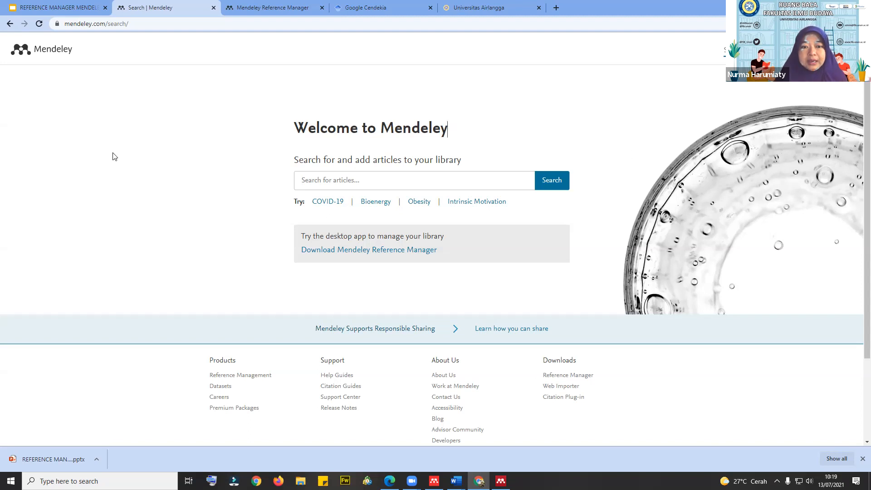
# - View the account menu's download and help options on the Mendeley welcome page
pyautogui.click(505, 183)
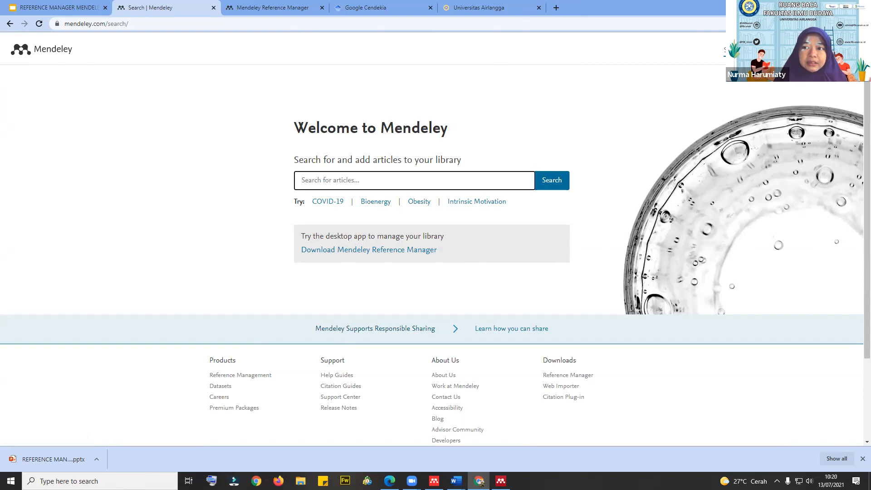
pyautogui.click(835, 49)
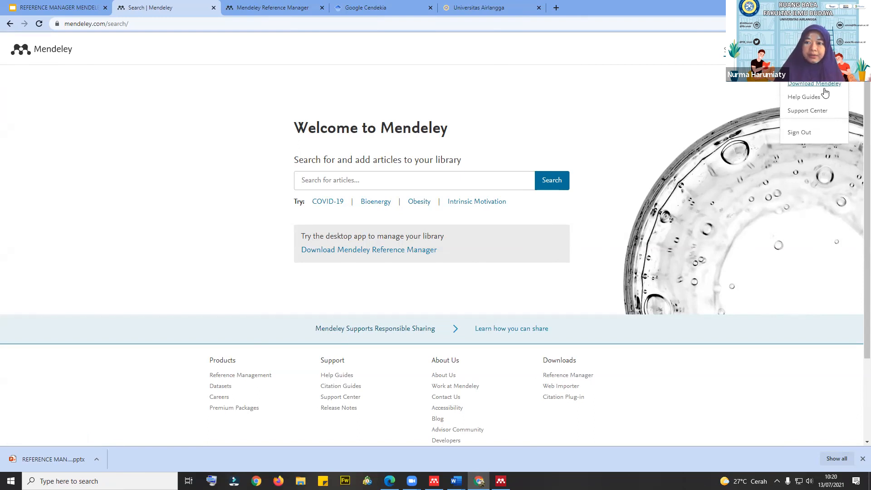
pyautogui.click(739, 108)
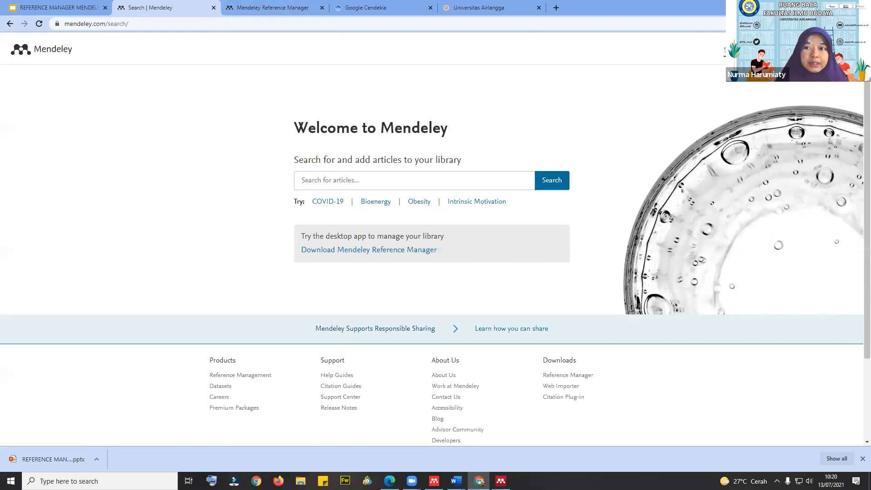
# - View the web library, switch to Mendeley Desktop and dismiss its Add and Create guide
pyautogui.click(250, 9)
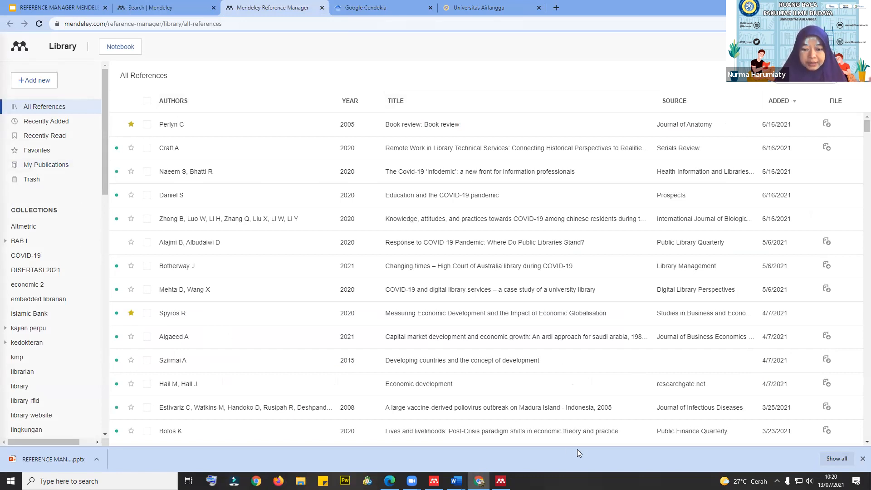
pyautogui.moveTo(501, 481)
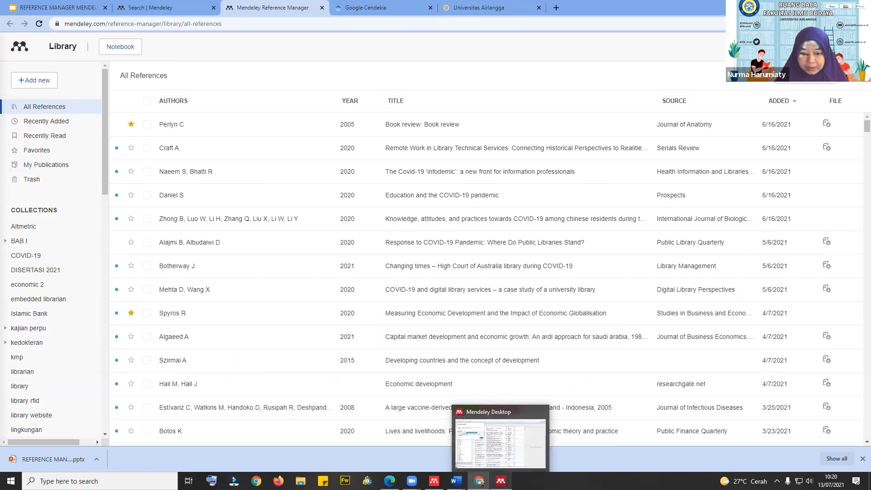
pyautogui.click(500, 442)
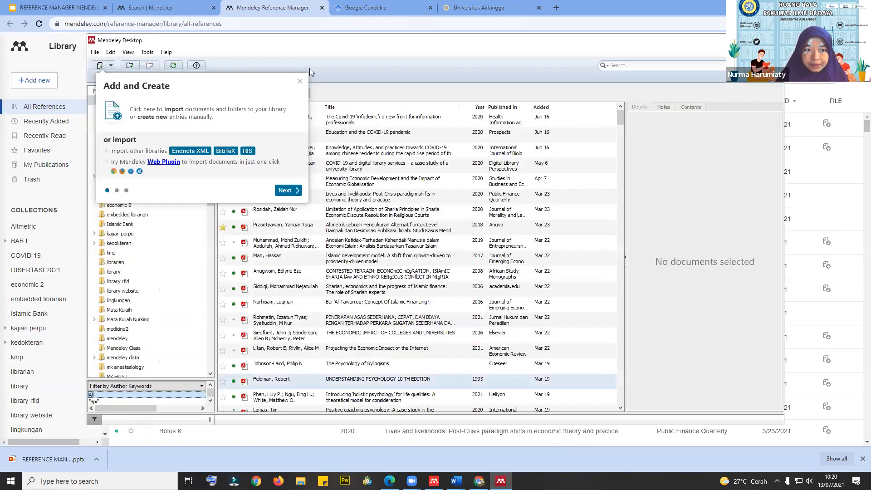
pyautogui.click(299, 83)
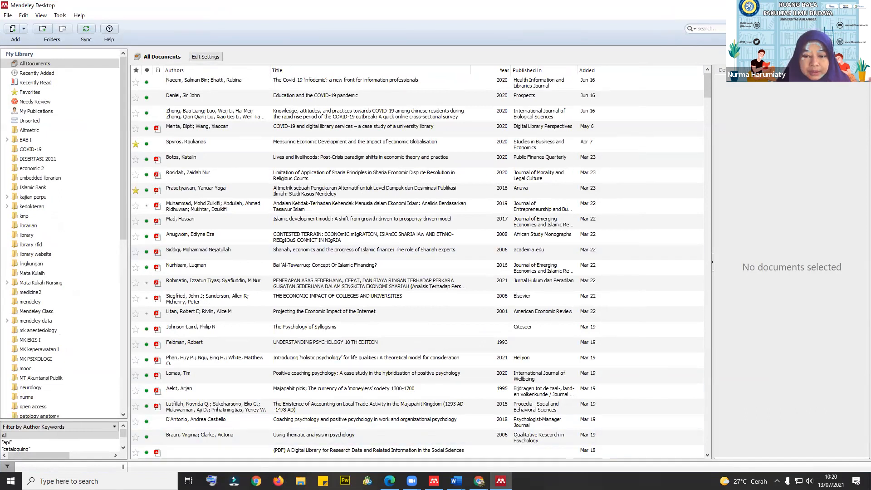
# - Switch back to the browser and open the Mendeley Desktop download page by way of the Reference Manager page
pyautogui.click(479, 481)
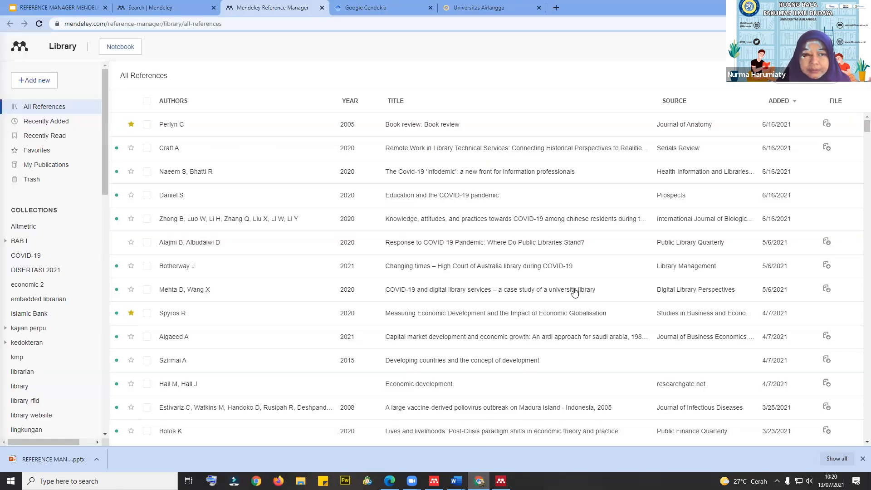
pyautogui.click(145, 8)
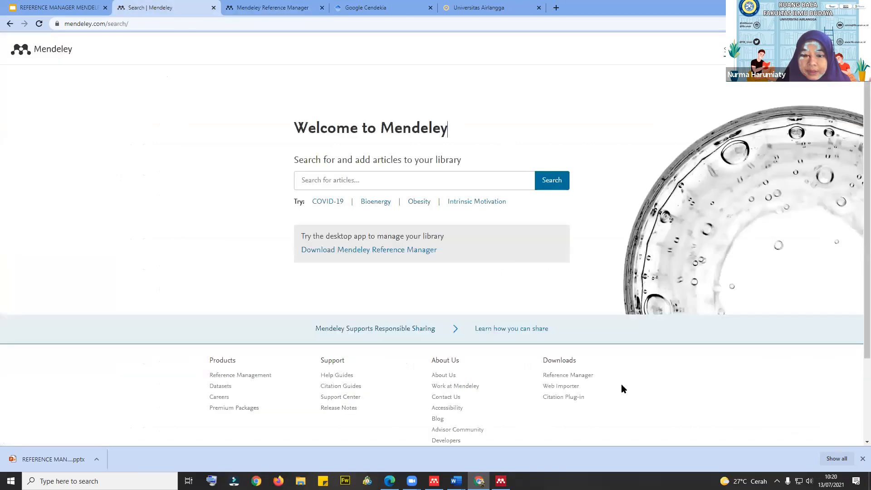
pyautogui.click(557, 375)
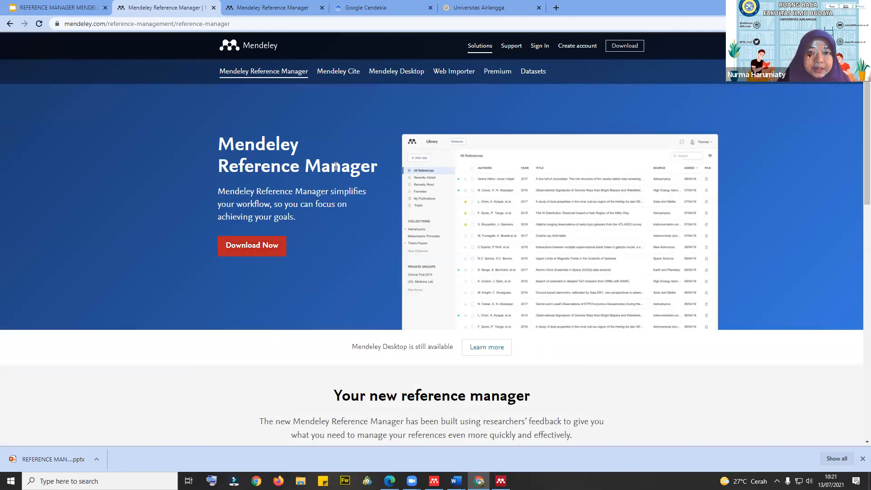
pyautogui.click(396, 75)
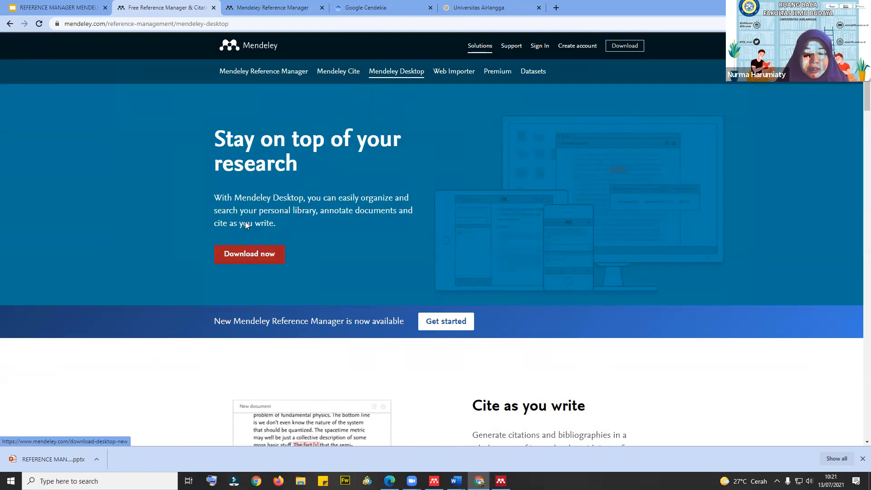
# - Compare the same library in web Mendeley, the Mendeley Reference Manager app and Mendeley Desktop
pyautogui.click(501, 481)
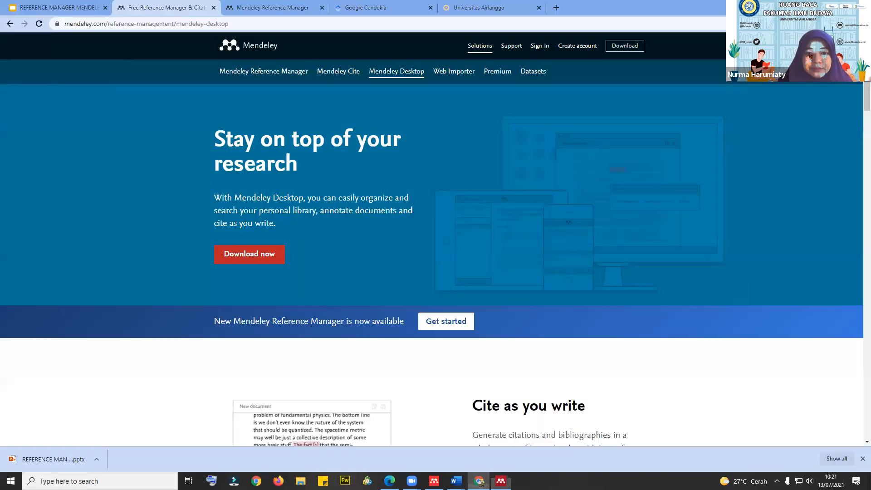
pyautogui.click(479, 481)
pyautogui.click(275, 8)
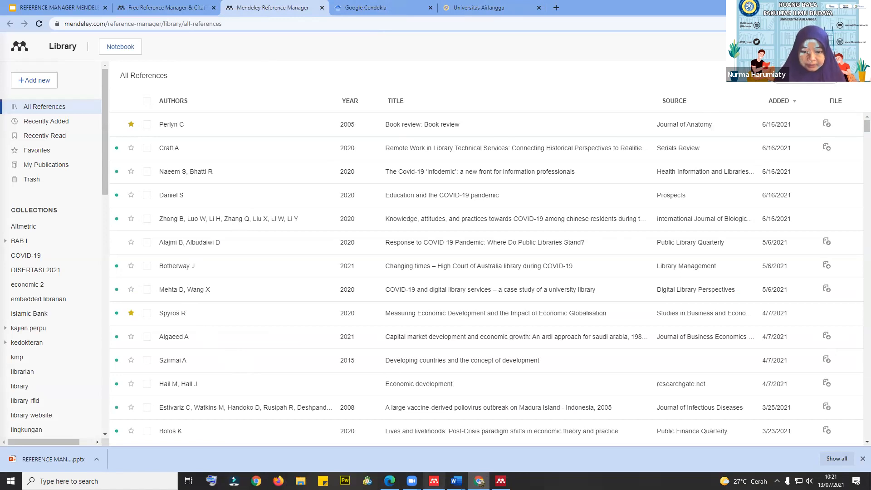
pyautogui.click(434, 481)
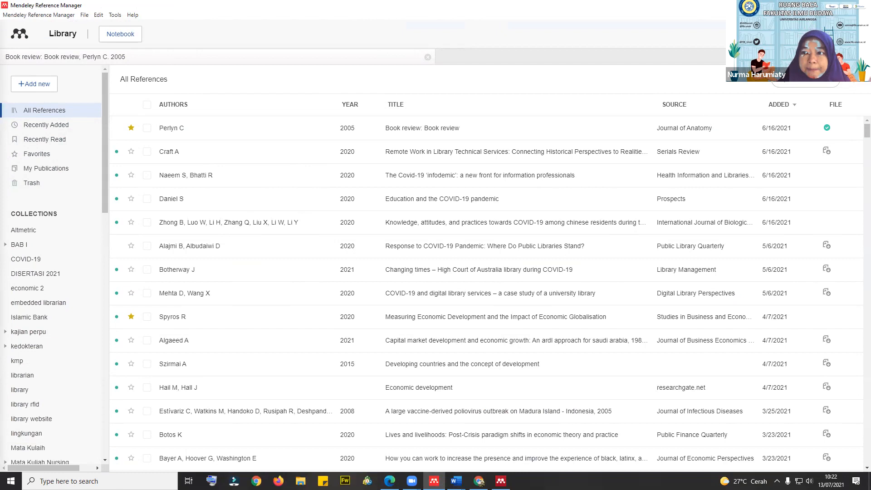
pyautogui.hotkey('alt', 'Tab')
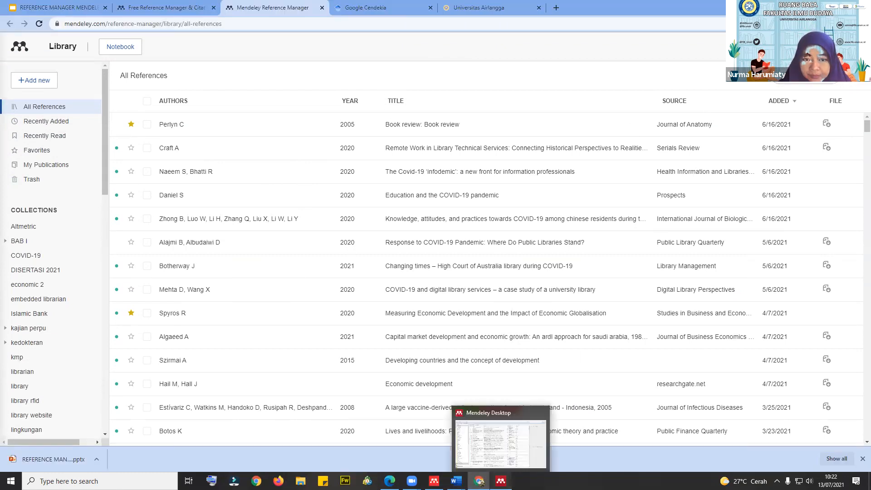
pyautogui.click(501, 480)
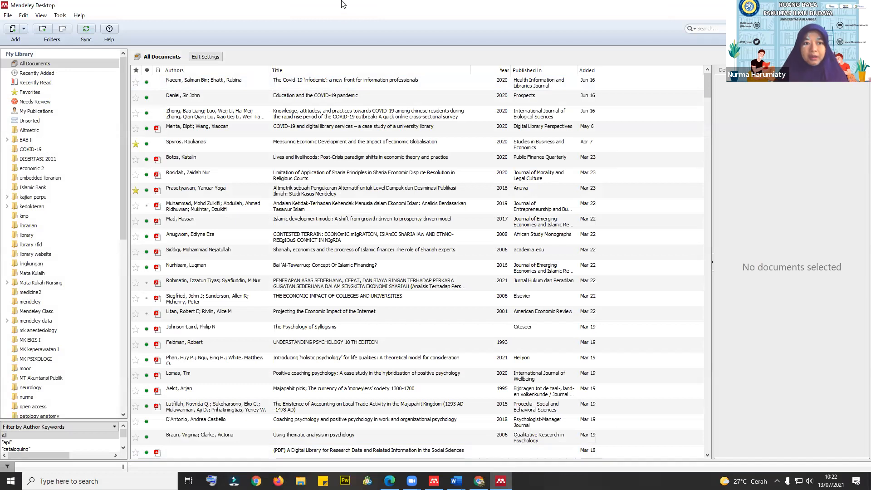
# - Switch to the REFERENCE MANAGER MENDELEY 2021 presentation in the browser and present it full screen from slide 11, Mendeley Desktop
pyautogui.click(480, 480)
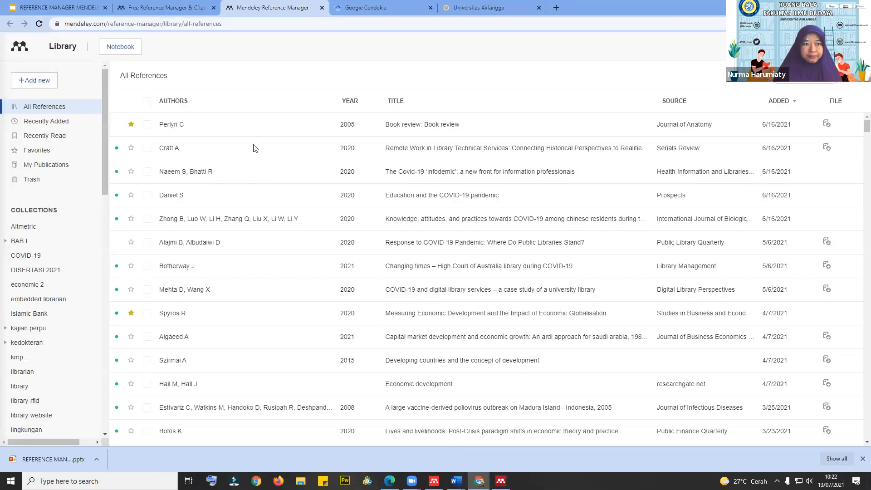
pyautogui.click(108, 7)
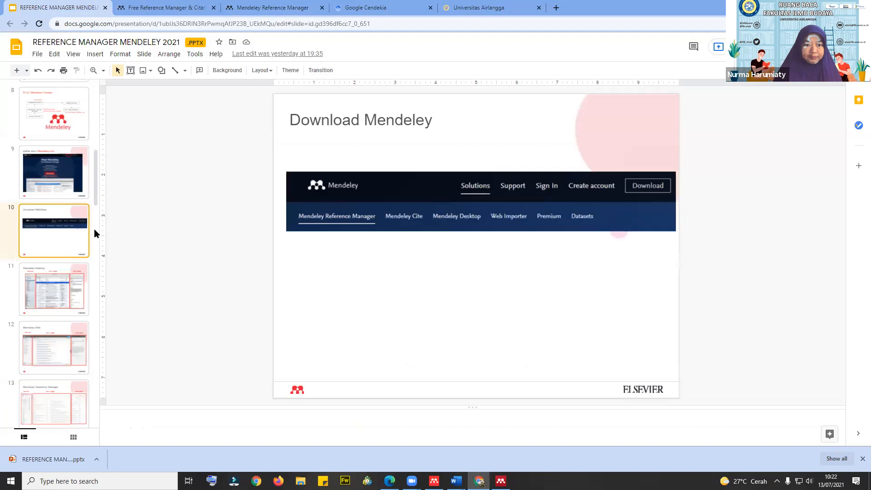
pyautogui.click(63, 294)
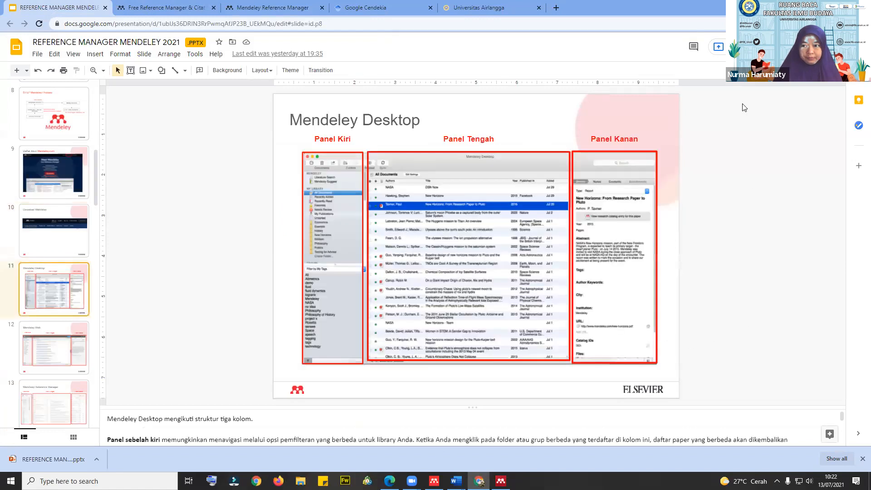
pyautogui.hotkey('ctrl', 'F5')
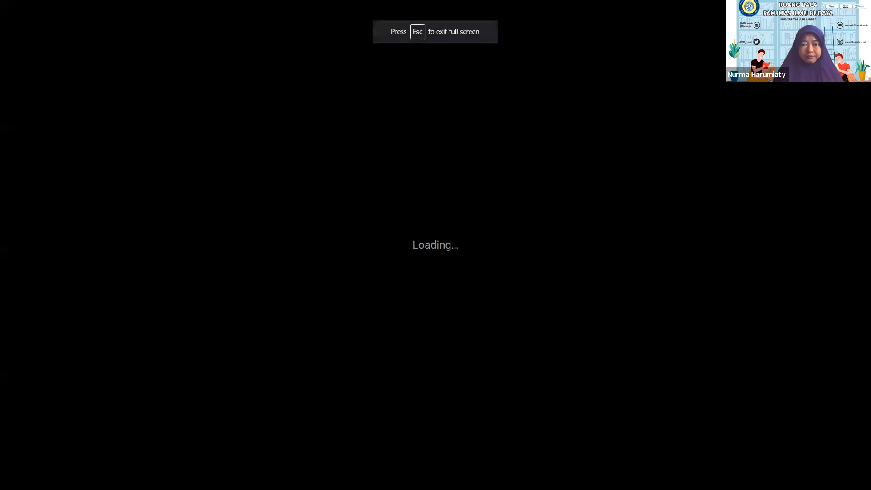
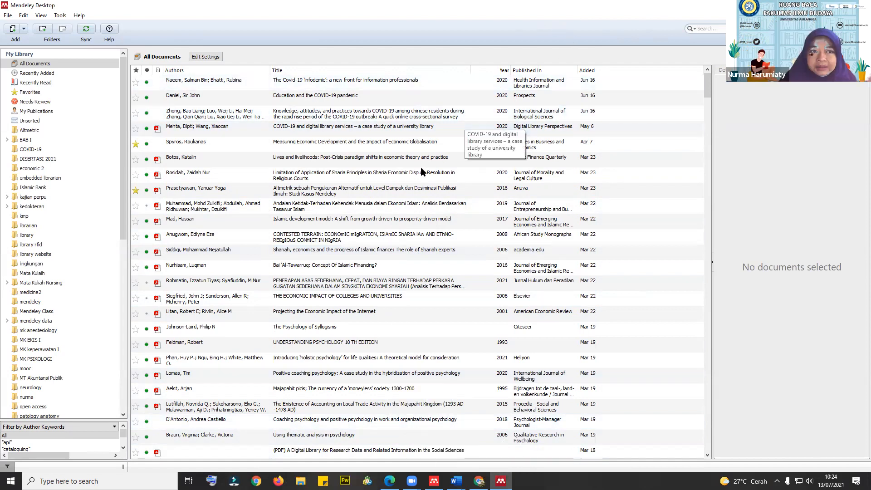
# - Return to the Google Slides presentation and display slide 6, "Apa itu Mendeley?"
pyautogui.moveTo(481, 482)
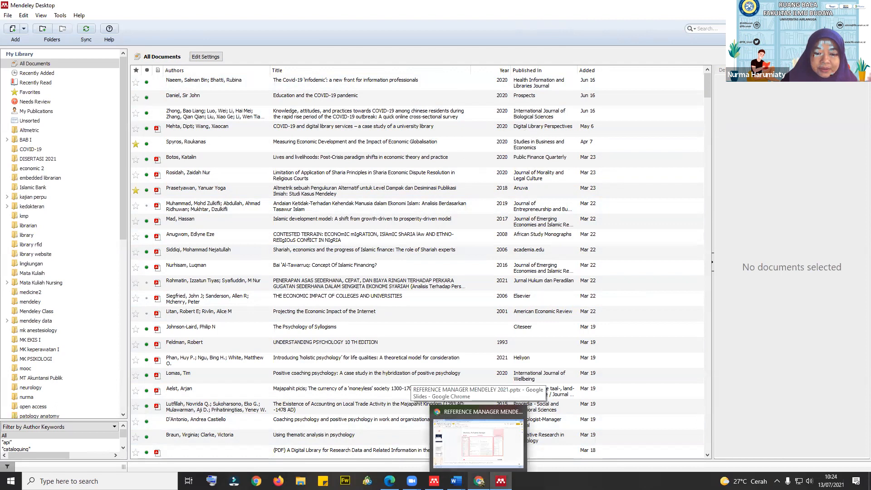
pyautogui.click(478, 442)
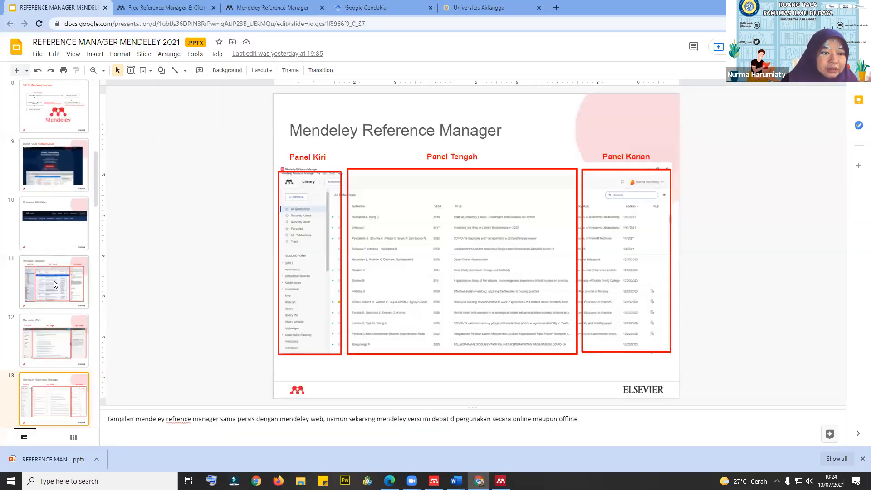
pyautogui.scroll(5, 58, 234)
pyautogui.click(56, 222)
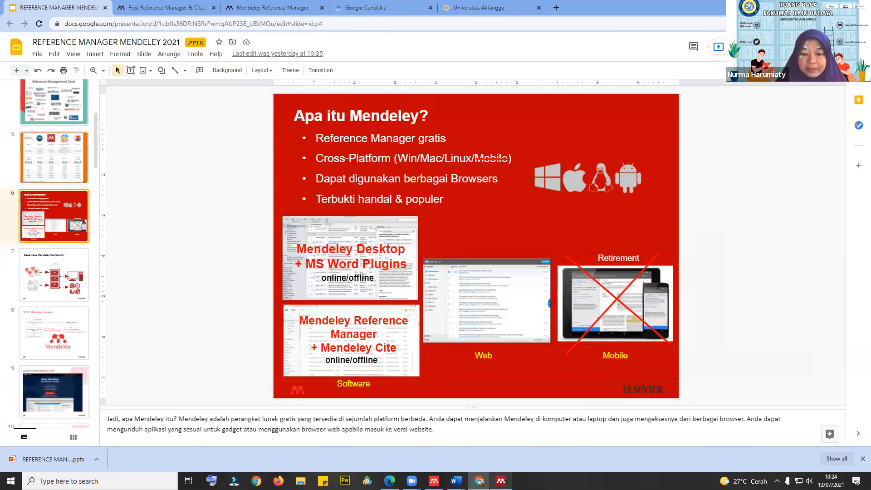
# - Switch to Mendeley Desktop and review the details of "The Covid-19 'infodemic': a new front for information professionals" in All Documents
pyautogui.click(500, 481)
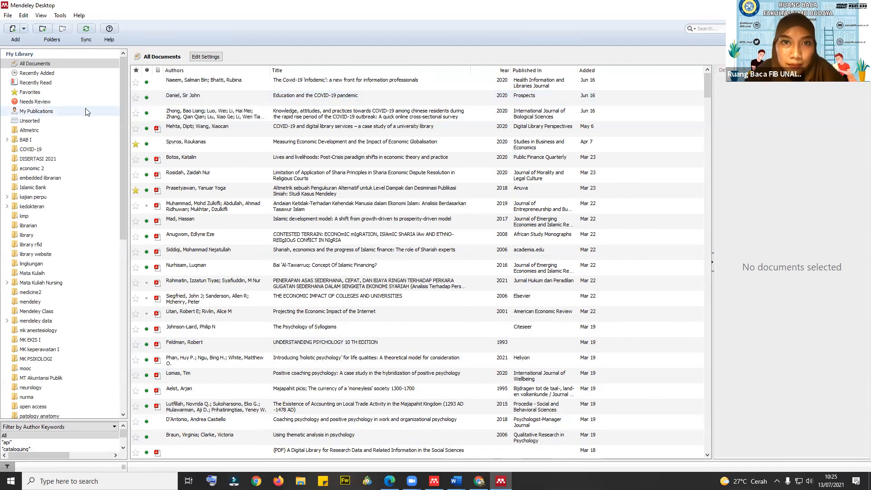
pyautogui.click(42, 77)
pyautogui.click(42, 64)
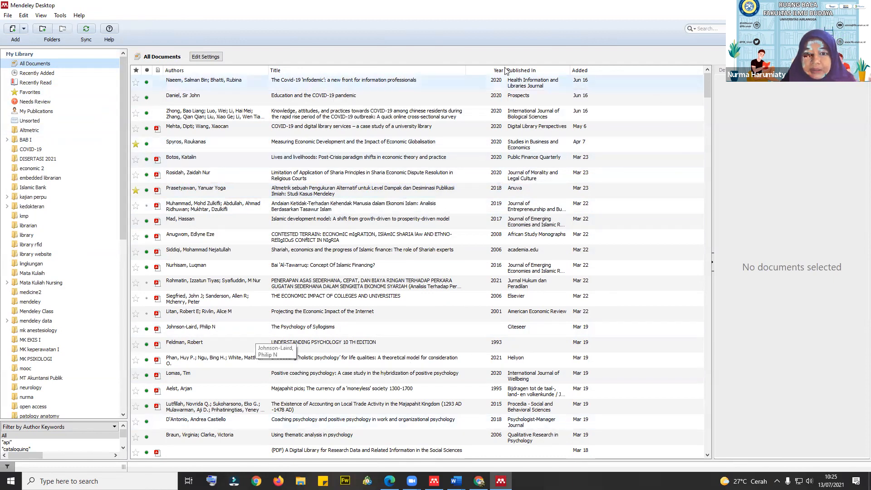
pyautogui.click(378, 82)
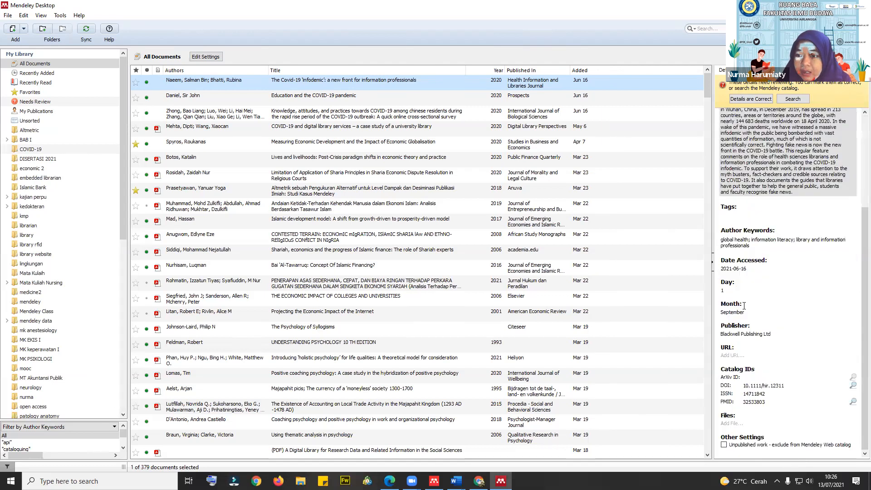
pyautogui.scroll(-3, 739, 102)
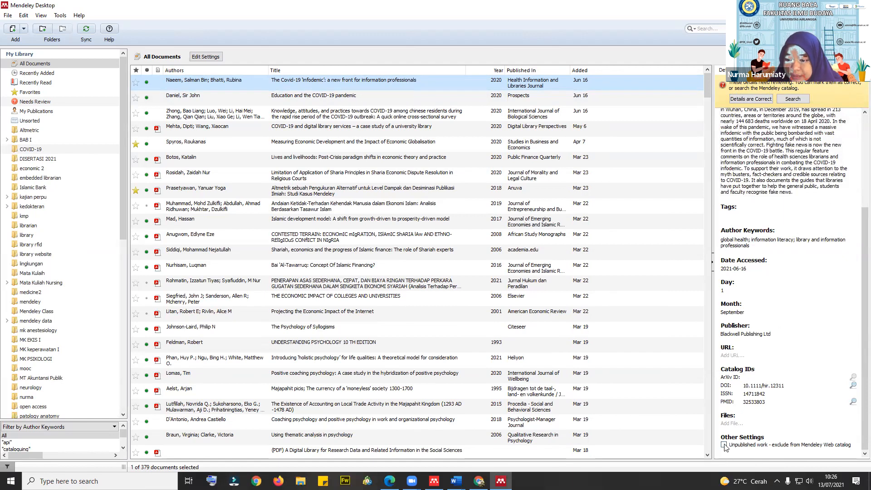
pyautogui.scroll(3, 808, 142)
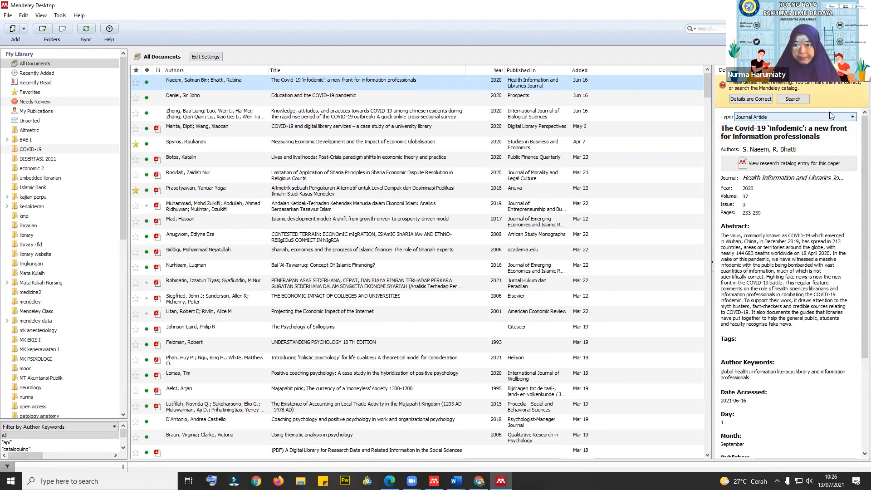
# - Switch to the browser and return from the Mendeley Desktop product page to the Mendeley welcome page
pyautogui.click(479, 481)
pyautogui.click(279, 6)
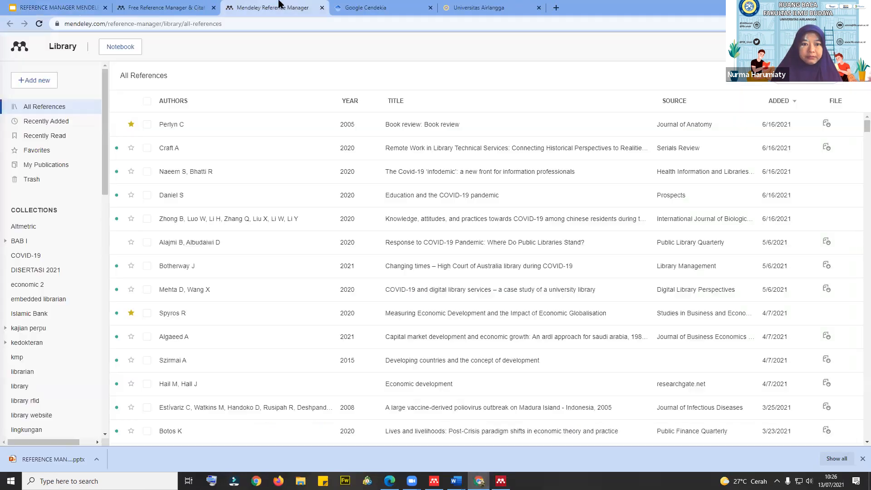
pyautogui.click(181, 8)
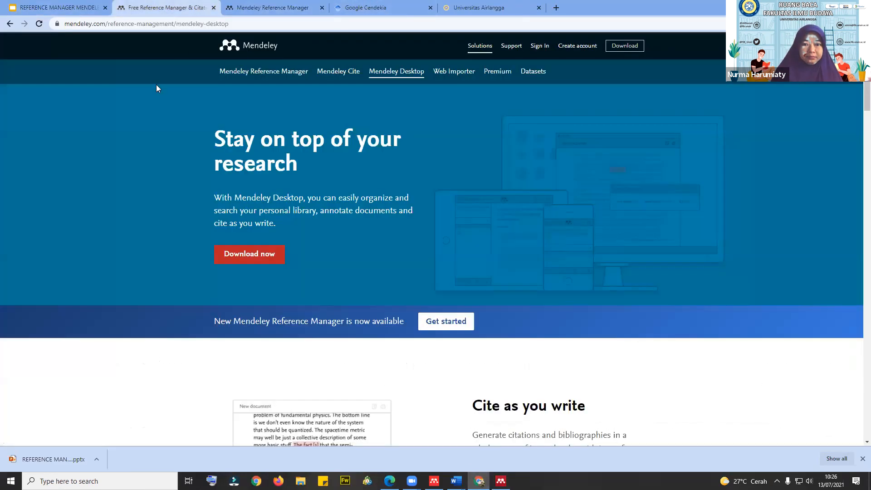
pyautogui.click(261, 46)
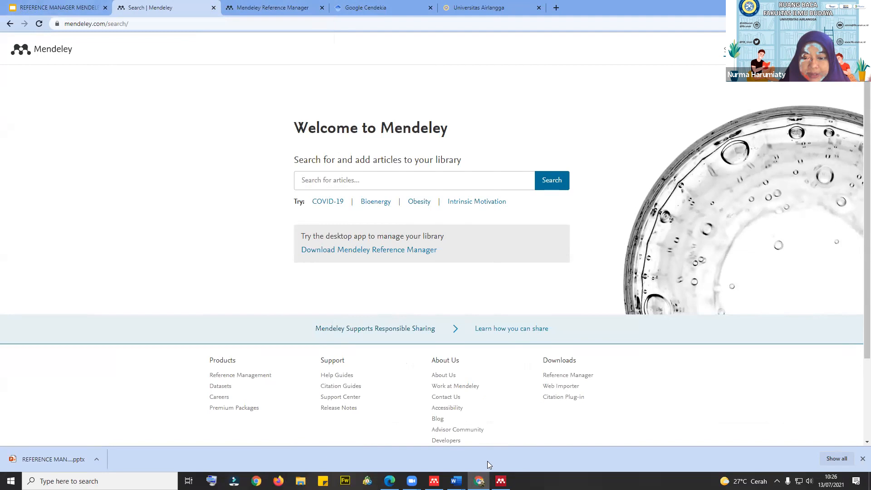
# - In Mendeley Desktop, view the available document types and open the PDF of "COVID-19 and digital library services – a case study of a university library"
pyautogui.click(501, 481)
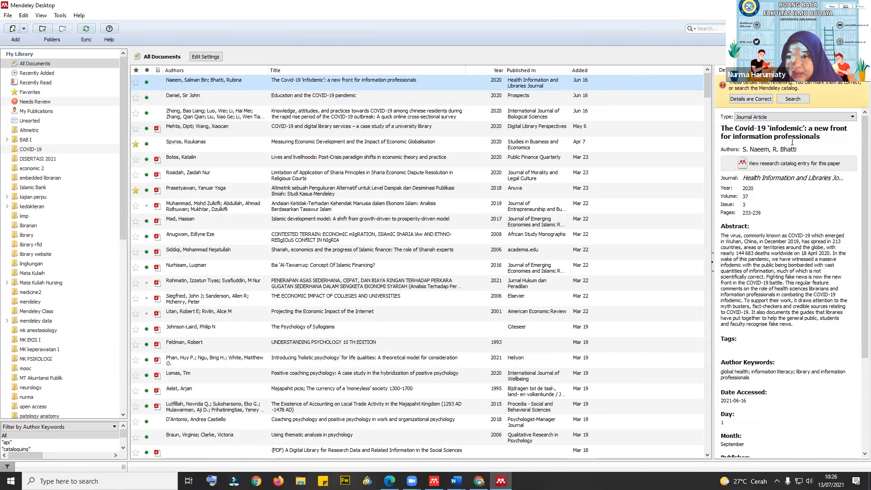
pyautogui.click(853, 117)
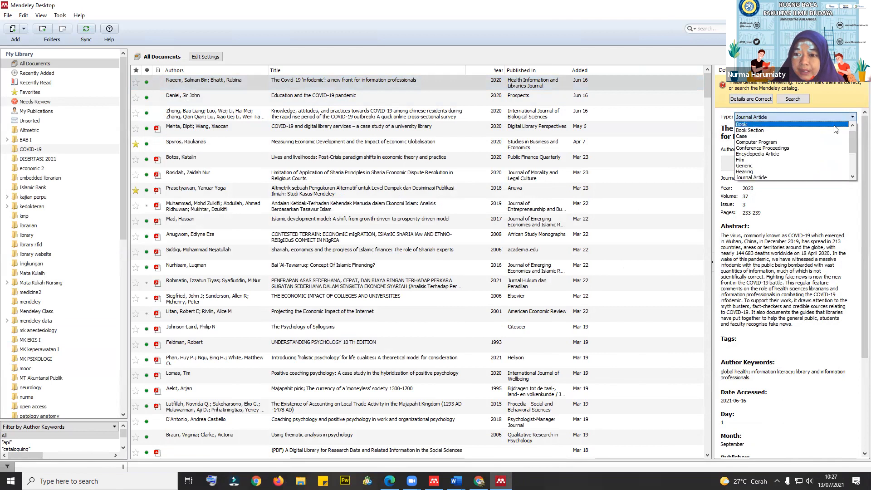
pyautogui.doubleClick(300, 127)
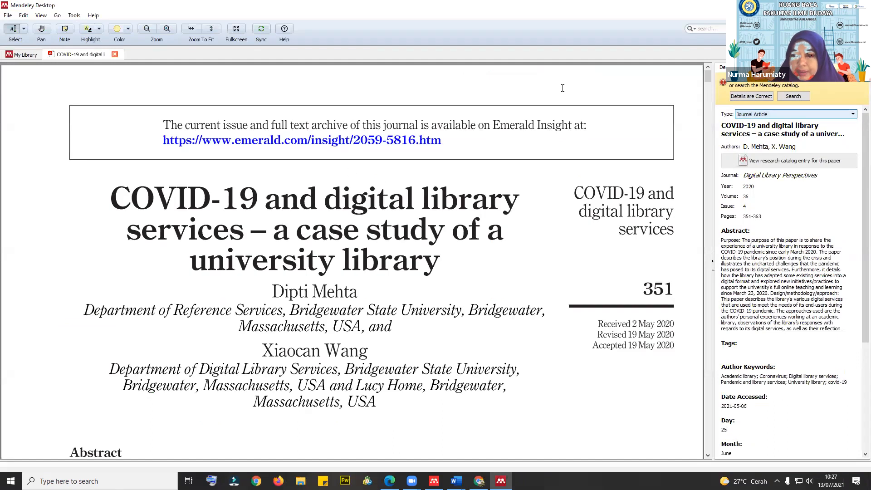
# - Review the document types and compare the abstract in the PDF with the one in the document details
pyautogui.scroll(-3, 635, 254)
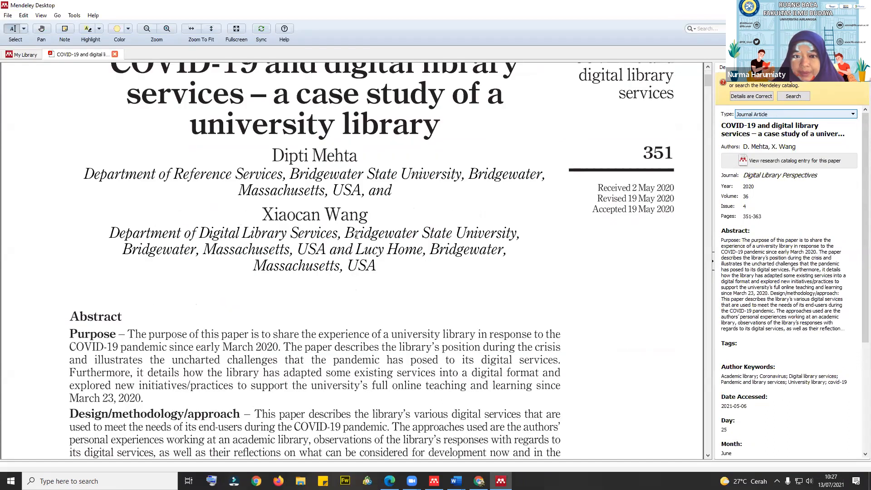
pyautogui.click(853, 114)
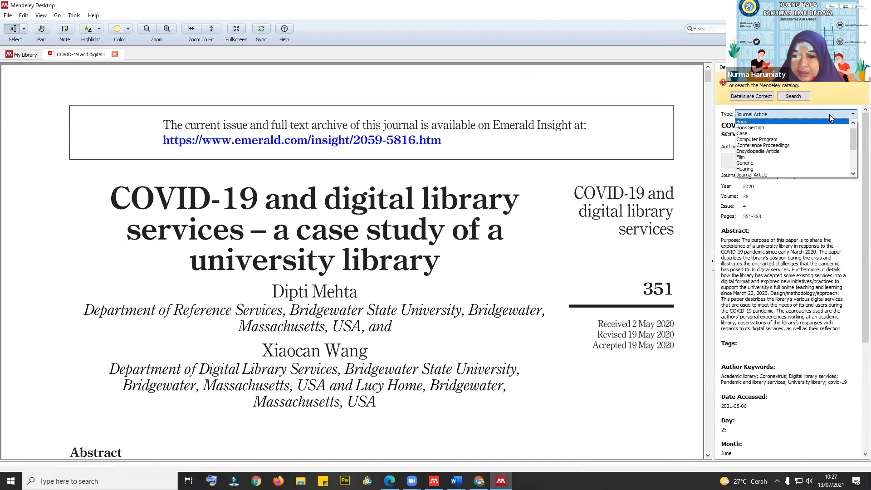
pyautogui.click(831, 116)
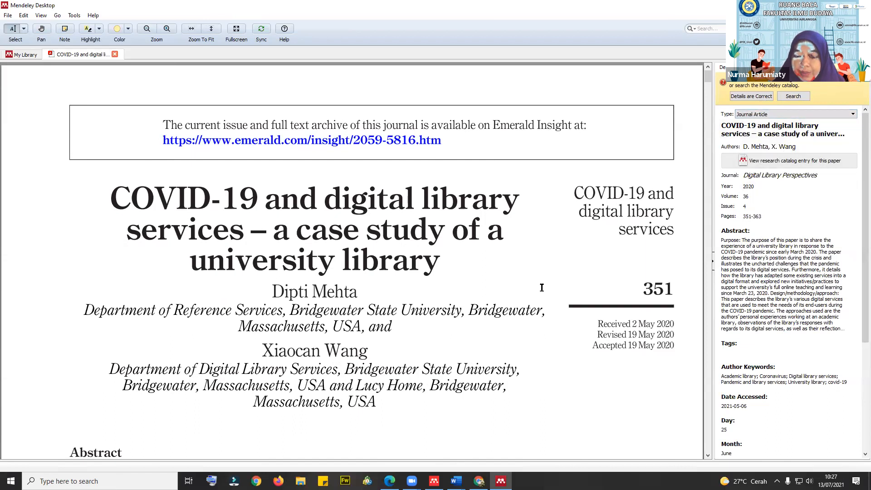
pyautogui.scroll(-3, 343, 219)
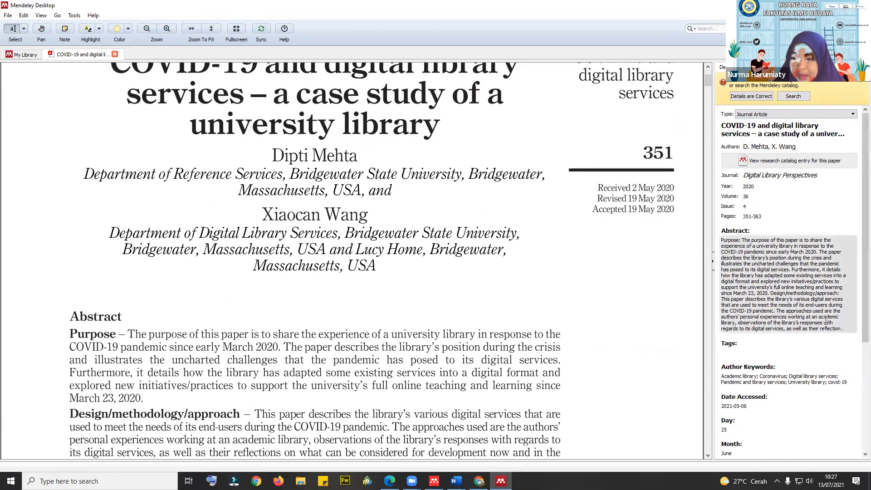
pyautogui.scroll(-3, 824, 321)
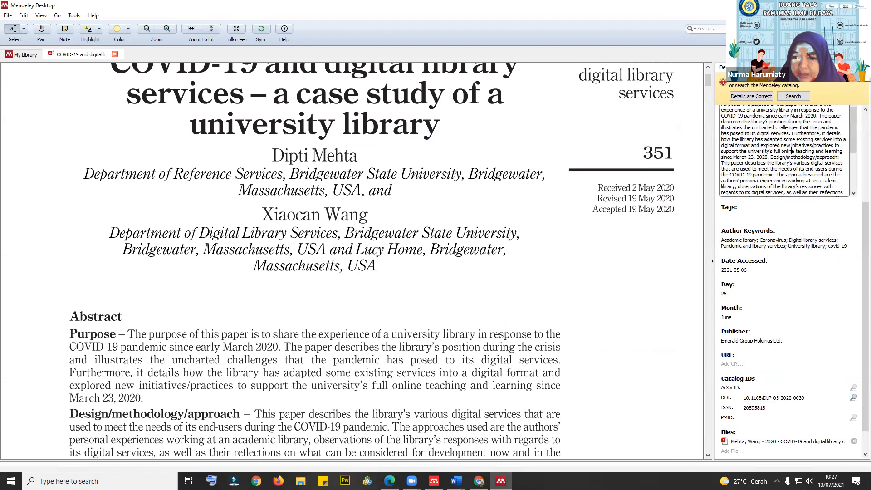
# - Clear the journal, year and volume values in the paper's details
pyautogui.scroll(5, 790, 172)
pyautogui.click(828, 177)
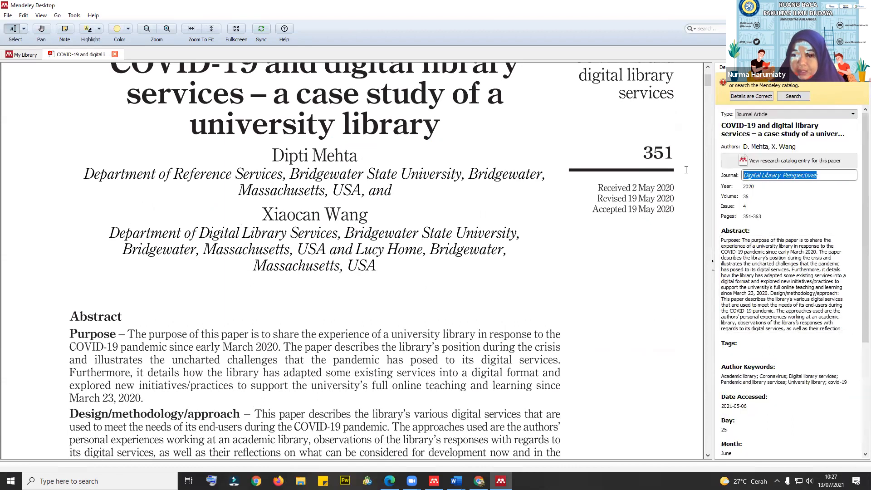
pyautogui.press('BackSpace')
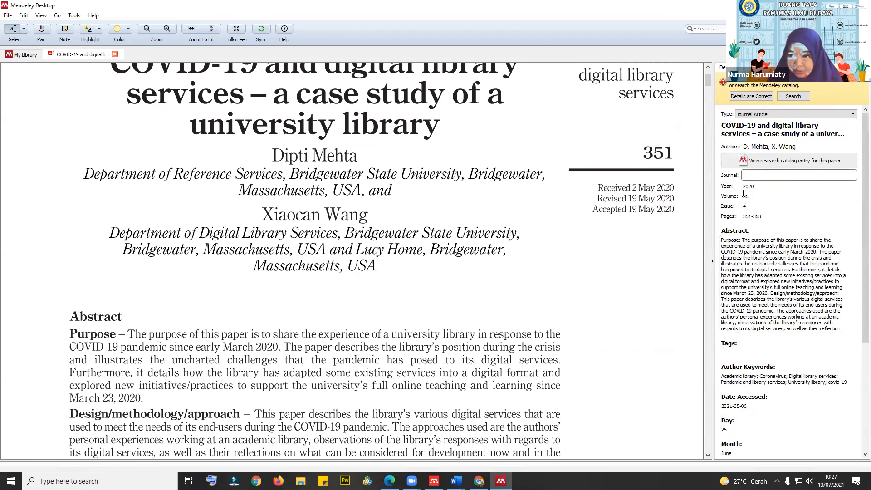
pyautogui.scroll(-3, 792, 188)
pyautogui.scroll(3, 792, 188)
pyautogui.click(761, 217)
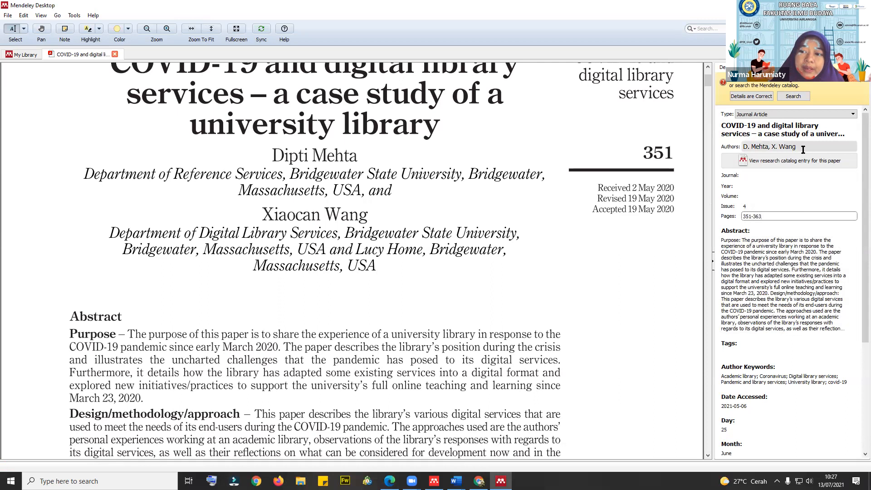
# - Remove the second author from the paper's author list
pyautogui.click(779, 152)
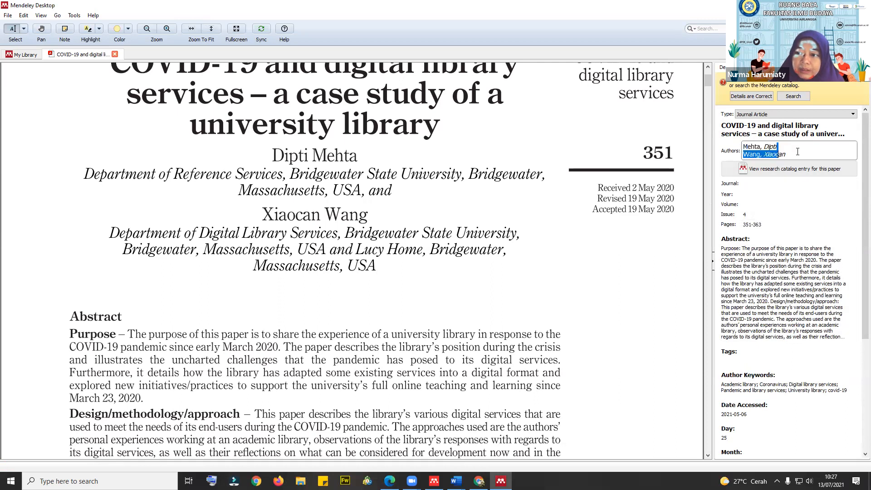
pyautogui.click(798, 153)
pyautogui.moveTo(787, 155); pyautogui.dragTo(739, 160)
pyautogui.press('BackSpace')
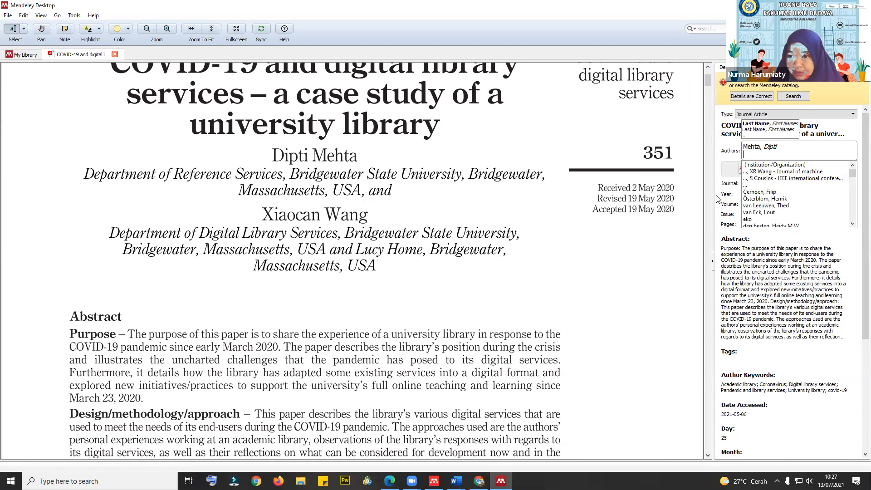
pyautogui.click(833, 242)
pyautogui.scroll(-3, 823, 273)
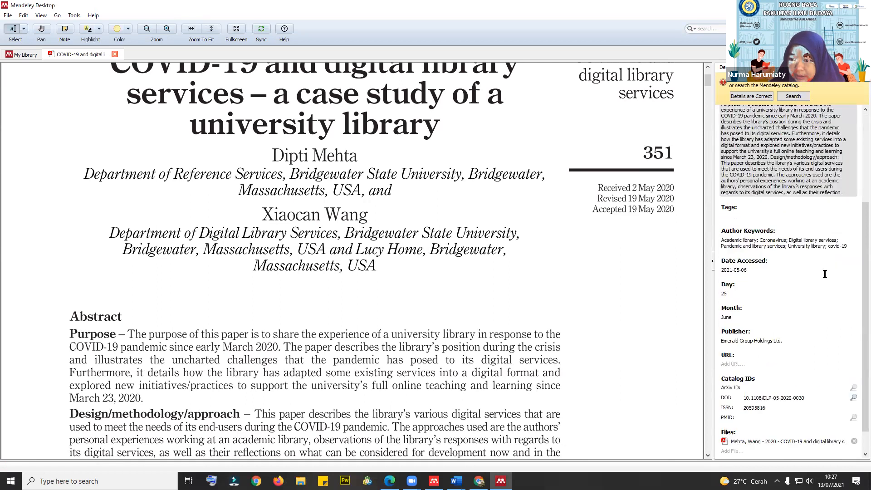
pyautogui.click(854, 399)
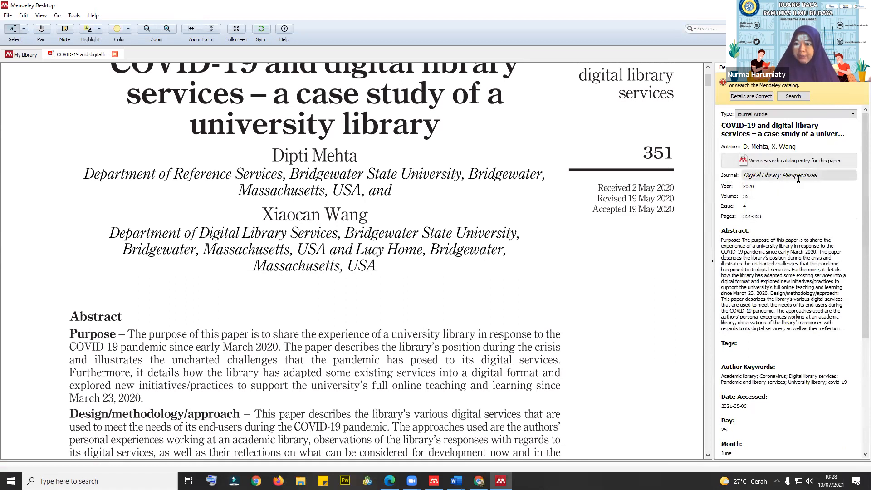
pyautogui.scroll(-3, 776, 235)
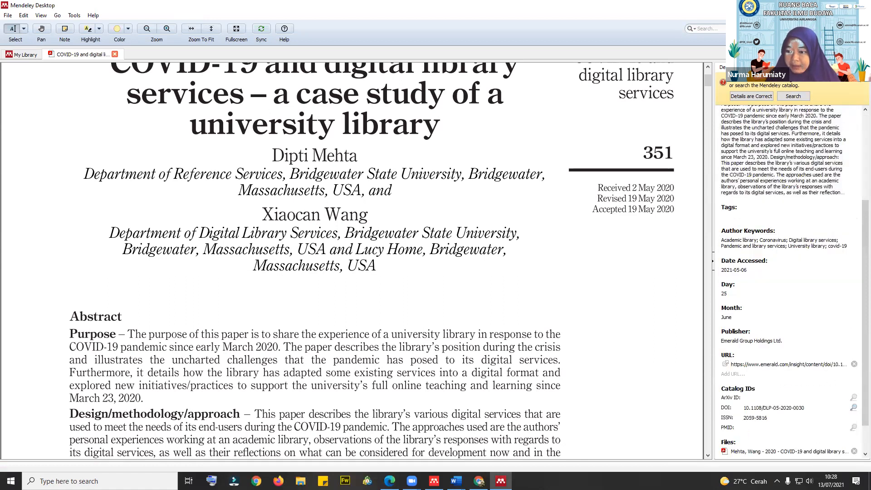
pyautogui.click(854, 408)
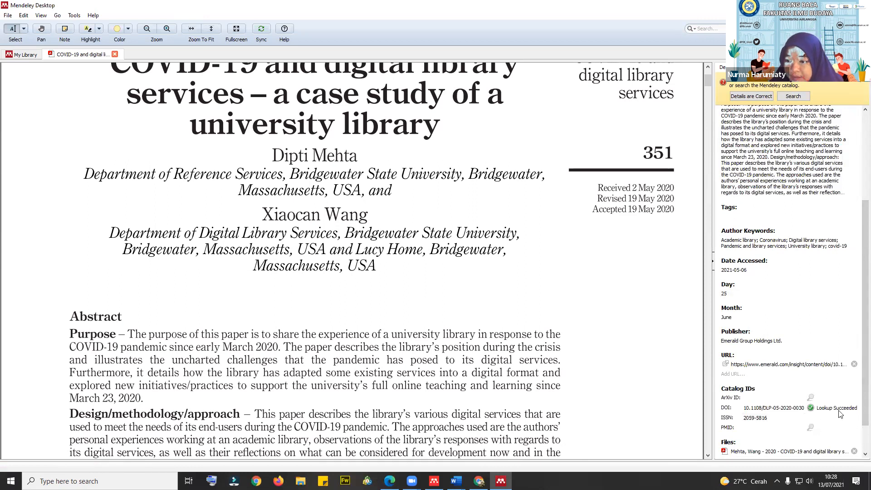
# - Review the retrieved document details and skim the PDF as far as the Challenges section, returning to its first page
pyautogui.scroll(3, 831, 318)
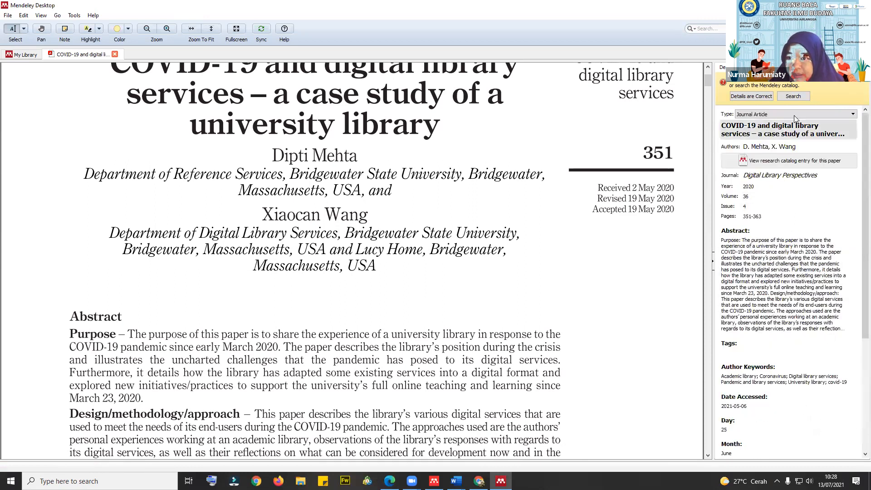
pyautogui.scroll(-3, 766, 356)
pyautogui.scroll(-1, 764, 366)
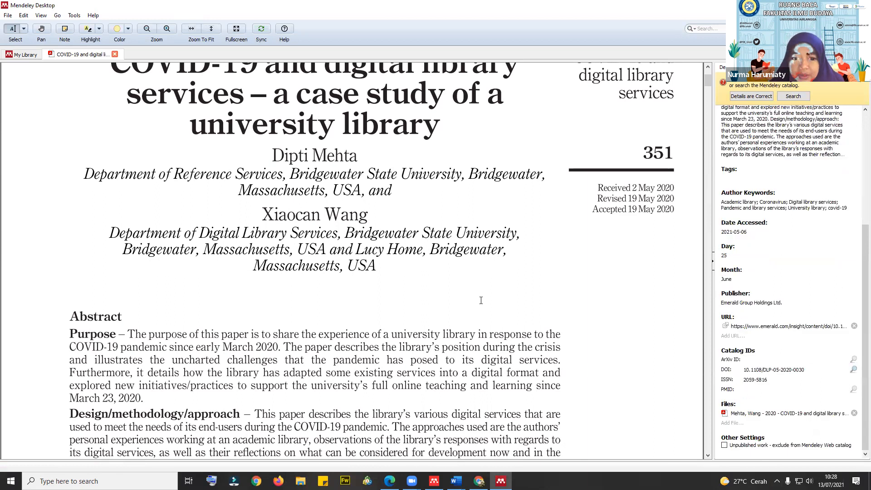
pyautogui.scroll(-10, 456, 288)
pyautogui.scroll(-12, 617, 64)
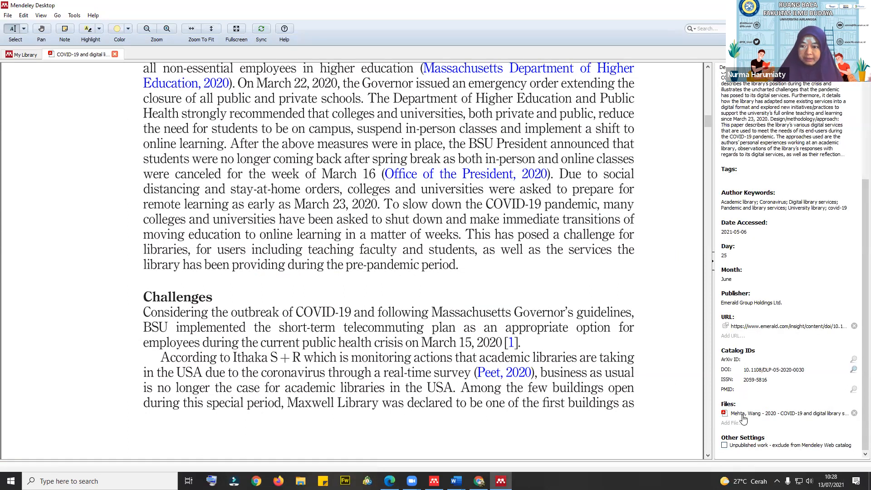
pyautogui.scroll(3, 751, 431)
pyautogui.scroll(3, 447, 246)
pyautogui.scroll(20, 448, 245)
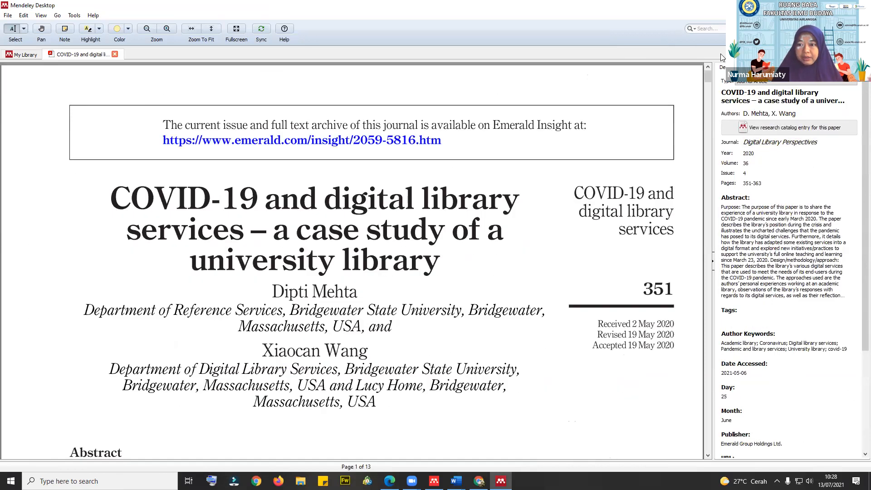
# - Mark the document as unpublished work excluded from the Mendeley Web catalog, and review its abstract, keywords and catalog IDs
pyautogui.scroll(-3, 774, 424)
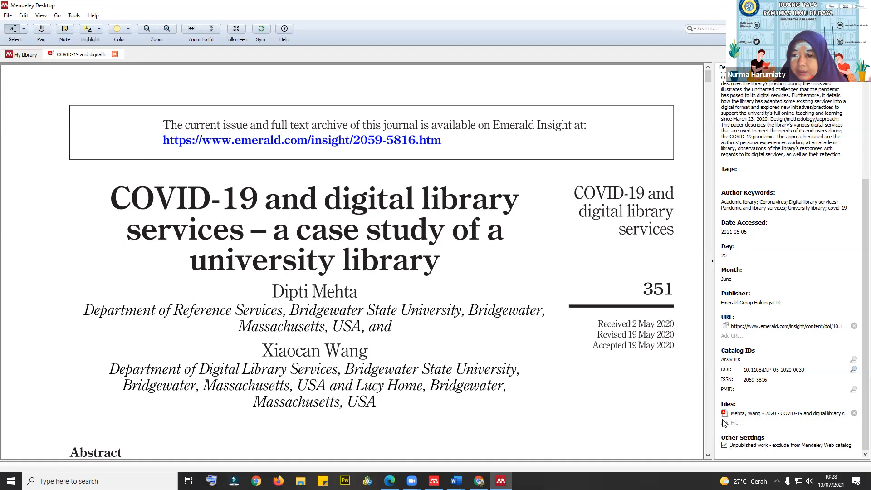
pyautogui.scroll(3, 767, 241)
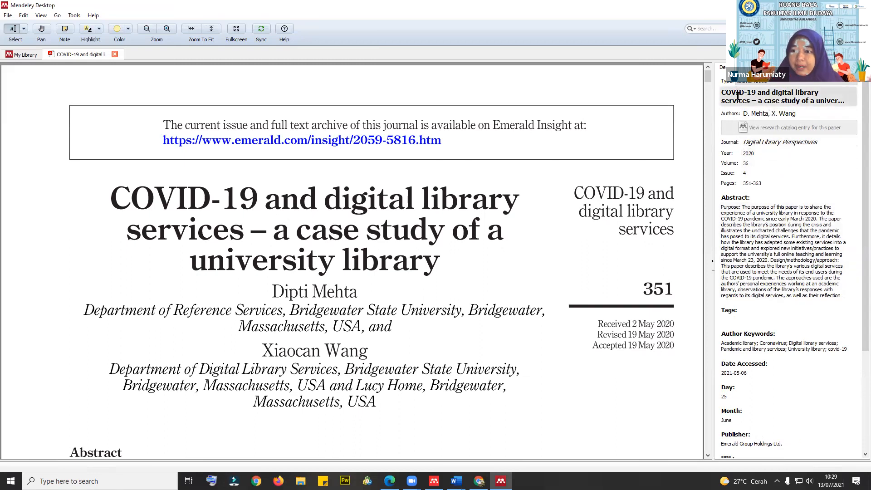
pyautogui.click(756, 233)
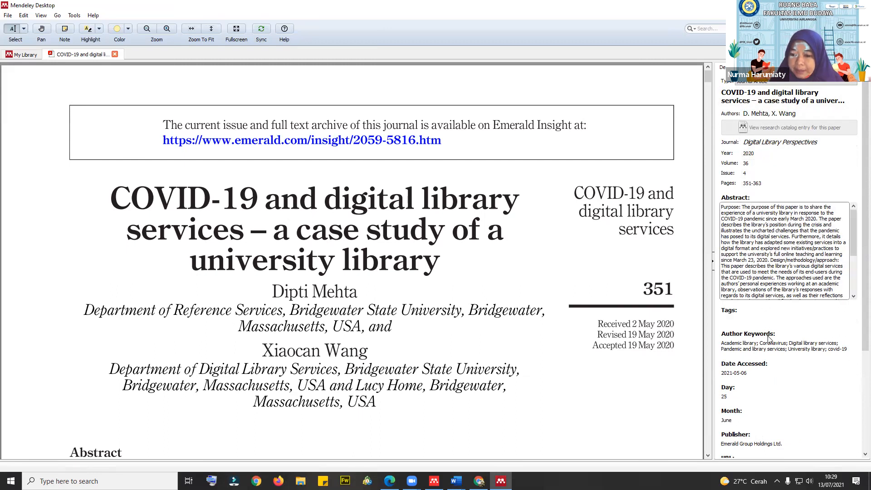
pyautogui.scroll(-3, 767, 373)
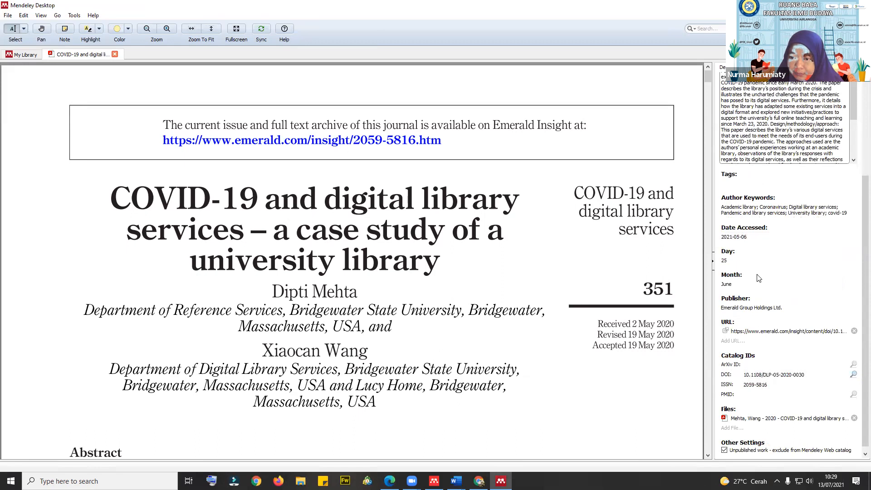
pyautogui.scroll(-1, 762, 362)
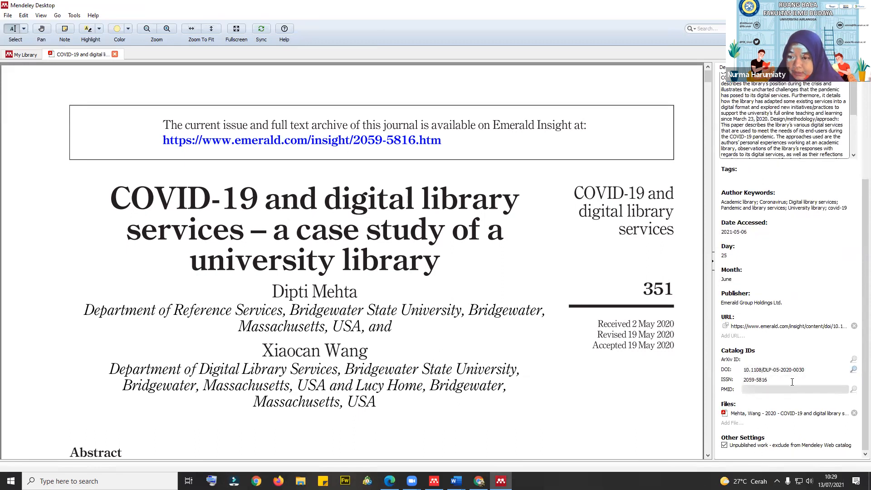
pyautogui.scroll(3, 797, 366)
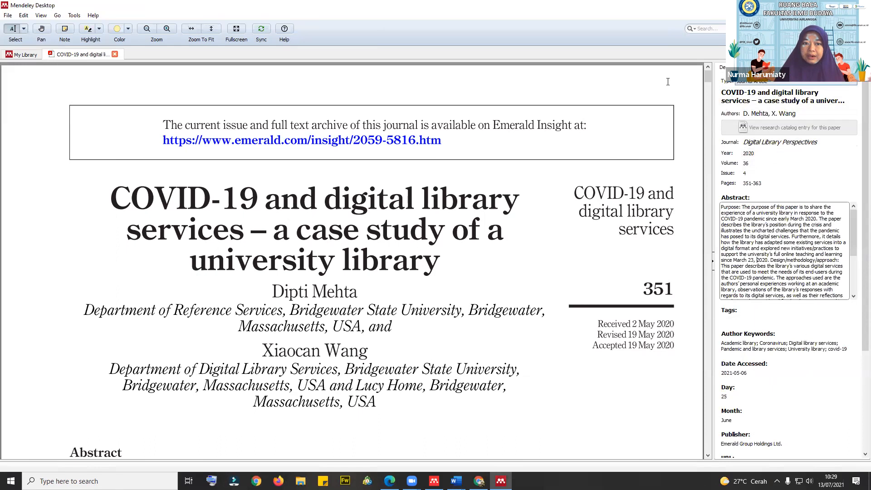
# - View the general notes of the open paper and return to its document details
pyautogui.click(747, 67)
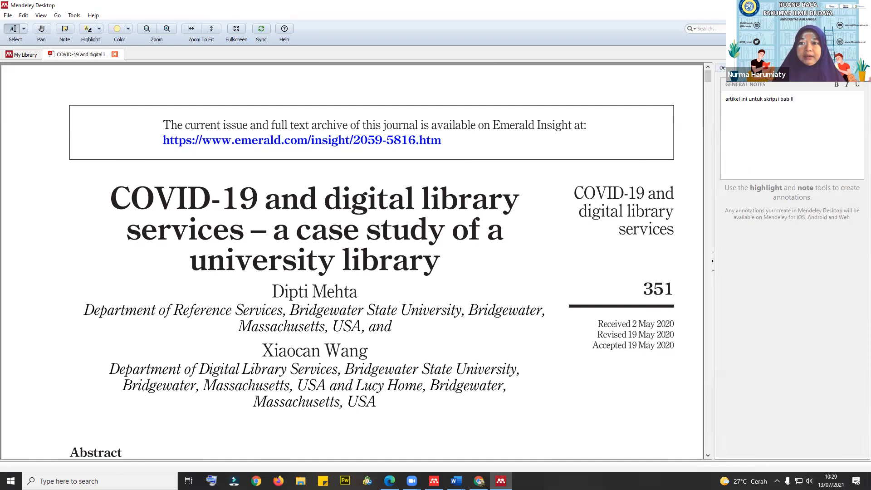
pyautogui.click(724, 68)
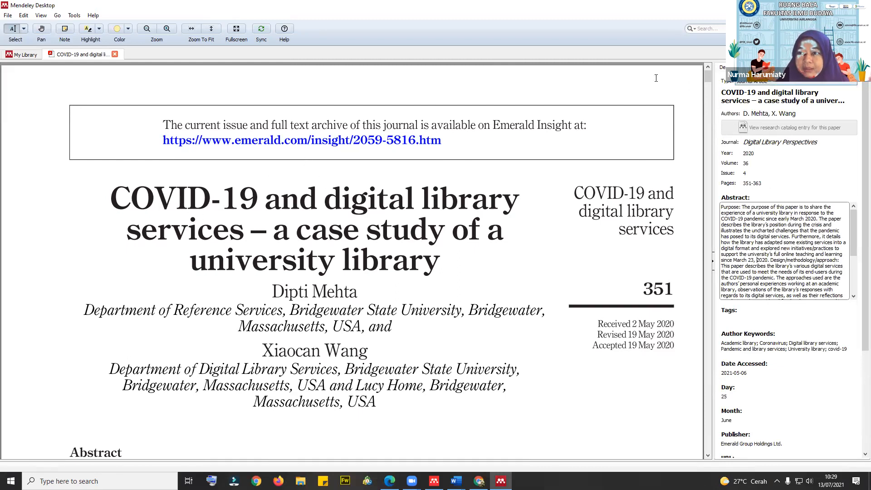
# - Skim the PDF from the abstract to page 2 and close it to return to the library
pyautogui.scroll(-5, 161, 159)
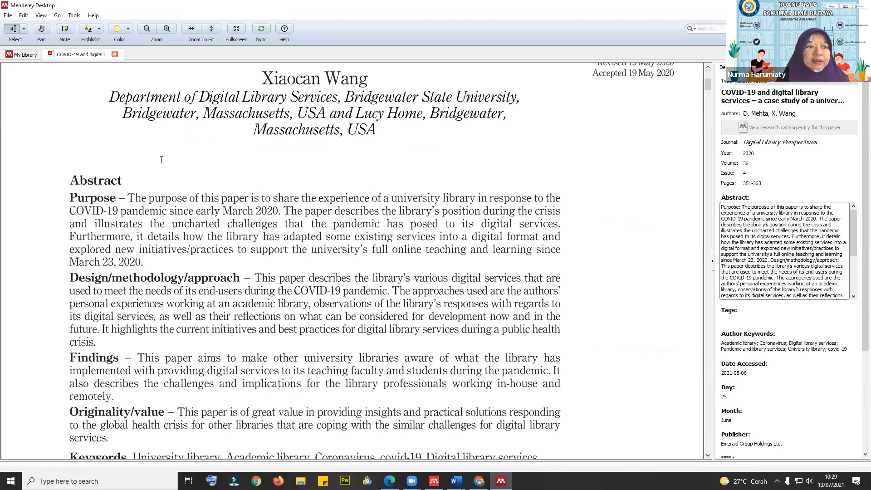
pyautogui.scroll(-3, 117, 68)
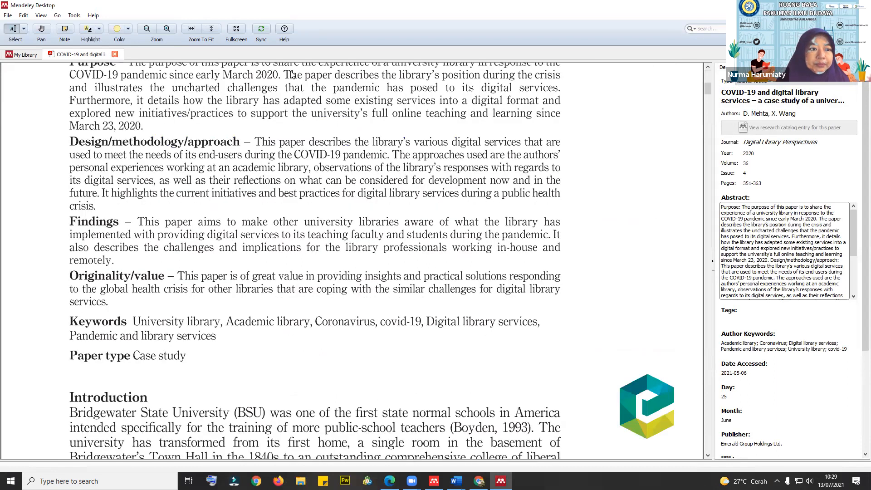
pyautogui.scroll(-10, 338, 223)
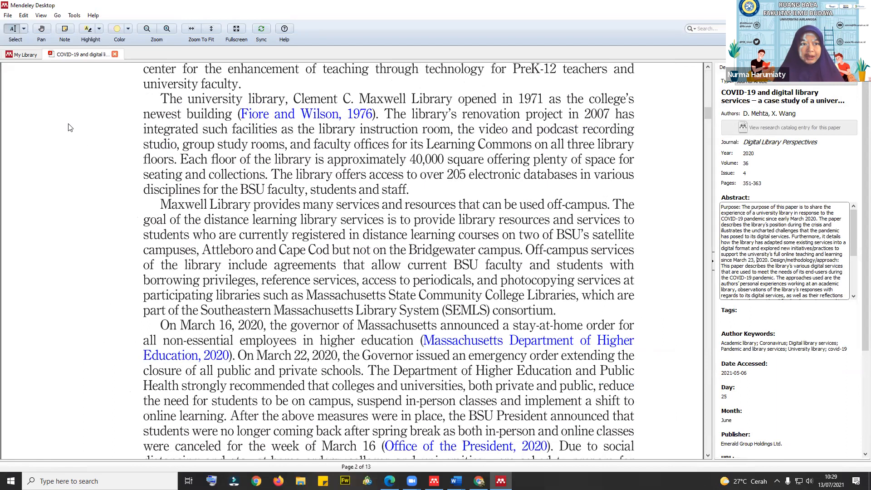
pyautogui.hotkey('ctrl', 'w')
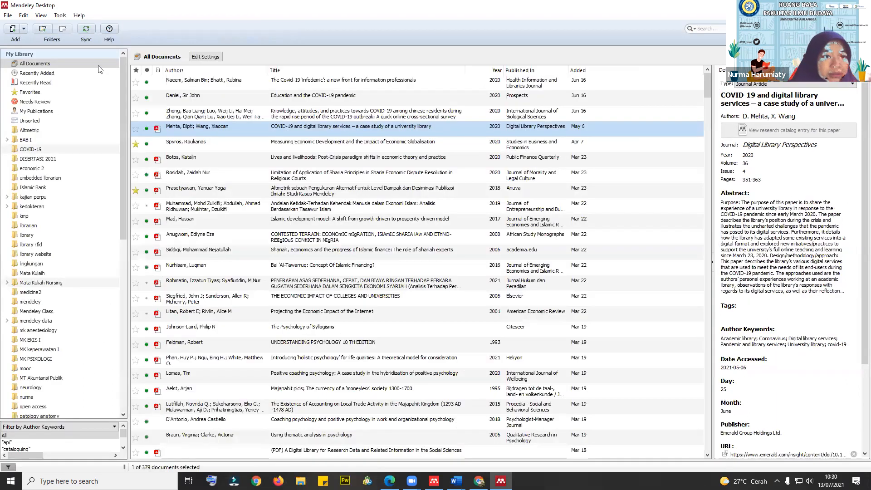
# - Browse the Recently Added, Recently Read and Favorites collections, and return to the All Documents list
pyautogui.click(74, 75)
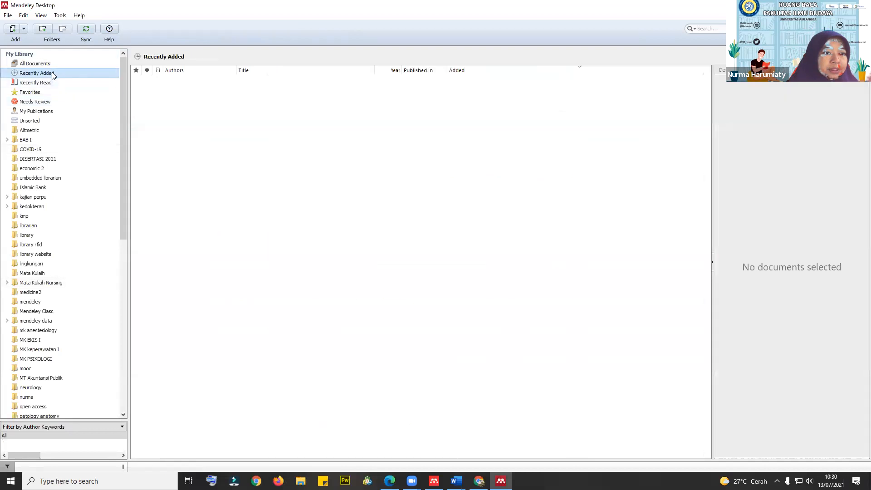
pyautogui.click(77, 82)
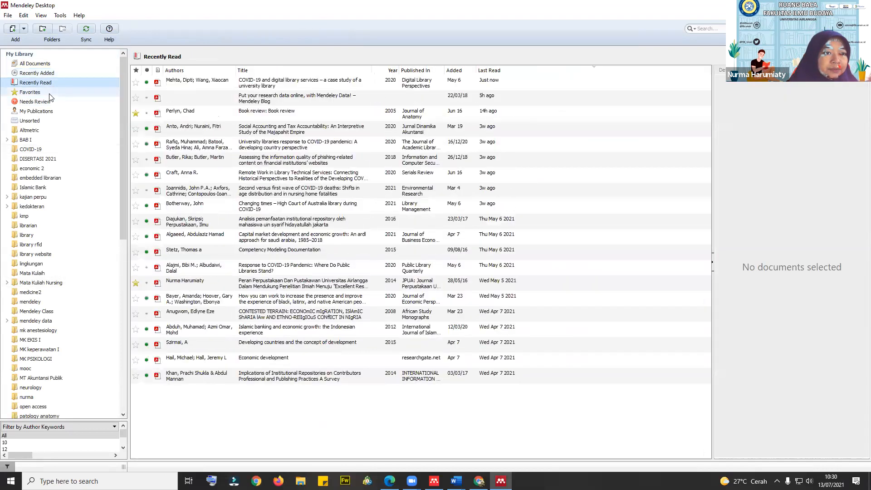
pyautogui.click(51, 96)
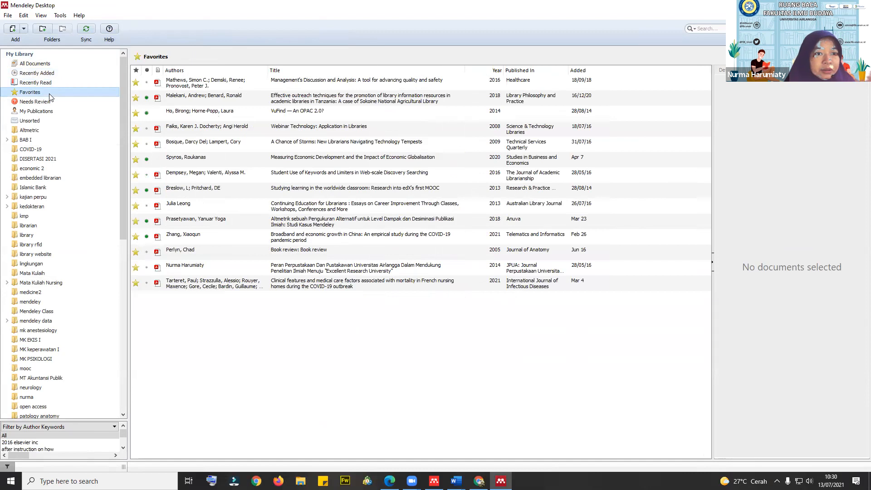
pyautogui.click(52, 64)
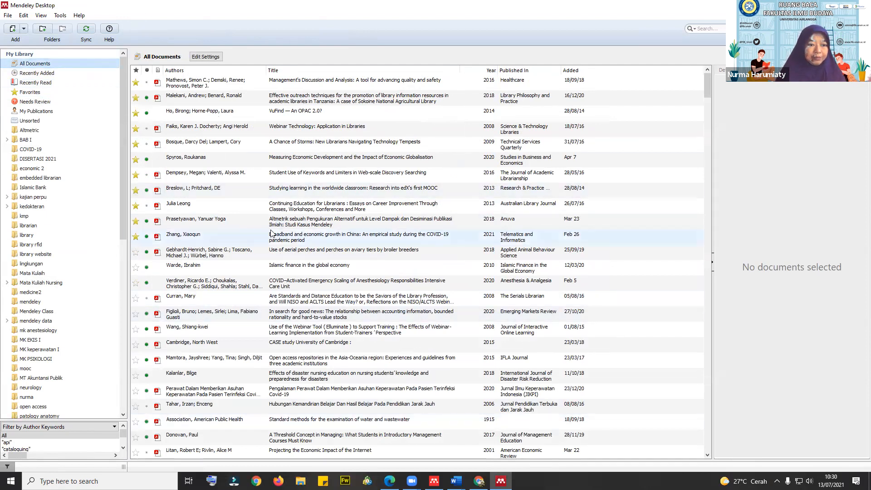
pyautogui.scroll(-5, 271, 233)
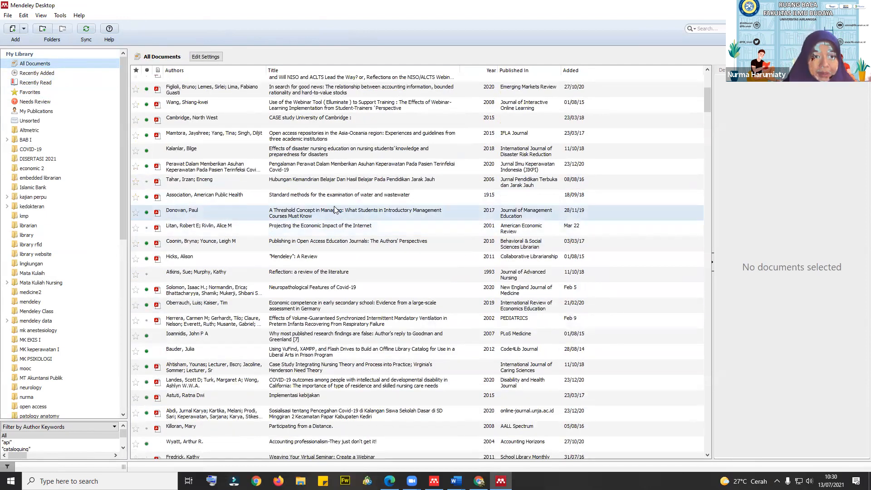
# - Mark "A Threshold Concept in Managing" and "Projecting the Economic Impact of the Internet" as favorites, check them in Favorites, and return to All Documents
pyautogui.click(136, 212)
pyautogui.click(135, 228)
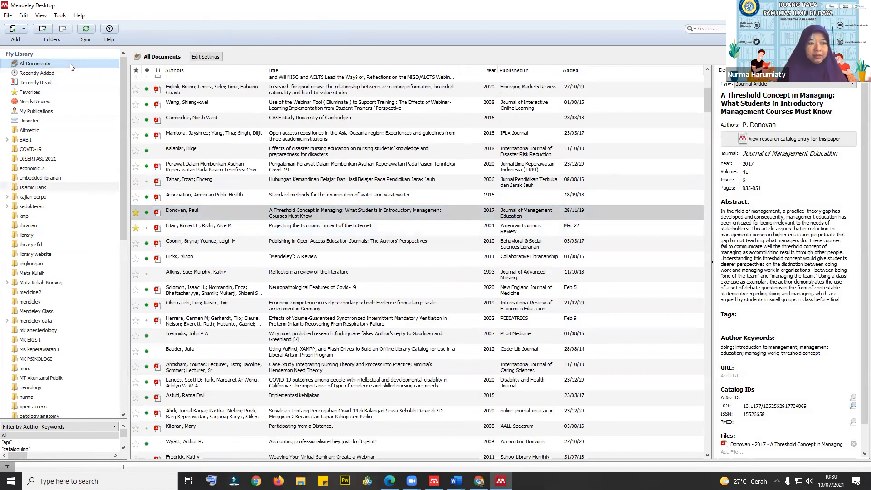
pyautogui.click(29, 92)
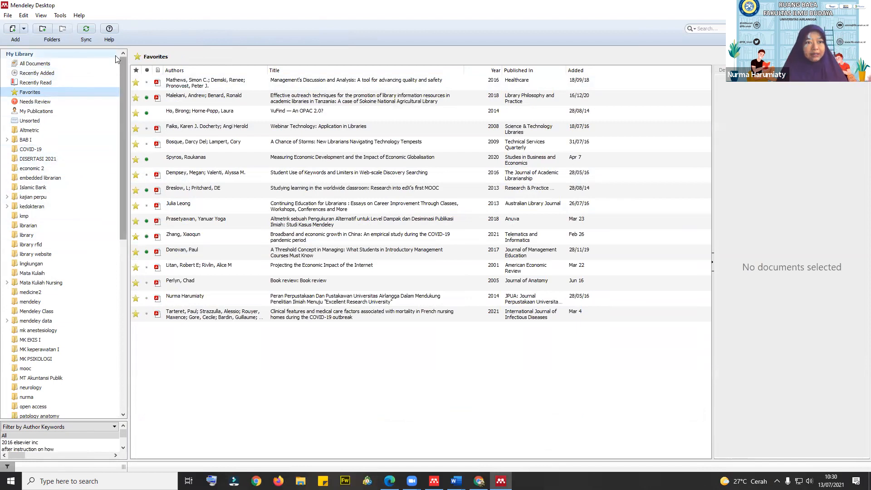
pyautogui.click(68, 64)
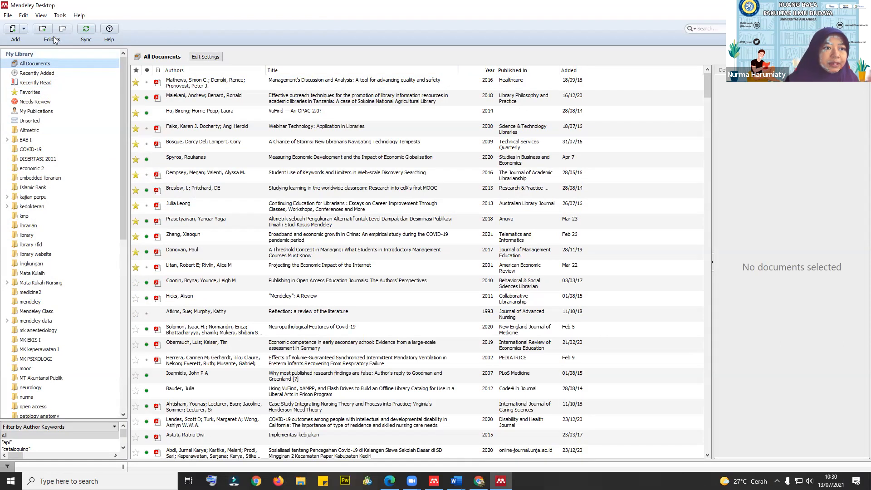
pyautogui.click(23, 32)
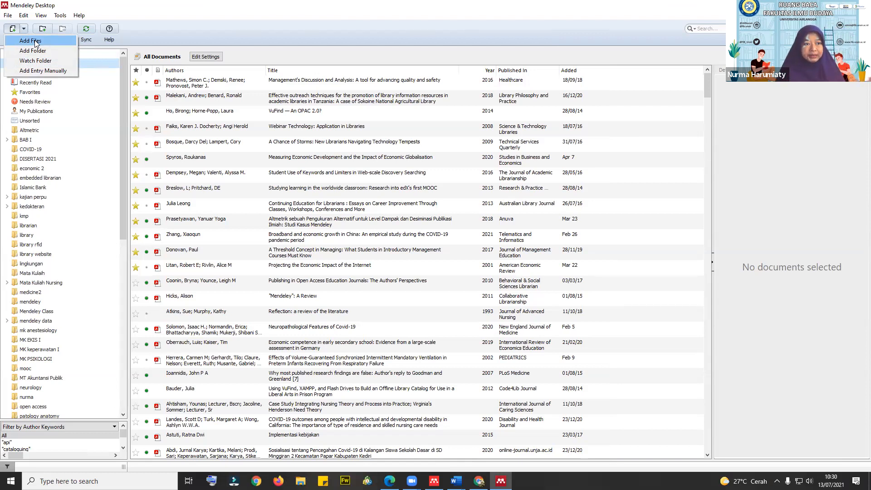
pyautogui.click(14, 29)
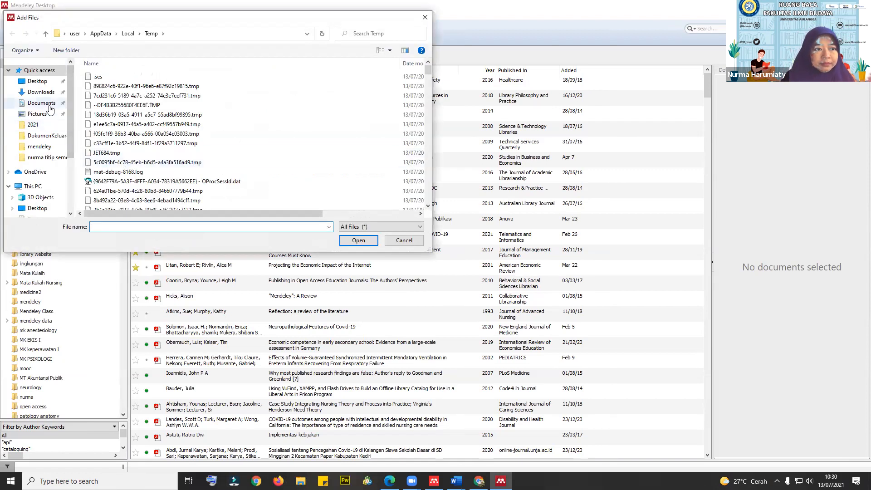
pyautogui.click(41, 102)
pyautogui.scroll(-8, 172, 140)
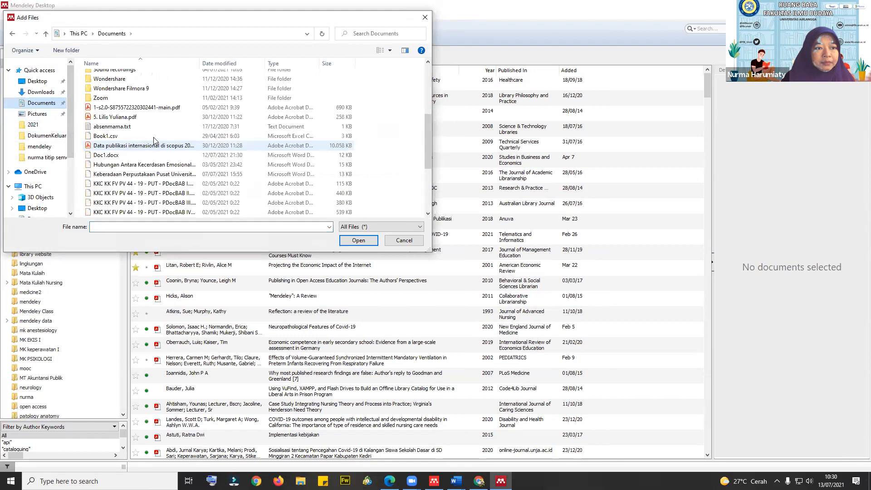
pyautogui.scroll(8, 124, 136)
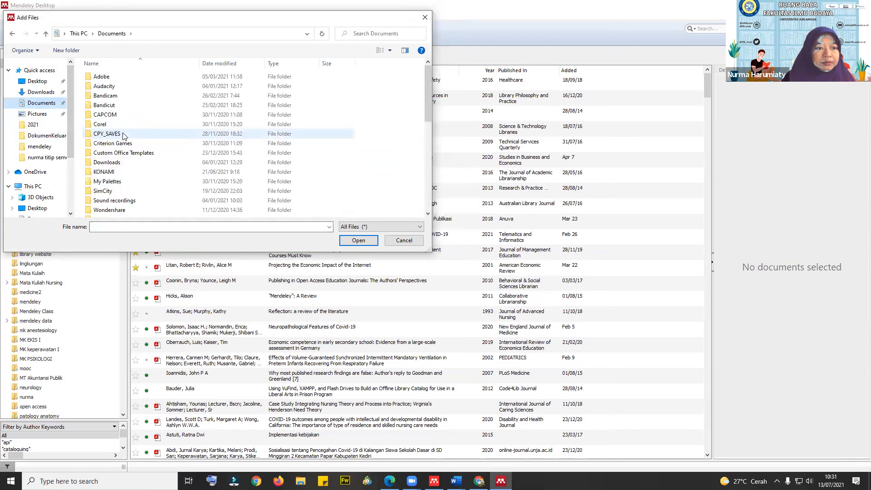
pyautogui.scroll(-4, 125, 141)
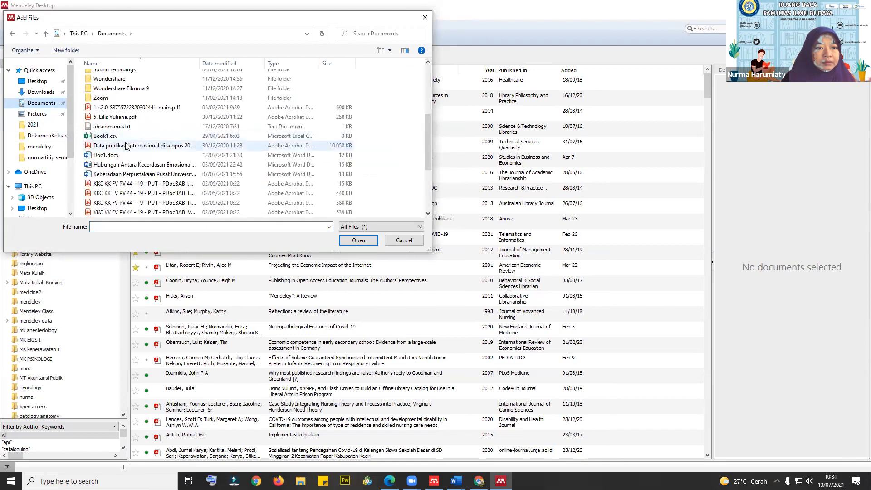
pyautogui.click(128, 146)
pyautogui.click(133, 108)
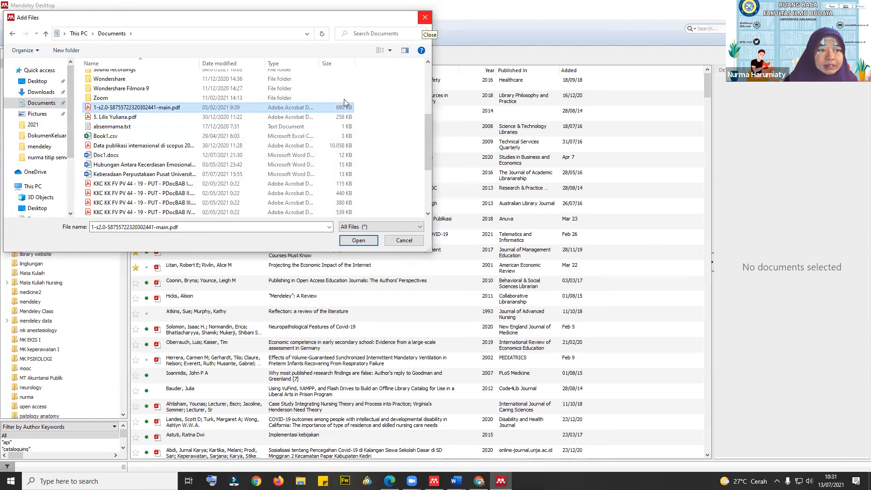
# - Select the KKC KK FV PV 44 - 19 PDFs for BAB III, DAFTAR PUSTAKA and BAB V together, and cancel adding files
pyautogui.scroll(-4, 221, 191)
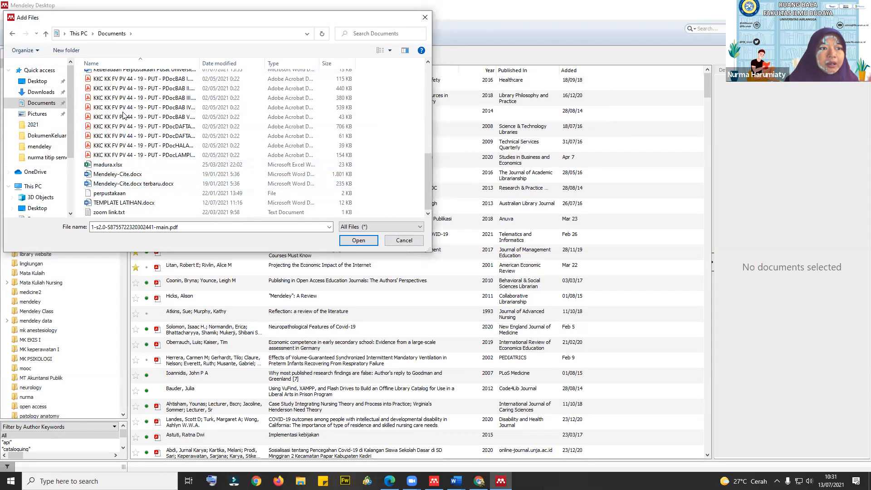
pyautogui.click(150, 99)
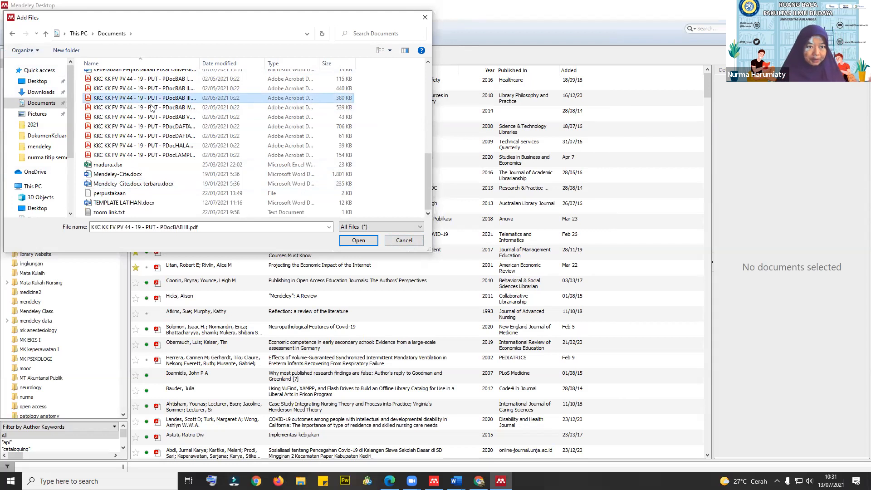
pyautogui.keyDown('ctrl'); pyautogui.click(153, 136); pyautogui.keyUp('ctrl')
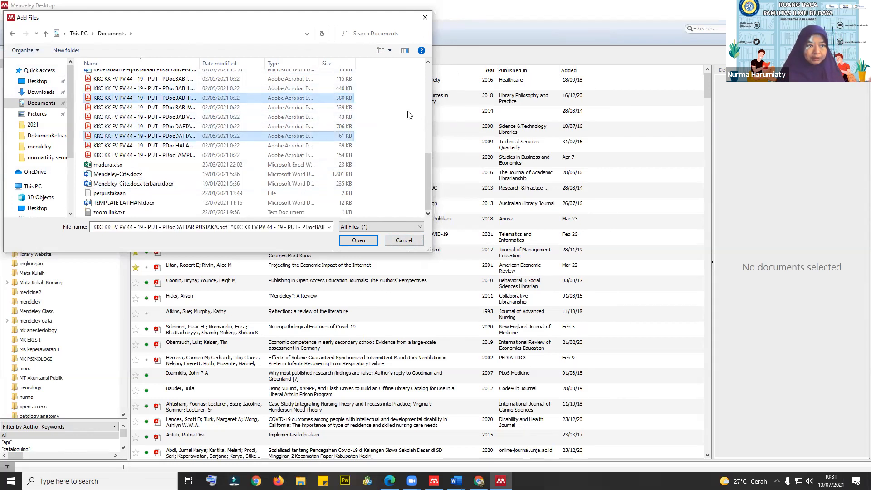
pyautogui.keyDown('ctrl'); pyautogui.click(149, 117); pyautogui.keyUp('ctrl')
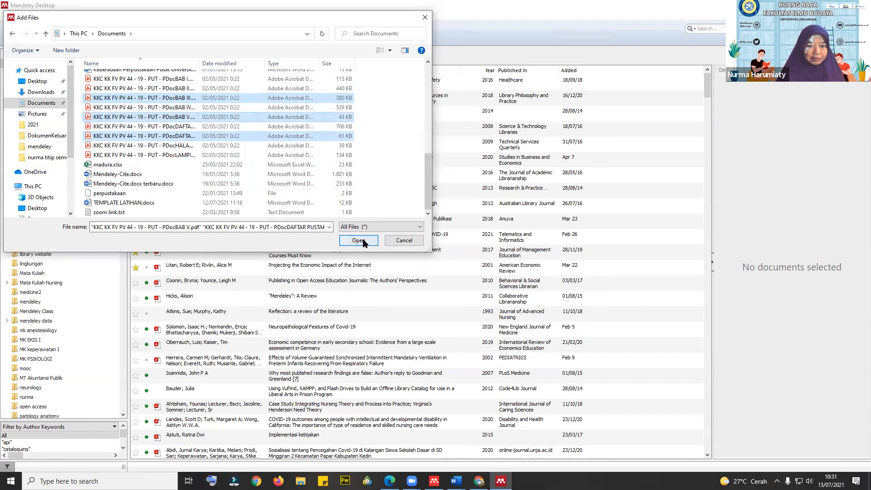
pyautogui.click(402, 241)
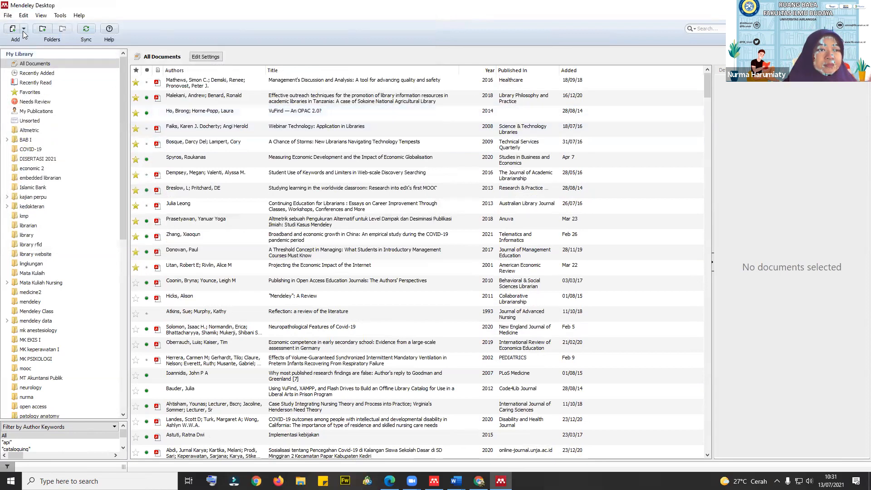
# - View the Add Folder dialog, browse the folders available for import under Documents, and cancel
pyautogui.click(25, 31)
pyautogui.click(36, 54)
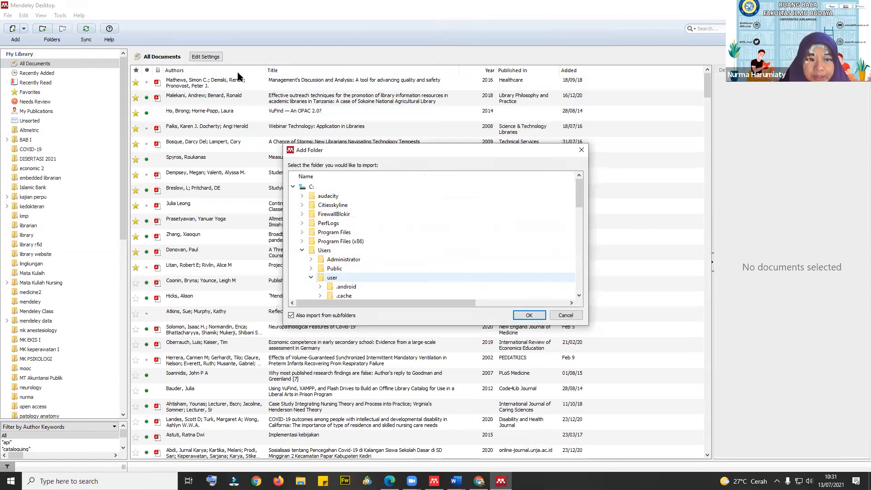
pyautogui.moveTo(579, 191); pyautogui.dragTo(583, 252)
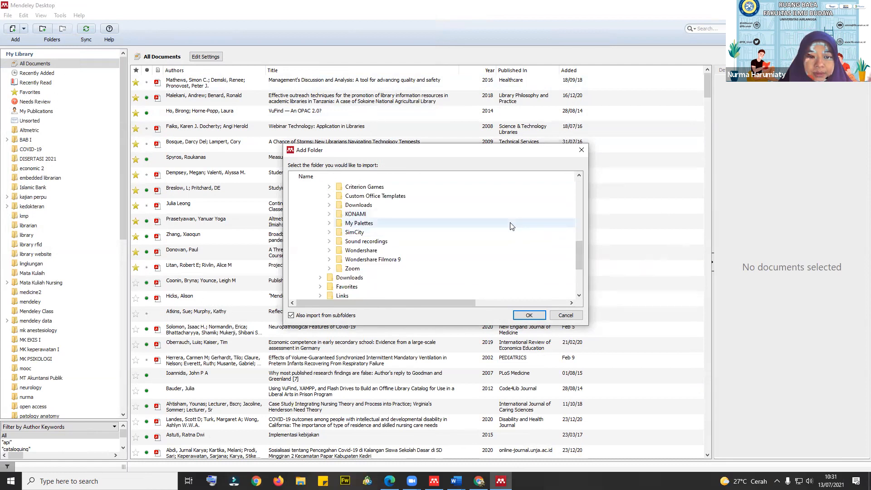
pyautogui.click(568, 315)
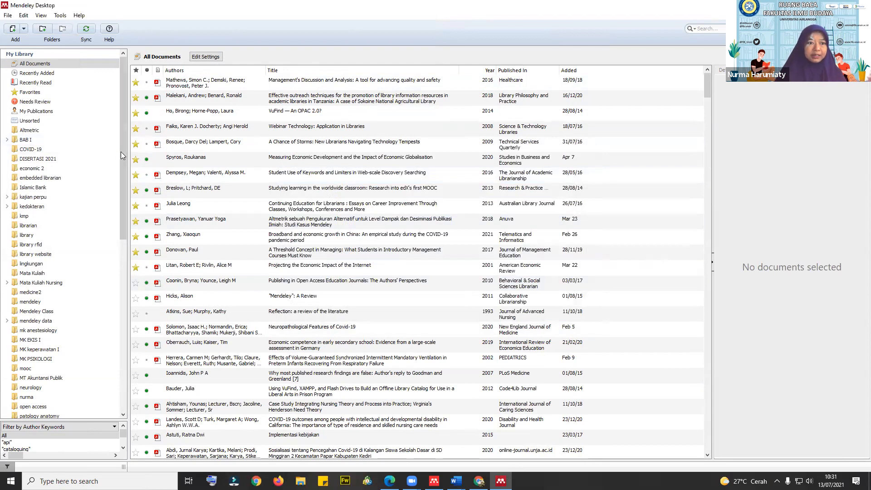
# - Show how to set Downloads as a watched folder for automatic PDF import, and cancel the options without applying
pyautogui.click(25, 28)
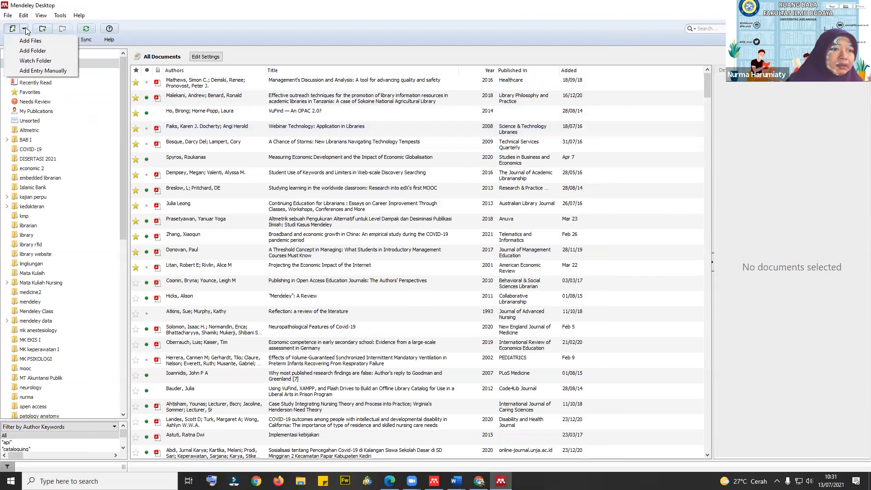
pyautogui.click(125, 63)
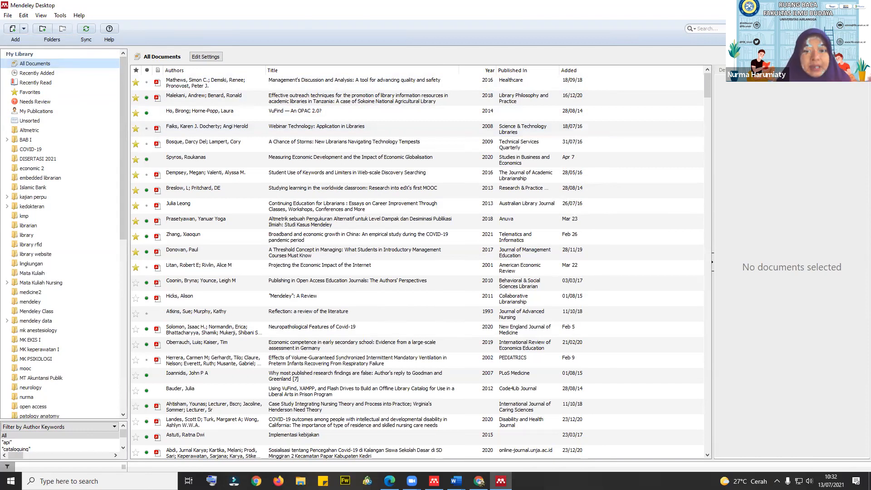
pyautogui.click(23, 30)
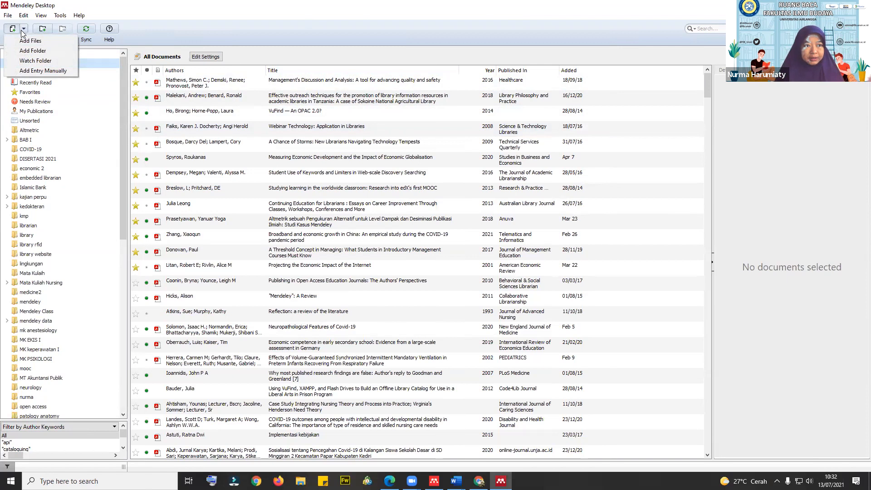
pyautogui.click(32, 61)
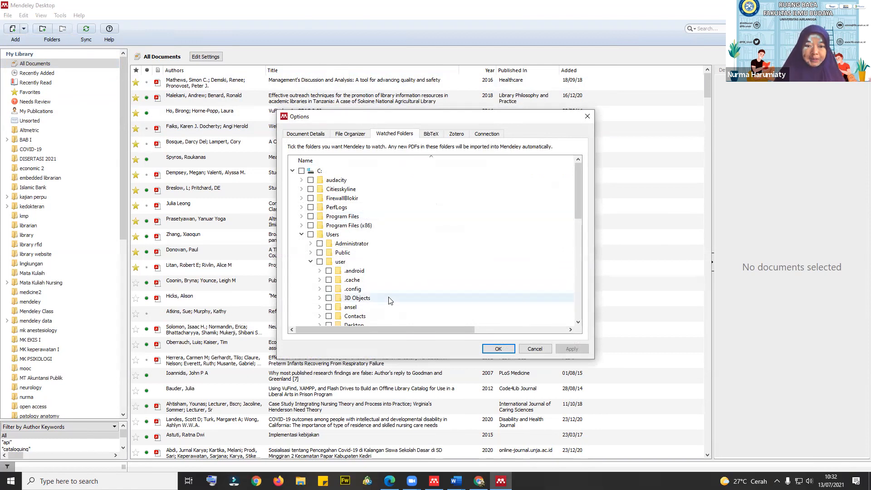
pyautogui.scroll(-5, 387, 298)
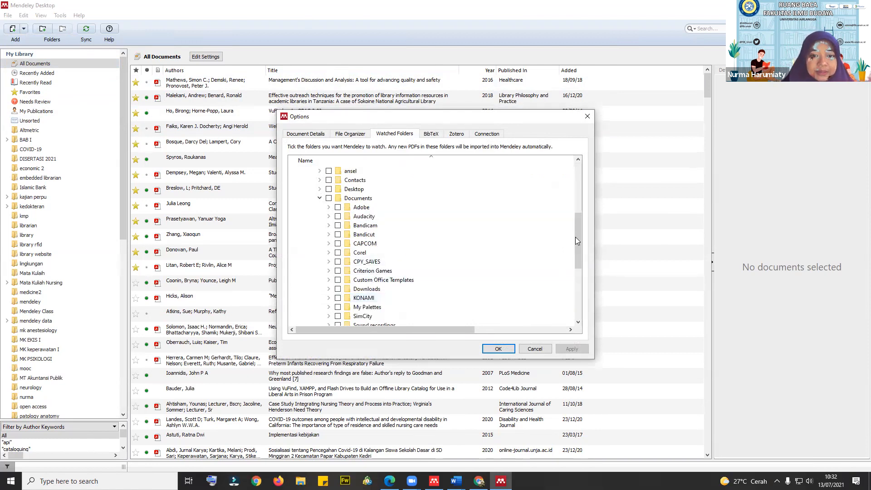
pyautogui.scroll(-5, 391, 217)
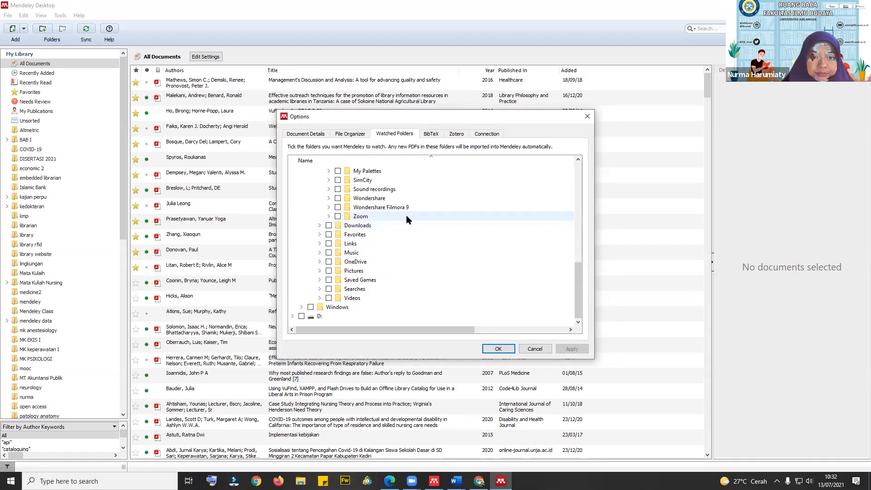
pyautogui.click(405, 225)
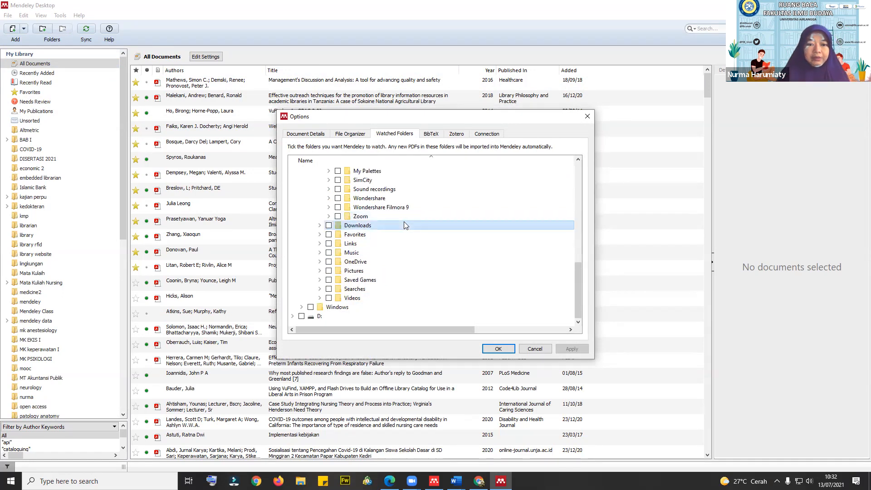
pyautogui.click(329, 226)
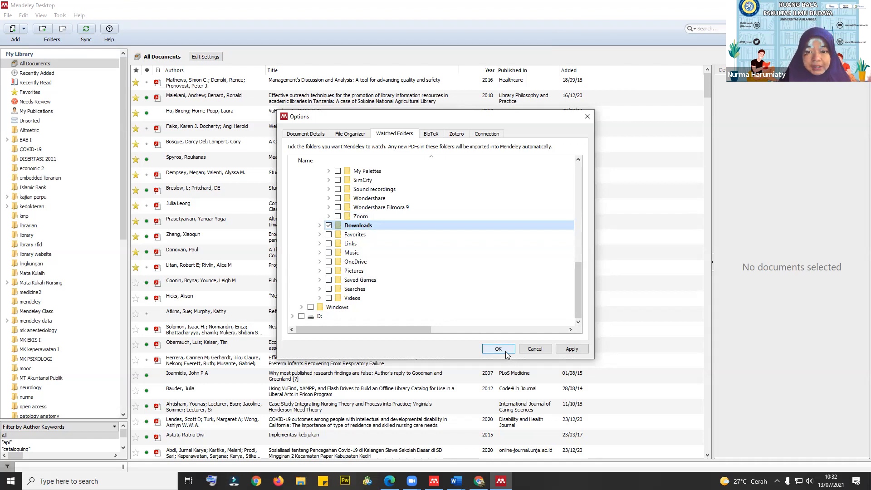
pyautogui.click(532, 350)
# - Start a manual document entry of type Book, show its title and authors fields, and close it without saving
pyautogui.click(25, 29)
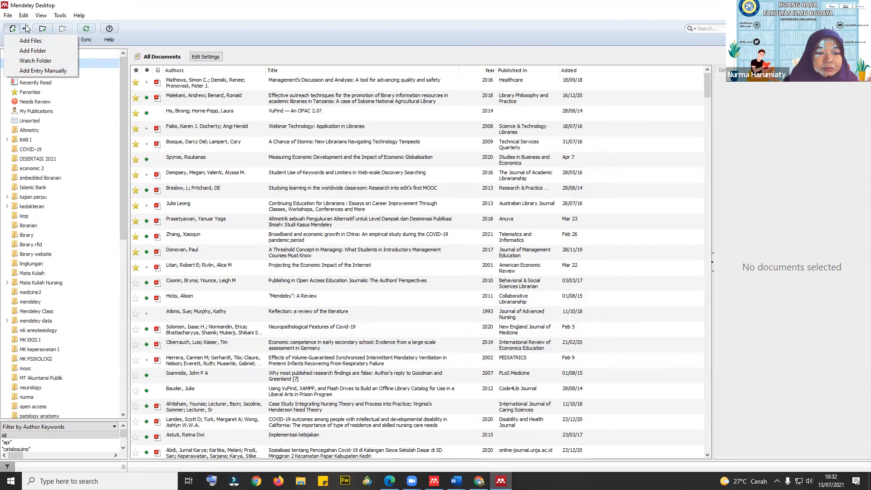
pyautogui.click(43, 71)
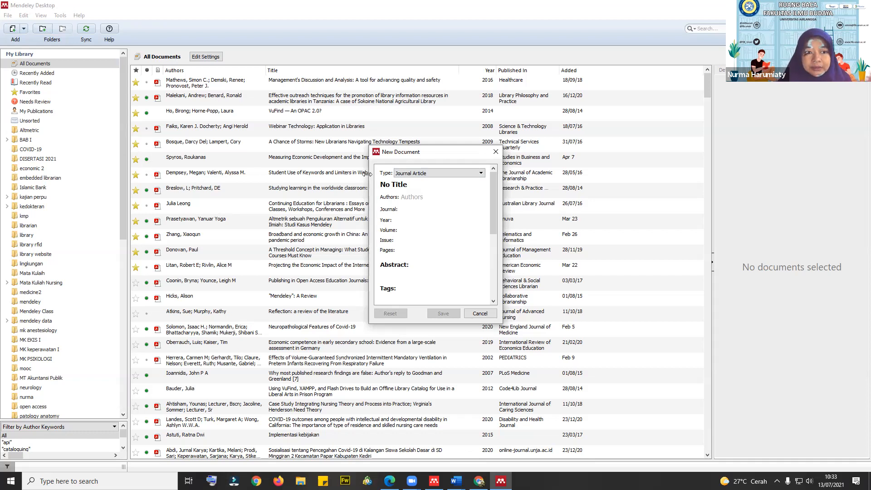
pyautogui.click(438, 174)
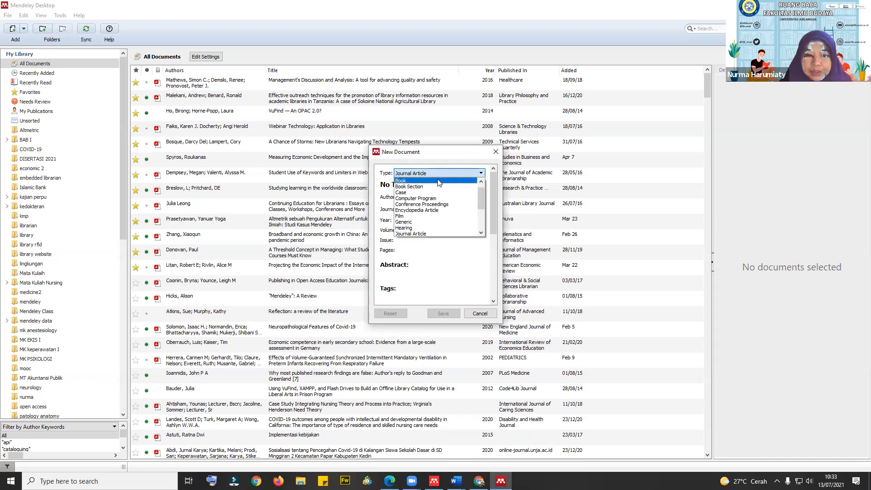
pyautogui.click(439, 181)
pyautogui.click(447, 186)
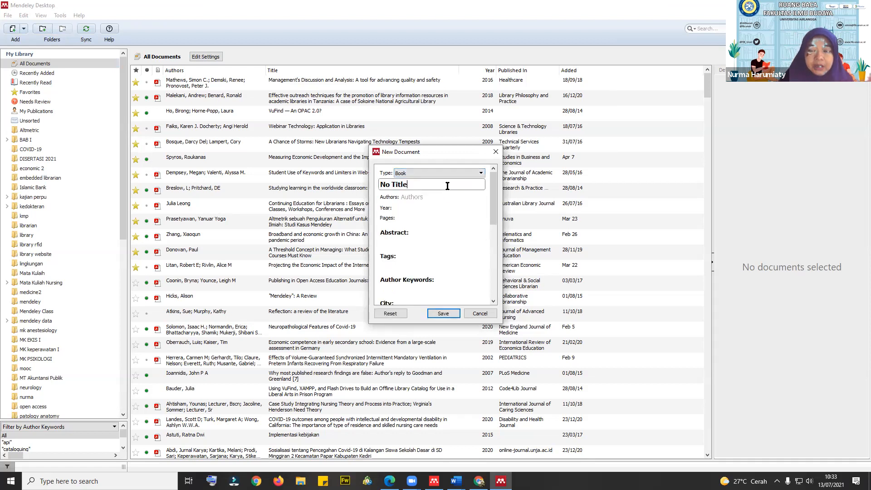
pyautogui.click(440, 196)
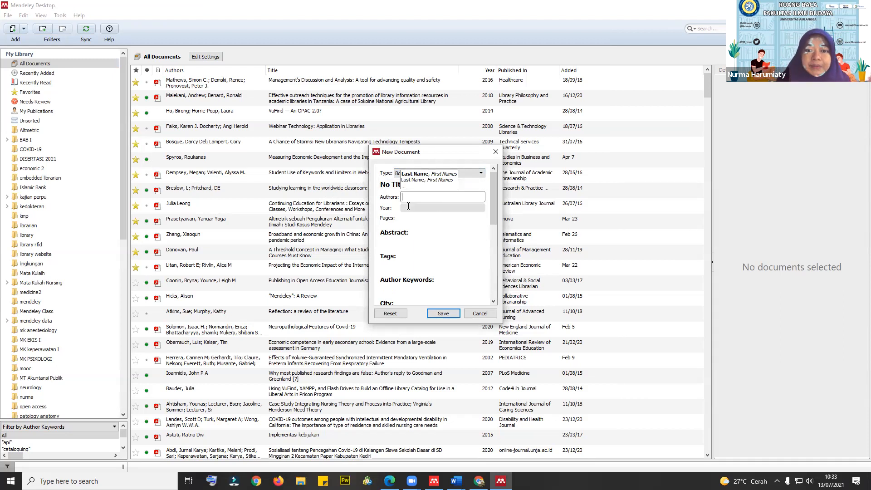
pyautogui.click(470, 184)
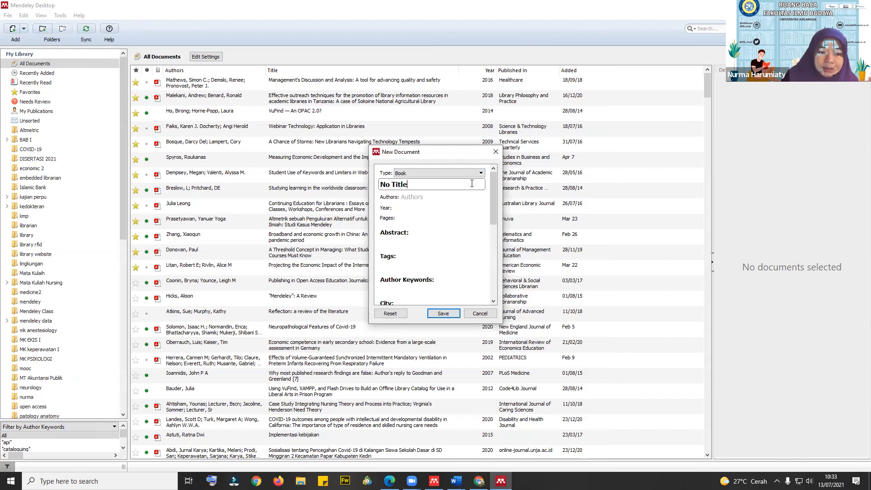
pyautogui.click(495, 153)
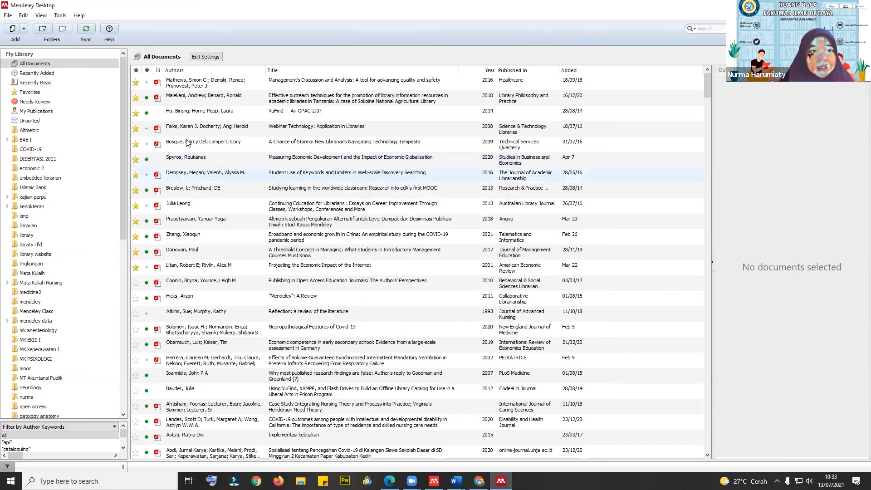
# - Sort the library by authors, view the PDF "A Digital Library for Research Data and Related Information in the Social Sciences", and close it
pyautogui.click(200, 71)
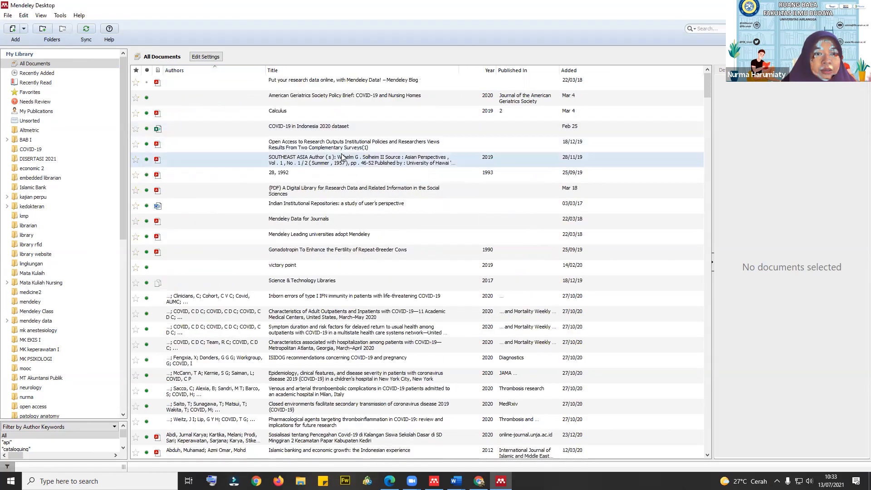
pyautogui.click(356, 190)
pyautogui.doubleClick(356, 191)
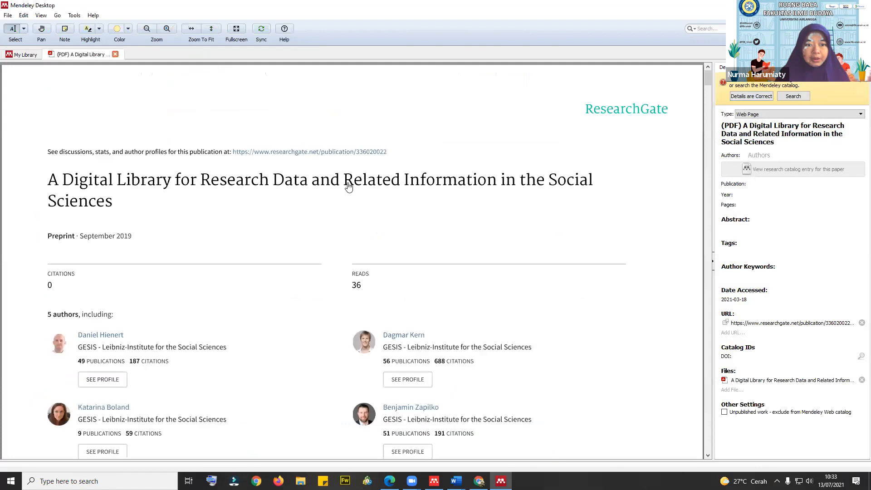
pyautogui.click(115, 54)
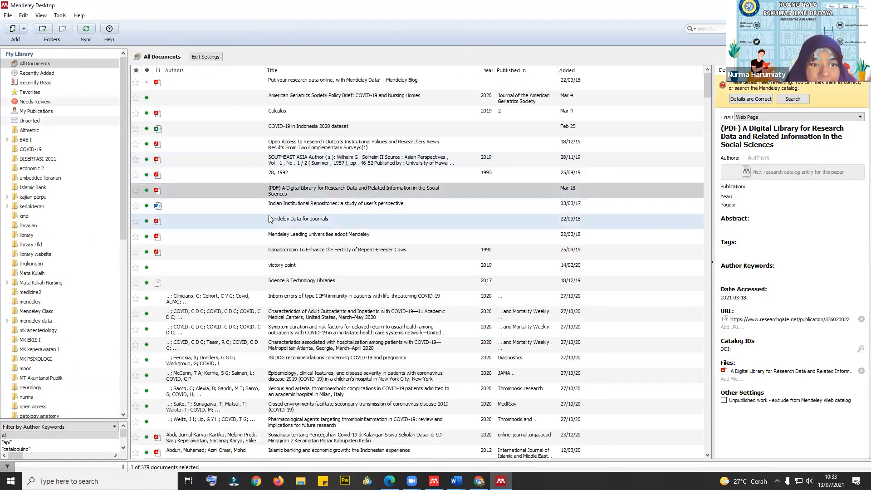
# - View the PDF "Mendeley Leading universities adopt Mendeley", return to the library, and look through the available document types without changing the type
pyautogui.doubleClick(346, 237)
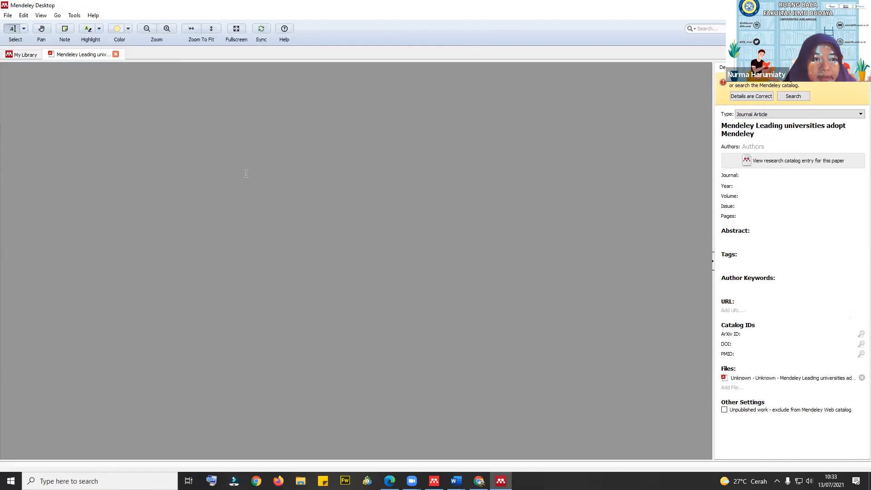
pyautogui.click(21, 54)
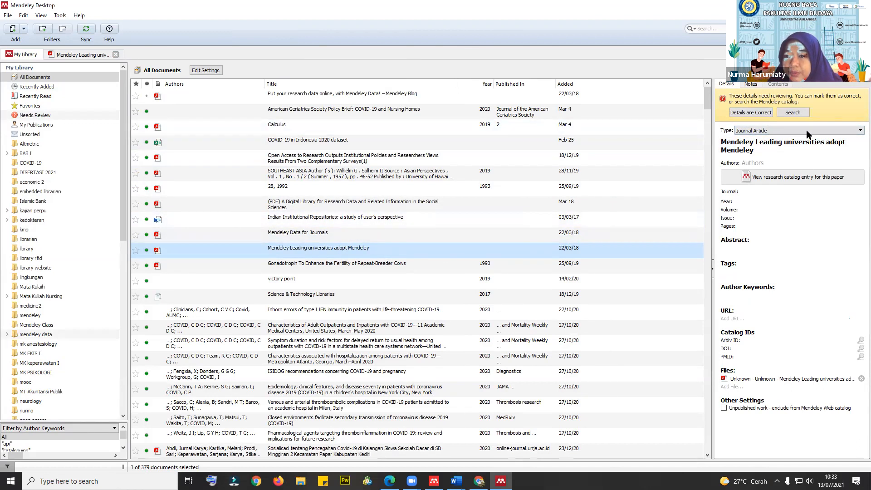
pyautogui.click(859, 131)
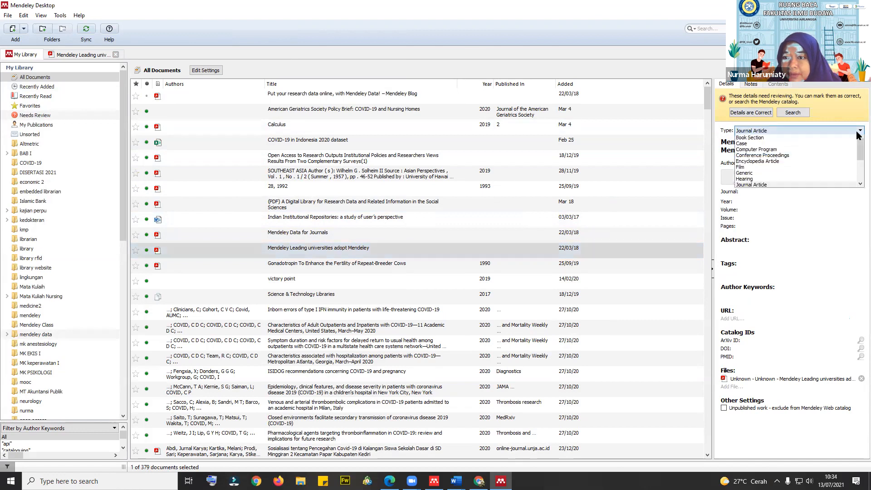
pyautogui.click(859, 130)
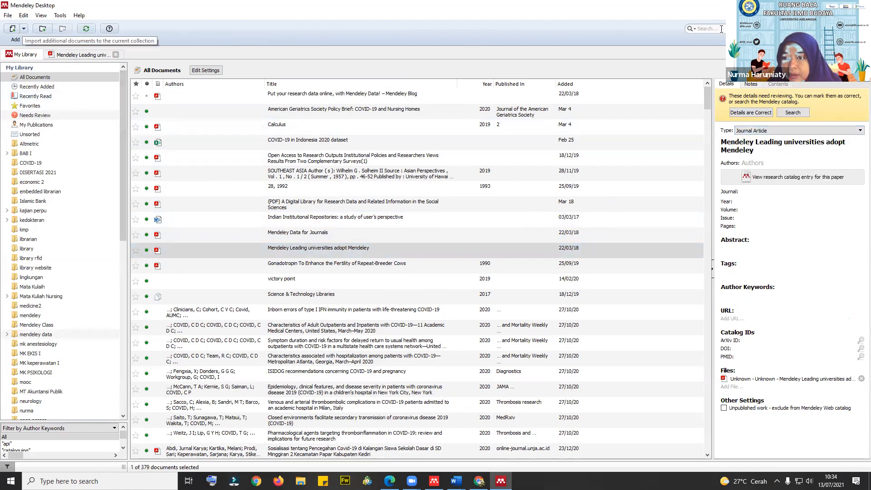
# - Start a manual document entry of type Book and title it "Mendeley Manual Book"
pyautogui.click(16, 28)
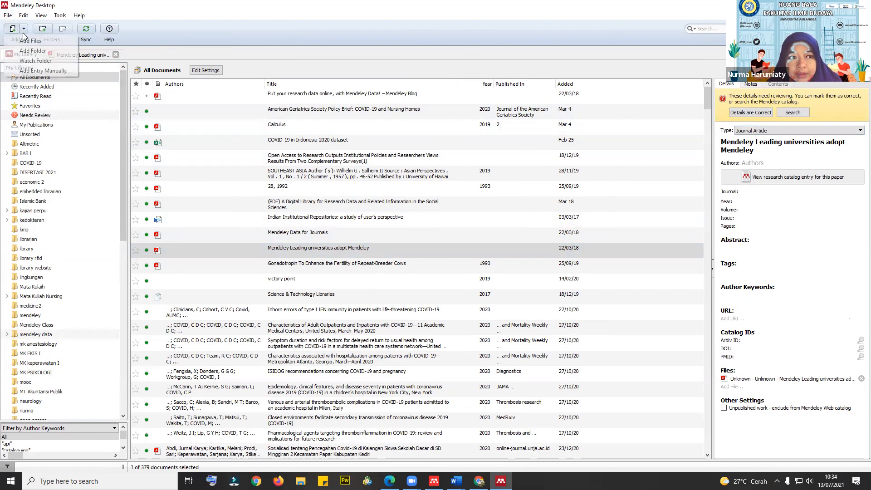
pyautogui.click(27, 74)
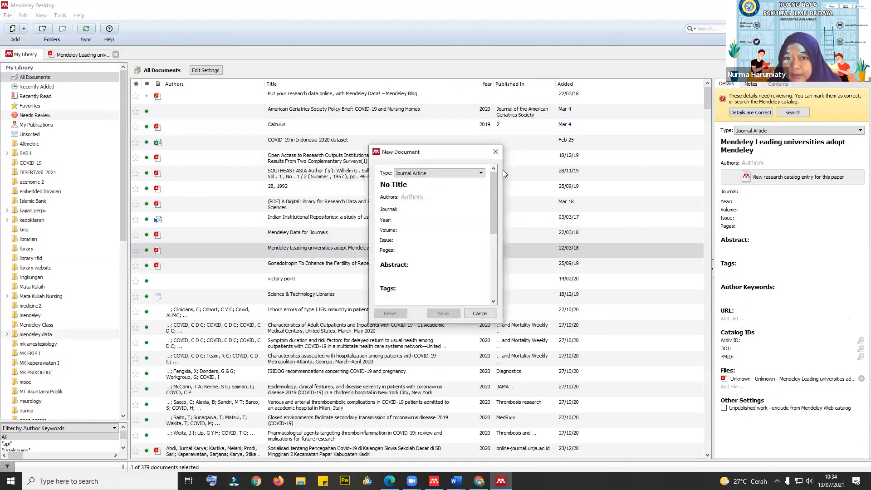
pyautogui.click(442, 173)
pyautogui.click(442, 175)
pyautogui.click(441, 174)
pyautogui.click(436, 181)
pyautogui.click(404, 185)
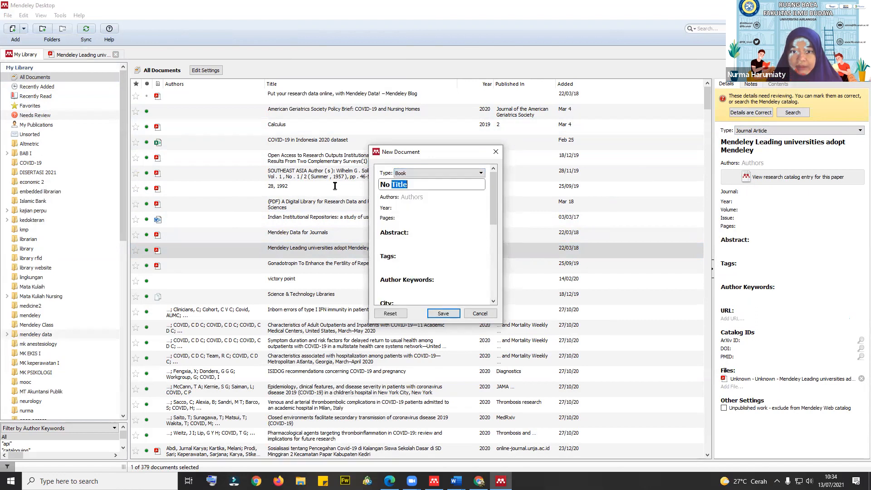
pyautogui.doubleClick(401, 186)
pyautogui.press('BackSpace')
pyautogui.press('BackSpace')
pyautogui.press('BackSpace')
pyautogui.press('BackSpace')
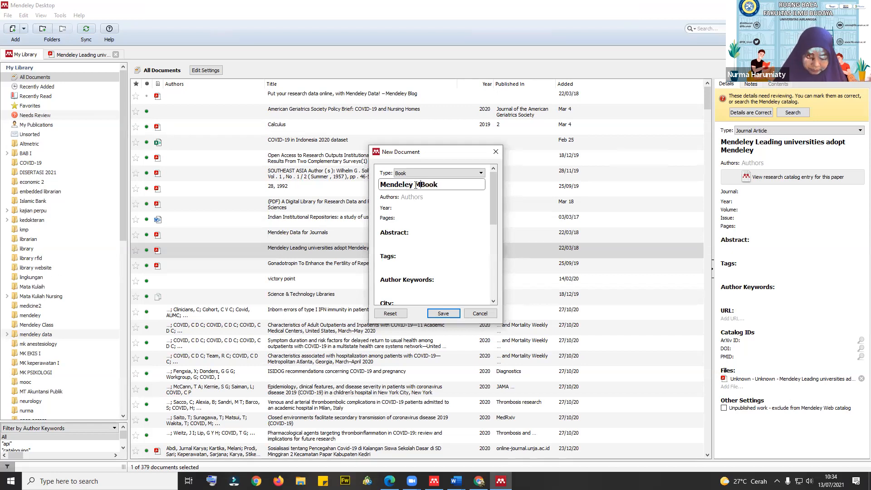
# - Fill in the author's name from the suggestions, set the year to 2021, and save the new book entry
pyautogui.click(413, 197)
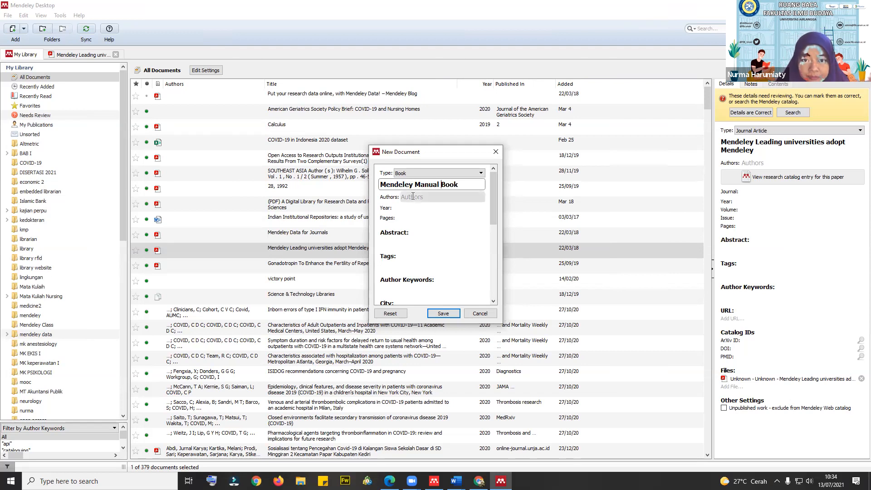
pyautogui.write('Nu')
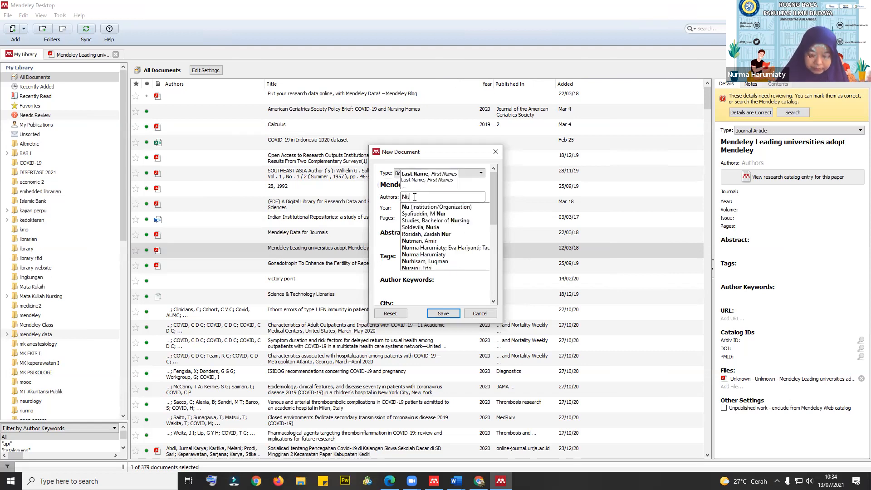
pyautogui.write('rma')
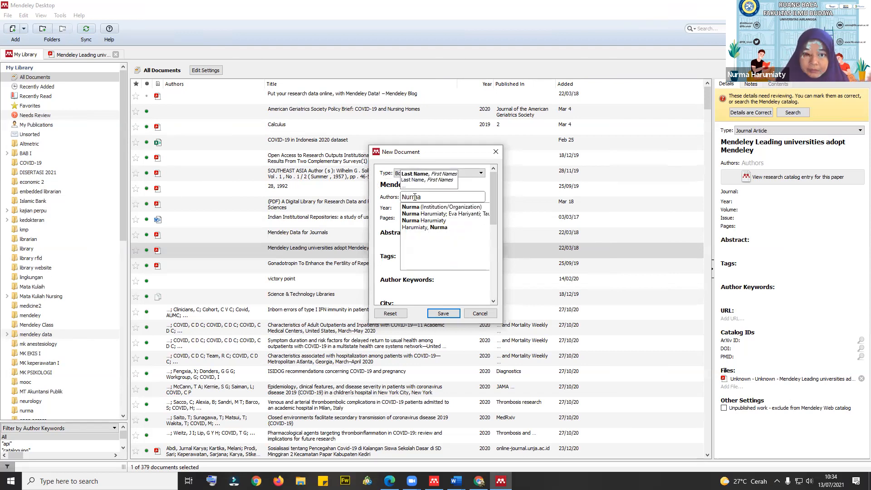
pyautogui.click(437, 221)
pyautogui.click(426, 208)
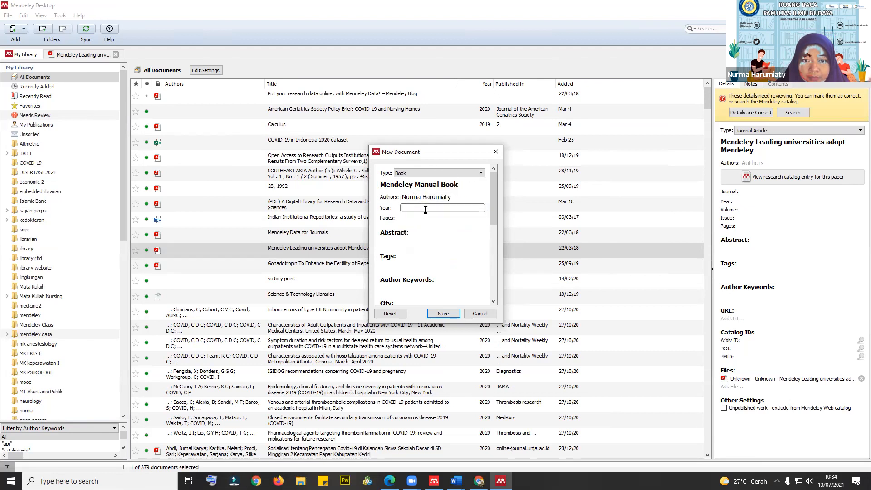
pyautogui.write('2021')
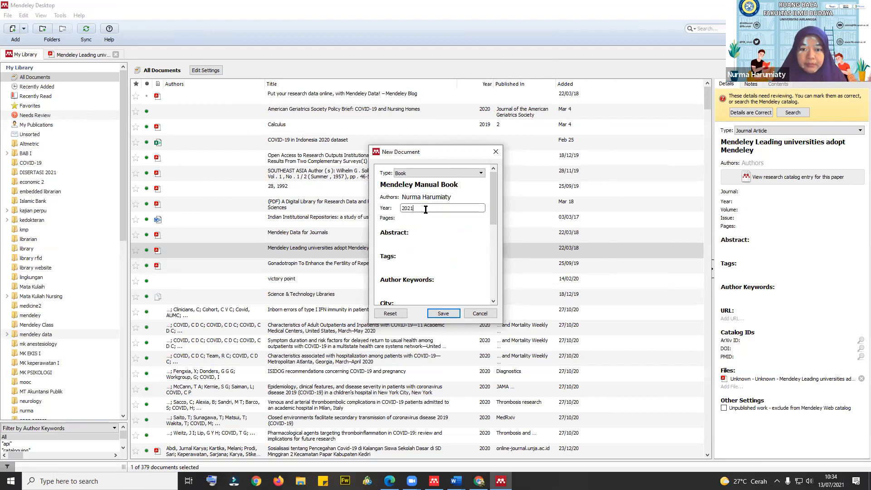
pyautogui.click(443, 314)
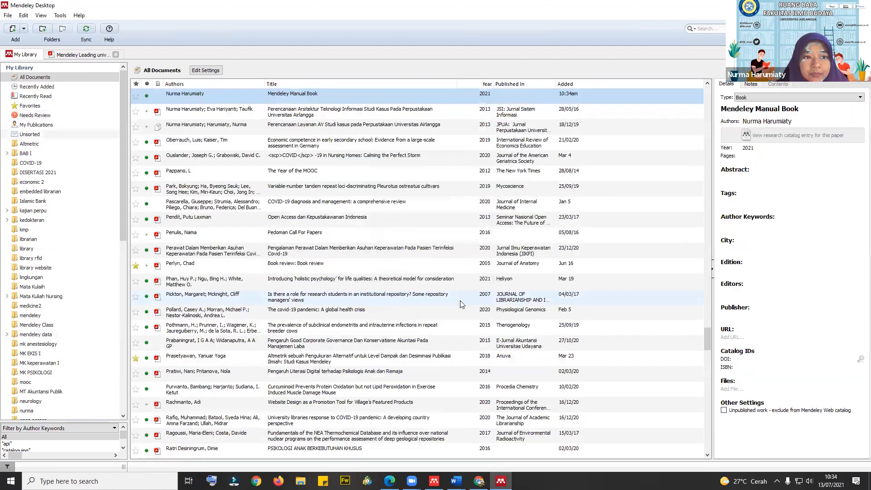
# - Find "Mendeley Manual Book" in the Recently Added collection and view its details
pyautogui.scroll(8, 355, 263)
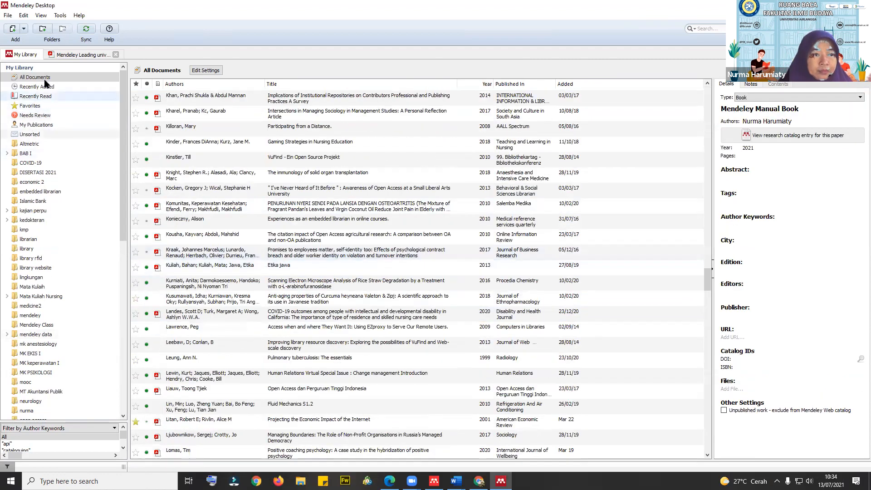
pyautogui.click(58, 86)
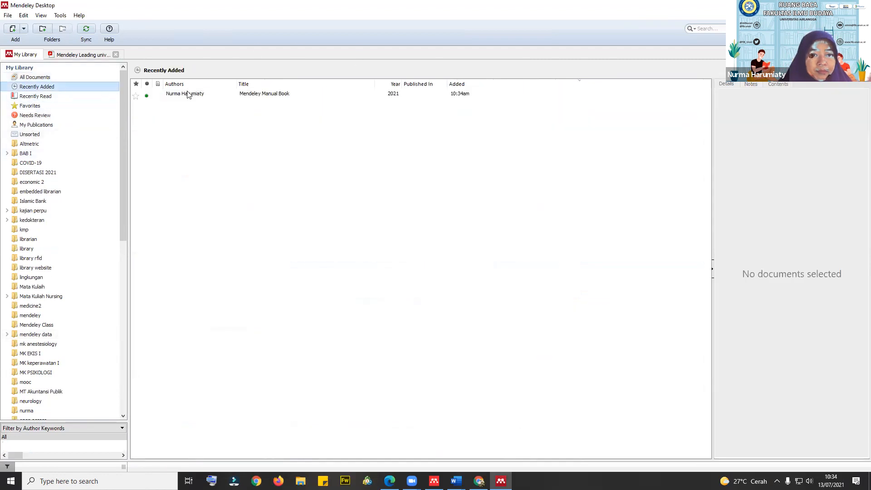
pyautogui.click(294, 96)
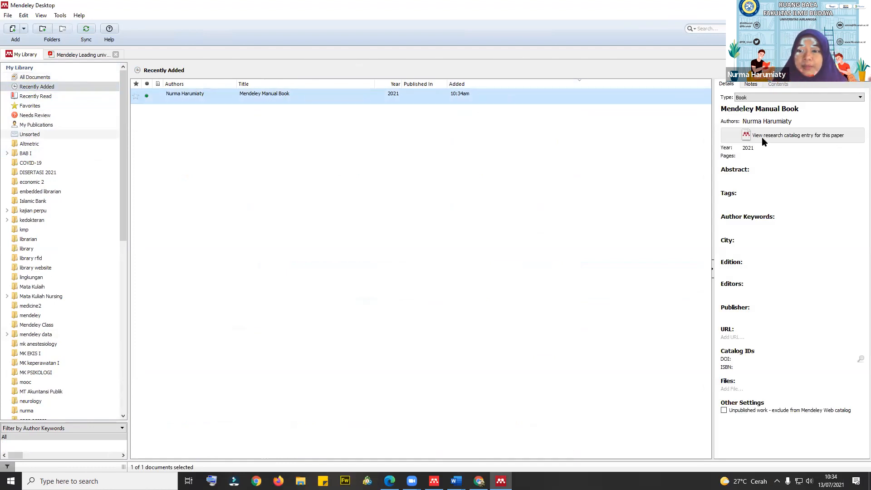
pyautogui.click(731, 389)
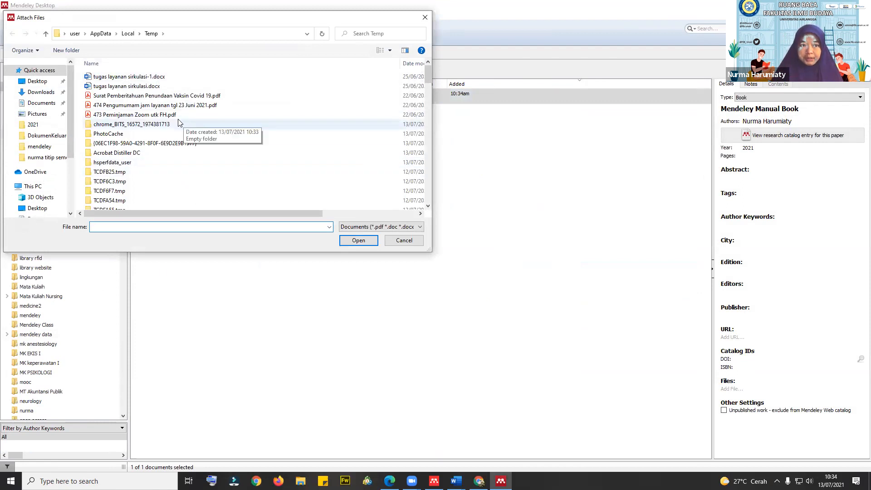
pyautogui.click(198, 105)
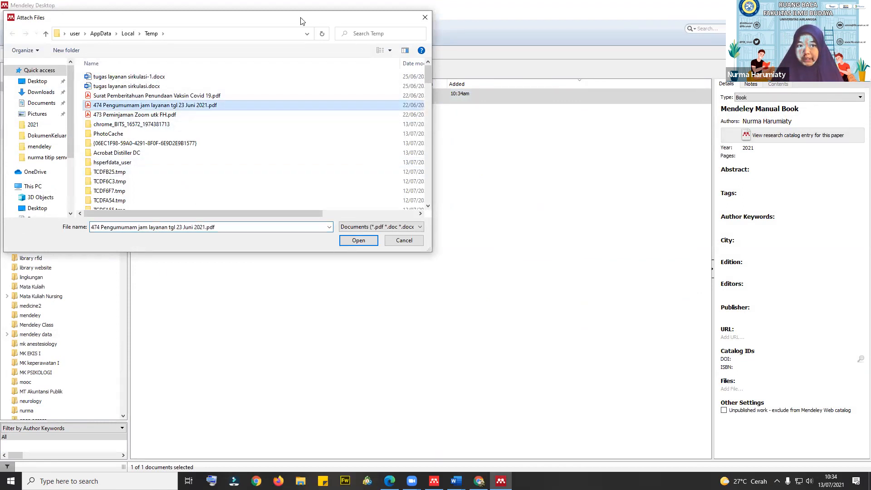
pyautogui.click(397, 242)
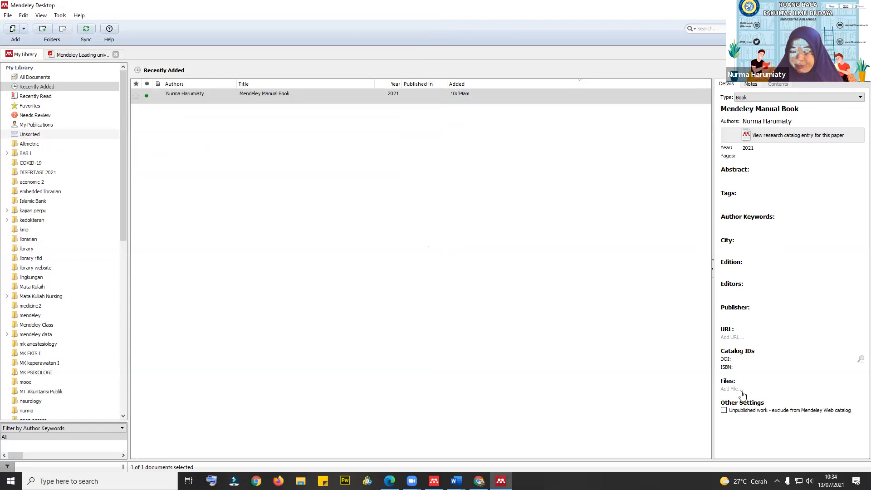
# - Attach "PENGARUH EFIKASI DIRI DAN KOMUNIKASI INTERPERSONAL TERHADAP KINERJA PROFESIONAL PUSTAKAWAN (2).pdf" from Downloads to the book entry, and remove the attachment
pyautogui.click(729, 389)
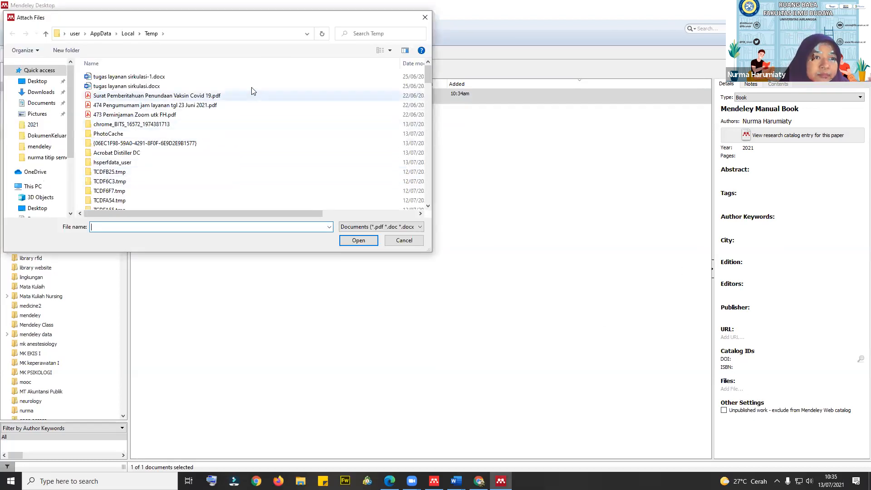
pyautogui.scroll(-10, 250, 154)
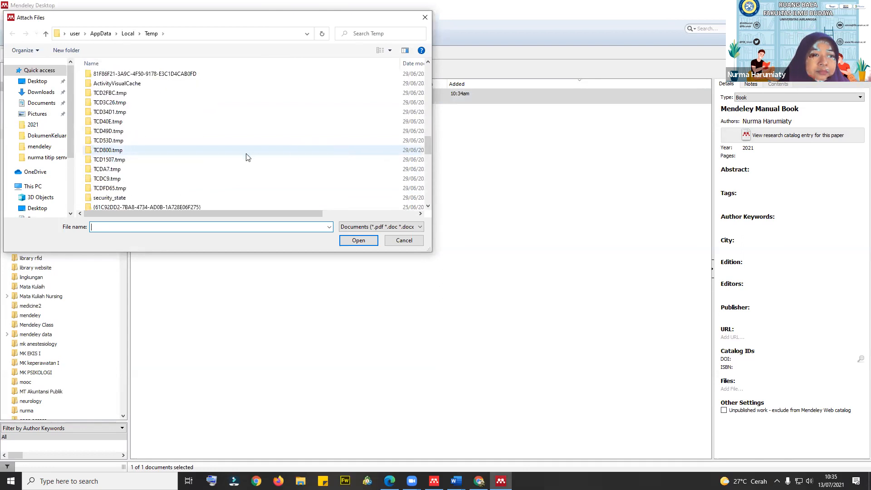
pyautogui.click(36, 103)
pyautogui.click(40, 92)
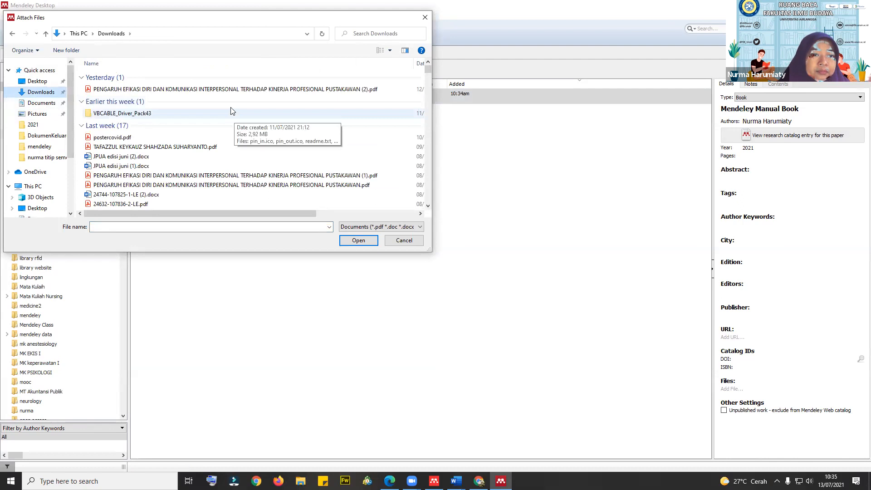
pyautogui.click(234, 90)
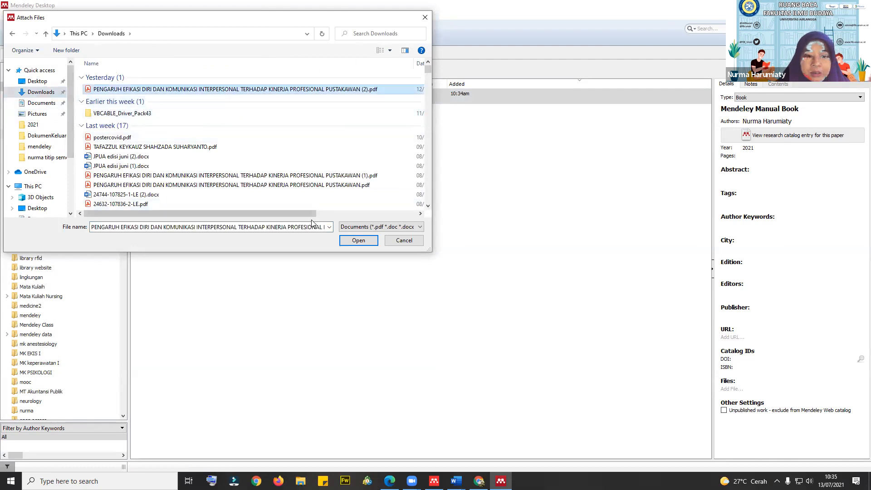
pyautogui.click(357, 240)
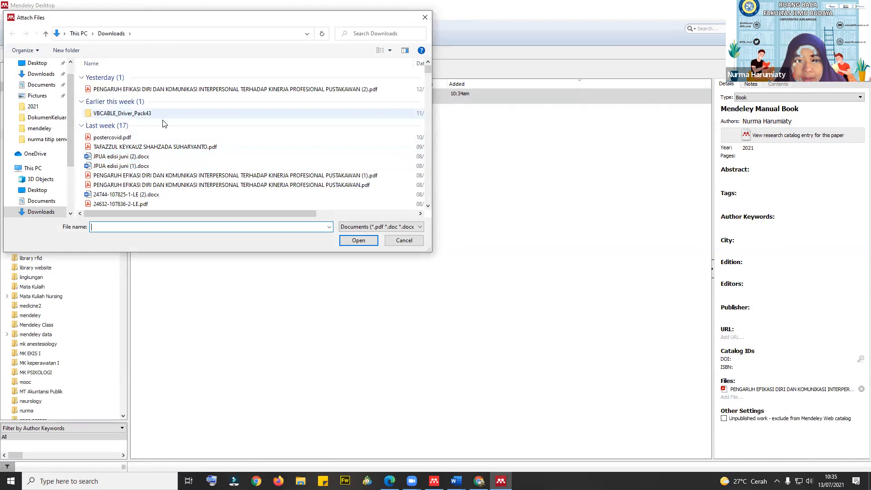
pyautogui.click(402, 241)
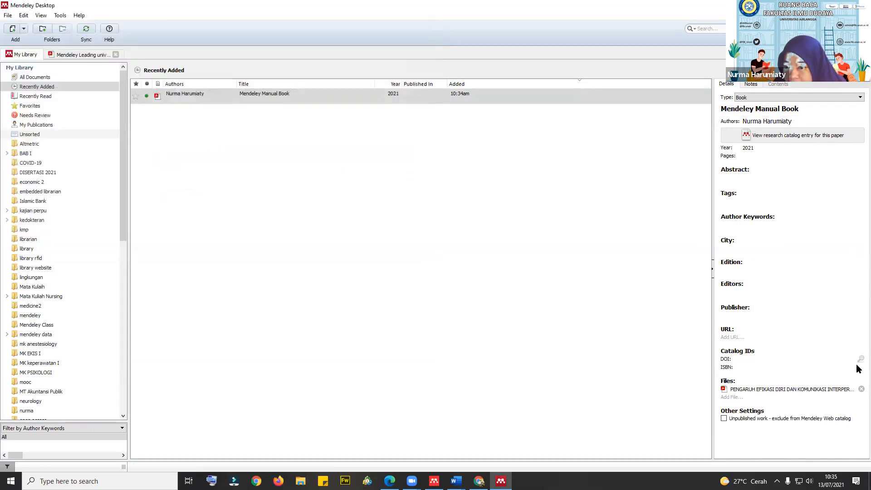
pyautogui.click(859, 388)
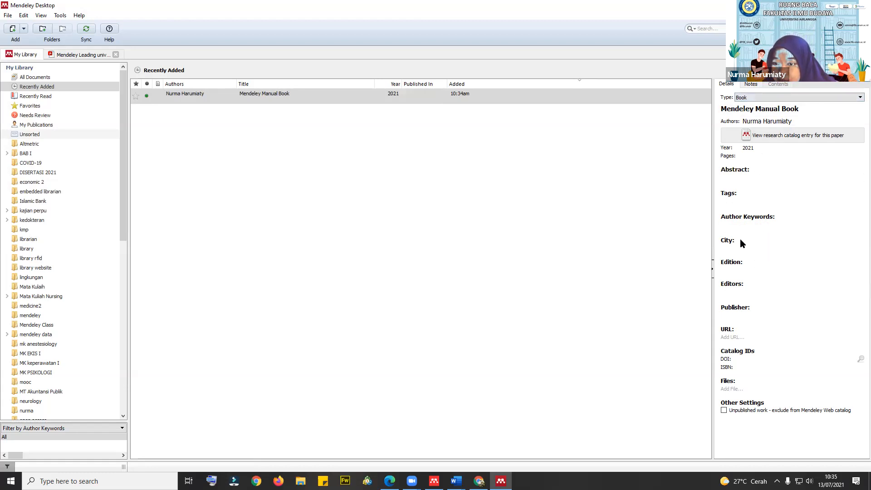
# - View the online research catalog entry for "Mendeley Manual Book", close that page, and return to Mendeley Desktop
pyautogui.click(799, 135)
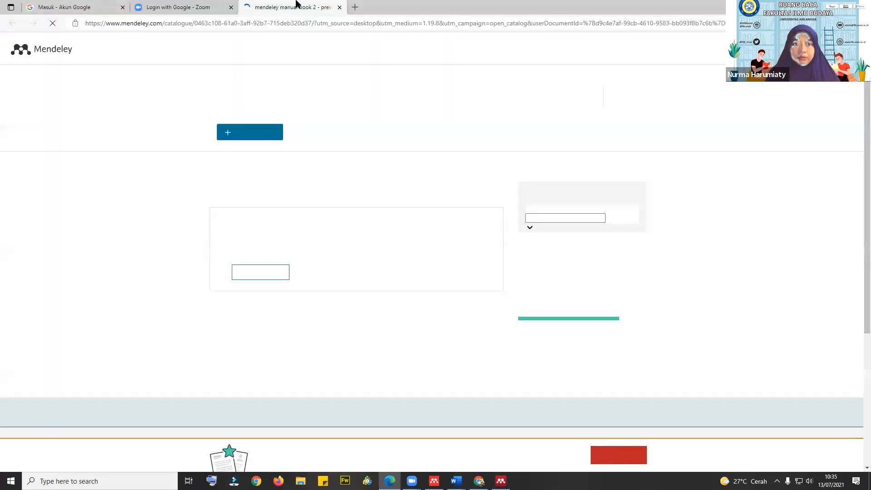
pyautogui.click(339, 7)
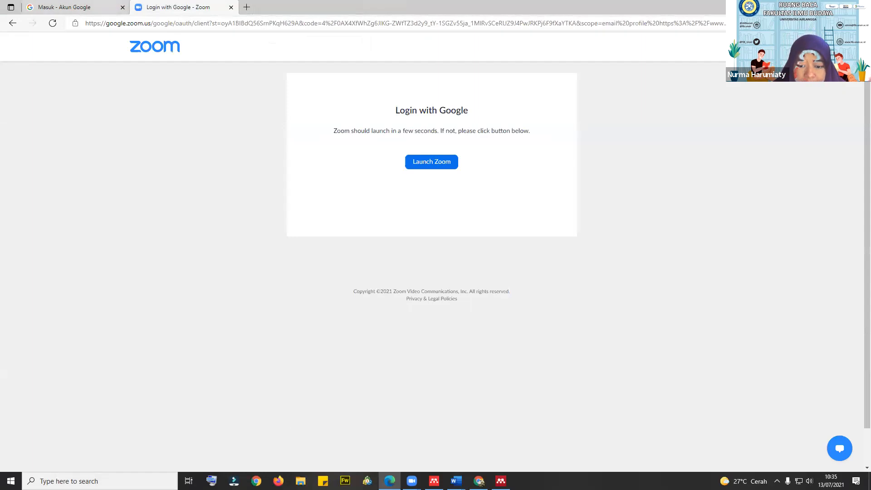
pyautogui.click(818, 7)
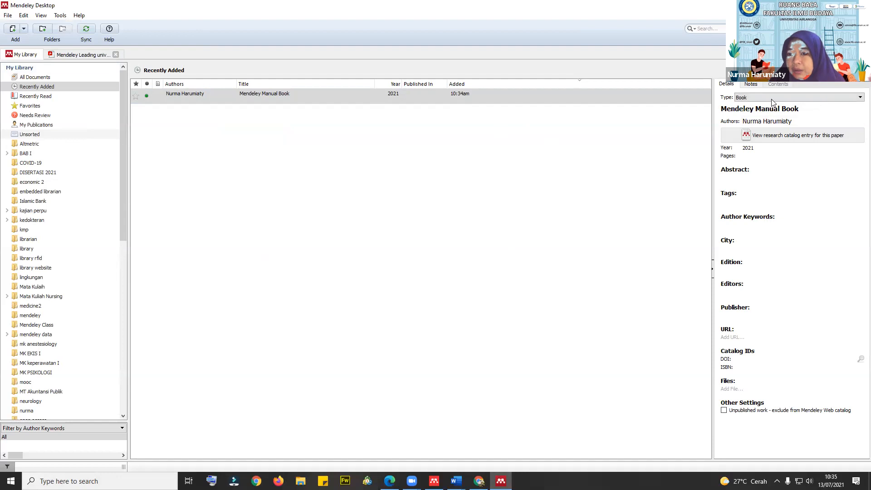
# - Delete the "Mendeley Manual Book" entry from the library and check the Recently Added collection
pyautogui.click(223, 97)
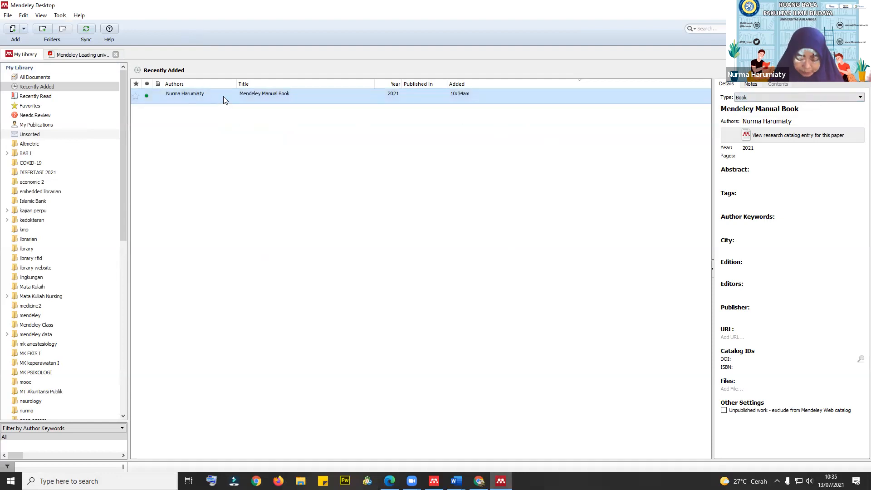
pyautogui.press('Delete')
pyautogui.click(90, 90)
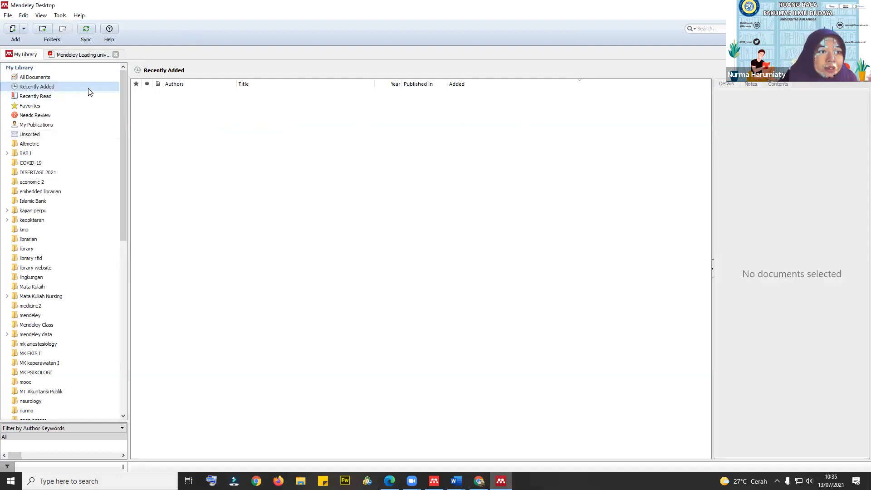
# - Return to All Documents and review the available ways to add documents without choosing one
pyautogui.click(48, 77)
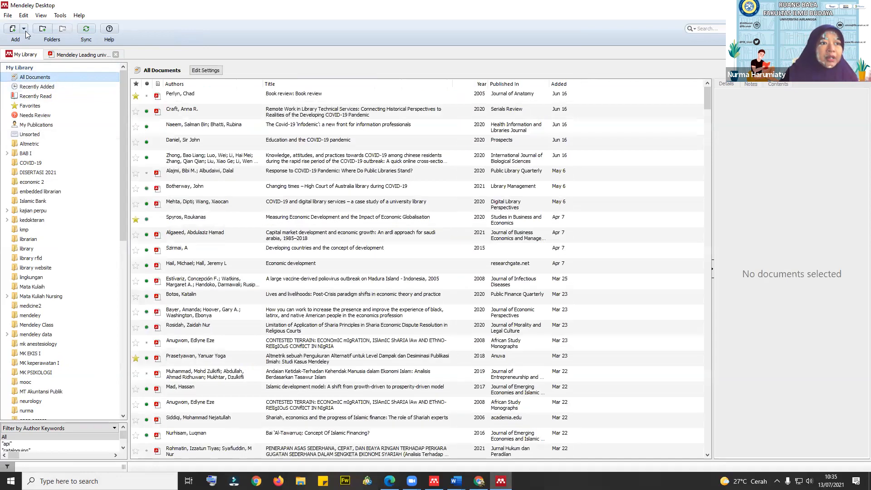
pyautogui.click(24, 30)
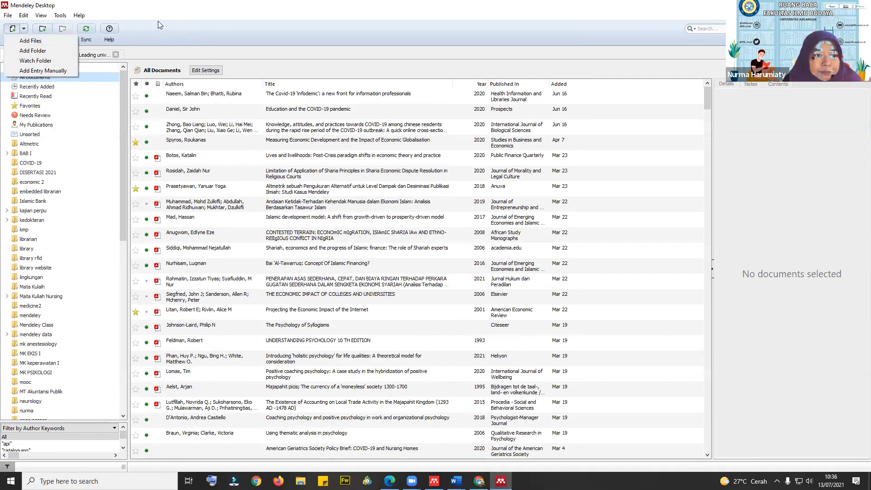
pyautogui.click(243, 11)
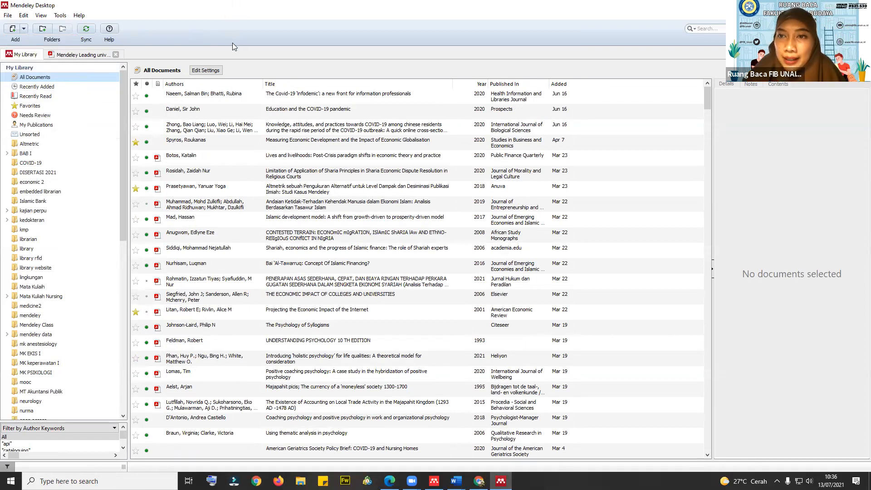
# - Sort the library by author and mark the details of "The Covid-19 'infodemic': a new front for information professionals" as correct
pyautogui.click(225, 95)
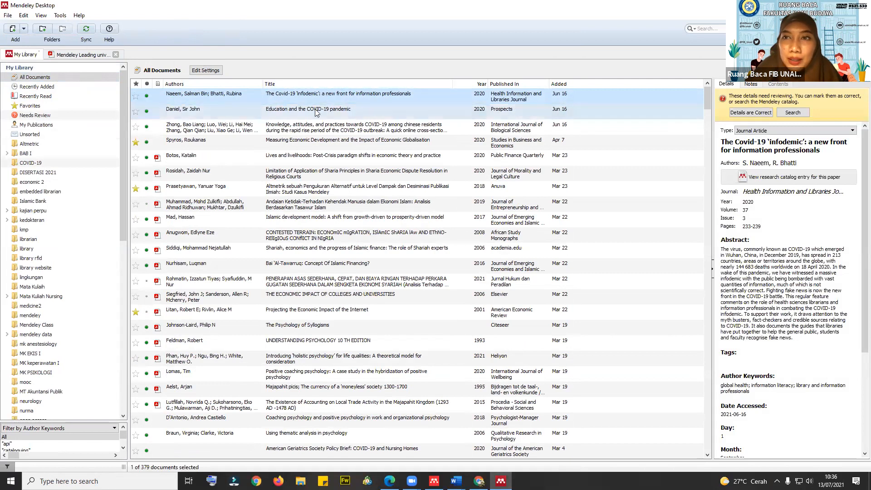
pyautogui.click(198, 83)
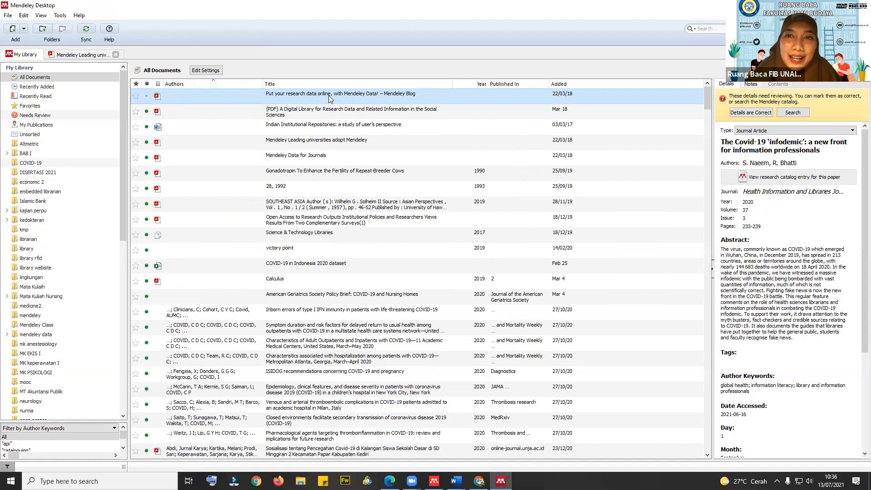
pyautogui.scroll(-3, 854, 266)
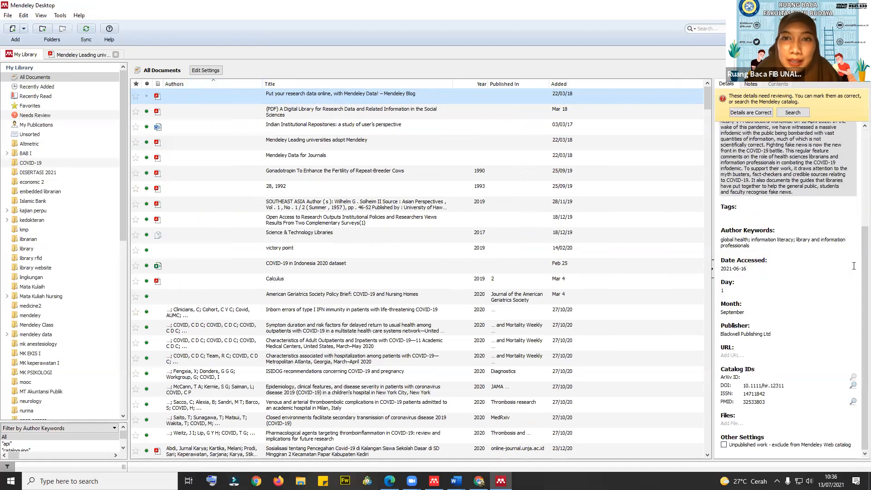
pyautogui.click(729, 355)
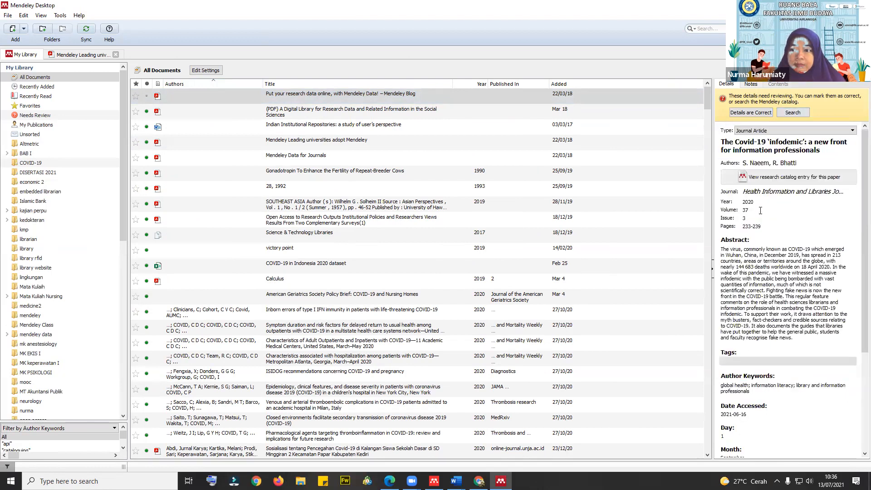
pyautogui.click(751, 113)
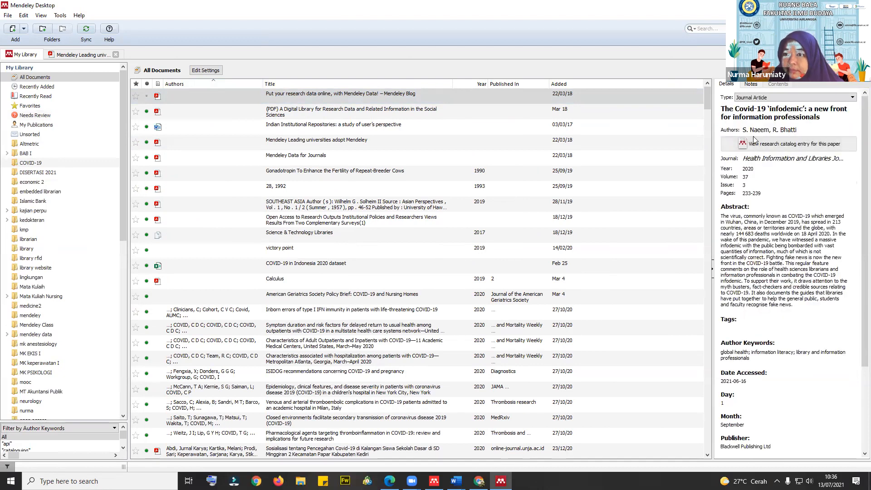
# - Review the available document types for the selected article and for a manual new entry, without choosing one
pyautogui.click(853, 98)
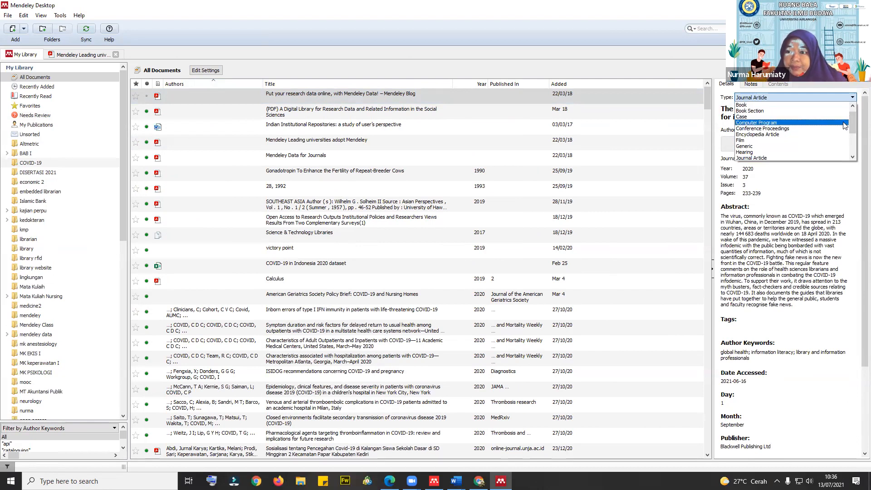
pyautogui.press('Escape')
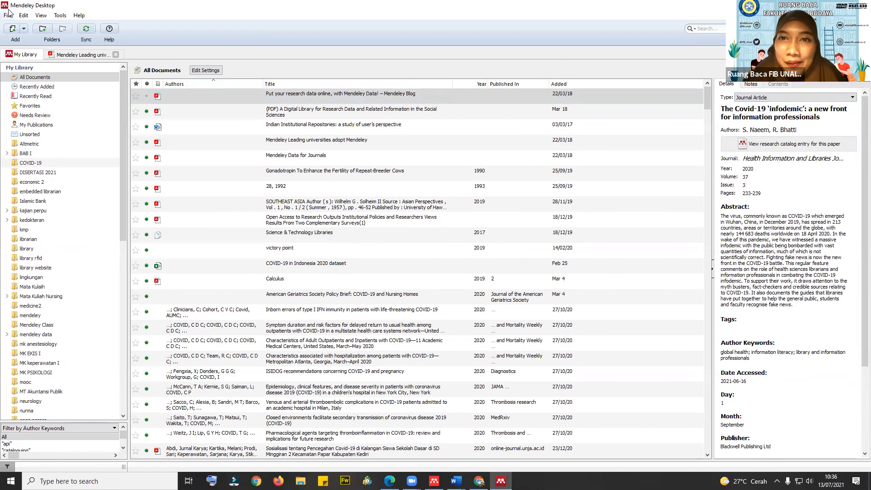
pyautogui.click(24, 28)
pyautogui.click(32, 64)
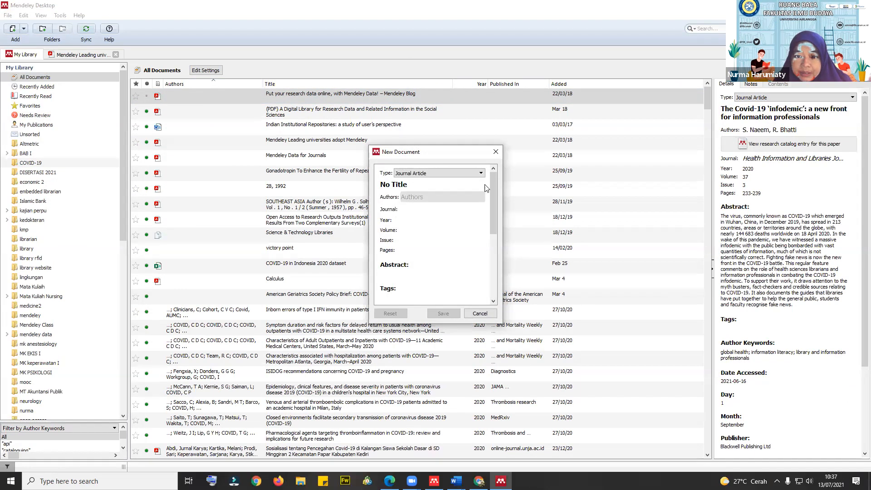
pyautogui.click(481, 173)
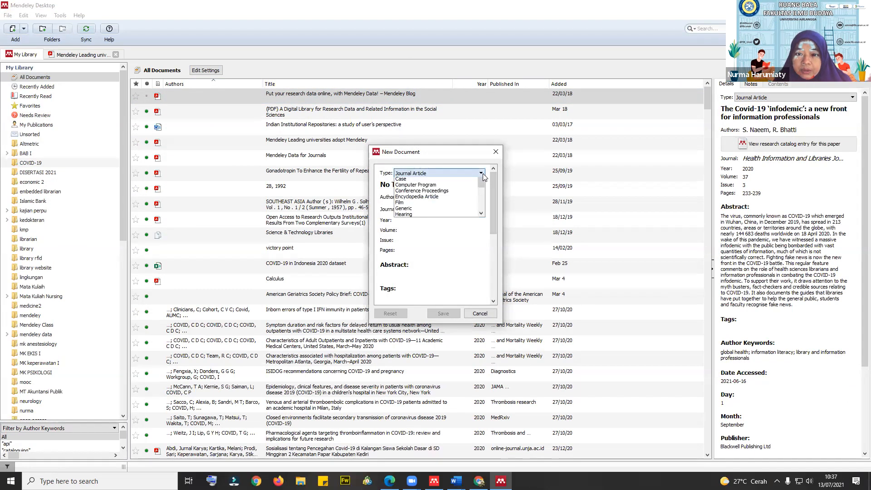
pyautogui.click(631, 139)
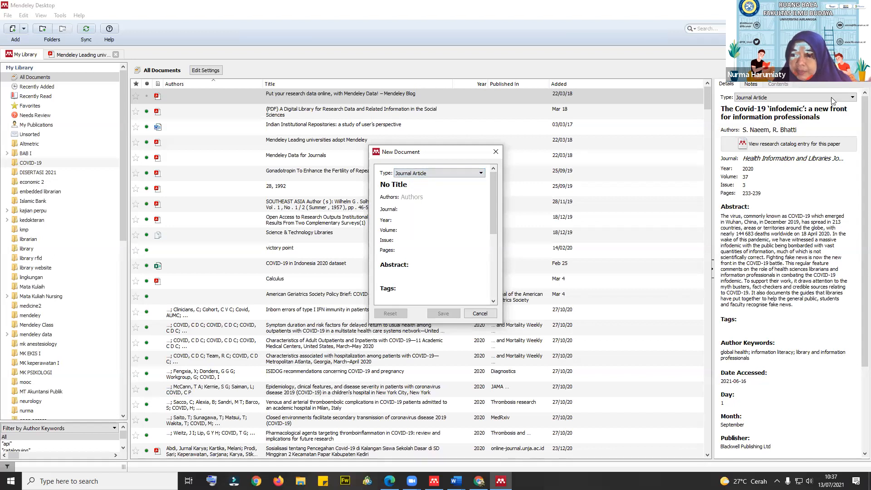
pyautogui.click(497, 151)
pyautogui.click(791, 97)
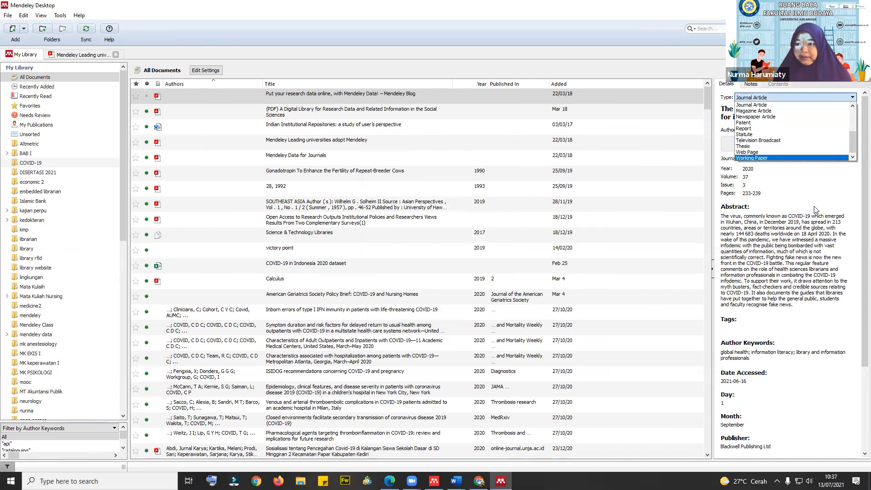
pyautogui.click(448, 19)
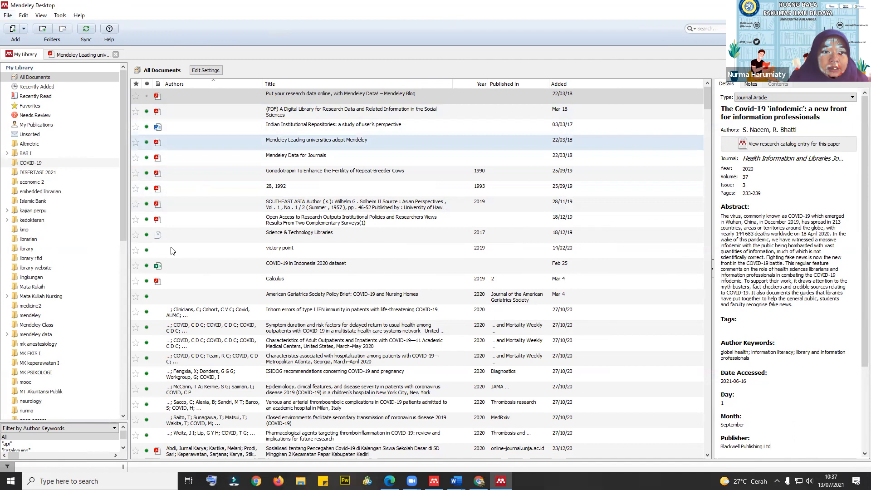
# - Start a manual Web Page entry, inspect its title, authors and URL fields, and cancel the entry
pyautogui.click(25, 28)
pyautogui.click(28, 76)
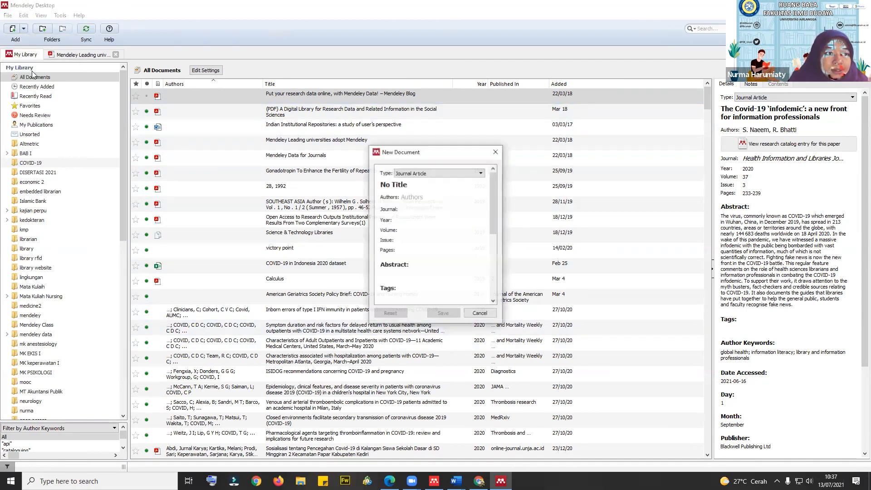
pyautogui.click(441, 171)
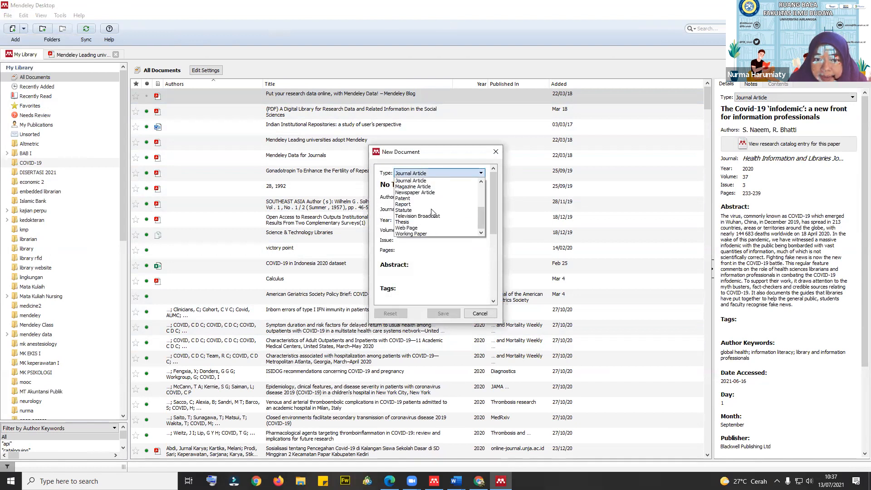
pyautogui.click(429, 228)
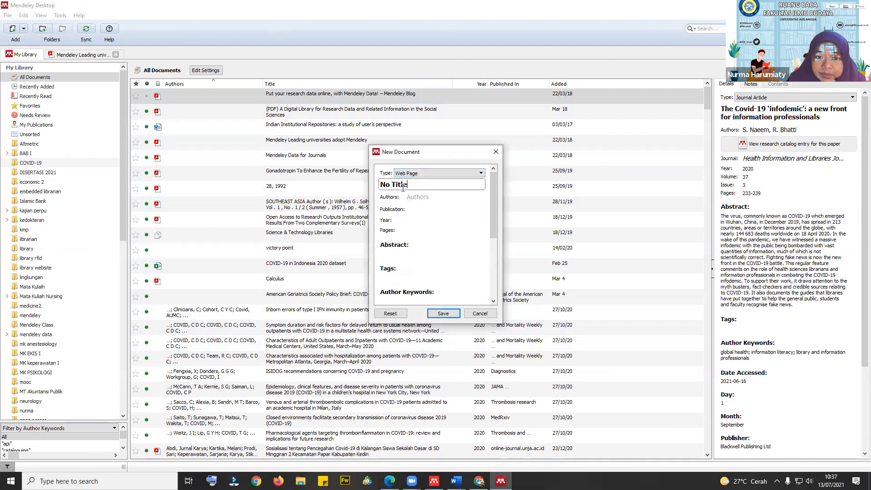
pyautogui.moveTo(410, 182); pyautogui.dragTo(363, 183)
pyautogui.click(441, 196)
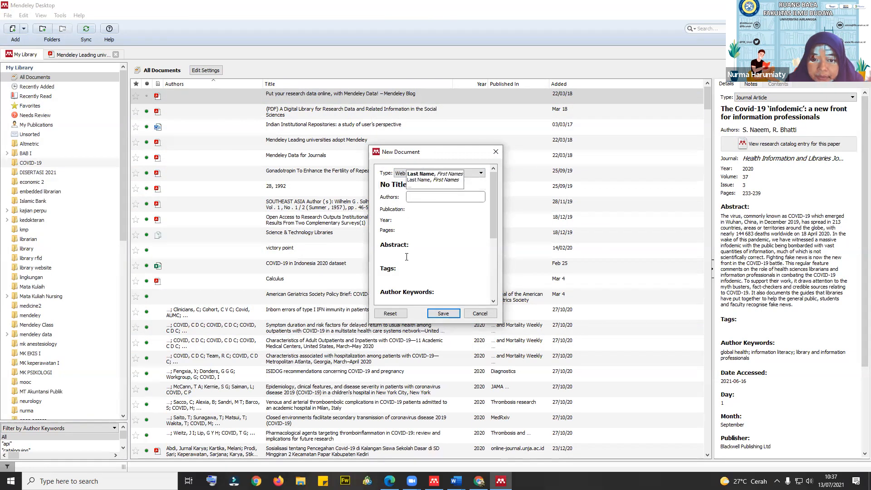
pyautogui.scroll(-5, 407, 257)
pyautogui.click(397, 222)
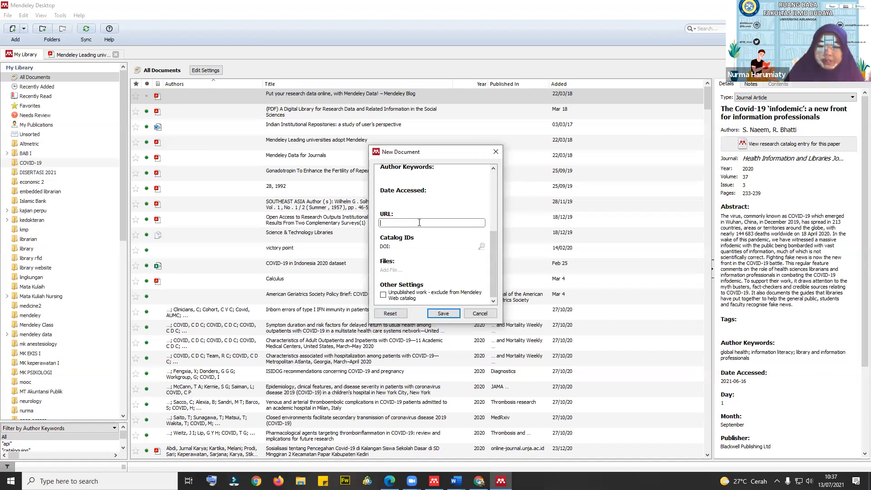
pyautogui.click(489, 316)
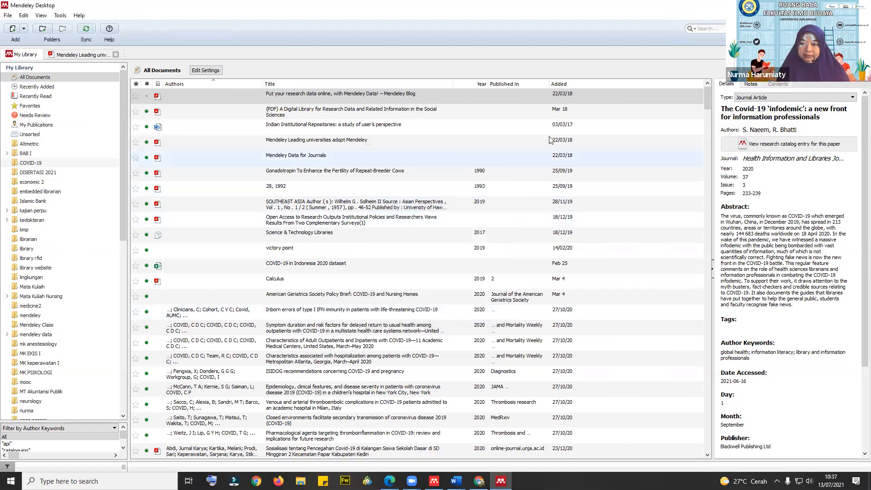
# - Change the Covid-19 infodemic article's document type to Web Page and review its remaining detail fields
pyautogui.click(772, 97)
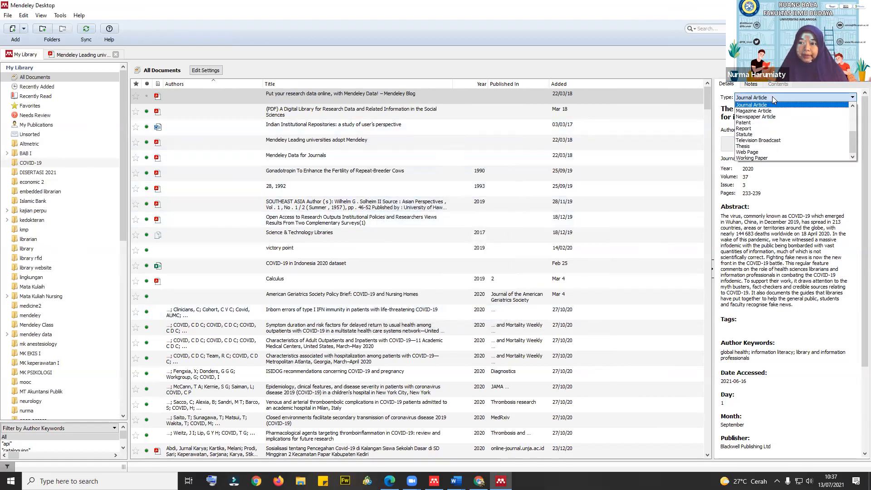
pyautogui.click(787, 153)
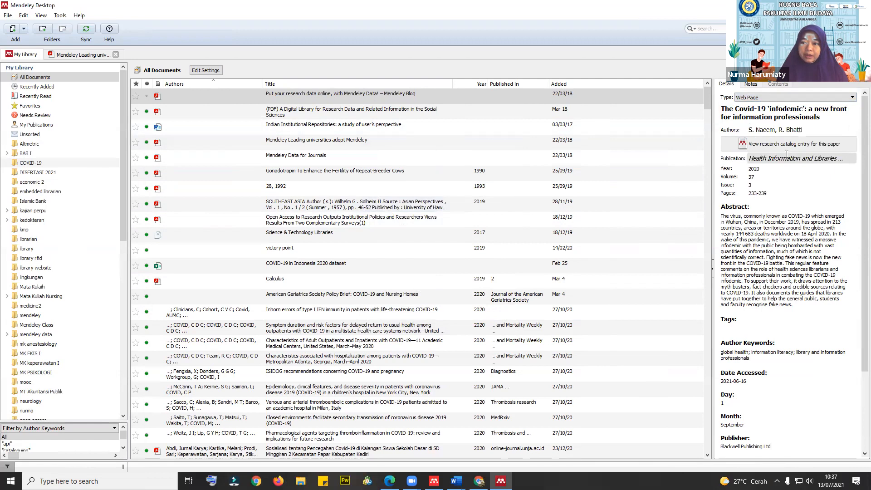
pyautogui.scroll(-5, 408, 400)
pyautogui.scroll(-3, 732, 426)
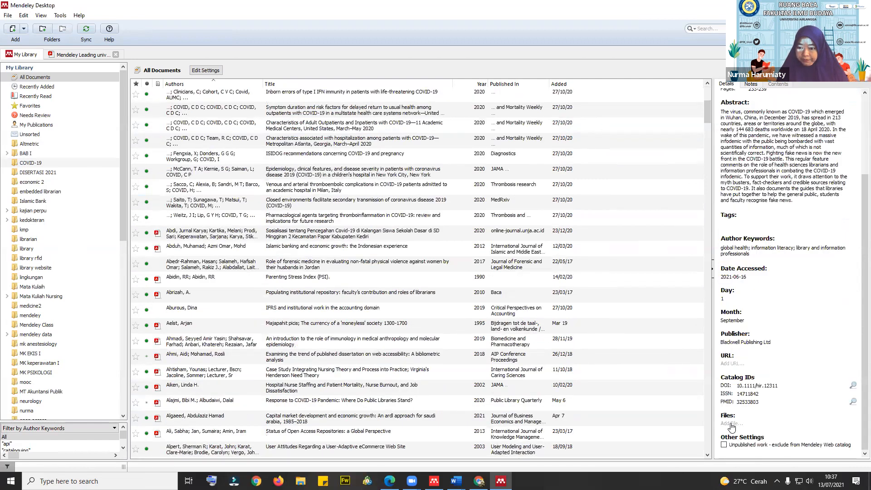
# - Switch to Chrome to check its menu, view the Mendeley Reference Manager library, and return to Mendeley Desktop
pyautogui.click(479, 481)
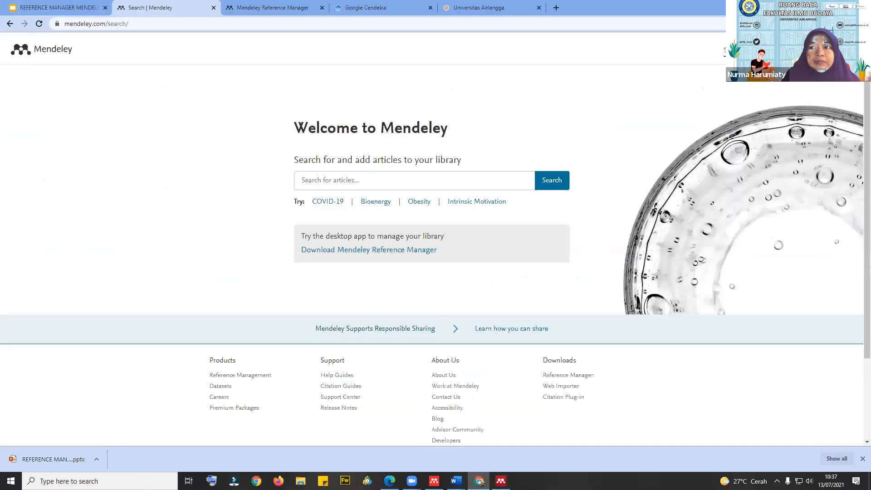
pyautogui.click(860, 23)
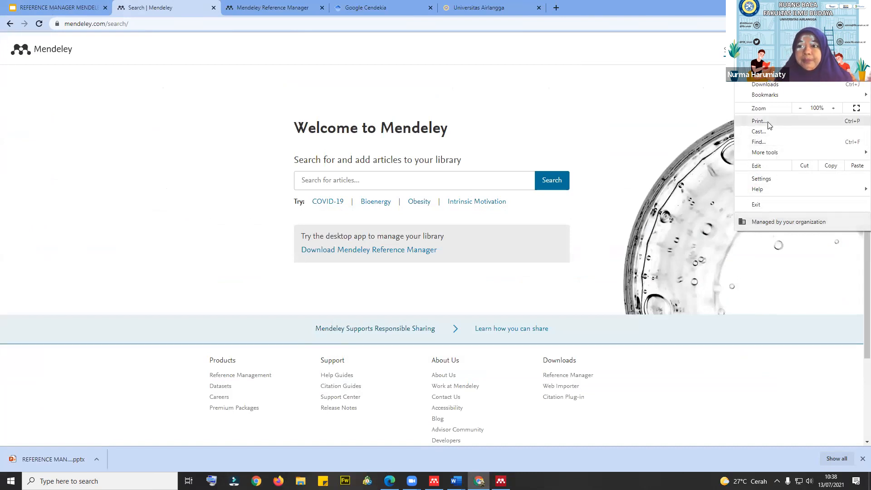
pyautogui.click(641, 101)
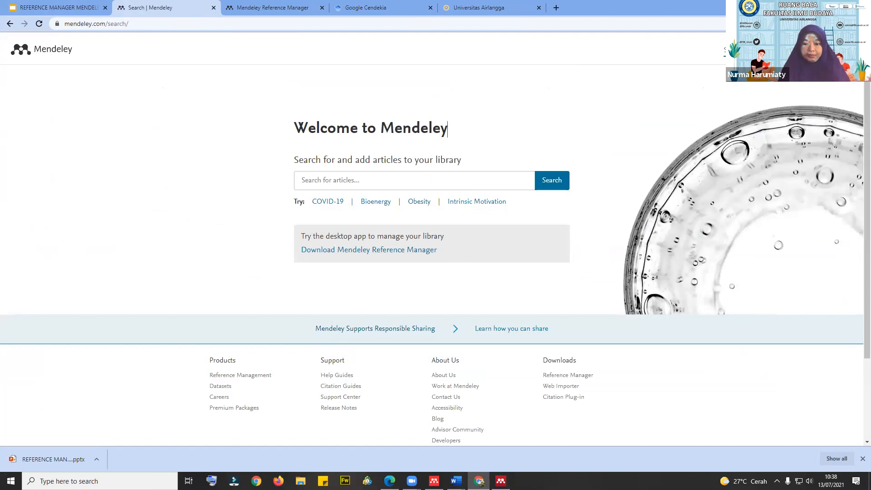
pyautogui.click(426, 480)
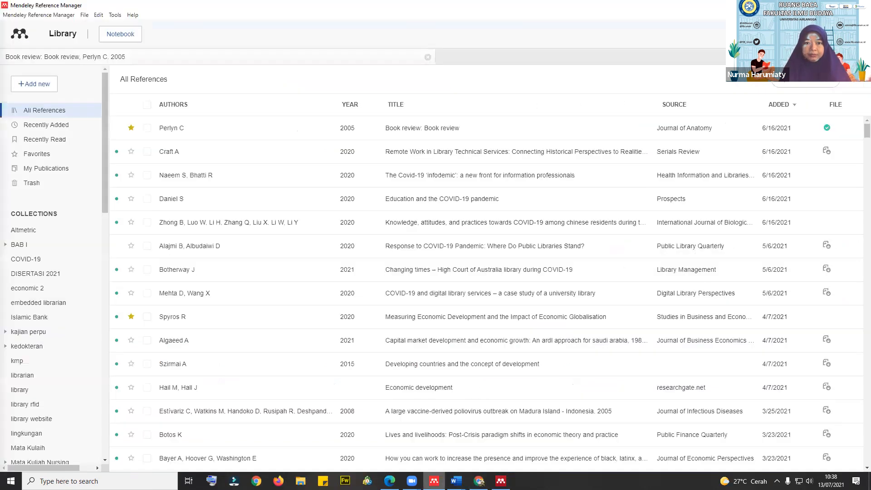
pyautogui.click(433, 481)
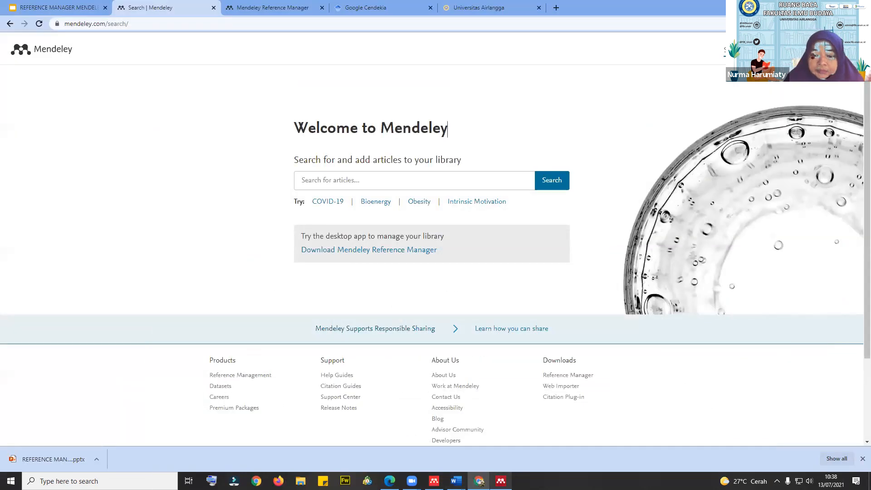
pyautogui.click(501, 481)
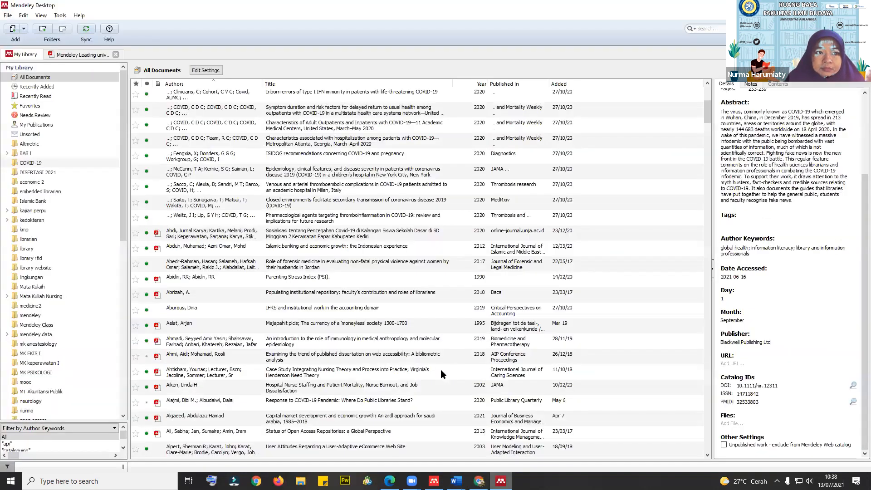
# - Check the options for adding documents and the infodemic article's Tags and Abstract fields without changing anything
pyautogui.click(24, 31)
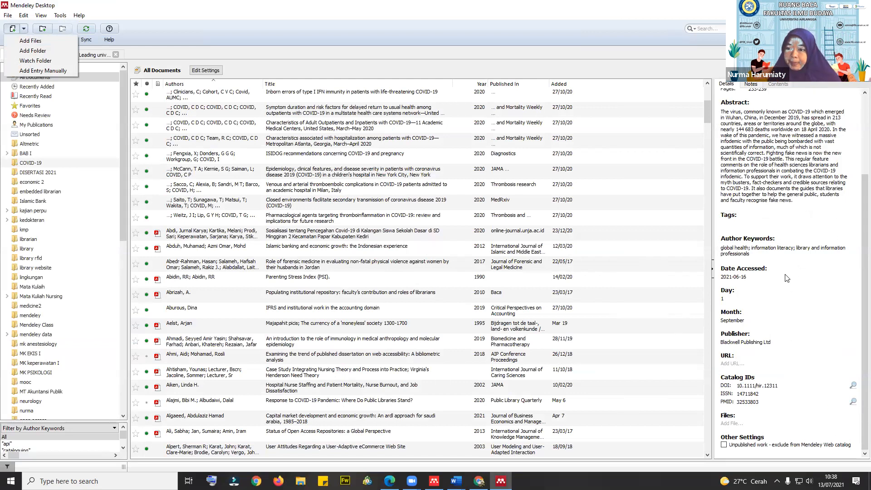
pyautogui.click(778, 250)
pyautogui.click(810, 285)
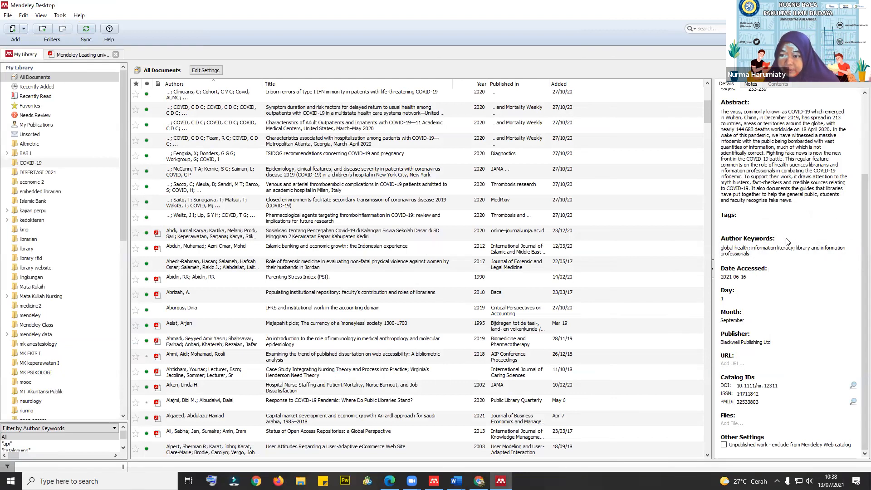
pyautogui.click(754, 224)
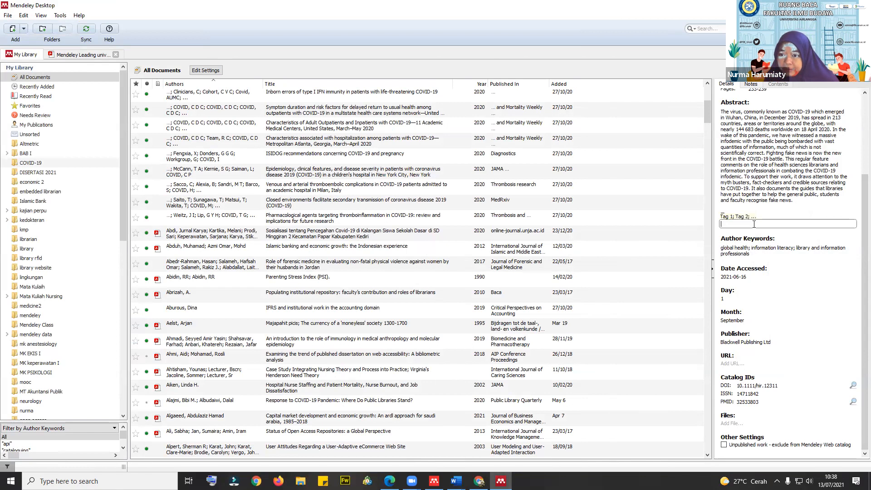
pyautogui.click(824, 202)
# - Select the article on symptom duration and risk factors for COVID-19 outpatients, sort the library by title, and tag the article "skripsi"
pyautogui.scroll(5, 370, 324)
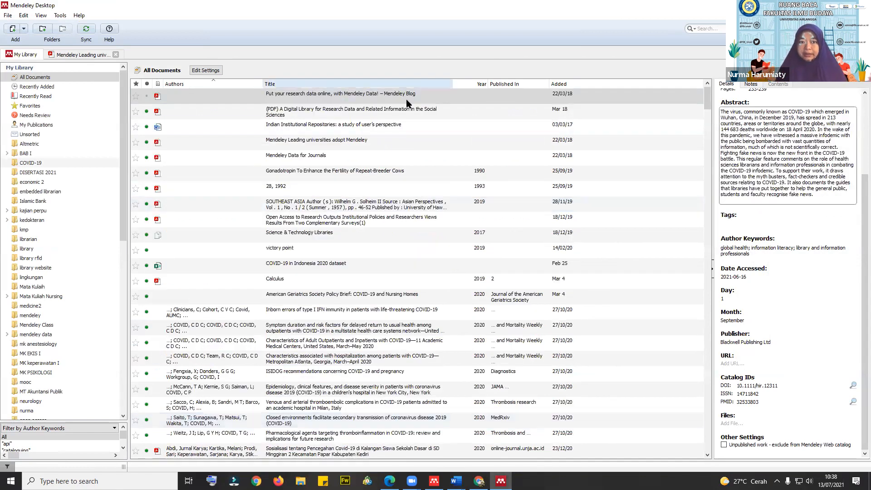
pyautogui.click(370, 324)
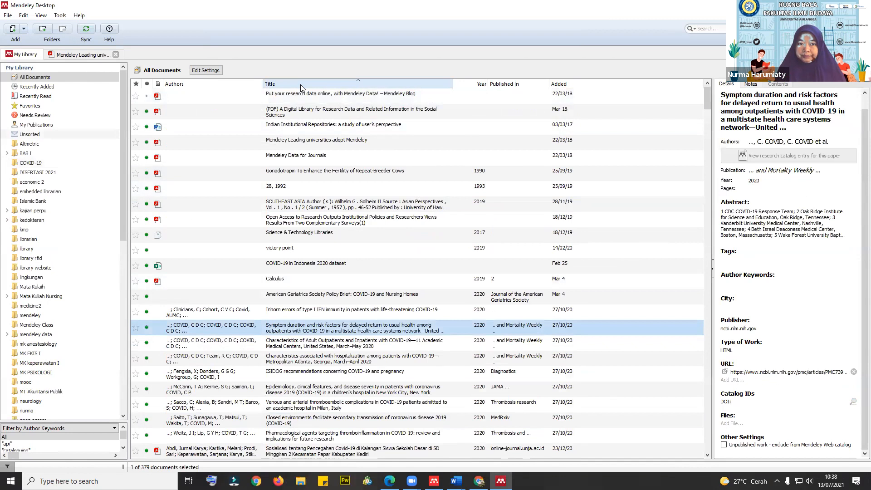
pyautogui.click(302, 86)
pyautogui.click(740, 261)
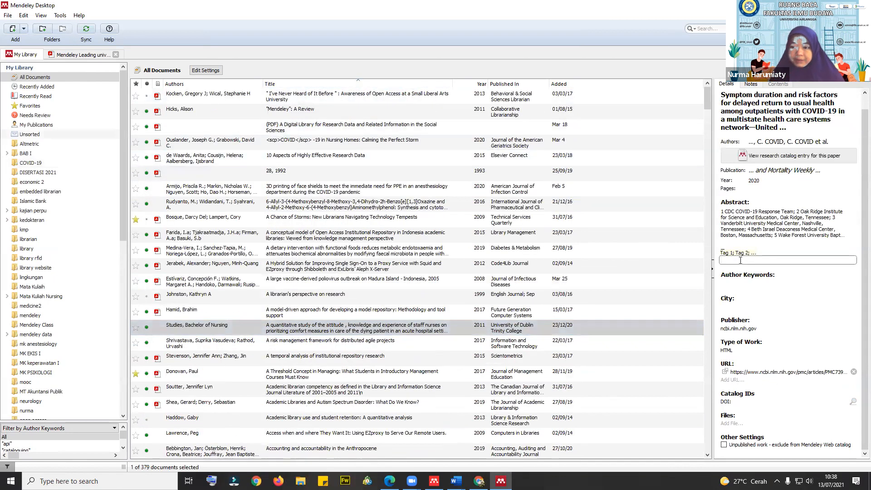
pyautogui.write('skripsi')
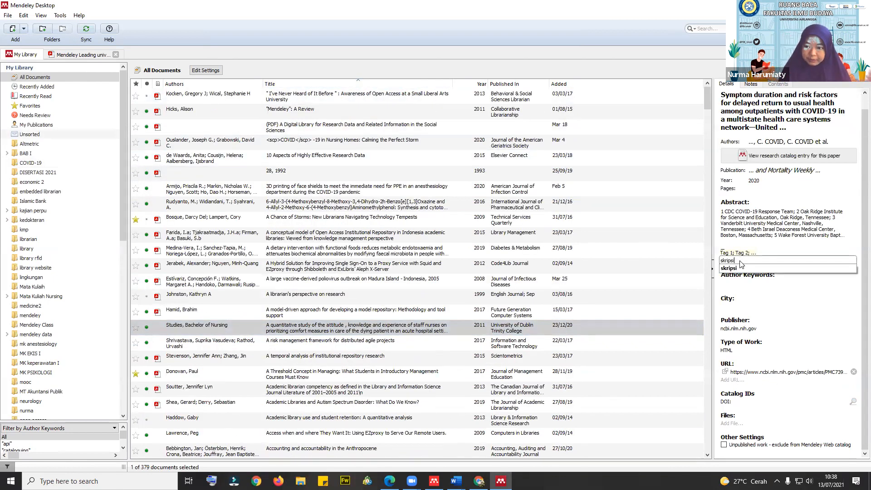
pyautogui.press('Return')
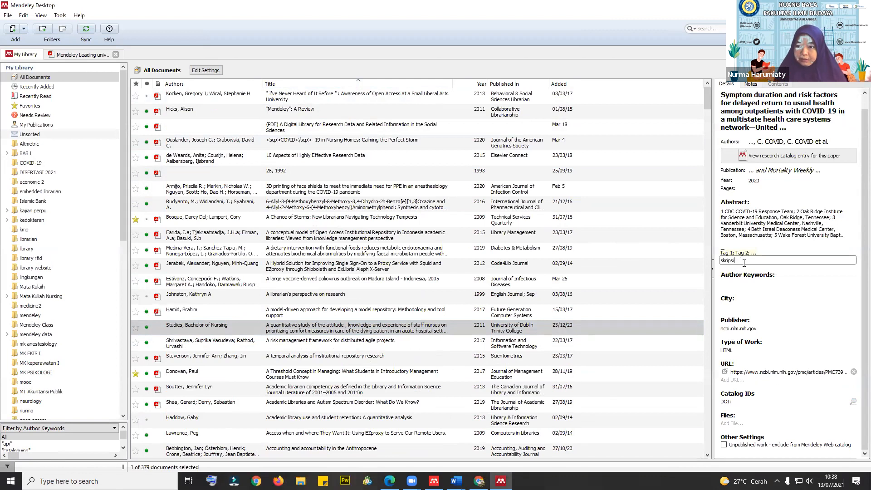
# - Add "jawaban soal matkul" as a second tag to the COVID-19 symptom duration article, separated by a semicolon
pyautogui.write(';')
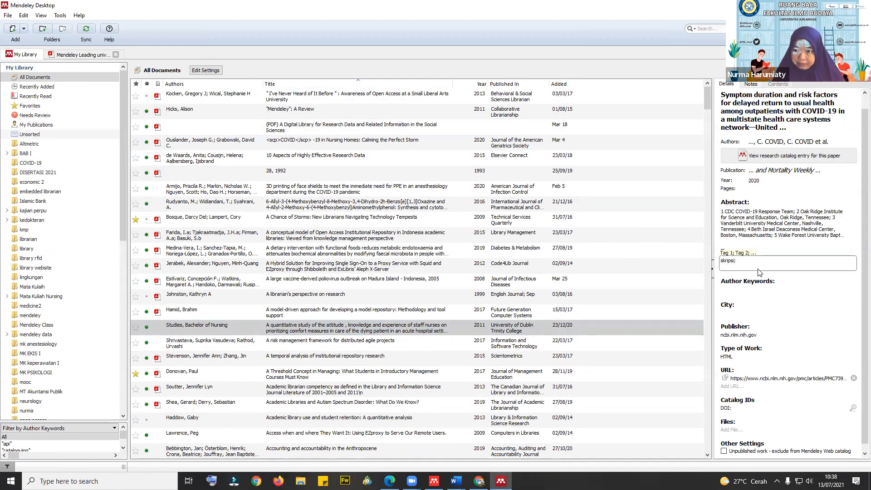
pyautogui.click(788, 321)
pyautogui.click(763, 260)
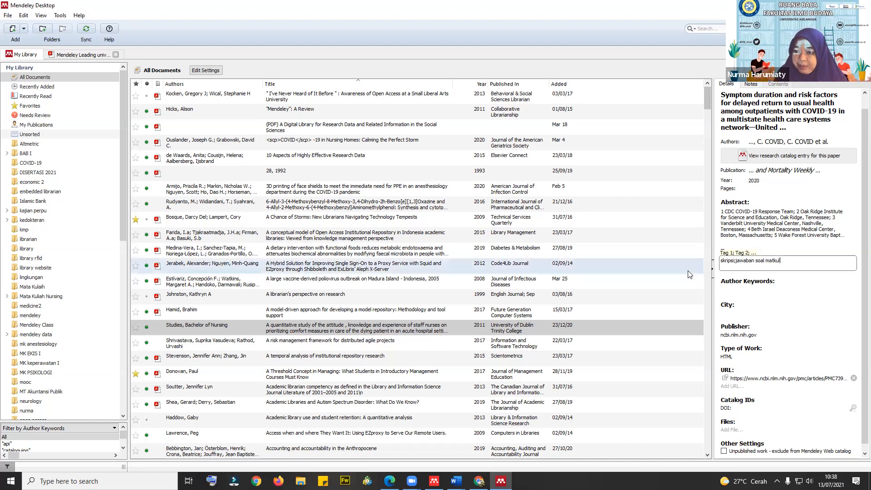
# - Select the article "A Hybrid Solution for Improving Single Sign-On to a Proxy Service" and add the tag "skrpsi" after SSO
pyautogui.click(698, 267)
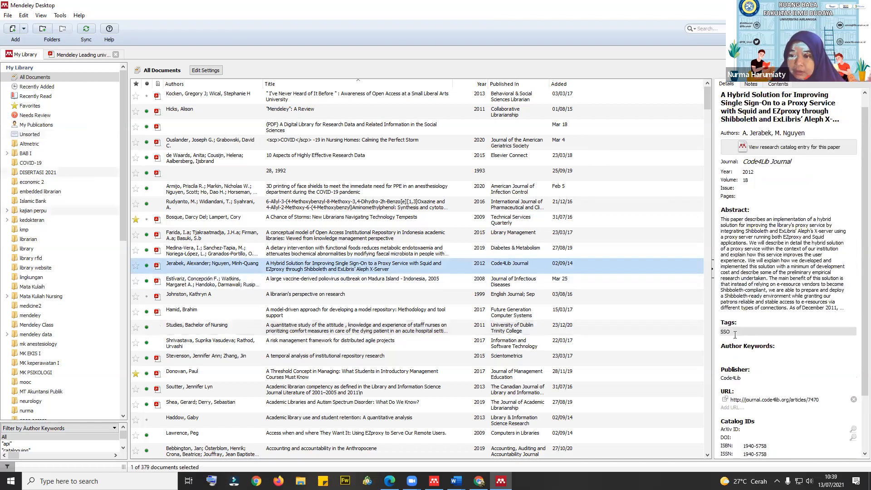
pyautogui.scroll(-3, 735, 332)
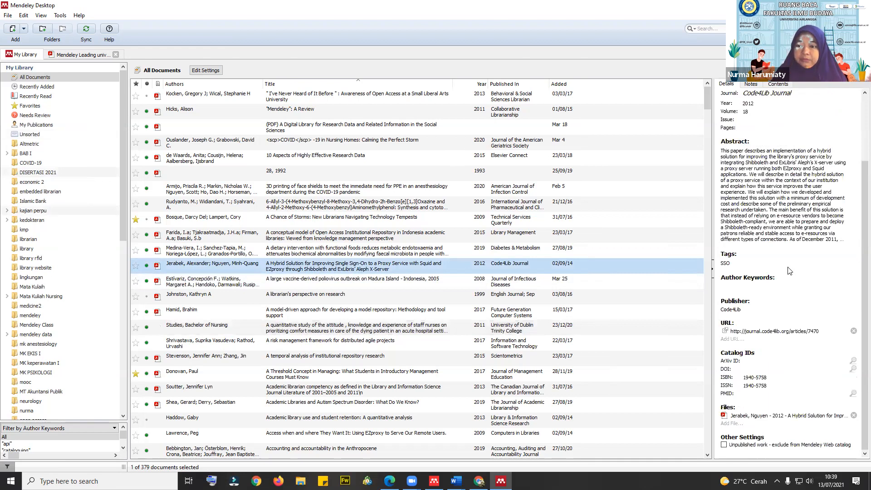
pyautogui.click(737, 263)
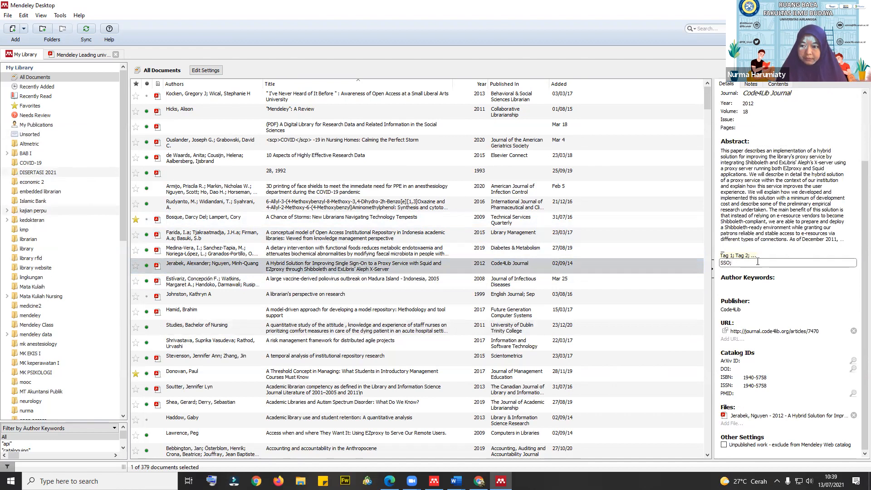
pyautogui.write('s')
pyautogui.write('kro')
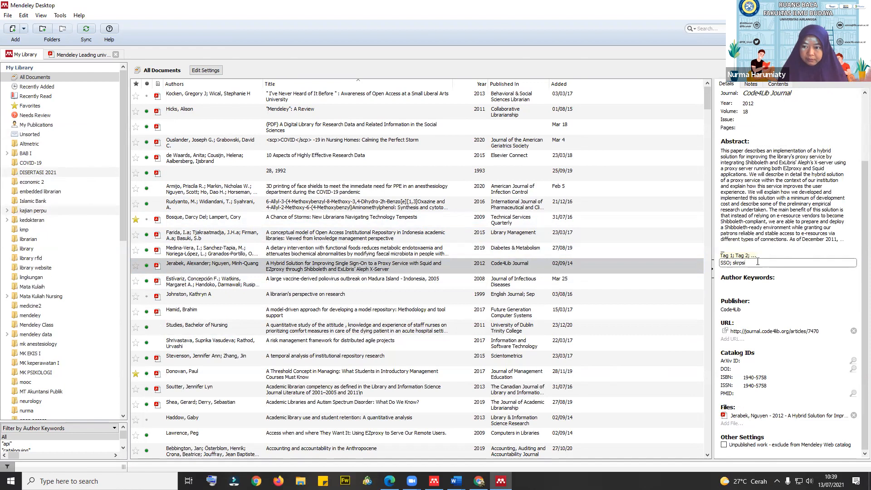
pyautogui.press('Return')
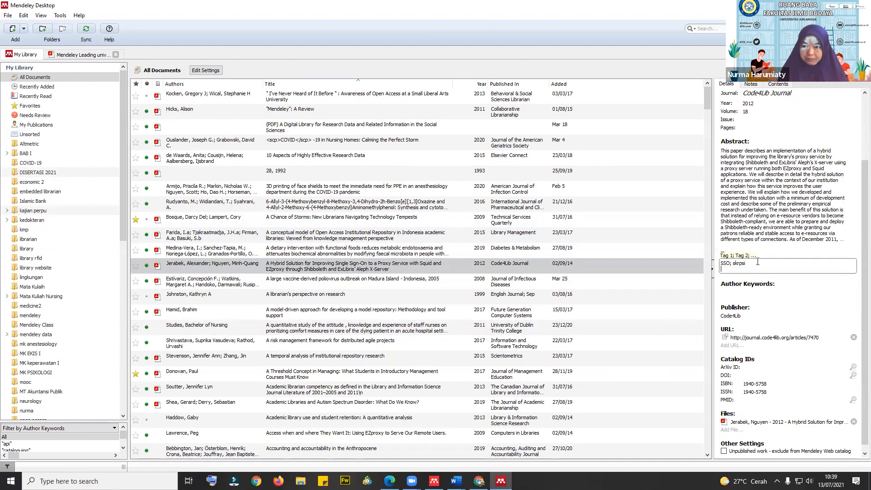
pyautogui.click(799, 328)
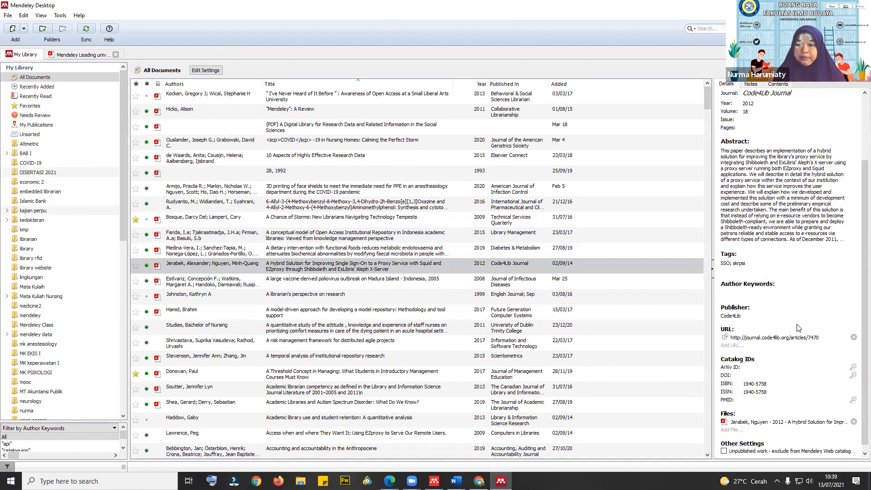
pyautogui.scroll(-1, 797, 327)
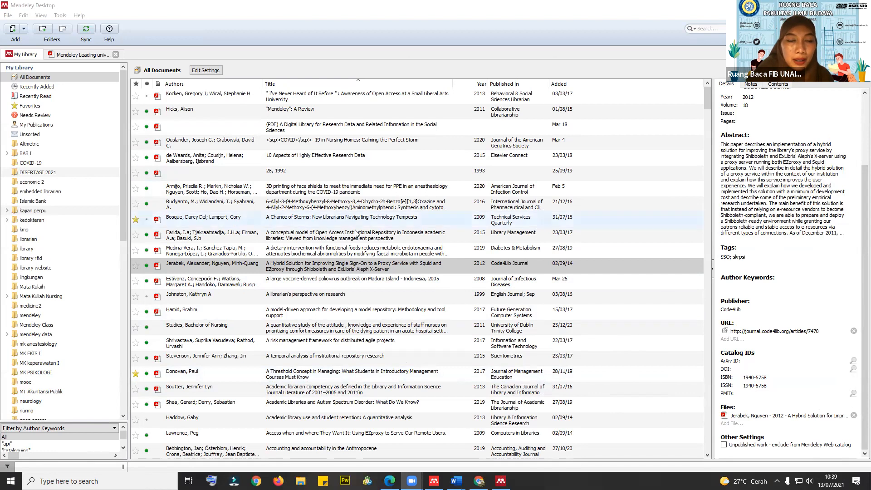
# - Look up the details of "A Chance of Storms" by its DOI and check the options for adding documents
pyautogui.click(380, 218)
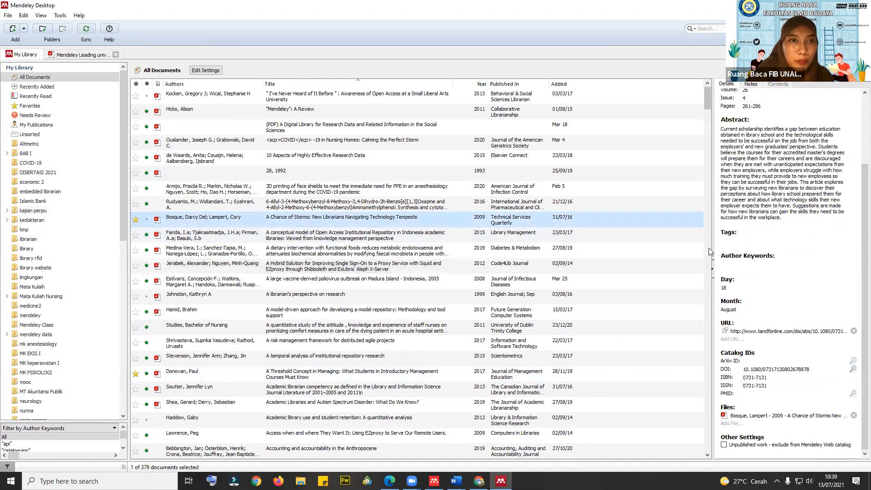
pyautogui.click(854, 370)
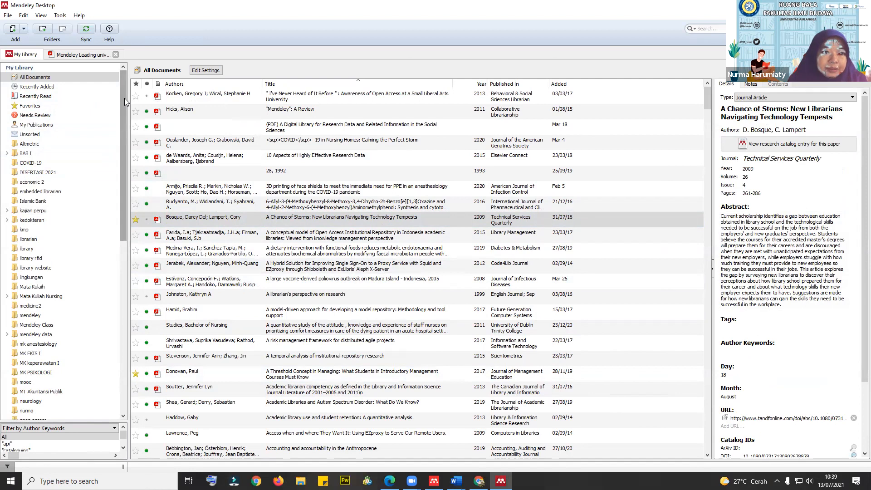
pyautogui.click(23, 29)
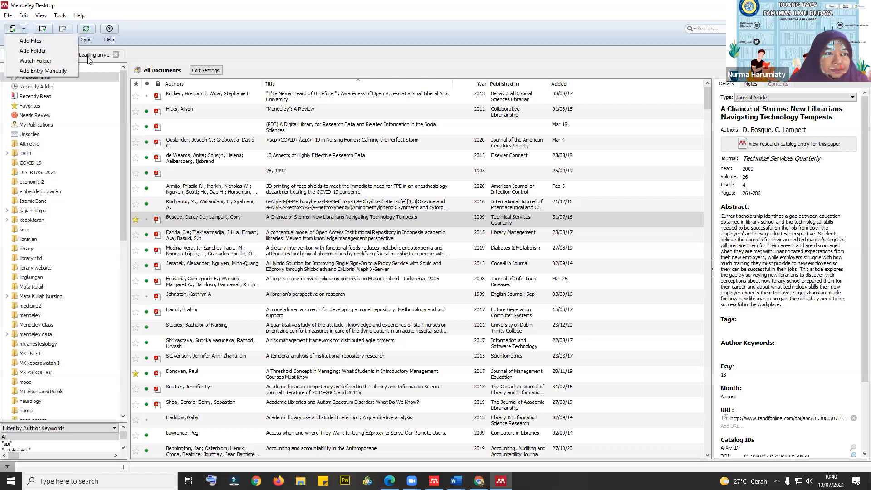
pyautogui.click(231, 19)
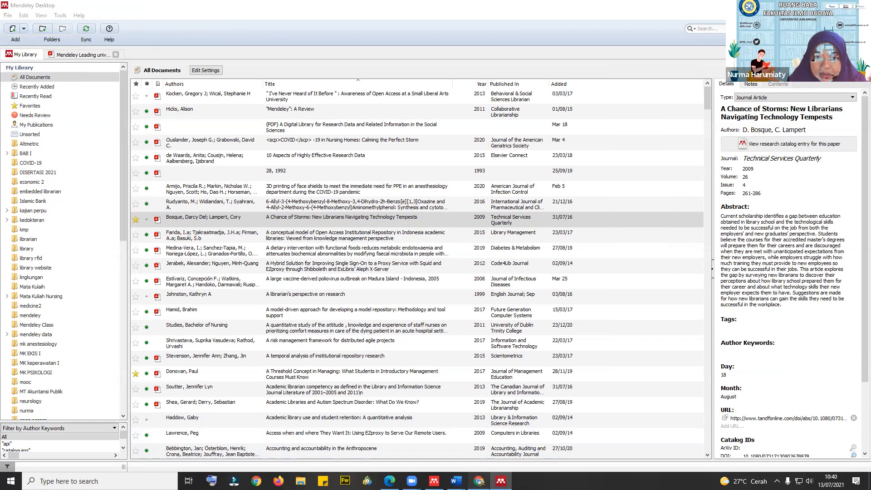
# - Switch to Chrome, view Google Cendekia, and open JSTOR from Universitas Airlangga's A-Z database list
pyautogui.click(480, 482)
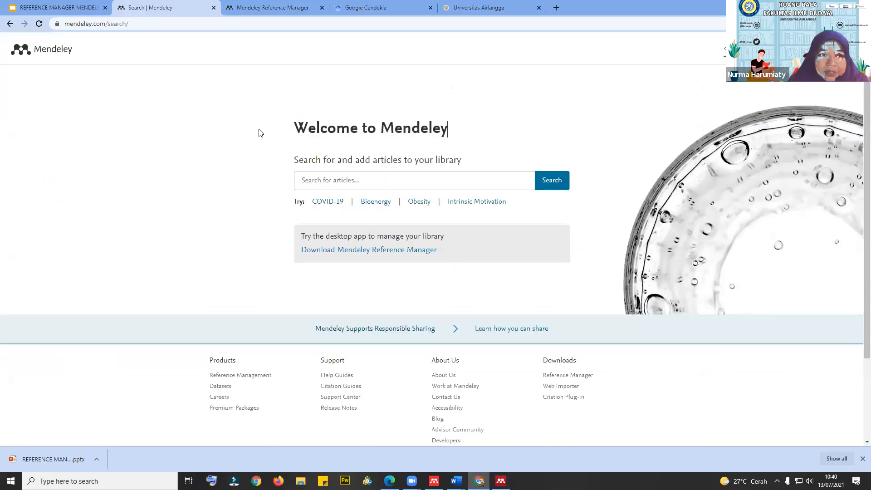
pyautogui.click(362, 9)
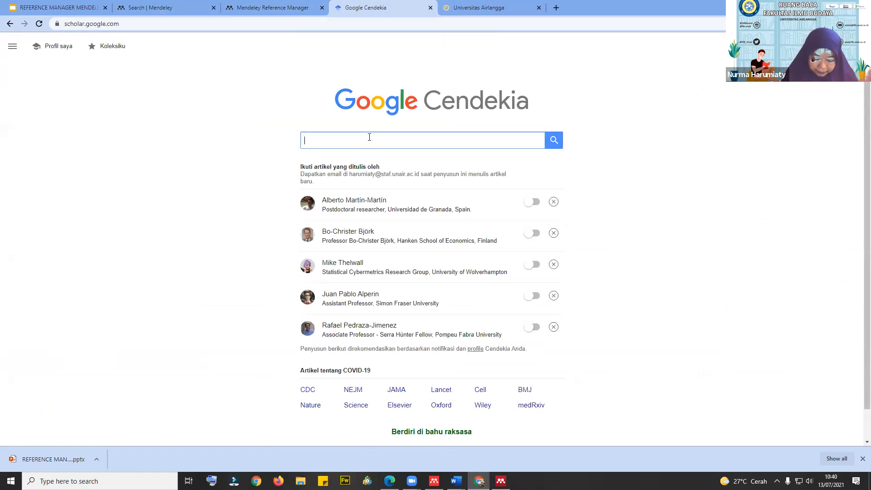
pyautogui.click(455, 7)
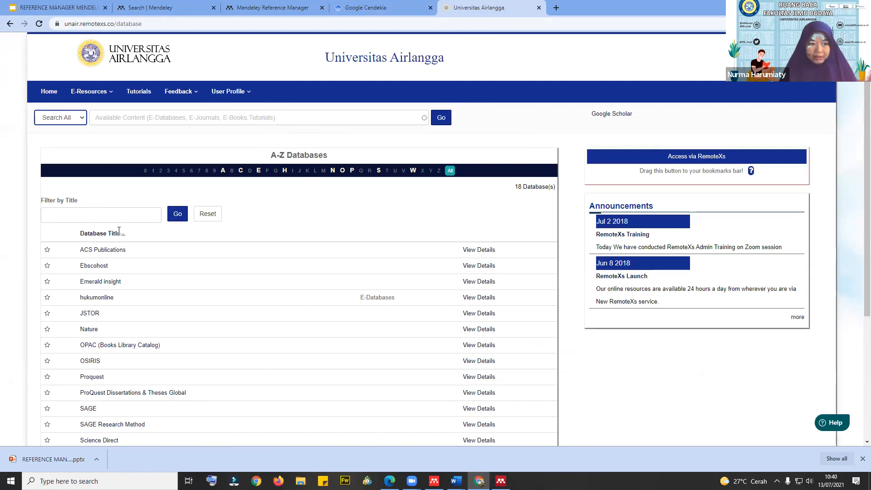
pyautogui.scroll(-4, 122, 254)
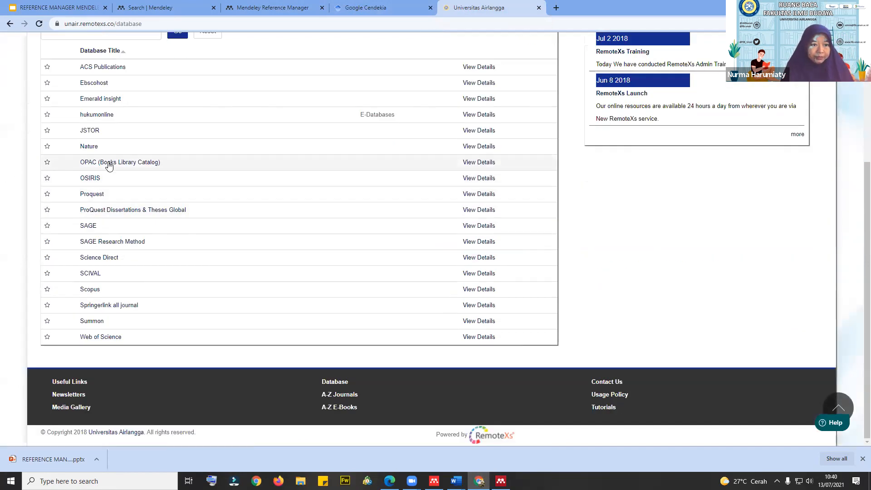
pyautogui.click(93, 131)
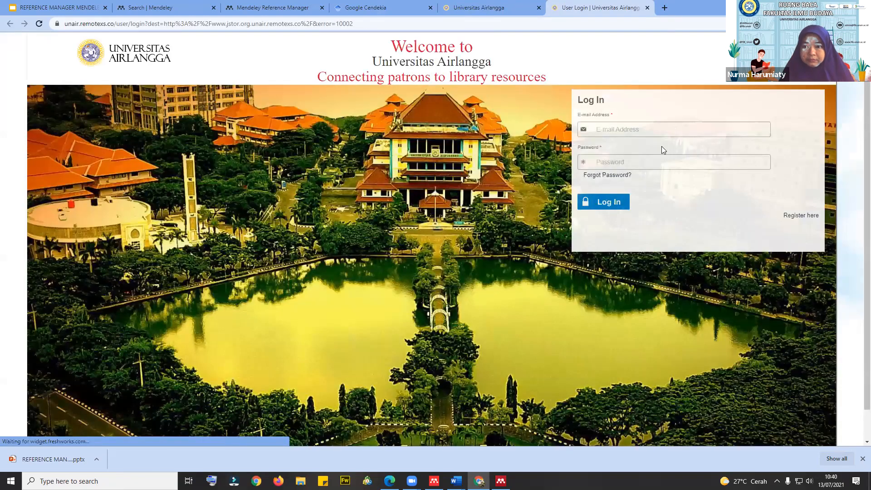
# - Log in to the university library portal with the account e-mail and password, and dismiss the browser's password warning
pyautogui.click(660, 132)
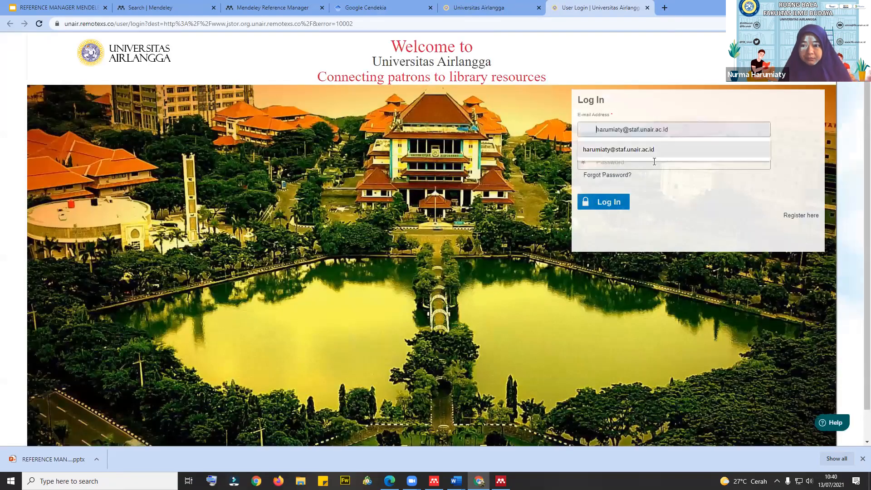
pyautogui.click(654, 161)
pyautogui.write('••')
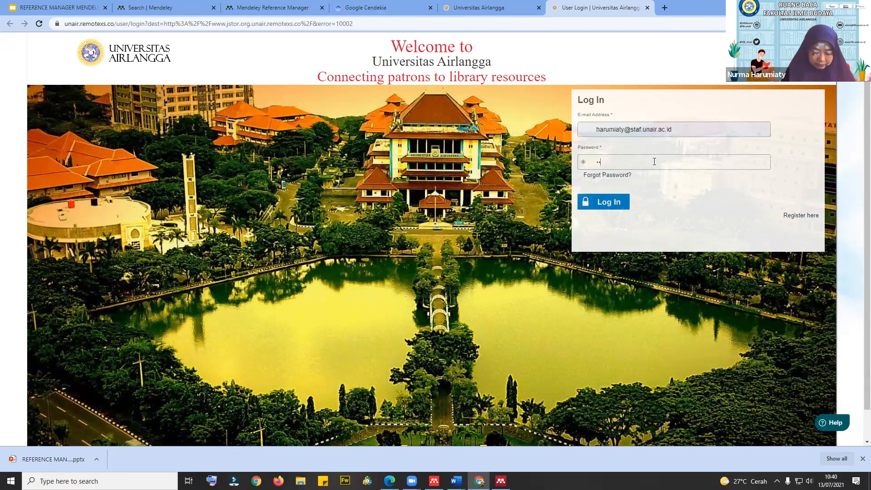
pyautogui.write('••••••')
pyautogui.press('Return')
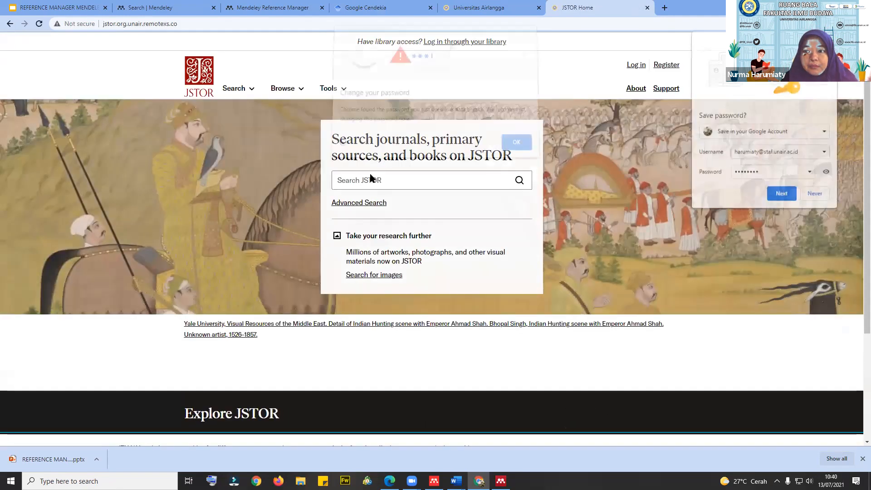
pyautogui.click(513, 145)
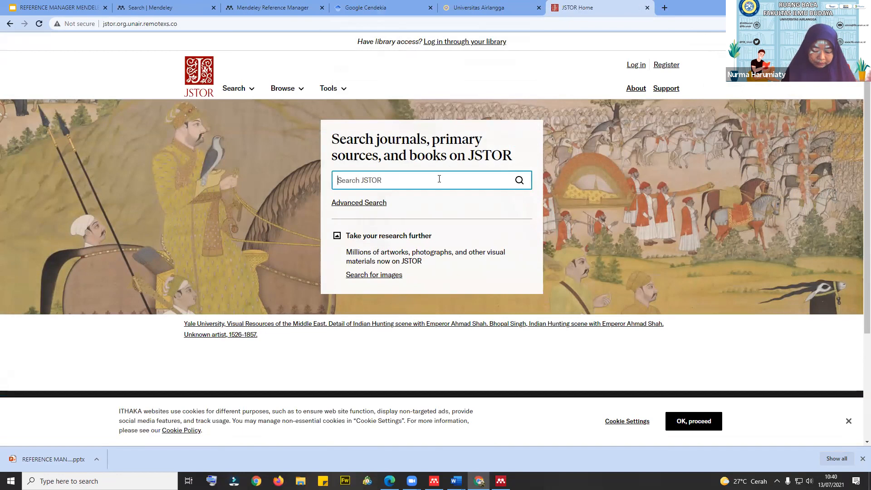
# - Search JSTOR for "history" and browse the results
pyautogui.write('history')
pyautogui.press('Return')
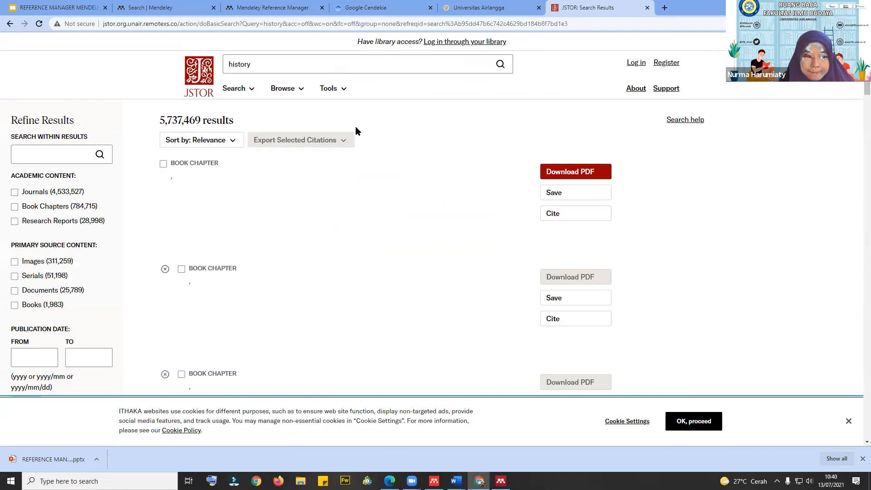
pyautogui.scroll(-4, 363, 127)
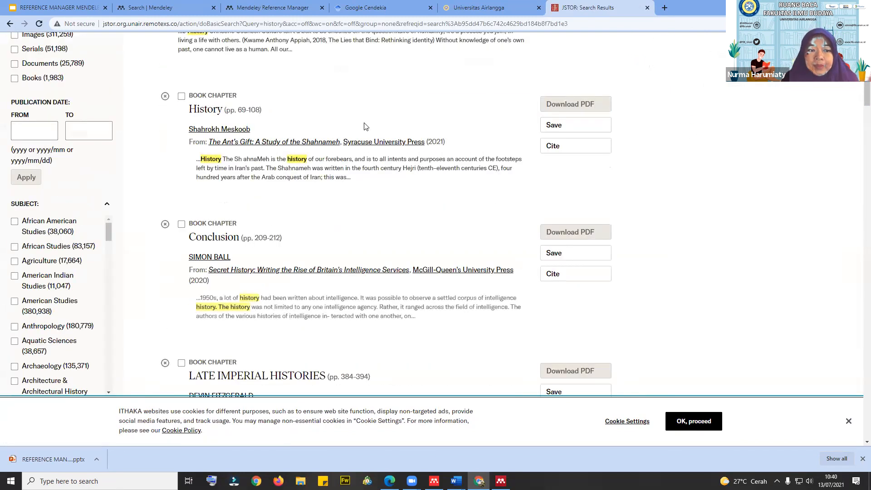
pyautogui.scroll(-10, 365, 127)
pyautogui.scroll(15, 364, 124)
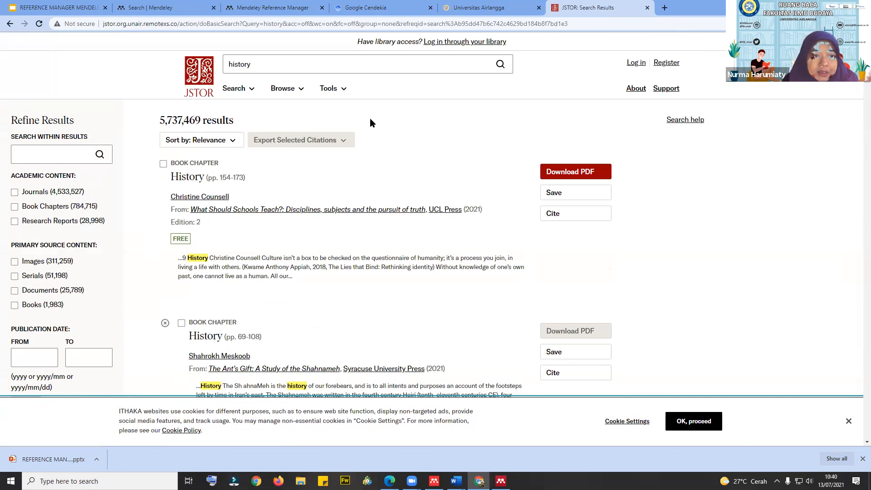
# - Open the book "What Should Schools Teach?" and examine its publication details and table of contents
pyautogui.click(244, 211)
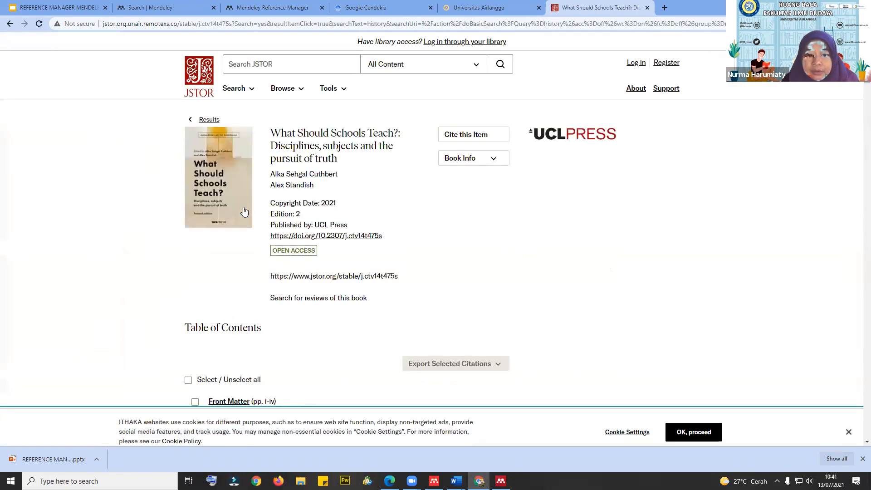
pyautogui.scroll(-5, 257, 200)
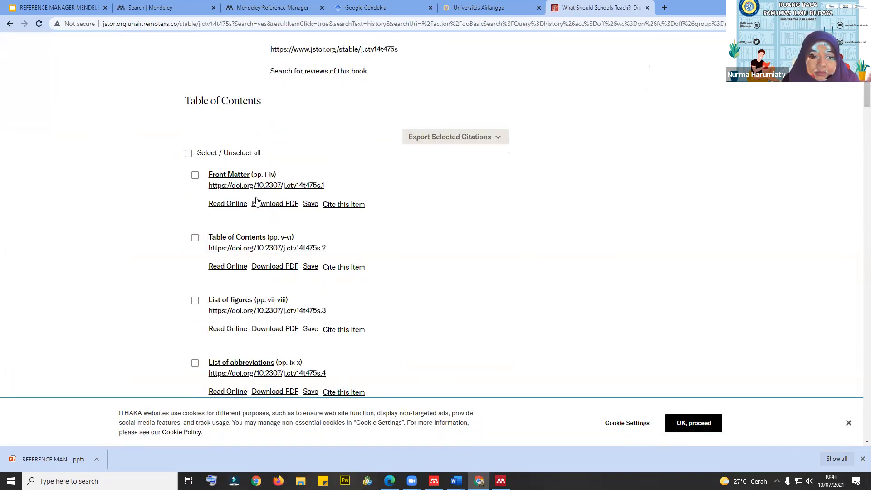
pyautogui.scroll(5, 255, 200)
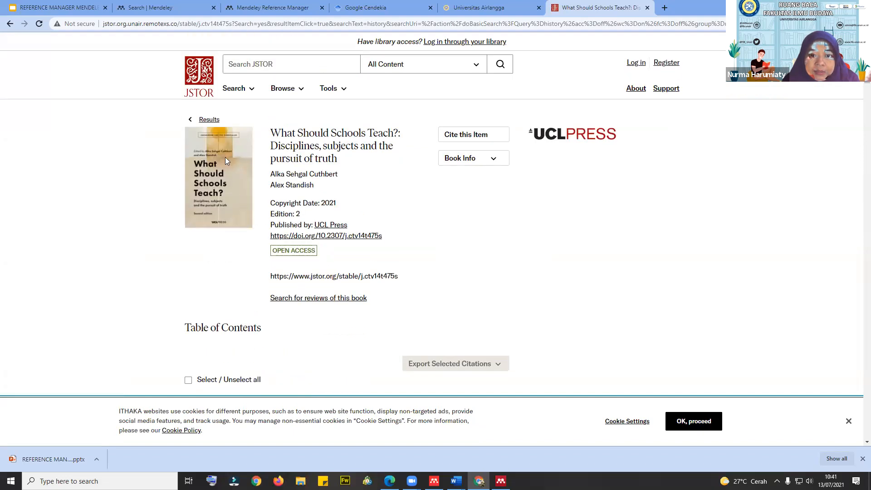
pyautogui.scroll(-10, 200, 193)
pyautogui.scroll(7, 207, 208)
pyautogui.scroll(-7, 209, 208)
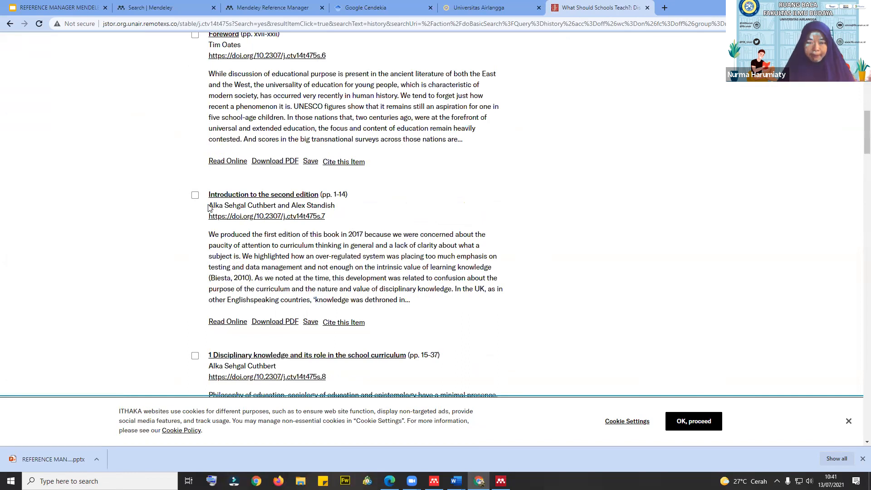
pyautogui.scroll(10, 212, 208)
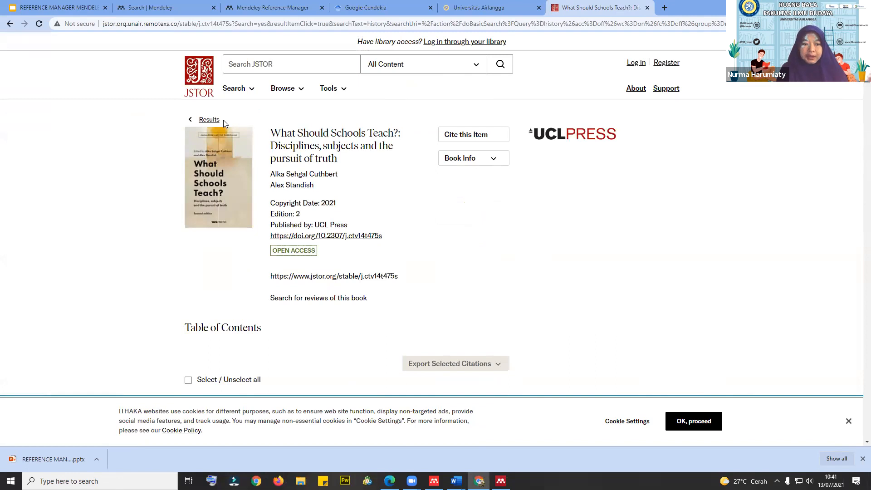
pyautogui.scroll(-4, 223, 120)
pyautogui.scroll(4, 224, 120)
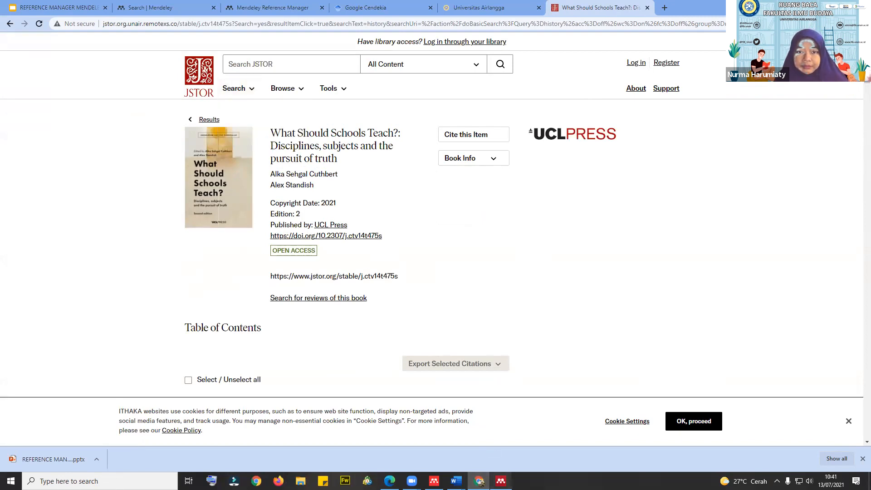
# - Return to Mendeley Desktop, open the Web Importer installation page from it, and accept all of the site's cookies
pyautogui.click(501, 481)
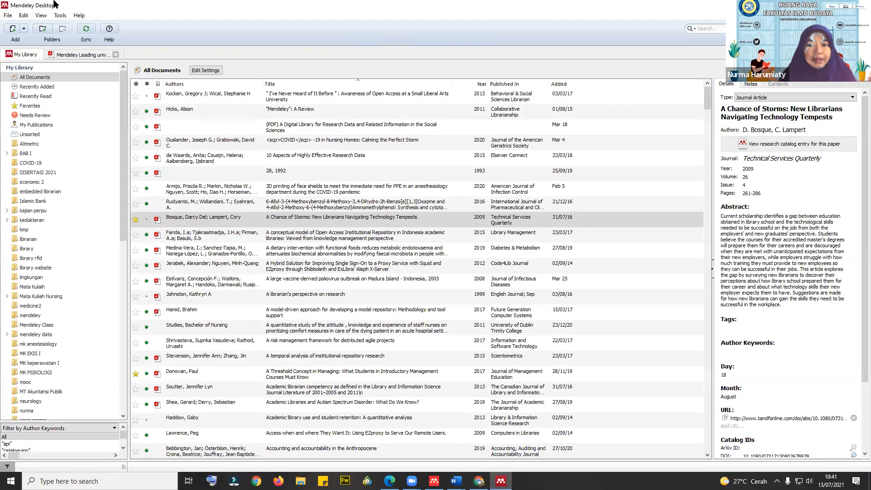
pyautogui.click(65, 16)
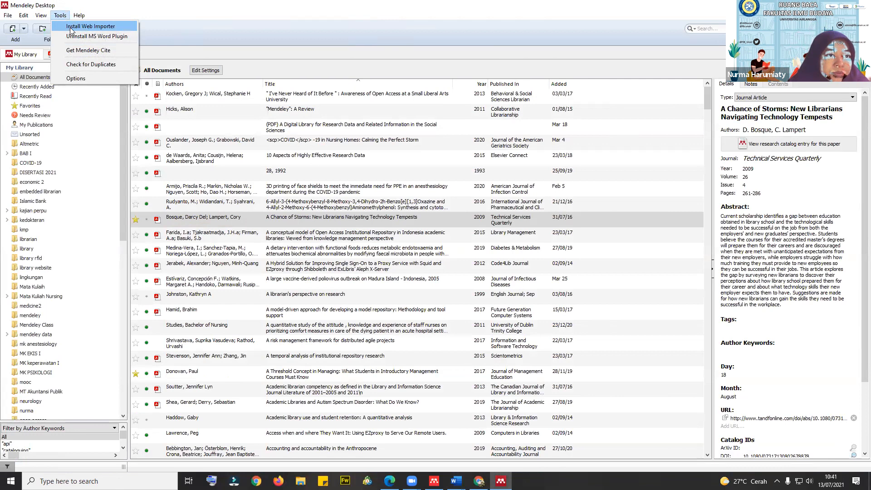
pyautogui.click(70, 28)
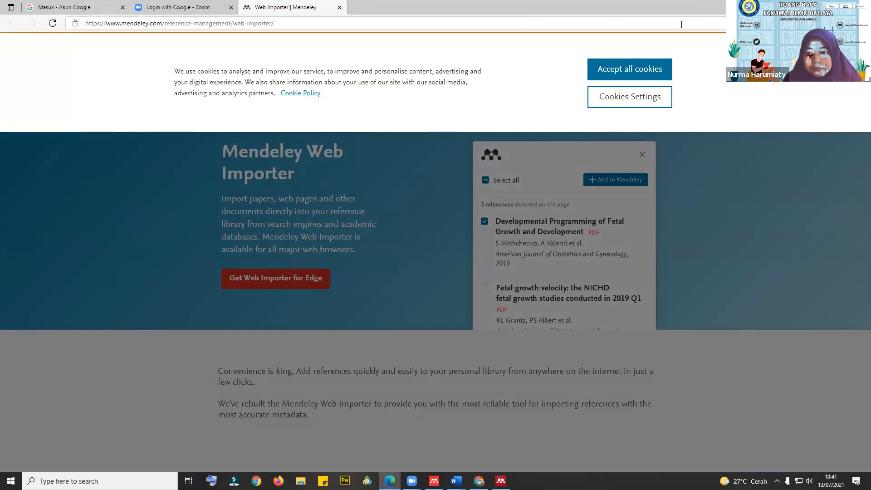
pyautogui.click(633, 71)
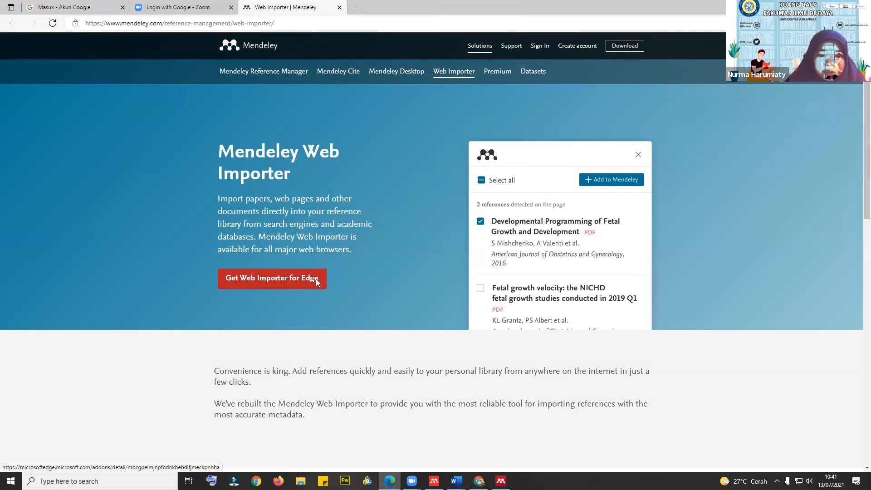
# - Install the Mendeley Web Importer add-on for Edge from the Edge Add-ons store
pyautogui.click(299, 283)
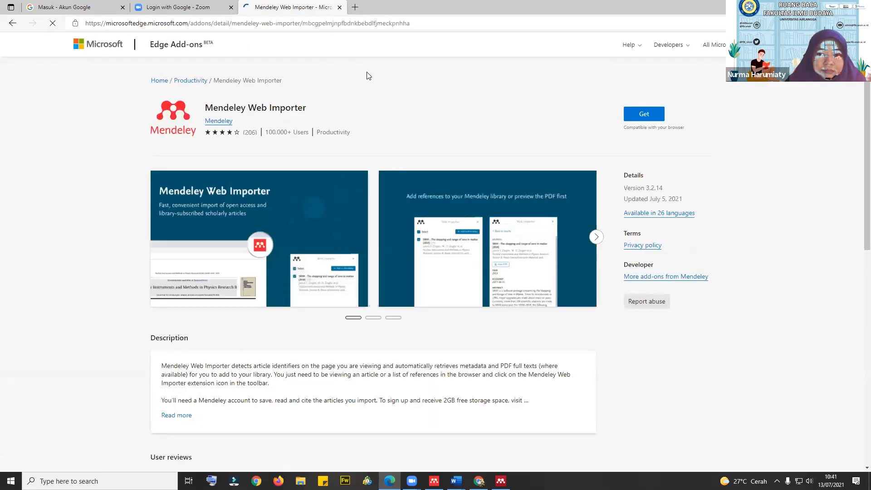
pyautogui.click(652, 118)
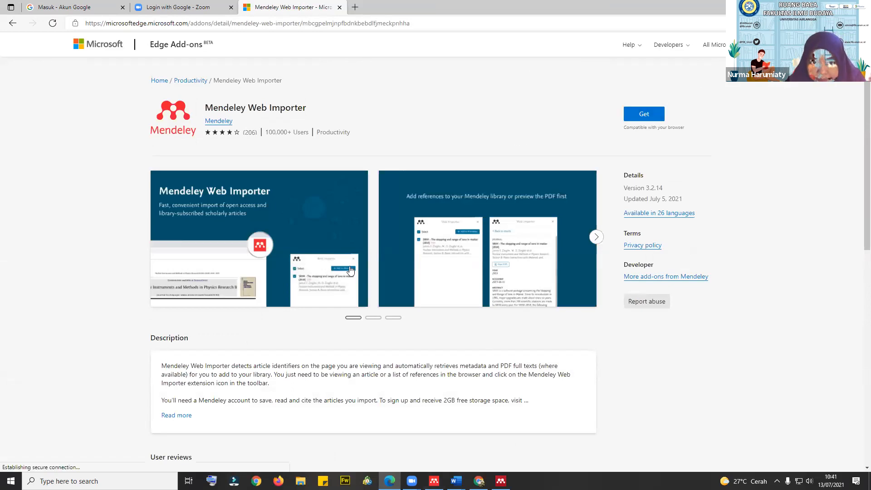
pyautogui.click(656, 116)
pyautogui.click(463, 117)
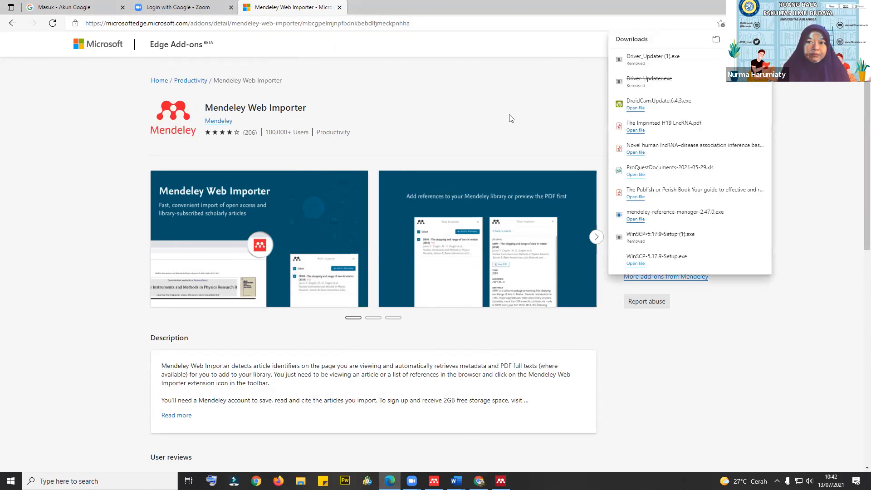
pyautogui.click(839, 82)
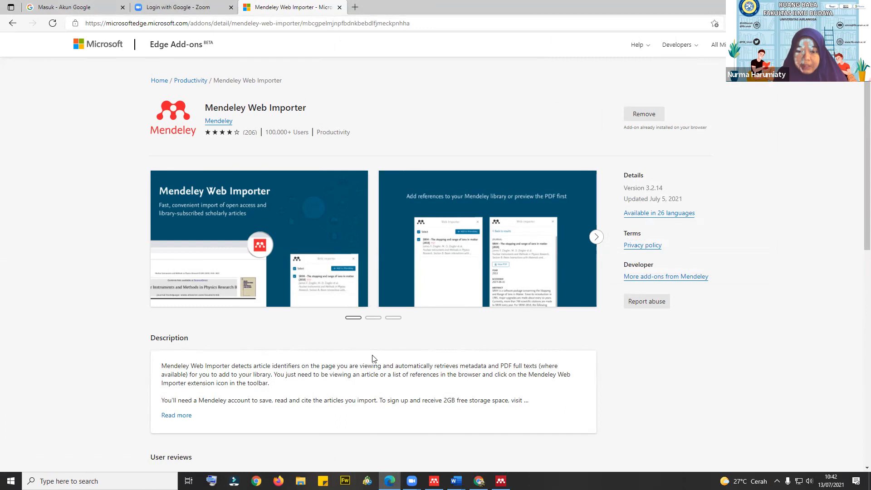
# - Switch to Chrome and open the Web Importer download page from the Mendeley search site
pyautogui.click(479, 481)
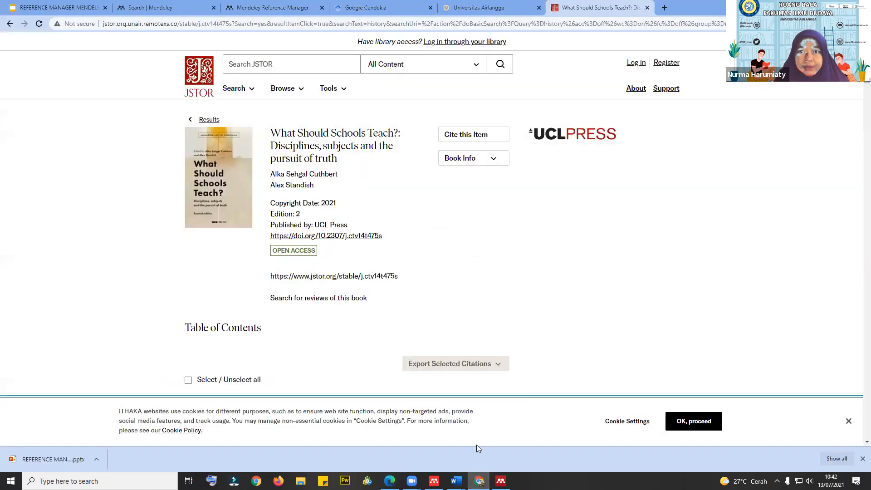
pyautogui.click(260, 4)
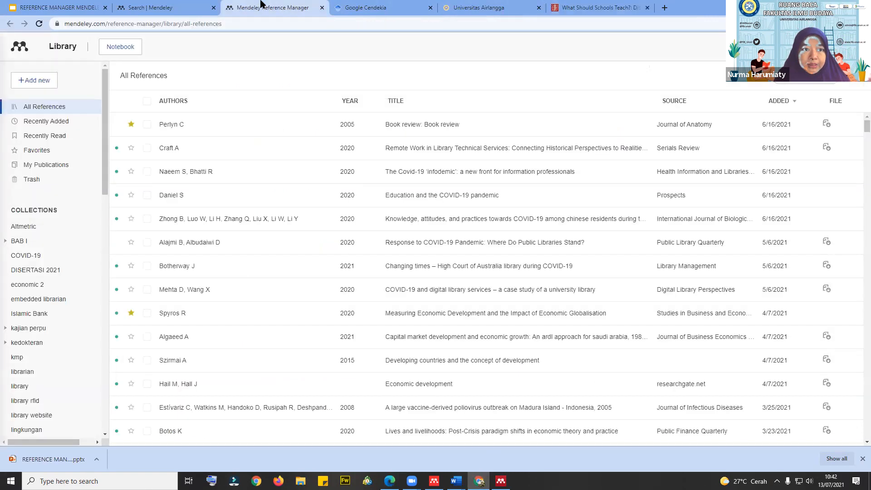
pyautogui.click(161, 6)
pyautogui.scroll(-2, 630, 399)
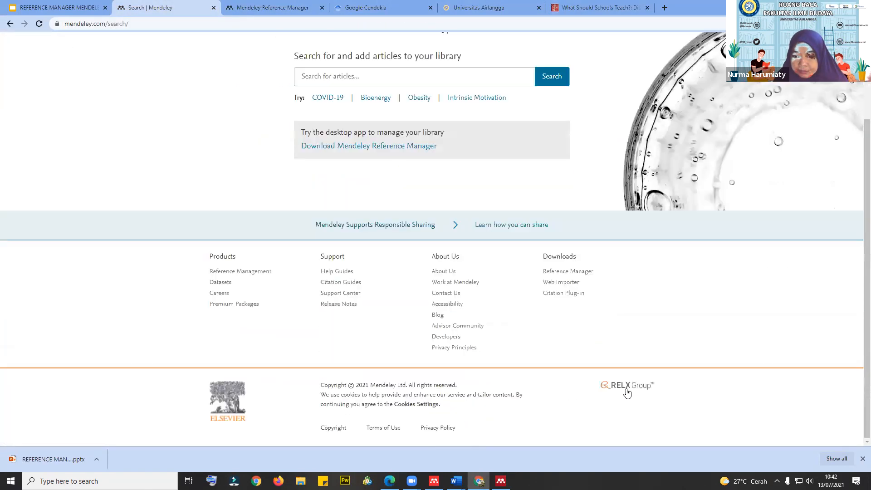
pyautogui.click(556, 283)
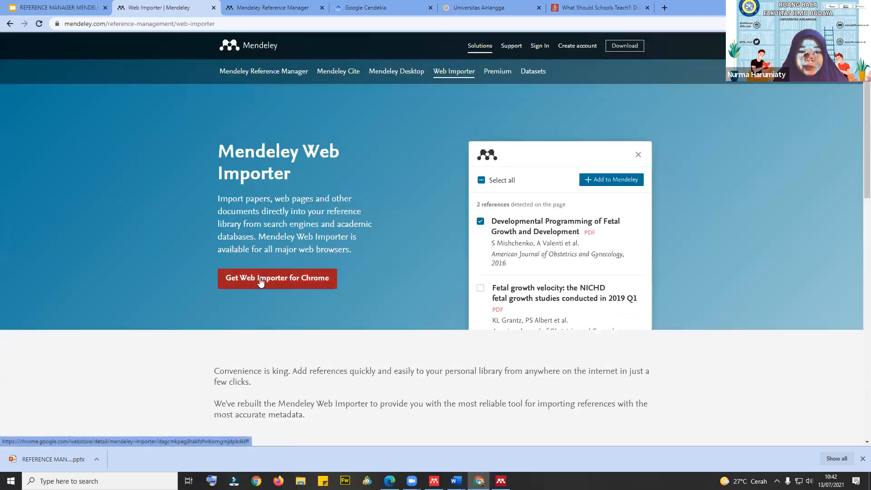
# - Add the Mendeley Web Importer extension to Chrome from the Chrome Web Store and show it among the installed extensions
pyautogui.click(260, 278)
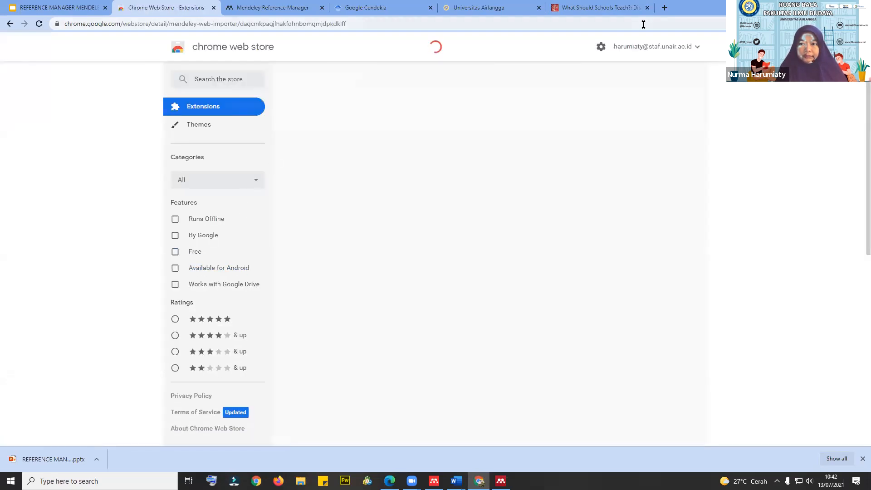
pyautogui.click(622, 111)
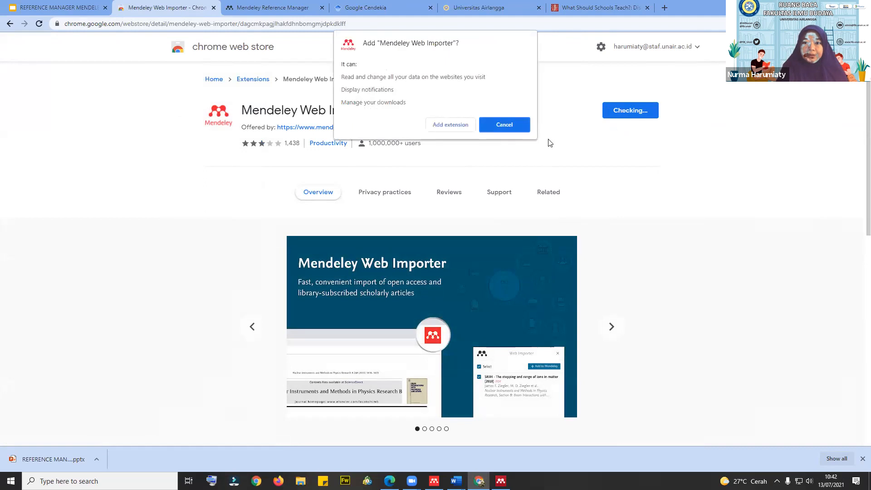
pyautogui.click(447, 126)
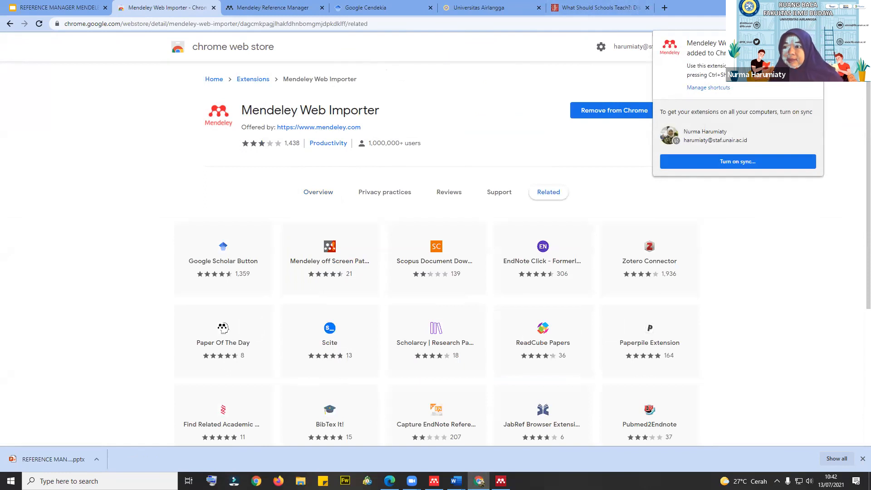
pyautogui.click(831, 24)
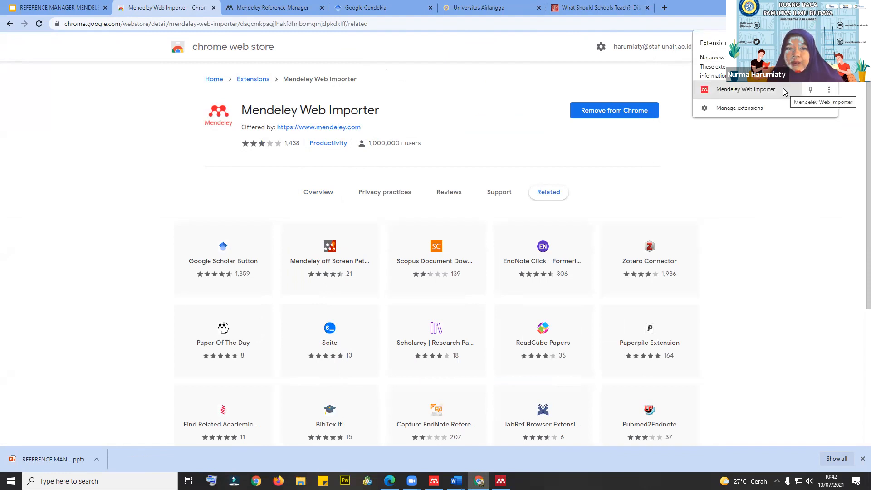
# - Return to the JSTOR "history" search results and run Mendeley Web Importer on them
pyautogui.click(598, 7)
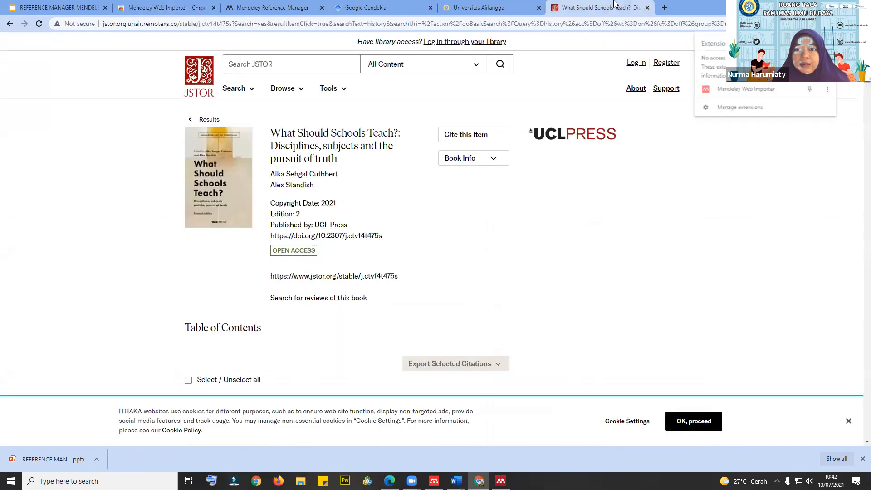
pyautogui.click(10, 24)
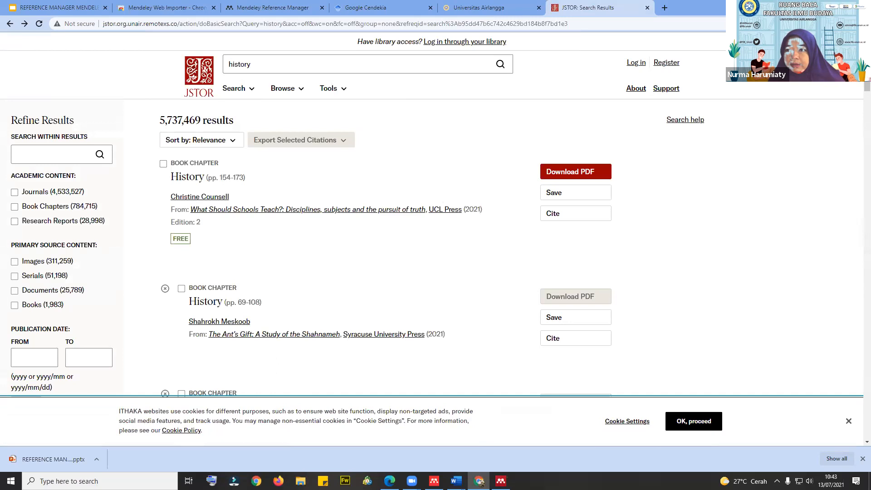
pyautogui.click(835, 24)
pyautogui.click(753, 90)
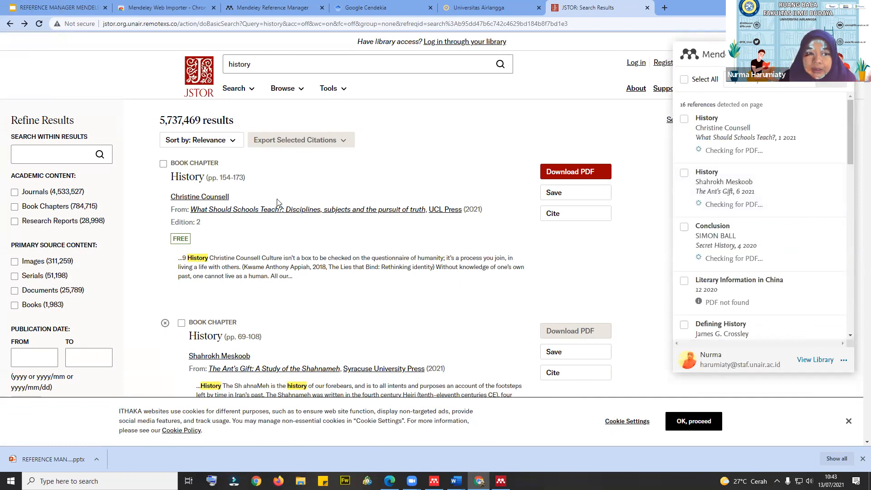
# - Examine the JSTOR results alongside the references that Web Importer detects on the page, including their PDF availability
pyautogui.scroll(-1, 284, 163)
pyautogui.scroll(-3, 284, 162)
pyautogui.scroll(4, 284, 163)
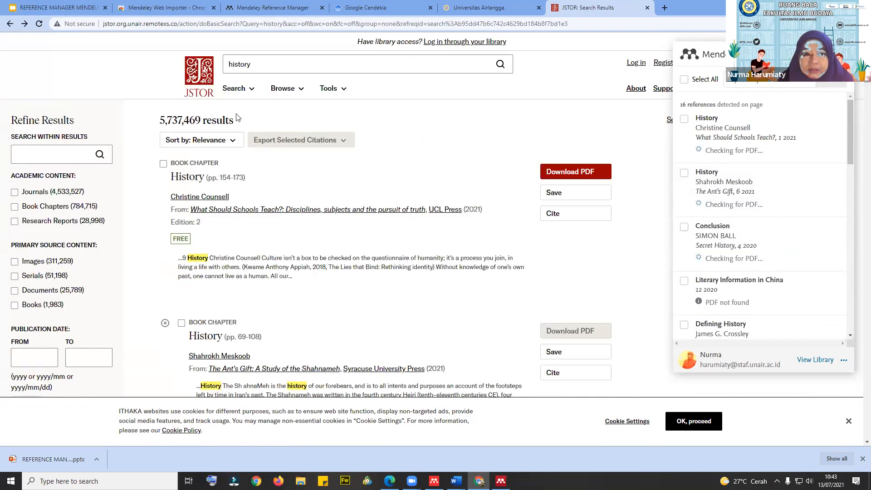
pyautogui.click(268, 62)
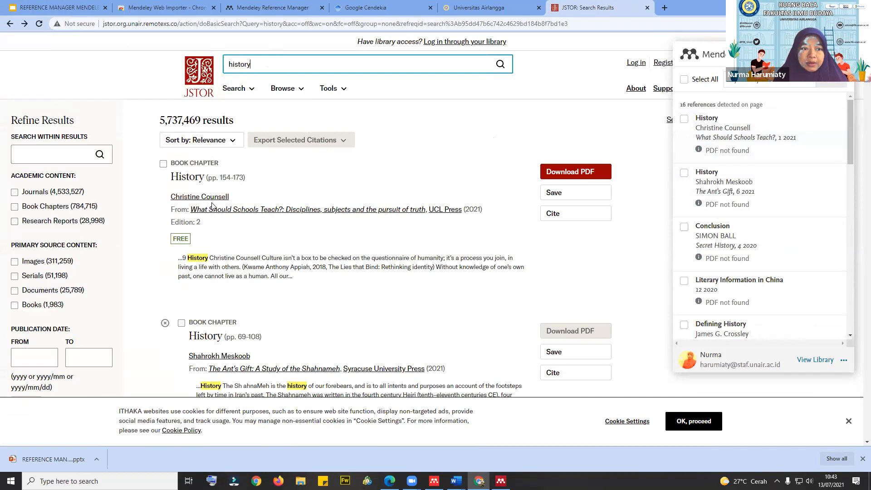
pyautogui.scroll(-5, 231, 201)
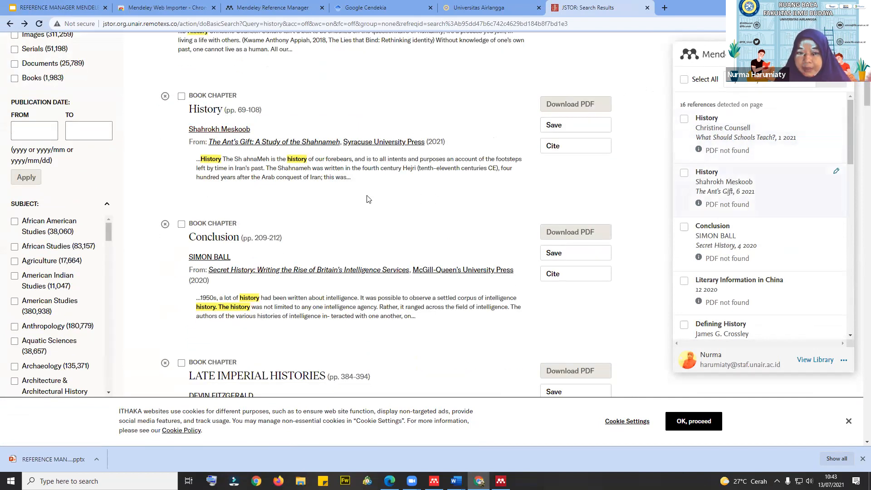
pyautogui.scroll(-5, 766, 246)
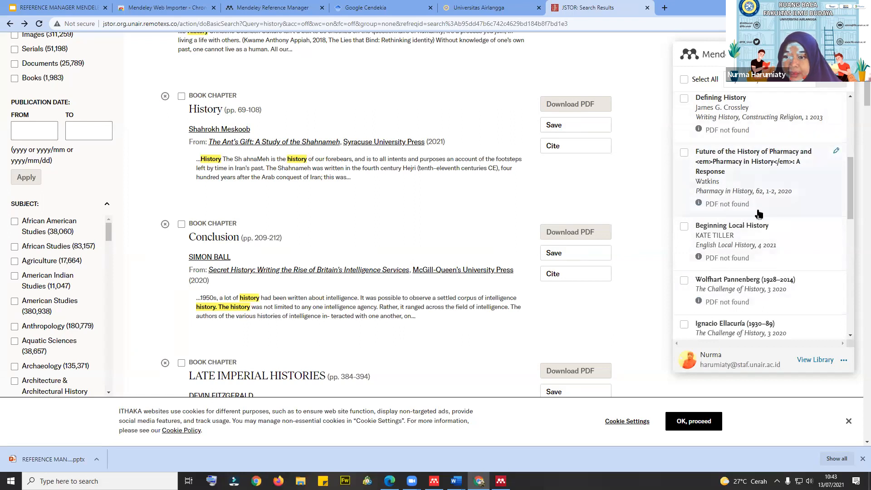
pyautogui.scroll(-5, 759, 285)
pyautogui.scroll(-3, 759, 285)
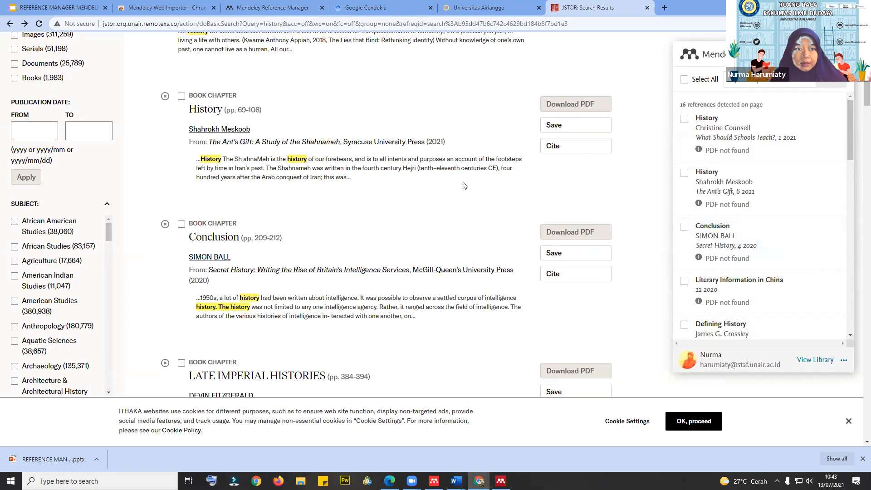
pyautogui.scroll(5, 156, 236)
pyautogui.scroll(-12, 54, 189)
pyautogui.scroll(5, 54, 189)
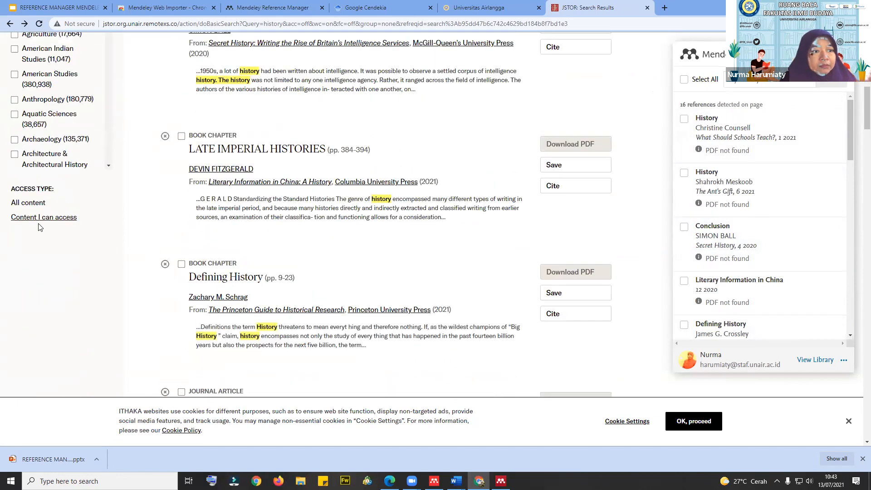
# - Restrict the JSTOR results to "Content I can access" and view the collections that Web Importer can add references to
pyautogui.click(40, 218)
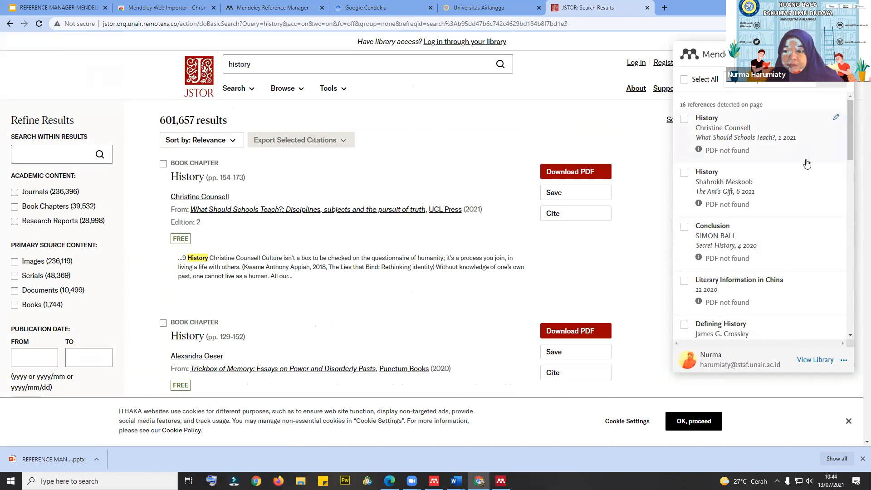
pyautogui.click(809, 88)
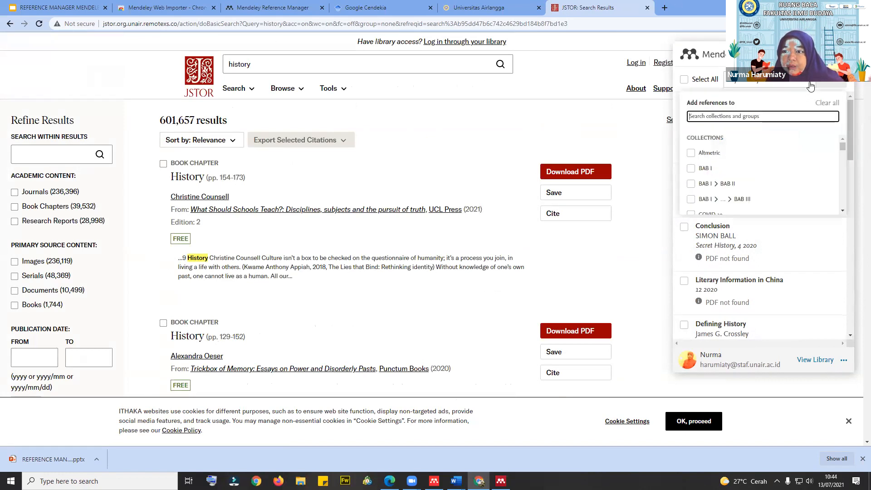
pyautogui.click(810, 86)
pyautogui.click(809, 86)
pyautogui.click(812, 84)
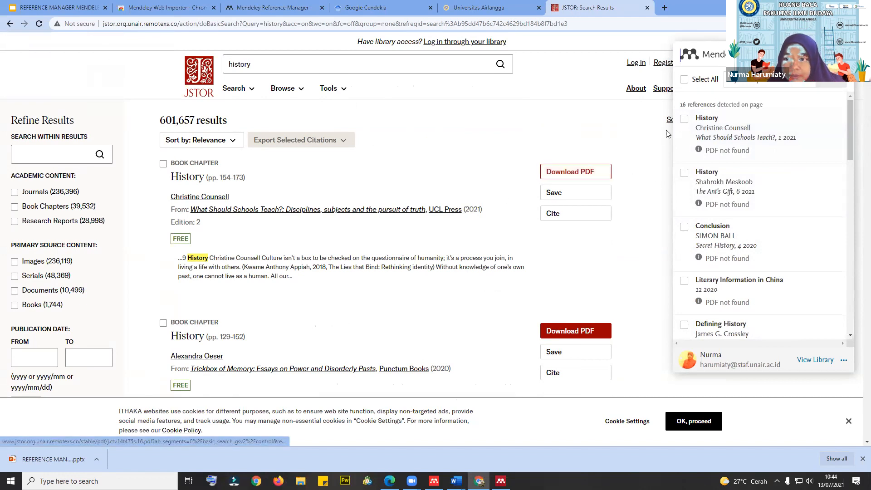
# - Add the two "History" references from "What Should Schools Teach?" and "The Ant's Gift" to Mendeley with Web Importer
pyautogui.scroll(-3, 812, 209)
pyautogui.scroll(-5, 812, 209)
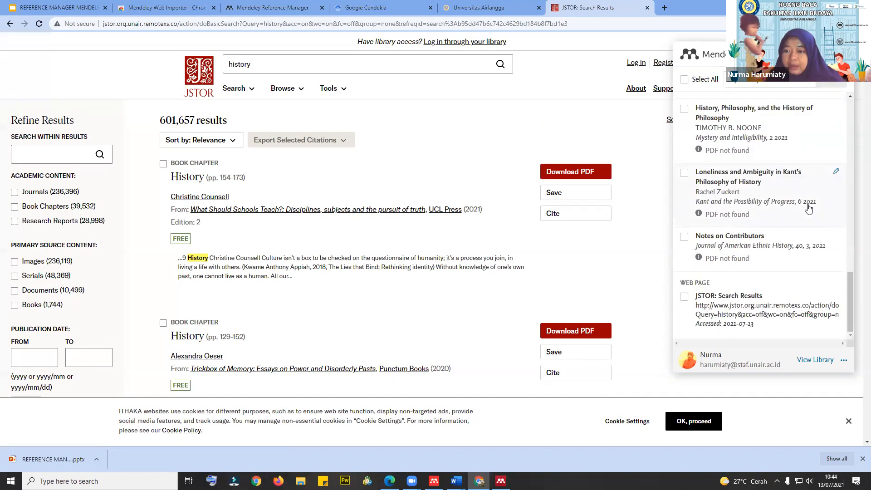
pyautogui.scroll(10, 809, 208)
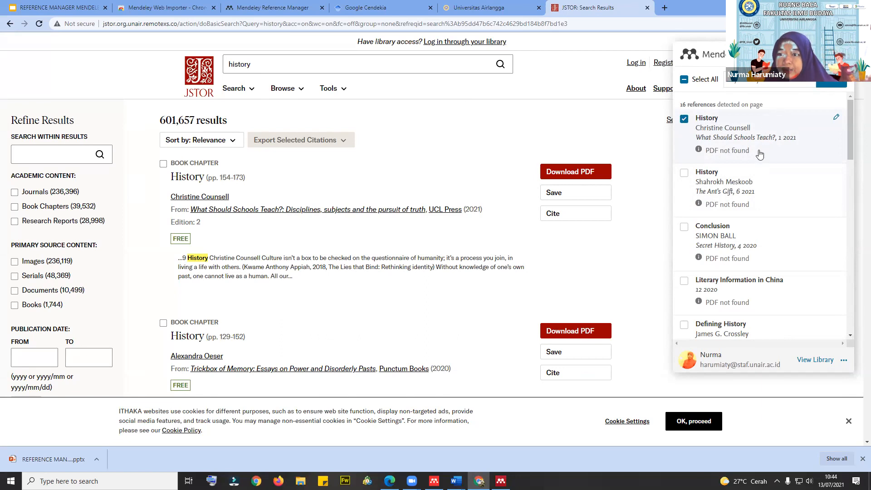
pyautogui.click(684, 179)
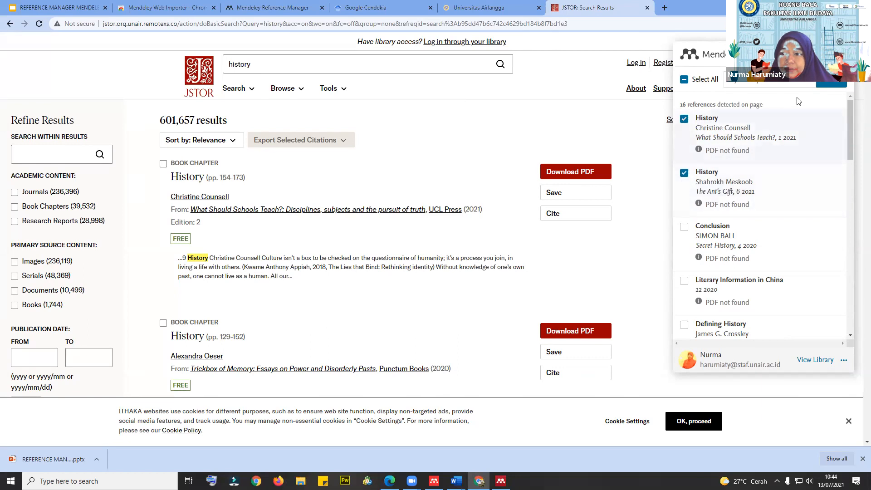
pyautogui.click(831, 85)
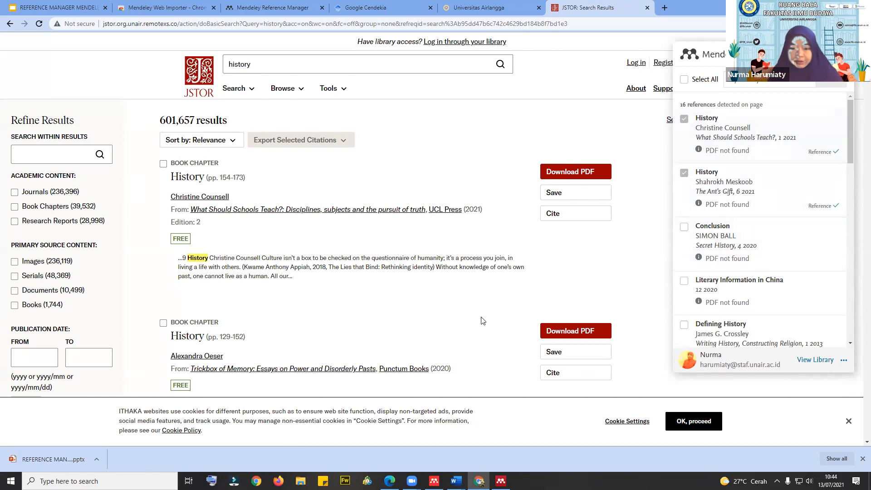
# - Sync Mendeley Desktop and show the details of the recently added "History" reference from "What Should Schools Teach?"
pyautogui.hotkey('alt', 'Tab')
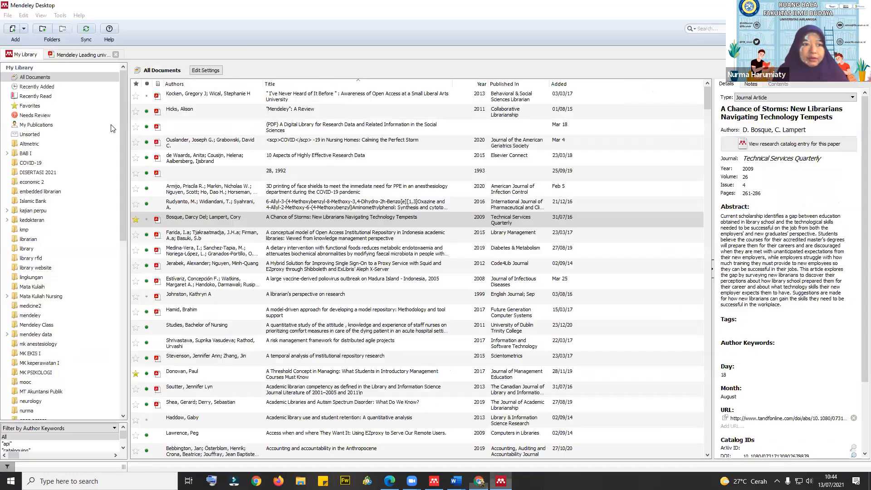
pyautogui.click(86, 29)
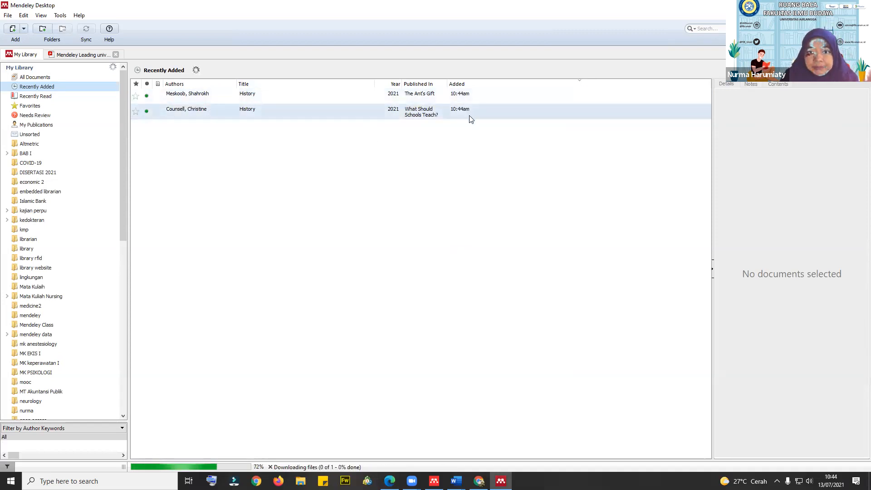
pyautogui.click(179, 111)
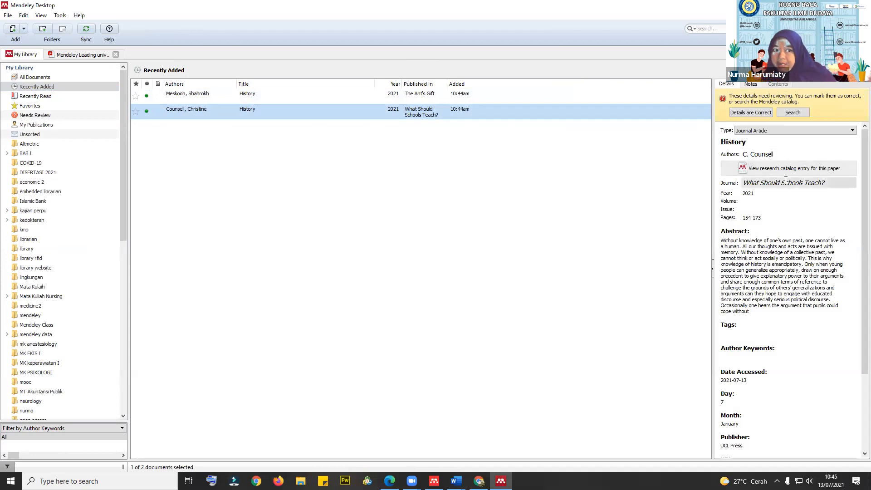
# - Return to JSTOR in Chrome, view the citation formats of the first "History" chapter, and try its Save option
pyautogui.click(473, 475)
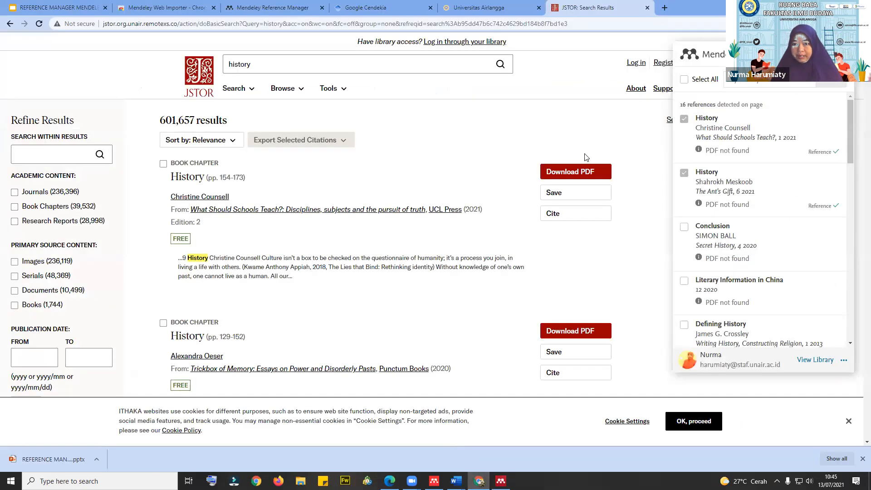
pyautogui.click(579, 214)
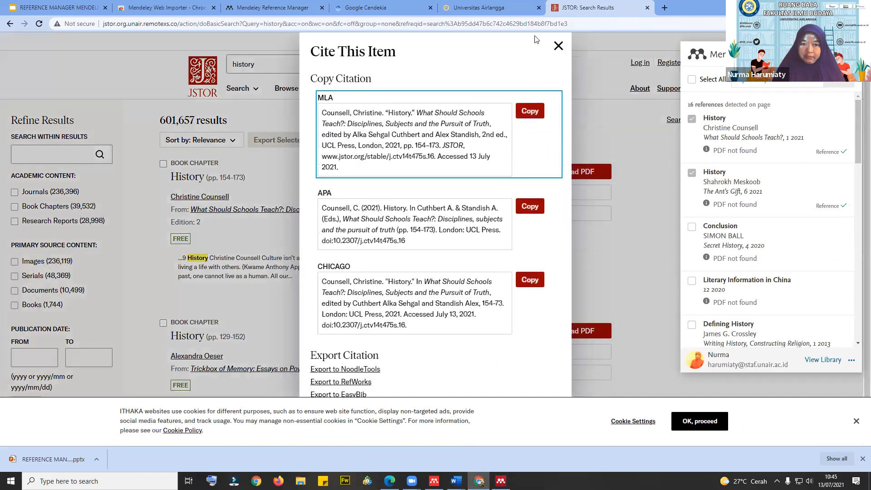
pyautogui.click(559, 46)
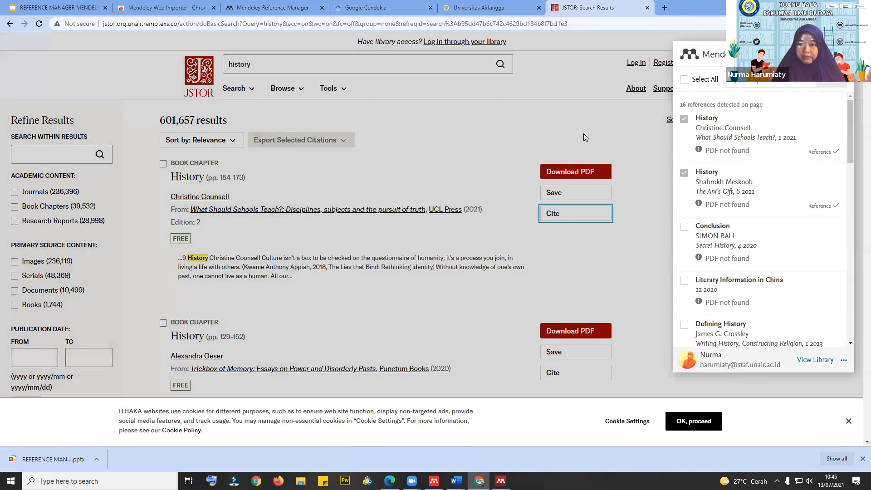
pyautogui.click(586, 196)
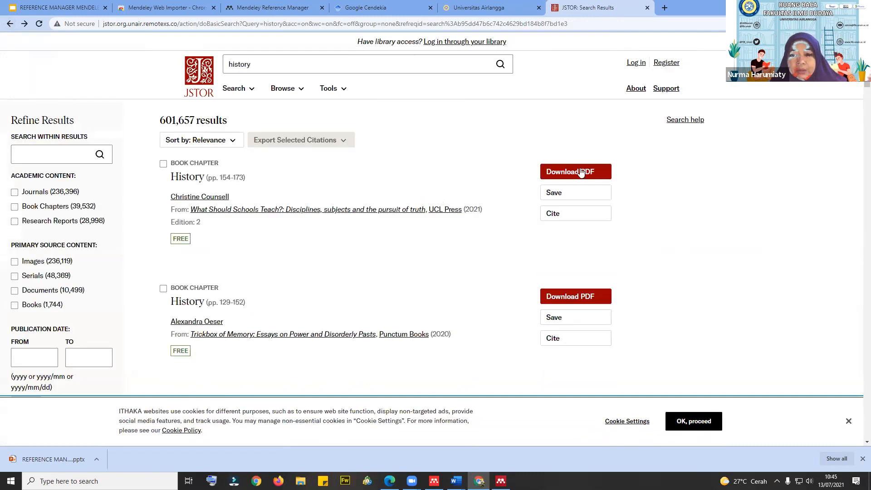
# - Accept JSTOR's download terms and open the PDFs of the first two "History" chapters in the search results
pyautogui.click(584, 173)
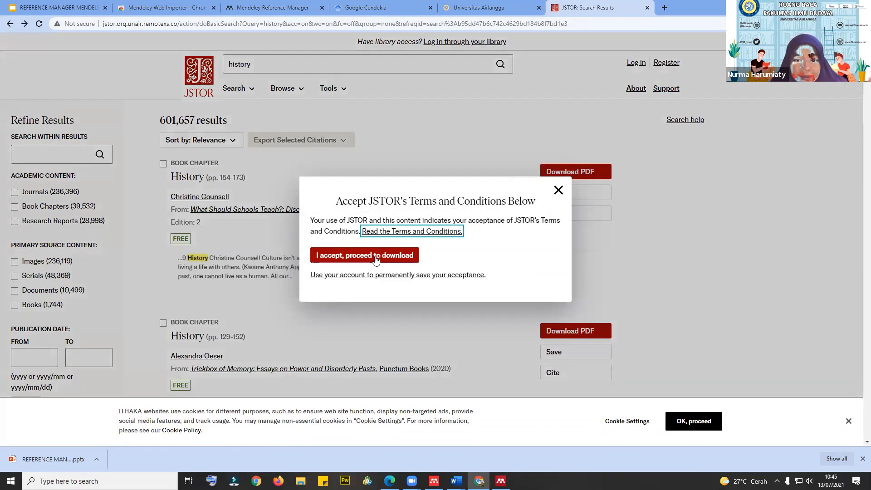
pyautogui.click(375, 258)
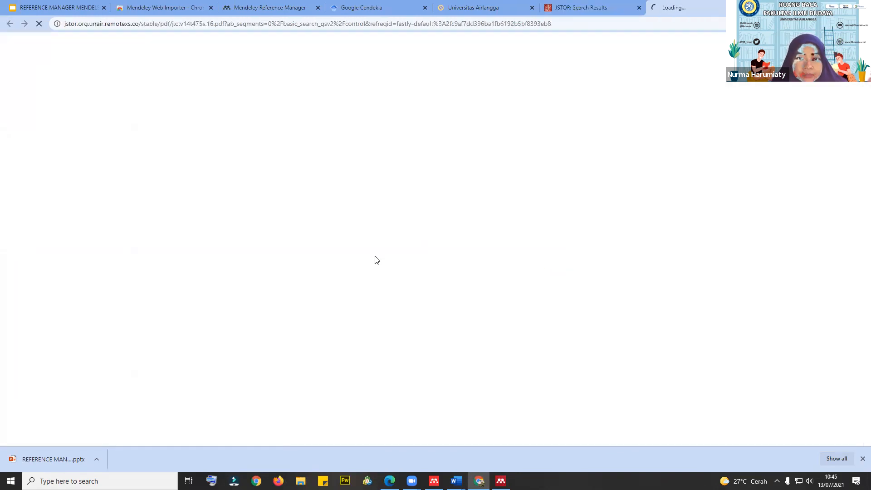
pyautogui.click(570, 8)
pyautogui.scroll(-5, 580, 220)
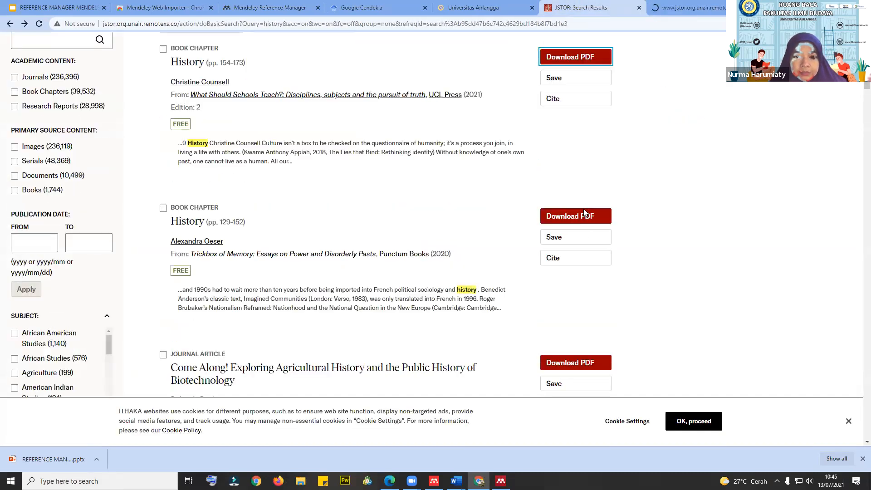
pyautogui.scroll(5, 572, 228)
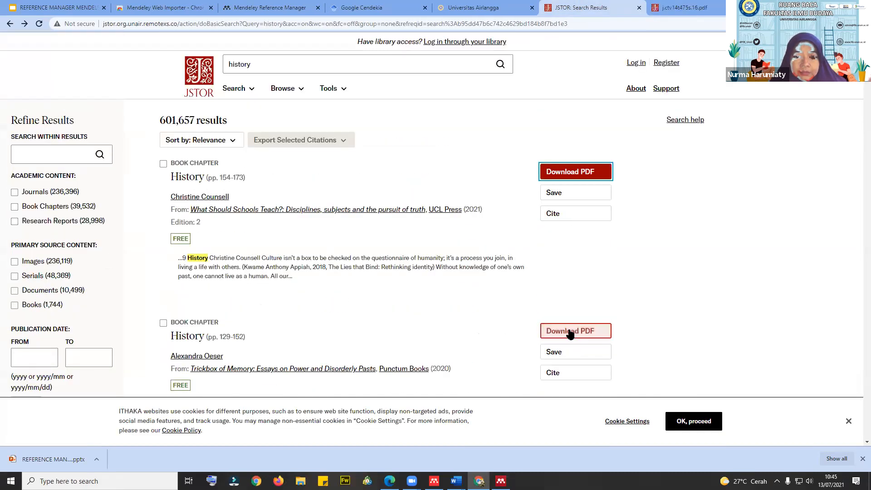
pyautogui.click(569, 331)
# - Save the "What Should Schools Teach?" chapter PDF in Downloads, naming it "History by" plus the chapter author's first name
pyautogui.click(678, 7)
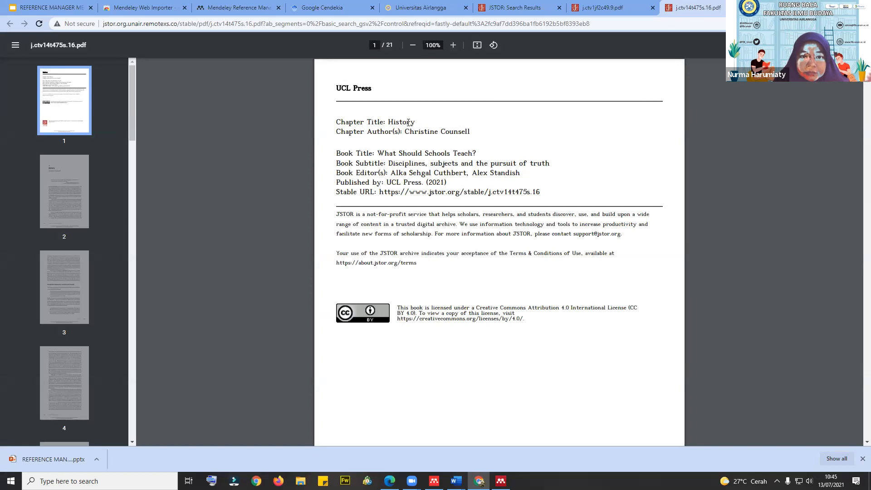
pyautogui.rightClick(392, 123)
pyautogui.click(419, 129)
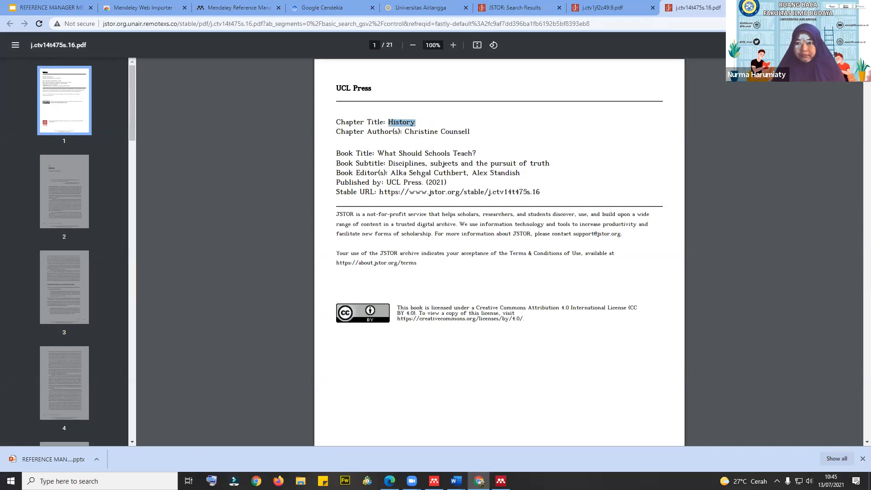
pyautogui.hotkey('ctrl', 's')
pyautogui.hotkey('ctrl', 'v')
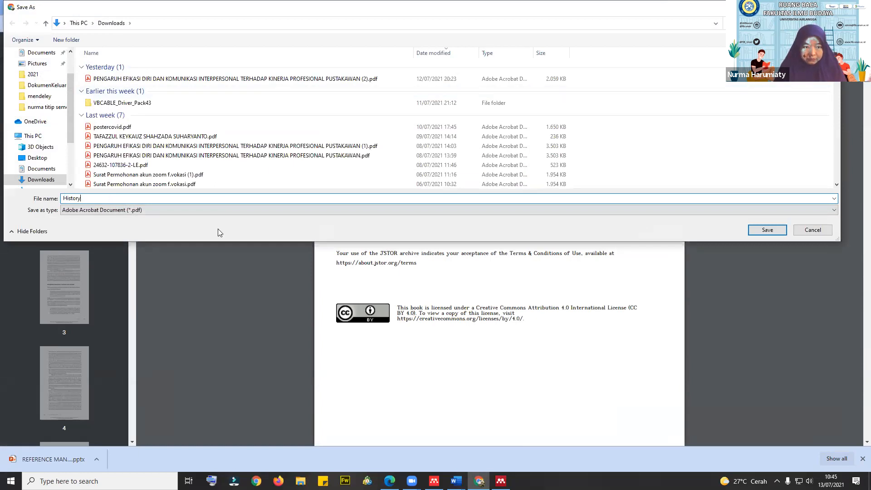
pyautogui.write('by christine')
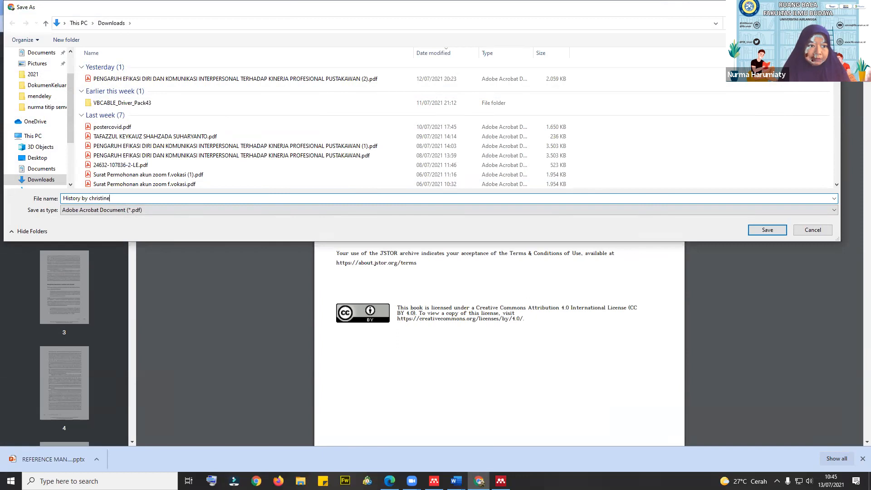
pyautogui.press('Return')
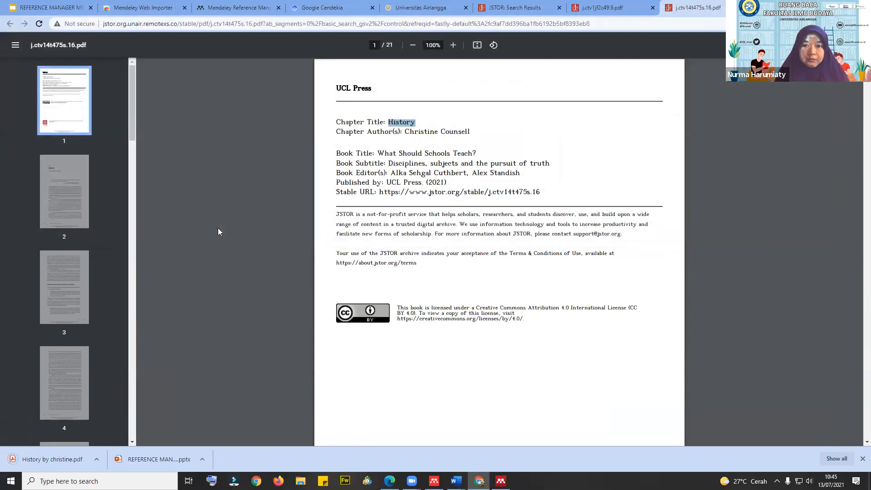
# - Save the "Trickbox of Memory" chapter PDF in Downloads, naming it "history by" plus the chapter author's first name
pyautogui.click(598, 7)
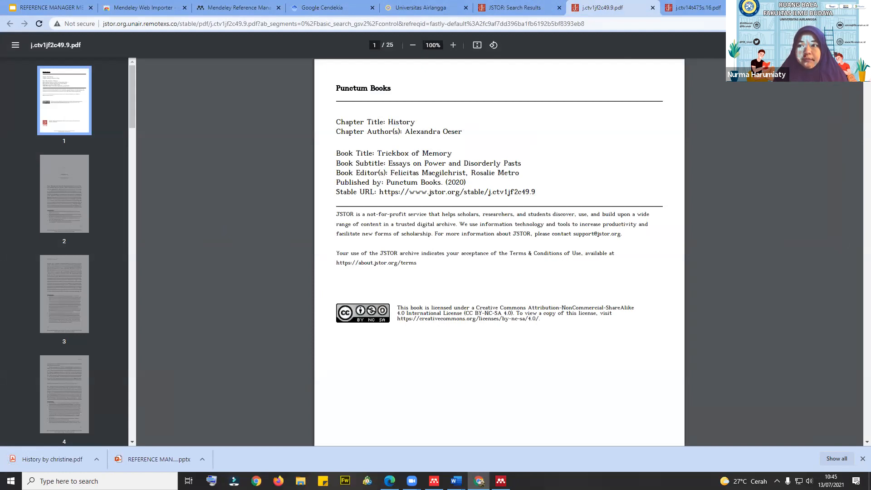
pyautogui.hotkey('ctrl', 's')
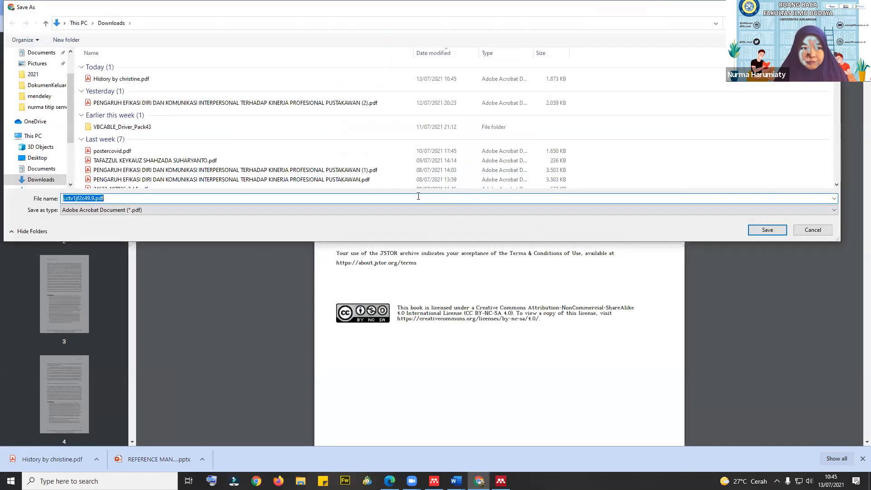
pyautogui.write('history by')
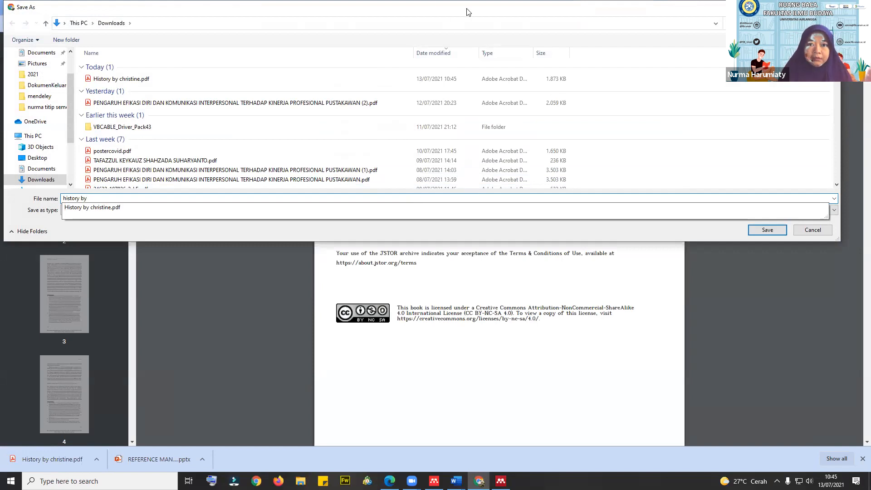
pyautogui.press('Escape')
pyautogui.write('tory by ')
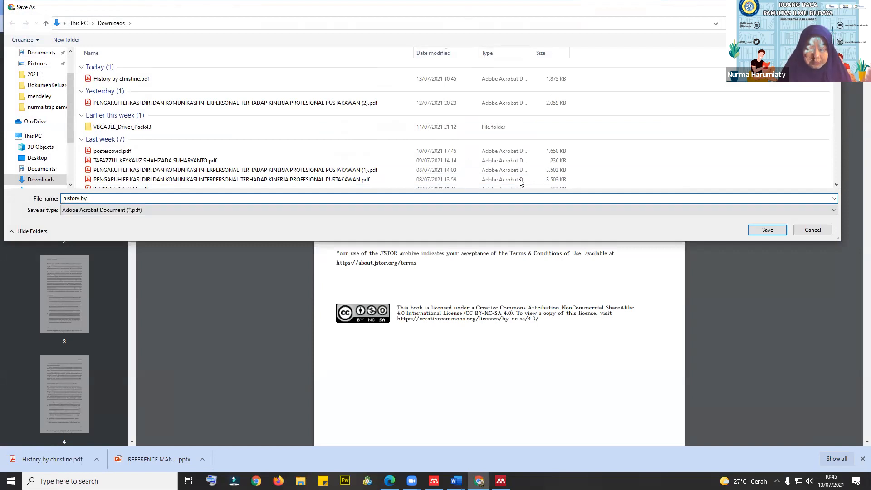
pyautogui.write('alexandr')
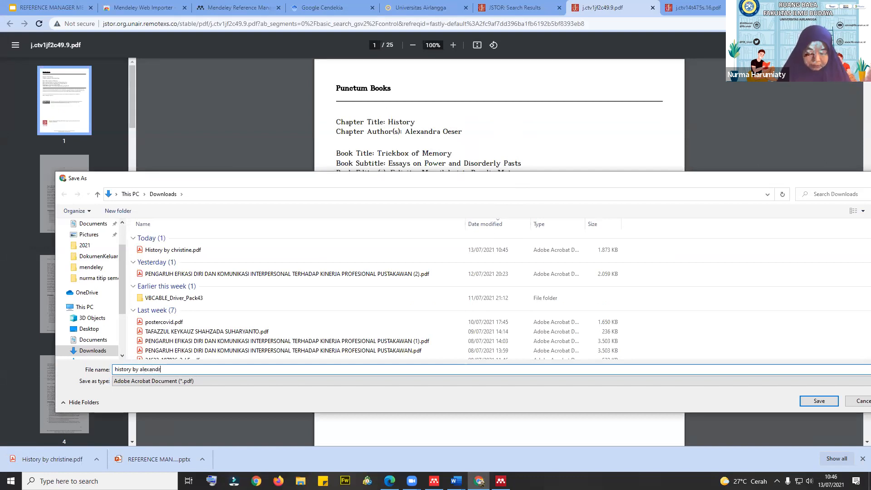
pyautogui.write('a')
pyautogui.press('Return')
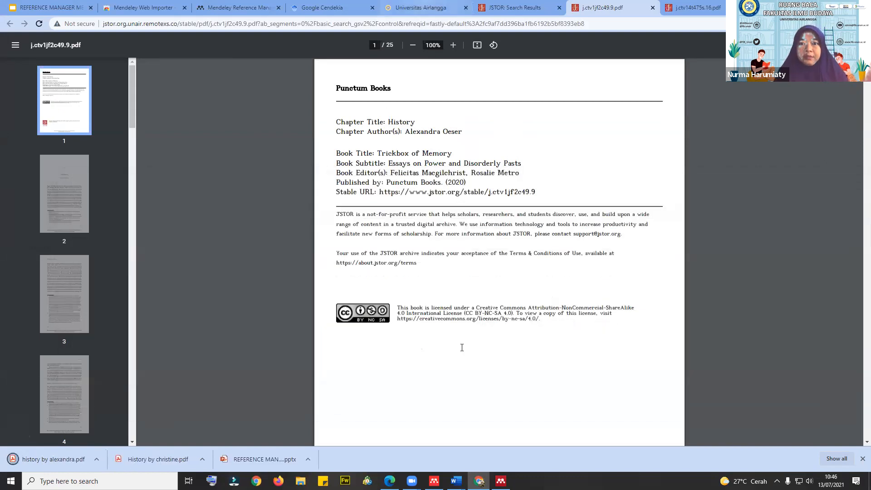
# - Switch to Mendeley Desktop, list all documents and show the details of the "History" reference from "The Ant's Gift"
pyautogui.click(501, 481)
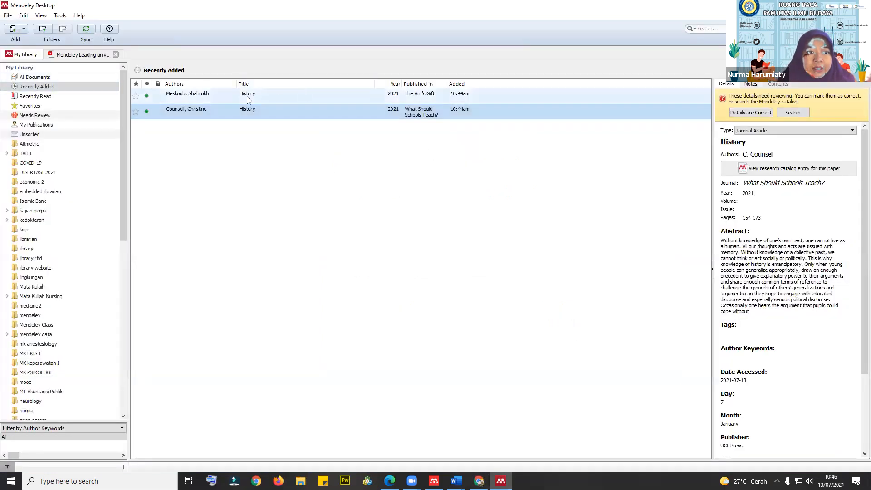
pyautogui.click(60, 78)
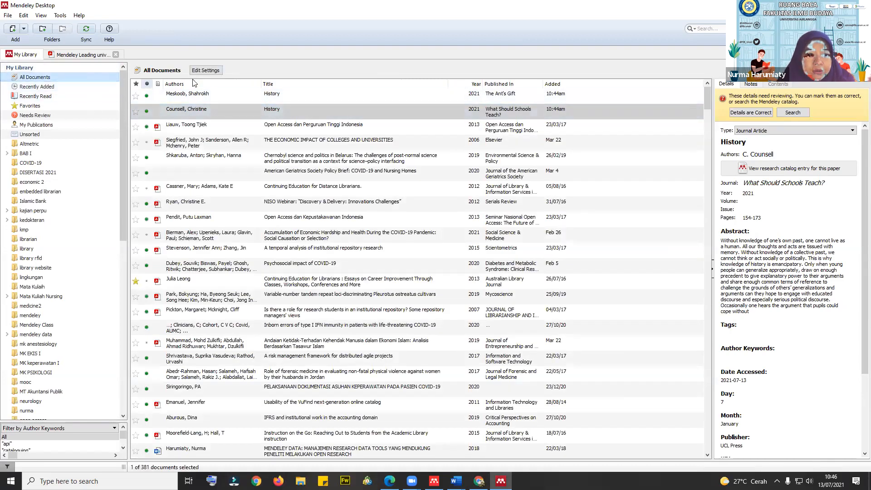
pyautogui.click(566, 93)
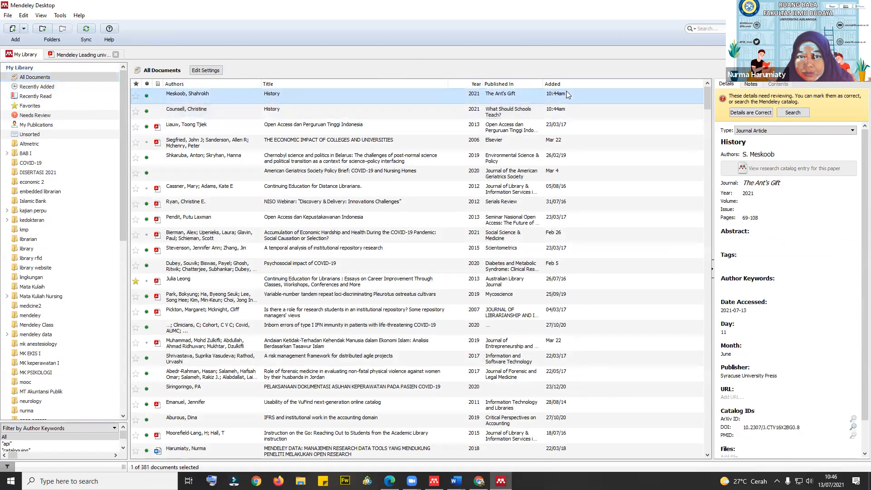
# - Attach the saved "What Should Schools Teach?" chapter PDF from Downloads to the matching "History" reference
pyautogui.click(304, 109)
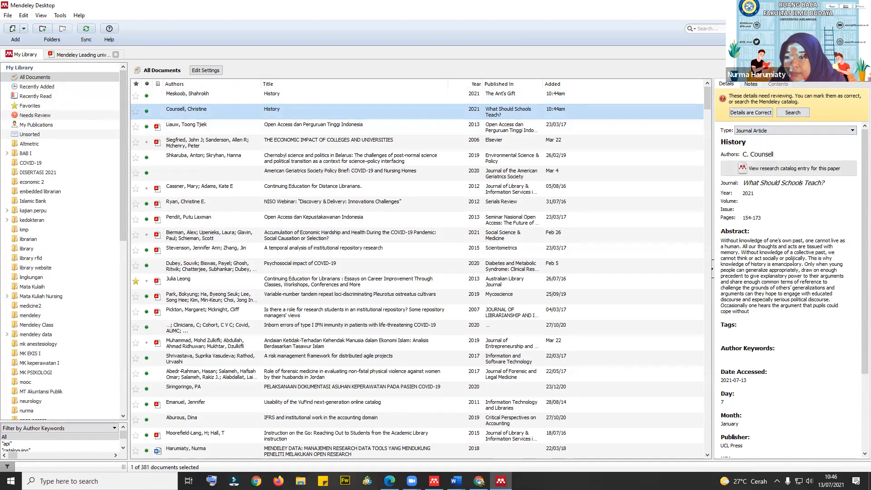
pyautogui.scroll(-3, 794, 369)
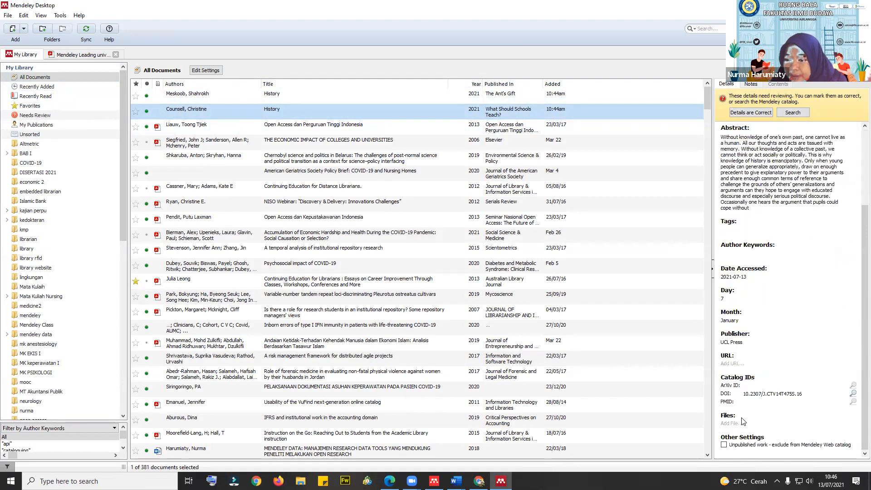
pyautogui.click(731, 424)
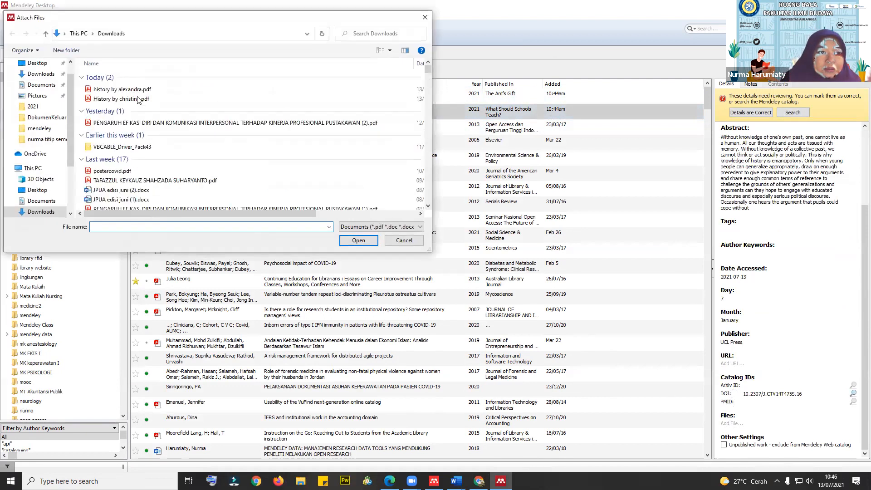
pyautogui.click(140, 100)
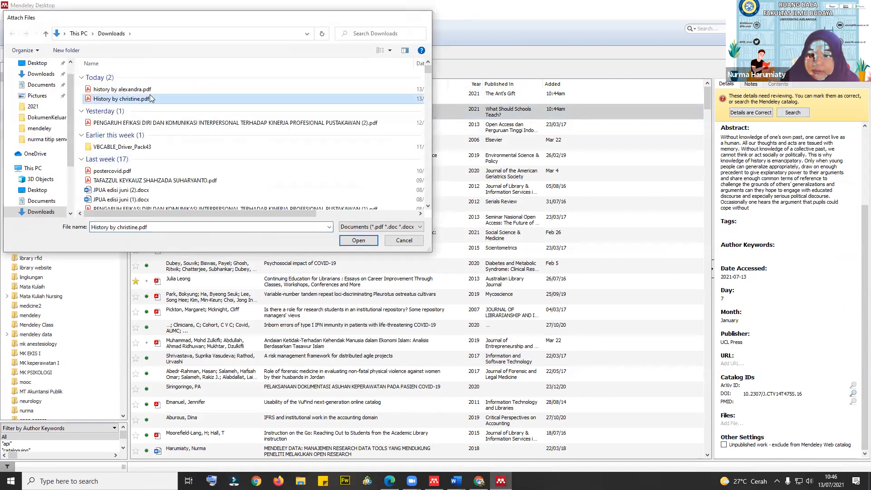
pyautogui.doubleClick(140, 100)
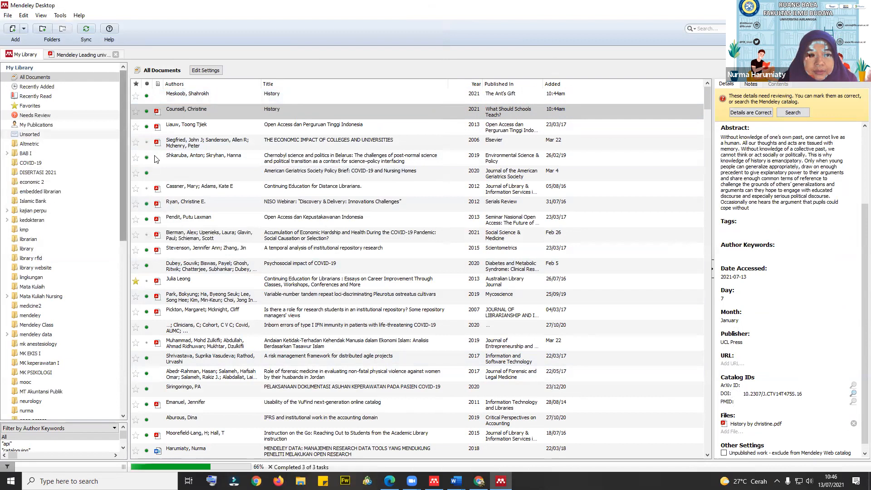
# - Open the attached "History" PDF in Mendeley Desktop and look through its first pages alongside the reference details
pyautogui.click(157, 111)
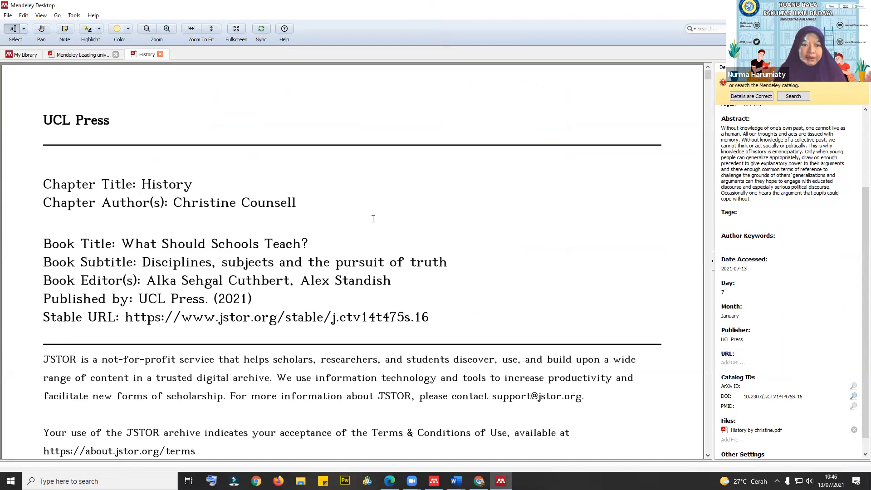
pyautogui.scroll(-10, 372, 220)
pyautogui.scroll(-9, 374, 222)
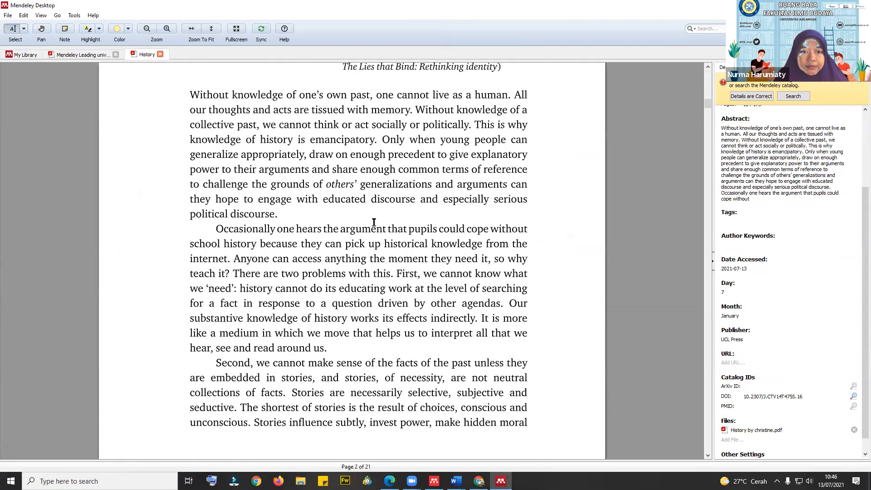
pyautogui.scroll(3, 374, 221)
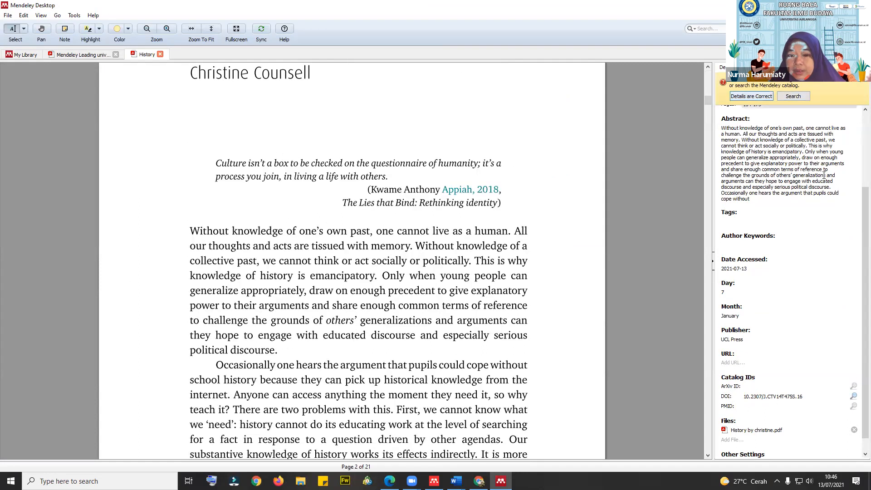
pyautogui.scroll(3, 857, 204)
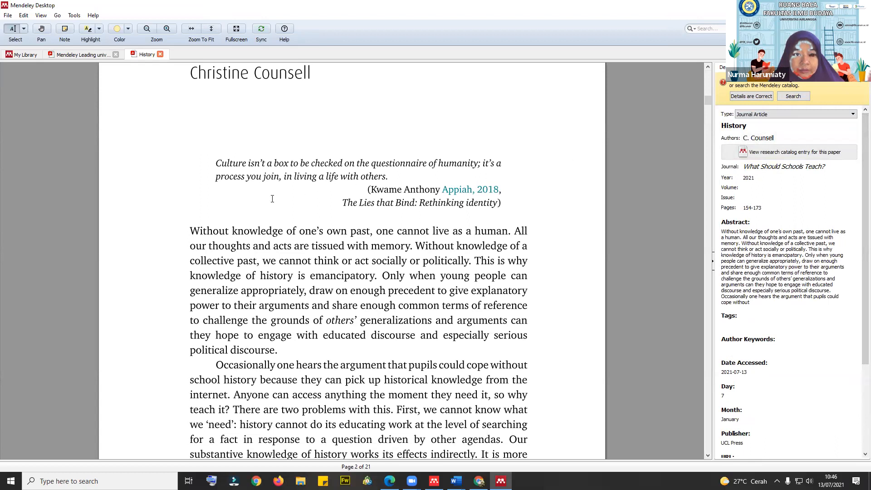
# - Check the reference's author and journal fields against the information on the PDF's title page
pyautogui.click(748, 140)
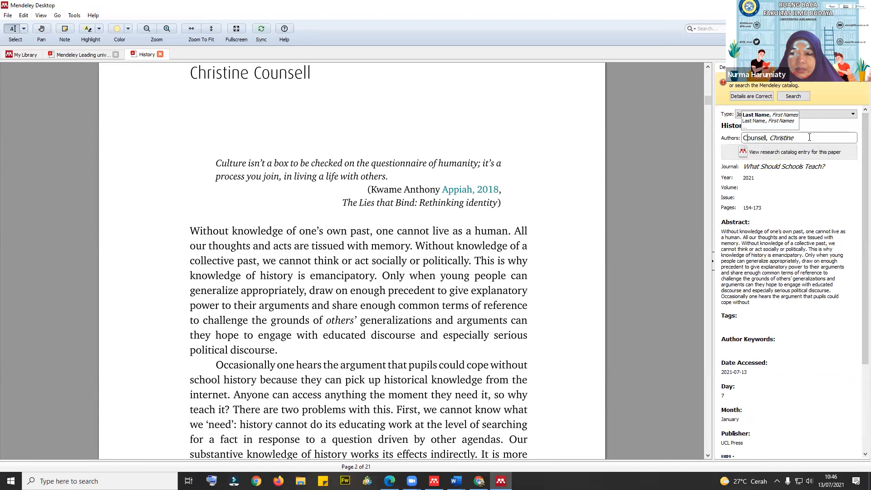
pyautogui.click(817, 166)
pyautogui.scroll(5, 646, 191)
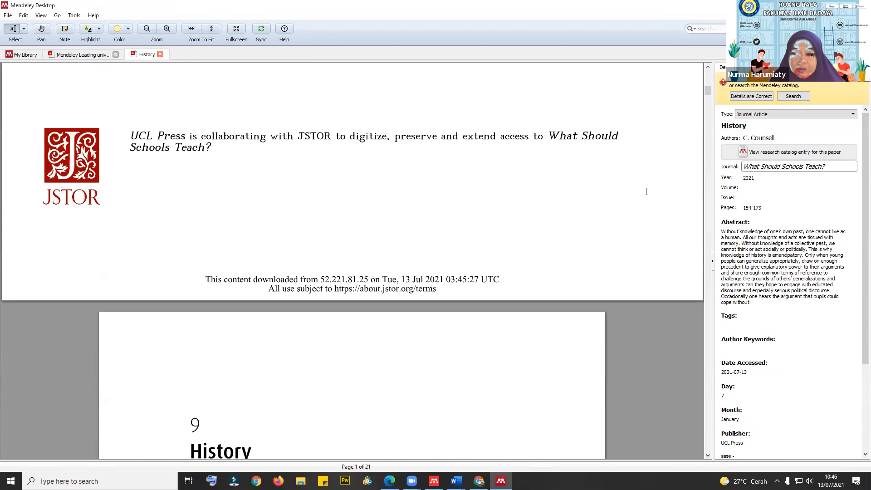
pyautogui.scroll(4, 253, 283)
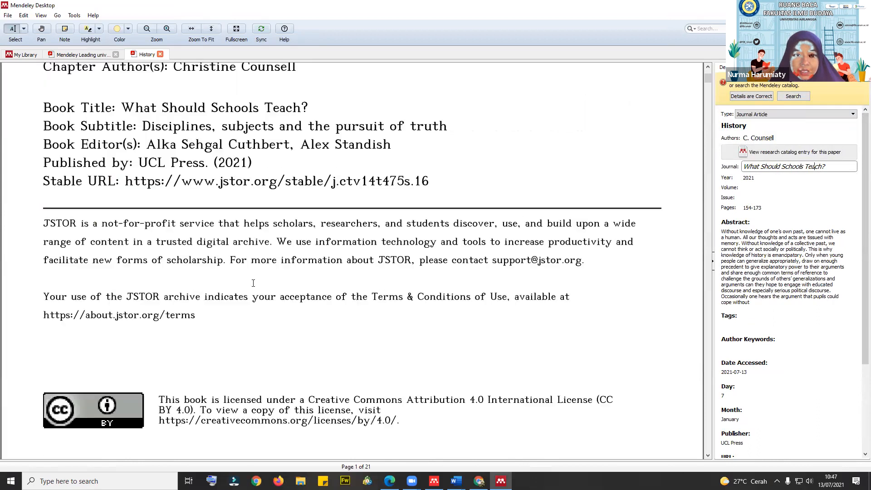
pyautogui.scroll(3, 253, 283)
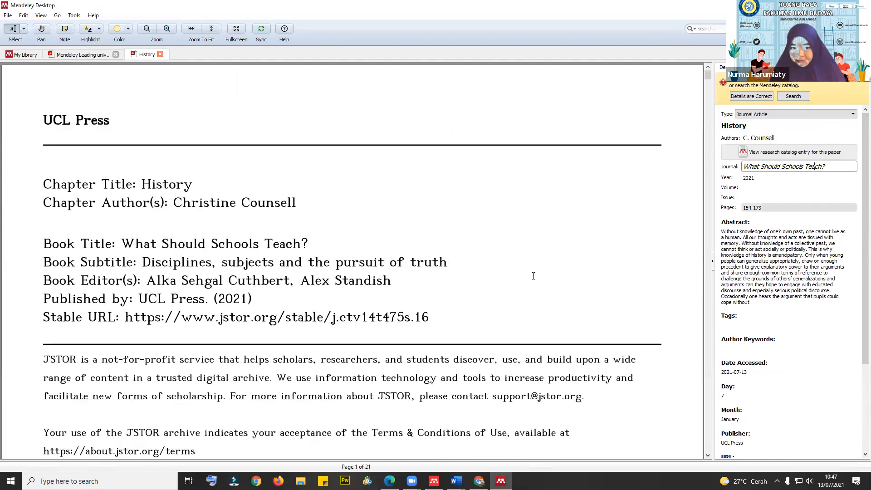
# - Check the reference's volume and issue fields and review its remaining details down to the attached file
pyautogui.click(796, 188)
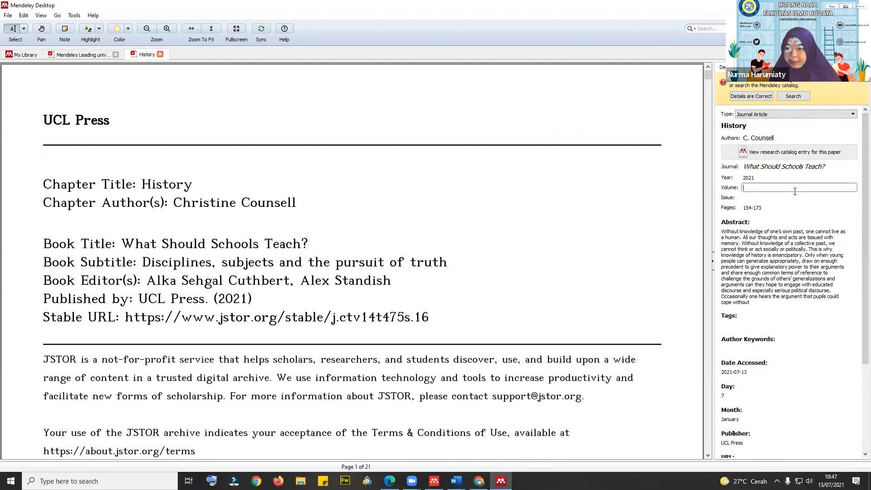
pyautogui.click(794, 198)
pyautogui.scroll(-3, 794, 217)
pyautogui.scroll(3, 788, 197)
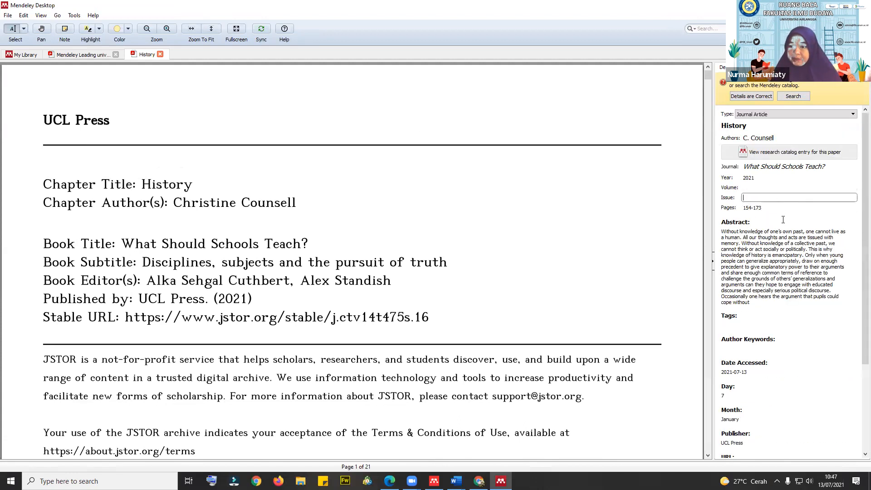
pyautogui.scroll(-3, 763, 343)
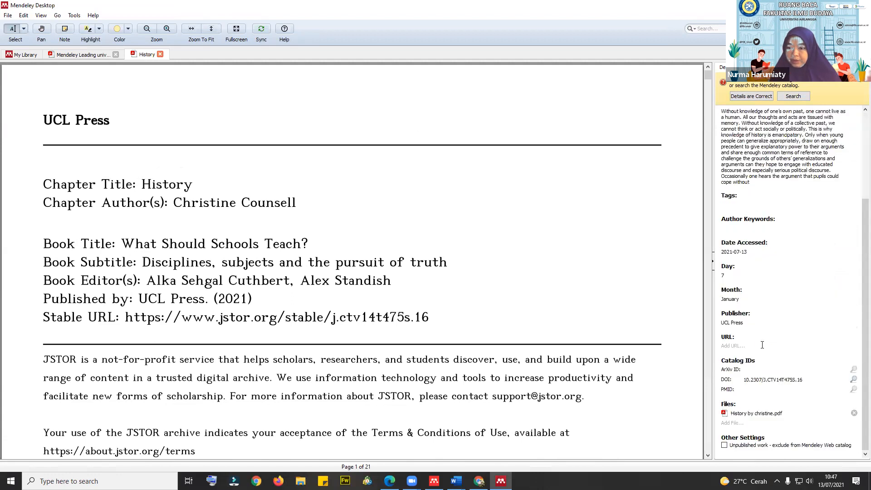
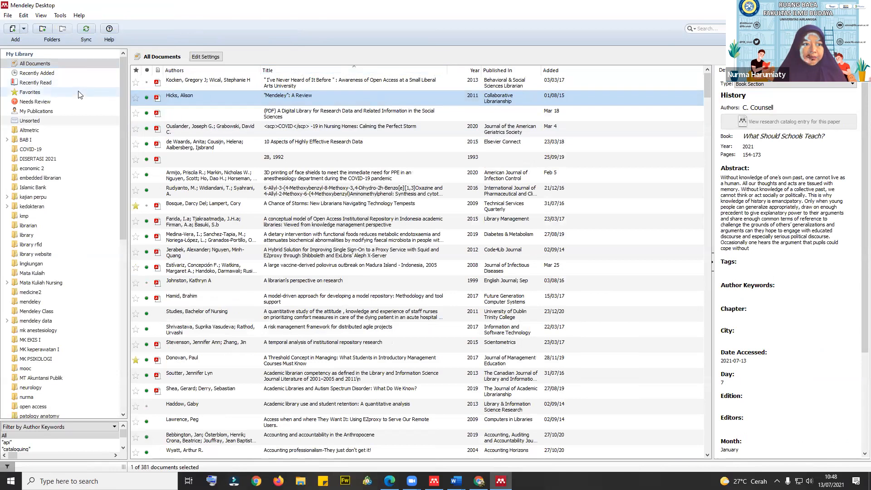
# - Attach history by alexandra.pdf from Downloads to the recently added "History" reference from The Ant's Gift
pyautogui.click(68, 74)
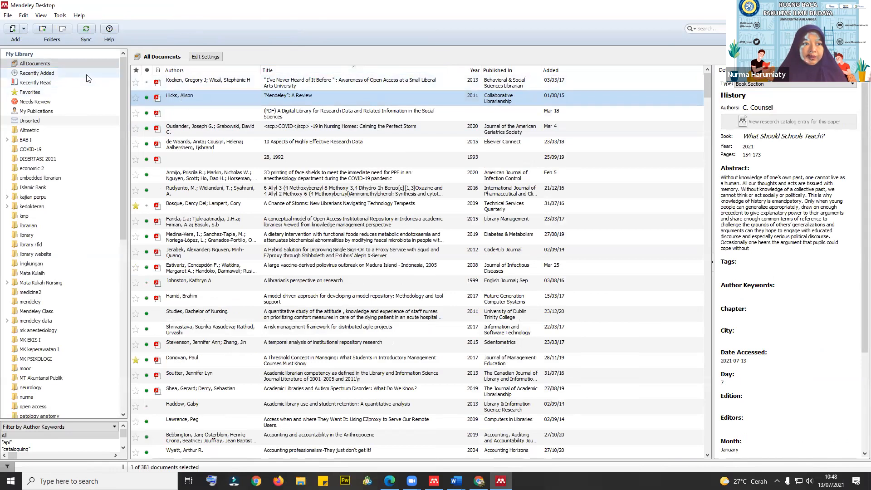
pyautogui.click(259, 83)
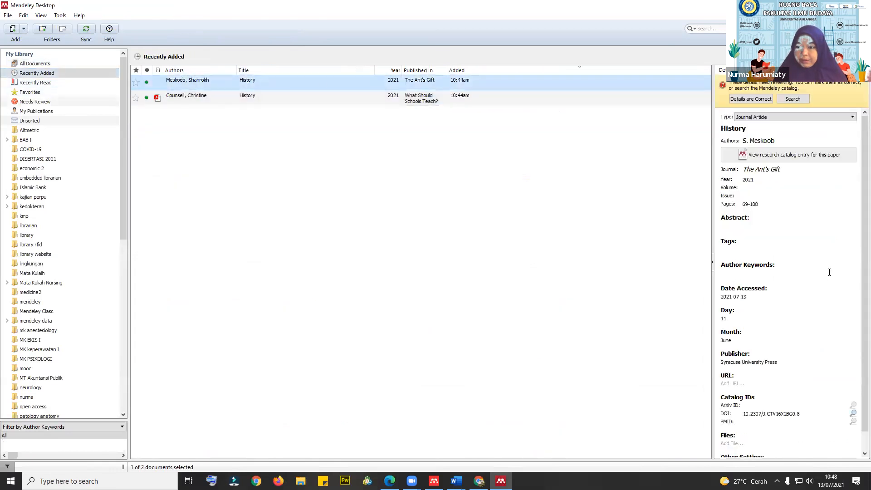
pyautogui.scroll(-2, 729, 427)
pyautogui.click(730, 424)
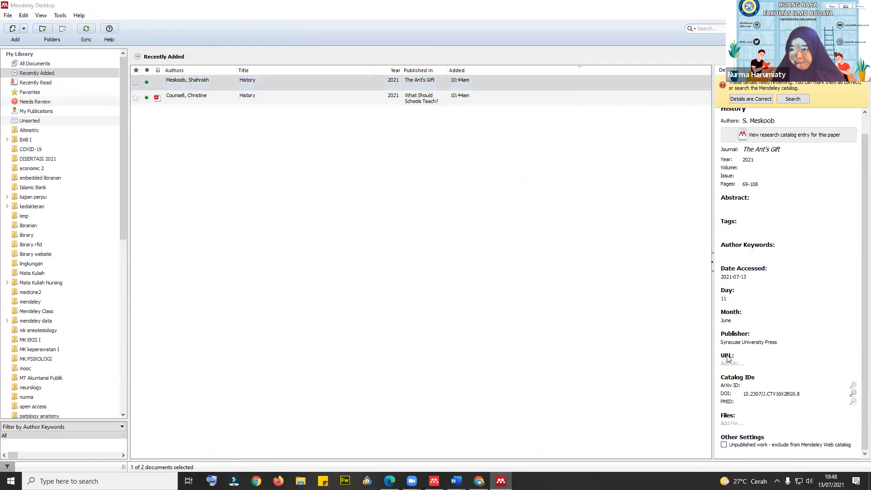
pyautogui.click(200, 89)
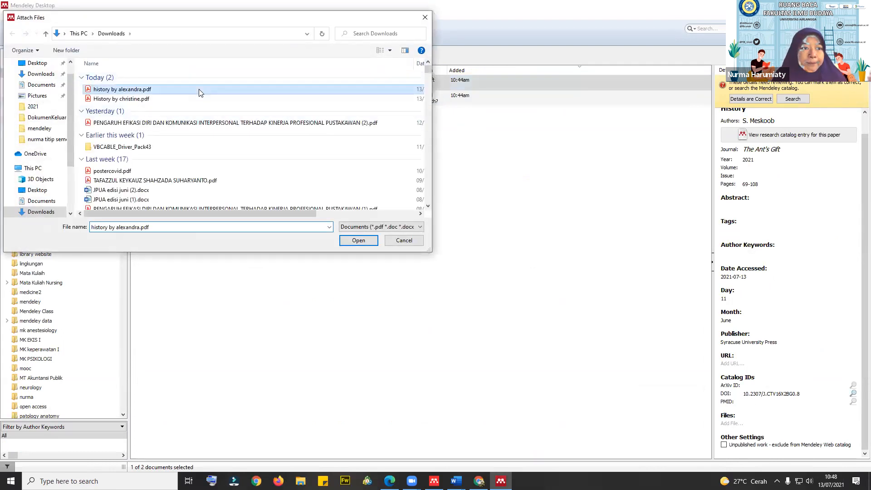
pyautogui.click(349, 243)
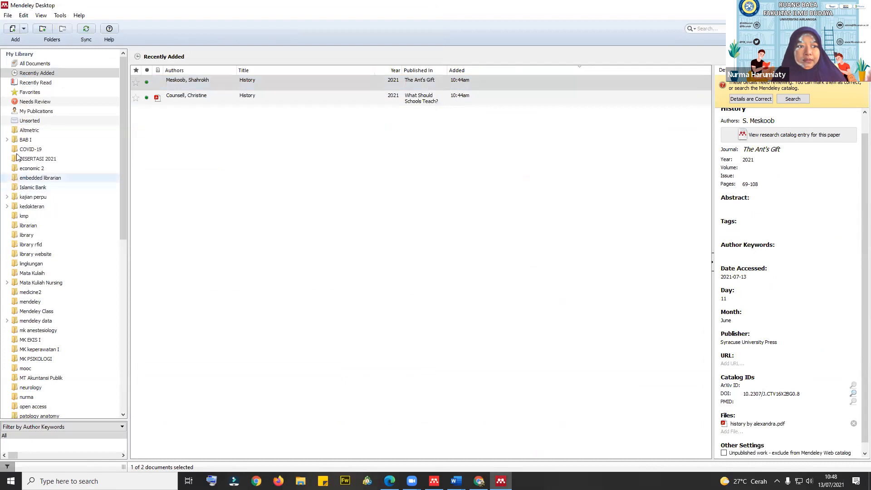
# - Open the attached PDF, compare its title page with the reference details, and return to All Documents
pyautogui.doubleClick(172, 82)
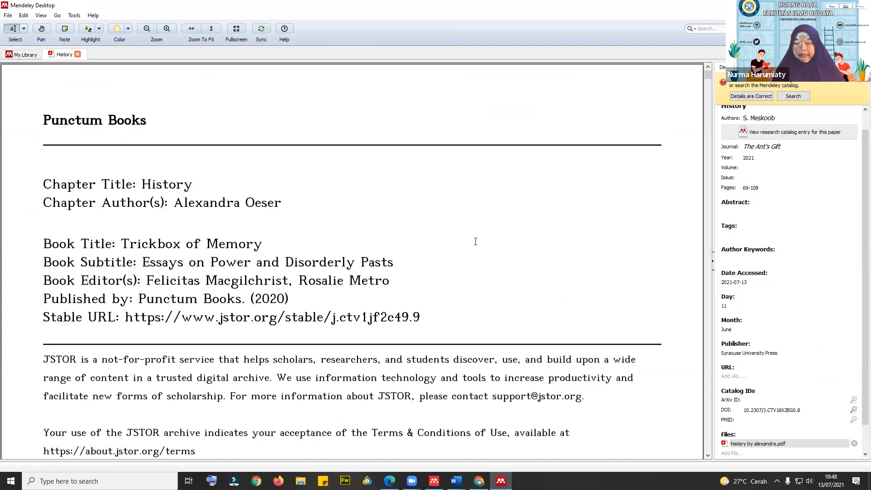
pyautogui.scroll(-5, 560, 217)
pyautogui.scroll(1, 825, 238)
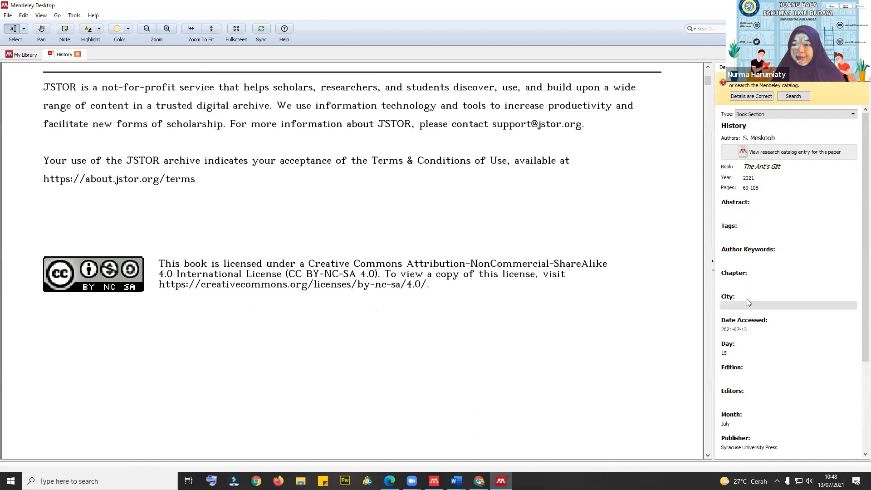
pyautogui.scroll(5, 351, 292)
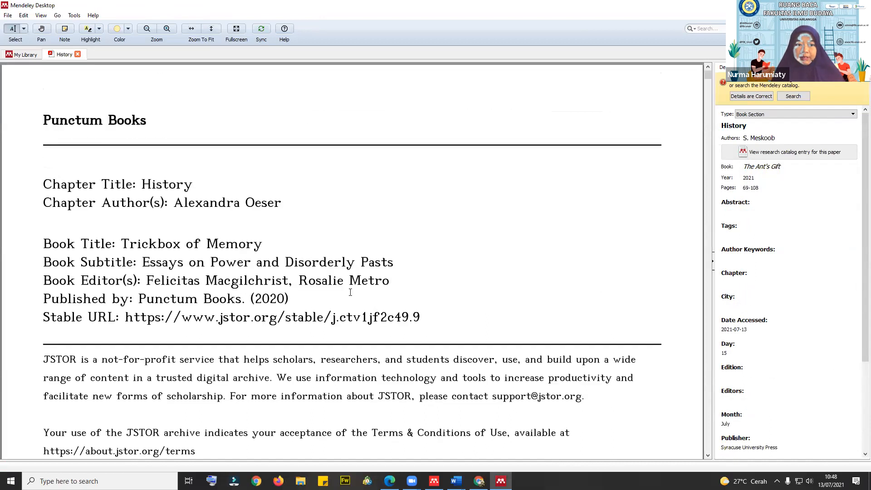
pyautogui.scroll(-5, 247, 241)
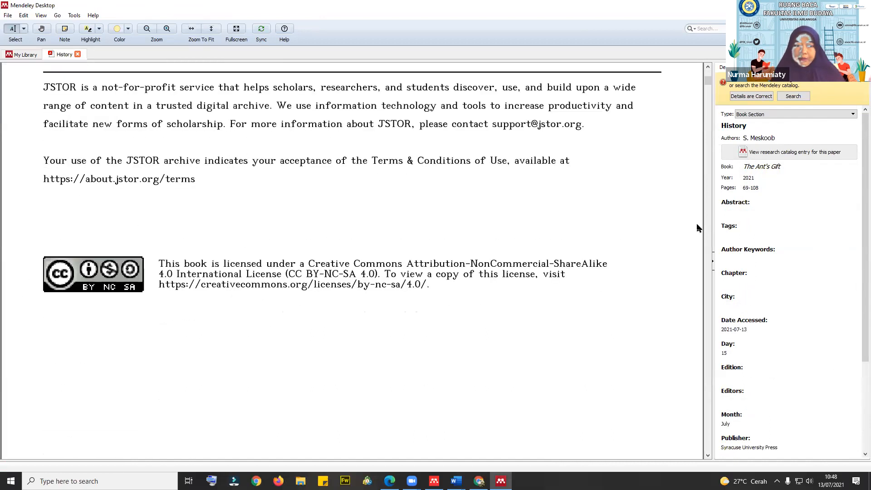
pyautogui.scroll(-3, 789, 272)
pyautogui.scroll(3, 789, 273)
pyautogui.scroll(5, 380, 276)
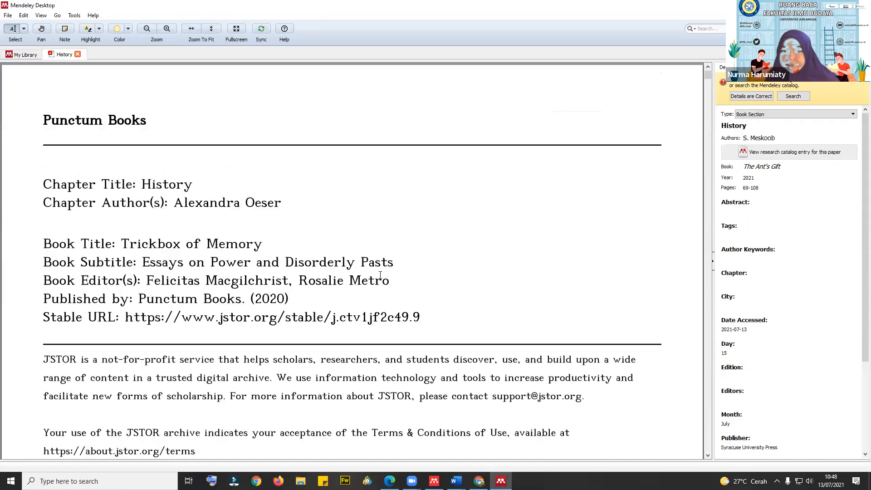
pyautogui.click(78, 54)
pyautogui.click(66, 64)
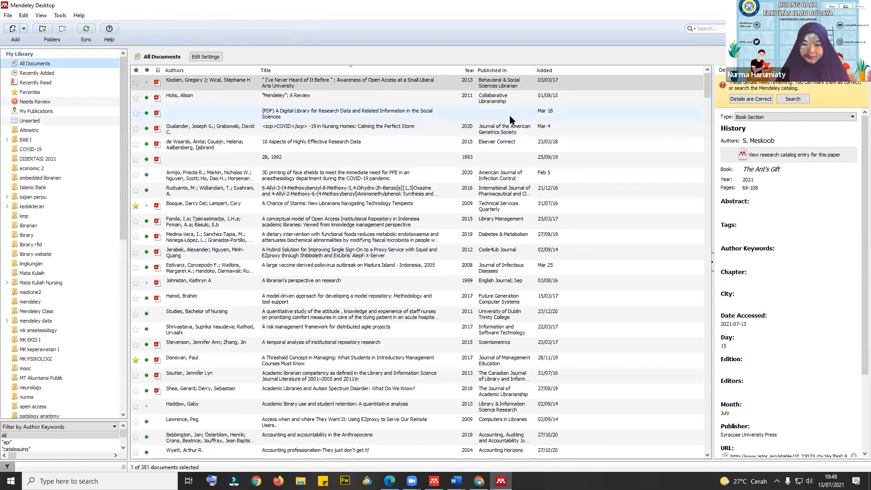
# - Switch to Chrome and close the two JSTOR PDF tabs
pyautogui.click(480, 481)
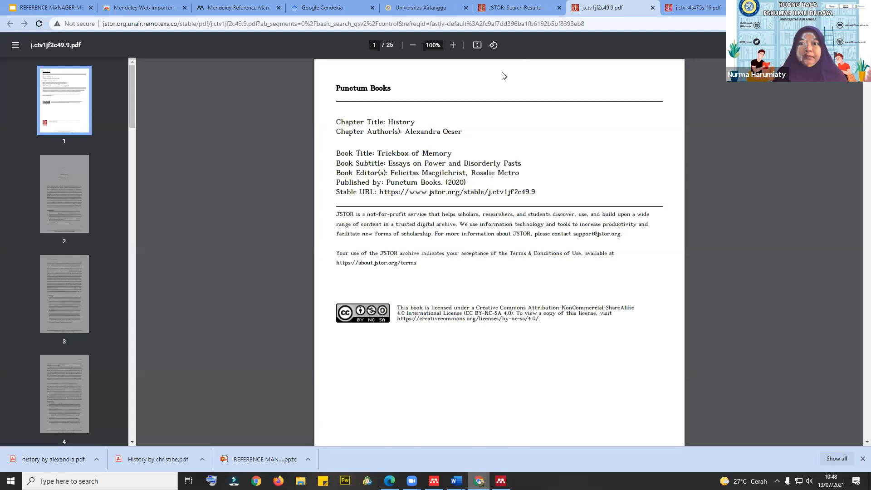
pyautogui.click(652, 8)
pyautogui.click(652, 8)
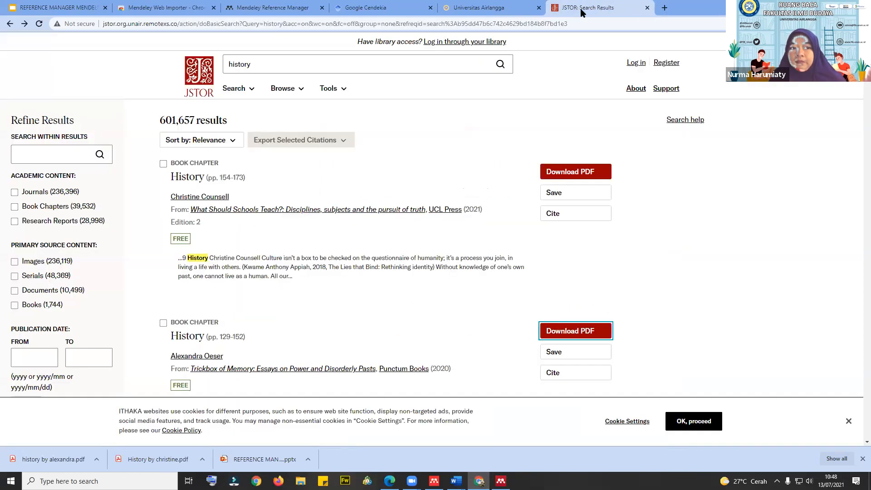
# - Search Google Scholar for "history of culture shock adalah" and launch Mendeley Web Importer on the results page
pyautogui.click(381, 7)
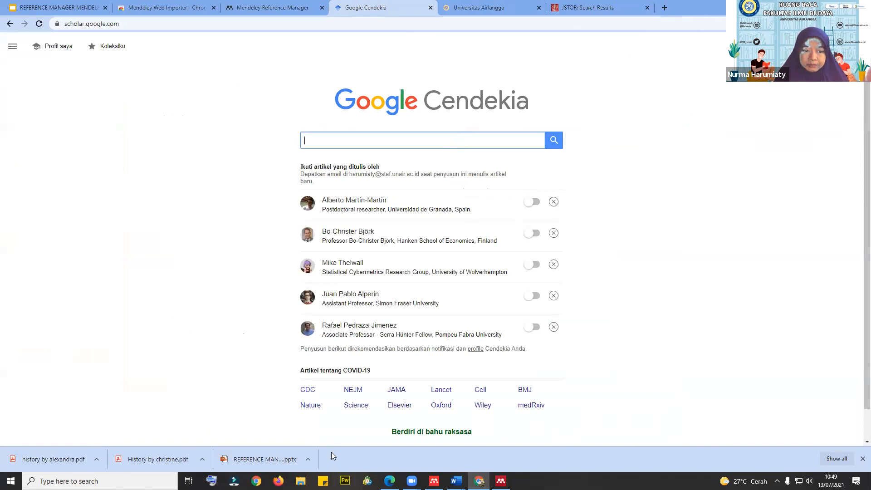
pyautogui.click(333, 139)
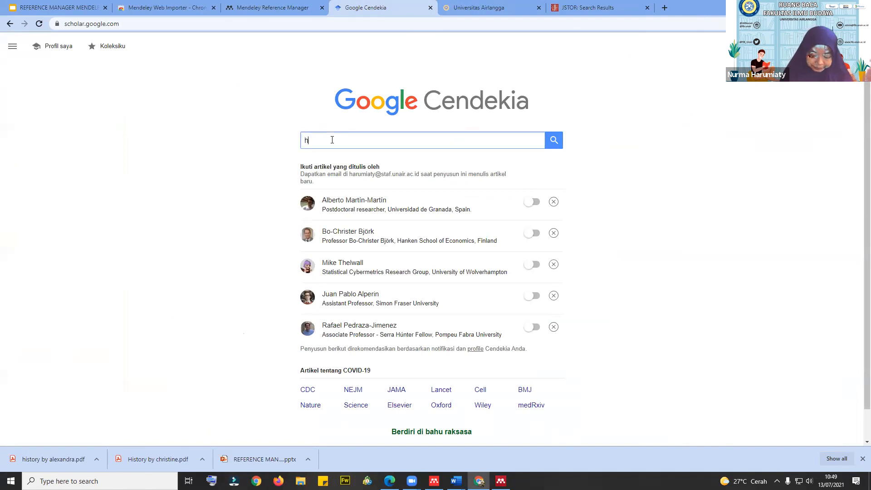
pyautogui.write('histor')
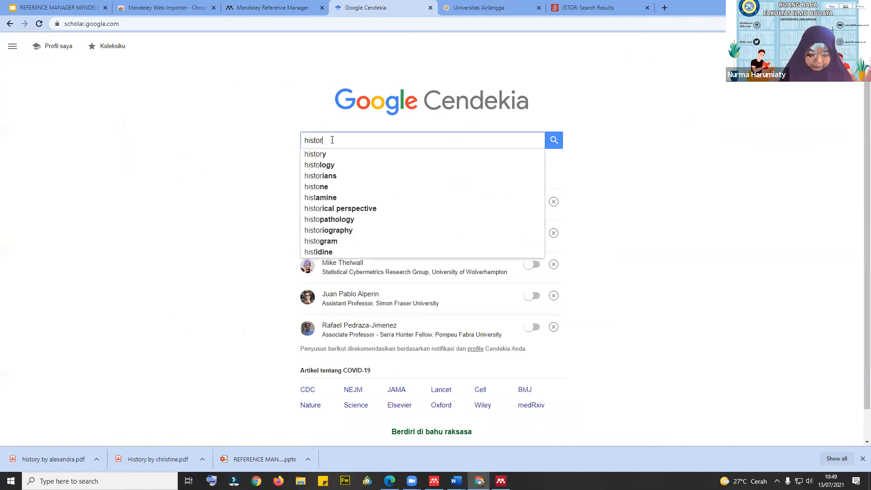
pyautogui.write('y of culture')
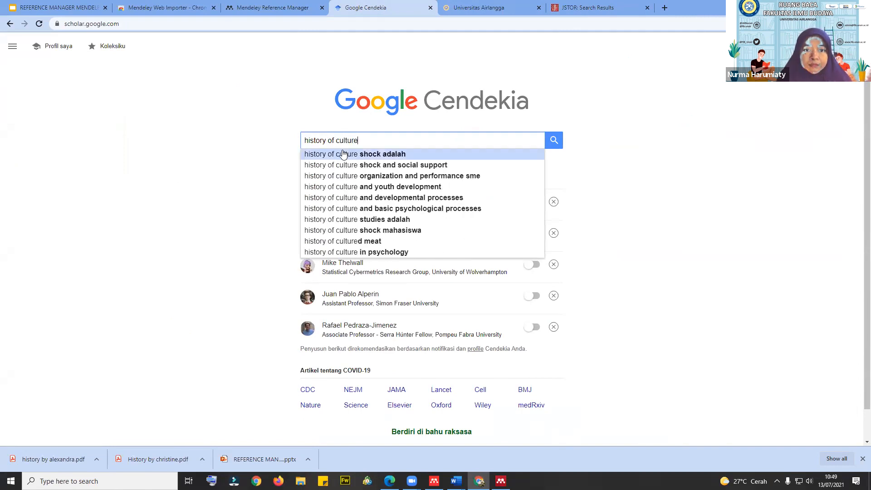
pyautogui.click(344, 154)
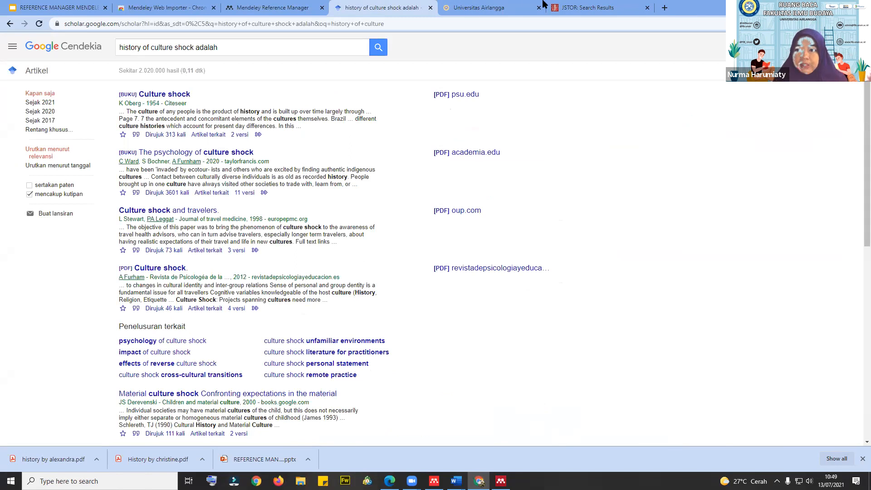
pyautogui.click(830, 23)
pyautogui.click(749, 90)
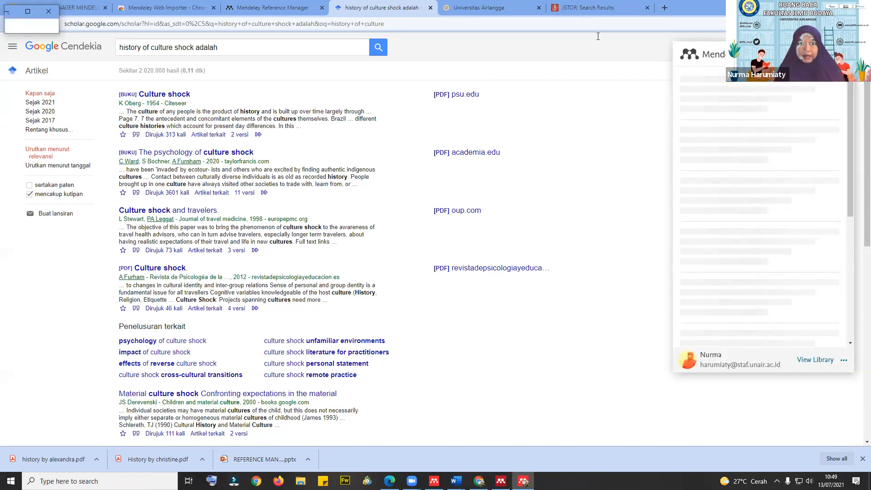
# - Review the A-Z database list on the Universitas Airlangga remote access page
pyautogui.click(505, 6)
pyautogui.scroll(4, 164, 227)
pyautogui.scroll(-4, 175, 296)
pyautogui.scroll(4, 177, 296)
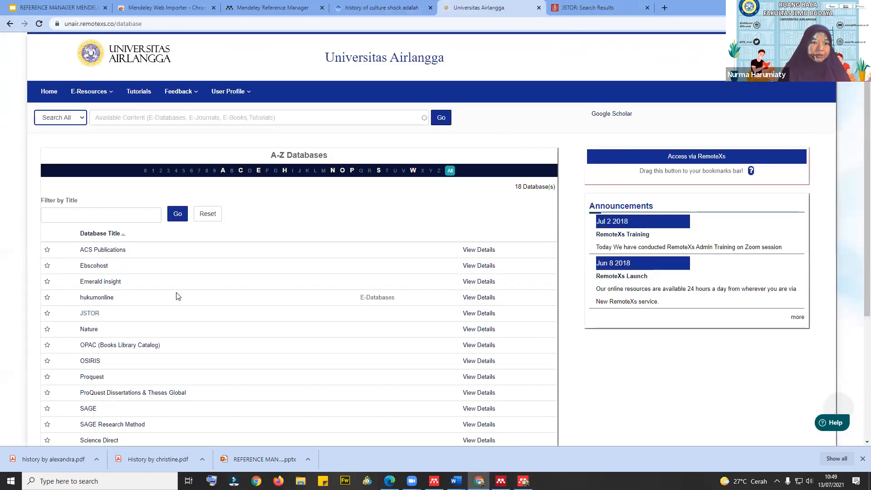
pyautogui.scroll(-4, 176, 296)
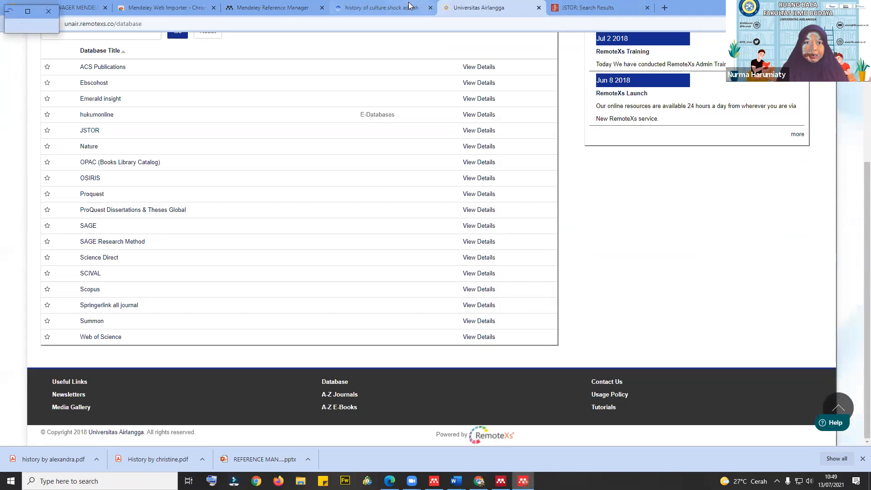
# - From the Google Scholar results, add the 1954 "Culture shock" and "Social difficulty in a foreign culture" references to the library with Web Importer
pyautogui.click(399, 8)
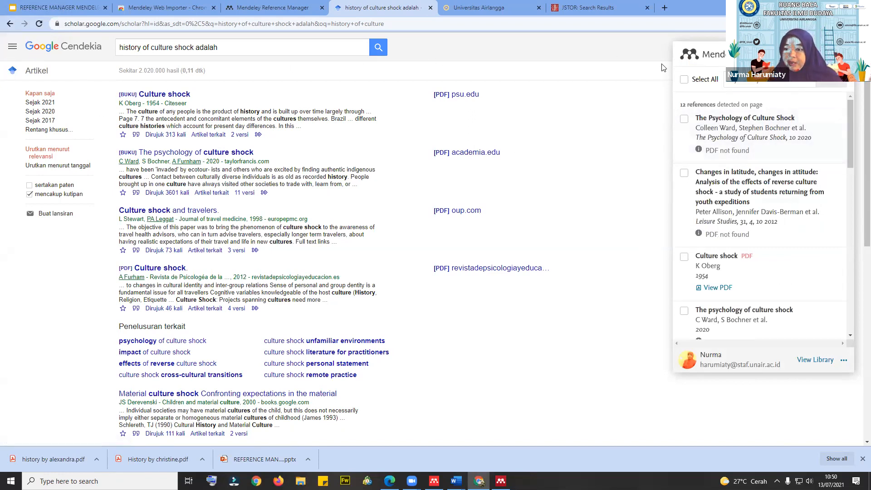
pyautogui.scroll(-10, 812, 154)
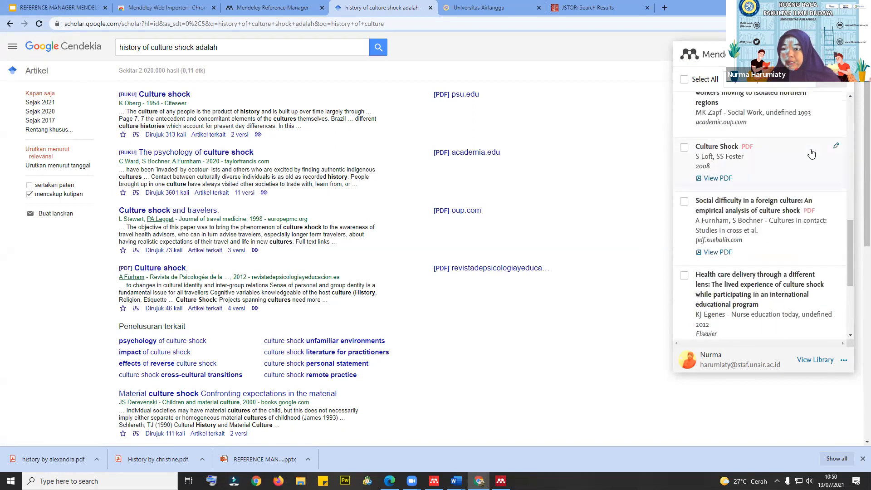
pyautogui.scroll(-5, 812, 154)
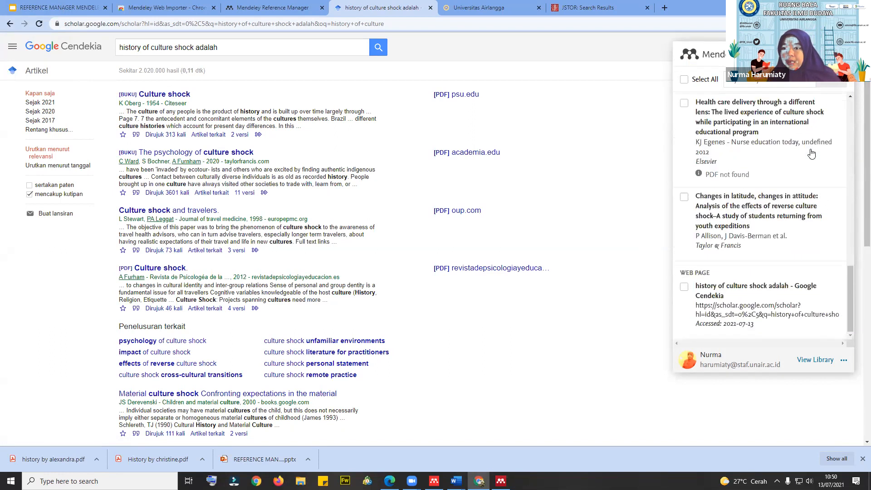
pyautogui.scroll(15, 692, 94)
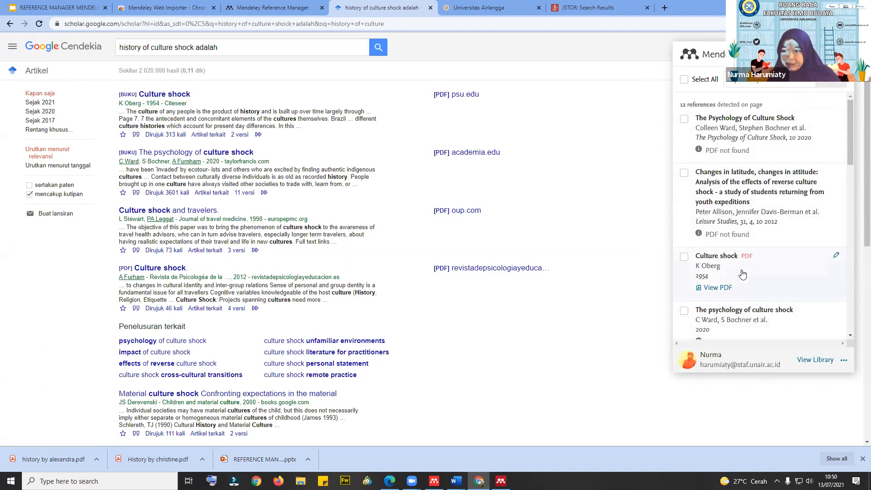
pyautogui.click(684, 259)
pyautogui.scroll(-5, 806, 253)
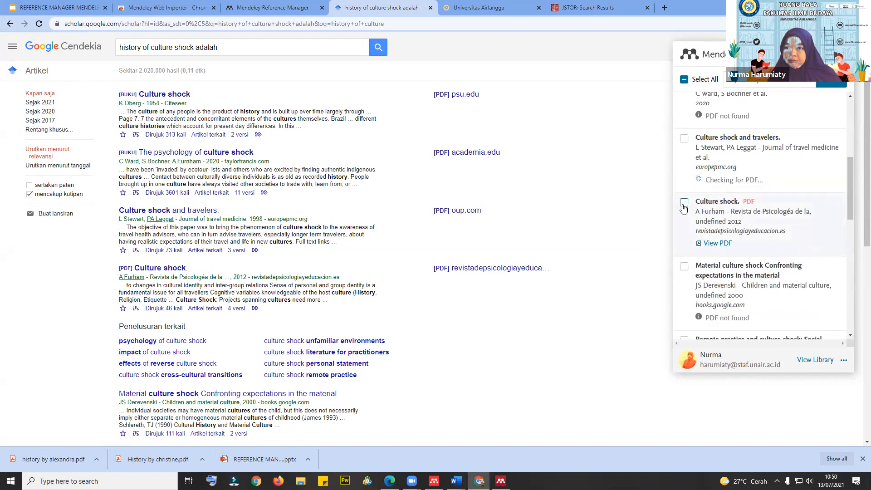
pyautogui.scroll(-5, 782, 236)
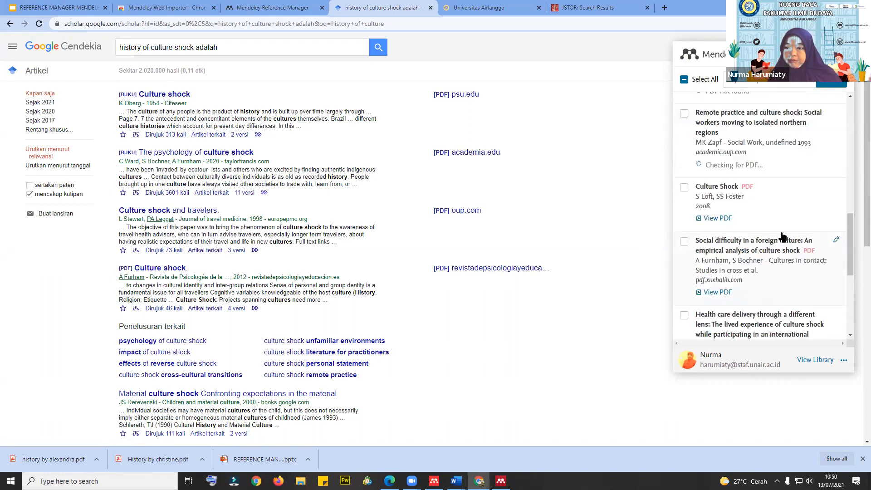
pyautogui.click(685, 245)
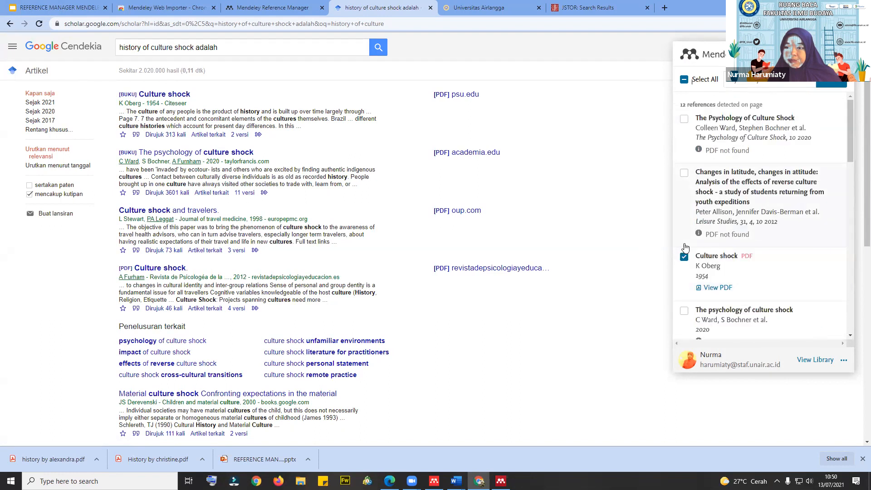
pyautogui.click(834, 82)
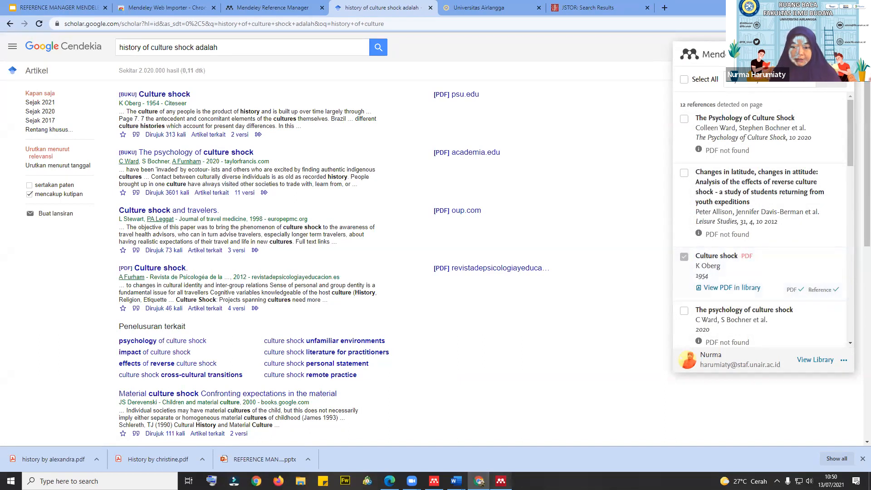
# - Switch to Mendeley Desktop and display the recently added documents
pyautogui.click(501, 481)
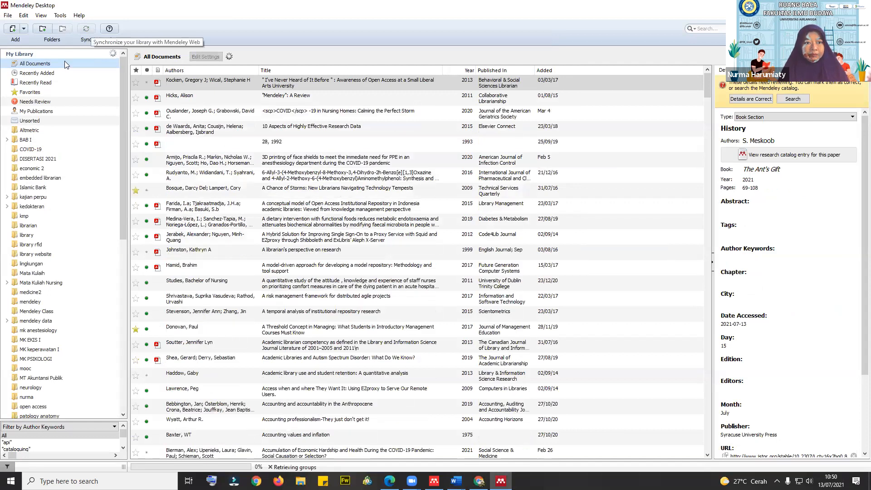
pyautogui.click(62, 75)
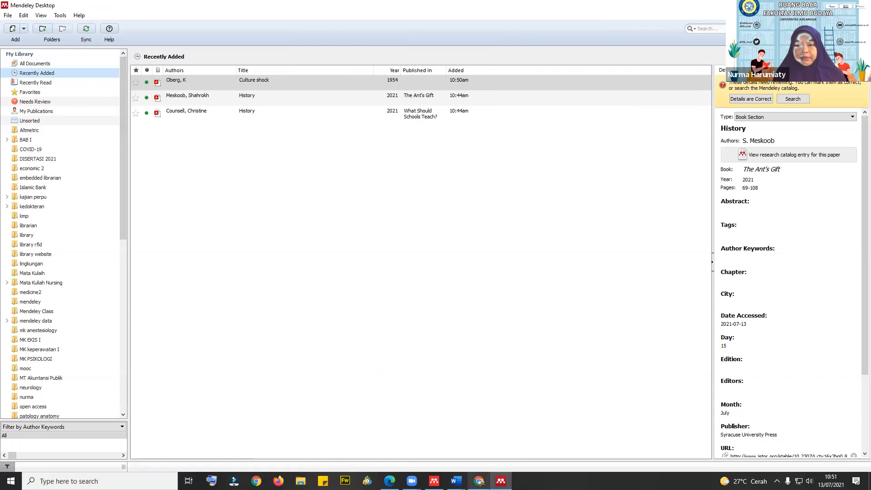
# - Switch back to Google Scholar in Chrome and review the full list of references detected by the Mendeley importer, including the web page entry
pyautogui.click(479, 481)
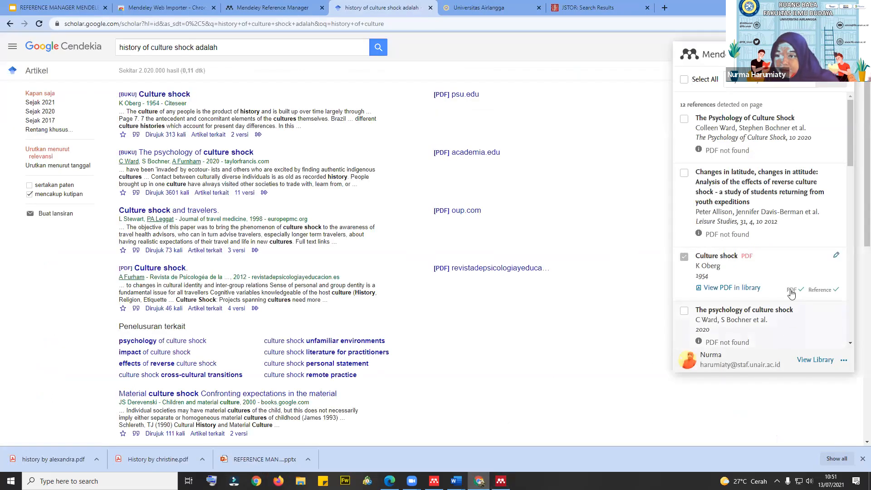
pyautogui.scroll(-5, 739, 278)
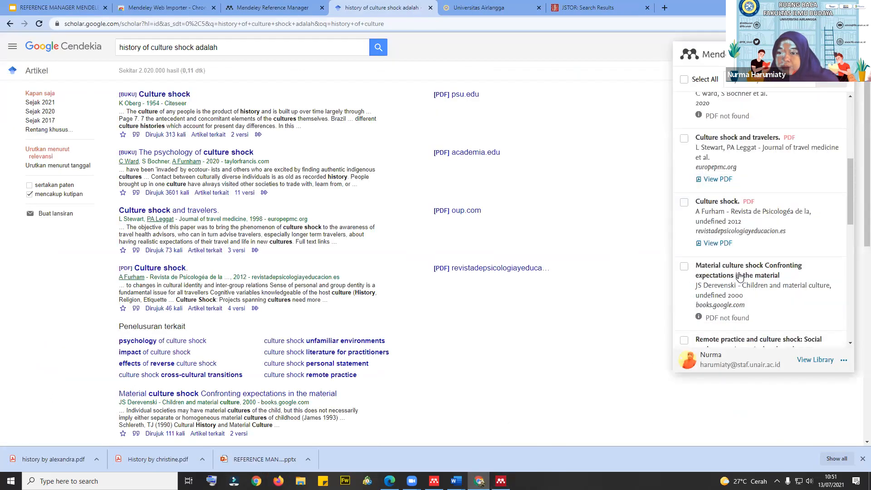
pyautogui.scroll(-9, 740, 276)
pyautogui.scroll(4, 739, 276)
pyautogui.scroll(-5, 739, 276)
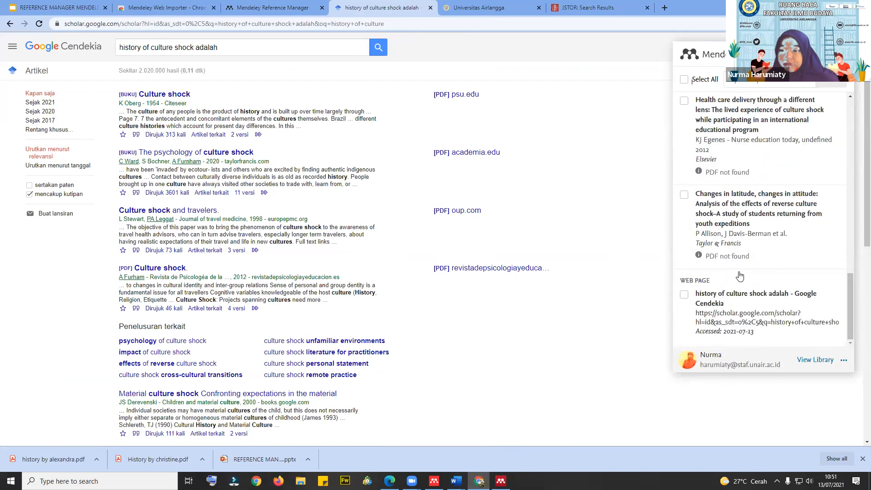
pyautogui.scroll(-3, 559, 410)
pyautogui.scroll(-5, 559, 410)
# - Switch to Mendeley Desktop, open the PDF of the Culture shock reference and examine its first page for bibliographic details
pyautogui.click(502, 480)
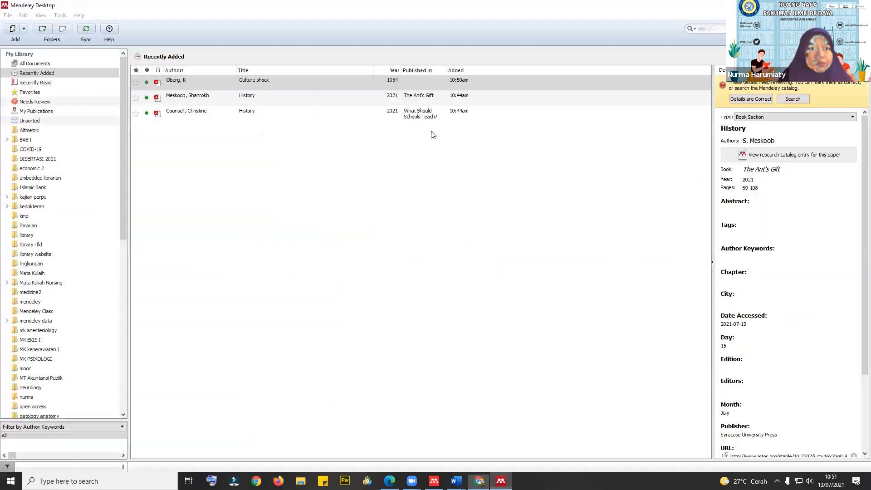
pyautogui.doubleClick(173, 84)
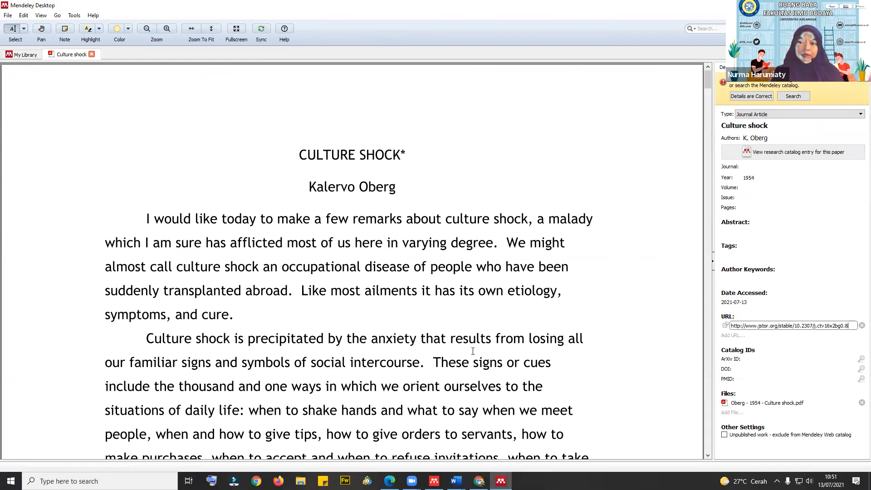
pyautogui.scroll(-3, 429, 270)
pyautogui.scroll(3, 428, 270)
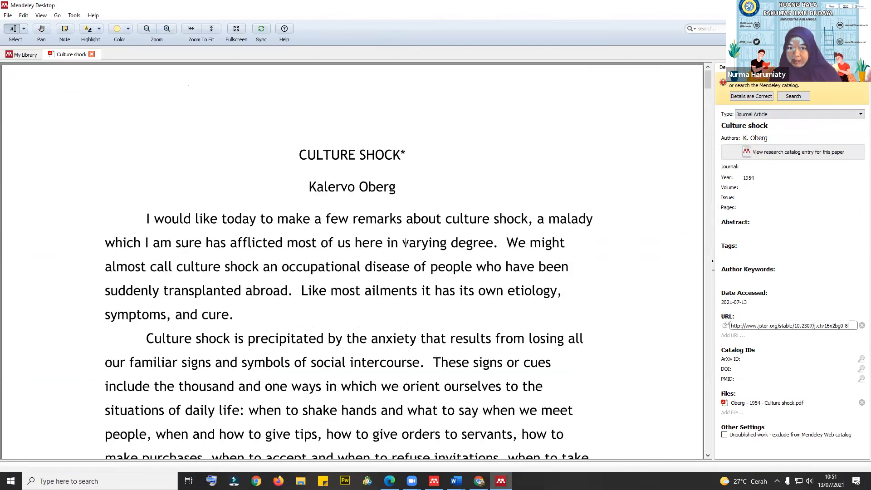
pyautogui.scroll(-5, 708, 339)
pyautogui.scroll(5, 709, 340)
pyautogui.scroll(-10, 436, 226)
pyautogui.scroll(10, 438, 226)
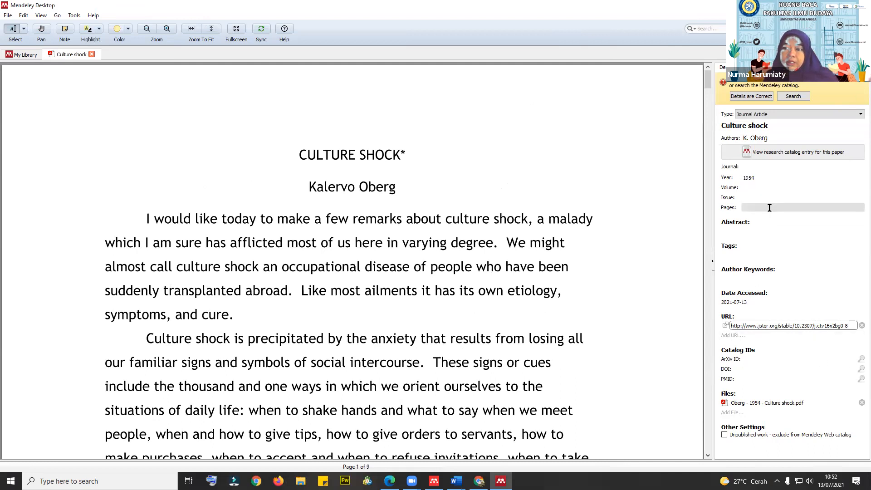
pyautogui.scroll(-15, 426, 256)
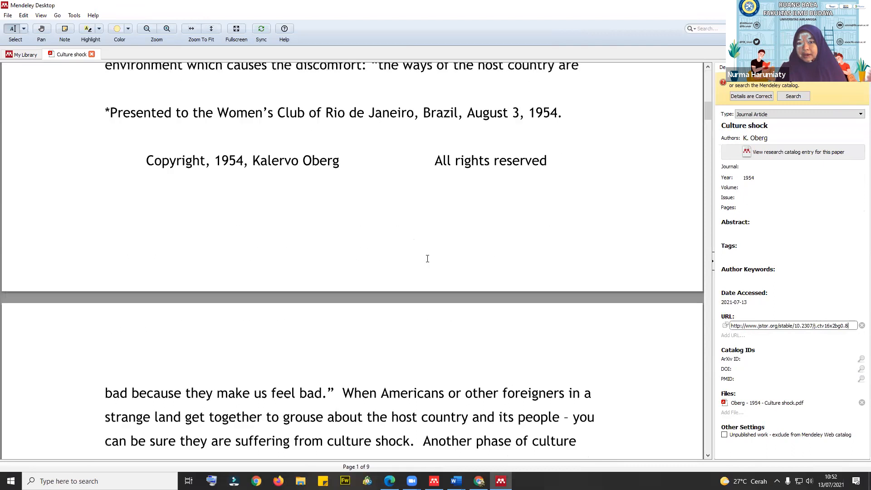
pyautogui.scroll(8, 426, 257)
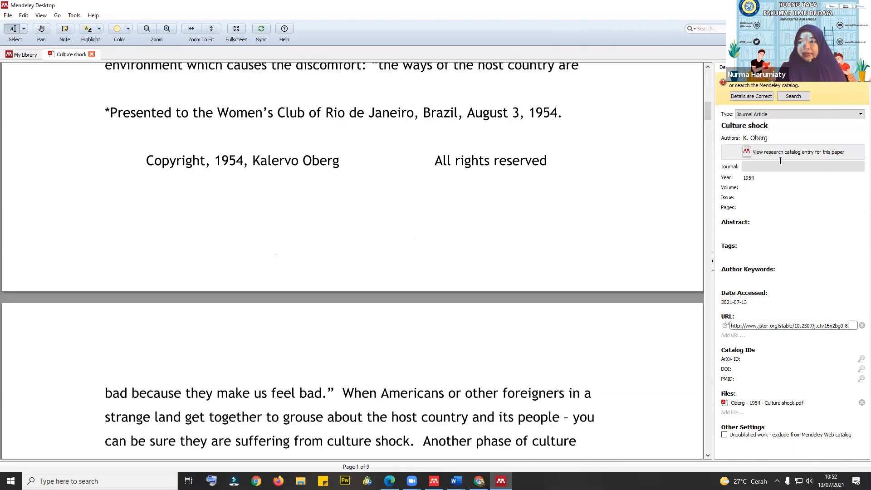
pyautogui.scroll(7, 493, 247)
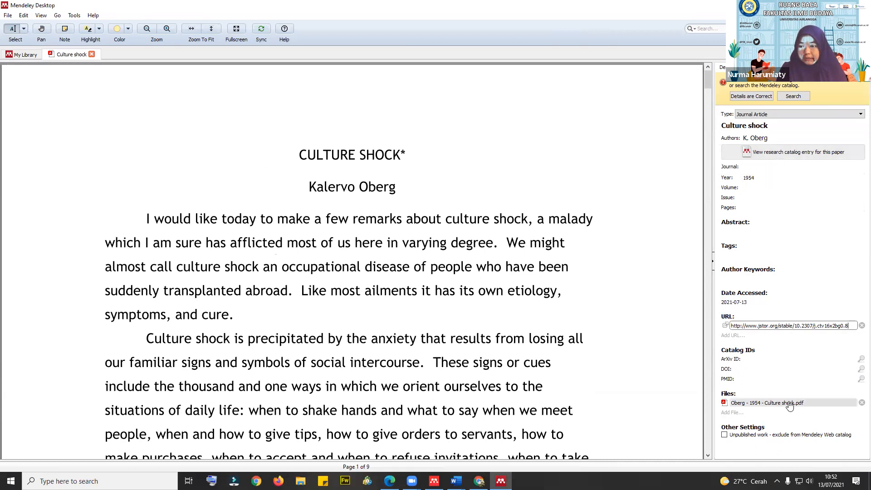
# - Check the Culture shock entry's URL field, browse the first two PDF pages for missing details and return to the library
pyautogui.click(810, 329)
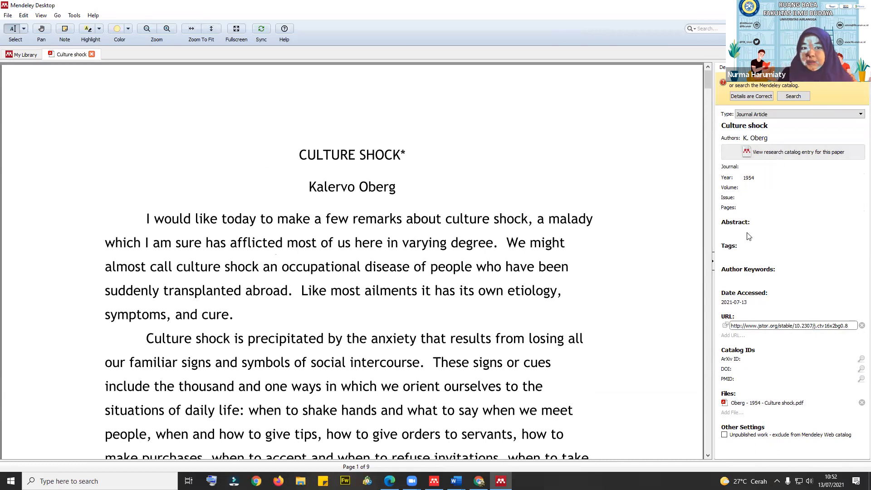
pyautogui.scroll(-10, 551, 266)
pyautogui.scroll(10, 551, 266)
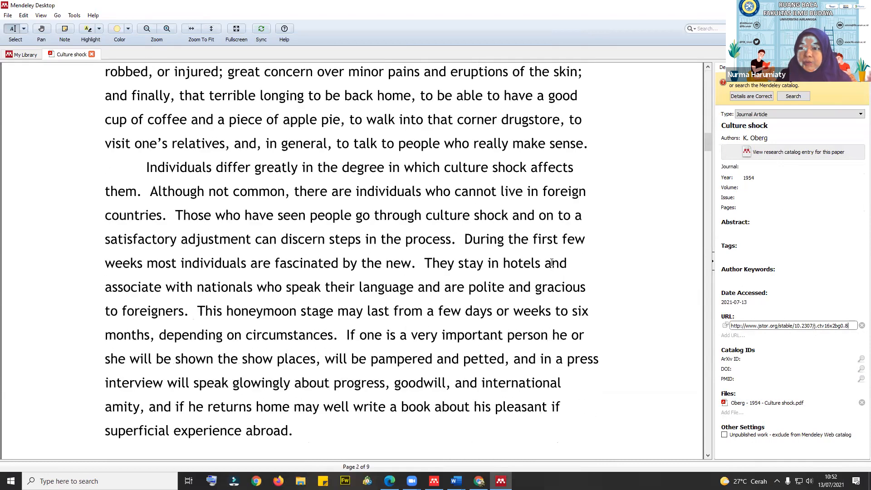
pyautogui.scroll(-20, 482, 211)
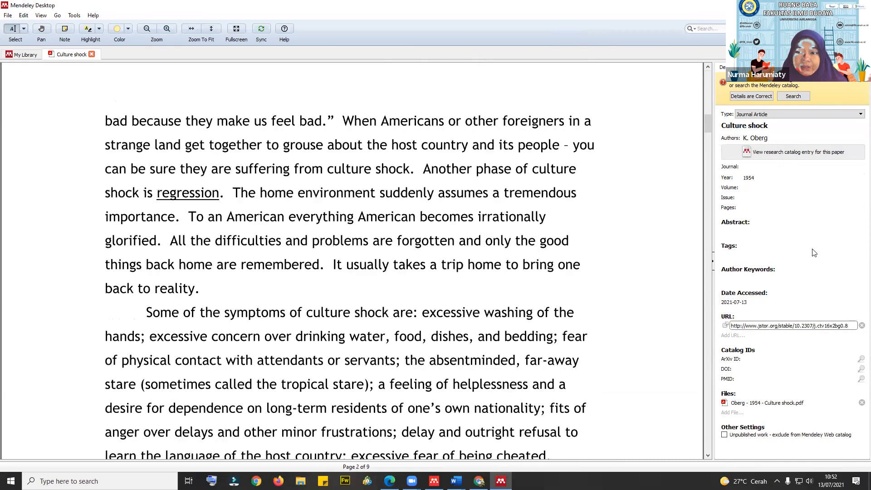
pyautogui.scroll(5, 358, 213)
pyautogui.scroll(15, 358, 212)
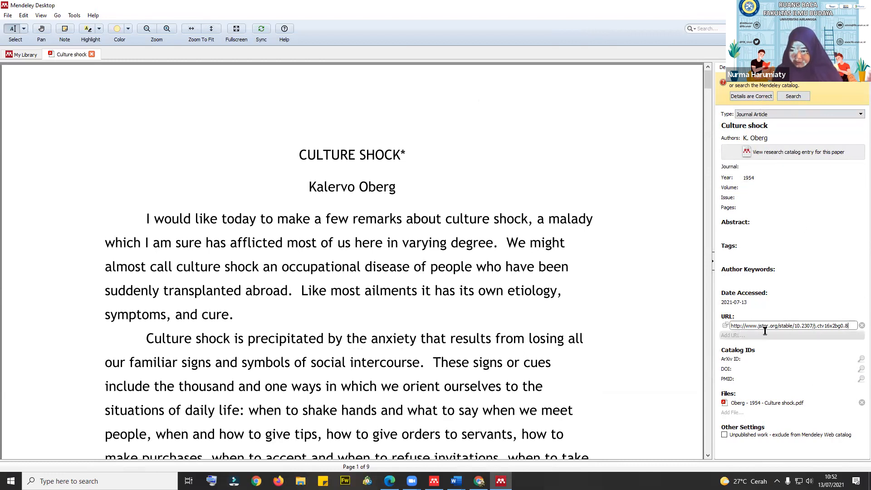
pyautogui.click(21, 55)
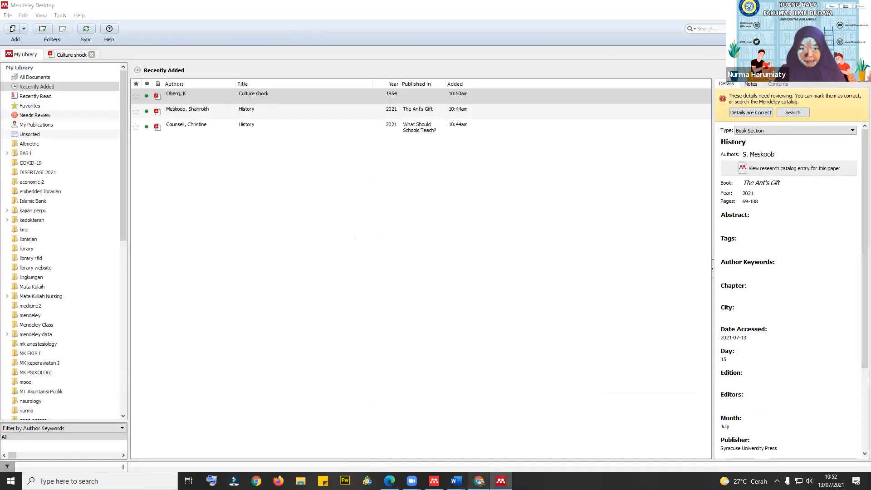
# - Switch to Chrome and open Science Direct from the Universitas Airlangga database list, closing the separately opened Ebscohost page
pyautogui.click(479, 481)
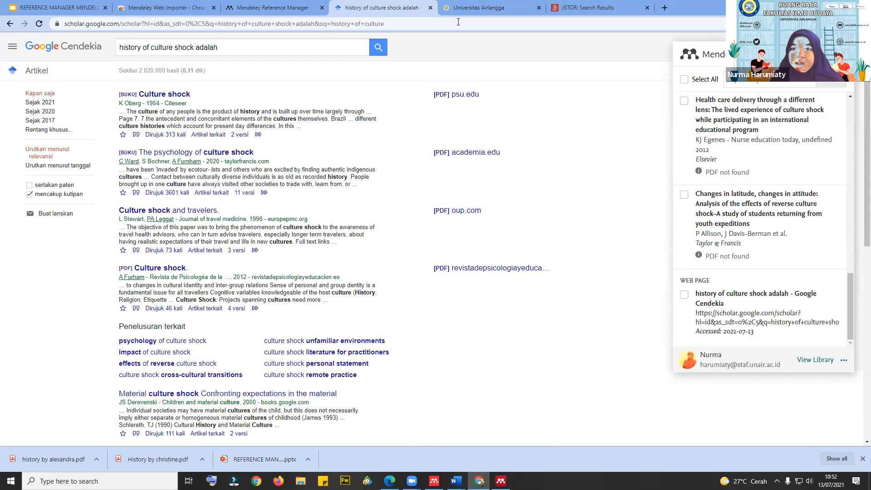
pyautogui.click(469, 8)
pyautogui.scroll(4, 131, 238)
pyautogui.scroll(-4, 131, 237)
pyautogui.scroll(-1, 132, 236)
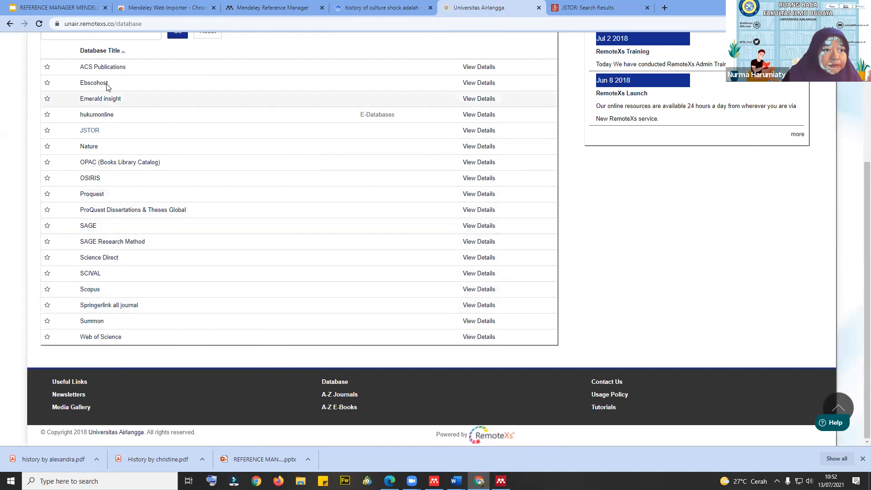
pyautogui.click(93, 83)
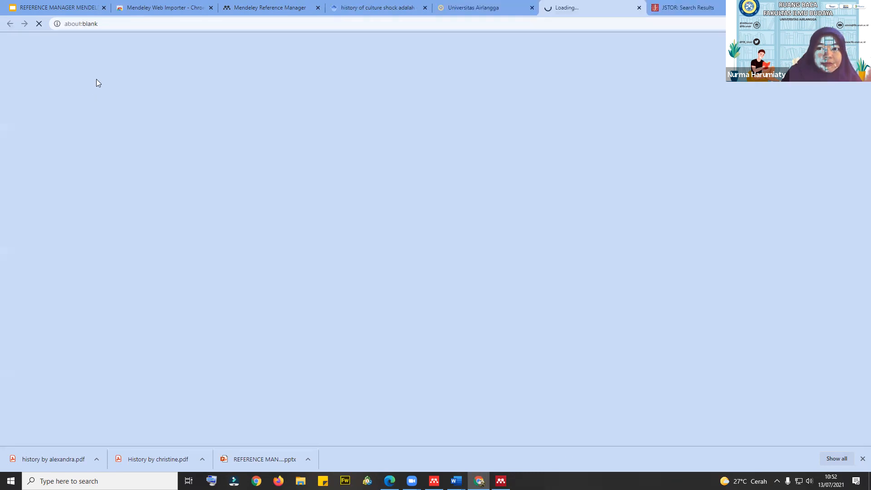
pyautogui.click(469, 6)
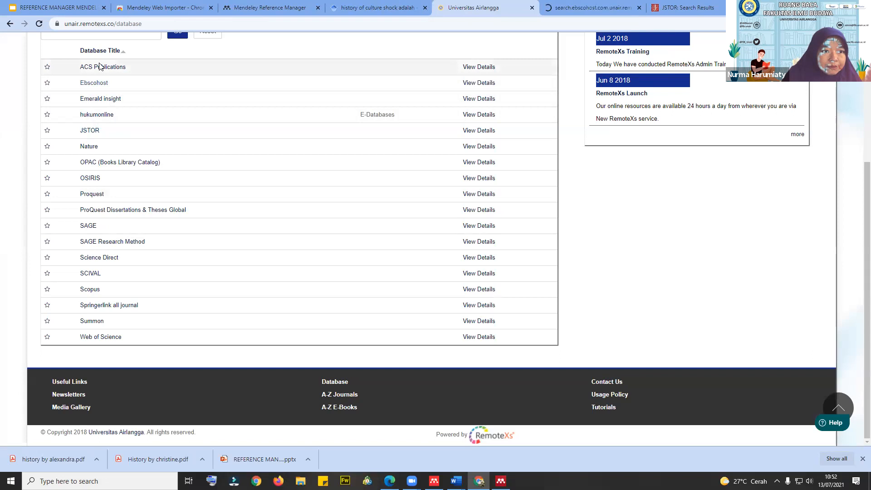
pyautogui.click(89, 258)
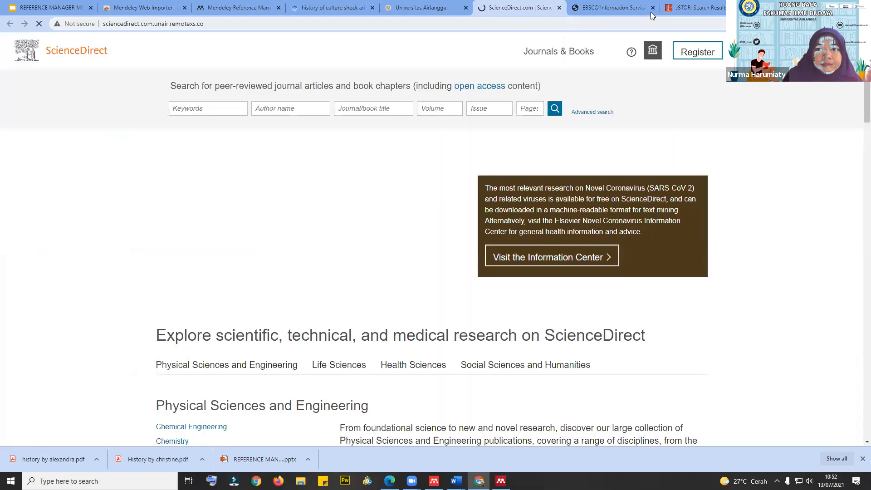
pyautogui.click(652, 8)
# - Search ScienceDirect for the keywords "history of culture shock"
pyautogui.click(223, 109)
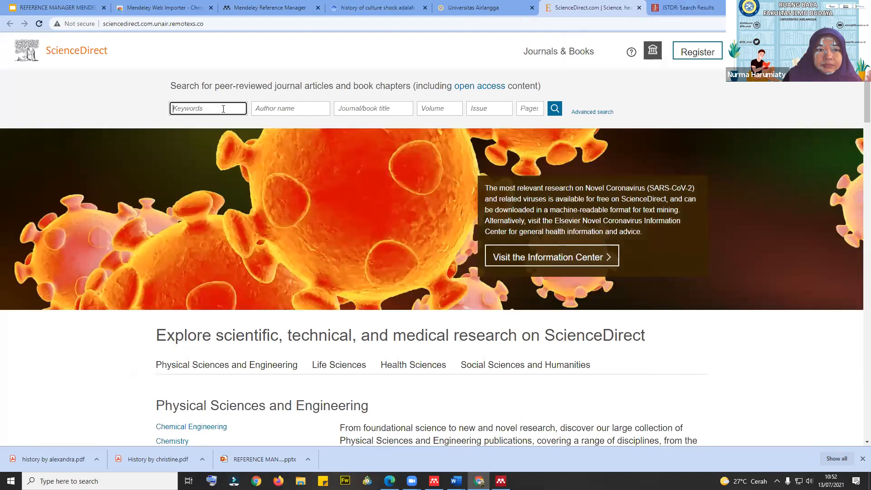
pyautogui.write('history of cult')
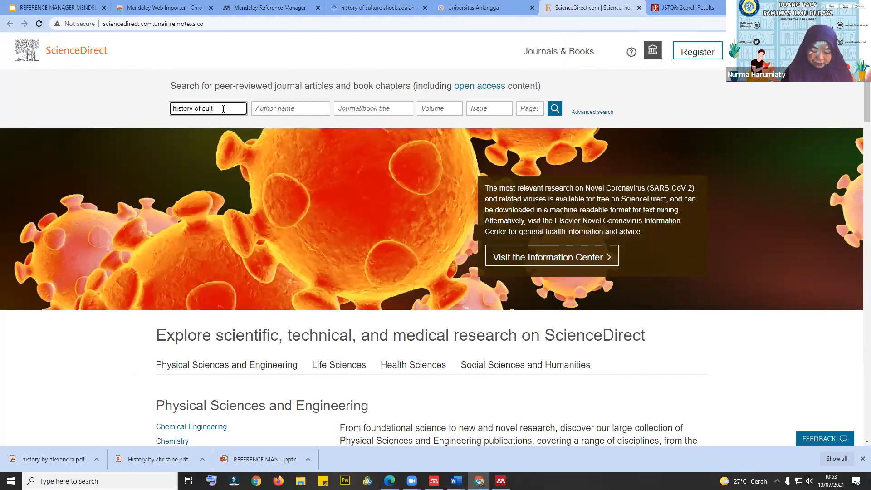
pyautogui.write('ure shock')
pyautogui.press('Return')
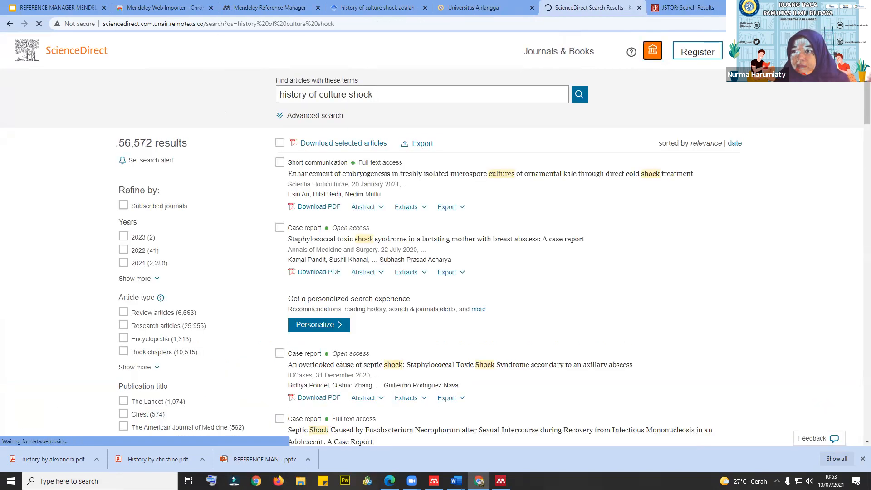
# - Open the Mendeley Web Importer on the results and select the Staphylococcal toxic shock syndrome and overlooked septic shock case references
pyautogui.click(832, 24)
pyautogui.click(769, 88)
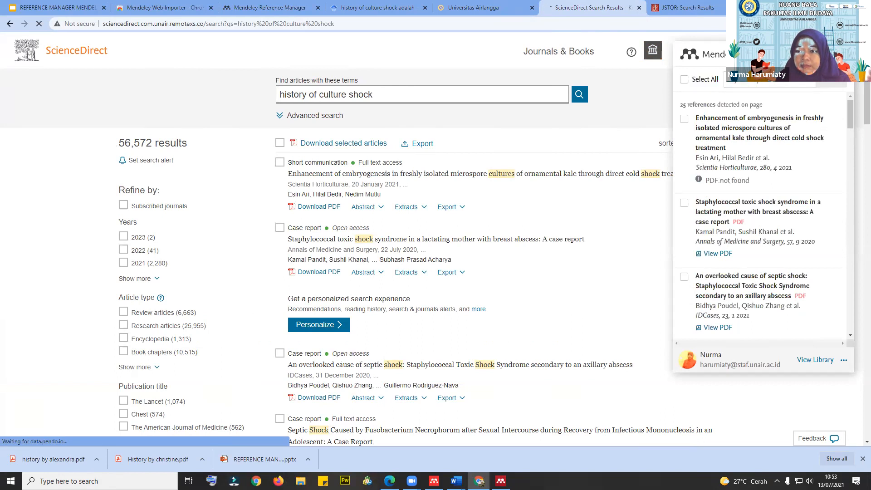
pyautogui.click(684, 202)
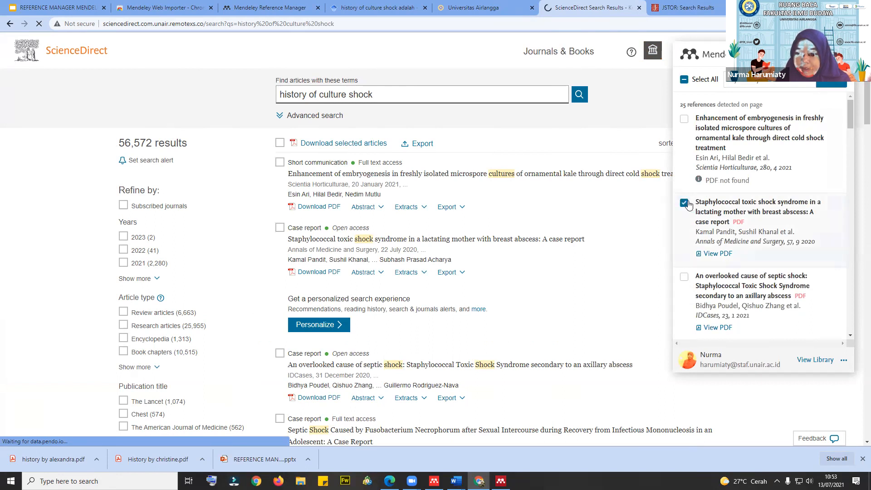
pyautogui.click(684, 278)
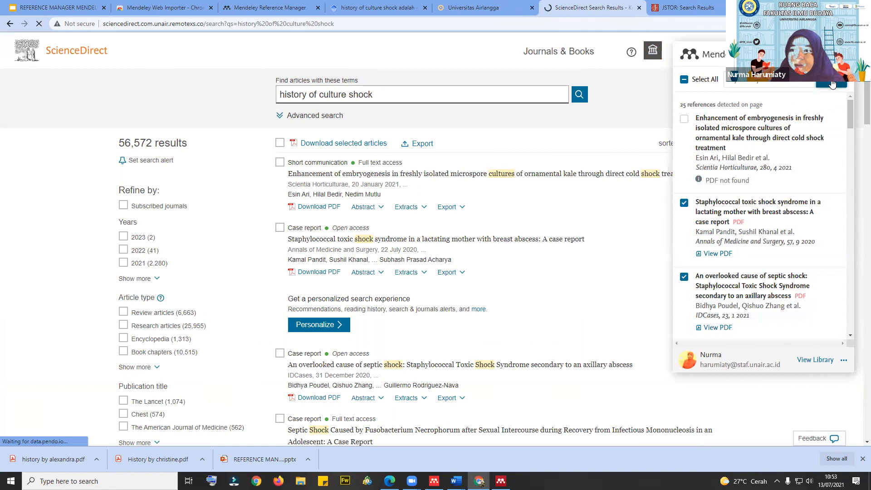
# - Find the collection "skripsi bab 2" by searching for "skripsi" and add the two selected references to it
pyautogui.click(806, 84)
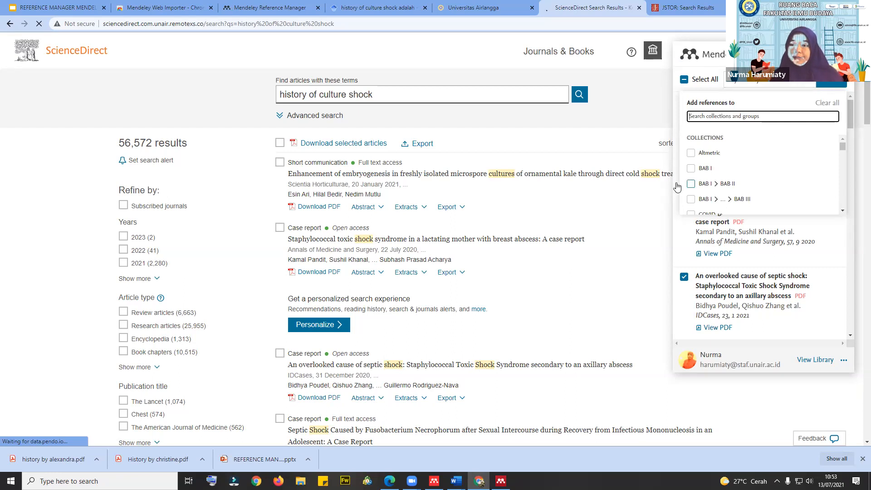
pyautogui.scroll(-5, 794, 154)
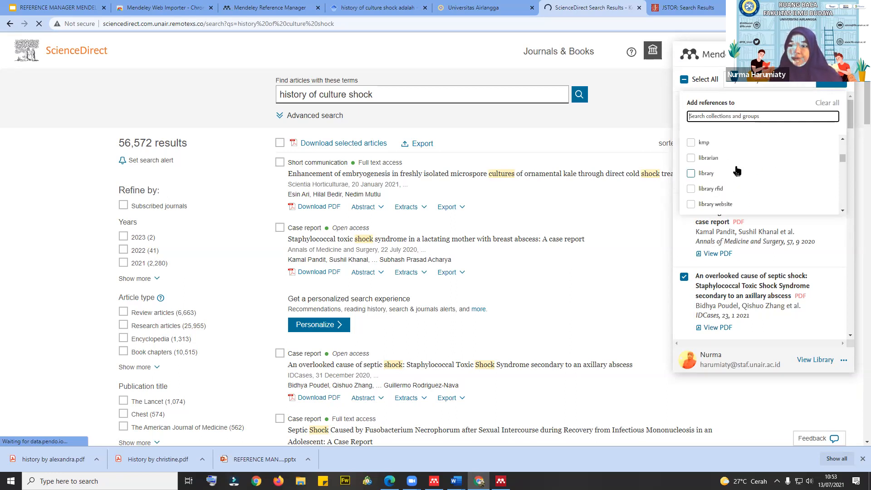
pyautogui.scroll(-3, 704, 176)
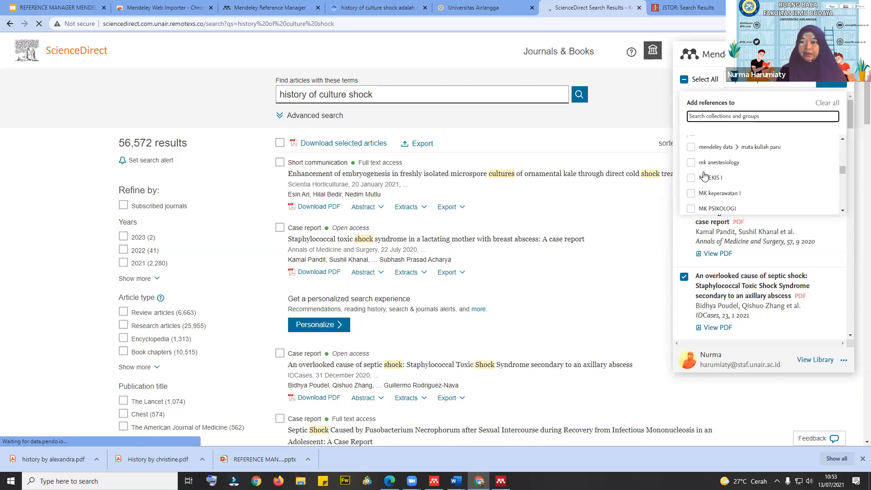
pyautogui.write('skripsi')
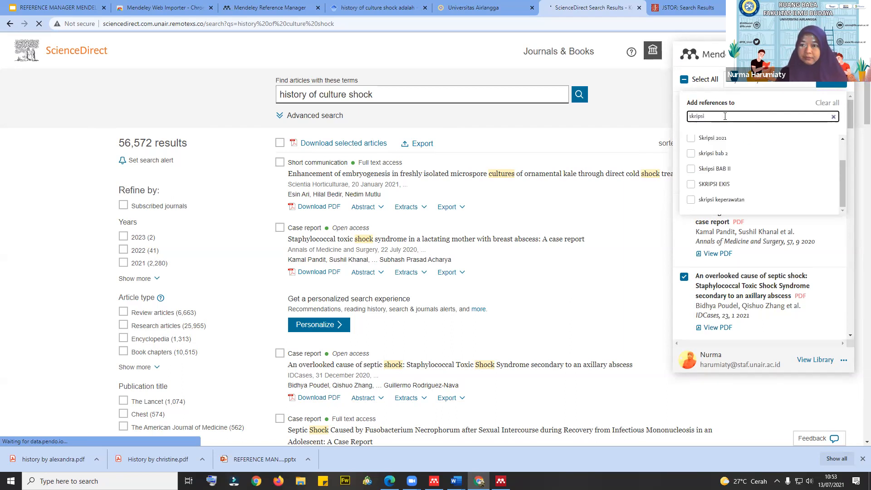
pyautogui.click(691, 154)
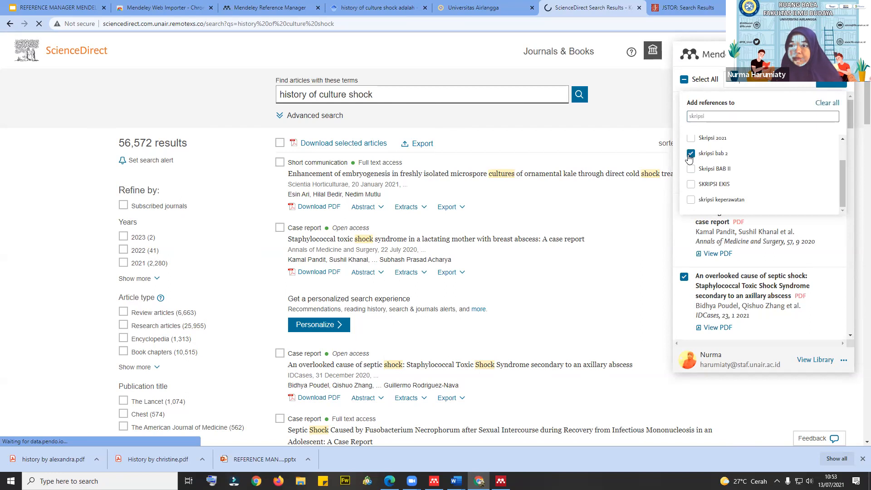
pyautogui.click(830, 83)
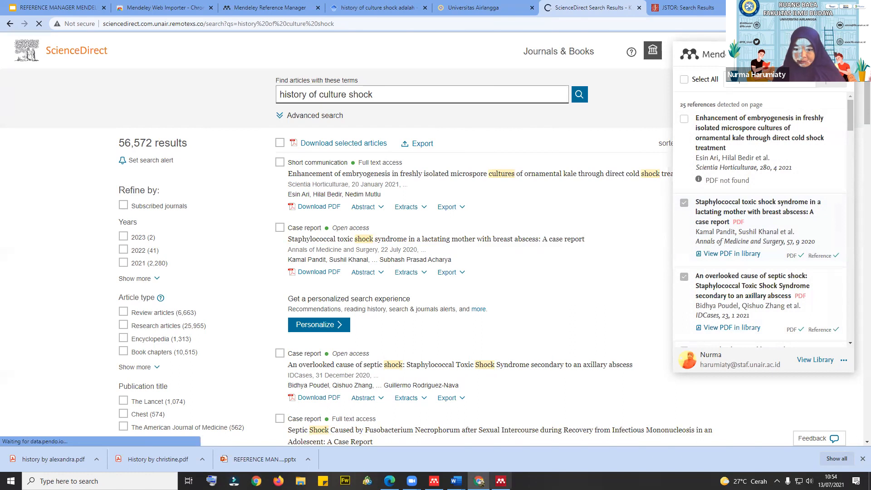
# - Switch to Mendeley Desktop and sync the library to bring in the two newly imported references and their files
pyautogui.click(501, 481)
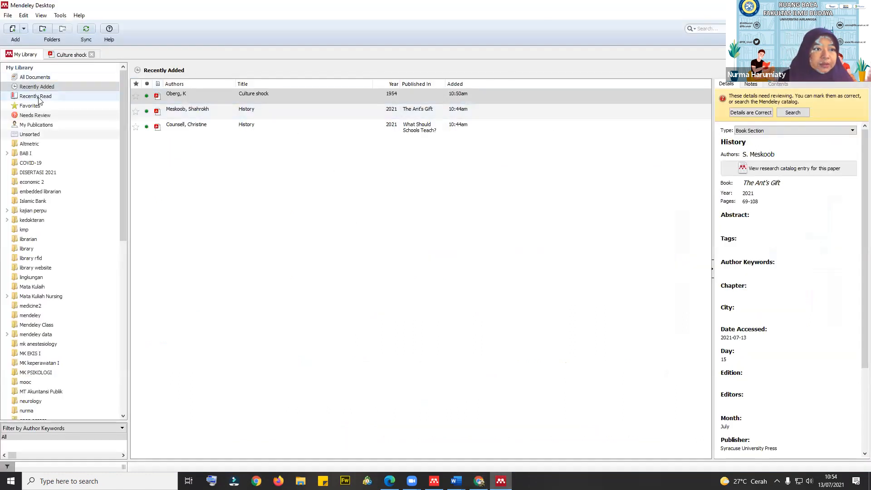
pyautogui.click(85, 30)
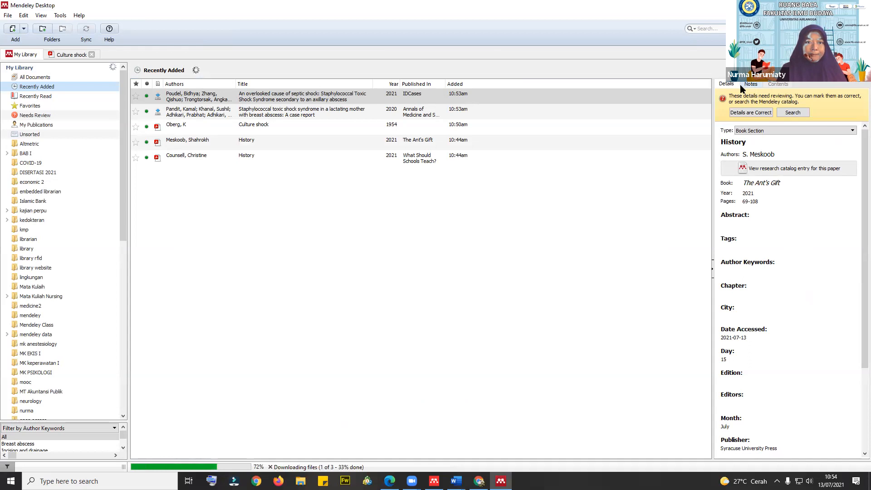
pyautogui.click(165, 103)
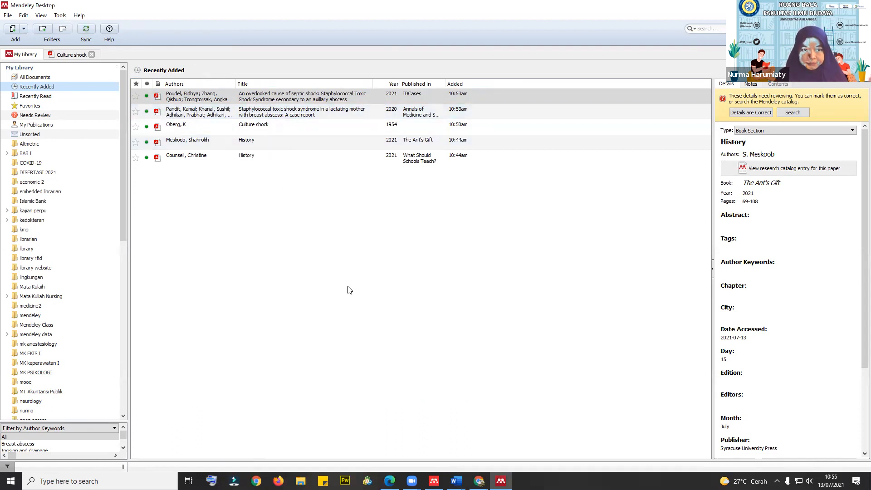
pyautogui.click(284, 217)
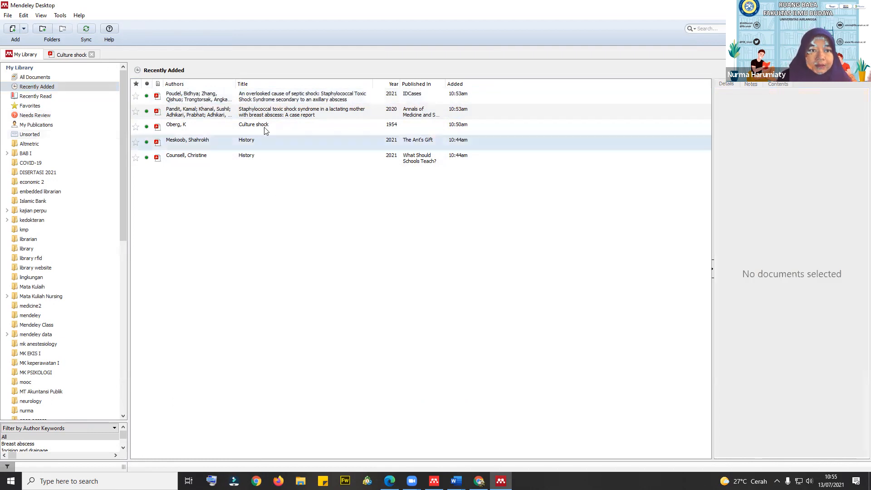
# - Open the PDF of "An overlooked cause of septic shock" and complete its missing reference details with a DOI lookup
pyautogui.doubleClick(183, 99)
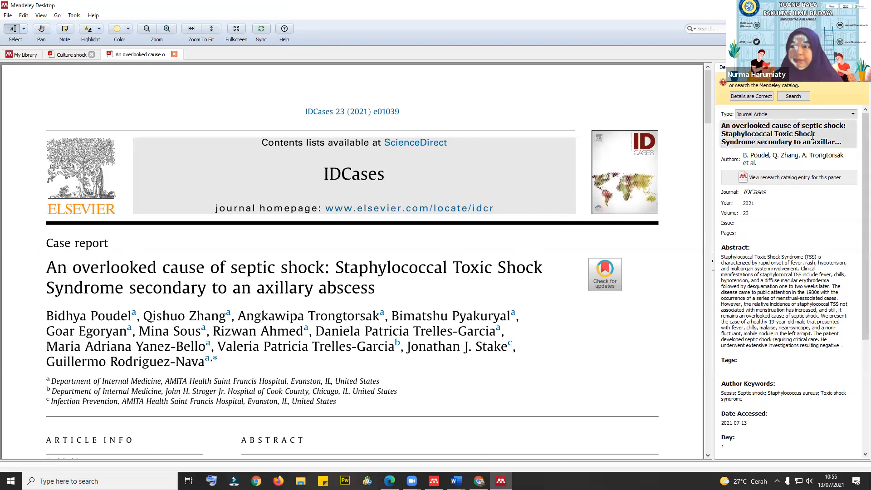
pyautogui.scroll(-3, 784, 227)
pyautogui.scroll(3, 784, 227)
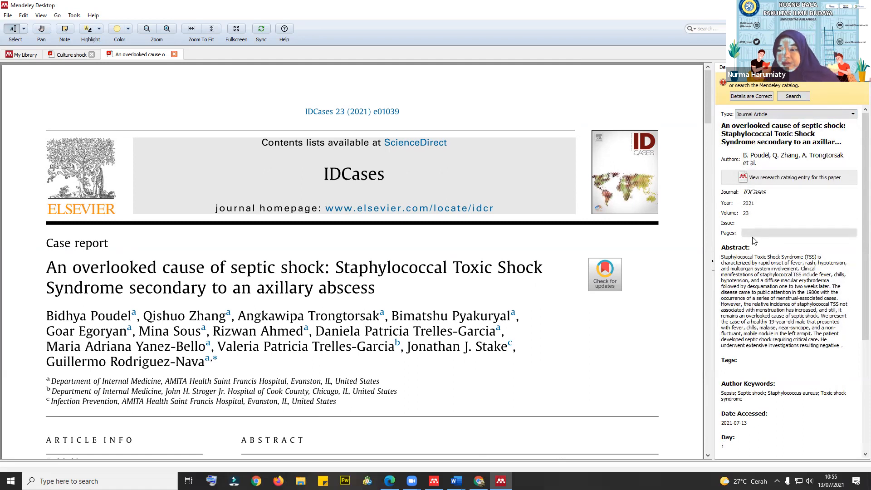
pyautogui.scroll(-3, 763, 297)
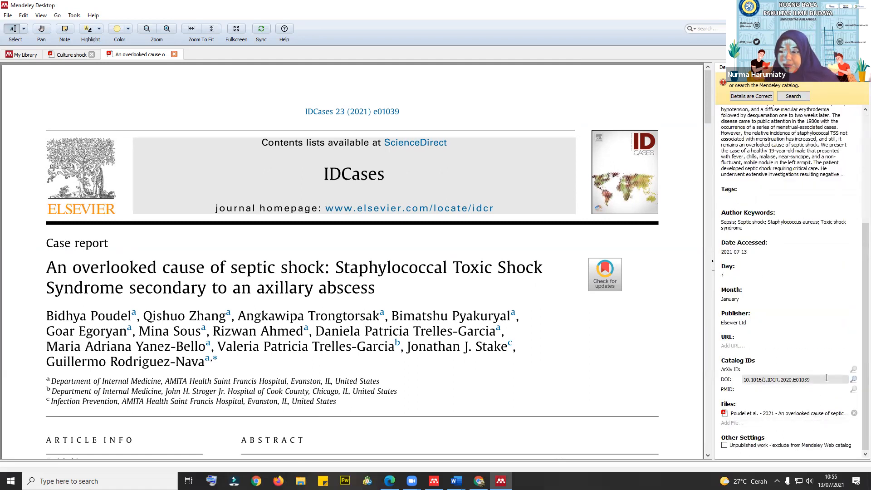
pyautogui.scroll(3, 840, 247)
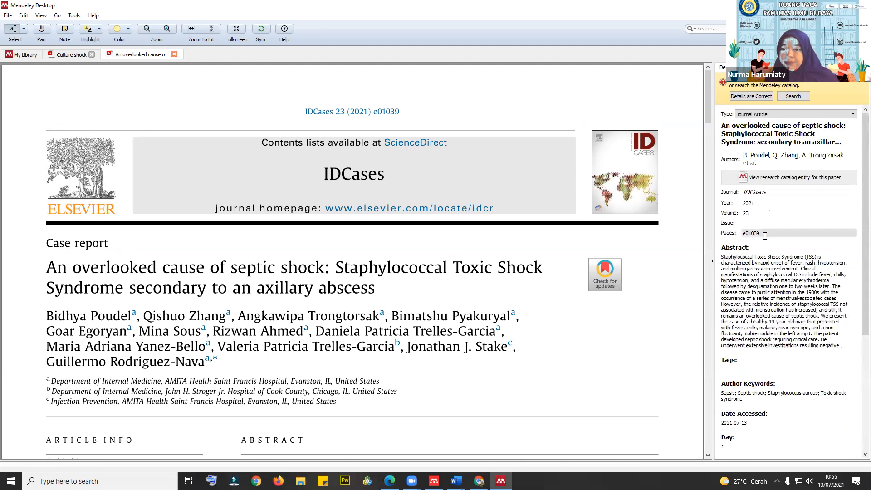
pyautogui.scroll(-5, 832, 271)
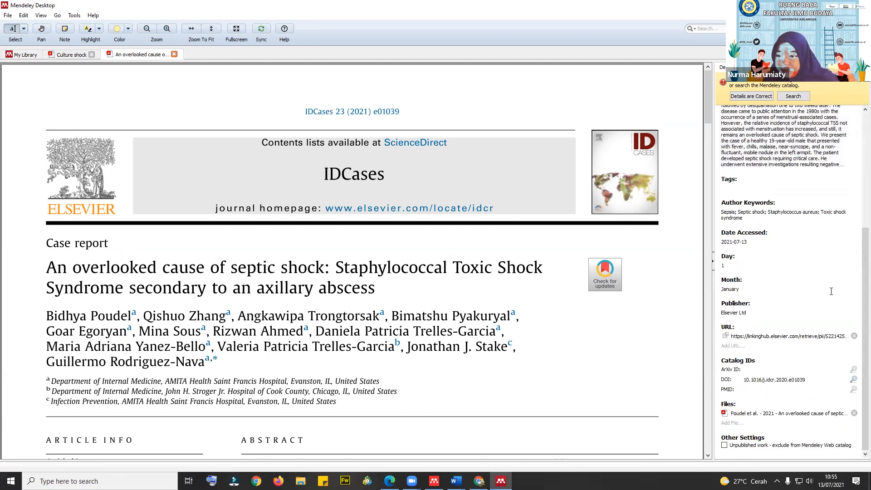
pyautogui.click(854, 380)
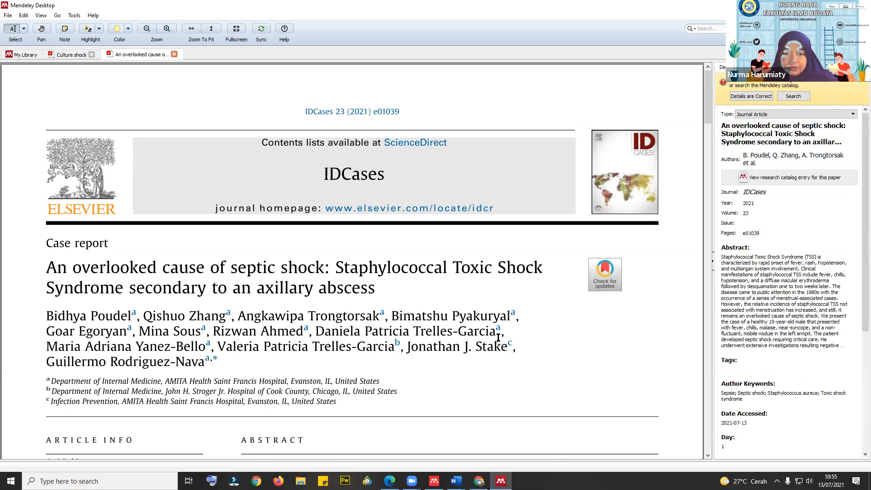
# - Check the septic shock article's PDF for page numbers and clear the Pages field in its reference details
pyautogui.scroll(-15, 543, 326)
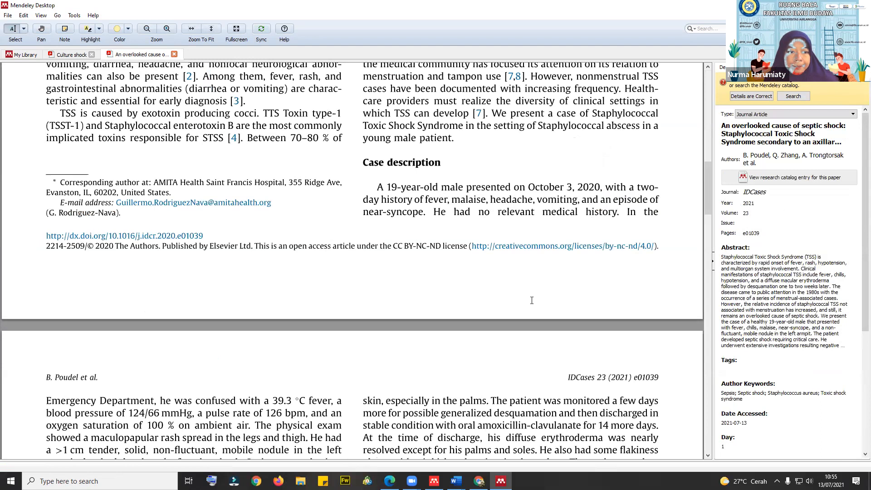
pyautogui.scroll(15, 532, 300)
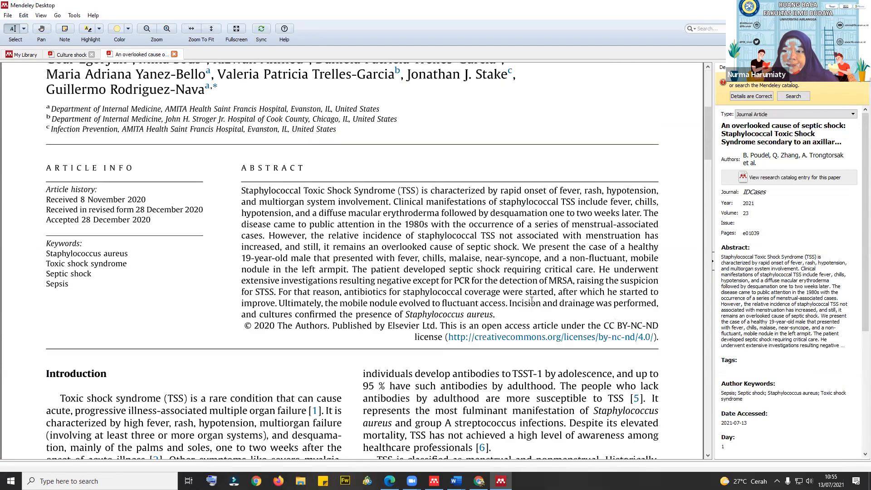
pyautogui.scroll(3, 532, 301)
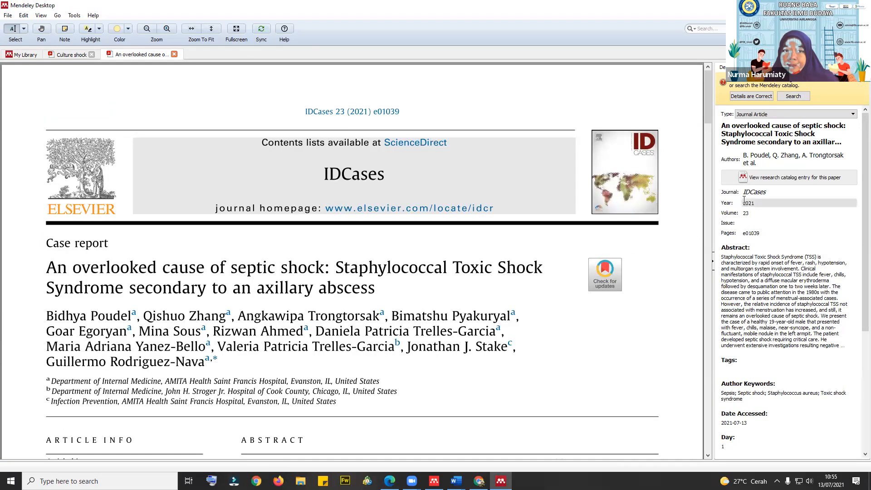
pyautogui.click(777, 234)
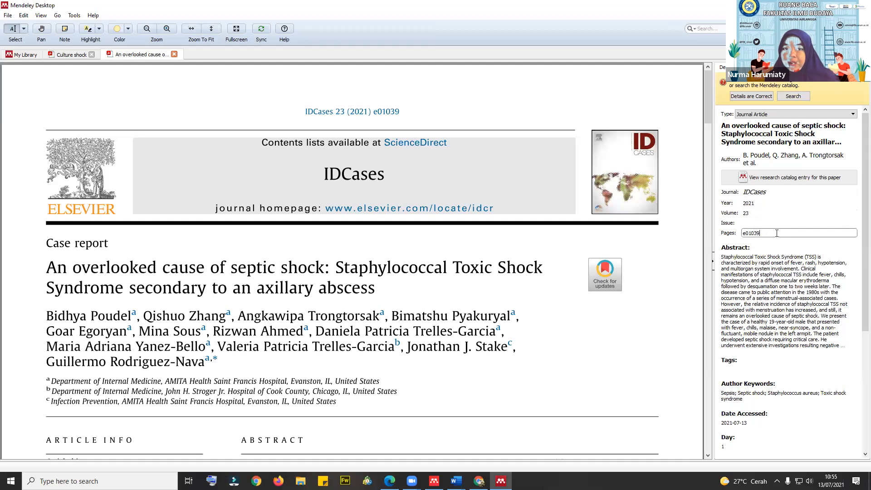
pyautogui.moveTo(767, 233); pyautogui.dragTo(733, 245)
pyautogui.press('BackSpace')
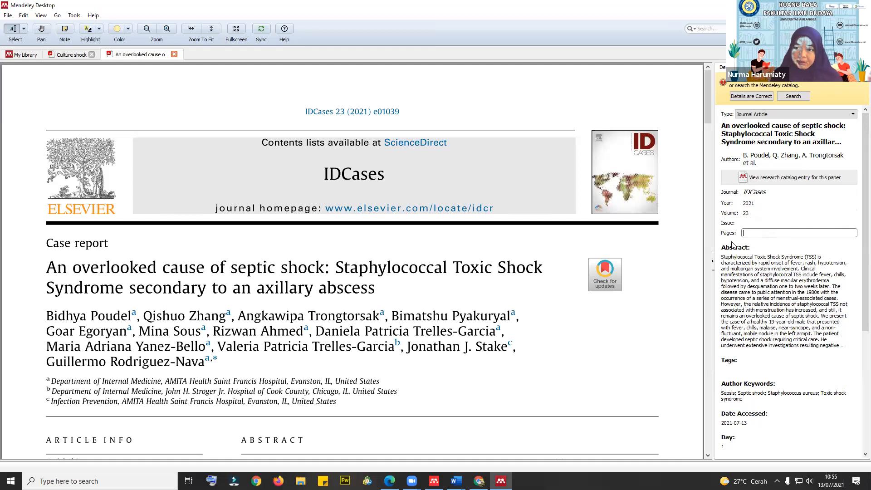
# - Copy 2214-2509 from the article's first-page footer into the Pages field and check the PDF for an issue number
pyautogui.scroll(-10, 492, 262)
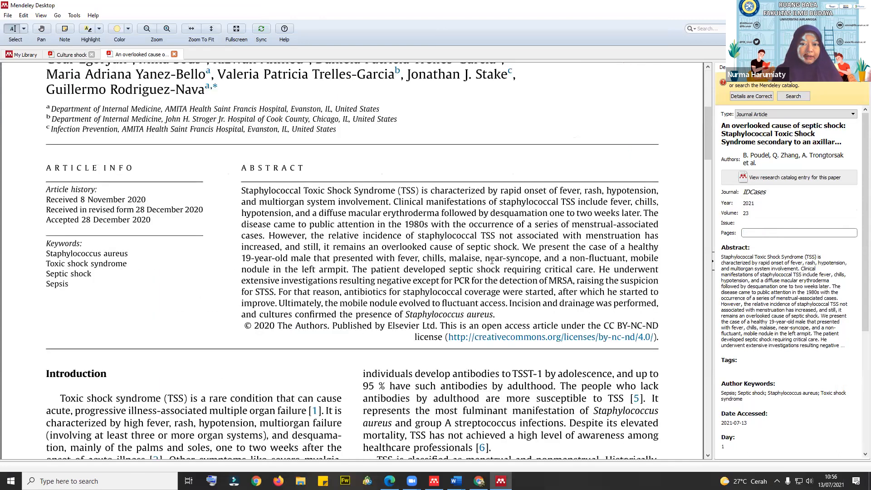
pyautogui.scroll(-3, 39, 370)
pyautogui.moveTo(46, 382); pyautogui.dragTo(85, 383)
pyautogui.rightClick(76, 384)
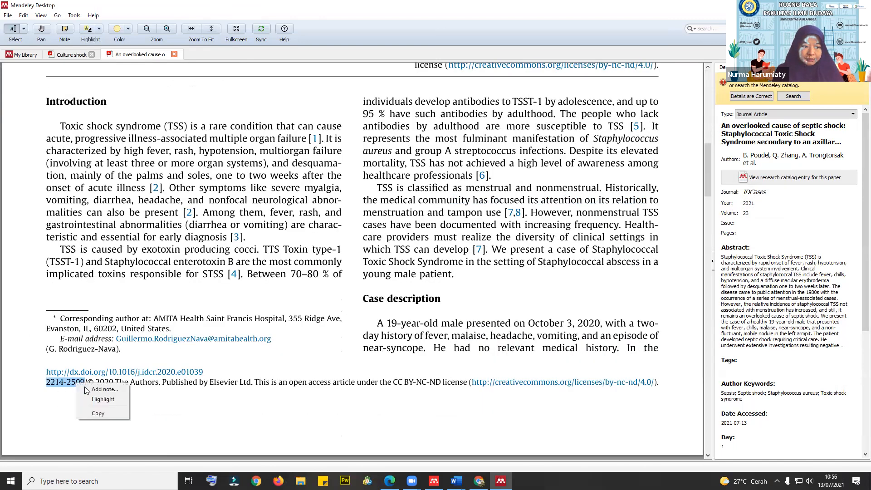
pyautogui.click(97, 413)
pyautogui.click(767, 234)
pyautogui.hotkey('ctrl', 'v')
pyautogui.click(794, 204)
pyautogui.click(785, 221)
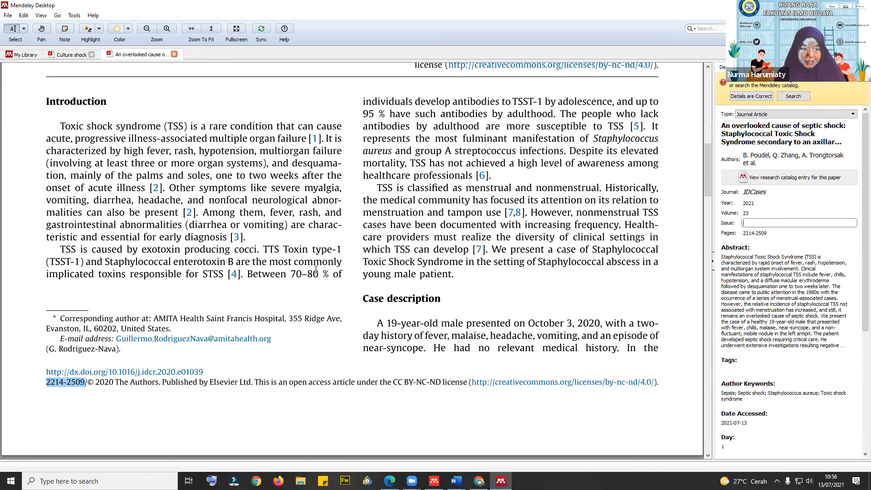
pyautogui.scroll(10, 145, 256)
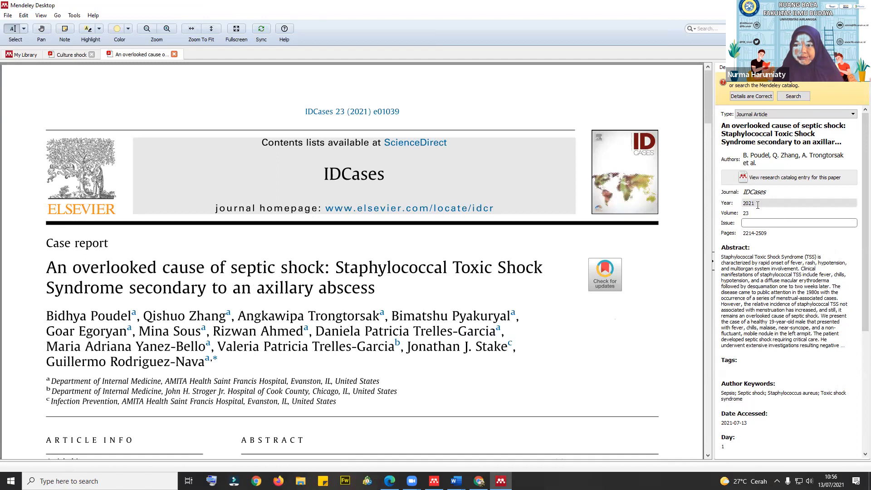
pyautogui.scroll(-15, 459, 278)
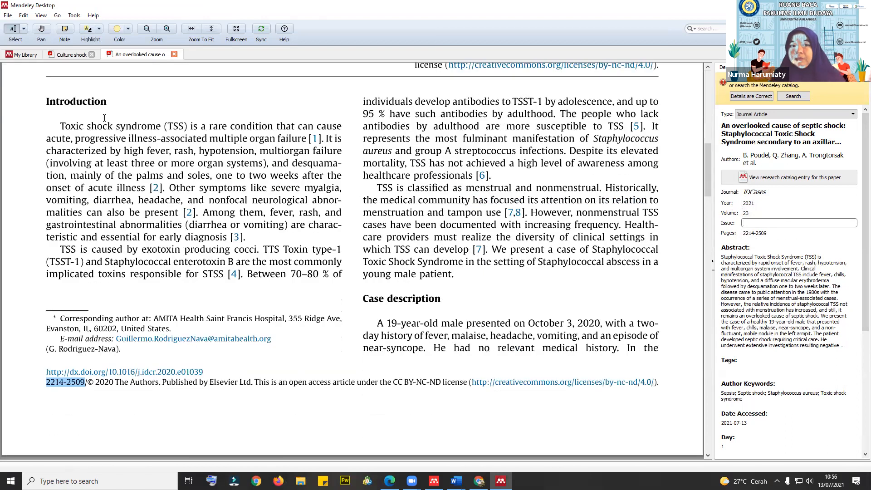
# - Return to the library, review the details of "Staphylococcal toxic shock syndrome in a lactating mother" and open its PDF
pyautogui.click(38, 53)
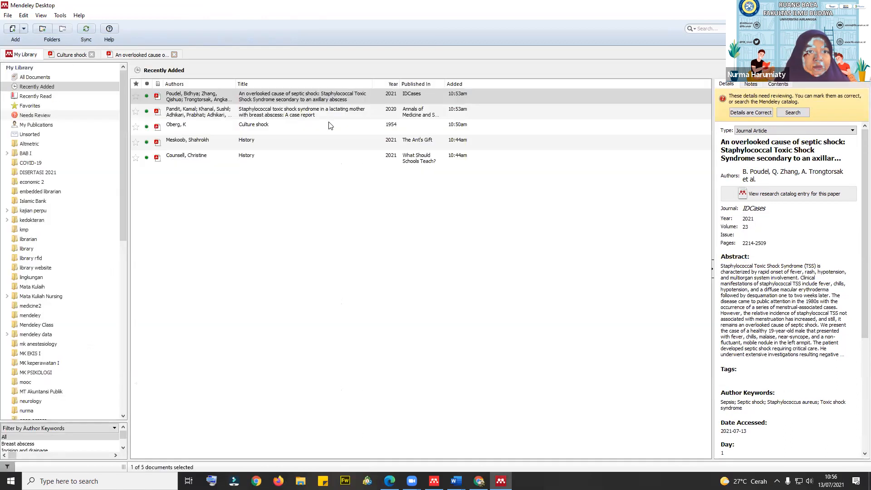
pyautogui.click(332, 113)
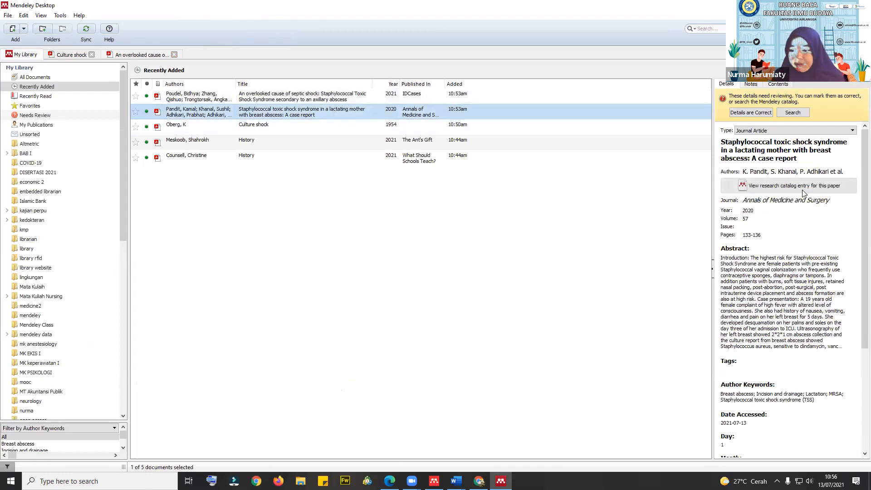
pyautogui.scroll(-5, 795, 232)
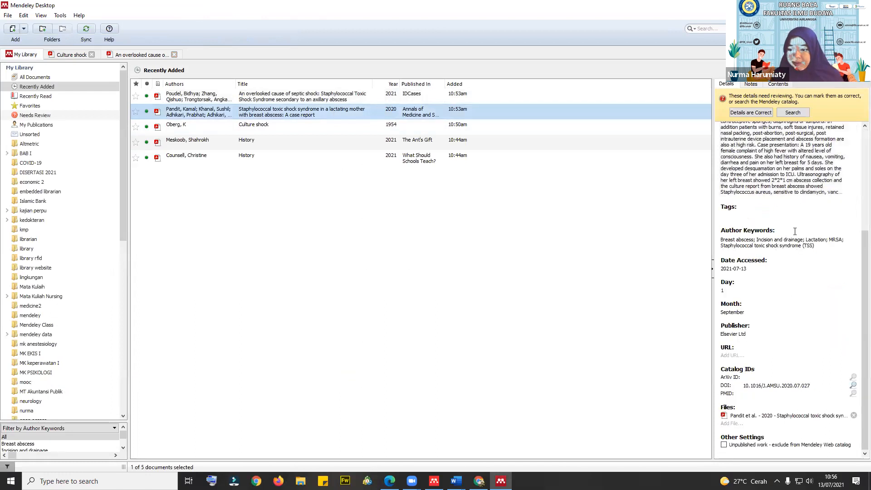
pyautogui.doubleClick(254, 119)
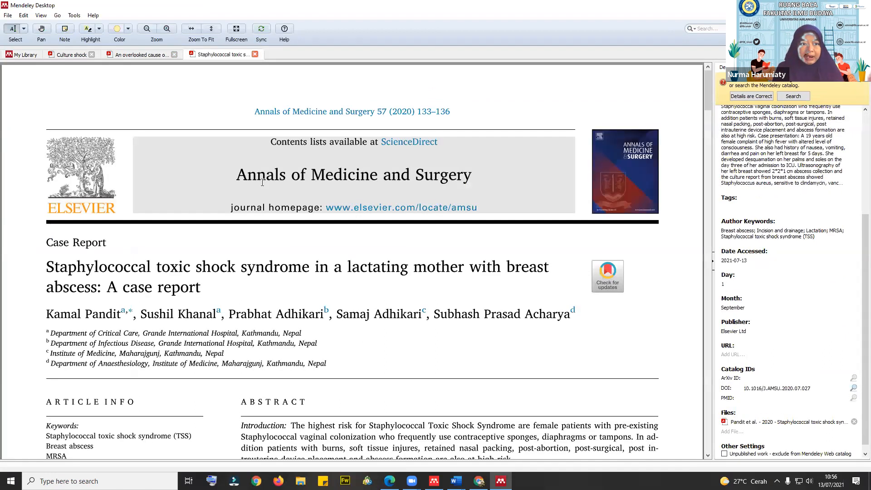
# - Examine the lactating mother case report's pages, publication details and journal title block in the PDF
pyautogui.scroll(-10, 227, 199)
pyautogui.scroll(10, 307, 210)
pyautogui.scroll(-12, 450, 216)
pyautogui.scroll(-15, 466, 212)
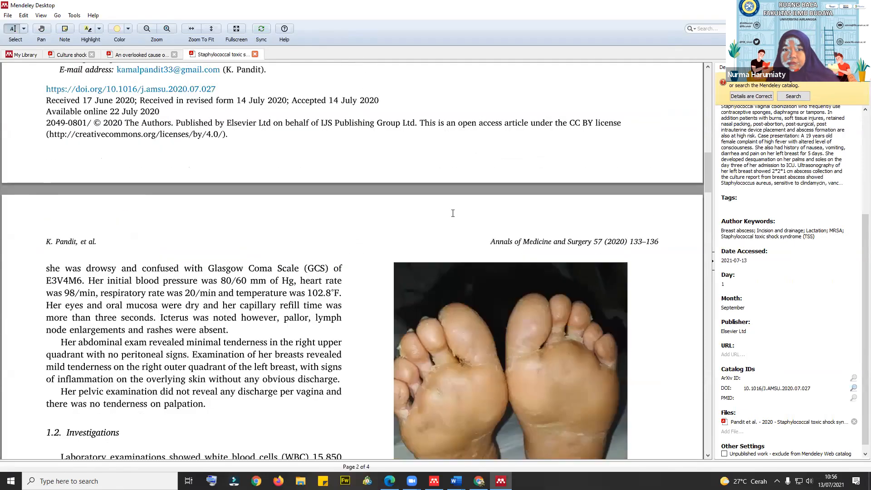
pyautogui.scroll(-9, 229, 277)
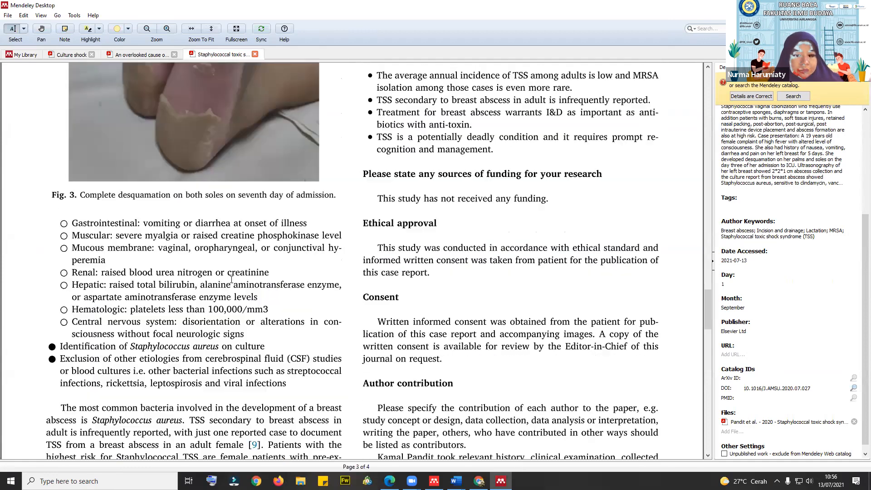
pyautogui.scroll(15, 312, 266)
pyautogui.scroll(10, 235, 238)
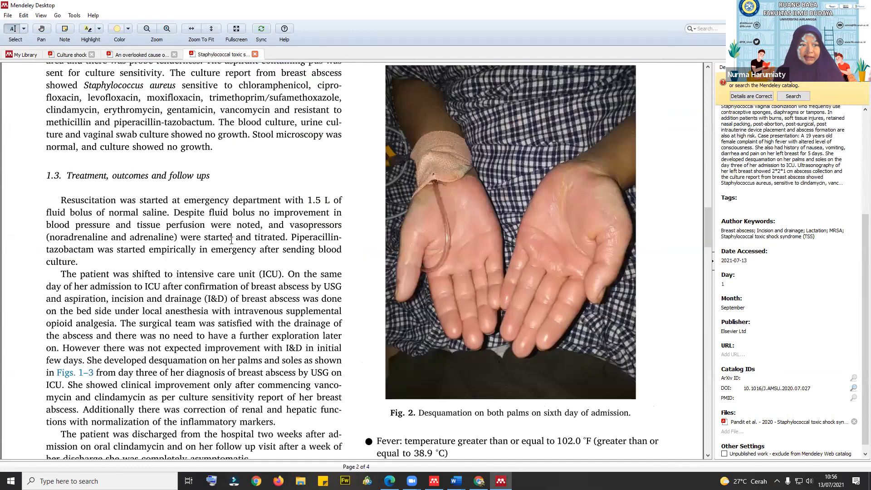
pyautogui.scroll(8, 492, 444)
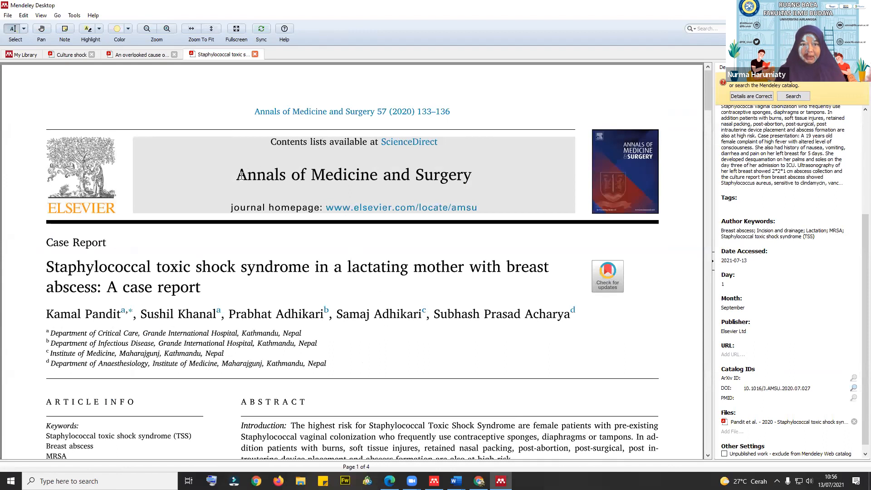
pyautogui.moveTo(312, 174); pyautogui.dragTo(477, 208)
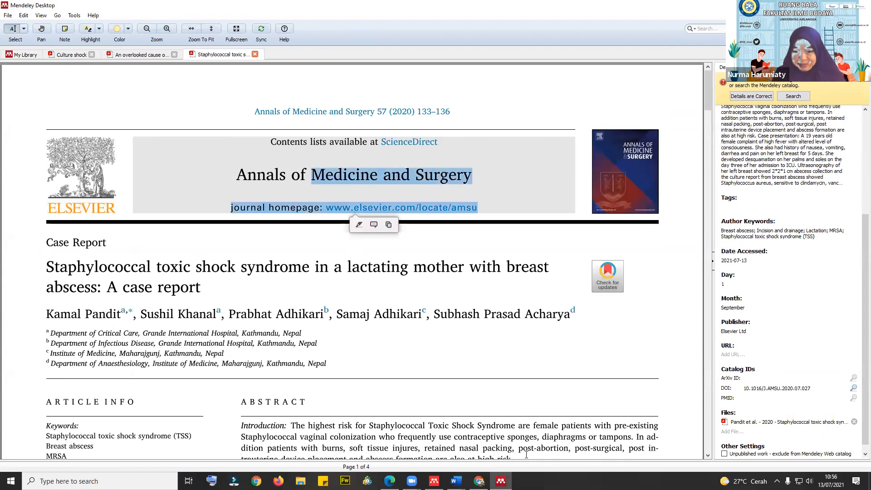
# - Switch to Chrome and filter the ScienceDirect results by the Social Sciences subject area
pyautogui.click(479, 481)
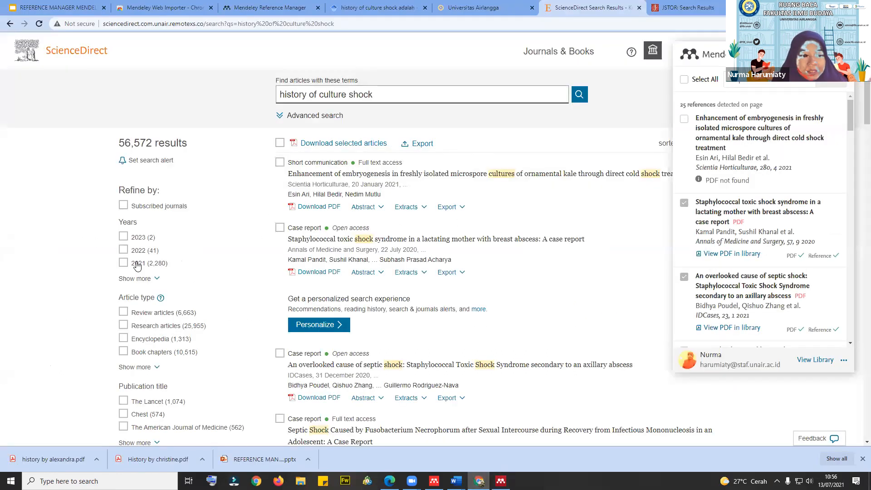
pyautogui.scroll(-5, 68, 264)
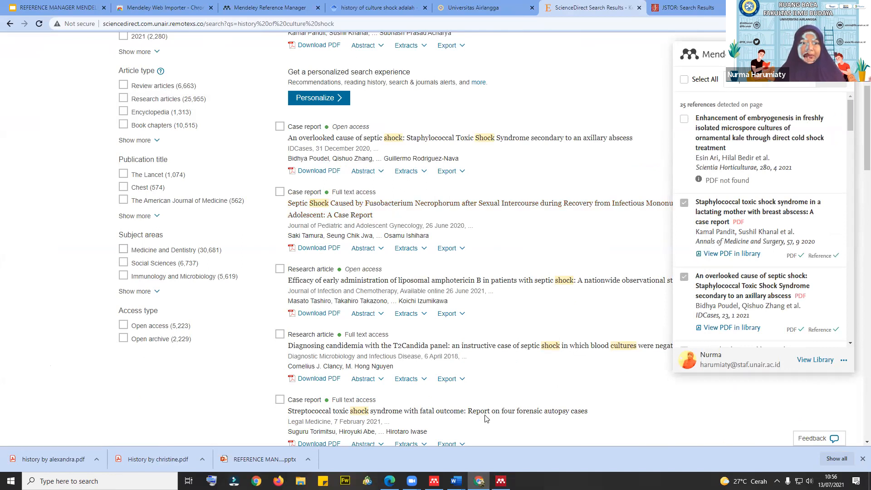
pyautogui.click(123, 264)
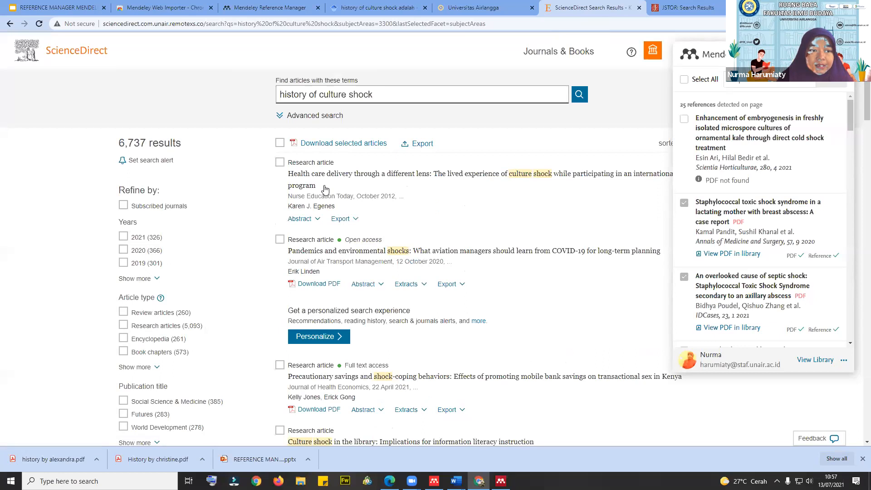
# - Review the filtered Social Sciences results and close the Mendeley Web Importer
pyautogui.scroll(-5, 325, 188)
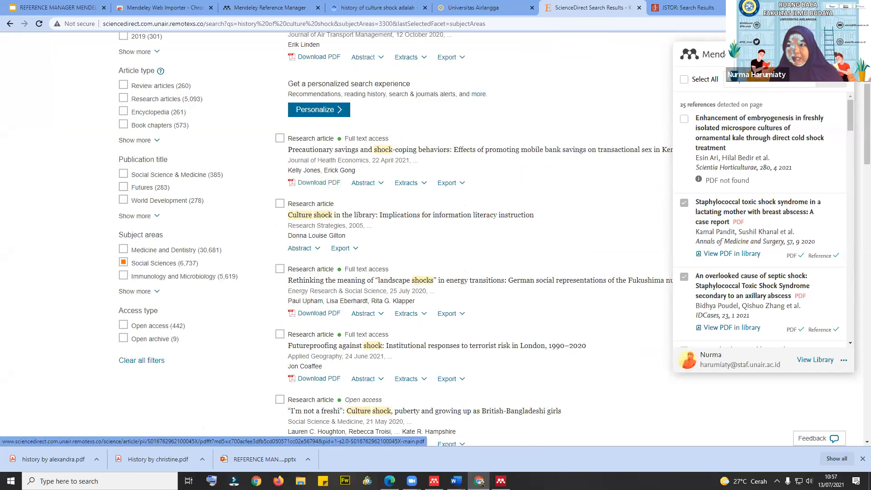
pyautogui.click(669, 103)
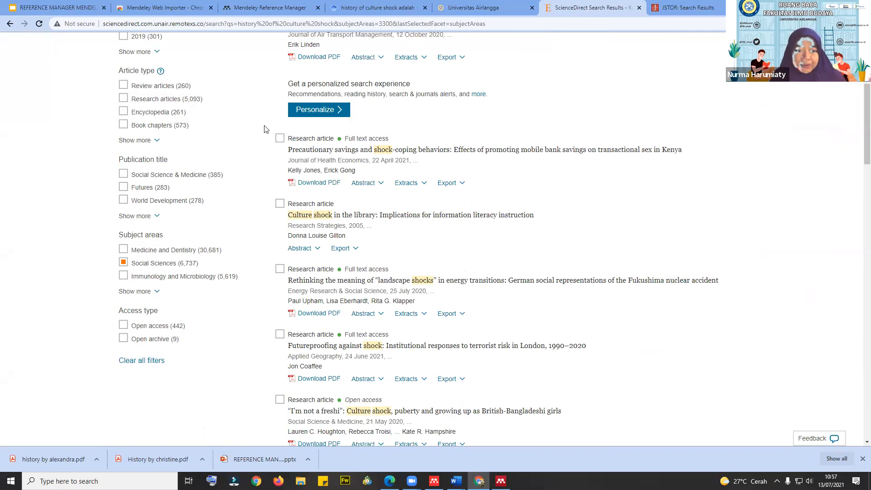
pyautogui.scroll(5, 392, 191)
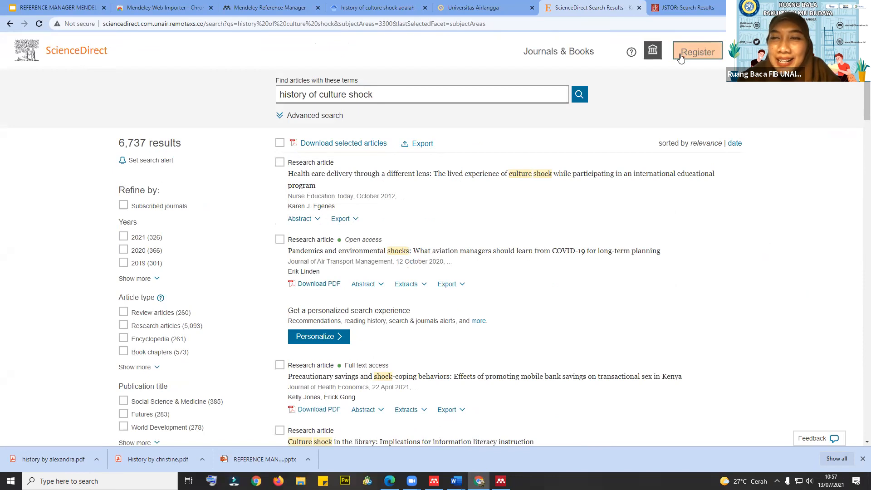
# - Close the JSTOR and ScienceDirect search results pages and look through the Universitas Airlangga A-Z Databases list
pyautogui.click(679, 6)
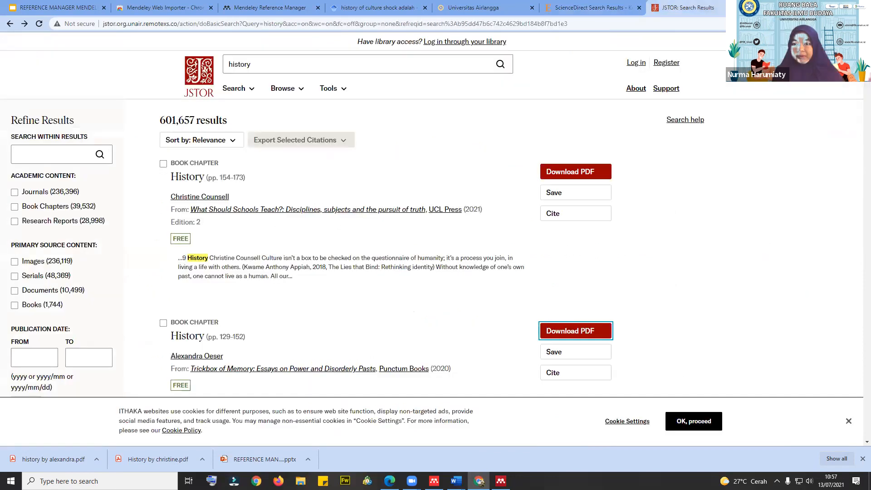
pyautogui.click(715, 8)
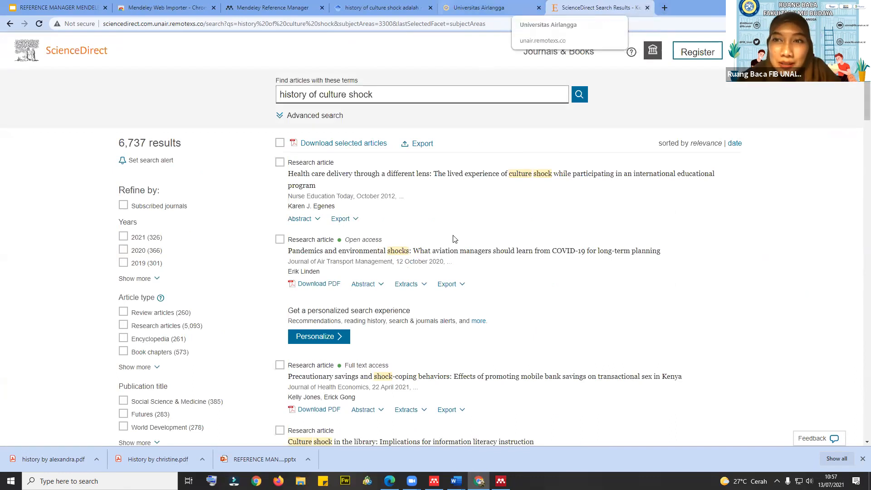
pyautogui.hotkey('ctrl', 'w')
pyautogui.scroll(4, 468, 178)
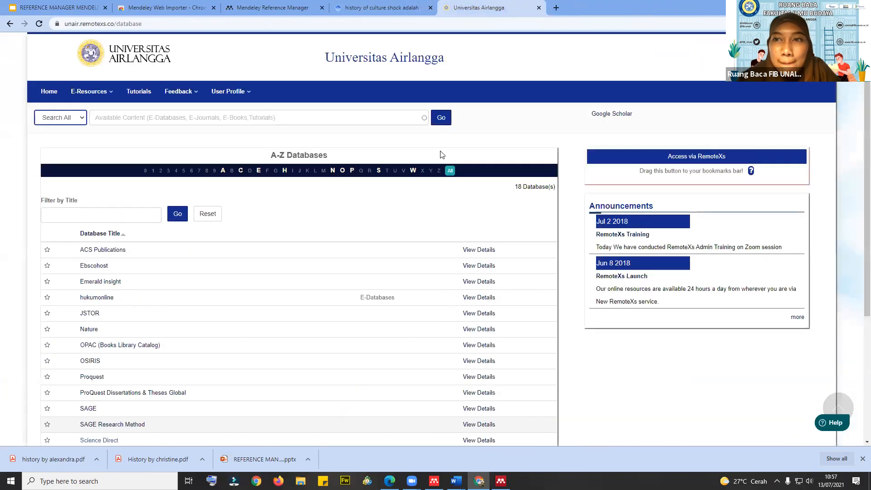
pyautogui.scroll(-5, 455, 454)
pyautogui.scroll(4, 455, 453)
# - Go to the Mendeley presentation and advance to the "STEP Mendeley Process" slide
pyautogui.click(37, 5)
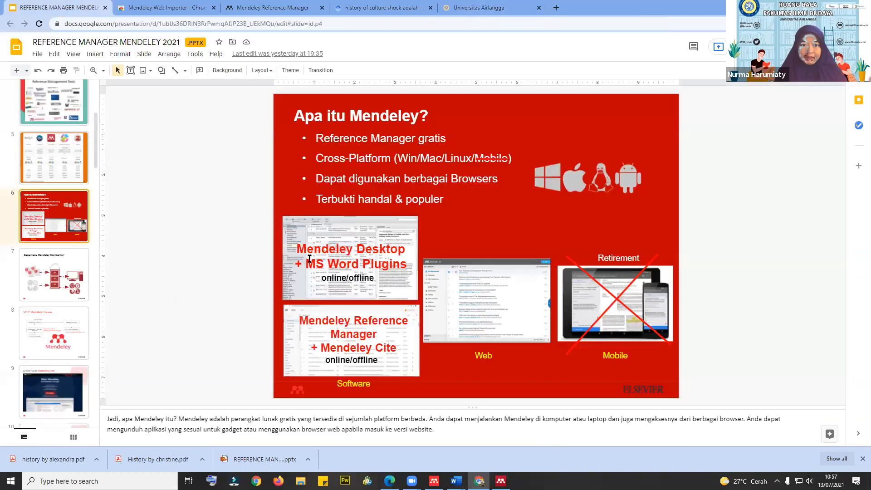
pyautogui.press('Down')
pyautogui.press('Down')
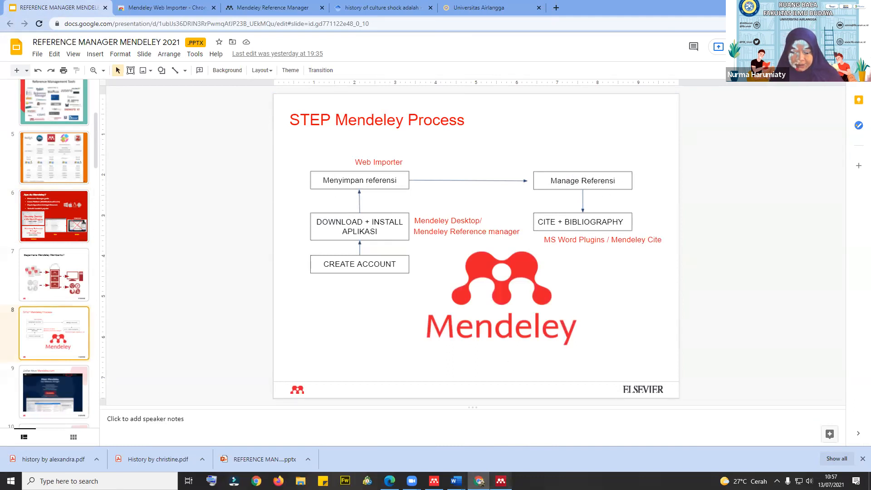
# - Switch to Mendeley Desktop, close the three open PDFs and display all documents in the library
pyautogui.moveTo(500, 481)
pyautogui.click(499, 450)
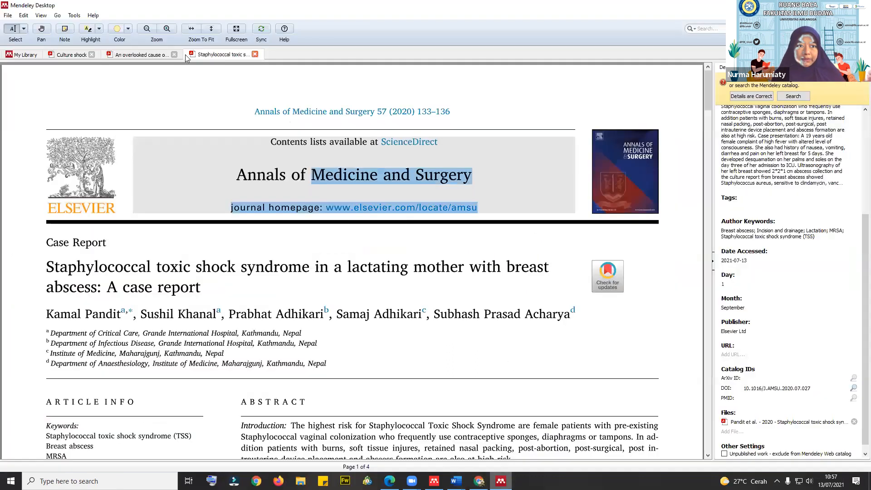
pyautogui.hotkey('ctrl', 'w')
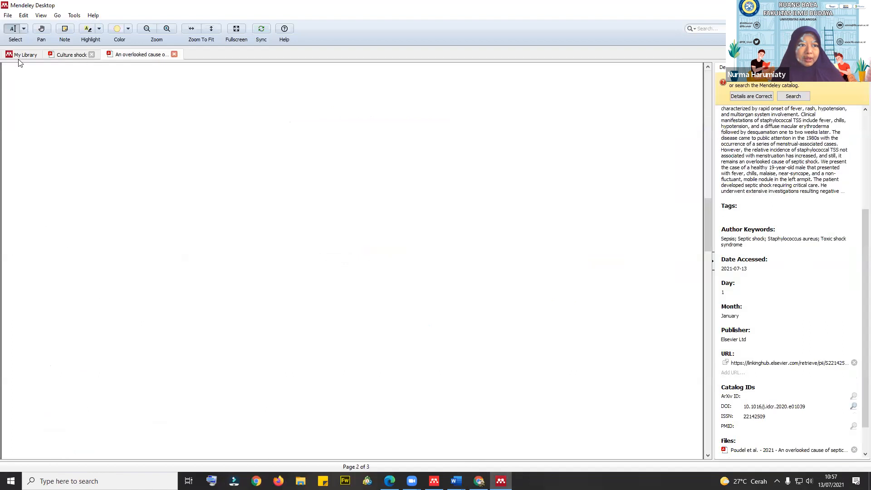
pyautogui.hotkey('ctrl', 'w')
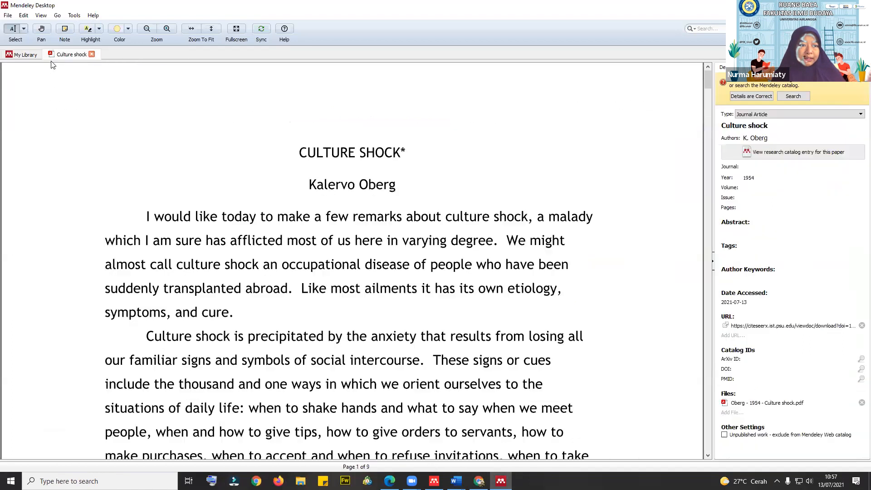
pyautogui.hotkey('ctrl', 'w')
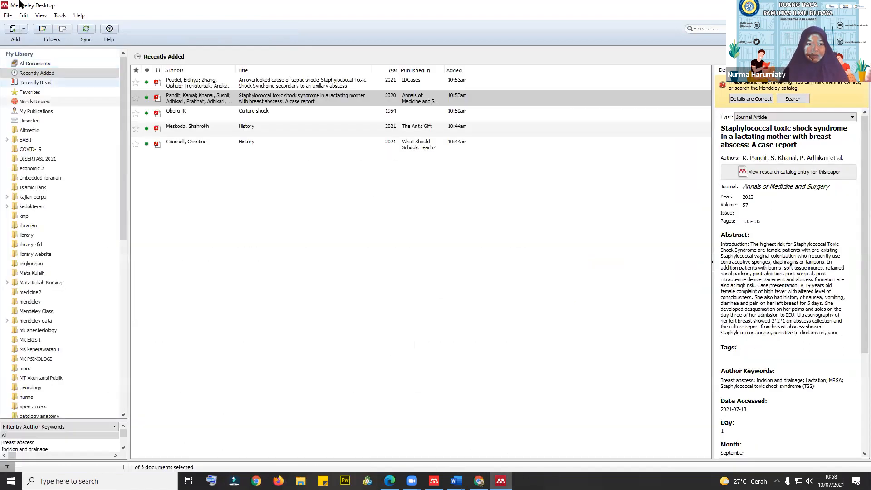
pyautogui.press('Up')
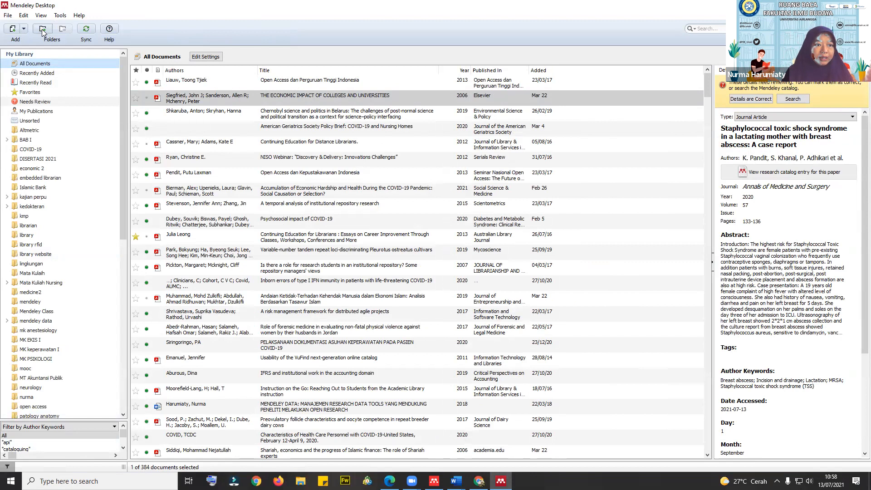
# - Create a new library folder named "History of culture"
pyautogui.scroll(-9, 35, 399)
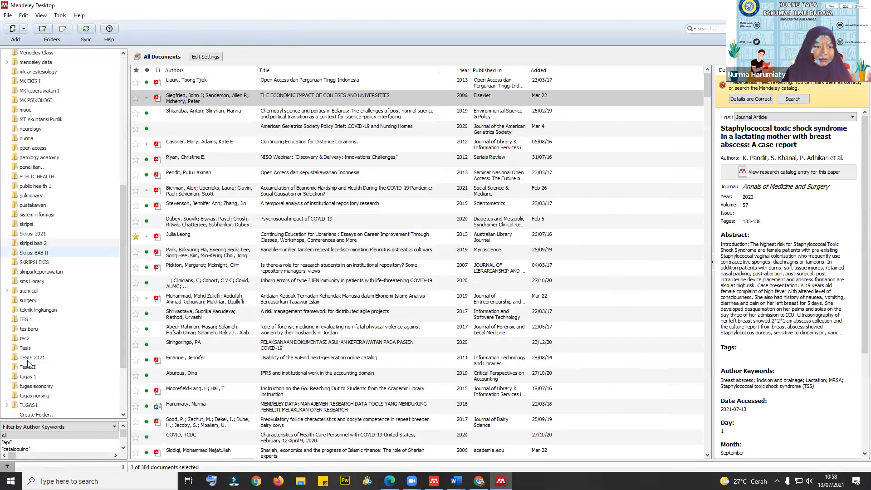
pyautogui.click(49, 415)
pyautogui.moveTo(48, 330); pyautogui.dragTo(52, 329)
pyautogui.moveTo(39, 328); pyautogui.dragTo(5, 339)
pyautogui.press('BackSpace')
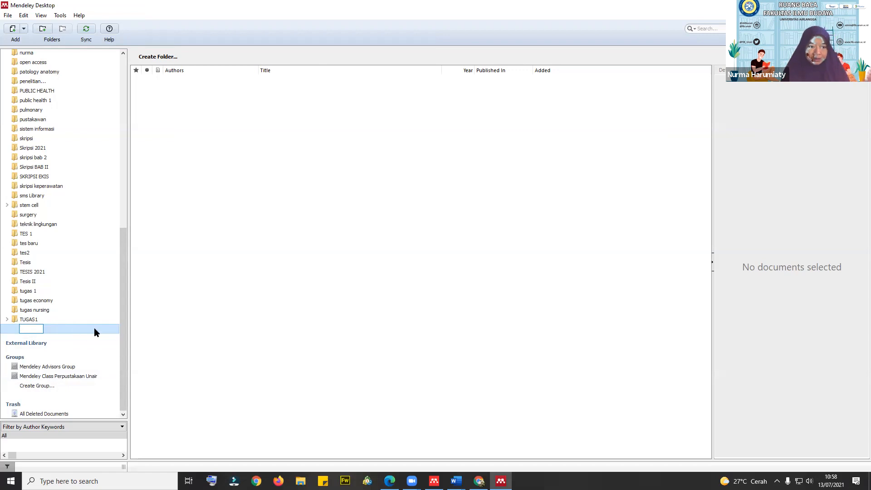
pyautogui.write('H')
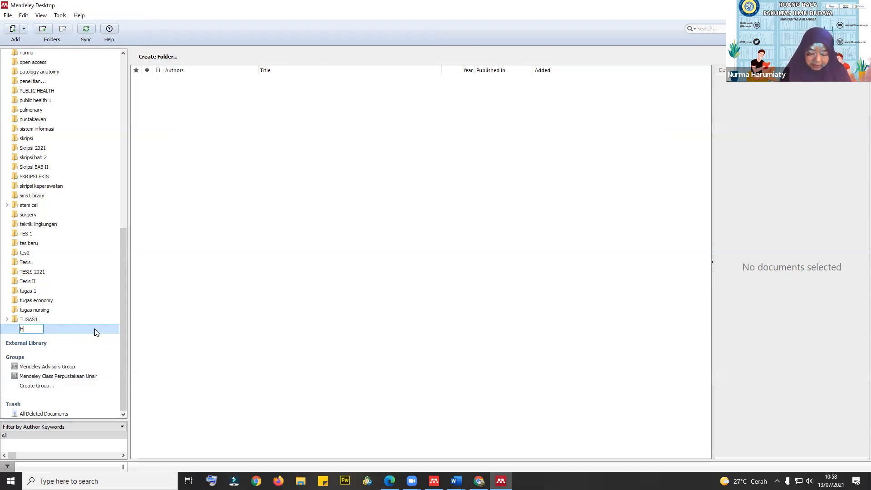
pyautogui.write('istory of cul')
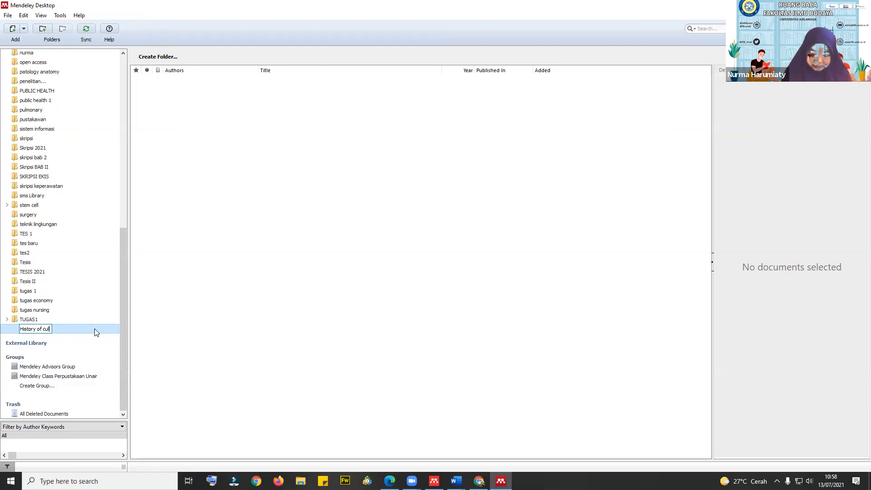
pyautogui.write('ture')
pyautogui.press('Return')
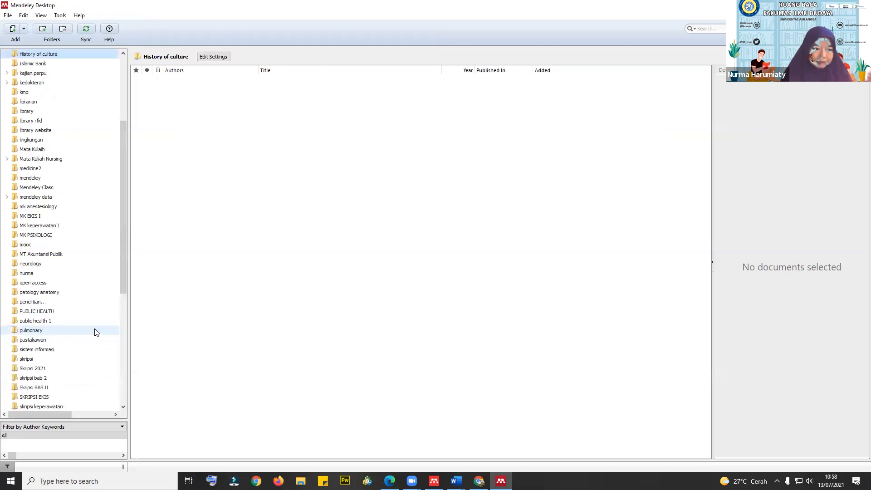
# - Create another library folder named "Referensi Skripsi BAB II"
pyautogui.scroll(-8, 100, 327)
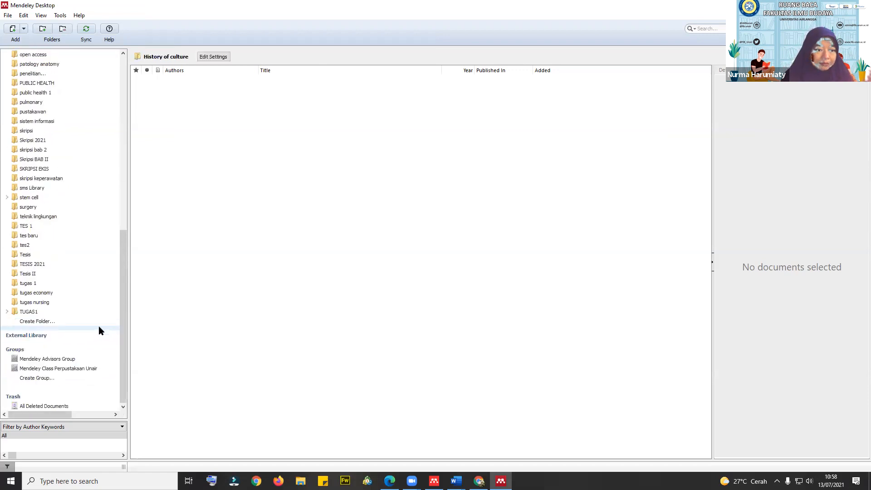
pyautogui.click(73, 322)
pyautogui.write('SK')
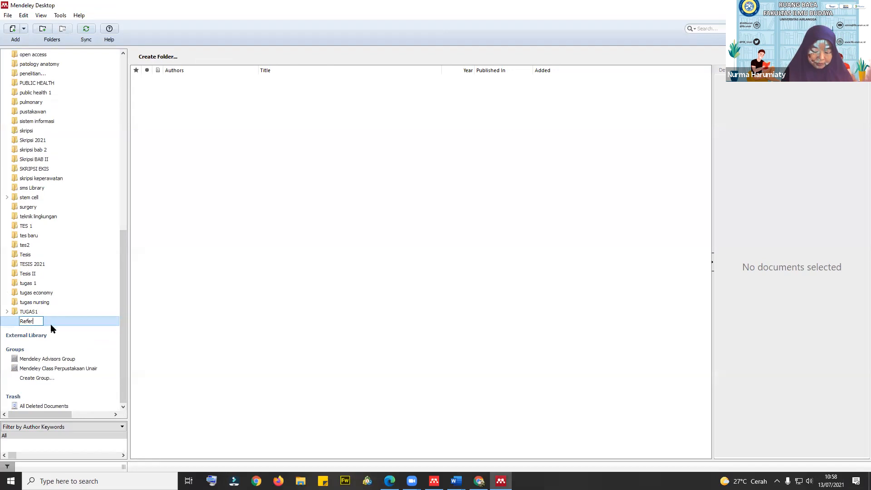
pyautogui.write('Skri')
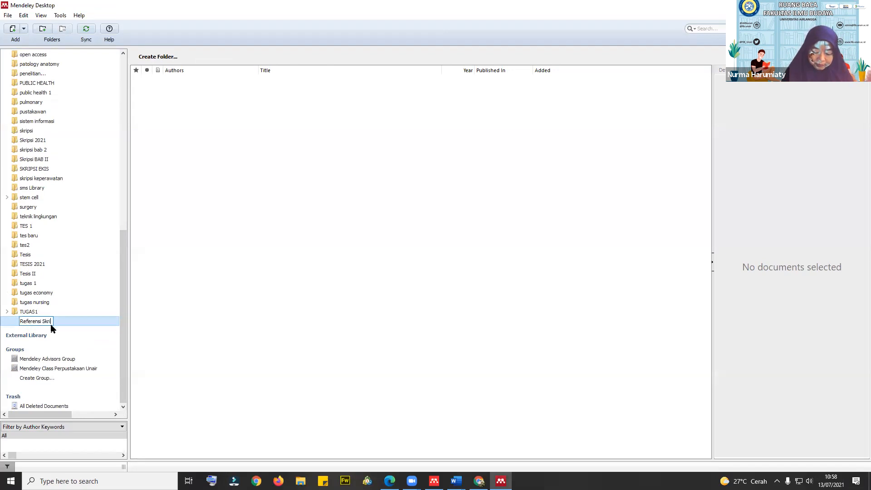
pyautogui.write('psi BAB II')
pyautogui.press('Return')
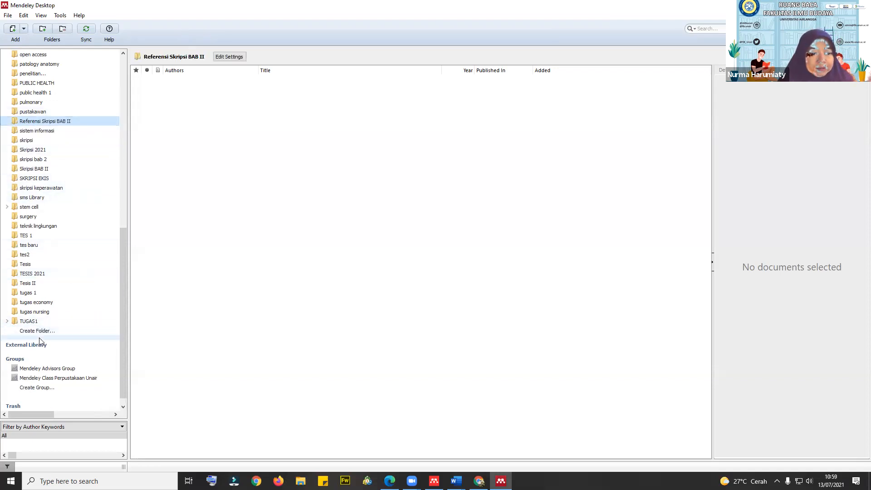
# - Try to file the "Open Access dan Perguruan Tinggi Indonesia", COVID-19 nursing homes and economic hardship references in the Referensi Skripsi BAB II folder
pyautogui.scroll(5, 68, 249)
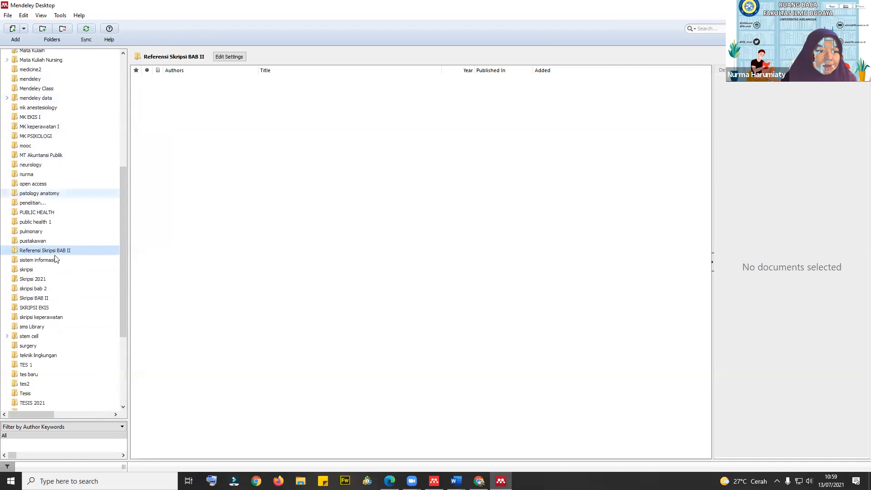
pyautogui.scroll(8, 57, 268)
pyautogui.click(36, 64)
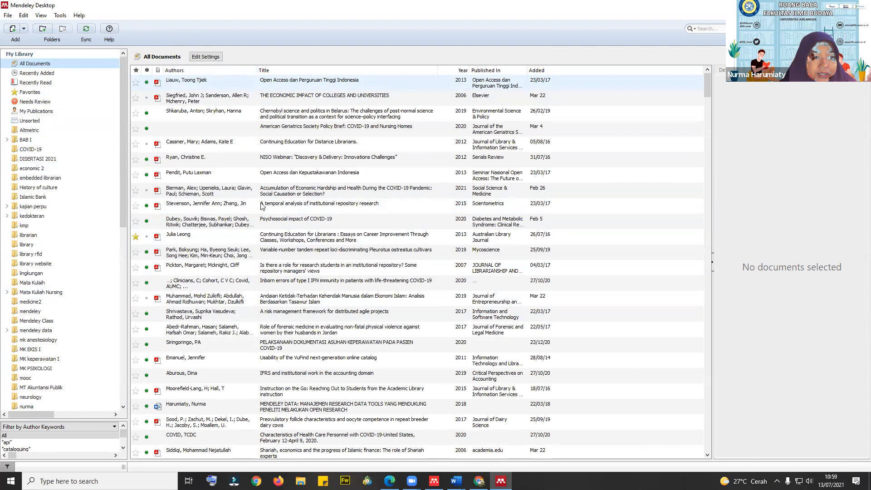
pyautogui.click(306, 81)
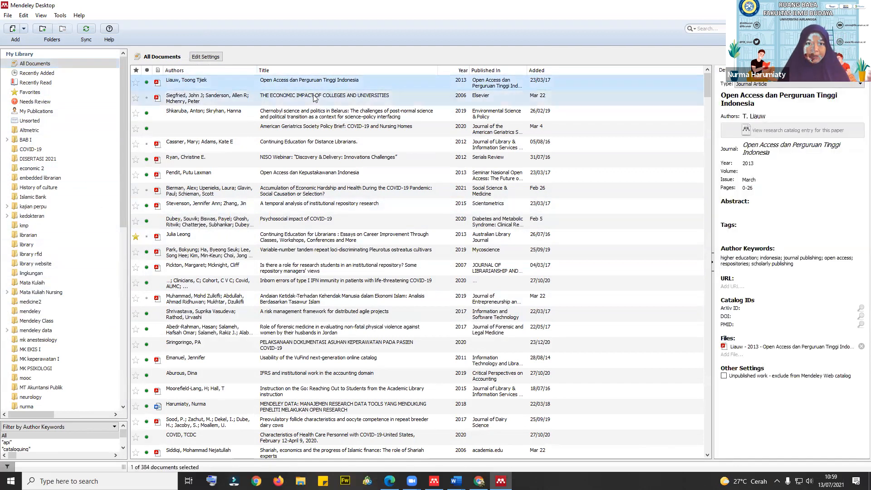
pyautogui.keyDown('ctrl'); pyautogui.click(318, 132); pyautogui.keyUp('ctrl')
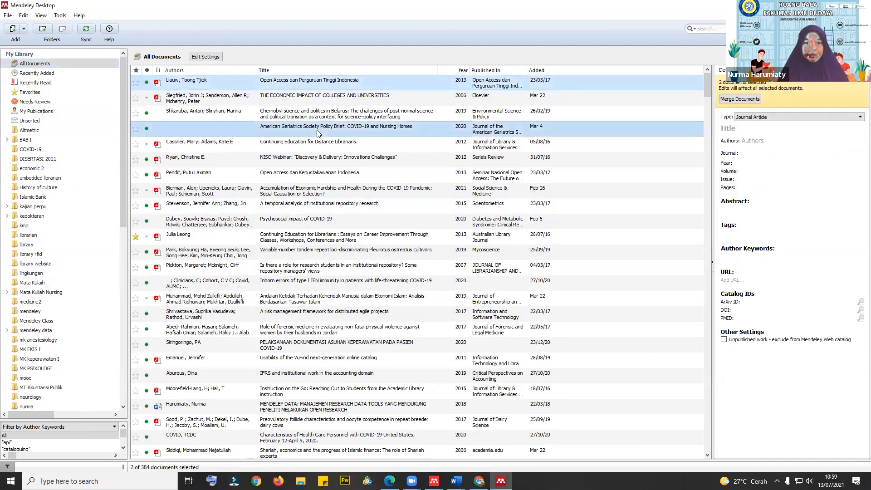
pyautogui.keyDown('ctrl'); pyautogui.click(302, 195); pyautogui.keyUp('ctrl')
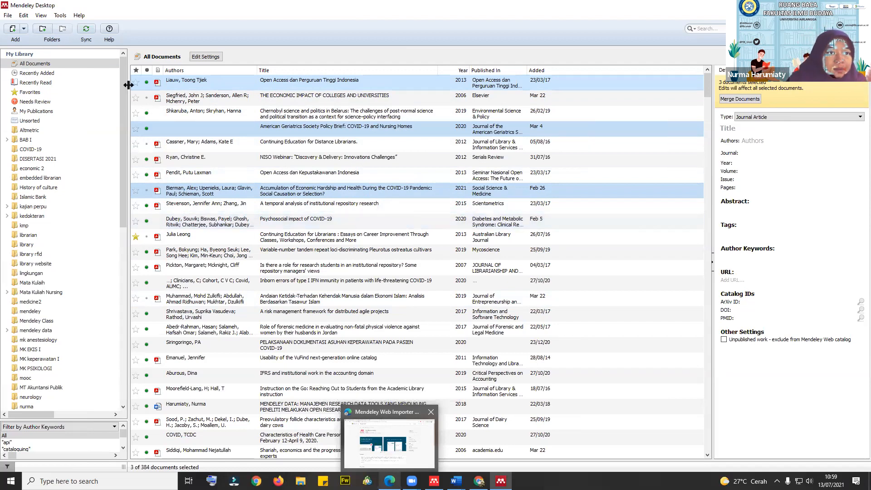
pyautogui.moveTo(126, 89); pyautogui.dragTo(123, 272)
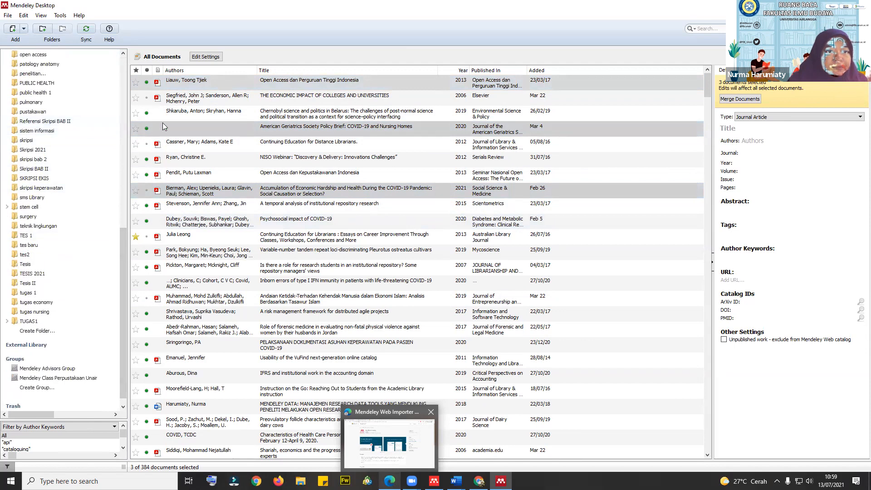
pyautogui.moveTo(177, 126); pyautogui.dragTo(56, 122)
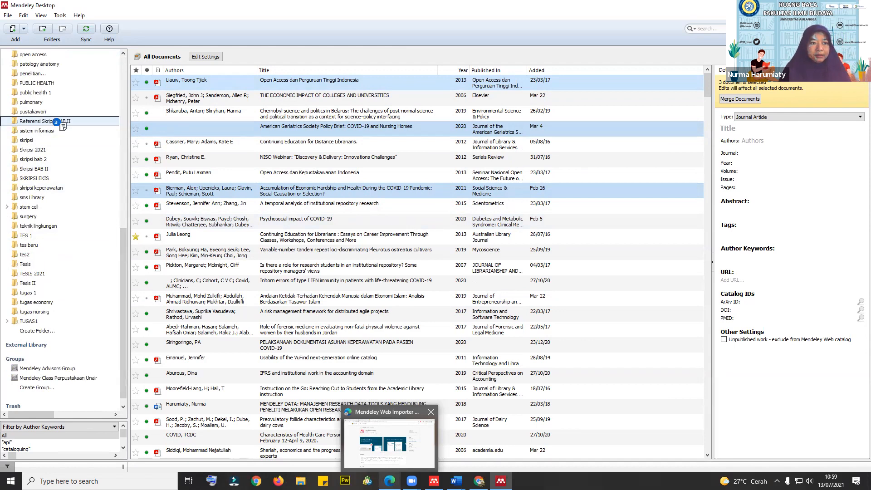
pyautogui.moveTo(56, 121); pyautogui.dragTo(48, 119)
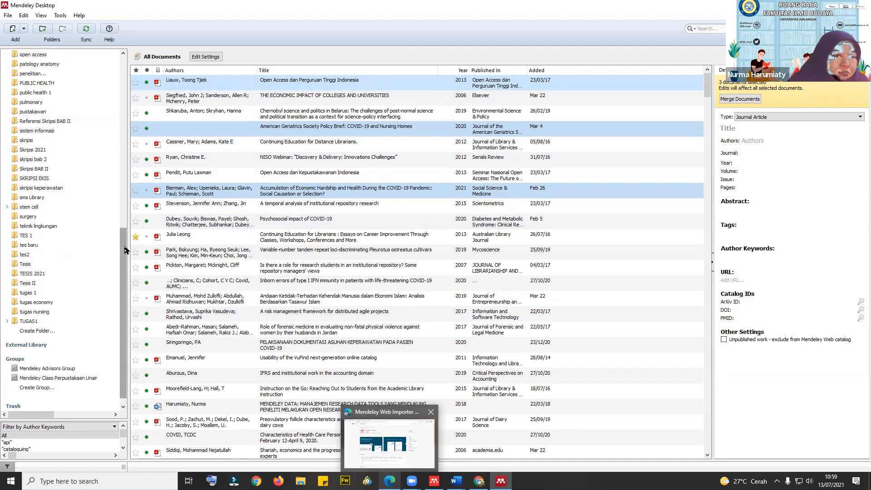
# - Try to add the three selected references to the "tugas 1" folder and check that folder's contents
pyautogui.moveTo(126, 250); pyautogui.dragTo(126, 255)
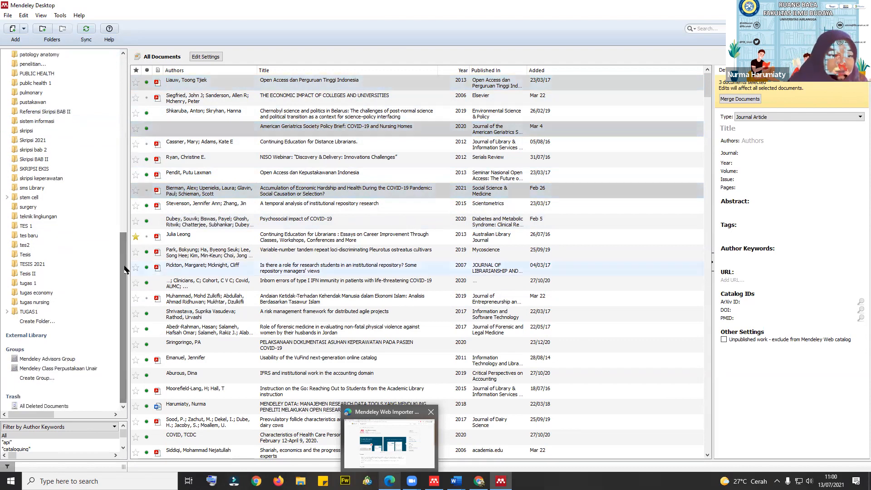
pyautogui.click(186, 193)
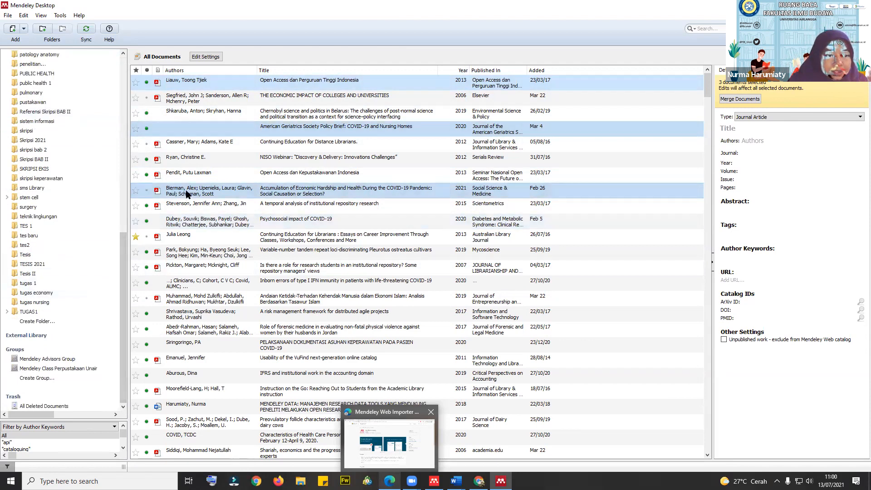
pyautogui.moveTo(184, 195); pyautogui.dragTo(29, 286)
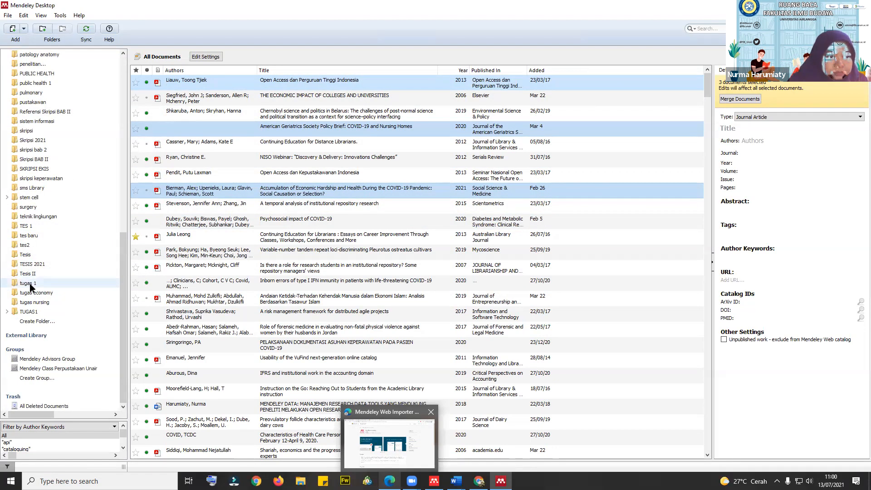
pyautogui.click(31, 286)
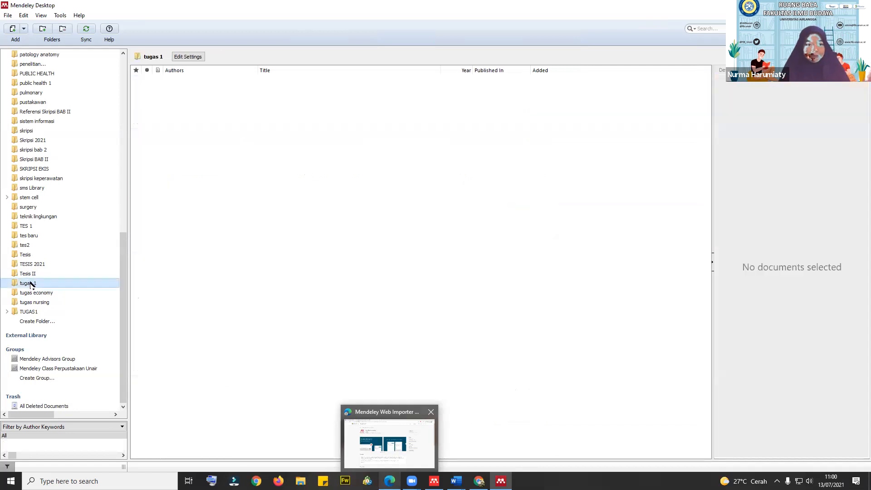
# - Check the contents of the Tesis II and Referensi Skripsi BAB II folders and synchronize the library
pyautogui.click(30, 274)
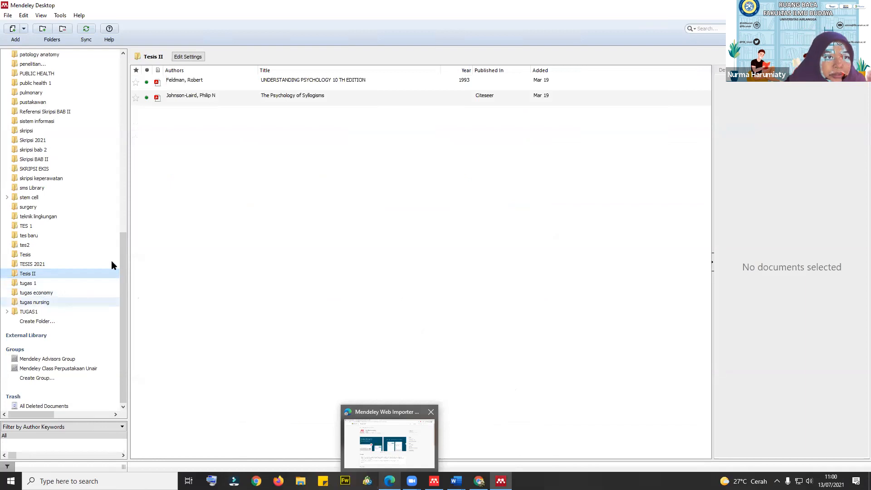
pyautogui.scroll(6, 117, 254)
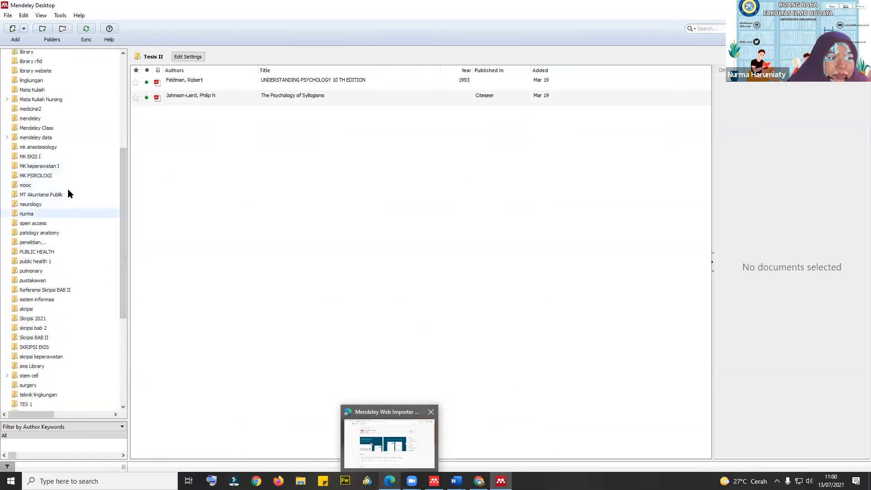
pyautogui.click(61, 291)
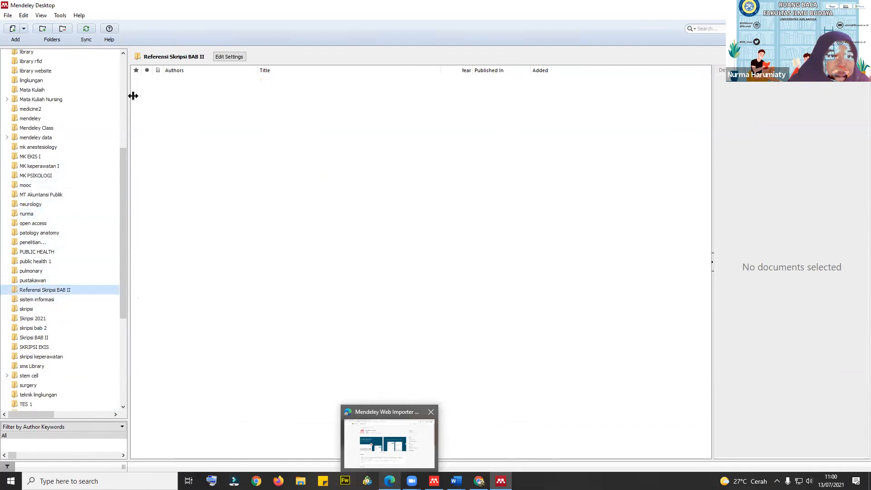
pyautogui.click(86, 30)
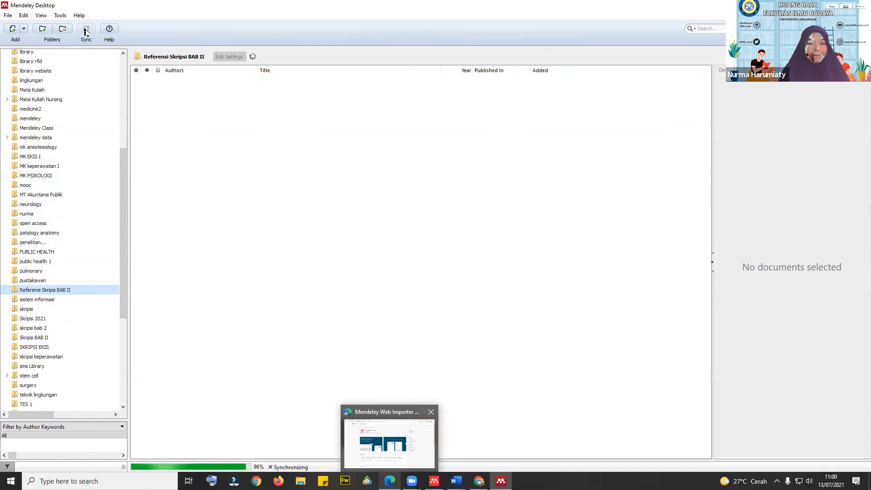
# - Add the "Open Access dan Perguruan Tinggi Indonesia", "THE ECONOMIC IMPACT OF COLLEGES AND UNIVERSITIES" and Chernobyl science references to the History of culture folder and view its contents
pyautogui.scroll(7, 121, 64)
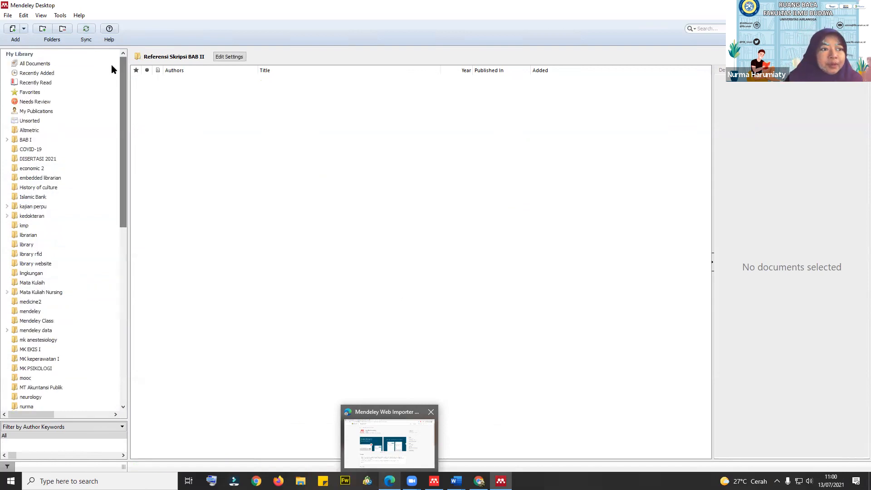
pyautogui.click(55, 64)
pyautogui.moveTo(460, 87); pyautogui.dragTo(371, 122)
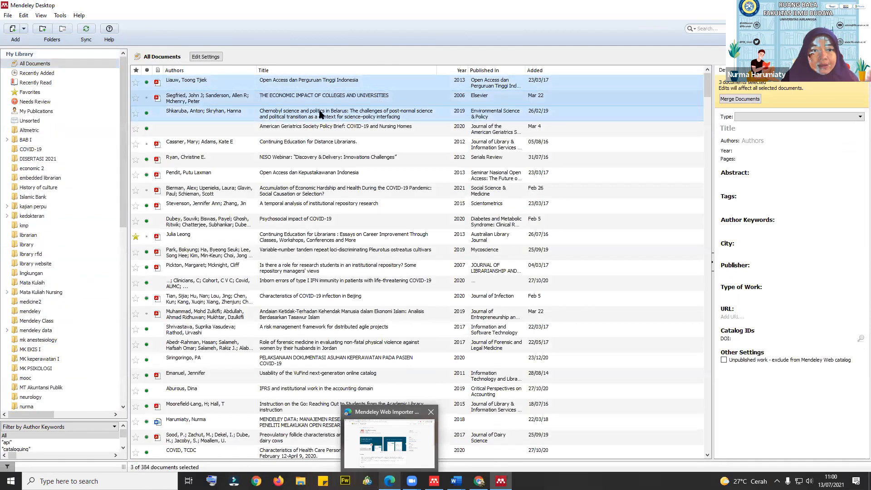
pyautogui.moveTo(306, 114); pyautogui.dragTo(46, 189)
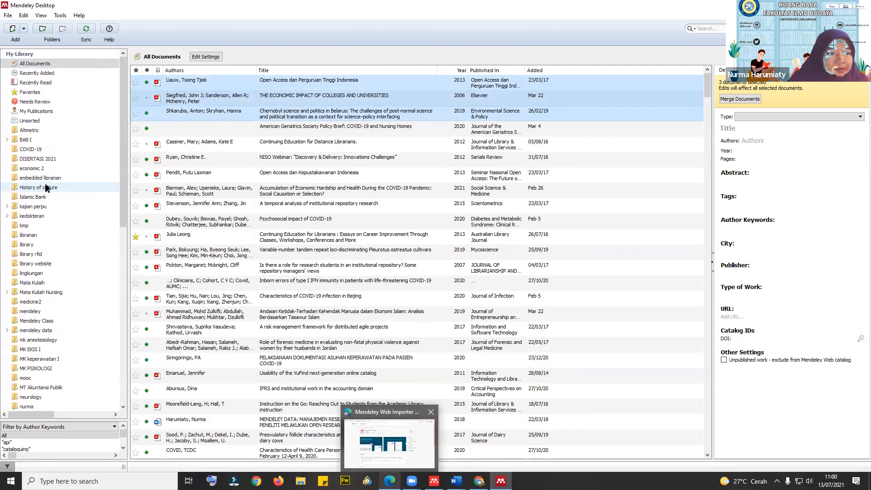
pyautogui.click(46, 188)
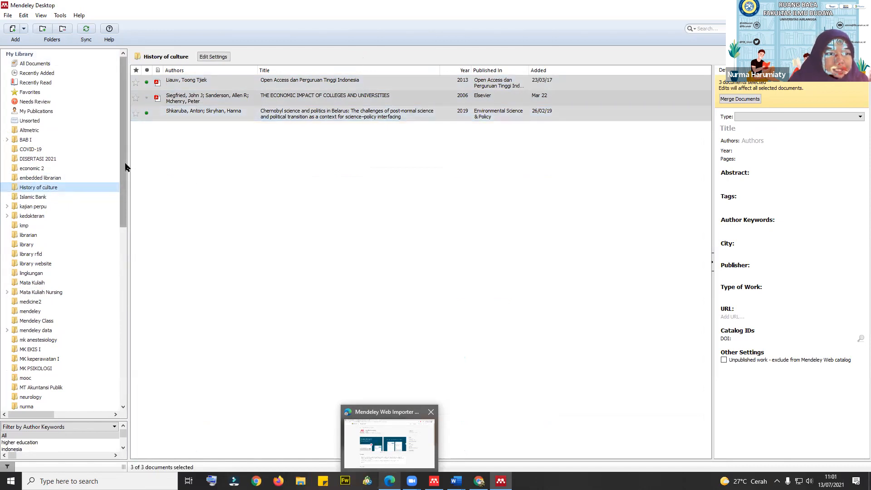
# - Add the same three references to the BAB I folder and view that folder's contents
pyautogui.press('Tab')
pyautogui.moveTo(184, 115); pyautogui.dragTo(25, 141)
pyautogui.click(25, 141)
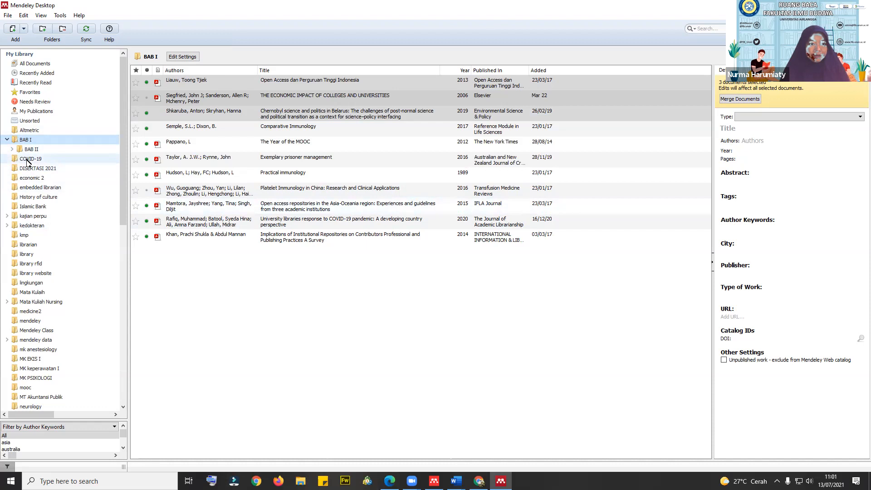
# - Expand the kajian perpu and kedokteran folders to show their subfolders, and nest the library rfid folder inside the library folder
pyautogui.click(7, 216)
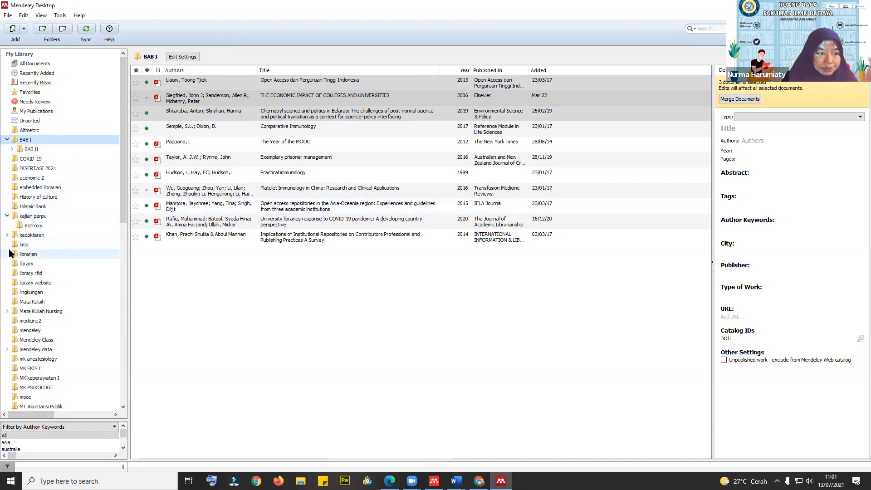
pyautogui.click(7, 235)
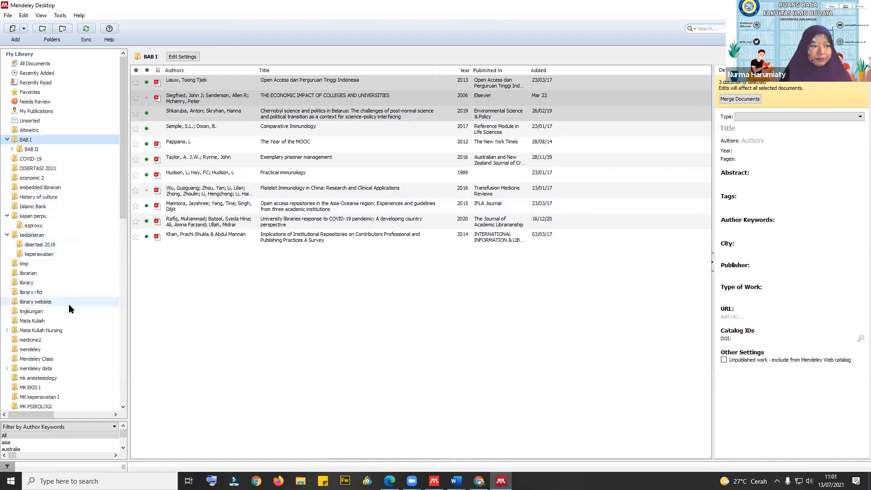
pyautogui.click(22, 293)
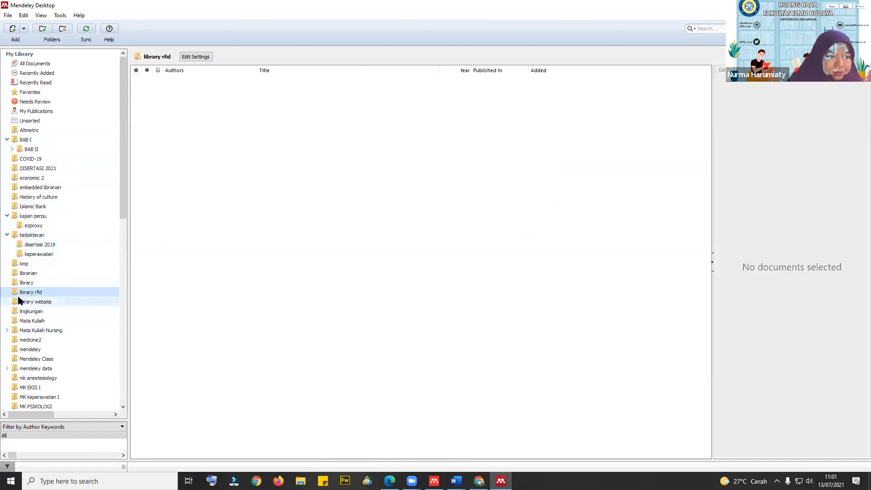
pyautogui.moveTo(25, 296); pyautogui.dragTo(28, 284)
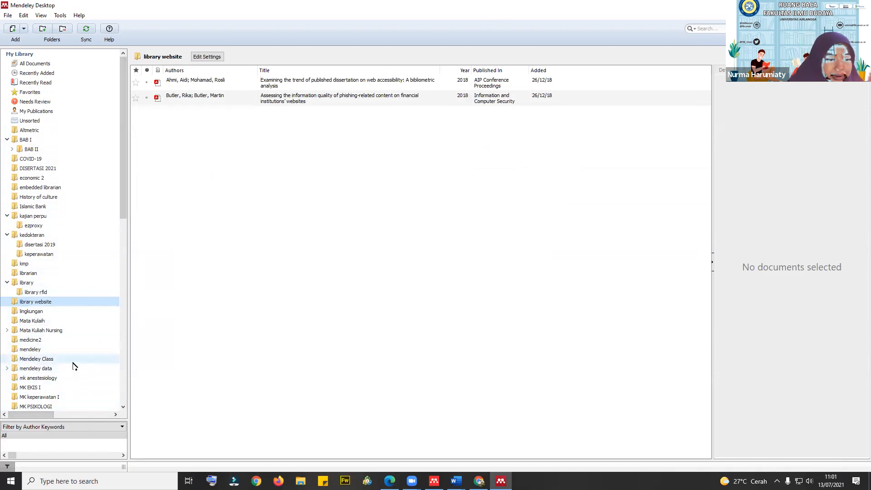
# - Nest the Tesis II and tugas 1 folders inside the TESIS 2021 folder
pyautogui.scroll(-9, 75, 365)
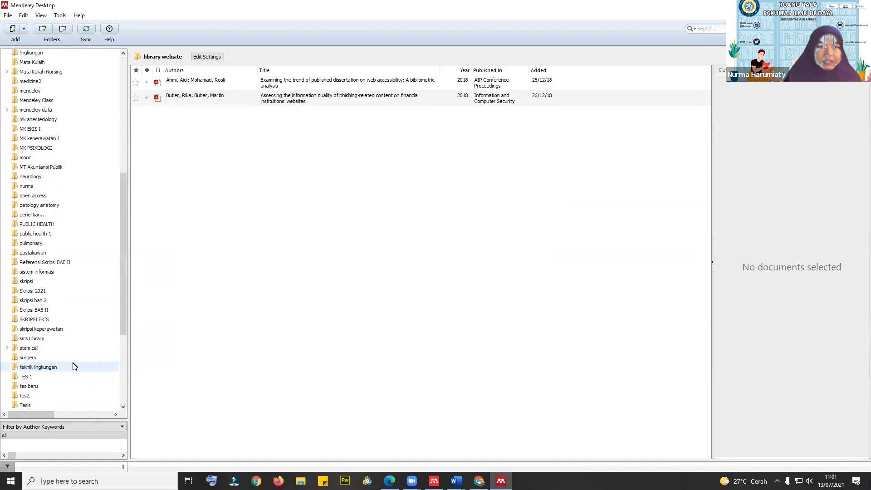
pyautogui.scroll(9, 75, 366)
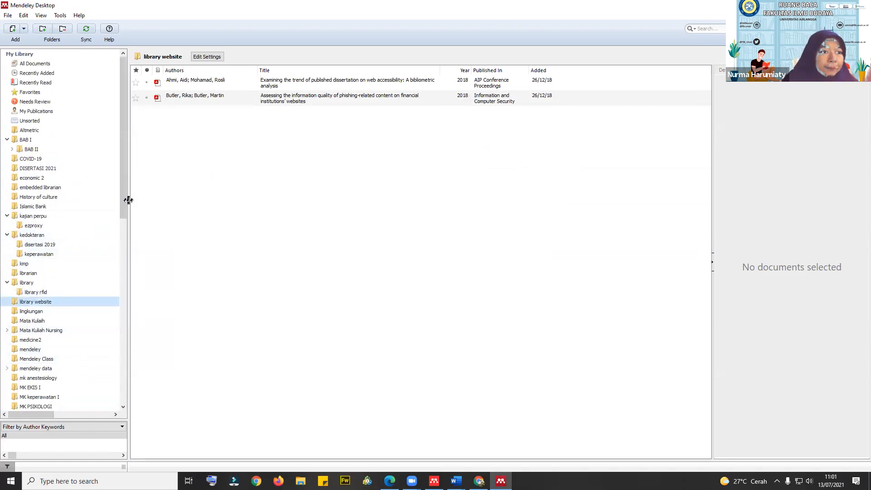
pyautogui.scroll(-14, 89, 233)
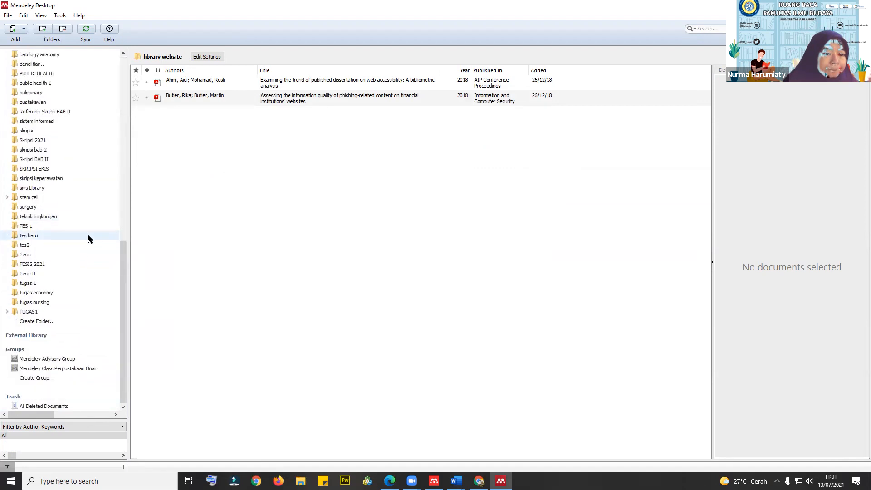
pyautogui.click(57, 272)
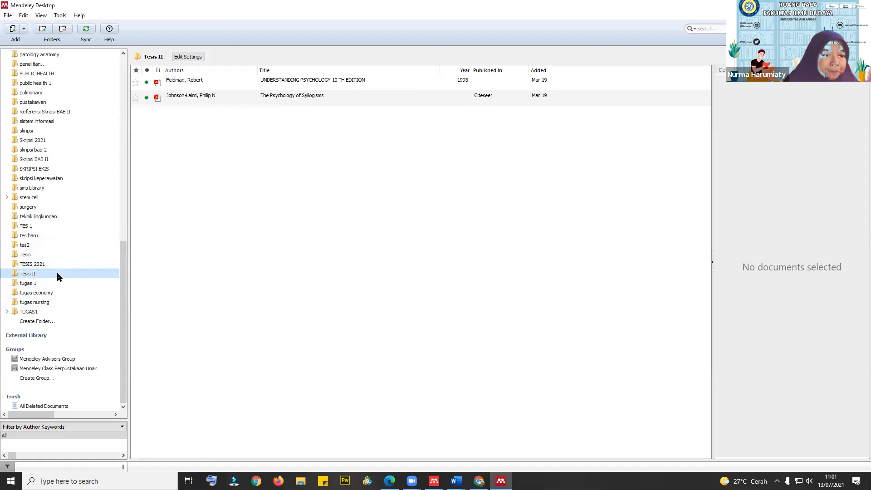
pyautogui.moveTo(50, 272); pyautogui.dragTo(75, 268)
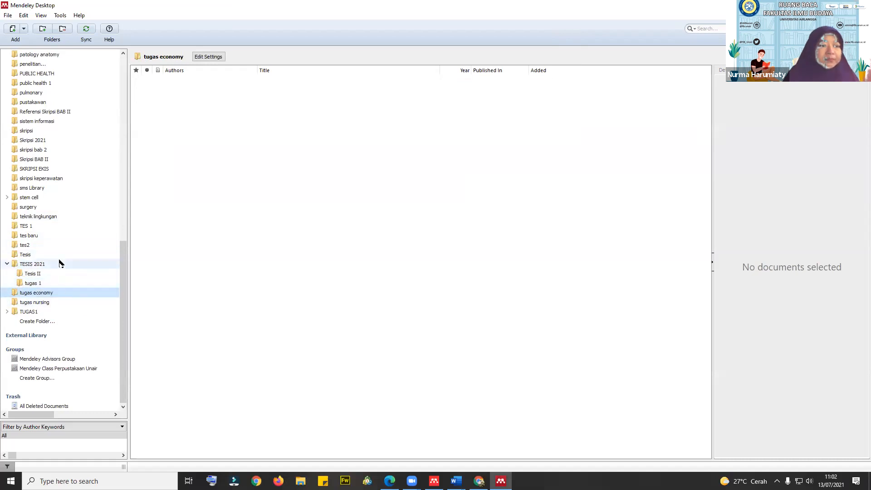
# - Return to the full document list and check which folders contain the "Open Access dan Perguruan Tinggi Indonesia" reference
pyautogui.scroll(15, 94, 319)
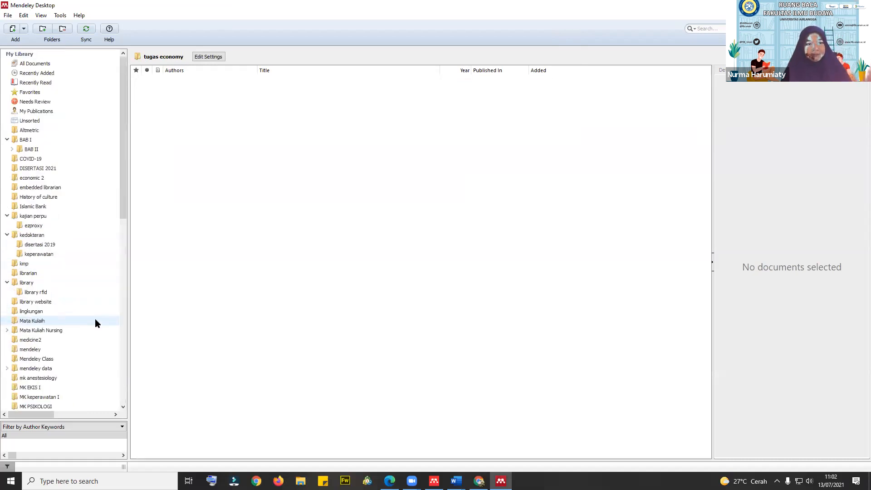
pyautogui.click(35, 63)
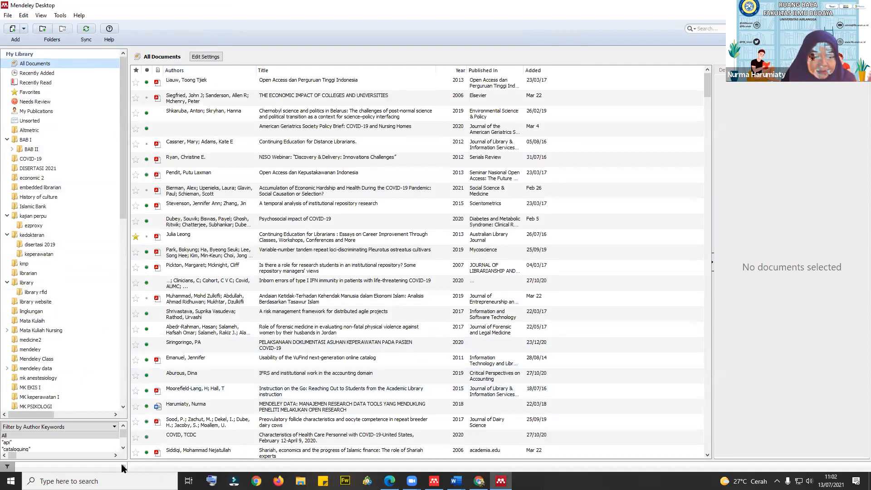
pyautogui.moveTo(125, 89)
pyautogui.mouseDown()
pyautogui.moveTo(123, 119)
pyautogui.moveTo(123, 87)
pyautogui.mouseUp()
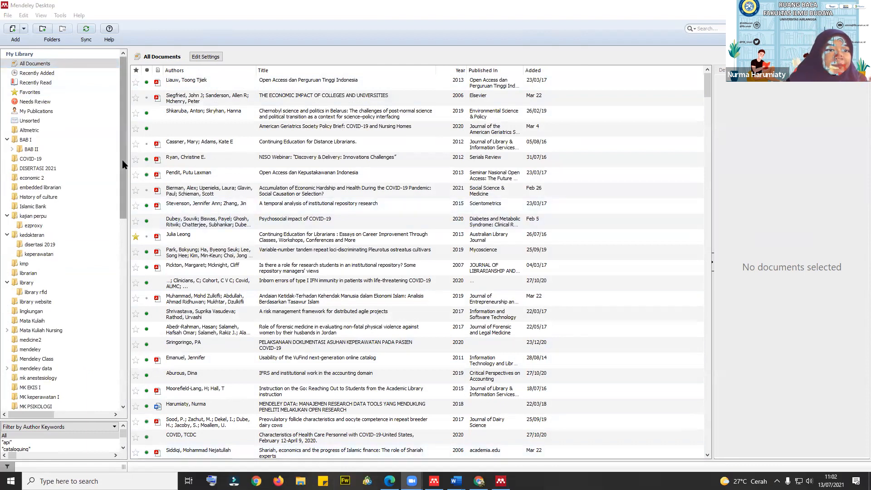
pyautogui.moveTo(123, 160); pyautogui.dragTo(120, 133)
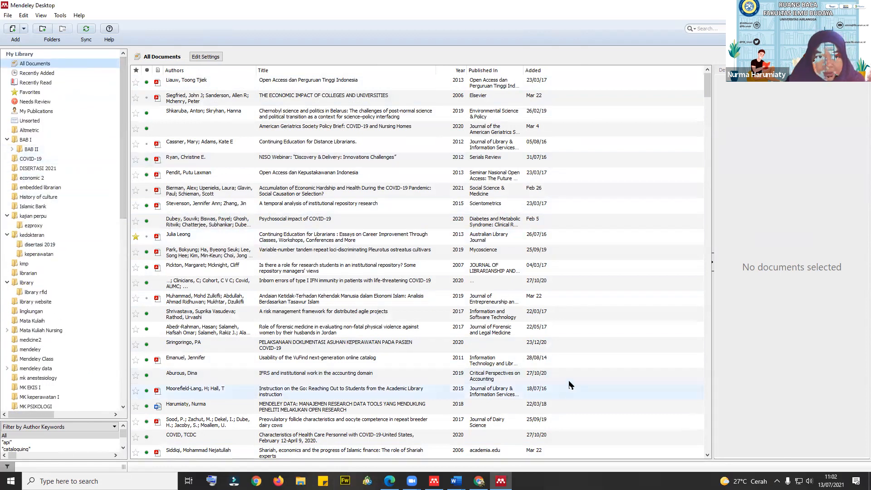
pyautogui.click(333, 81)
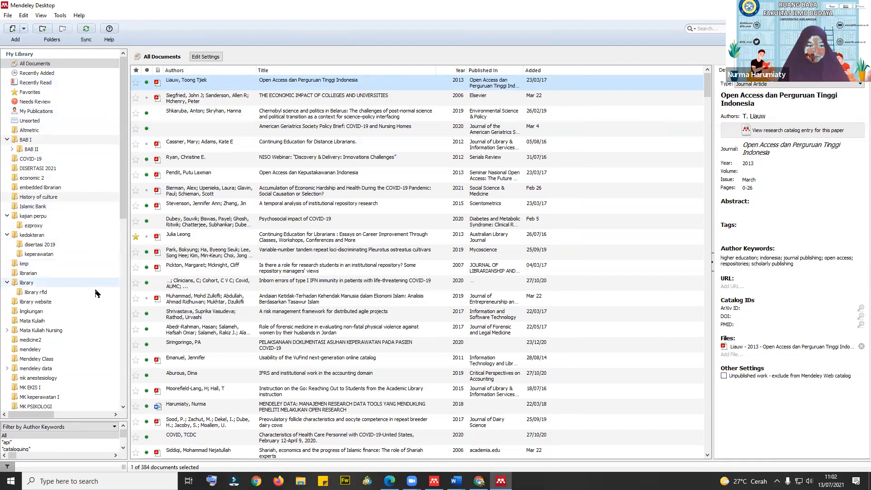
pyautogui.scroll(-14, 96, 292)
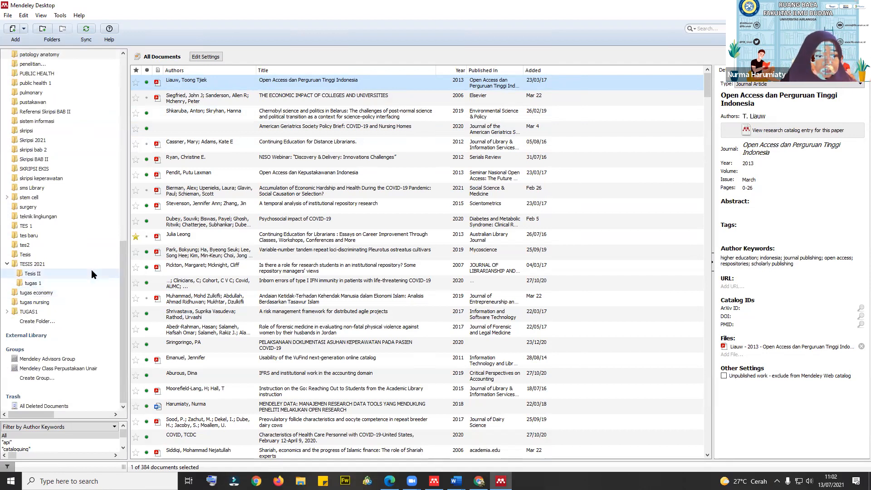
pyautogui.scroll(14, 91, 274)
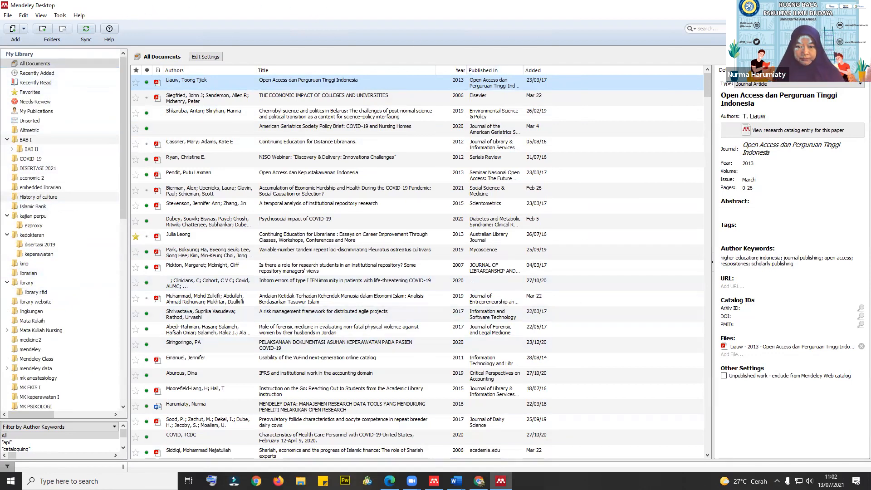
pyautogui.click(60, 15)
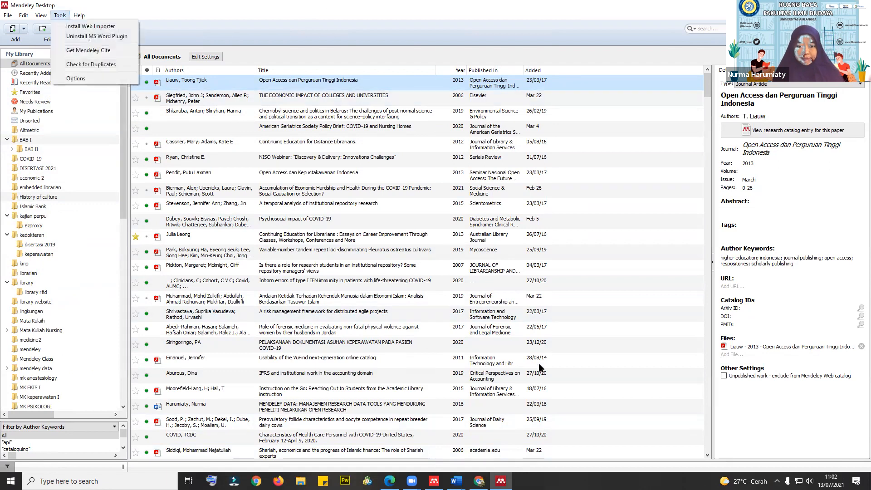
pyautogui.click(442, 428)
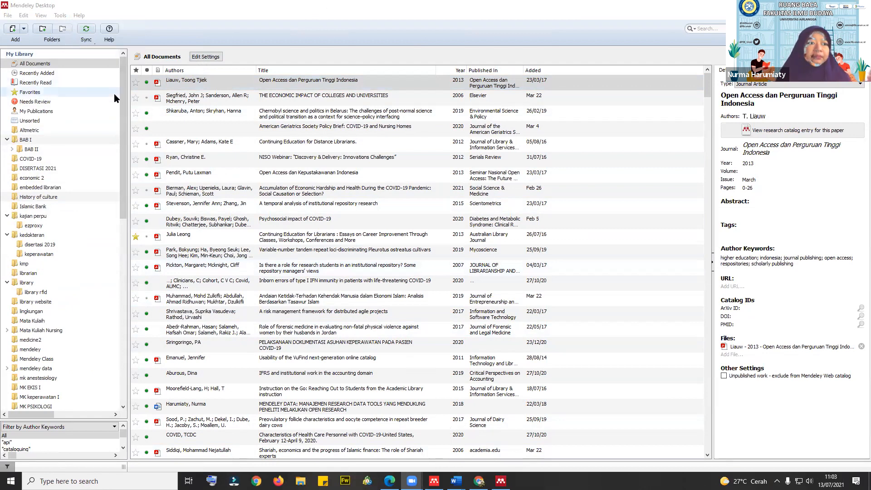
pyautogui.moveTo(122, 106)
pyautogui.mouseDown()
pyautogui.moveTo(127, 225)
pyautogui.moveTo(126, 94)
pyautogui.mouseUp()
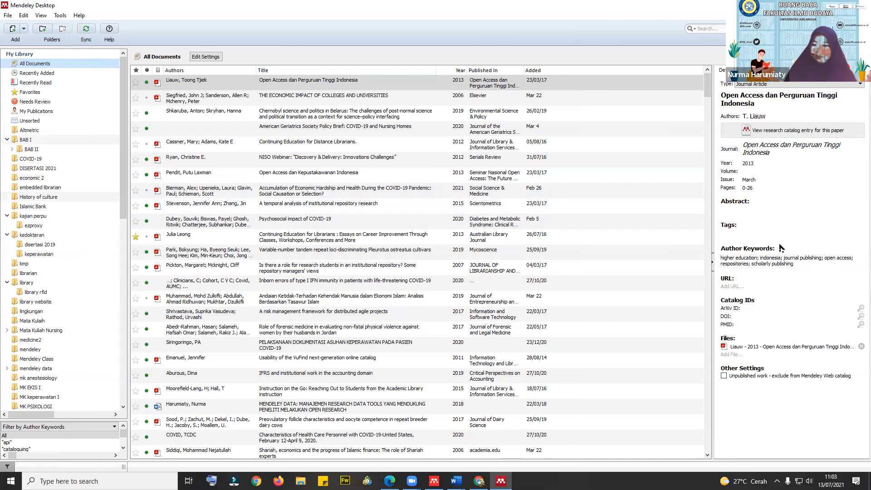
# - Switch to Chrome and search the web for "doi look up" in a new tab
pyautogui.click(480, 482)
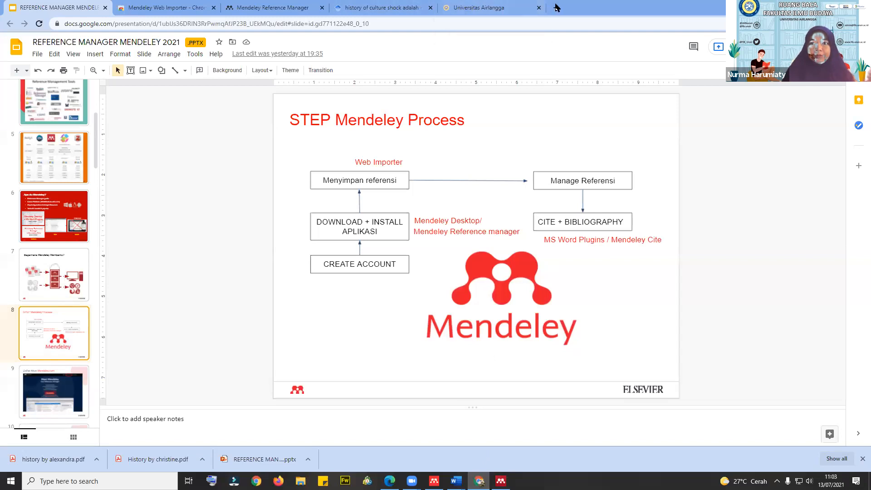
pyautogui.click(556, 8)
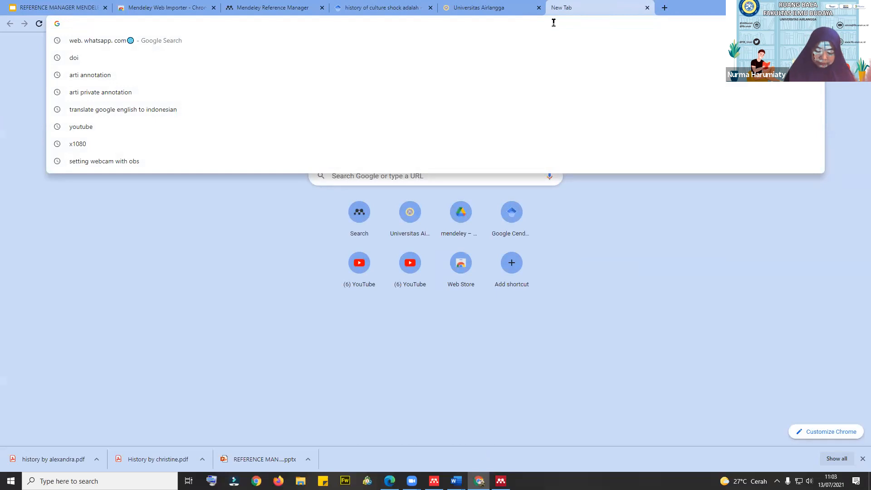
pyautogui.write('doi l')
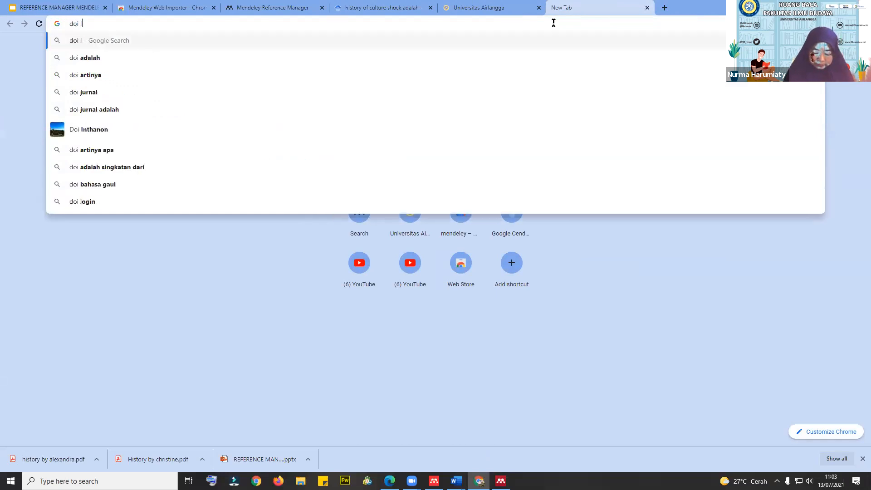
pyautogui.write('ook u')
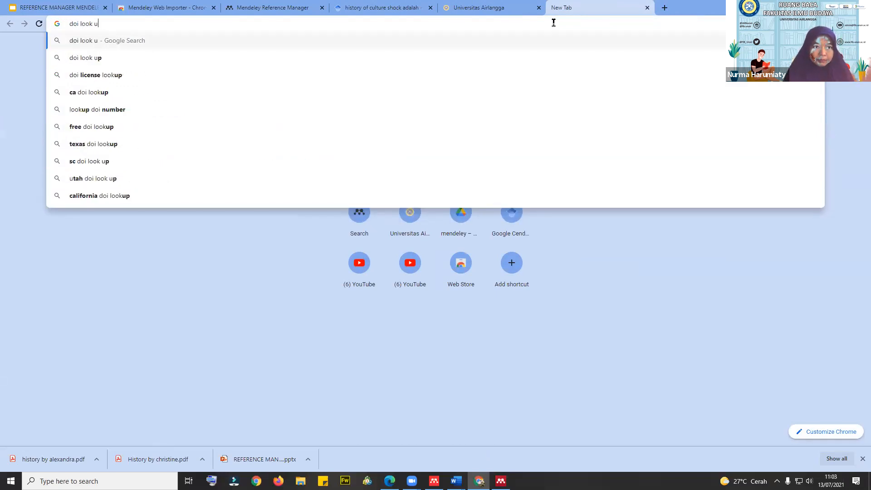
pyautogui.click(108, 63)
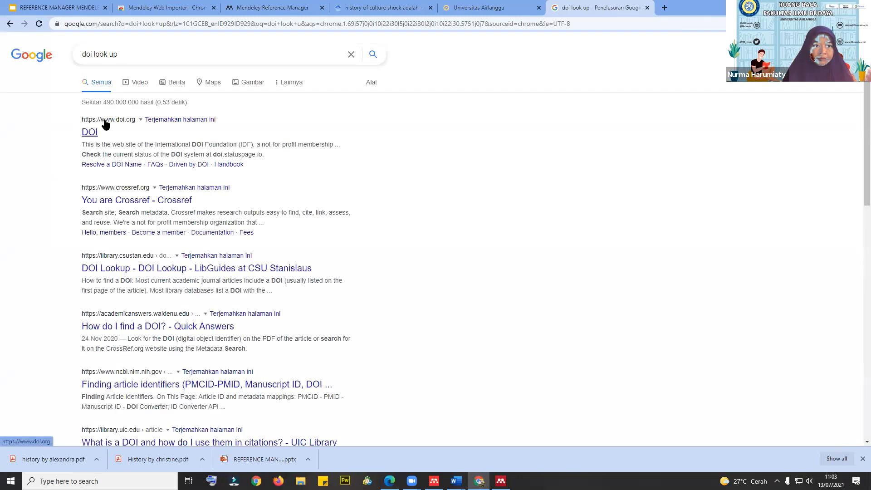
# - Open the Crossref website from the search results and set its search to metadata
pyautogui.click(132, 198)
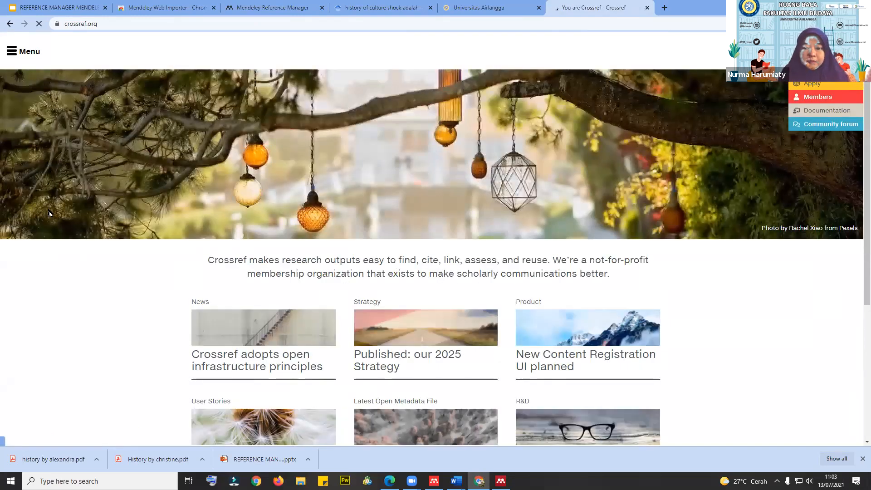
pyautogui.scroll(-5, 50, 212)
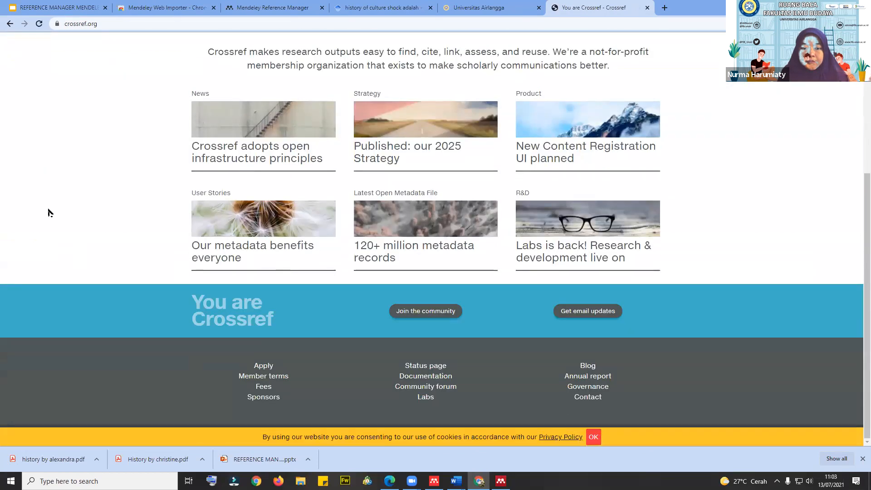
pyautogui.scroll(5, 50, 213)
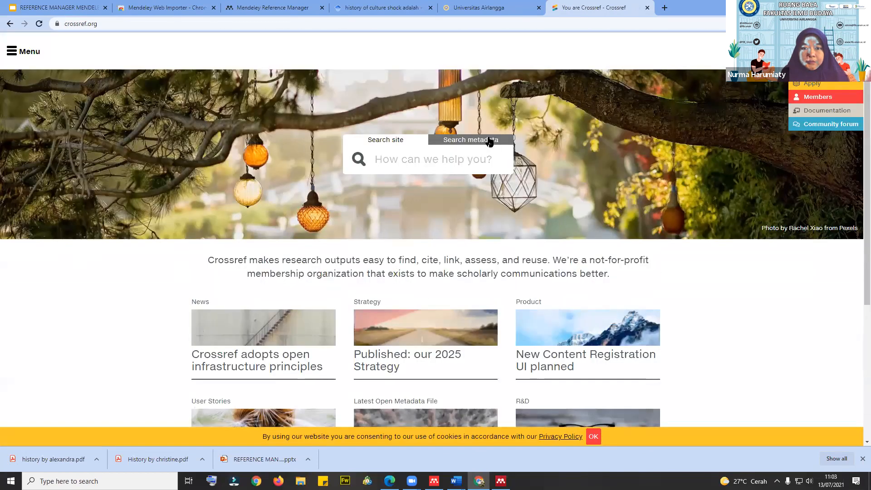
pyautogui.click(490, 141)
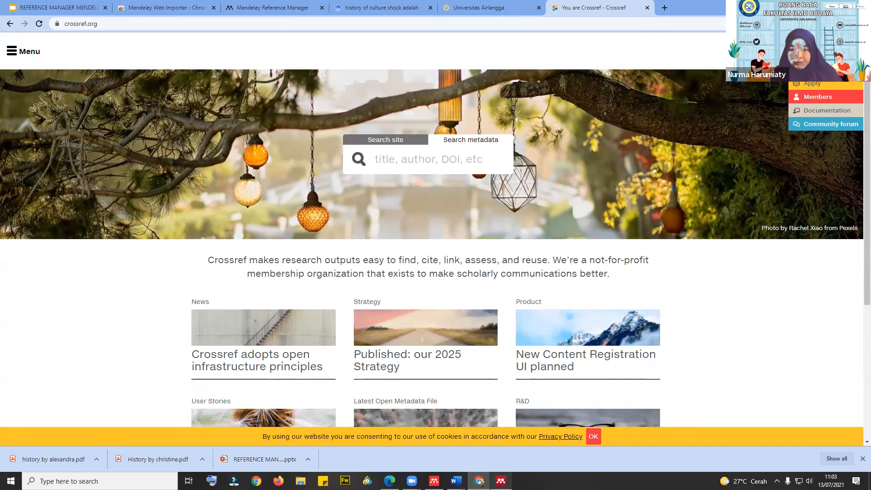
# - Switch back to Mendeley Desktop and view the details of the "Psychosocial impact of COVID-19" reference
pyautogui.click(501, 481)
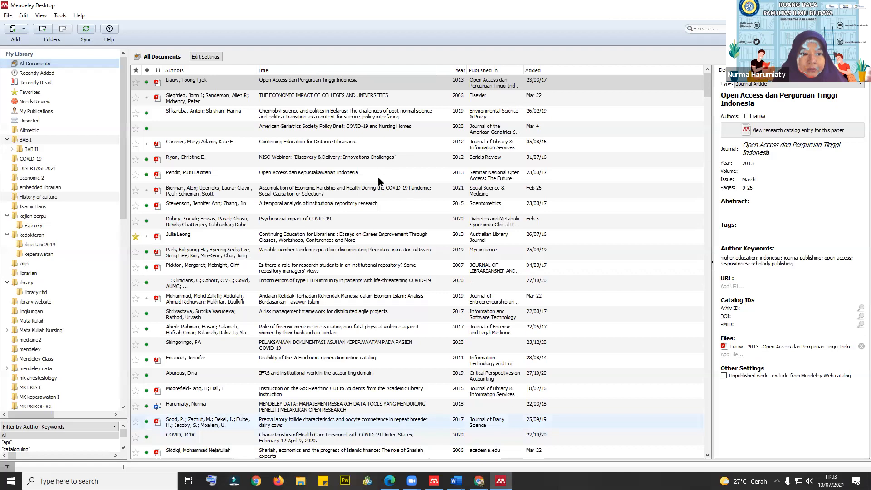
pyautogui.click(354, 217)
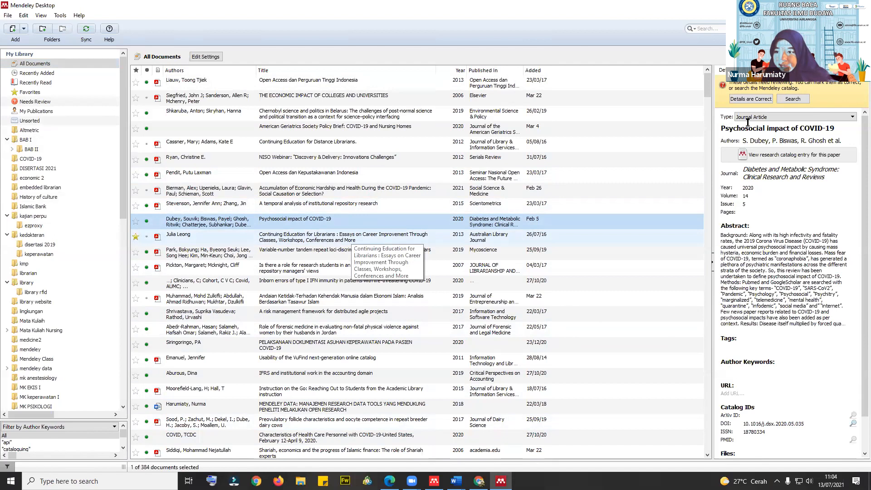
# - Copy the reference title "Psychosocial impact of COVID-19", switch to Chrome and search Crossref metadata for it
pyautogui.click(803, 128)
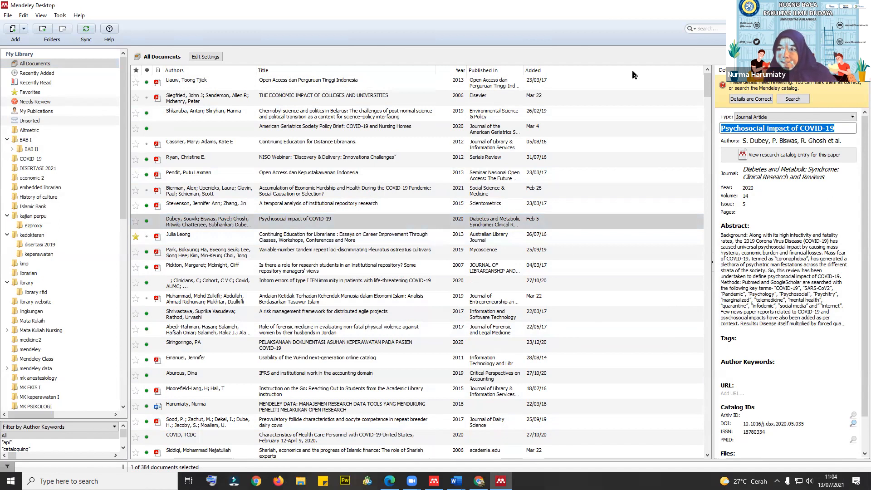
pyautogui.moveTo(480, 482)
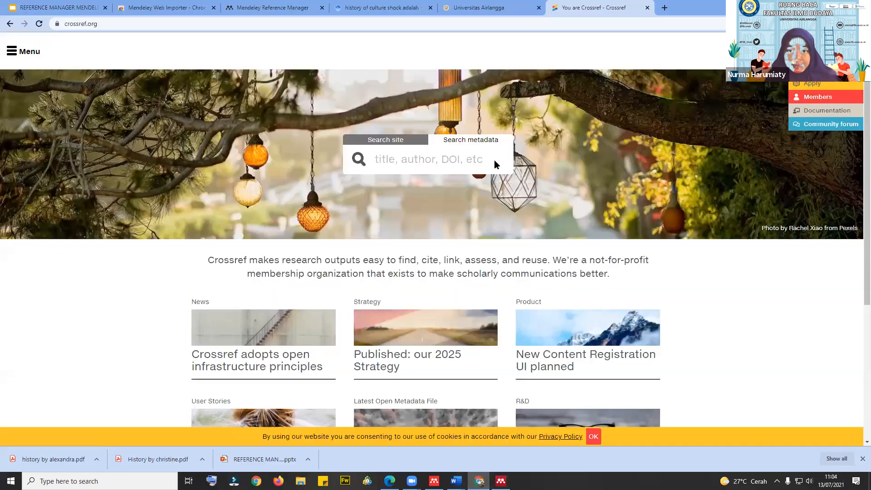
pyautogui.click(495, 160)
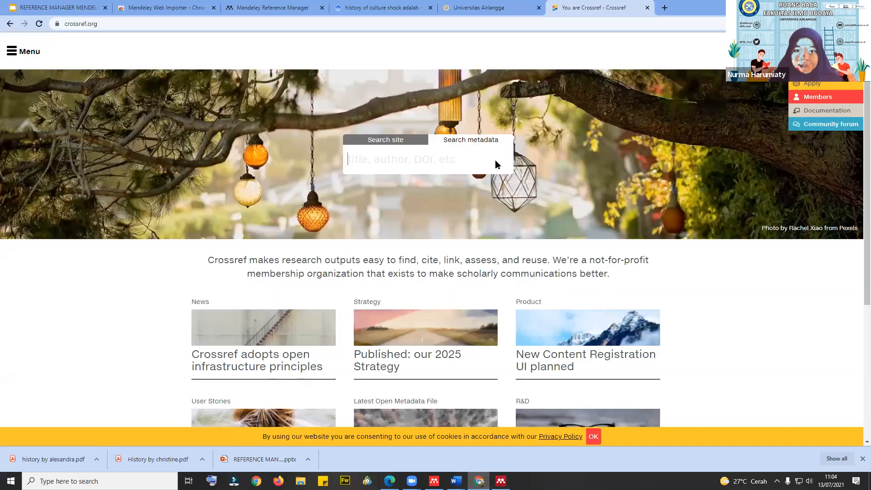
pyautogui.write('cial impact of COVID-19')
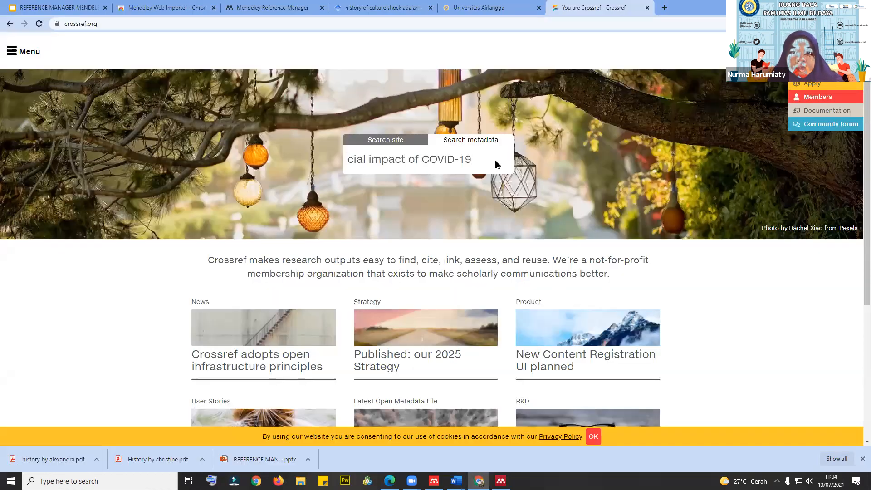
pyautogui.press('Return')
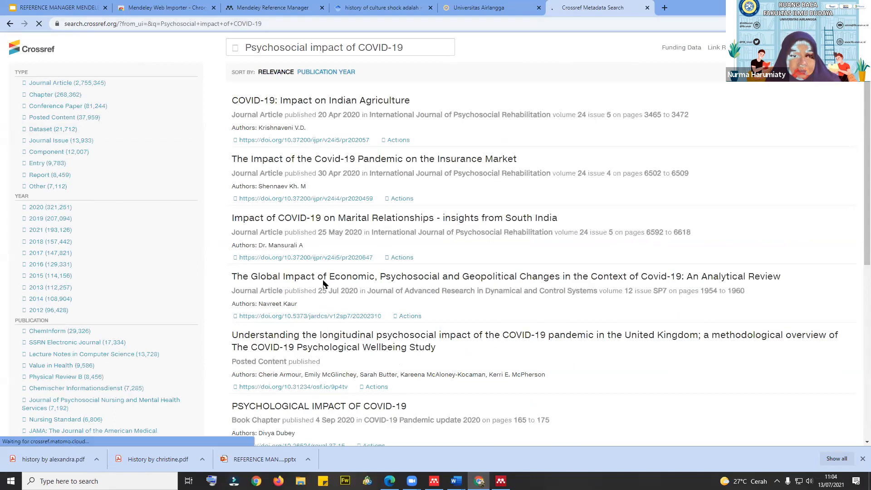
# - Look through the first page of Crossref results for an article matching the searched title
pyautogui.scroll(-5, 495, 298)
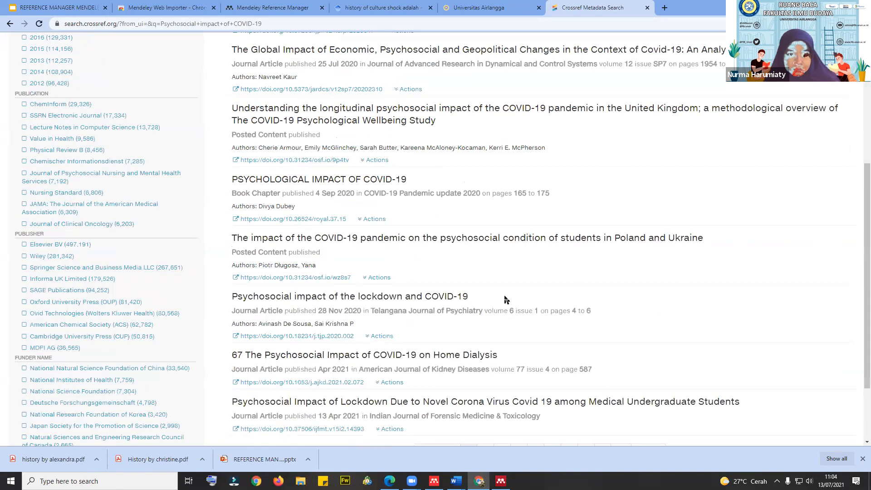
pyautogui.scroll(1, 506, 299)
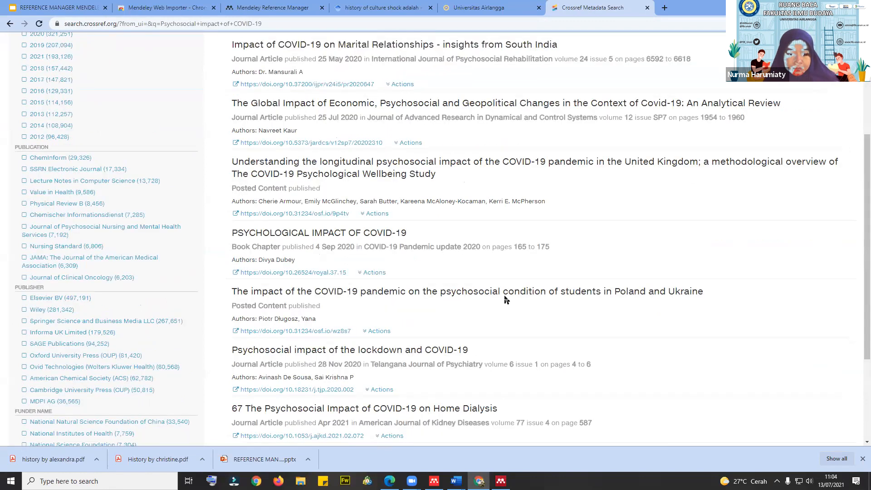
pyautogui.scroll(3, 506, 299)
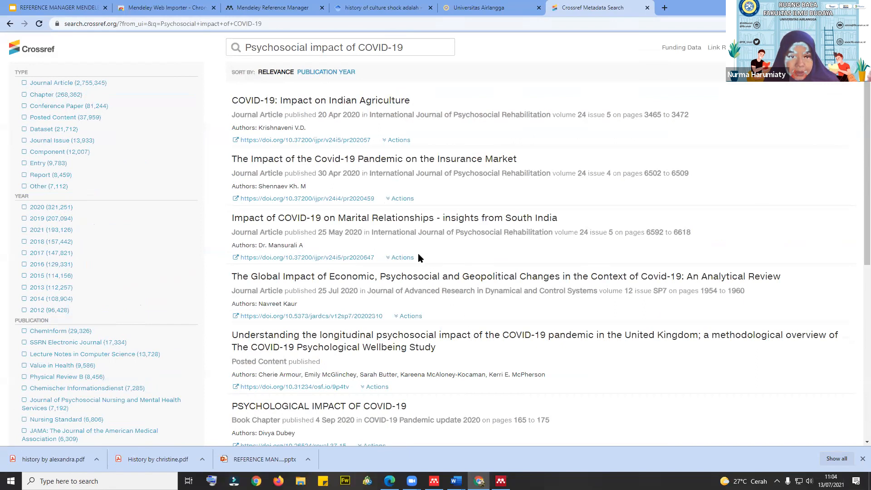
pyautogui.scroll(-1, 391, 291)
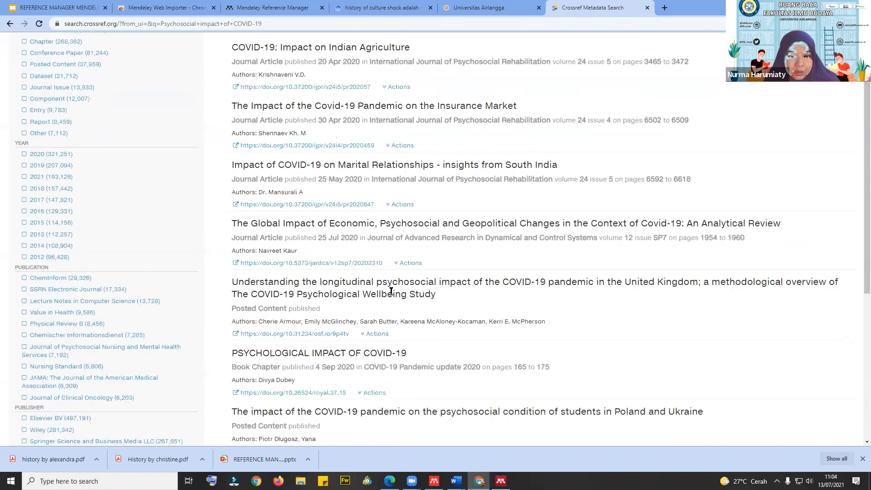
pyautogui.scroll(-3, 397, 307)
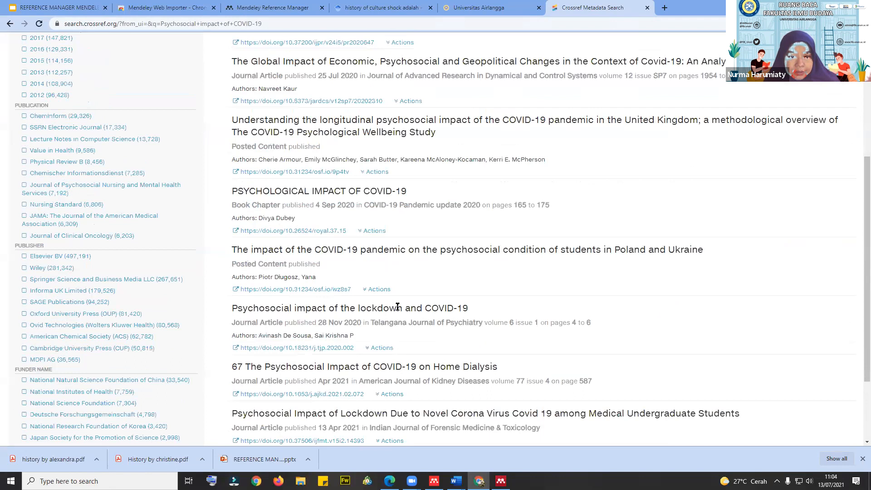
pyautogui.scroll(-1, 397, 307)
pyautogui.scroll(-3, 321, 97)
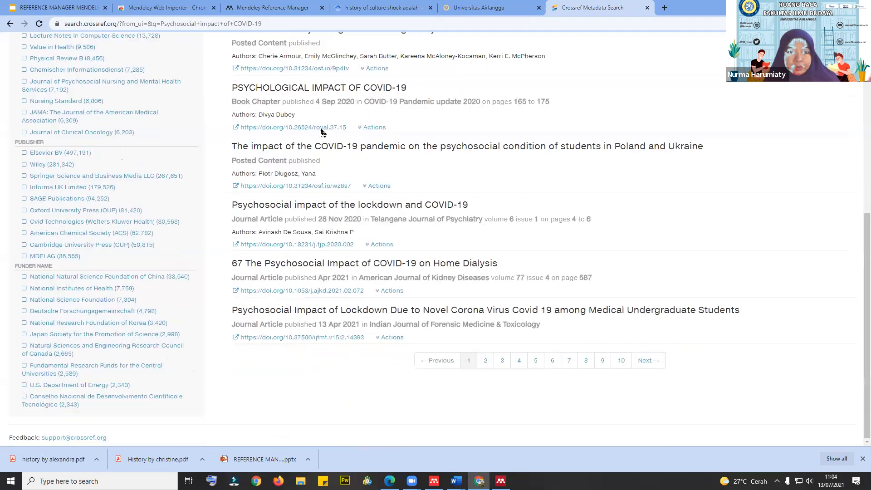
pyautogui.scroll(7, 321, 125)
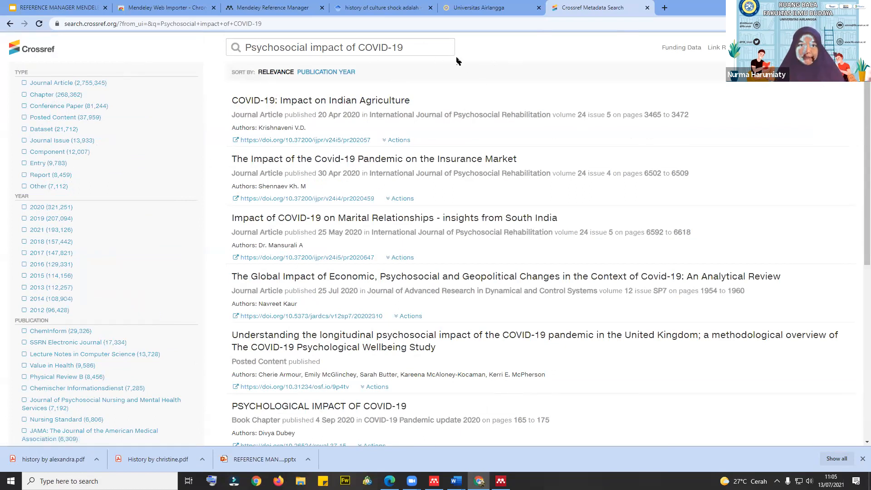
# - Copy the DOI 10.37200/ijpr/v24i5/pr202057 from the "COVID-19: Impact on Indian Agriculture" result
pyautogui.click(429, 46)
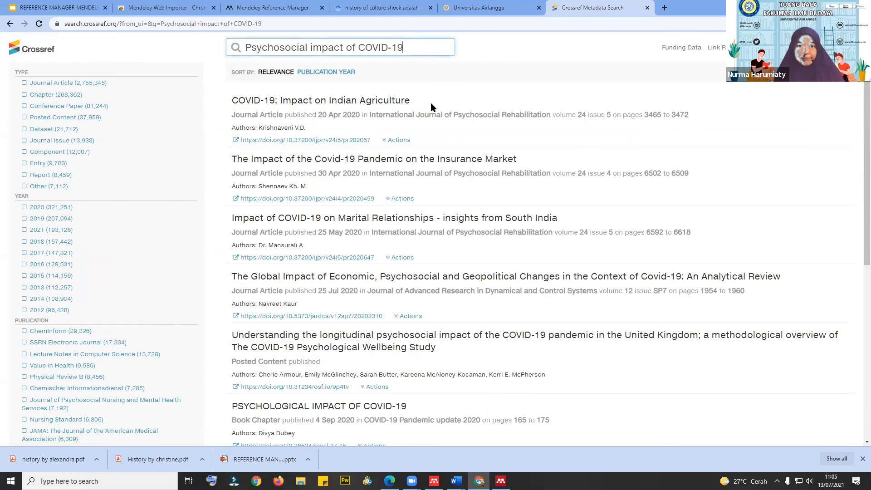
pyautogui.moveTo(374, 140); pyautogui.dragTo(287, 146)
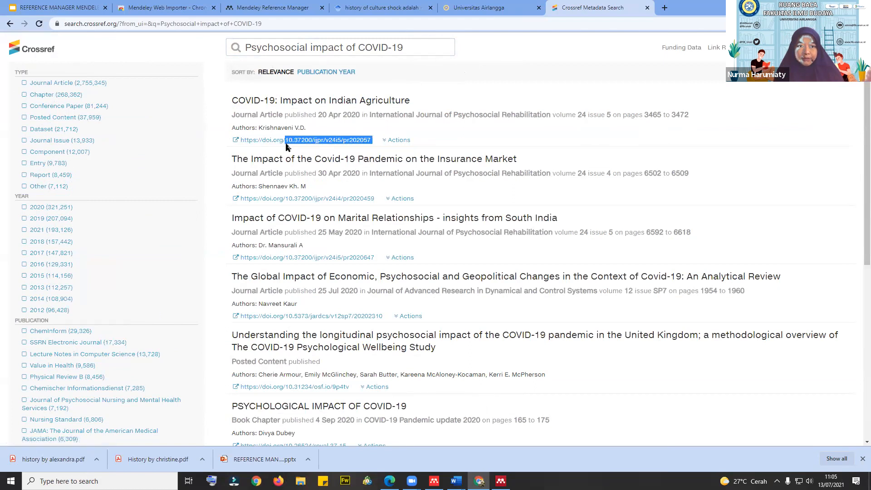
pyautogui.rightClick(318, 138)
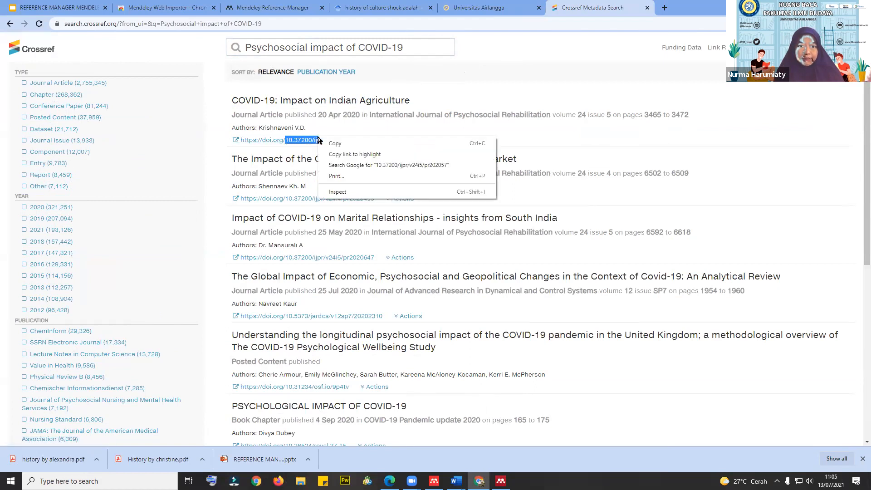
pyautogui.click(326, 143)
# - Switch to Mendeley Desktop to check the COVID-19 reference's title and DOI, and return to Chrome to select the query part of the Crossref address
pyautogui.click(501, 480)
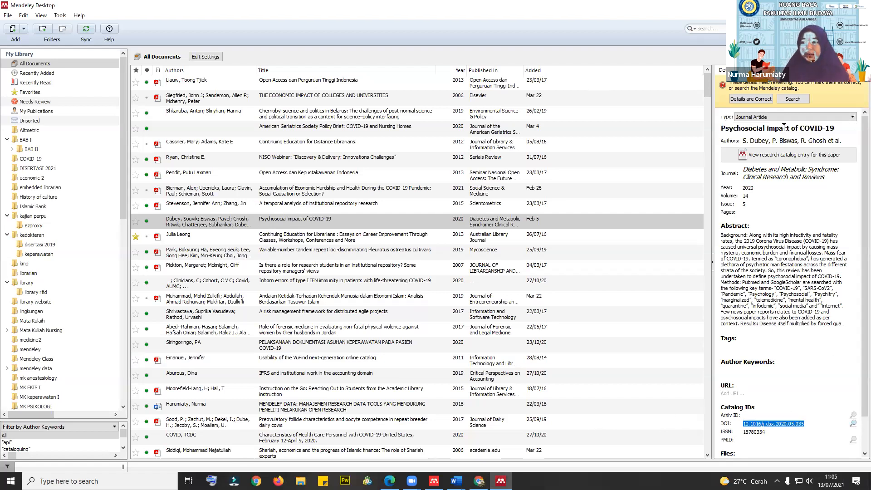
pyautogui.click(750, 130)
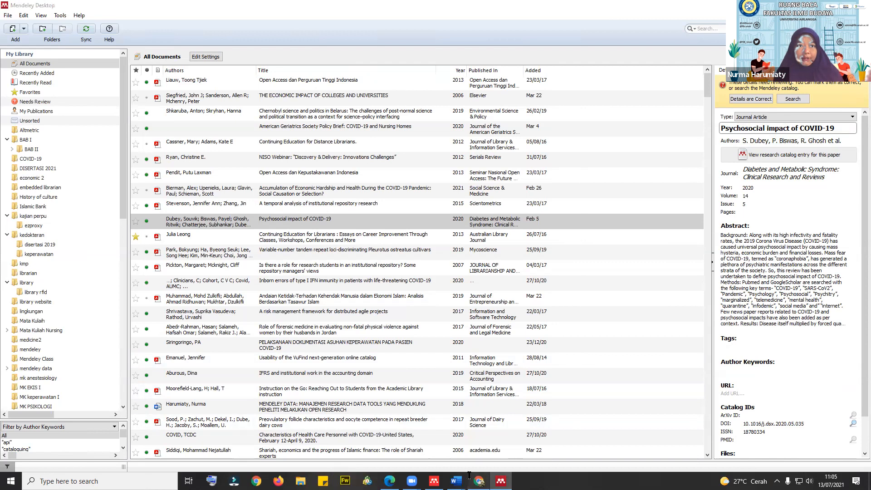
pyautogui.hotkey('alt', 'Tab')
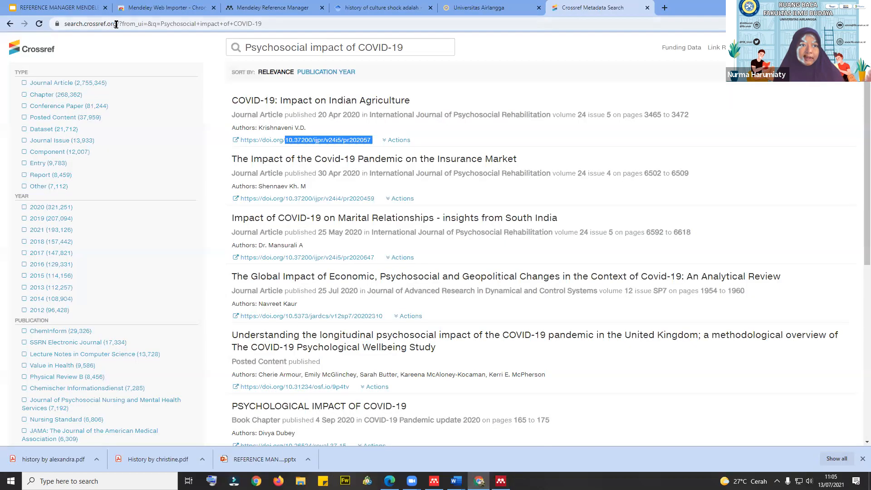
pyautogui.click(117, 24)
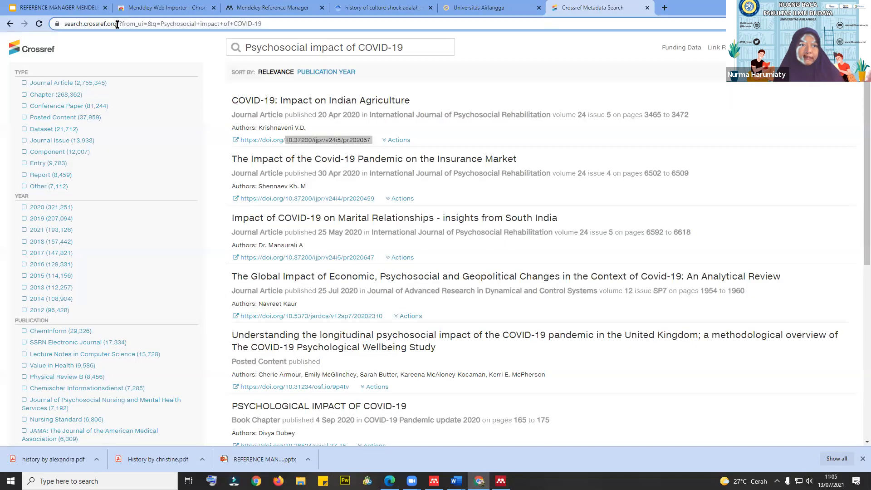
pyautogui.keyDown('shift'); pyautogui.click(324, 24); pyautogui.keyUp('shift')
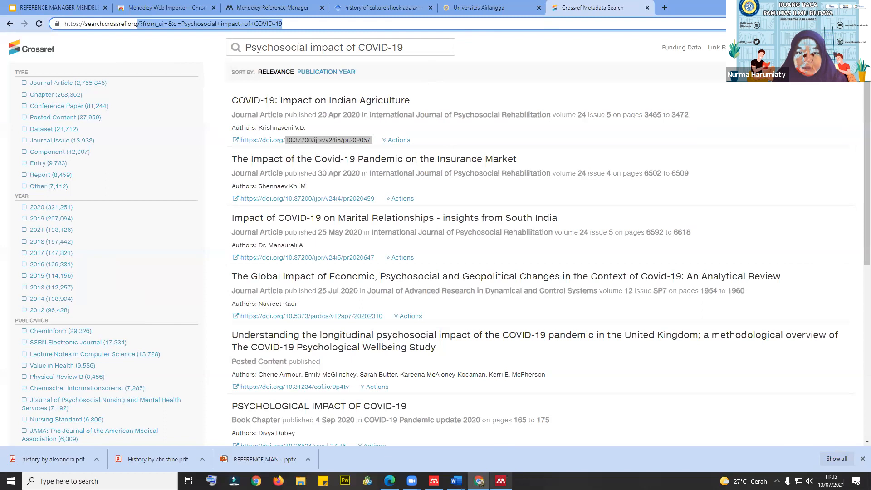
# - Switch to Mendeley Desktop and view the details of the "Effective decision-making: applying the theories to nursing practice" reference
pyautogui.click(501, 481)
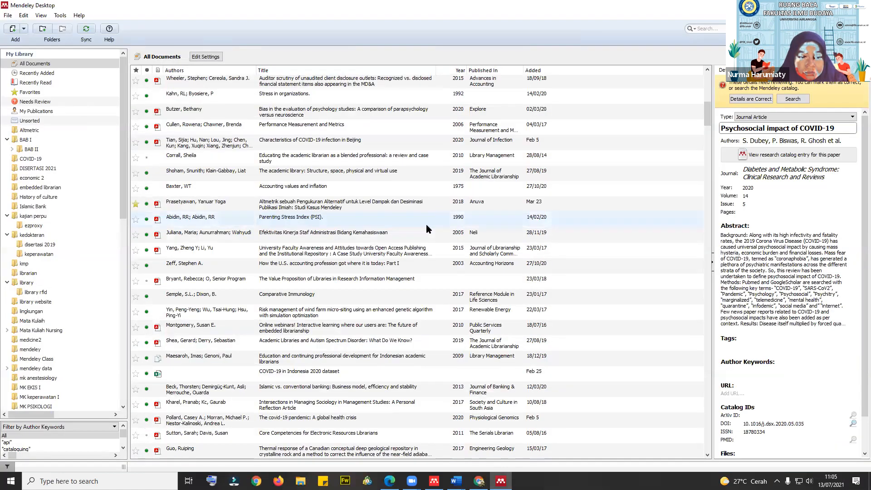
pyautogui.scroll(-5, 426, 224)
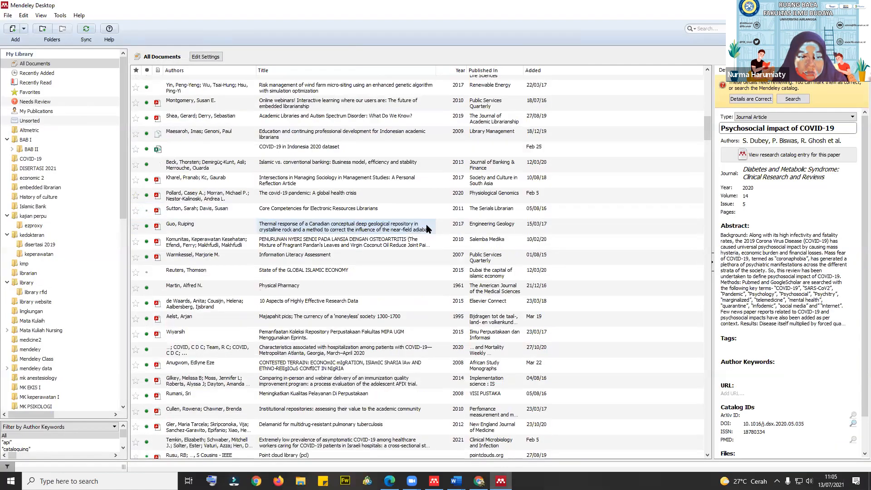
pyautogui.scroll(-5, 320, 325)
pyautogui.click(321, 325)
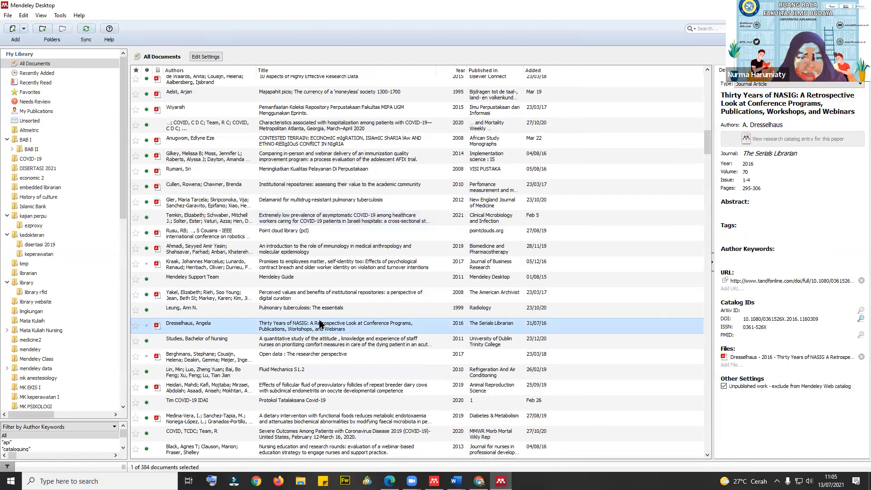
pyautogui.scroll(-10, 320, 320)
pyautogui.click(316, 312)
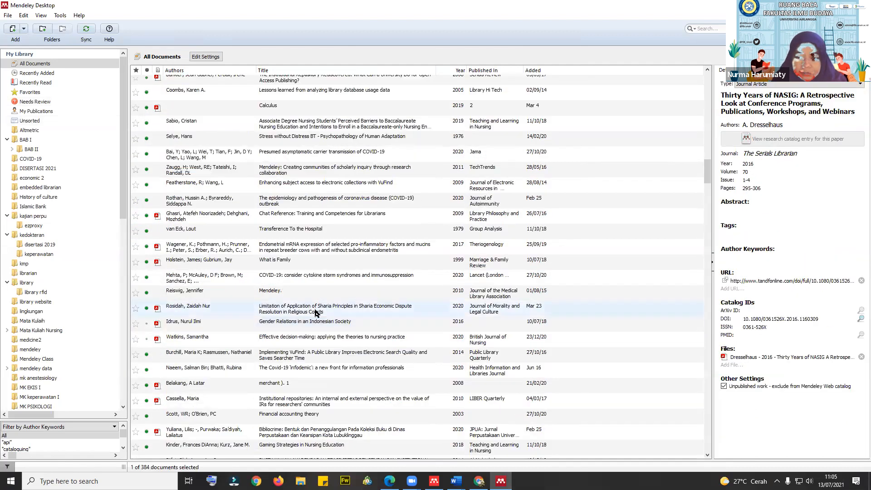
pyautogui.click(316, 339)
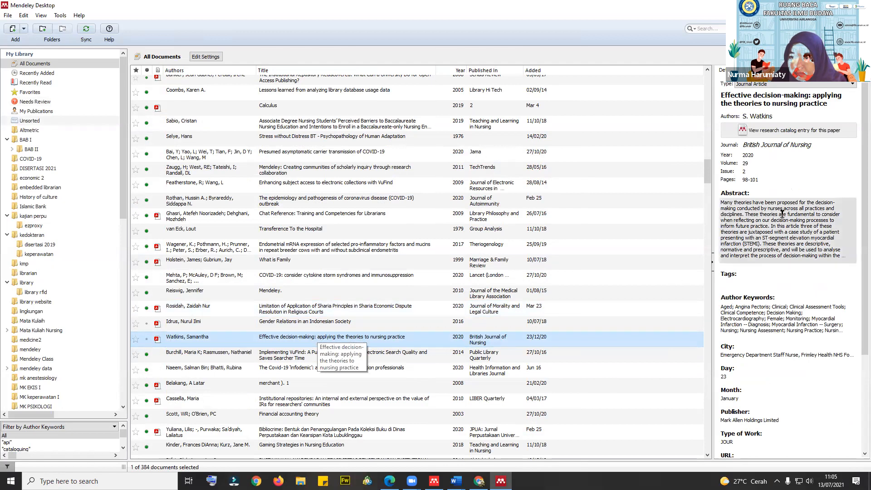
# - Copy the title "Effective decision-making: applying the theories to nursing practice", switch to Chrome and search Crossref for it
pyautogui.click(838, 102)
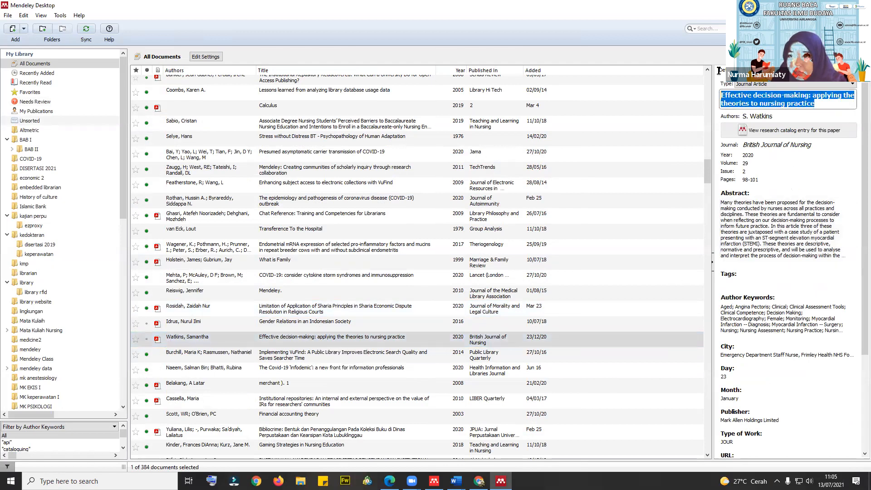
pyautogui.rightClick(726, 94)
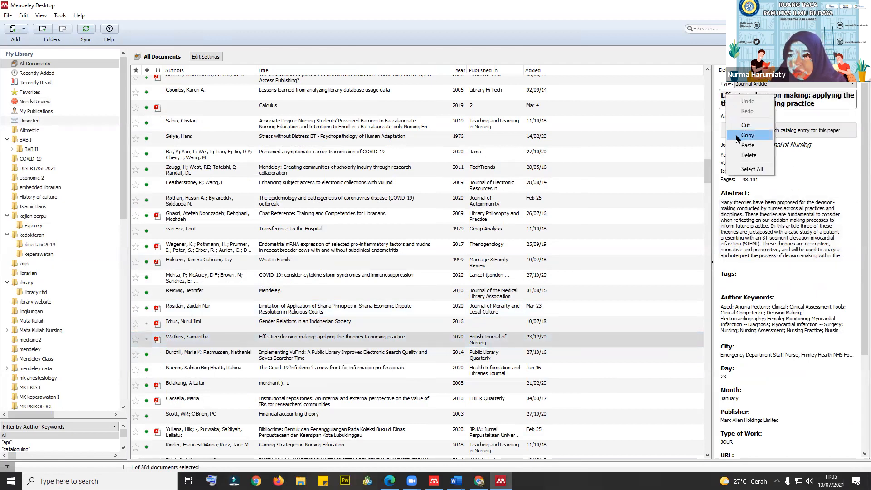
pyautogui.click(744, 134)
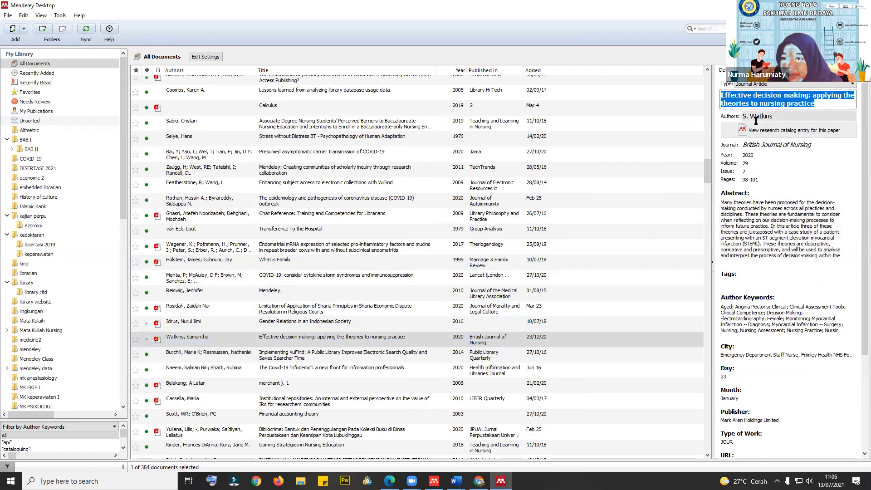
pyautogui.click(480, 482)
pyautogui.press('Tab')
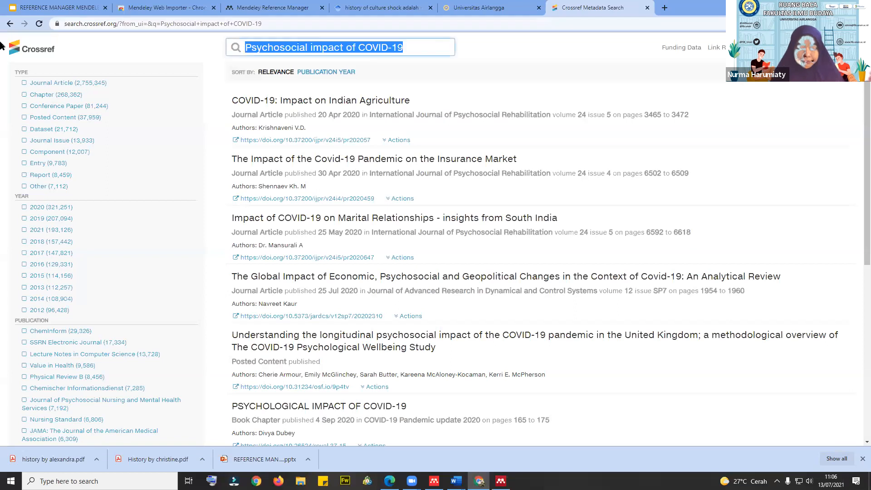
pyautogui.hotkey('ctrl', 'v')
pyautogui.press('Return')
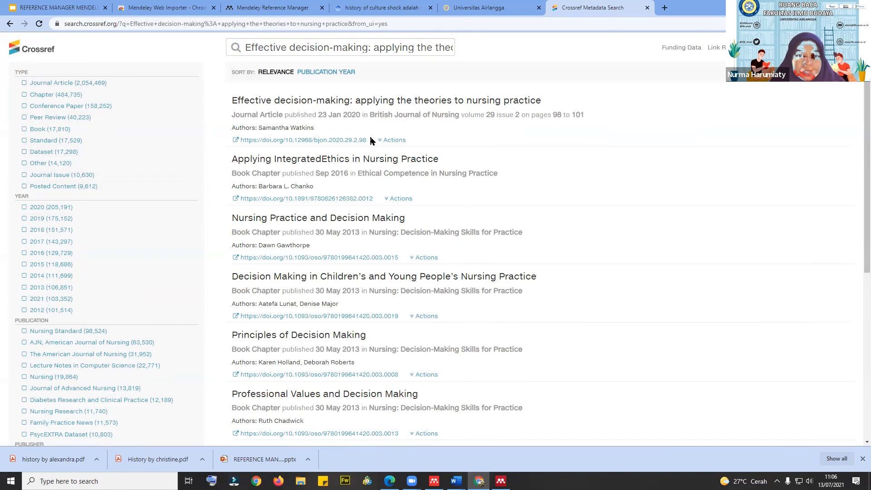
# - Copy the DOI 10.12968/bjon.2020.29.2.98 from the matching Crossref result and switch back to Mendeley Desktop
pyautogui.moveTo(373, 144); pyautogui.dragTo(289, 139)
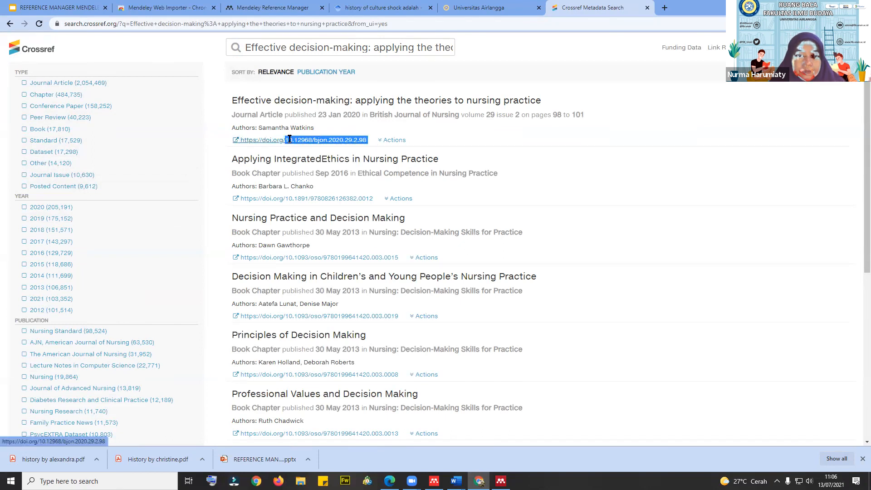
pyautogui.rightClick(289, 139)
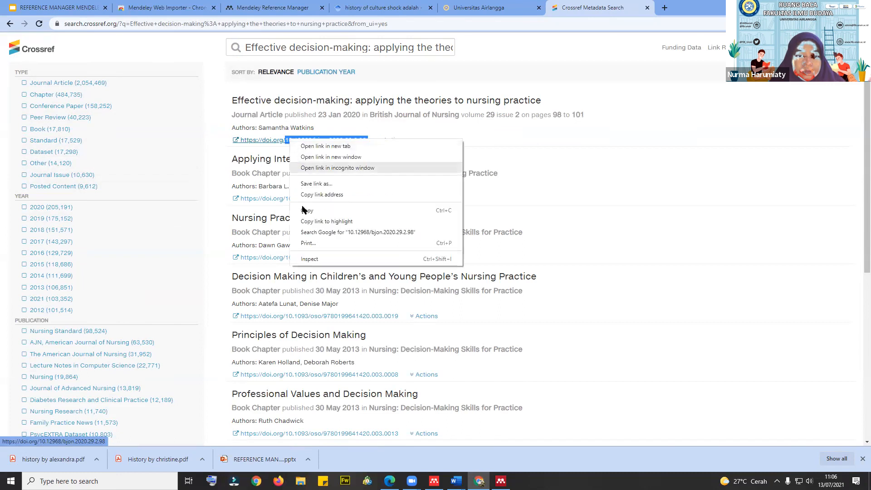
pyautogui.click(282, 208)
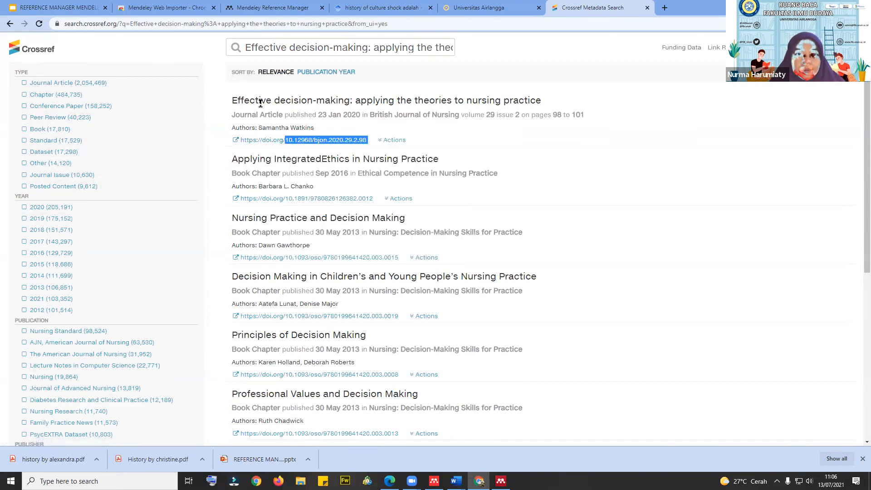
pyautogui.moveTo(382, 46); pyautogui.dragTo(474, 48)
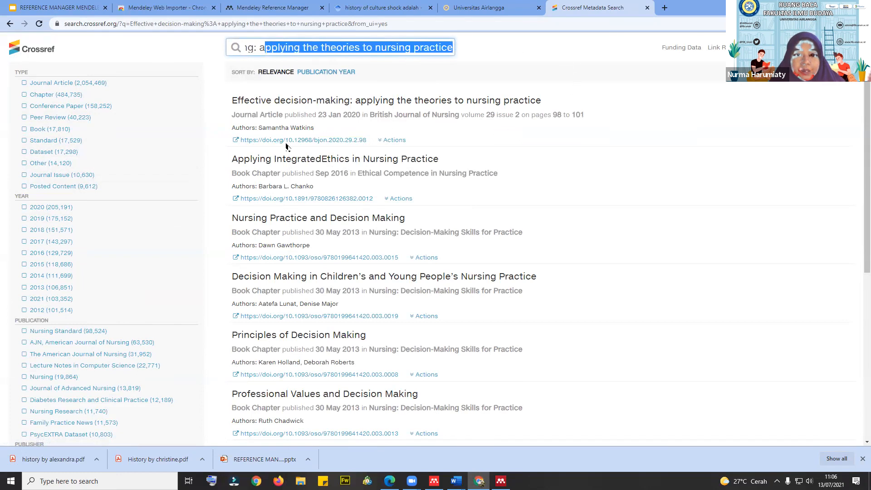
pyautogui.click(501, 481)
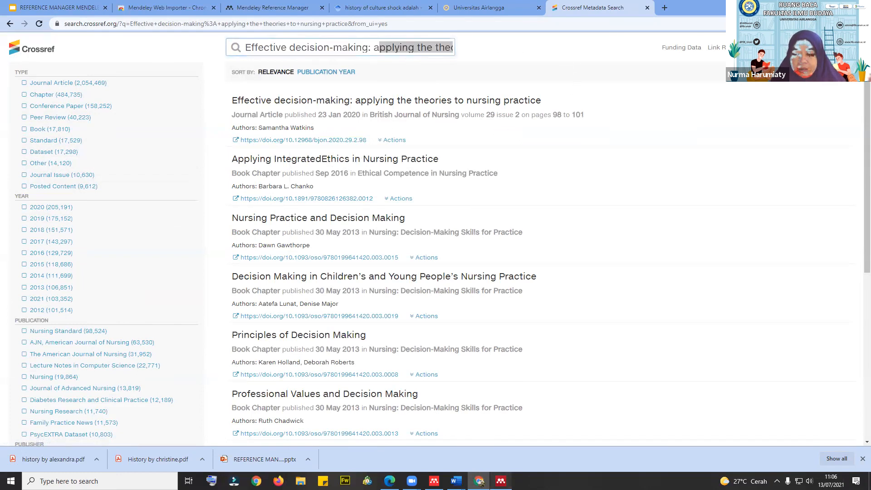
# - In Mendeley Desktop, check the DOI stored in the catalog IDs of the "Effective decision-making" reference against the Crossref result
pyautogui.click(772, 99)
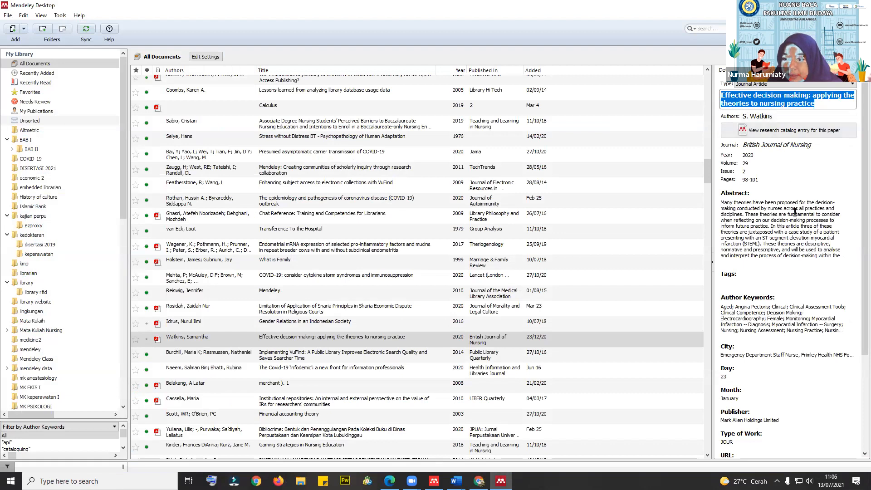
pyautogui.scroll(-3, 780, 425)
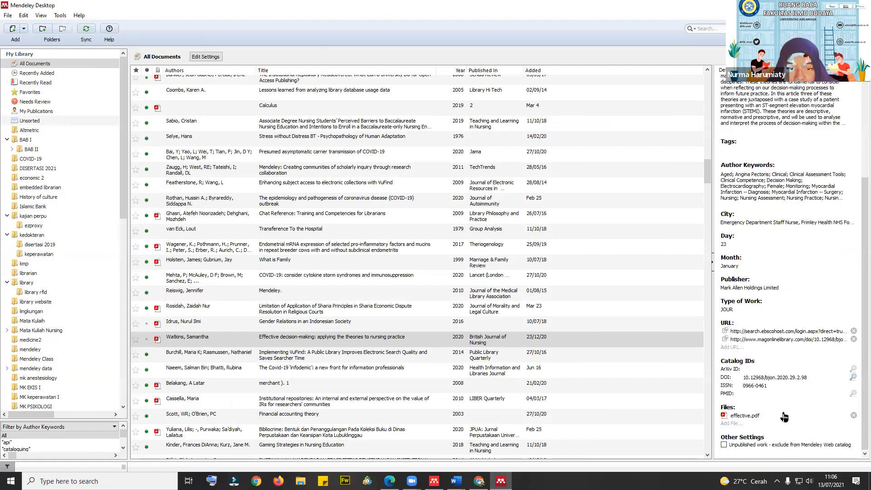
pyautogui.scroll(3, 784, 417)
pyautogui.scroll(-3, 784, 416)
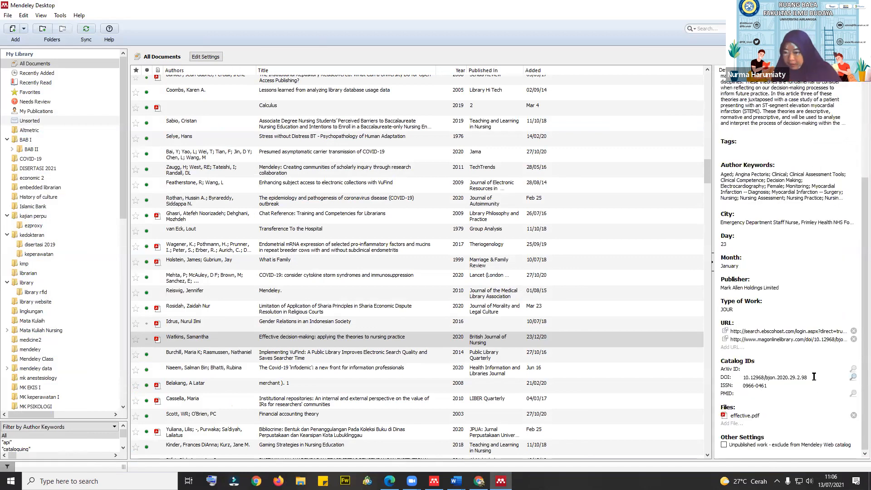
pyautogui.moveTo(815, 377); pyautogui.dragTo(706, 377)
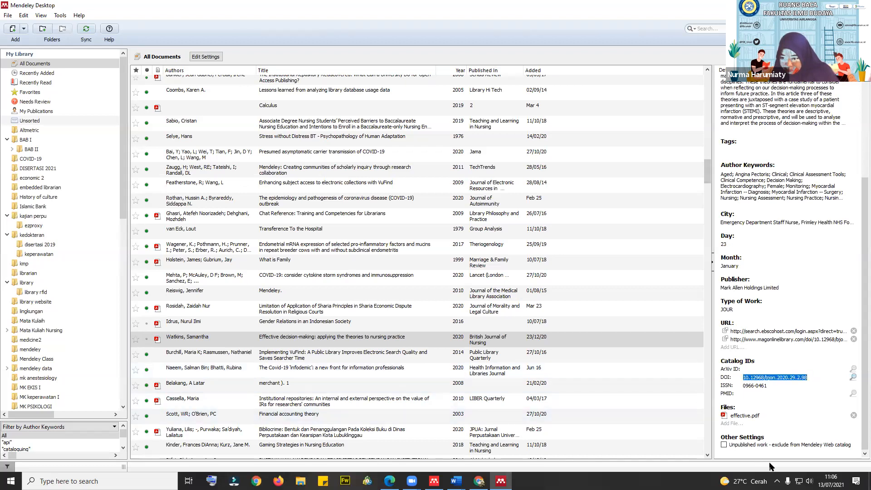
pyautogui.click(820, 378)
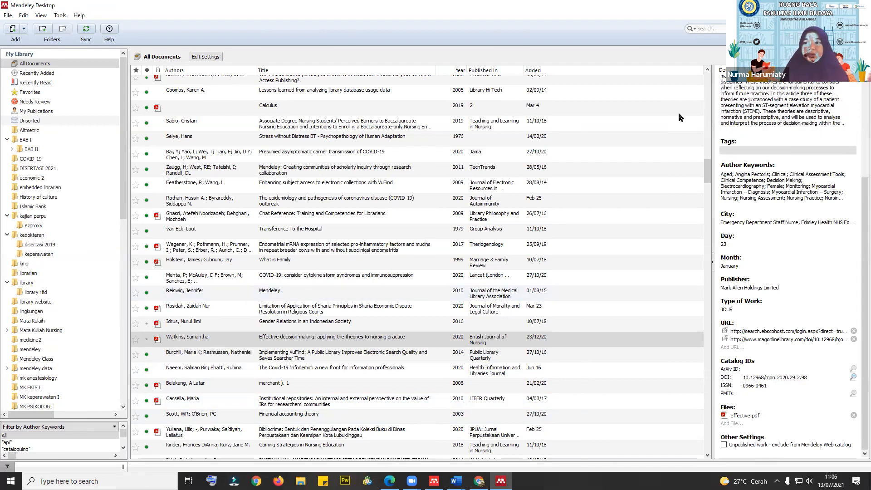
pyautogui.scroll(3, 817, 131)
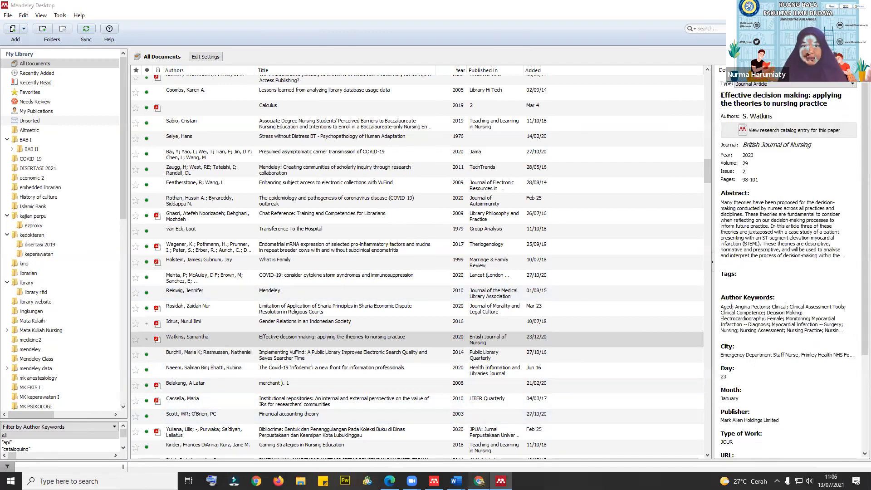
# - Switch to Chrome, close the Crossref page and display slide 5, the reference manager comparison, in the Mendeley presentation
pyautogui.click(479, 481)
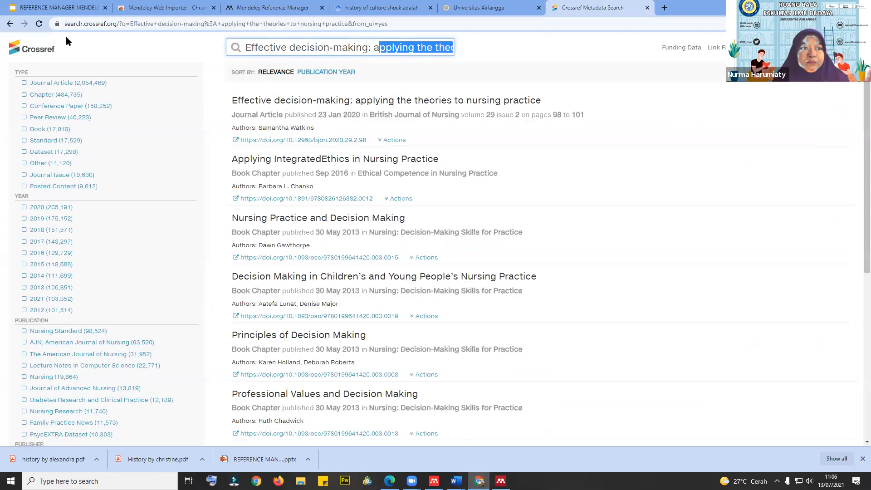
pyautogui.click(647, 8)
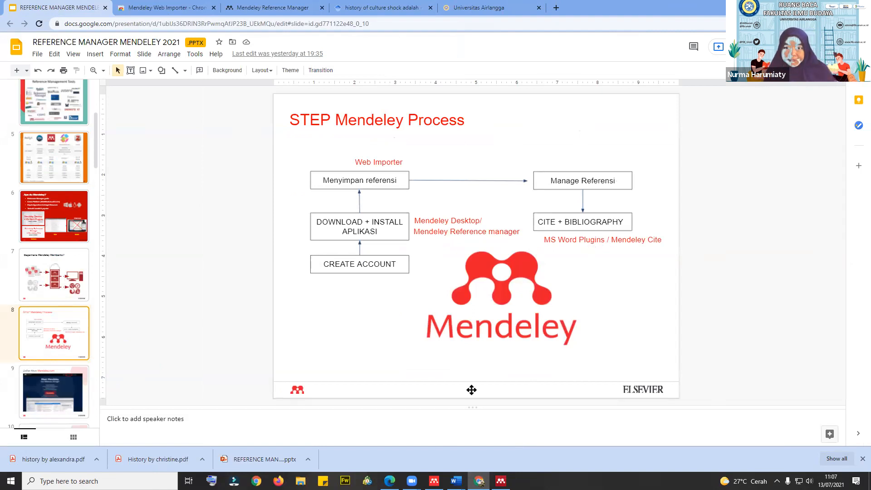
pyautogui.moveTo(501, 480)
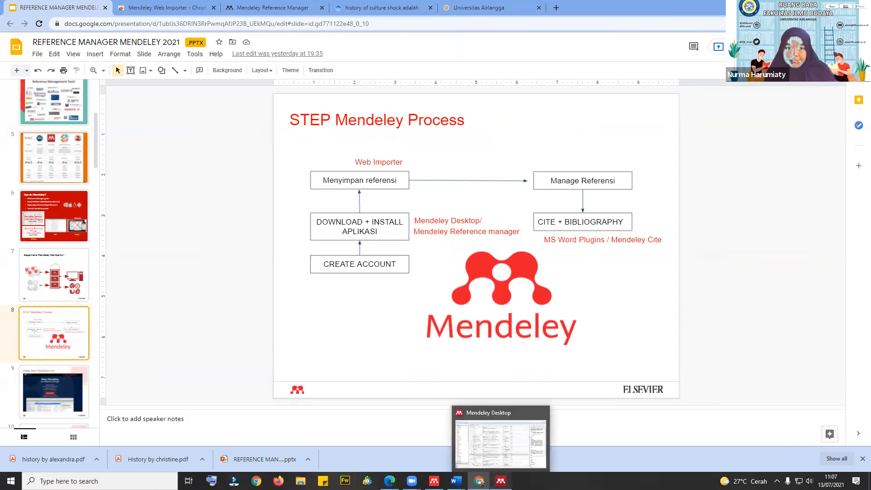
pyautogui.click(501, 481)
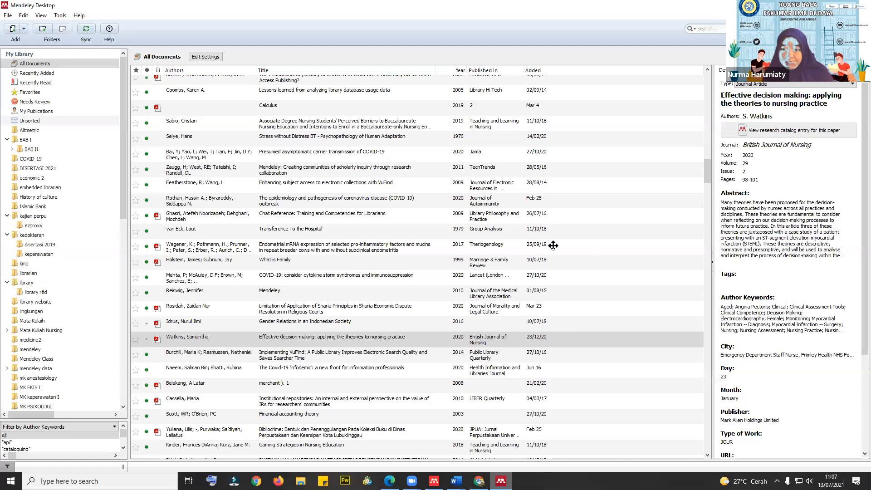
pyautogui.press('super+Down')
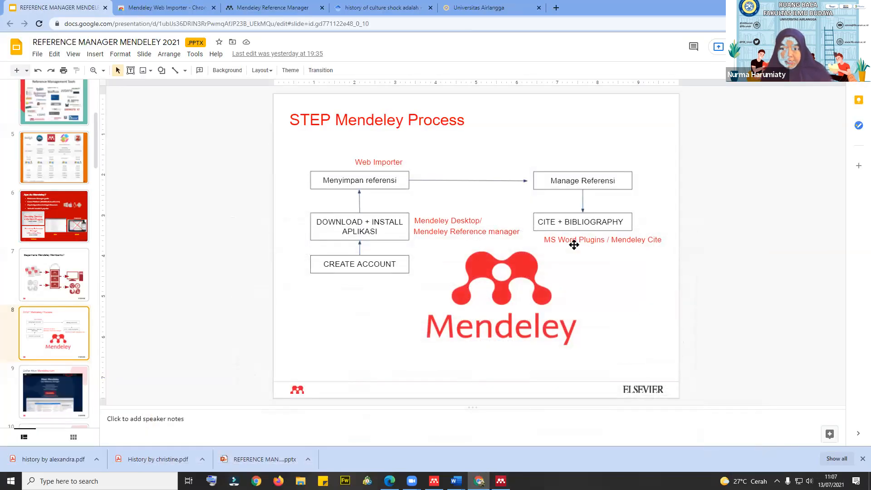
pyautogui.click(65, 168)
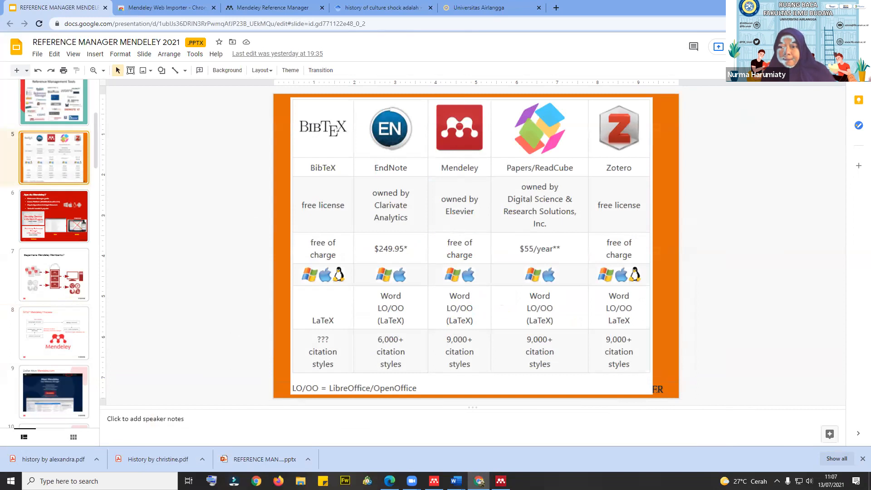
# - View Mendeley Desktop's Word plugin and Mendeley Cite options, and switch to Document1 in Word to show its citation commands
pyautogui.hotkey('alt', 'Tab')
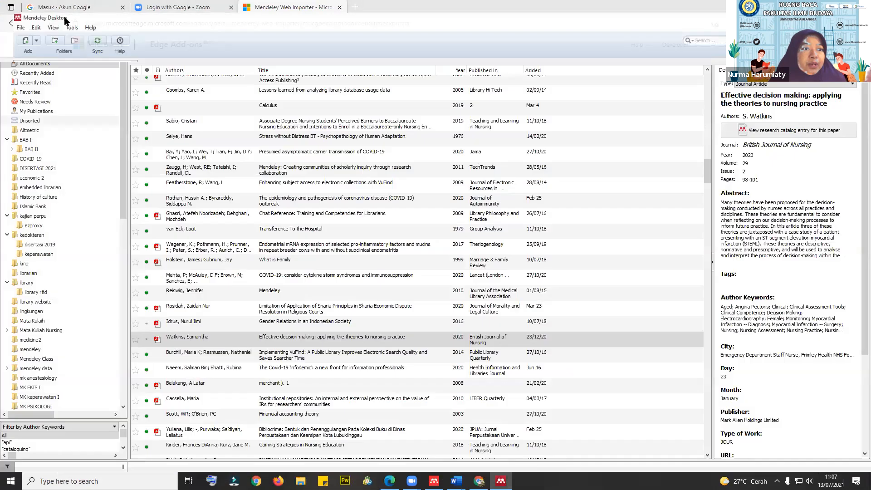
pyautogui.click(63, 16)
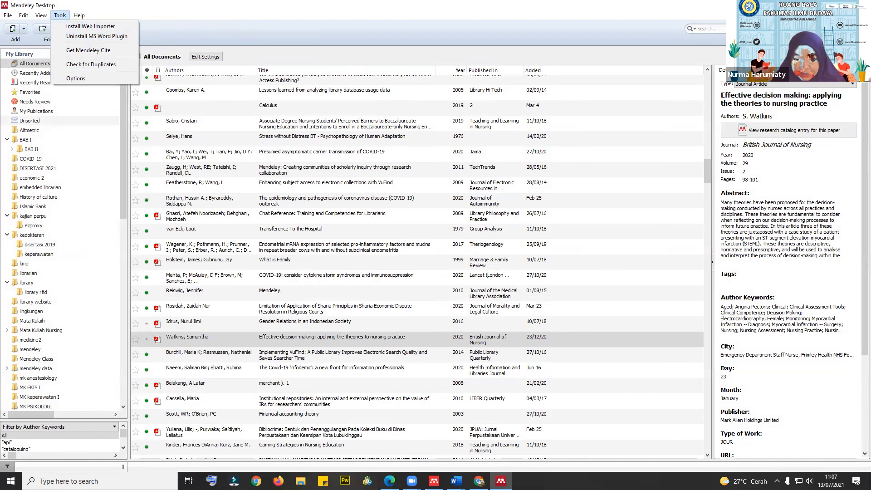
pyautogui.click(456, 481)
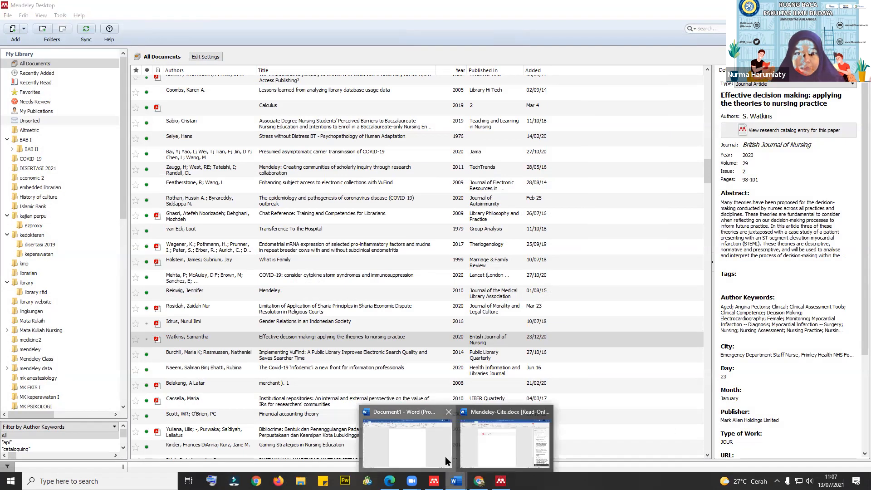
pyautogui.click(445, 457)
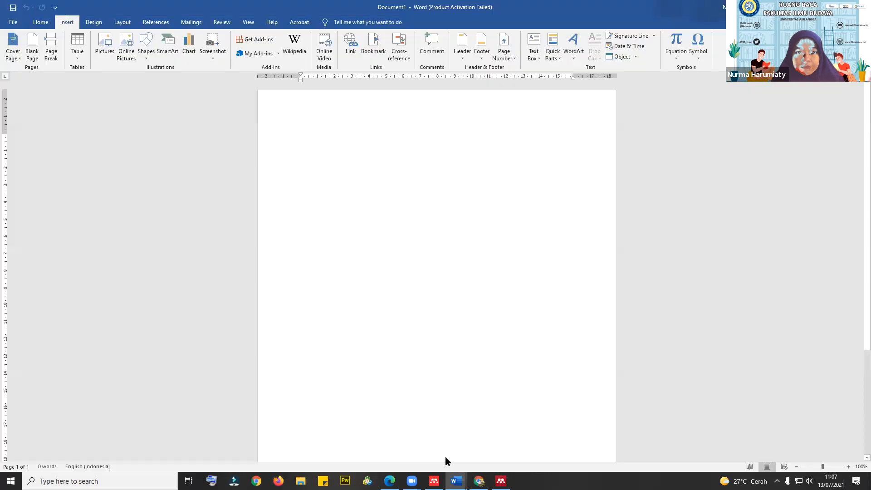
pyautogui.click(147, 23)
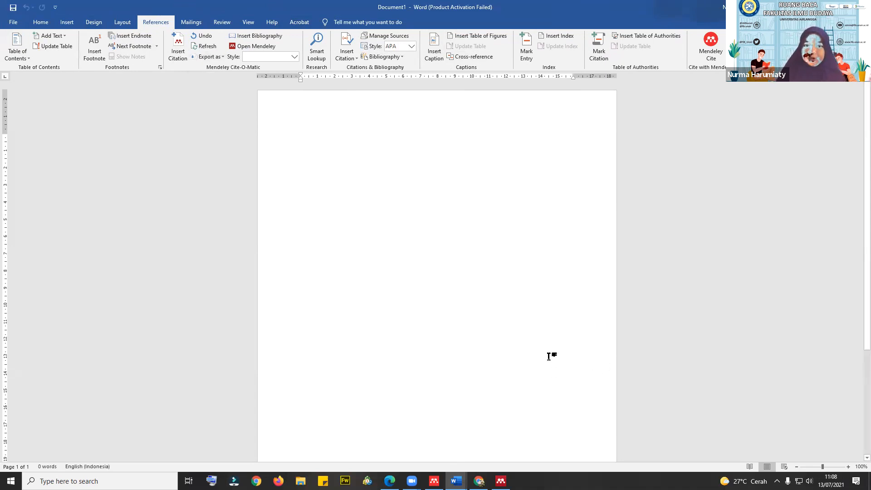
# - Switch to Chrome and view all references in the Mendeley Reference Manager web library
pyautogui.click(479, 481)
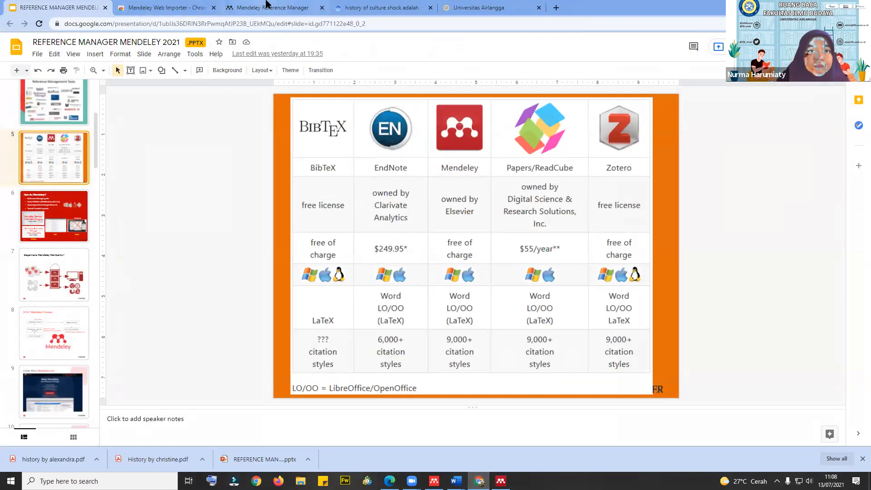
pyautogui.click(268, 6)
pyautogui.rightClick(62, 55)
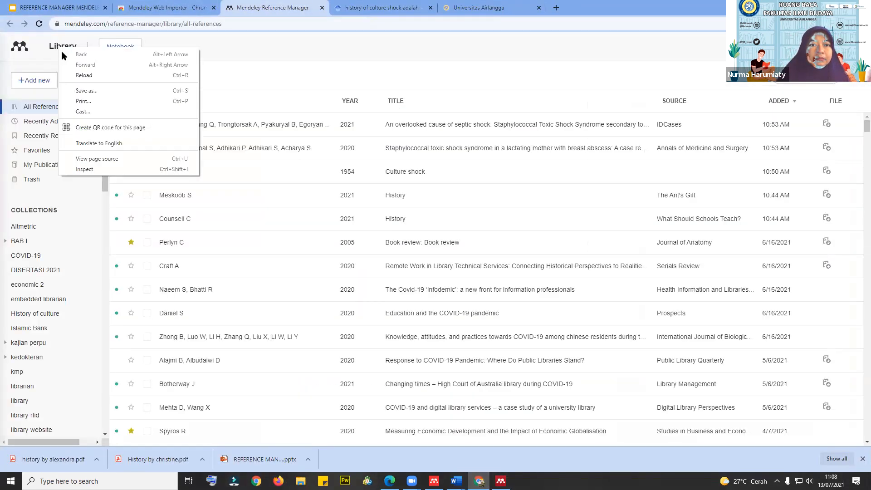
pyautogui.click(56, 49)
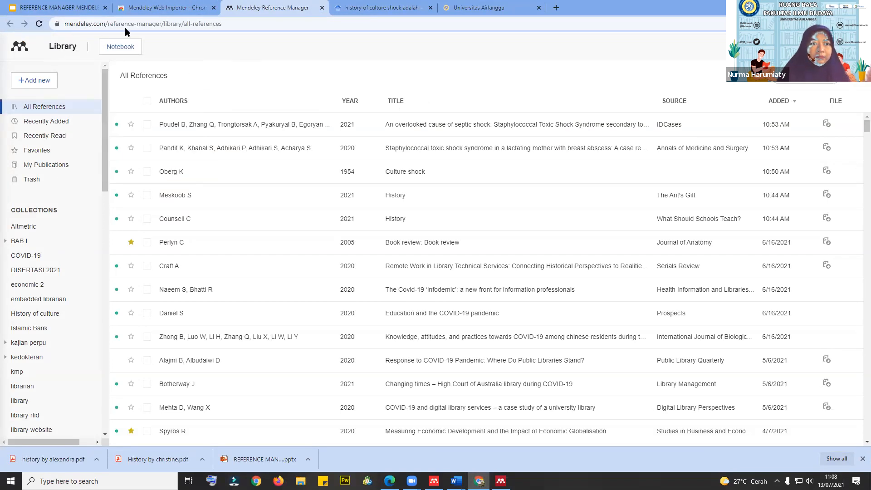
# - Load mendeley.com in place of the Web Importer store page and open the Citation Plug-in download page for Mendeley Cite
pyautogui.click(150, 7)
pyautogui.click(152, 23)
pyautogui.write('m')
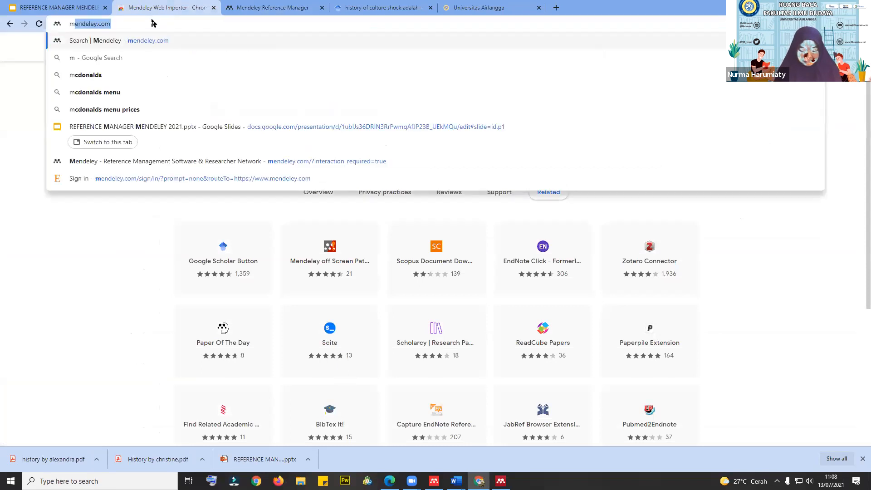
pyautogui.write('endeley.com/')
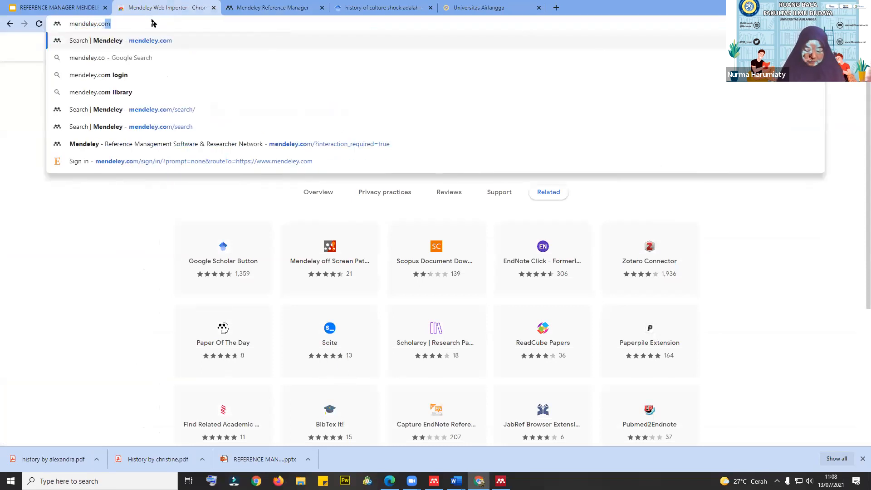
pyautogui.press('Return')
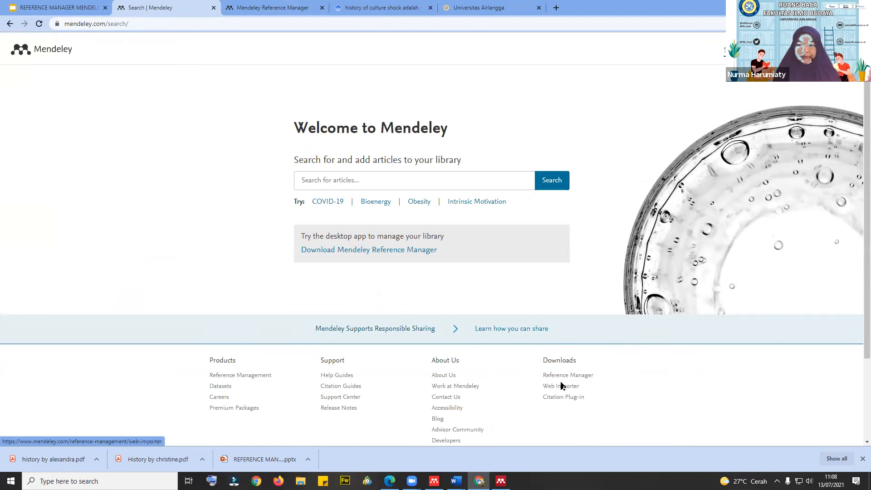
pyautogui.click(565, 398)
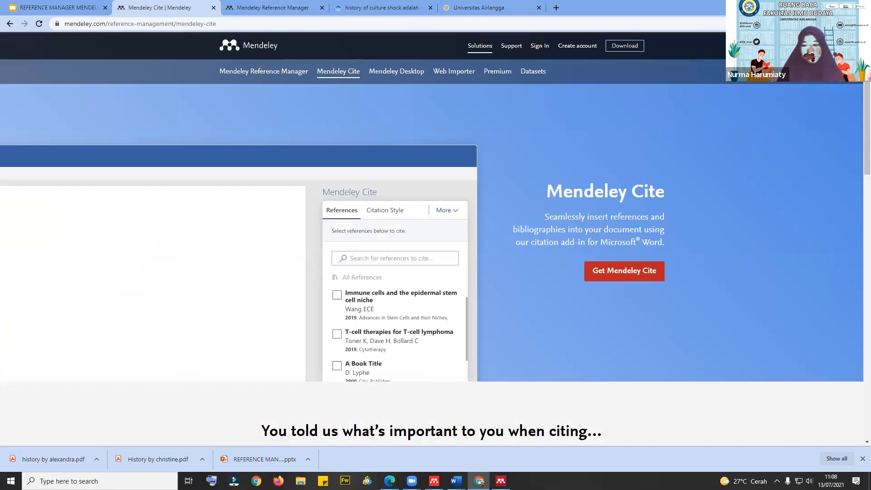
# - View Mendeley-Cite.docx in Word and the library in Mendeley Reference Manager, and return to the blank Document1 in Word
pyautogui.moveTo(456, 481)
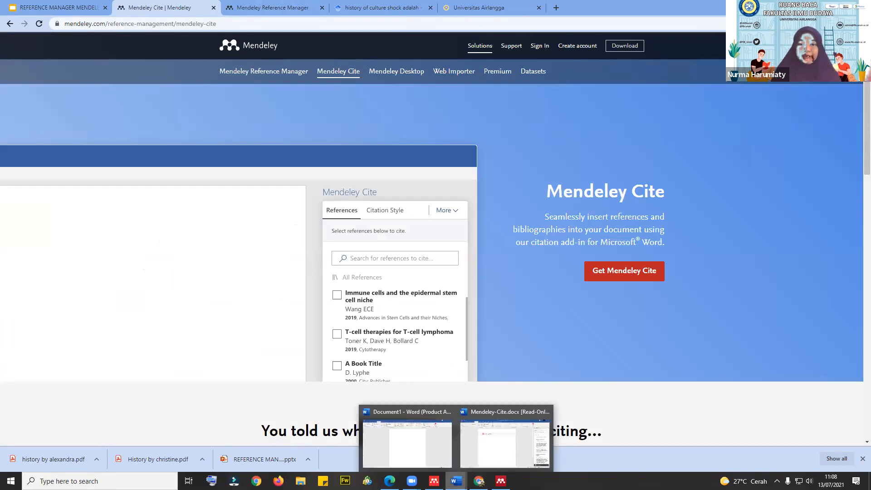
pyautogui.click(478, 451)
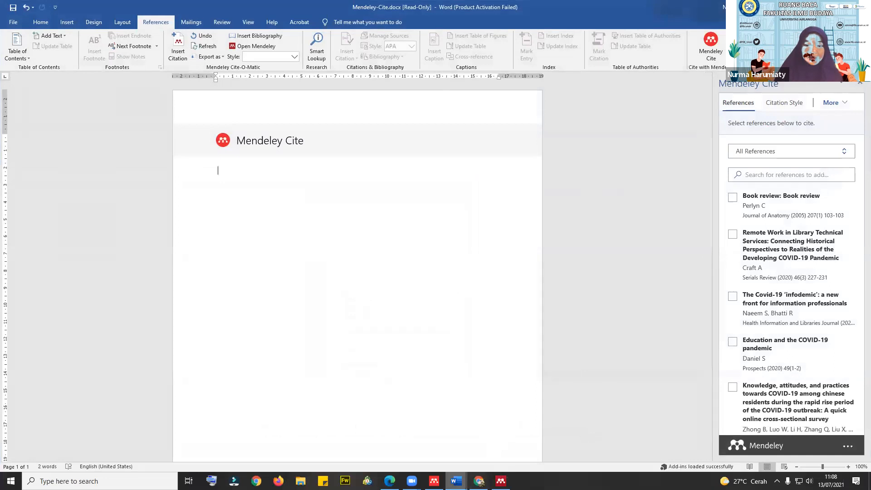
pyautogui.click(434, 481)
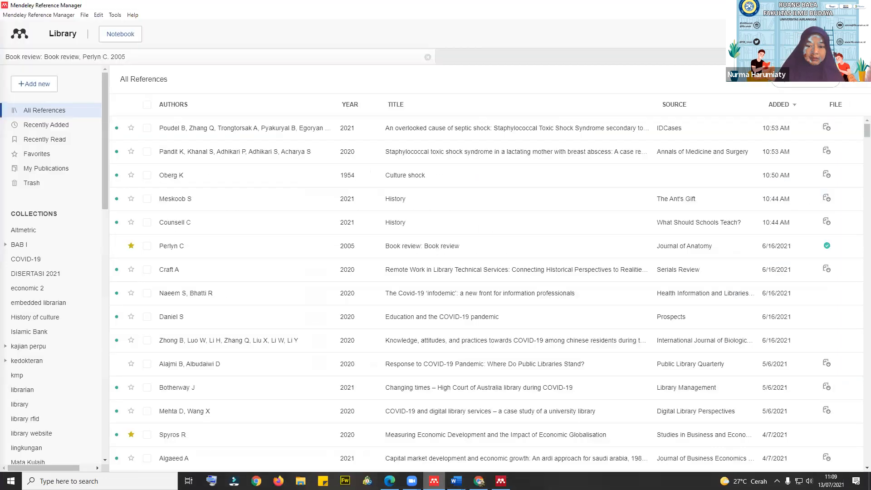
pyautogui.moveTo(456, 481)
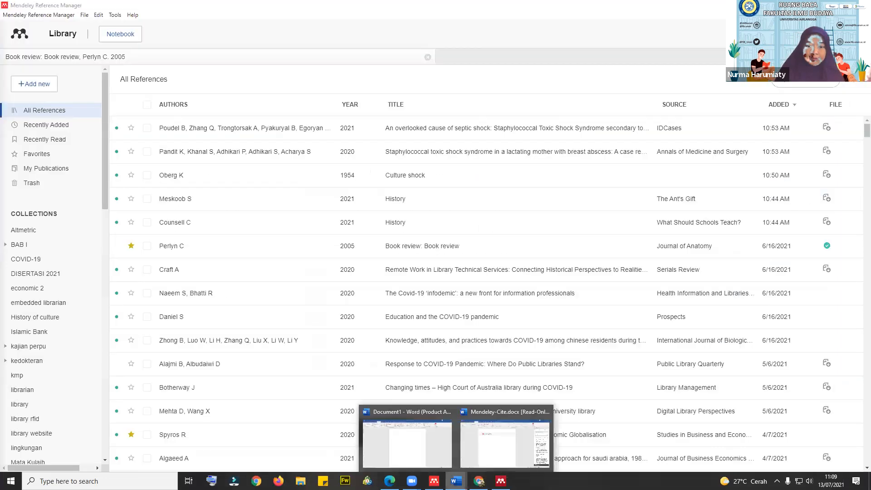
pyautogui.click(434, 456)
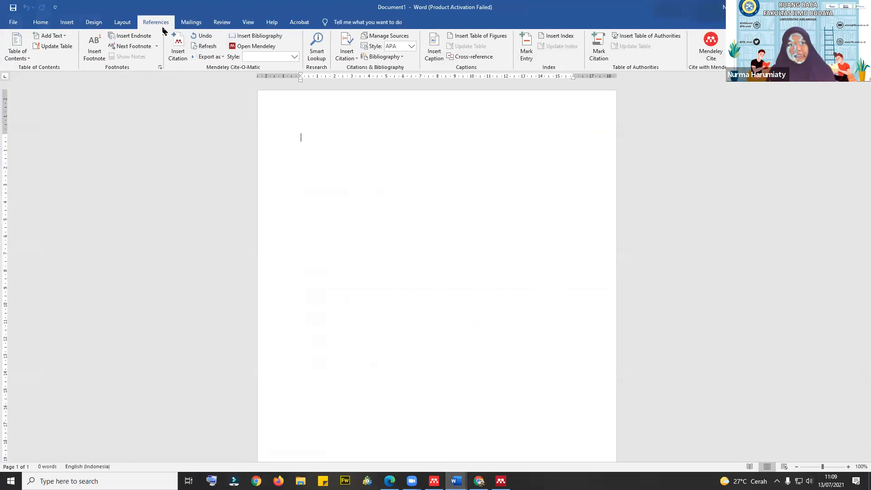
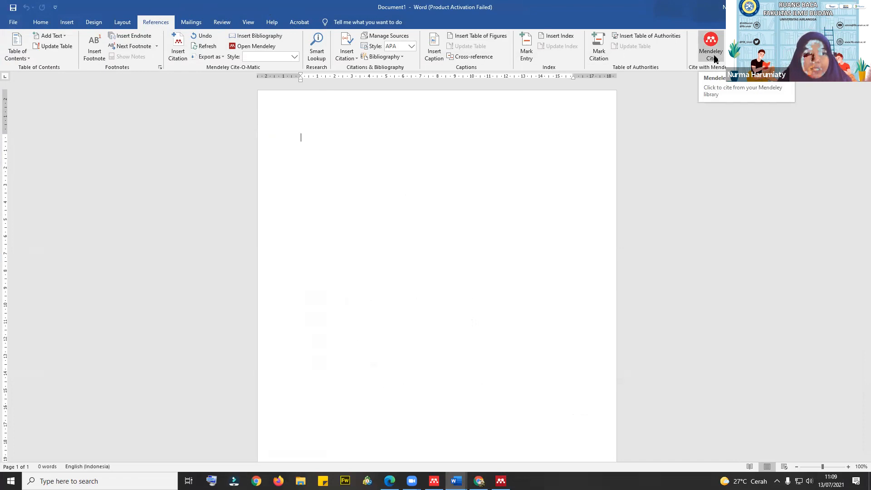
pyautogui.click(13, 23)
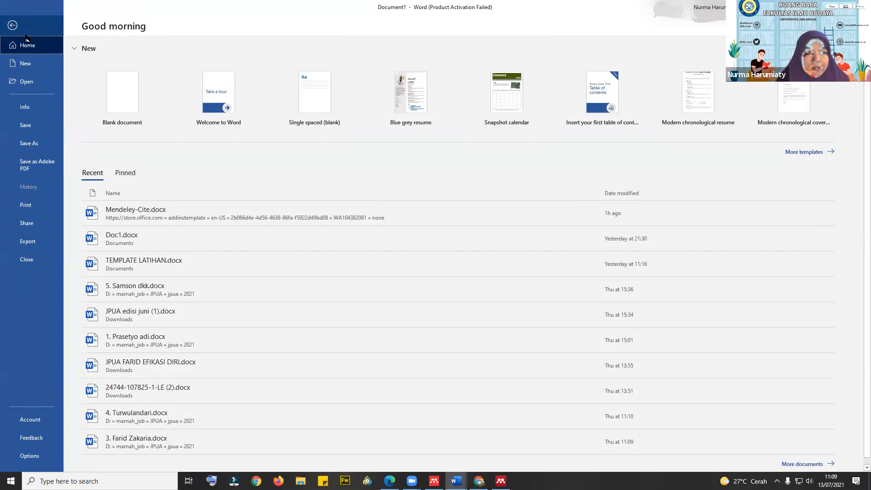
pyautogui.click(13, 25)
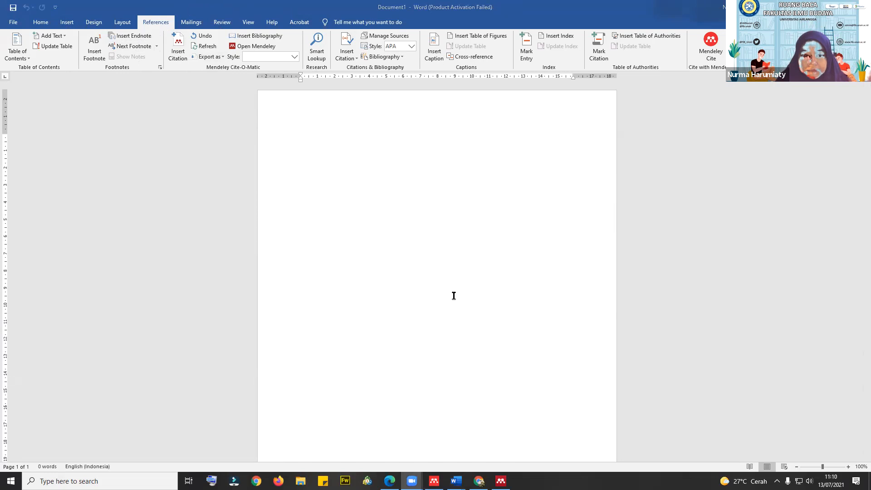
# - Enter the chapter heading "BAB II" at the start of the blank document
pyautogui.click(362, 138)
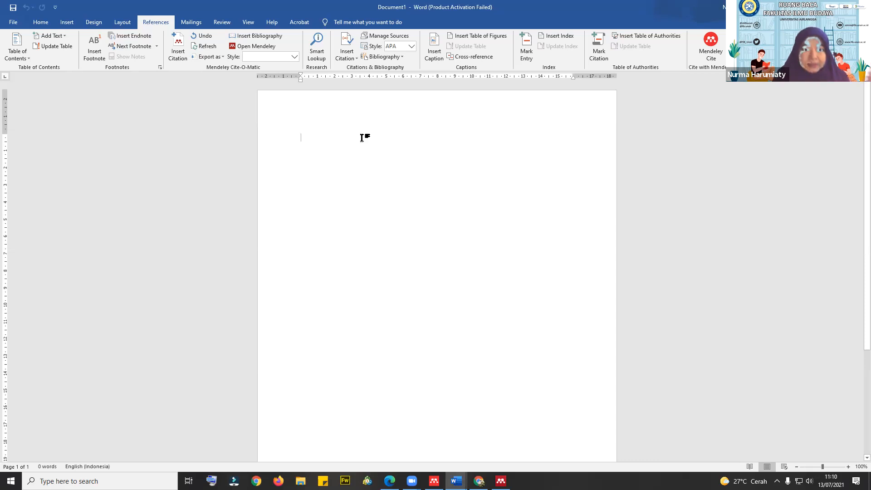
pyautogui.write('B')
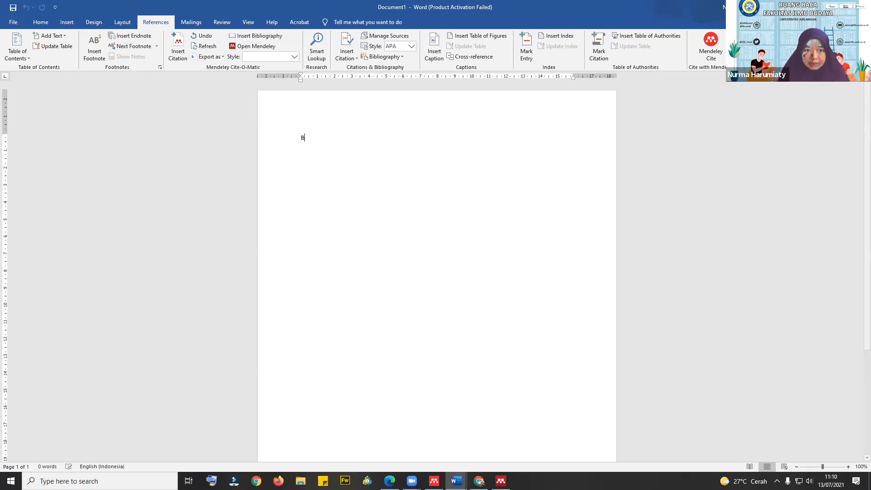
pyautogui.write('AB II')
pyautogui.press('Return')
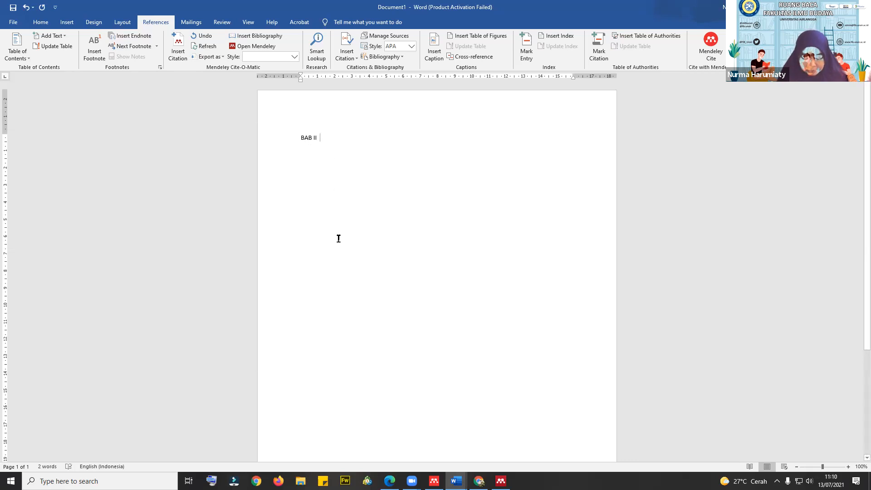
# - Insert a citation of "NISO Webinar: Discovery & Delivery: Innovations Challenges" two lines below the BAB II heading, searching the library for "a"
pyautogui.press('Return')
pyautogui.press('Return')
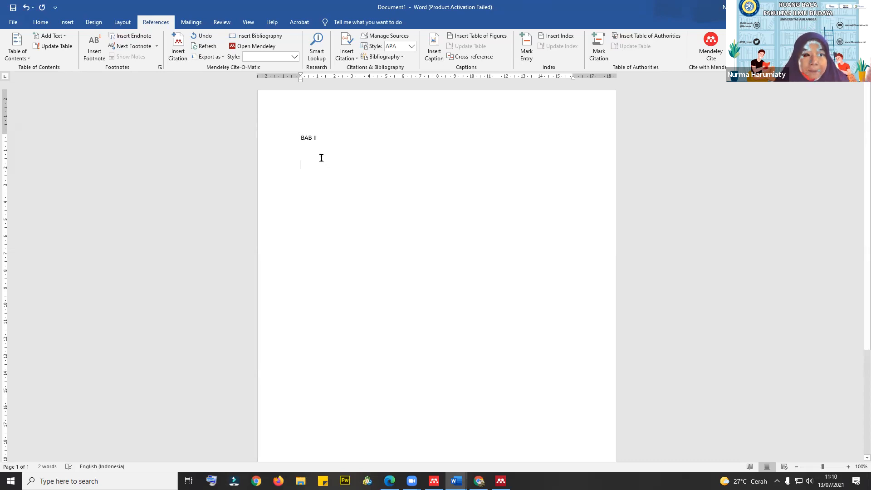
pyautogui.click(177, 44)
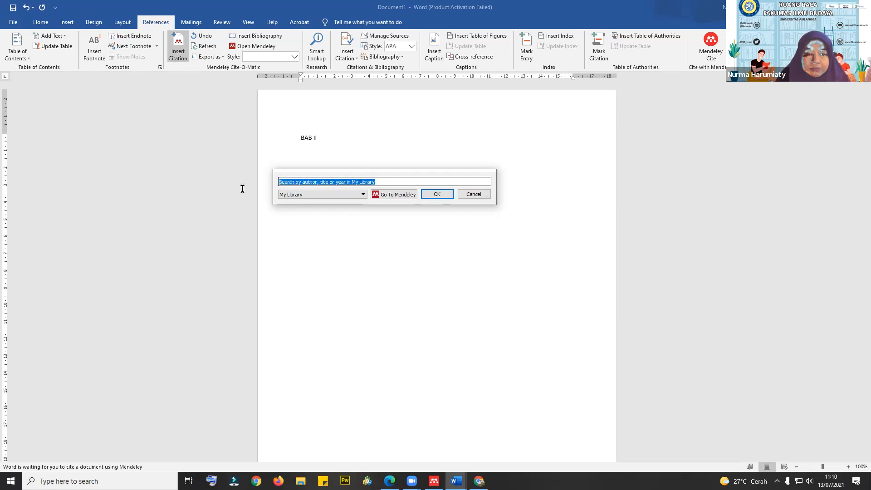
pyautogui.write('a')
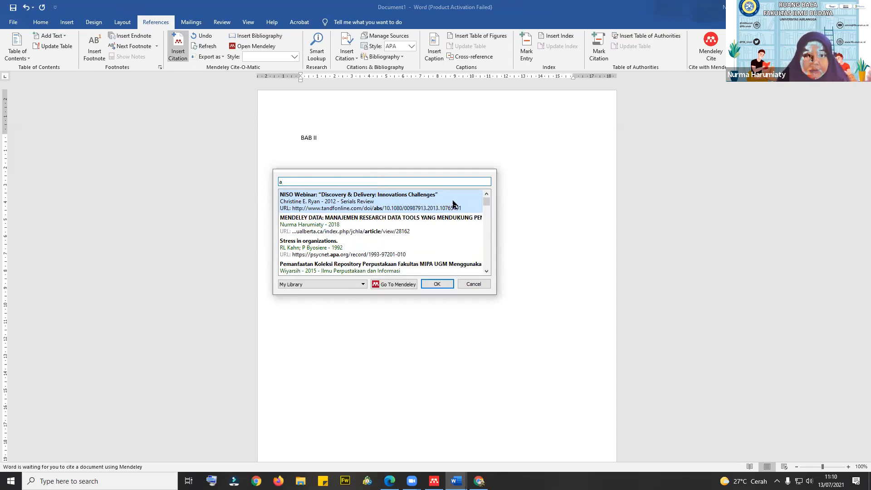
pyautogui.click(344, 204)
pyautogui.click(438, 193)
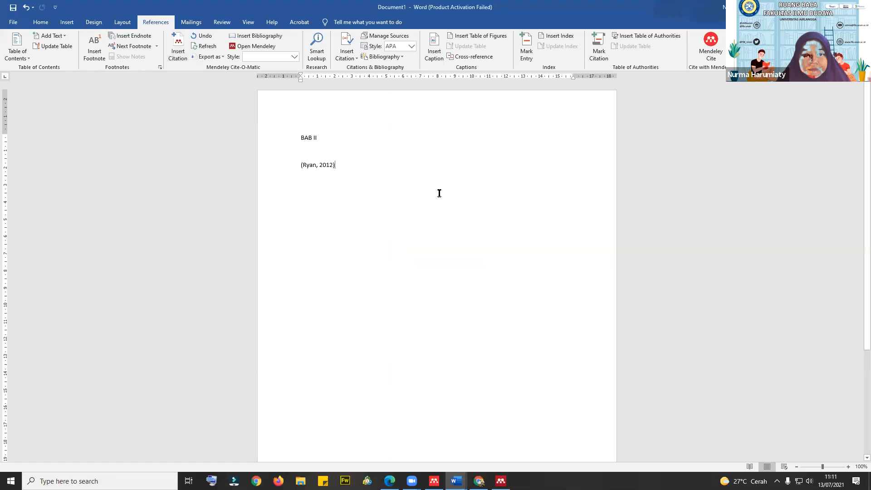
# - Cite the 2019 article "Andaian Ketidak-Terhadan Kehendak Manusia dalam Ekonomi Islam" on a new line, searching the library for "f"
pyautogui.press('Return')
pyautogui.click(177, 45)
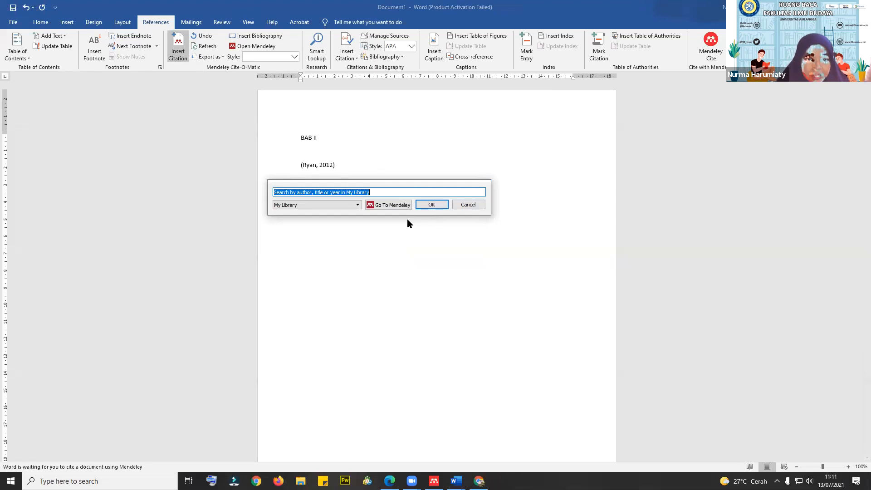
pyautogui.write('f')
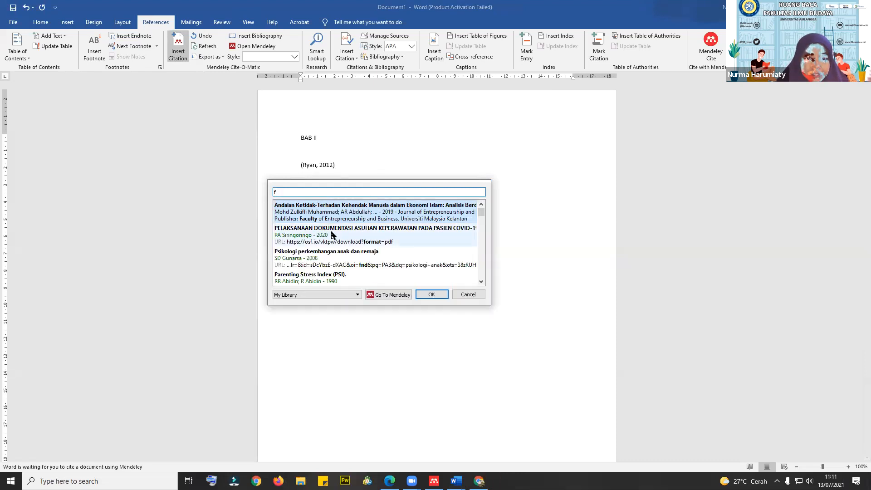
pyautogui.click(330, 213)
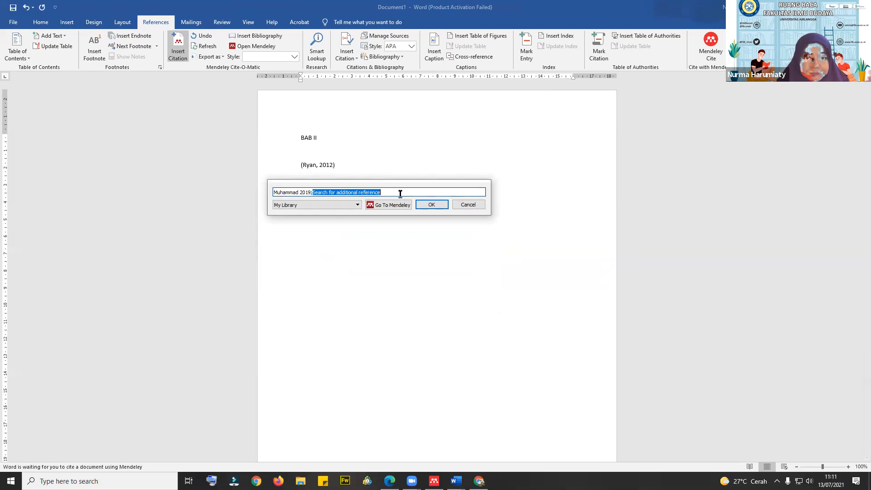
pyautogui.click(421, 206)
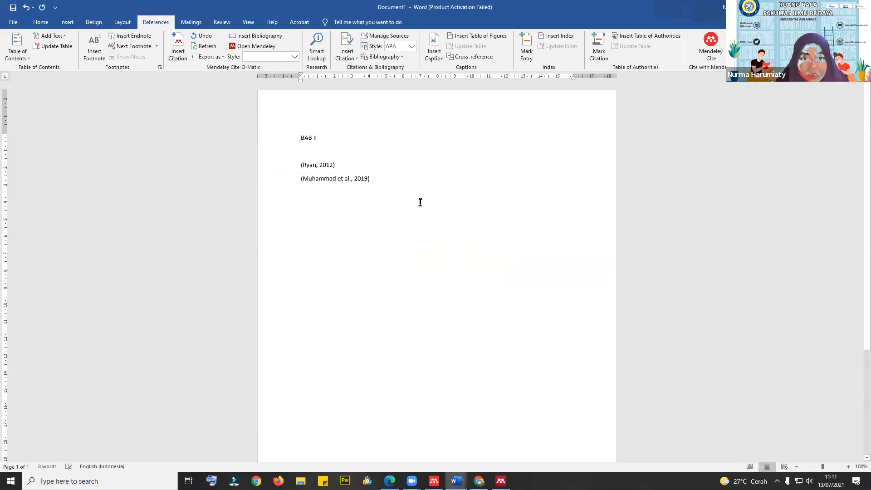
# - Insert a third citation through Mendeley Desktop, choosing "In search for good news" from the Skripsi BAB II folder
pyautogui.click(178, 53)
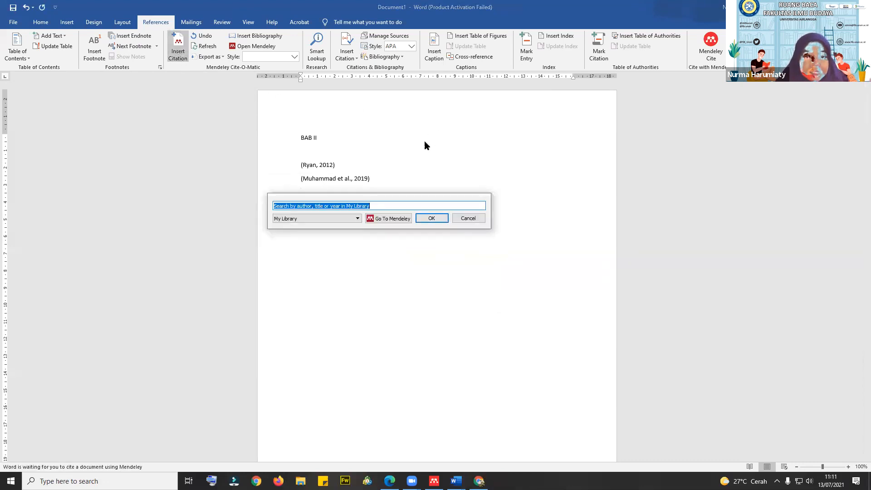
pyautogui.click(393, 220)
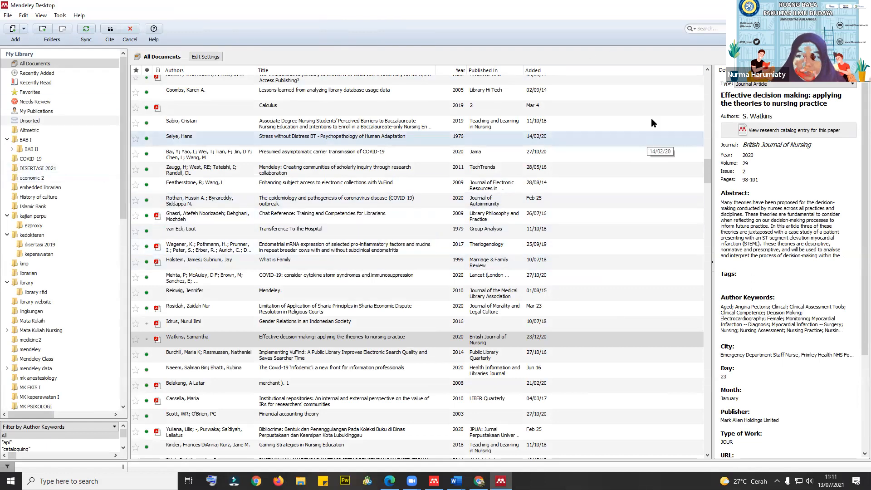
pyautogui.scroll(5, 652, 123)
pyautogui.click(713, 28)
pyautogui.scroll(13, 353, 279)
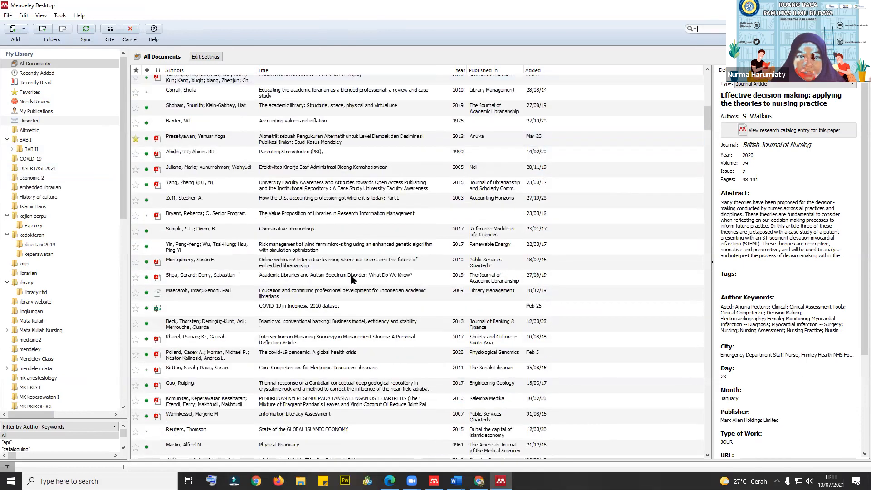
pyautogui.scroll(12, 353, 280)
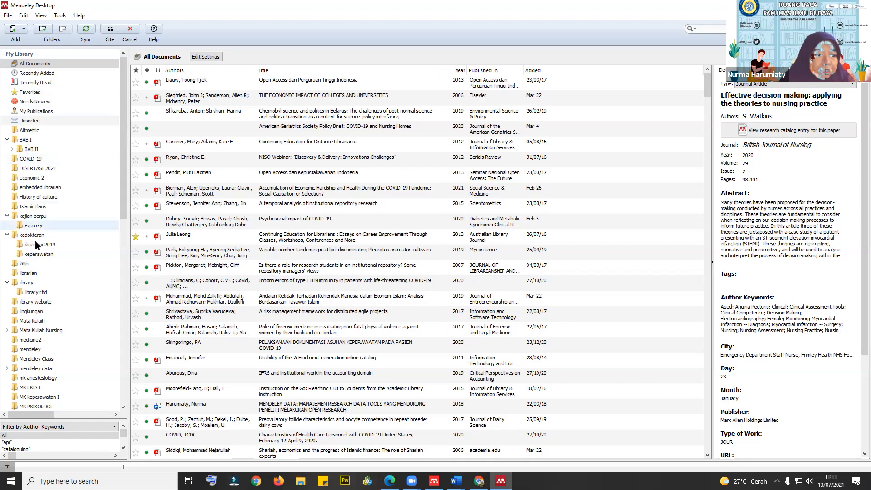
pyautogui.scroll(-9, 36, 245)
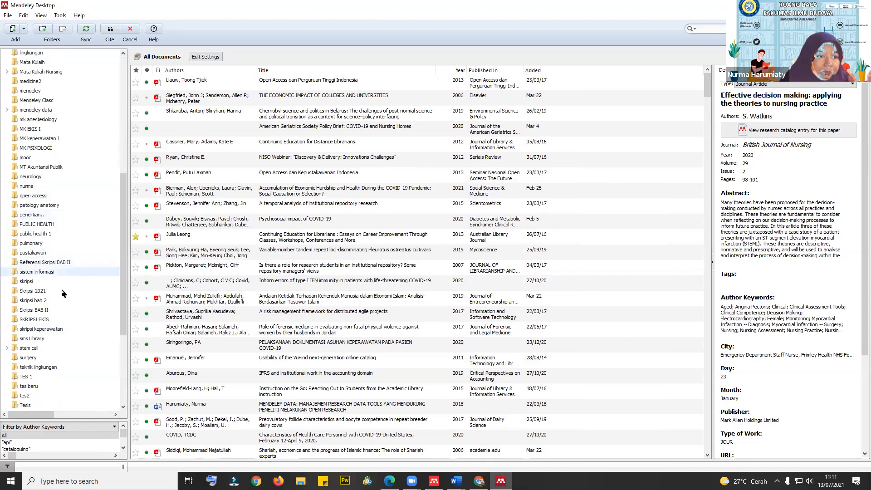
pyautogui.click(50, 309)
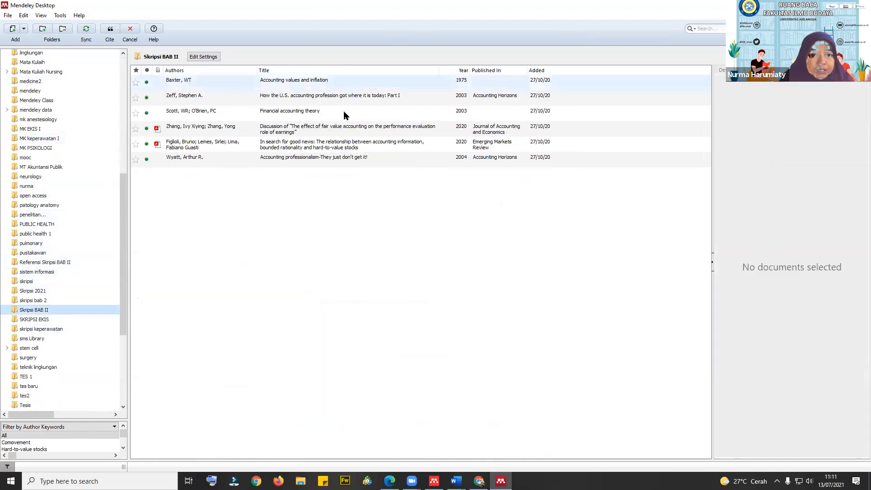
pyautogui.click(353, 151)
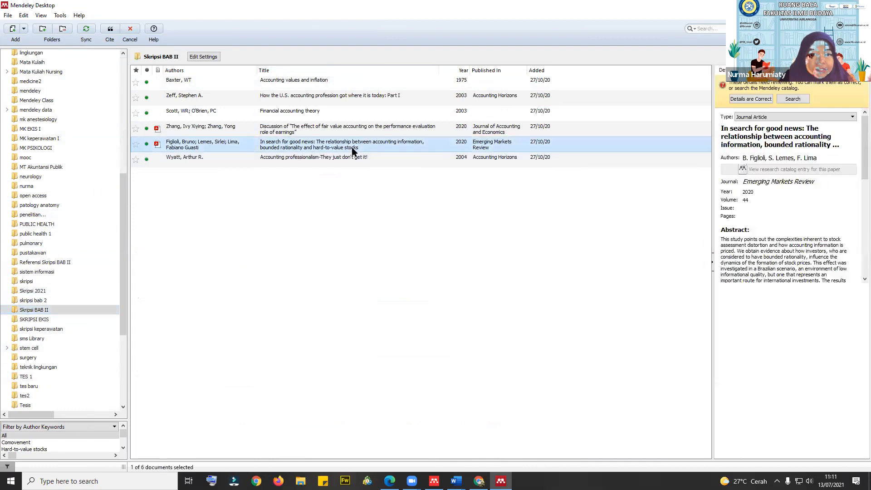
pyautogui.click(110, 30)
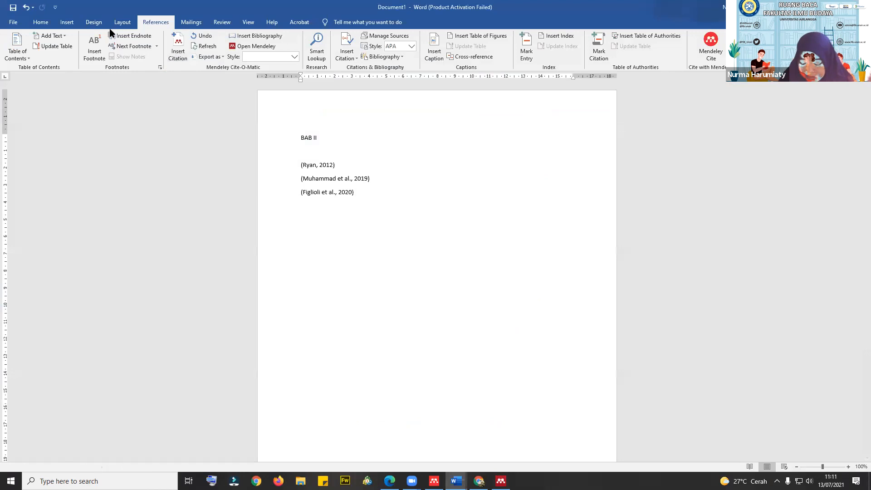
# - Start another citation, switch to Mendeley Desktop to choose its source, and search the Skripsi BAB II folder for "history"
pyautogui.click(178, 45)
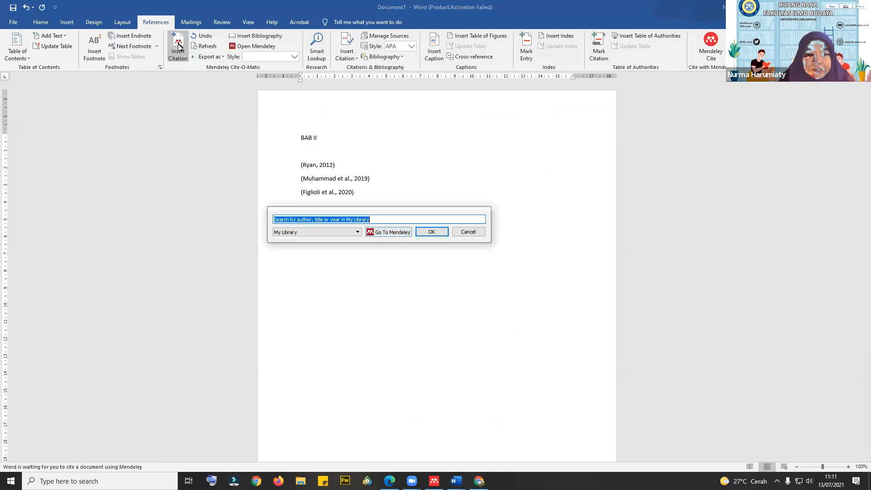
pyautogui.click(388, 232)
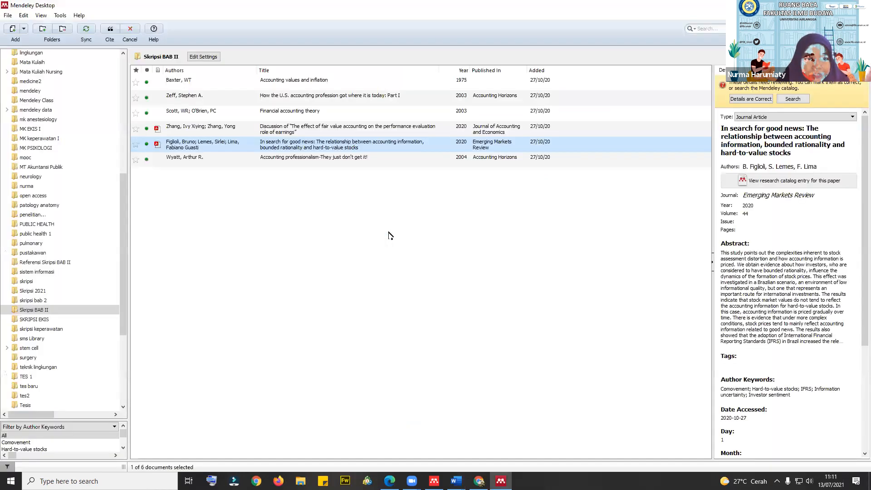
pyautogui.click(718, 27)
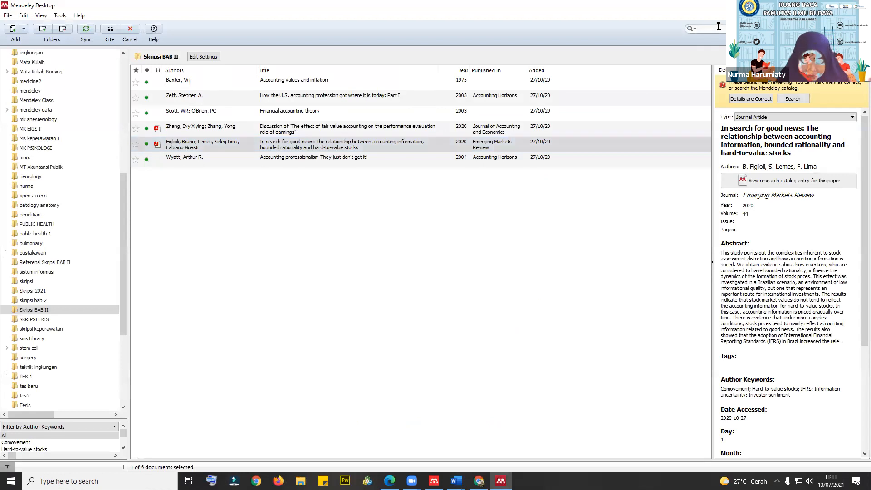
pyautogui.write('ac')
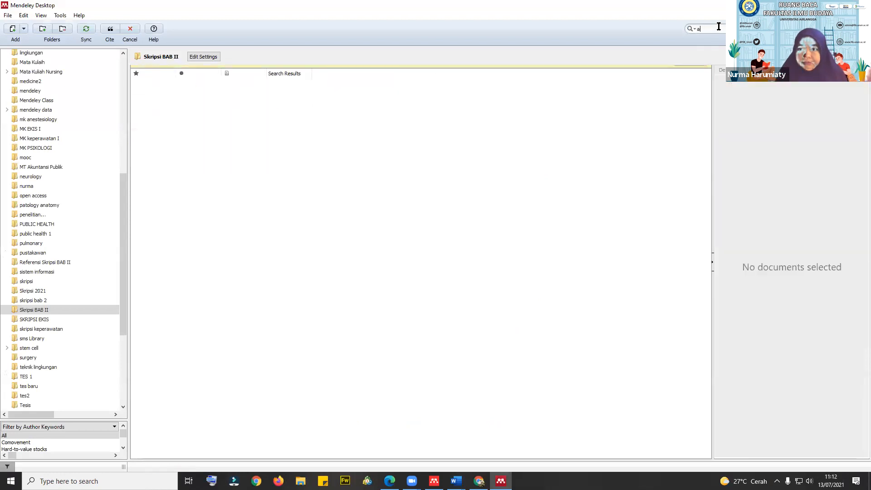
pyautogui.press('BackSpace')
pyautogui.press('BackSpace')
pyautogui.write('history')
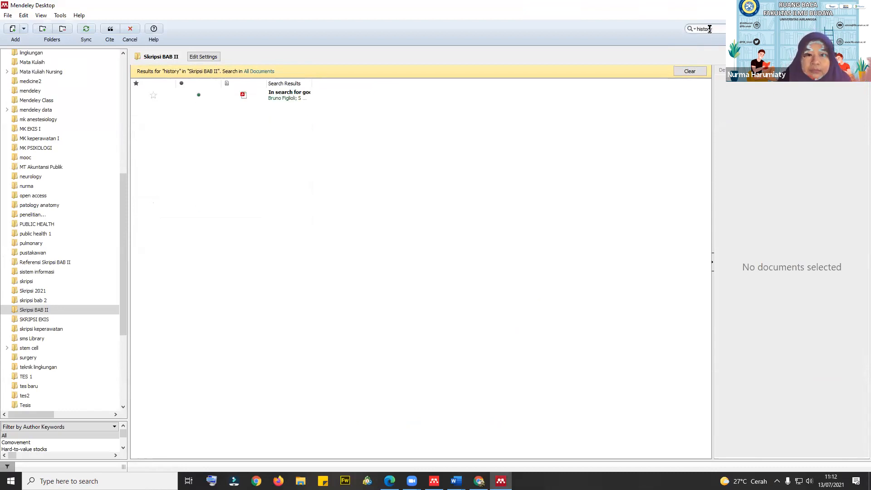
# - Extend the "history" search to All Documents and clear the search
pyautogui.moveTo(125, 289); pyautogui.dragTo(122, 165)
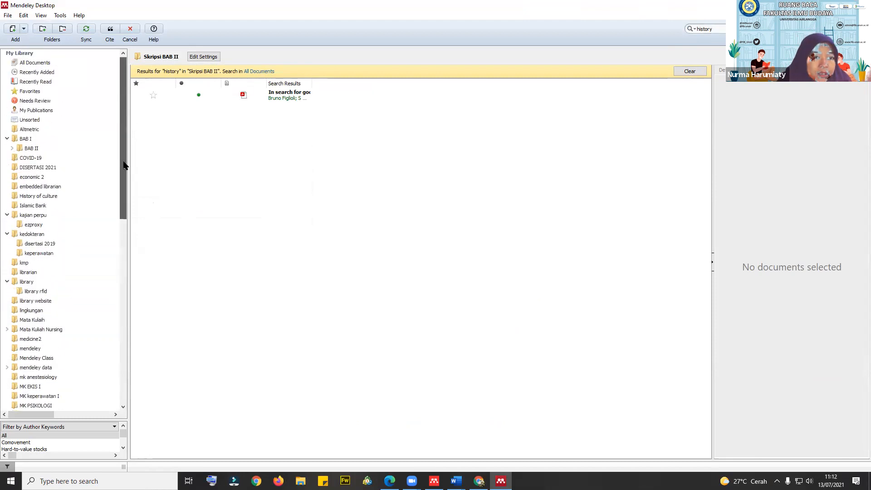
pyautogui.click(22, 66)
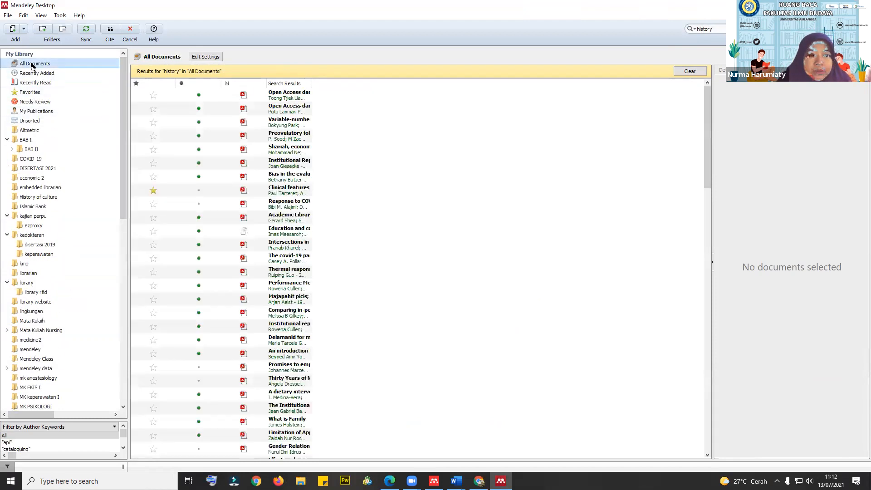
pyautogui.click(690, 71)
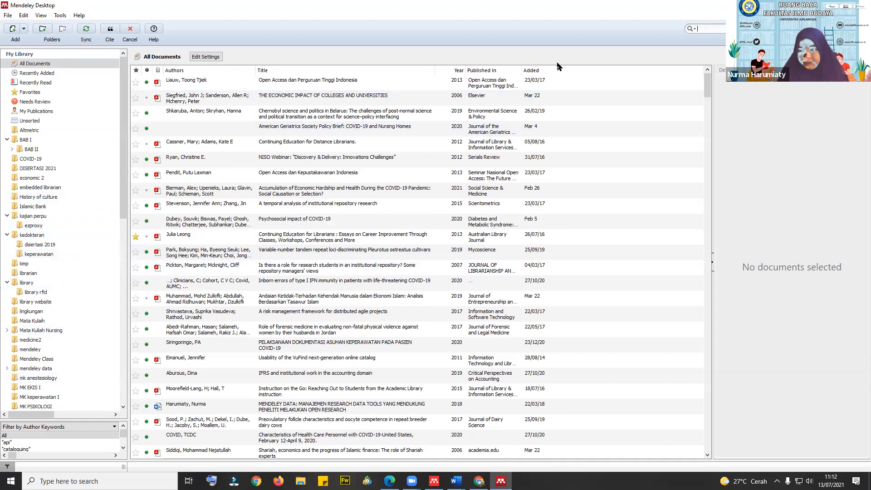
# - Search All Documents for "history" again and look through the matching references
pyautogui.click(94, 63)
pyautogui.click(707, 29)
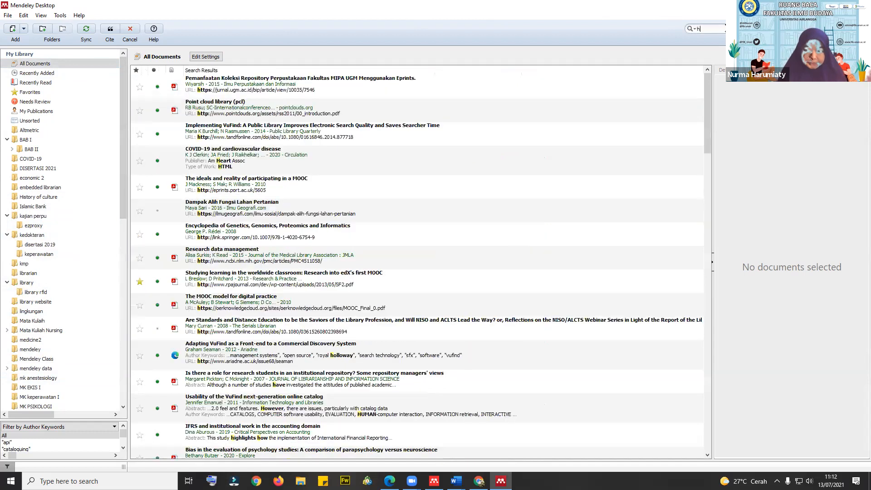
pyautogui.write('h')
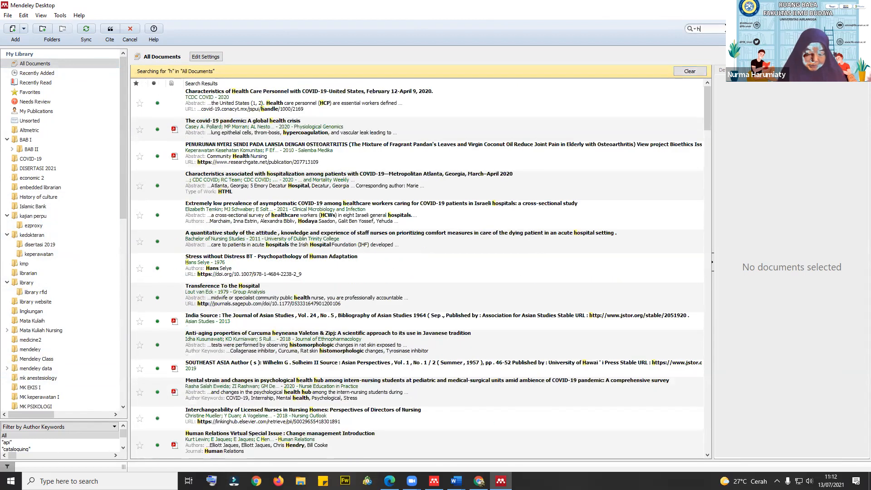
pyautogui.write('istor')
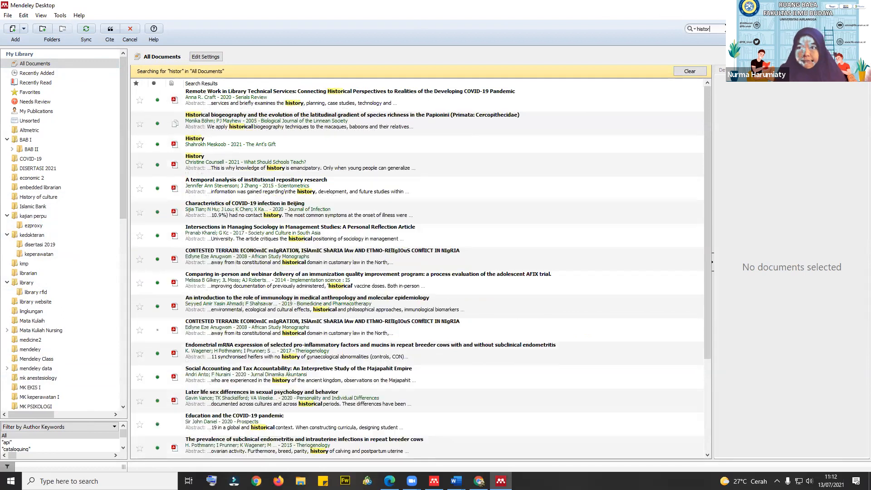
pyautogui.write('y')
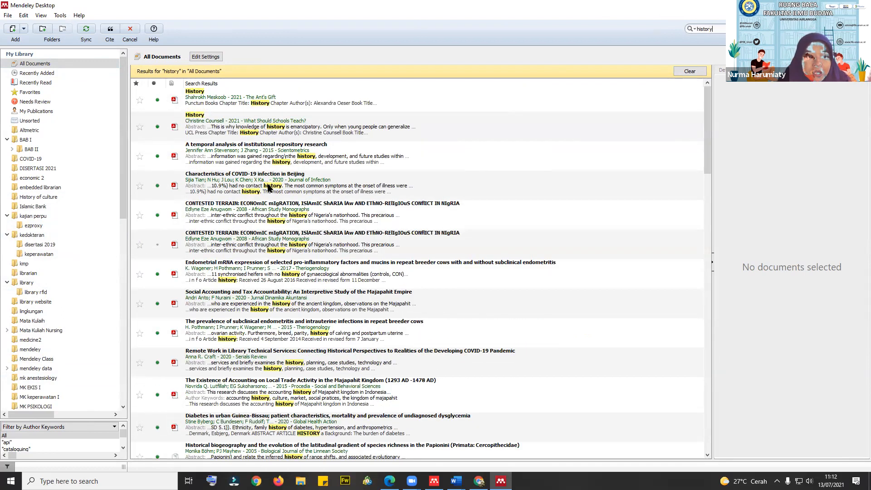
pyautogui.scroll(-5, 268, 187)
pyautogui.scroll(-5, 267, 188)
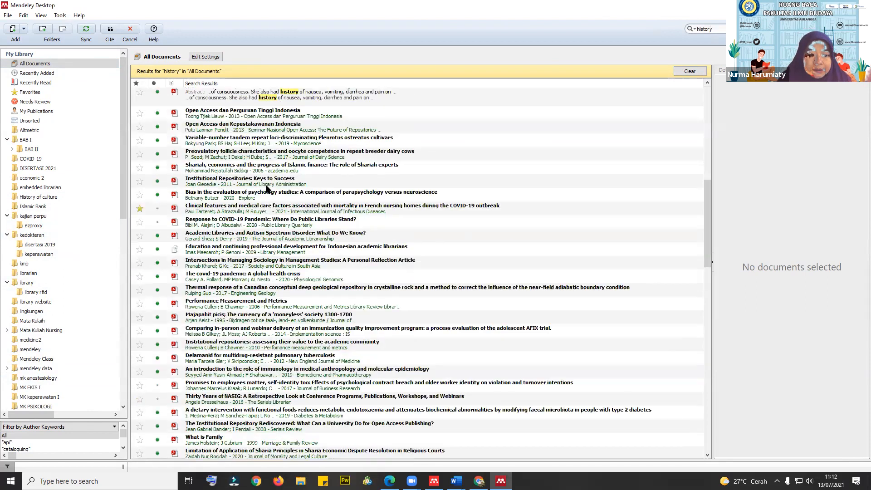
pyautogui.scroll(-5, 267, 187)
pyautogui.scroll(15, 319, 103)
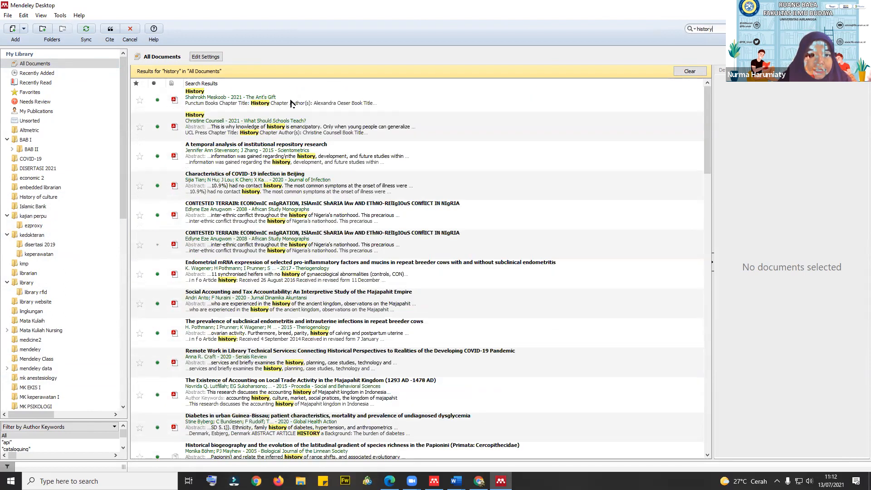
# - Open the PDF of "A temporal analysis of institutional repository research" and examine the first page for the highlighted search term
pyautogui.click(254, 156)
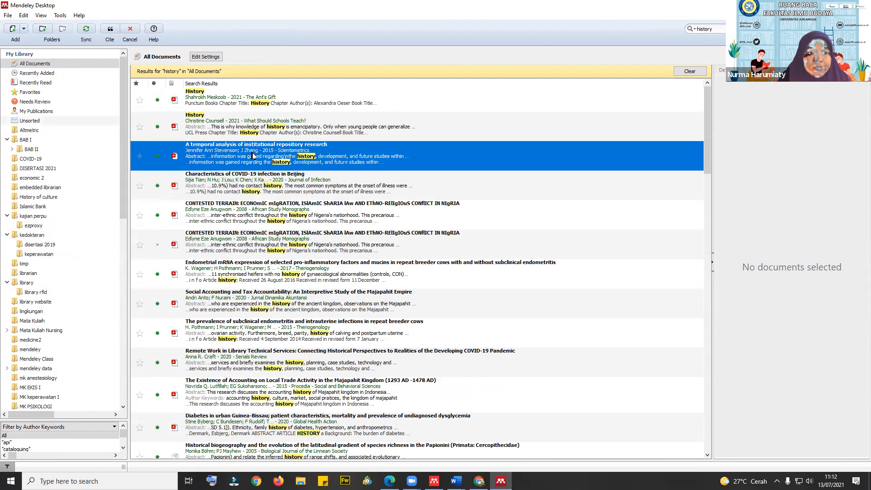
pyautogui.doubleClick(253, 155)
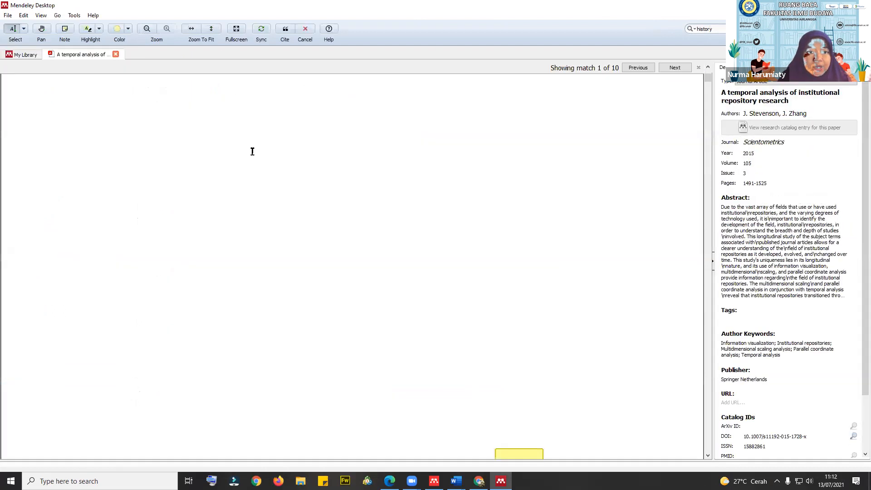
pyautogui.scroll(10, 319, 206)
pyautogui.scroll(-3, 319, 207)
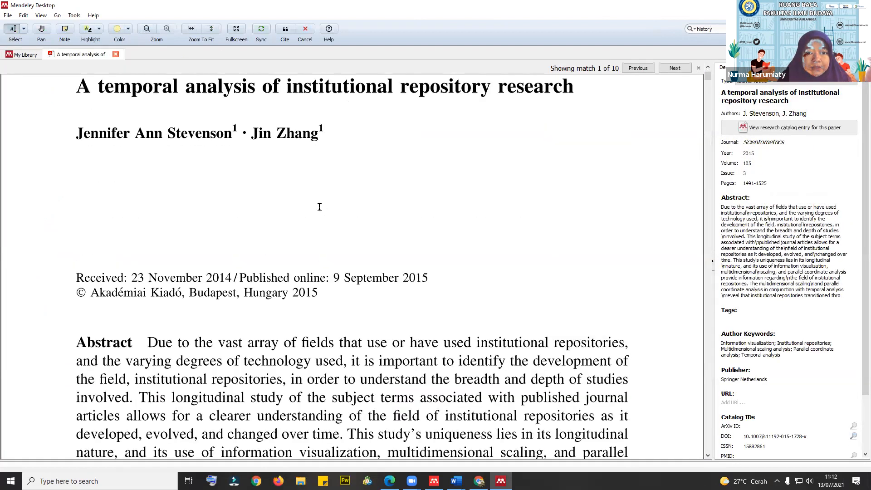
pyautogui.scroll(-9, 319, 206)
pyautogui.scroll(12, 319, 207)
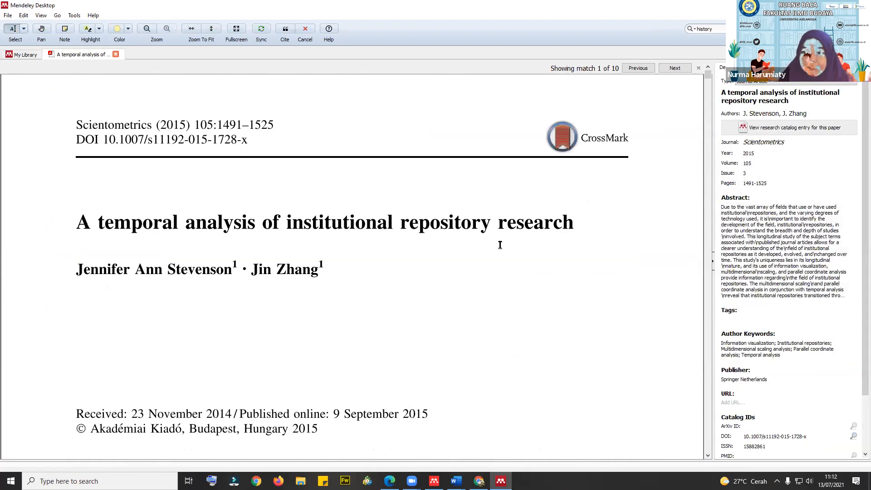
pyautogui.scroll(-12, 326, 247)
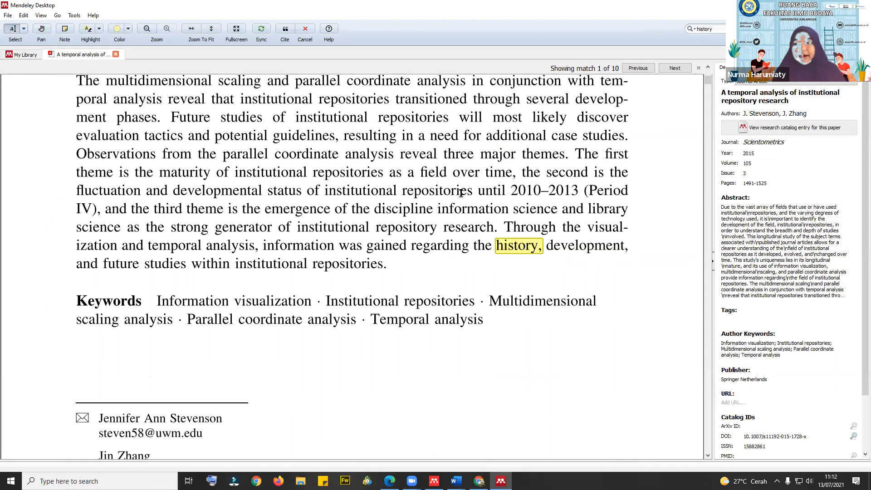
# - Examine the paper's reference details, abstract and the start of its introduction on page 2
pyautogui.scroll(-3, 798, 186)
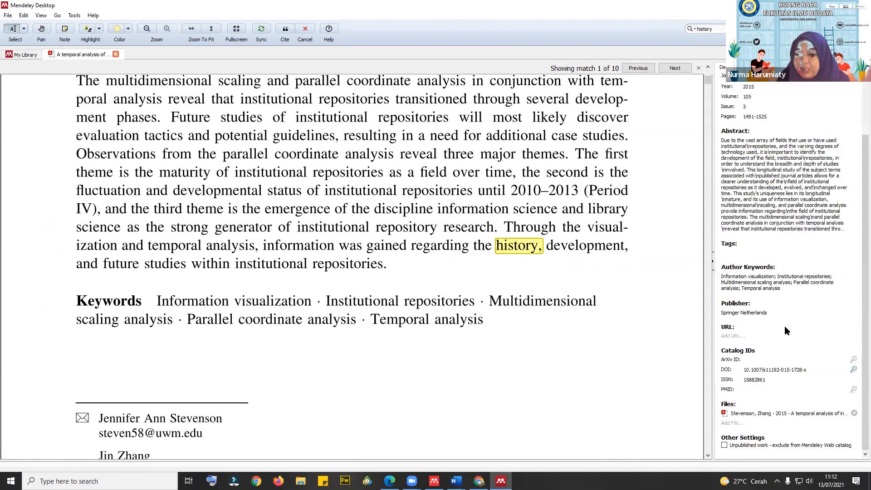
pyautogui.scroll(3, 786, 326)
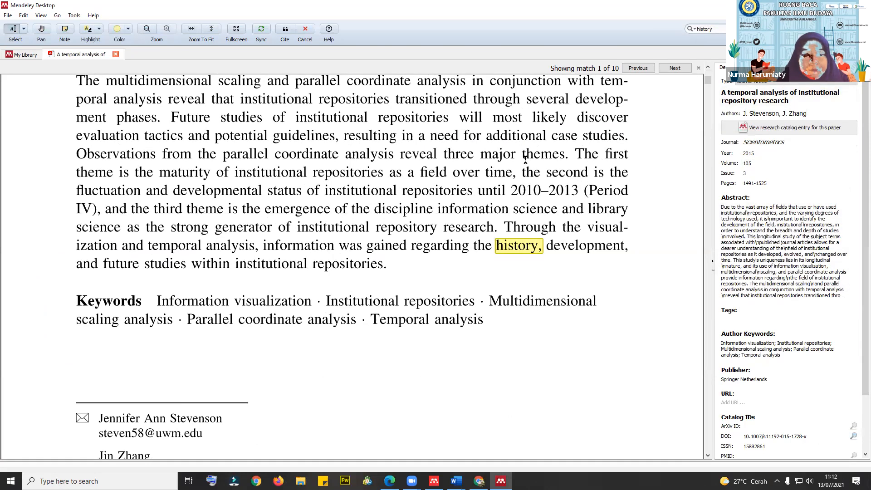
pyautogui.scroll(10, 420, 254)
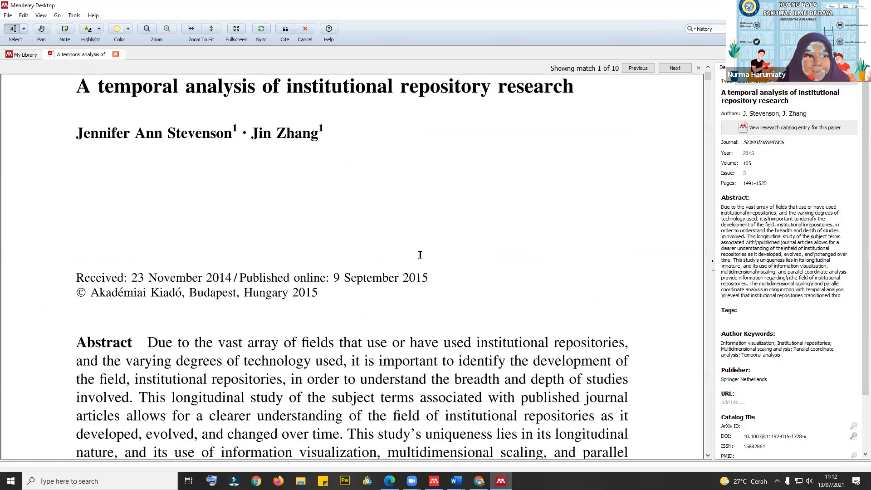
pyautogui.scroll(-3, 420, 255)
pyautogui.scroll(-3, 420, 255)
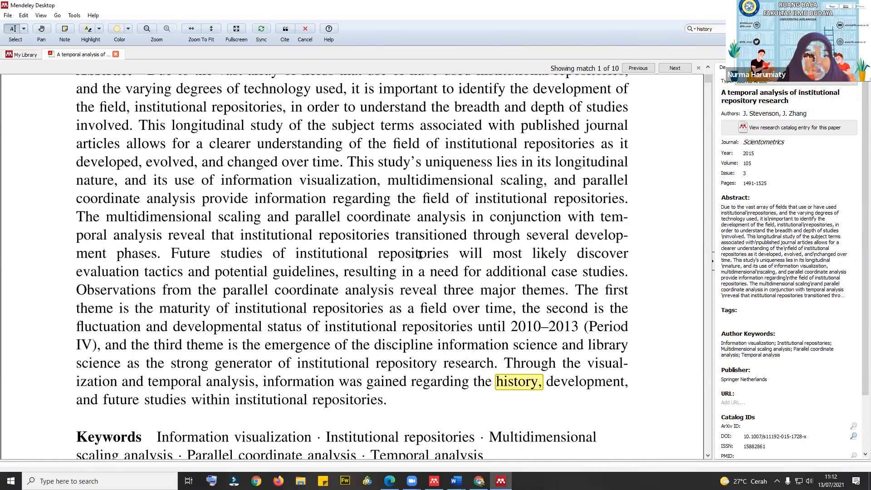
pyautogui.scroll(-3, 408, 251)
pyautogui.scroll(-10, 409, 245)
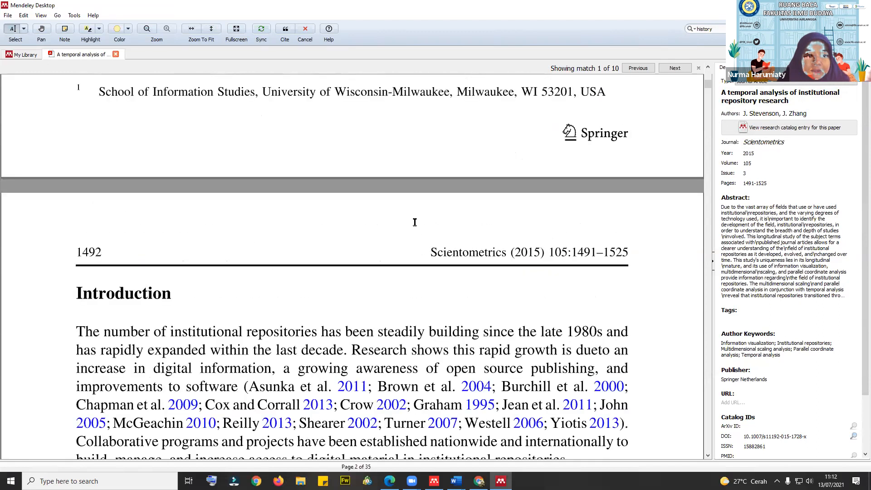
pyautogui.scroll(-3, 390, 235)
pyautogui.scroll(-3, 93, 206)
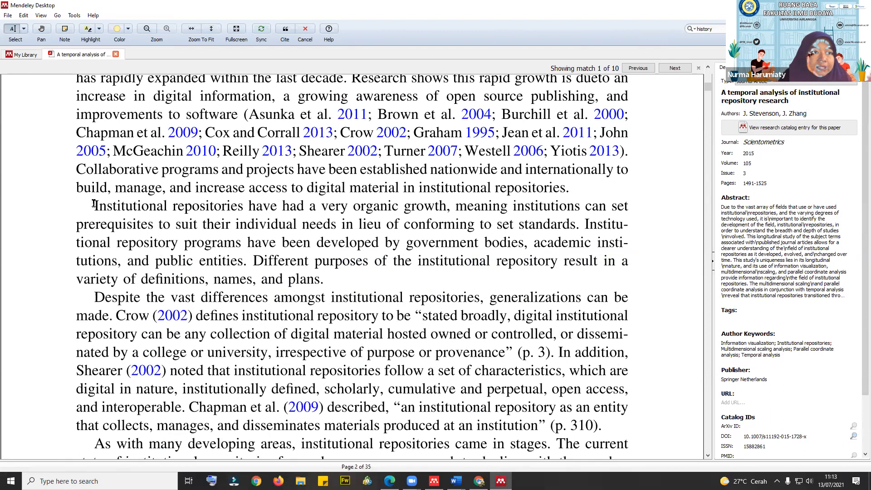
# - Highlight the introduction paragraph beginning "Institutional repositories have had a very organic growth" in blue, using text selection
pyautogui.click(24, 29)
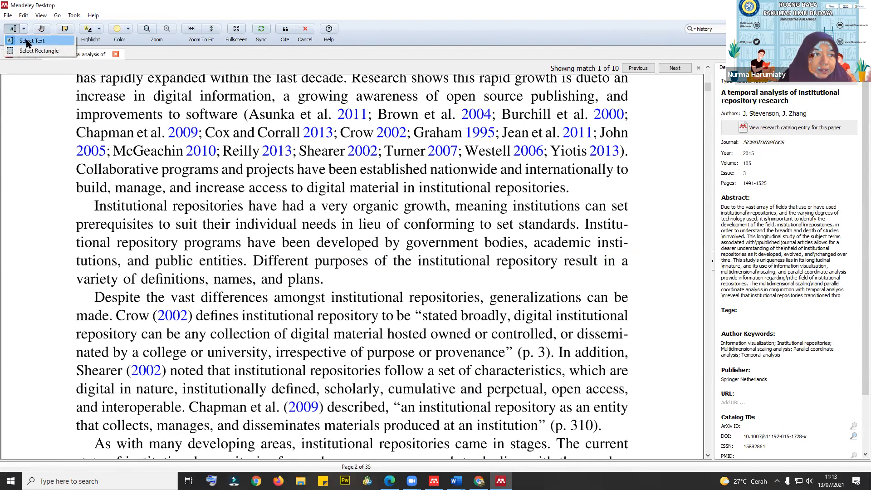
pyautogui.click(28, 42)
pyautogui.click(127, 29)
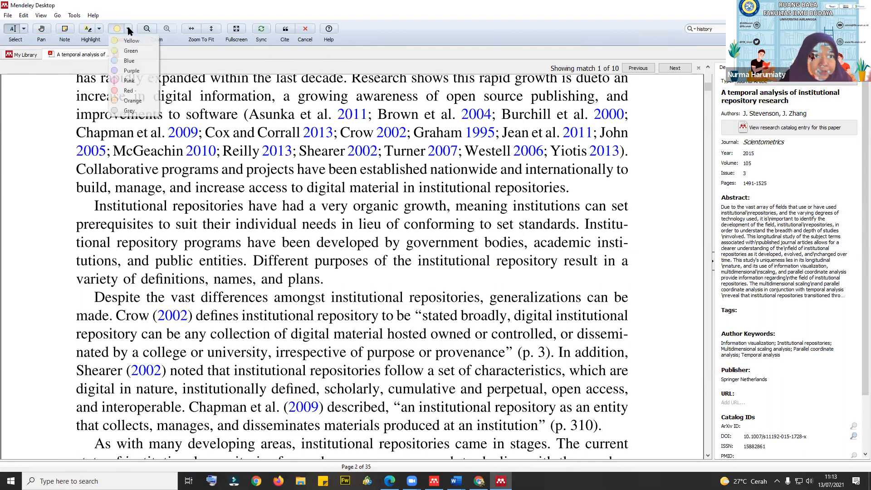
pyautogui.click(140, 61)
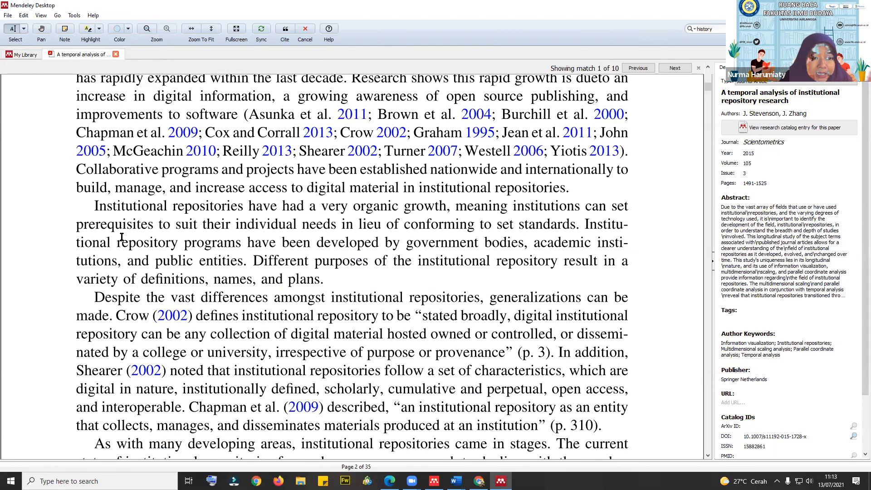
pyautogui.moveTo(93, 206); pyautogui.dragTo(355, 287)
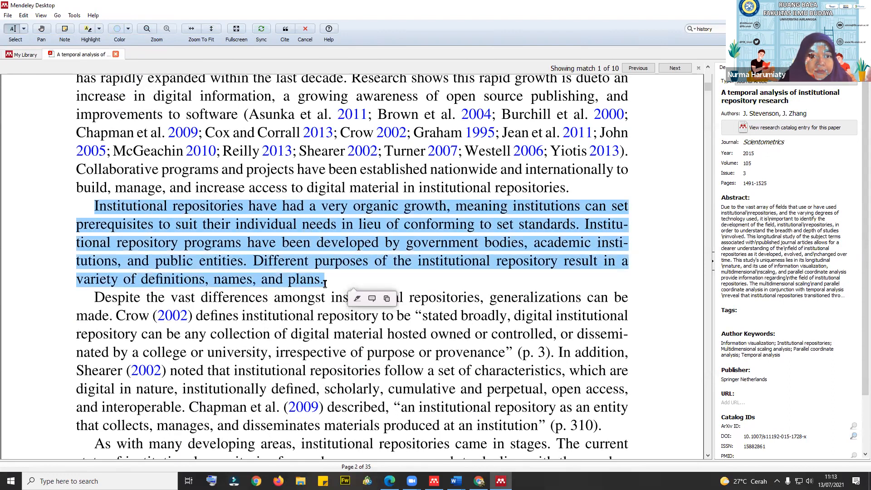
pyautogui.click(356, 286)
pyautogui.moveTo(93, 207); pyautogui.dragTo(321, 286)
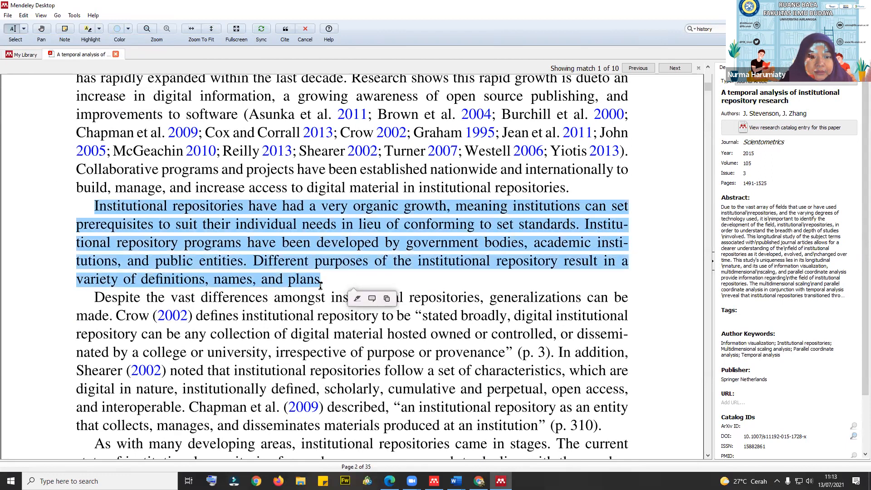
pyautogui.click(357, 298)
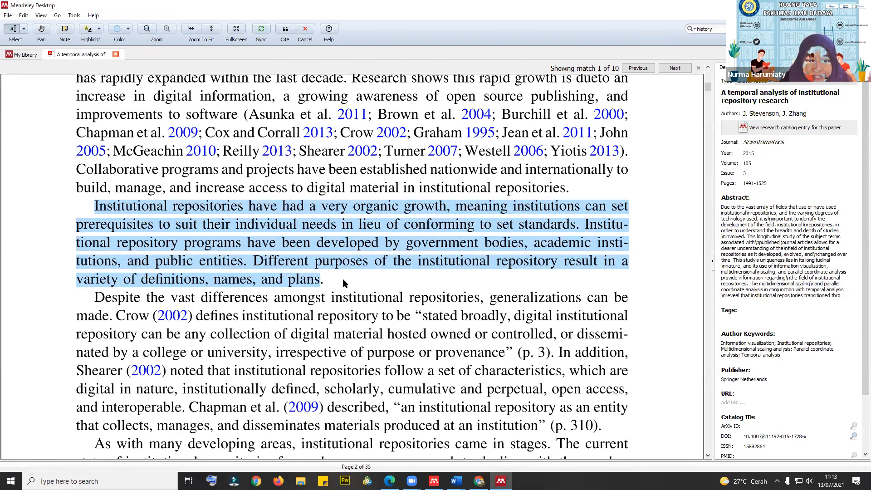
# - Attach a note reading "bab II skripsi tentang pengertian history" beside the blue-highlighted paragraph
pyautogui.click(370, 307)
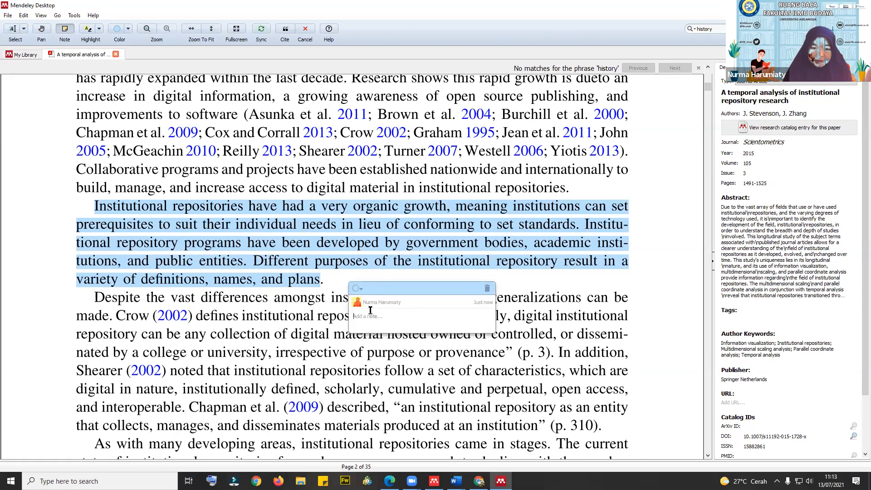
pyautogui.write('bab II skripsi tentang')
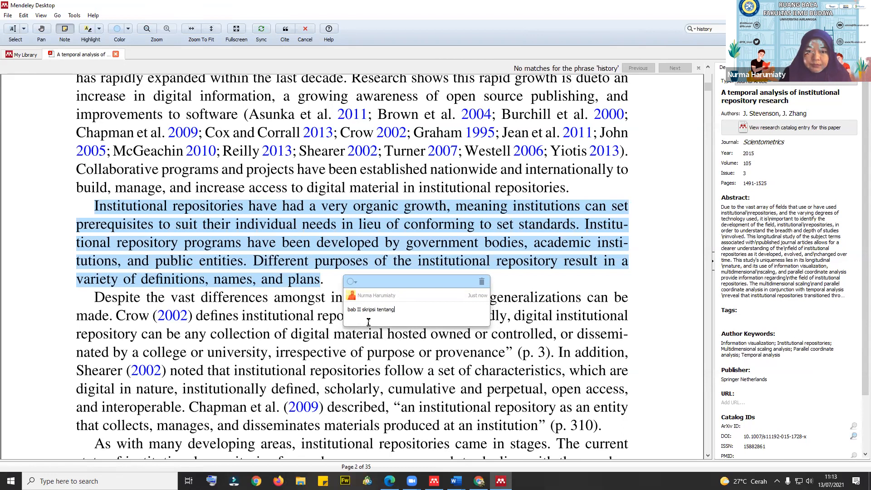
pyautogui.write('pengertian history')
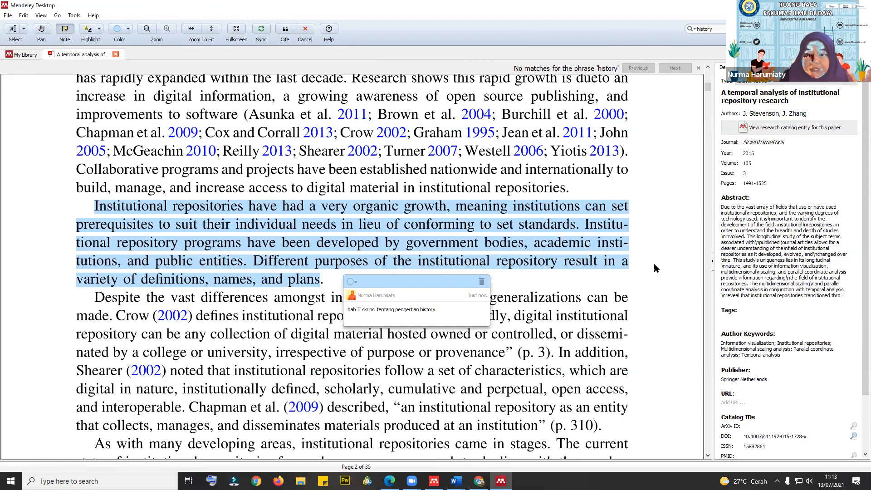
pyautogui.click(656, 273)
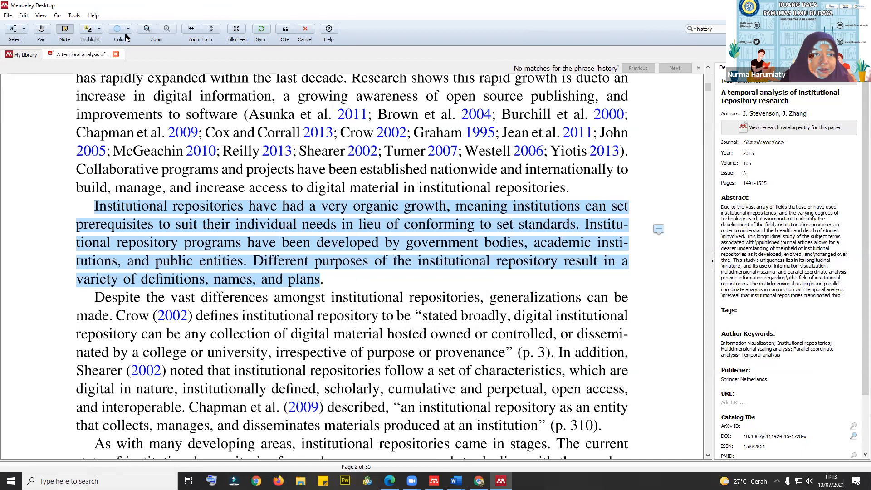
# - Highlight in pink the first five lines of the paragraph beginning "The study's objectives", above the Literature review heading
pyautogui.scroll(-3, 132, 79)
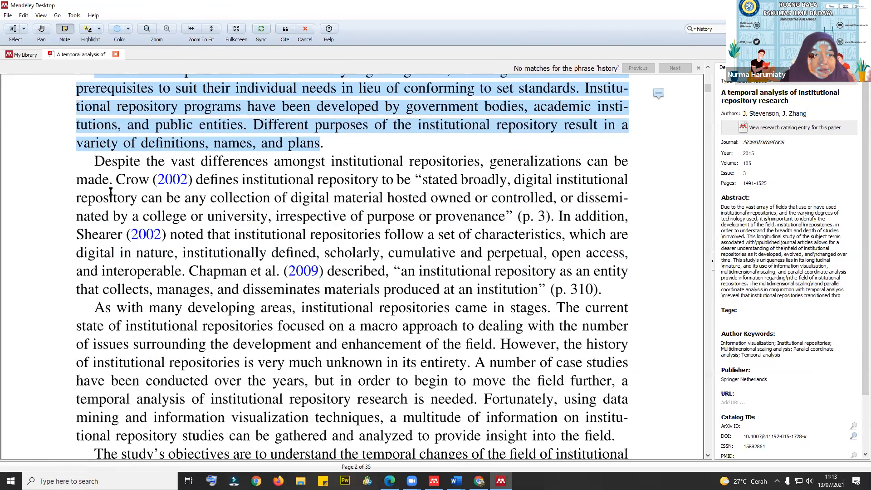
pyautogui.scroll(-6, 544, 254)
pyautogui.hotkey('ctrl', '2')
pyautogui.click(627, 250)
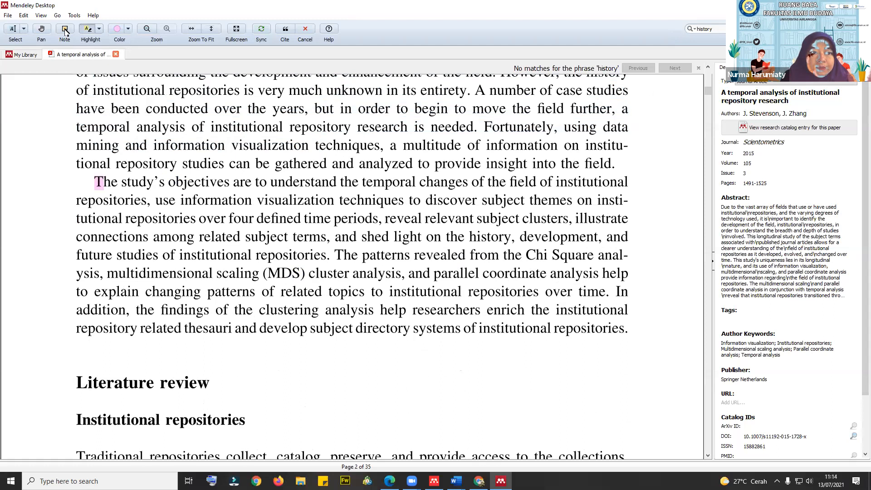
pyautogui.moveTo(95, 182); pyautogui.dragTo(626, 252)
# - Add a note reading "untuk tugas jawaban no 3 matakuliah..." beside the pink-highlighted passage
pyautogui.hotkey('ctrl', '3')
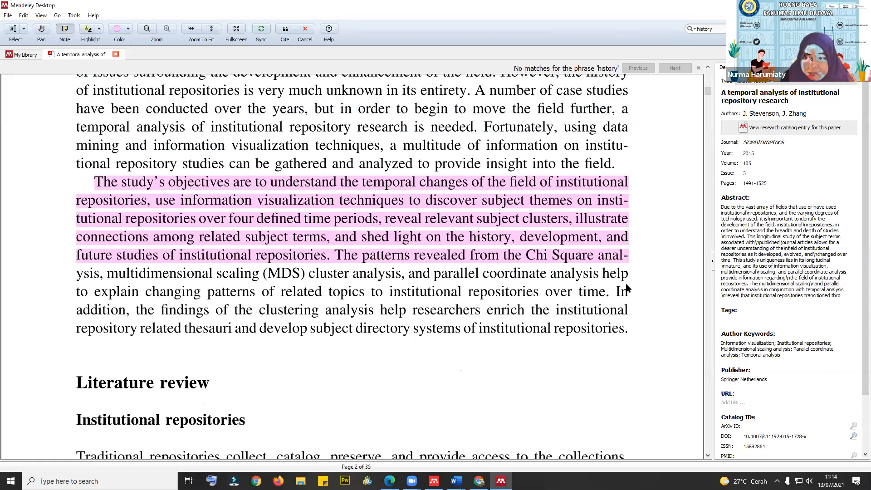
pyautogui.click(593, 310)
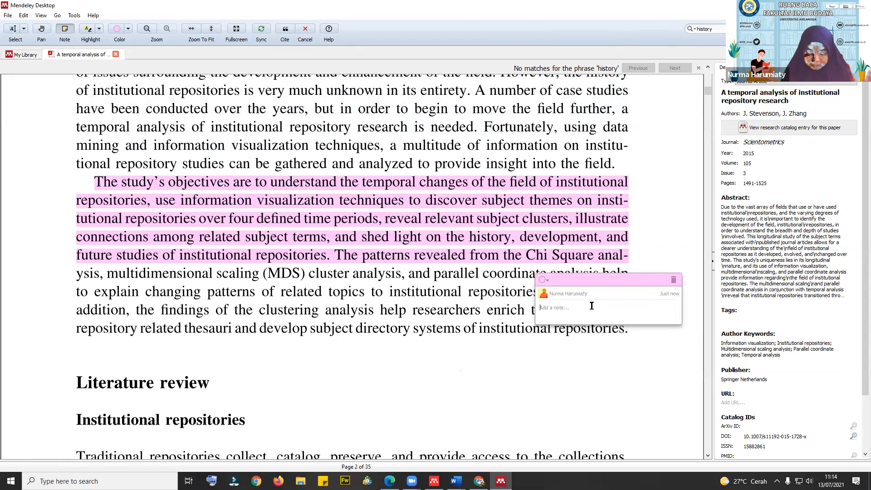
pyautogui.write('b')
pyautogui.press('BackSpace')
pyautogui.write('un')
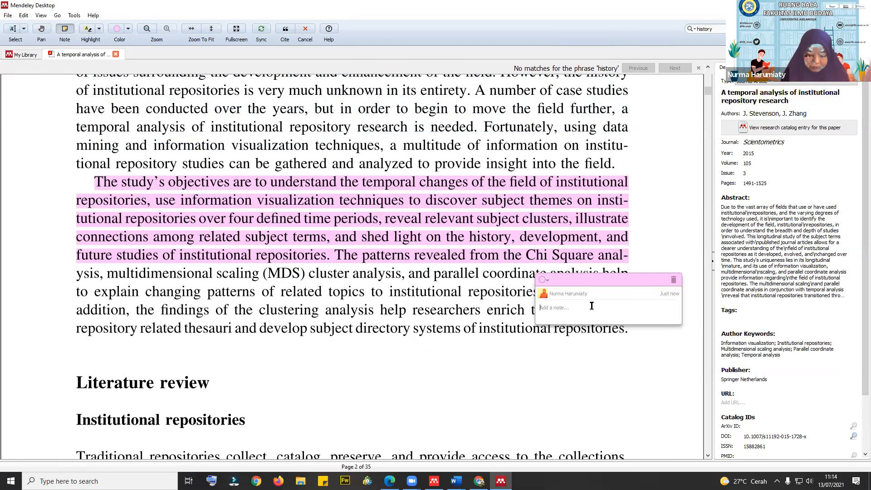
pyautogui.write('tuk matakuliah')
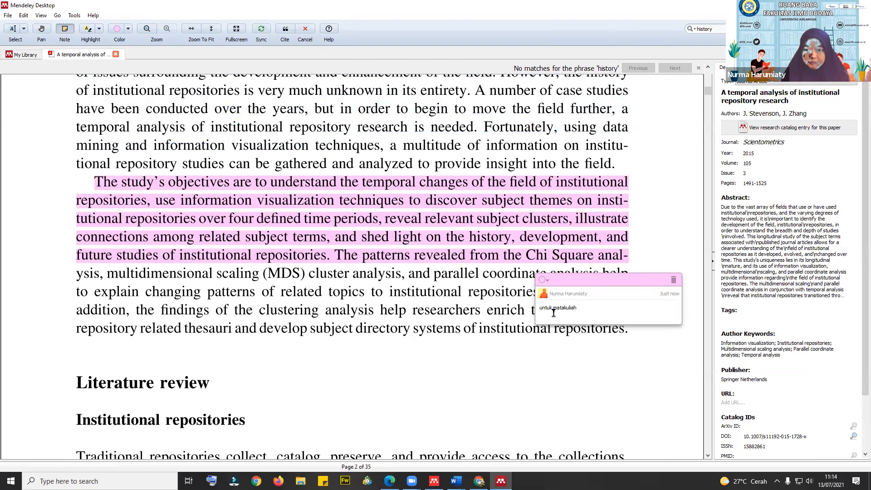
pyautogui.write('tugas jawaban no 3')
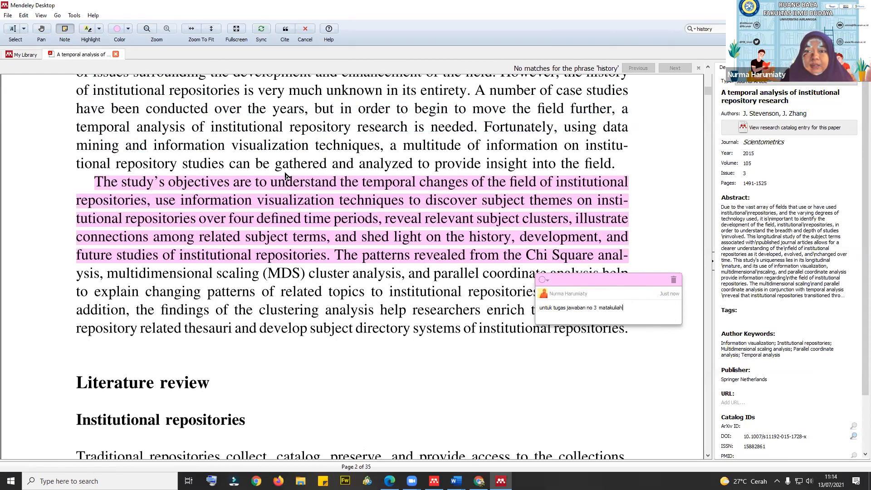
pyautogui.click(113, 271)
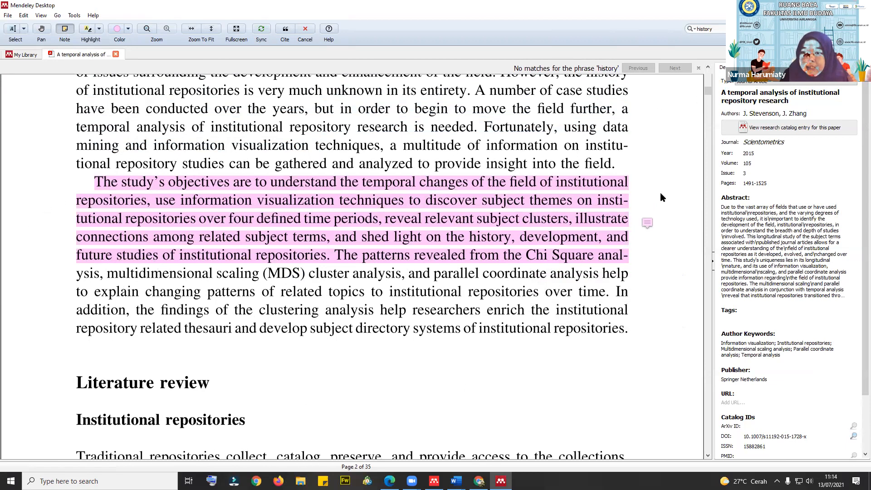
# - Enter "sumber referensi untuk lomba karya ilmiah" as the paper's general note
pyautogui.scroll(3, 660, 192)
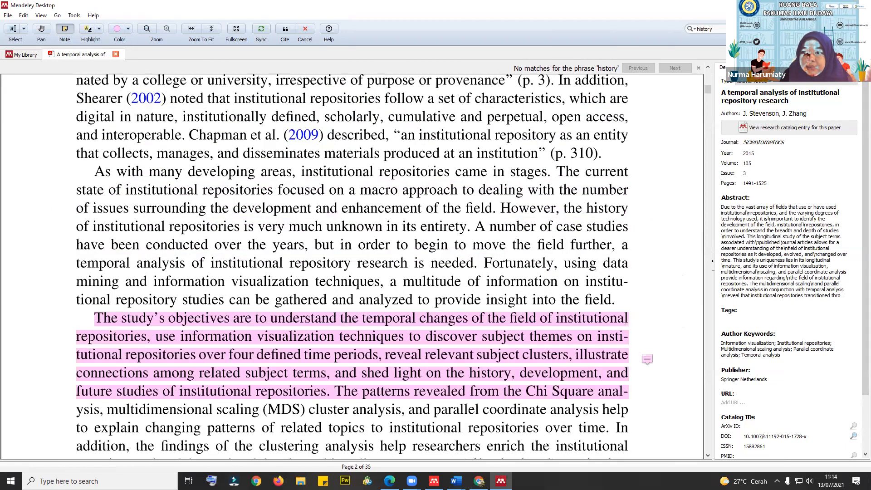
pyautogui.scroll(6, 744, 330)
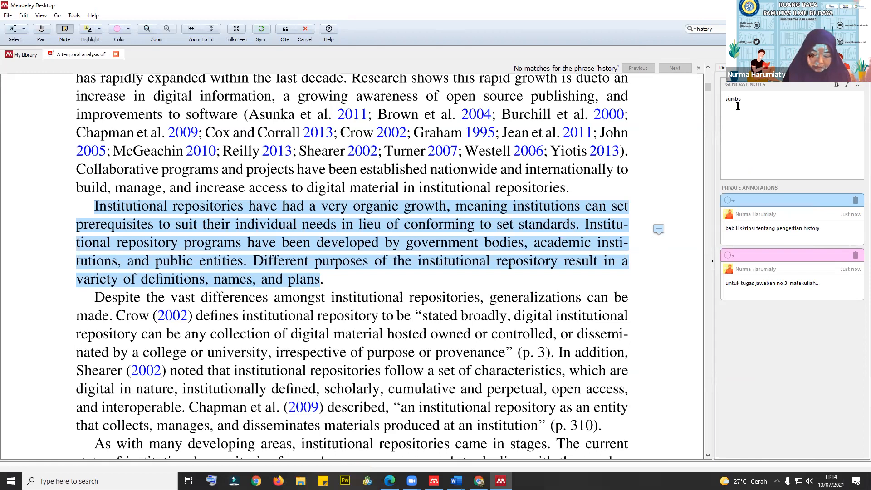
pyautogui.write('i ')
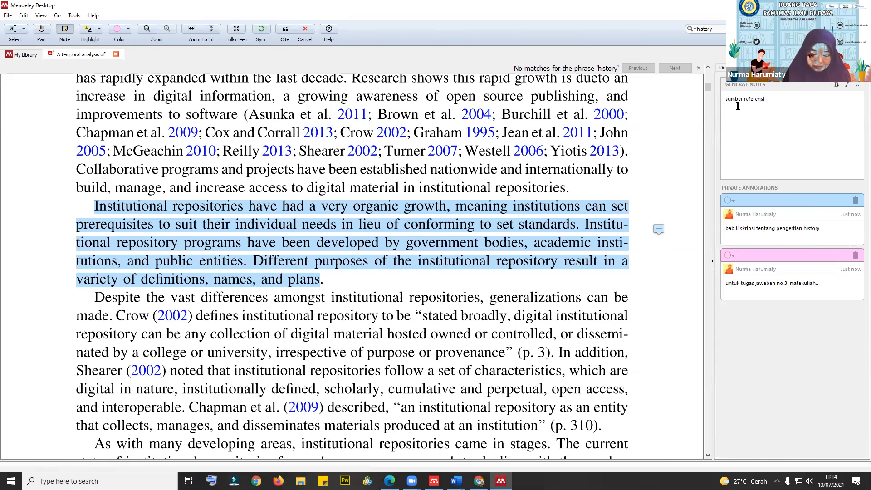
pyautogui.write('untuk lomba karya ilmiah')
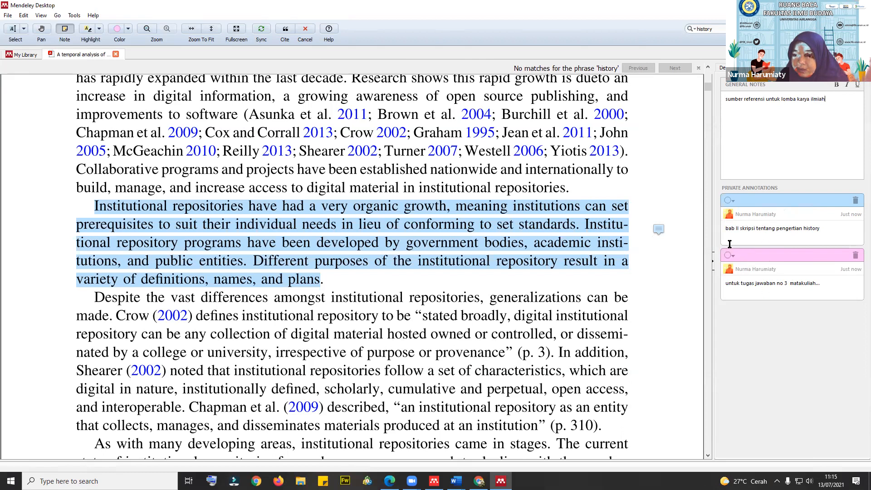
# - Jump between the blue and pink annotations from the private annotations list, and display the paper's contents outline
pyautogui.click(762, 197)
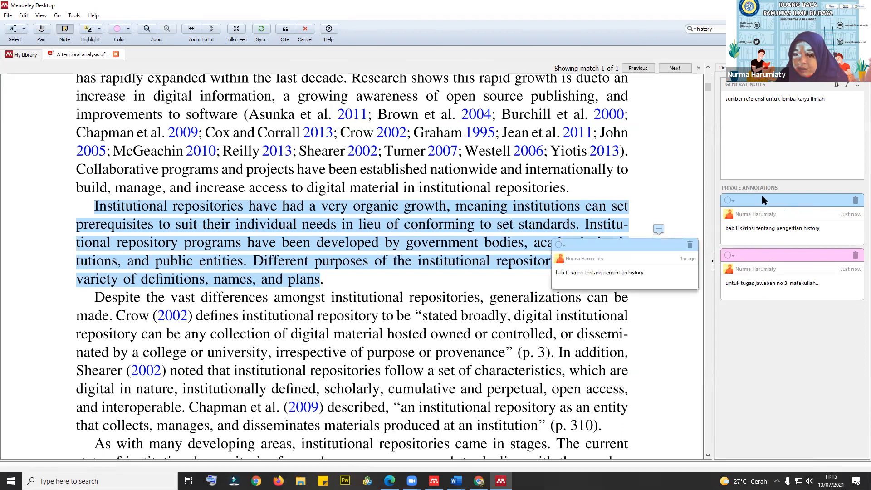
pyautogui.click(778, 217)
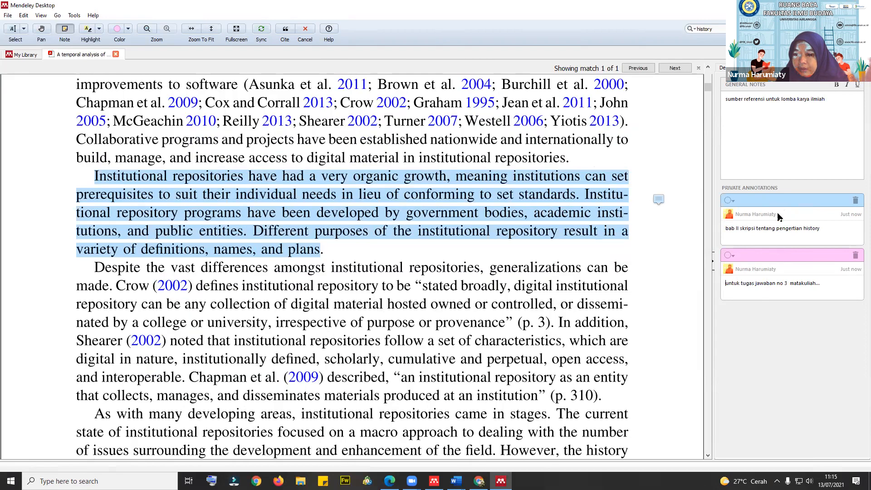
pyautogui.click(788, 252)
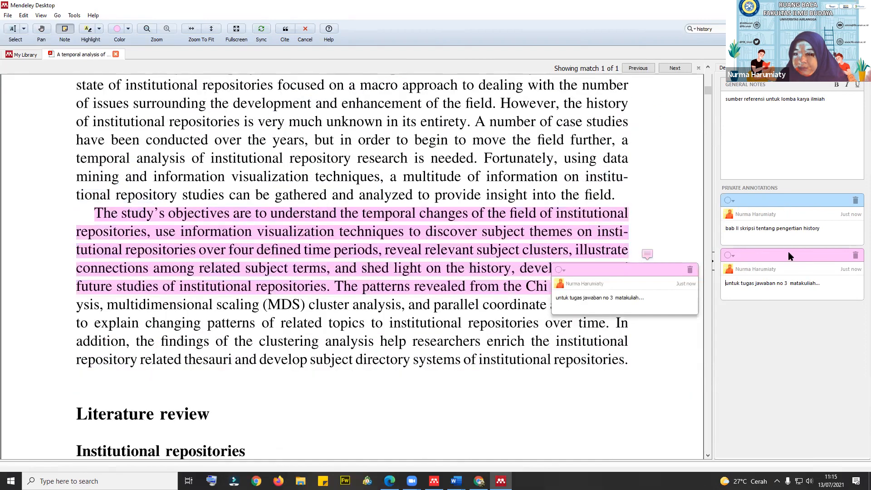
pyautogui.click(779, 202)
pyautogui.scroll(-7, 352, 267)
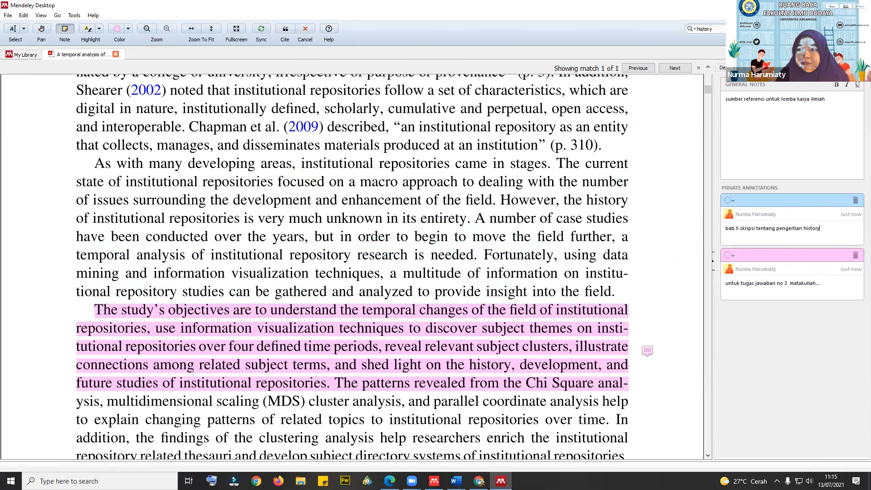
pyautogui.click(771, 278)
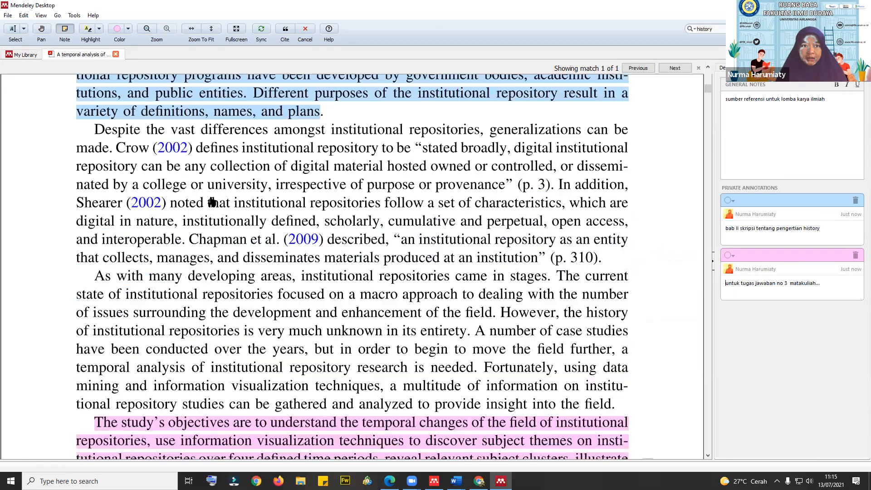
pyautogui.click(219, 109)
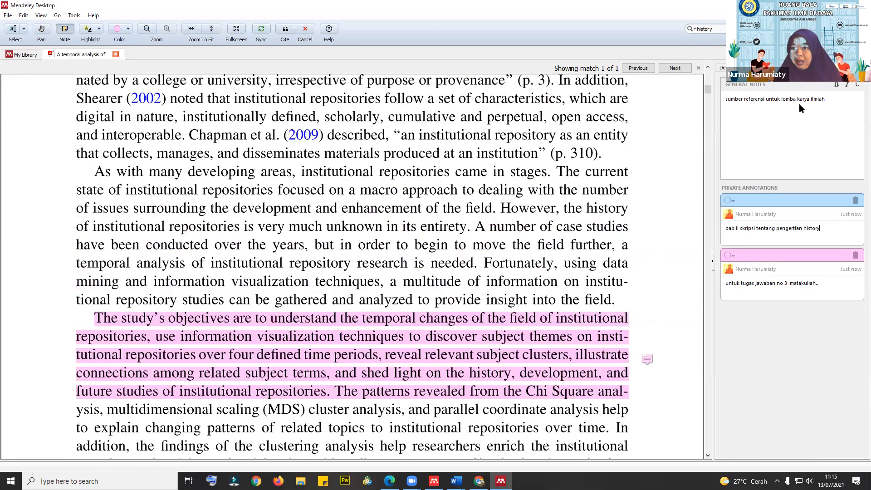
pyautogui.click(773, 68)
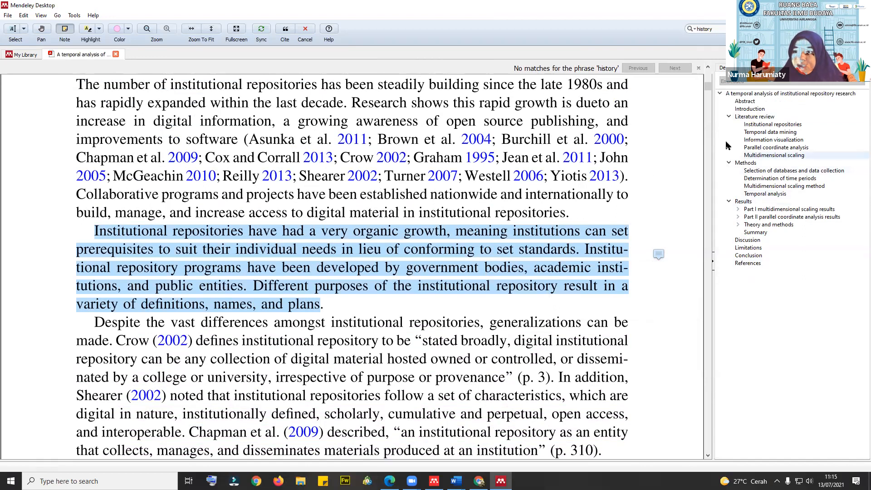
# - Browse the paper's Institutional repositories, Abstract and Introduction sections through its outline, and return to the pink-highlighted objectives passage
pyautogui.click(756, 126)
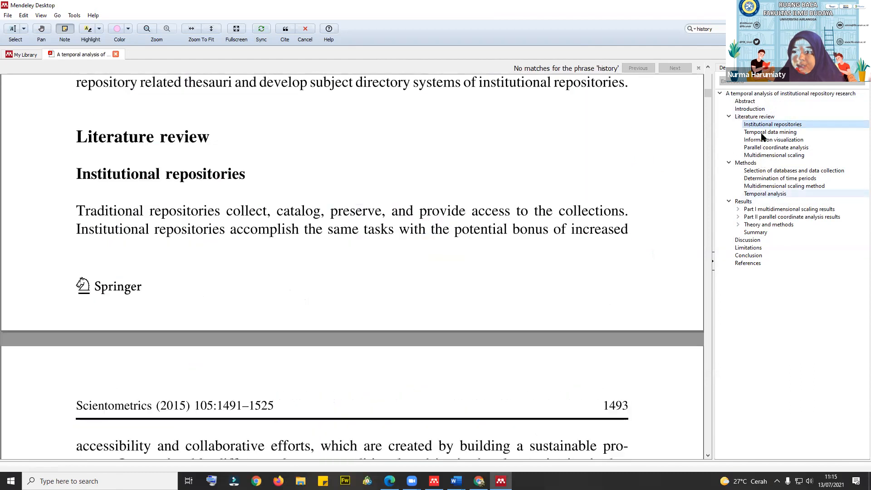
pyautogui.click(744, 103)
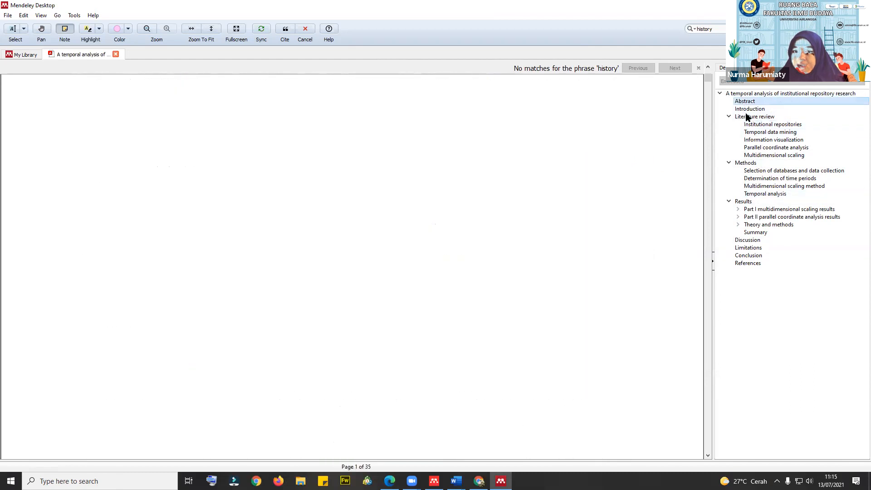
pyautogui.click(749, 109)
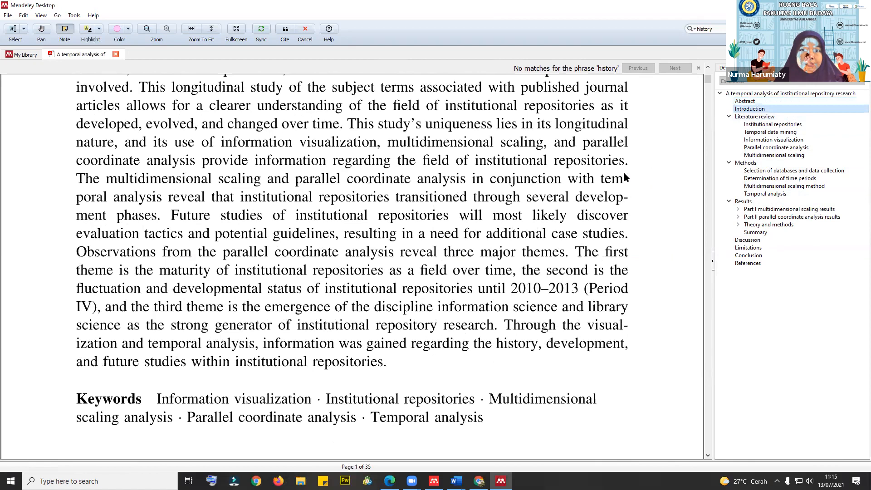
pyautogui.scroll(-10, 267, 283)
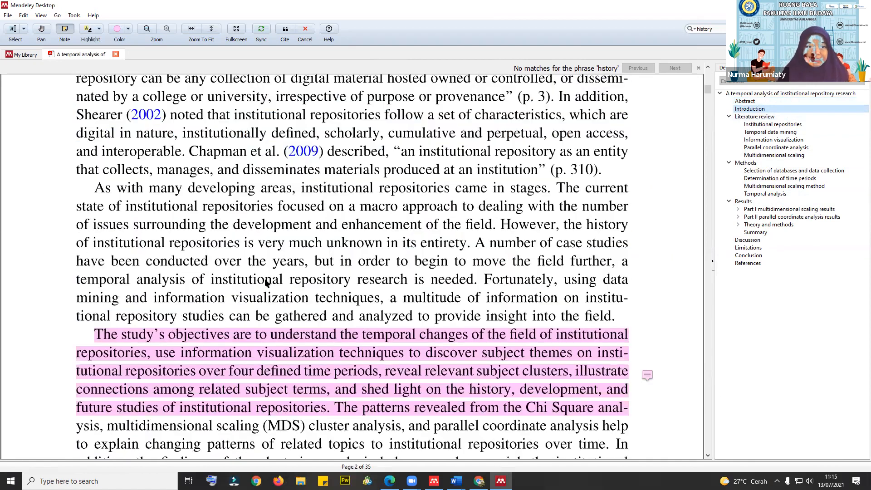
pyautogui.scroll(-3, 50, 123)
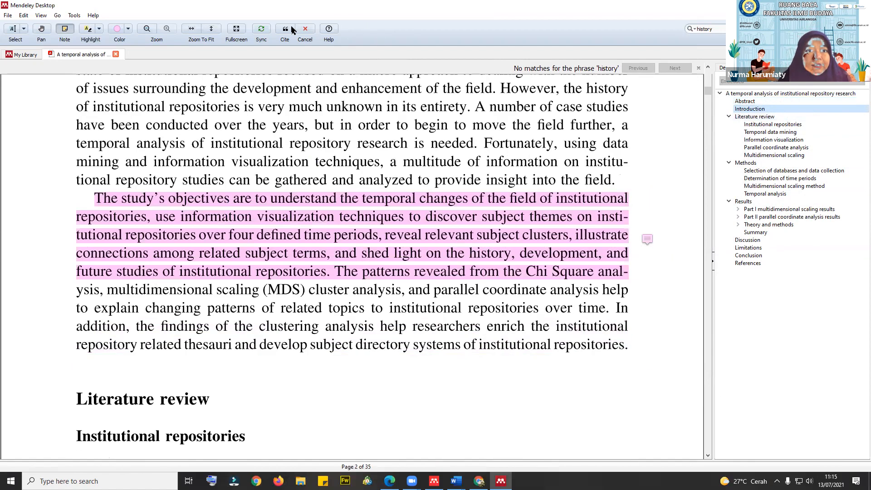
# - Cite the open paper in the Word document, start another citation there, and go to the Mendeley library to choose its source
pyautogui.click(286, 30)
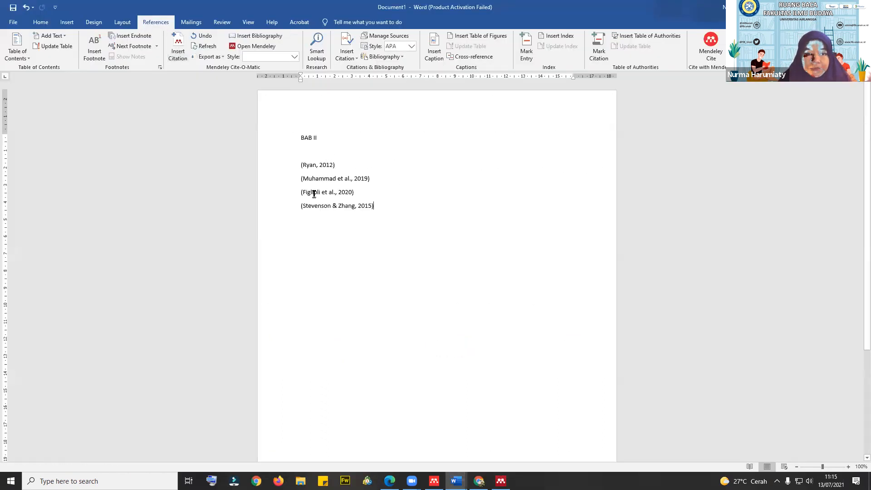
pyautogui.click(178, 43)
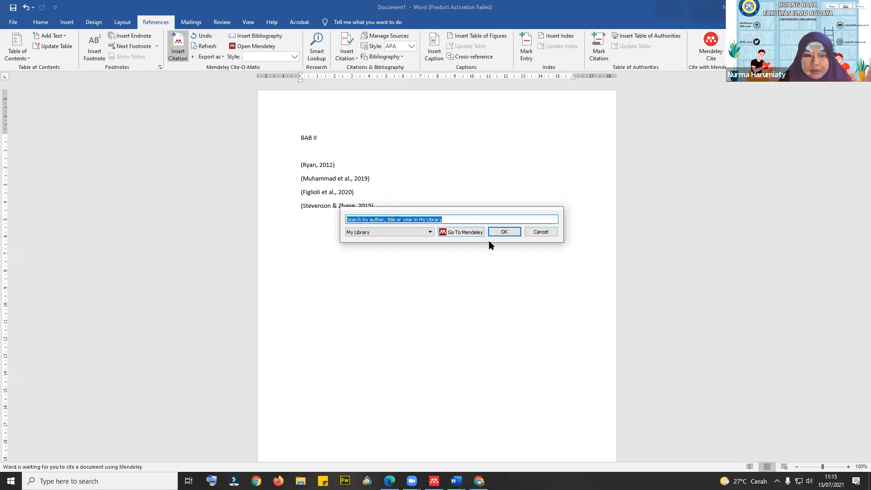
pyautogui.click(465, 232)
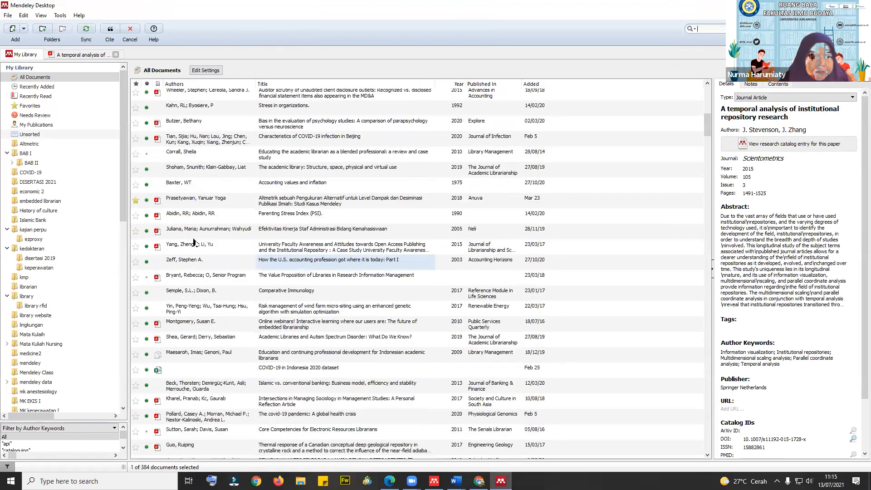
# - Enlarge the library's filter list and filter the documents by the publication International Information & Library Review
pyautogui.scroll(-20, 304, 255)
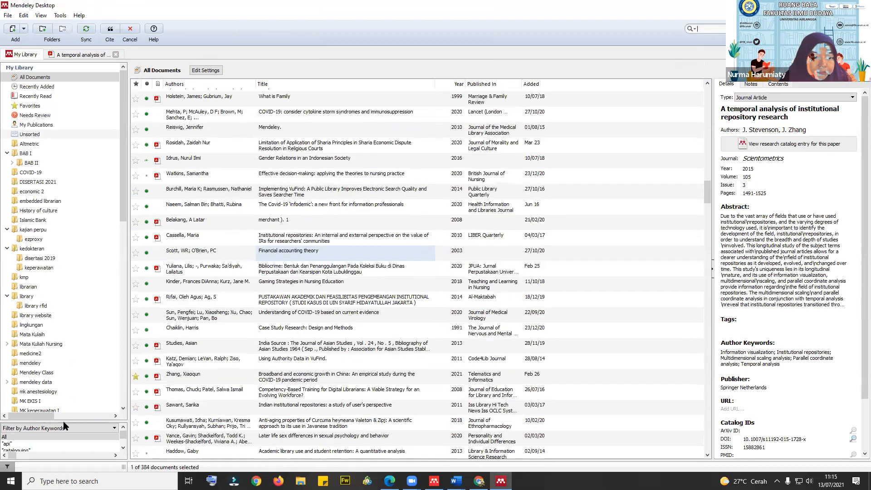
pyautogui.scroll(-10, 80, 293)
pyautogui.moveTo(80, 293); pyautogui.dragTo(95, 188)
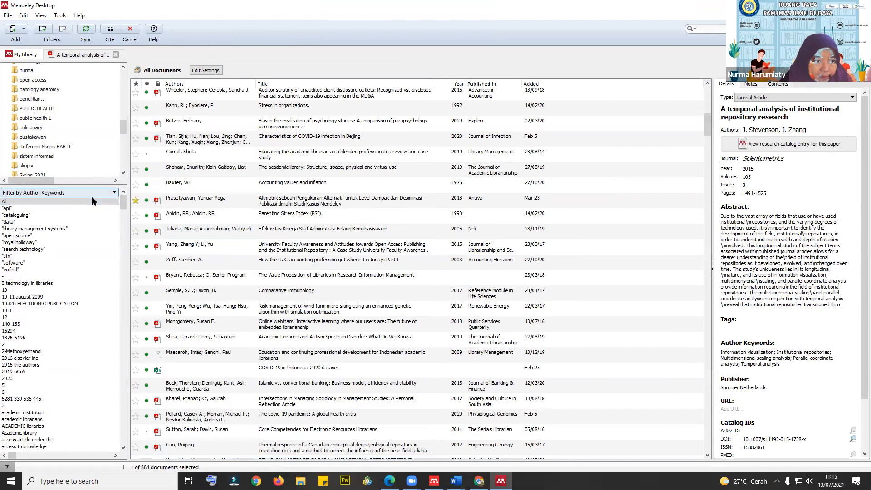
pyautogui.click(93, 192)
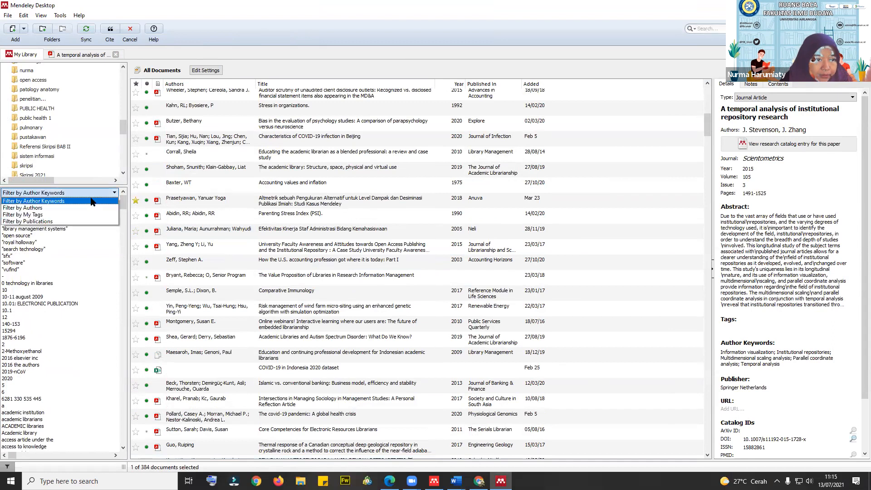
pyautogui.click(70, 221)
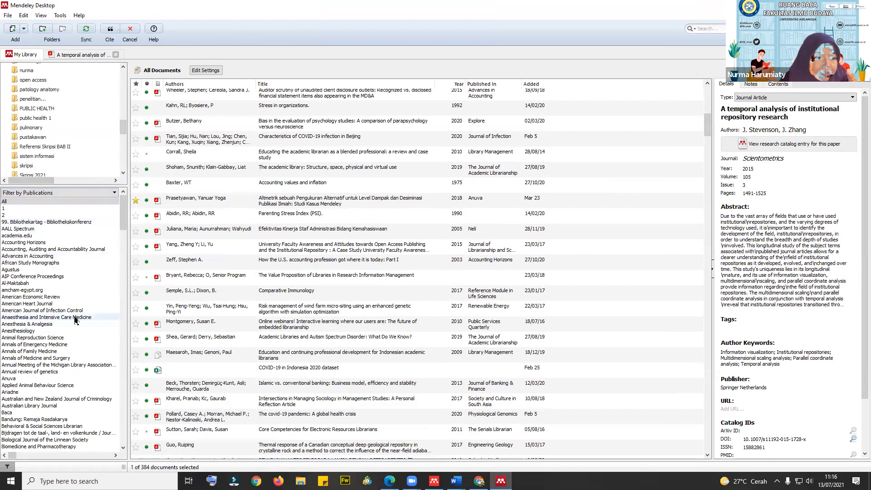
pyautogui.scroll(-5, 75, 321)
pyautogui.scroll(-9, 75, 321)
pyautogui.scroll(-9, 75, 320)
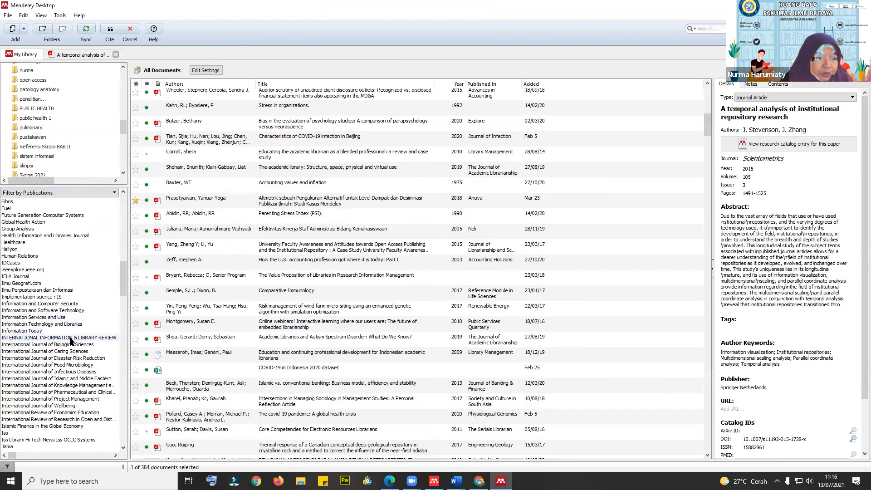
pyautogui.click(71, 339)
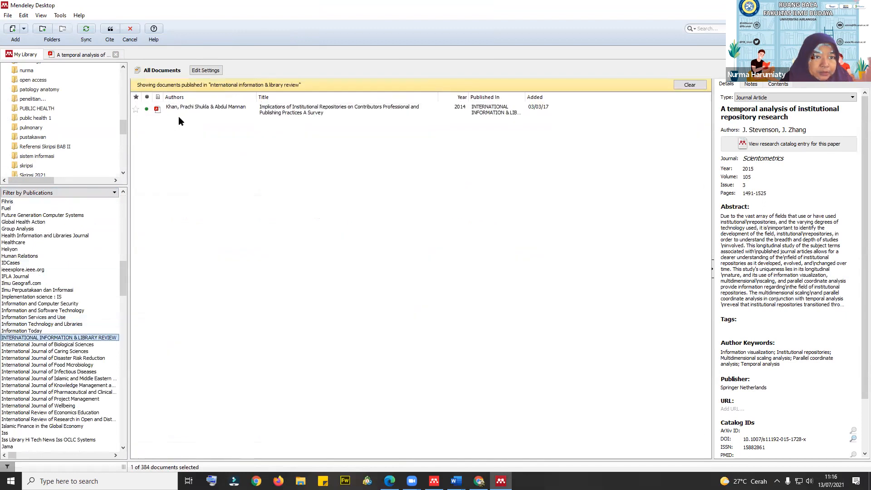
# - Open the PDF of "Implications of Institutional Repositories on Contributors Professional and Publishing Practices A Survey" and look through its first pages
pyautogui.click(306, 113)
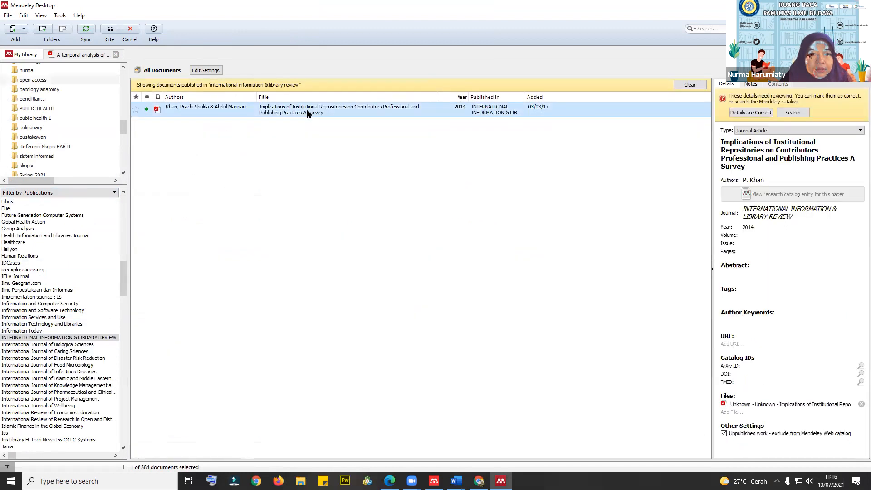
pyautogui.doubleClick(197, 109)
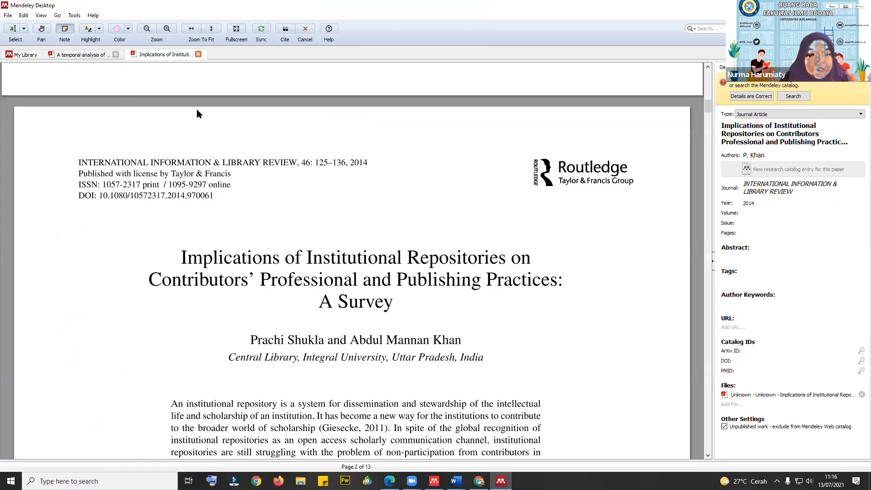
pyautogui.scroll(-10, 318, 259)
pyautogui.scroll(-12, 317, 255)
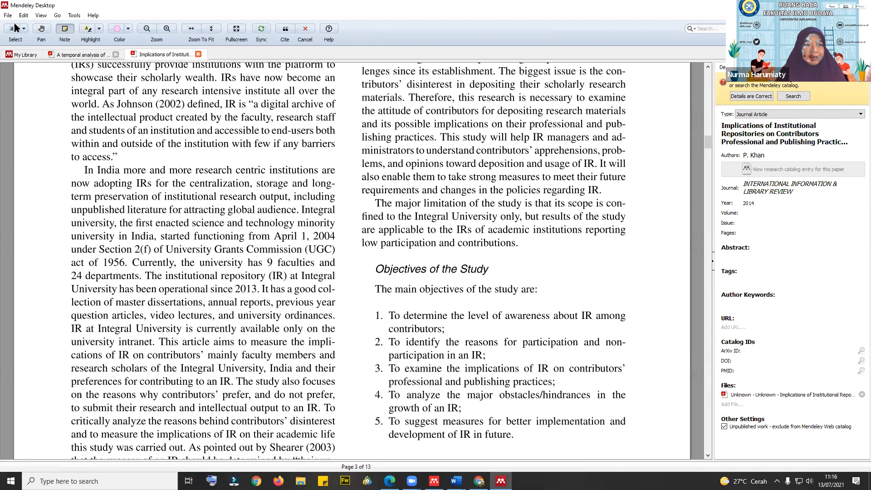
pyautogui.scroll(-5, 96, 35)
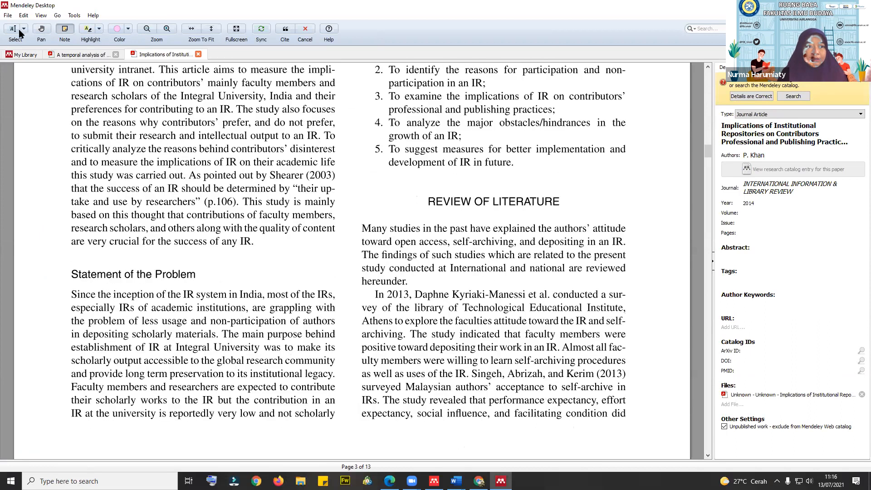
pyautogui.scroll(8, 19, 44)
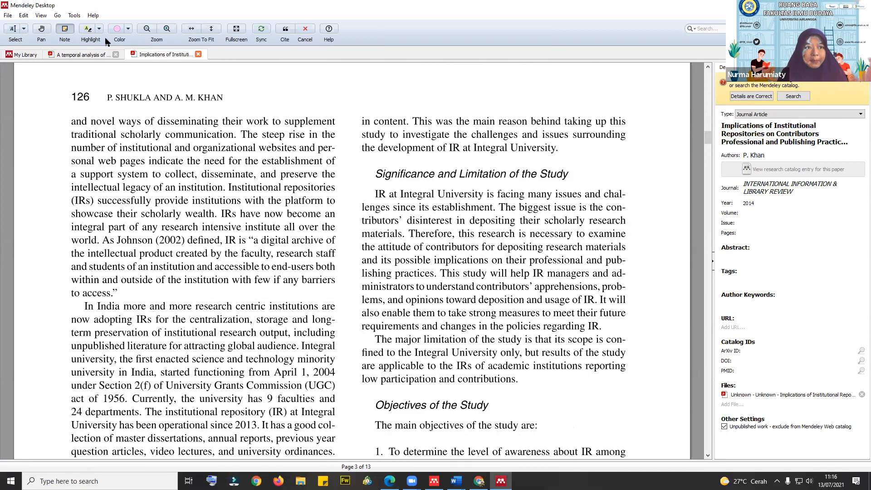
# - Highlight in orange the paragraph on page 126 beginning "In India more and more research centric institutions"
pyautogui.click(136, 98)
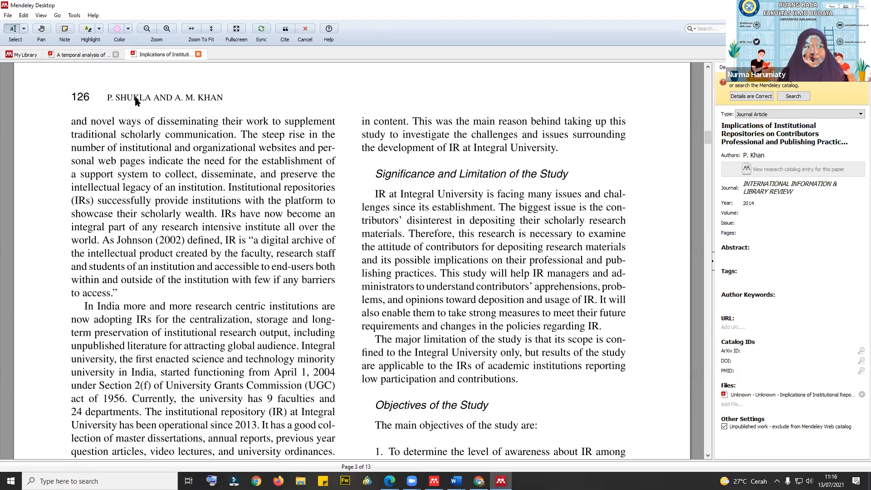
pyautogui.click(128, 29)
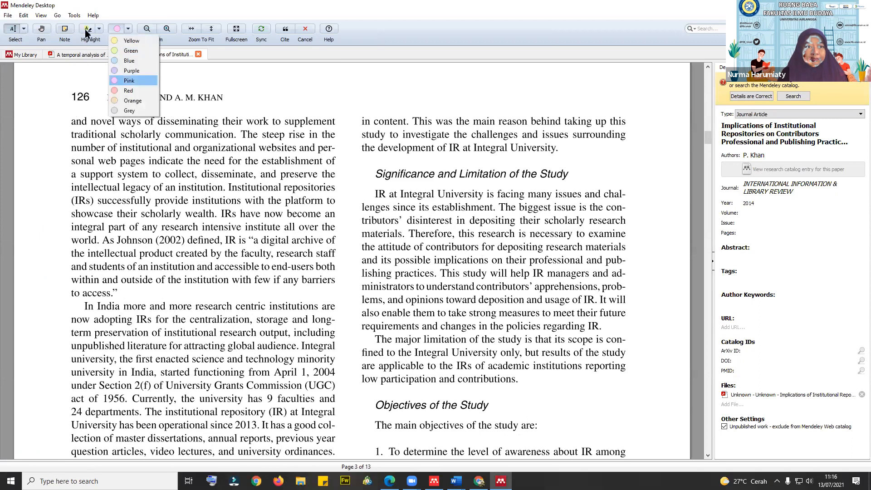
pyautogui.click(131, 101)
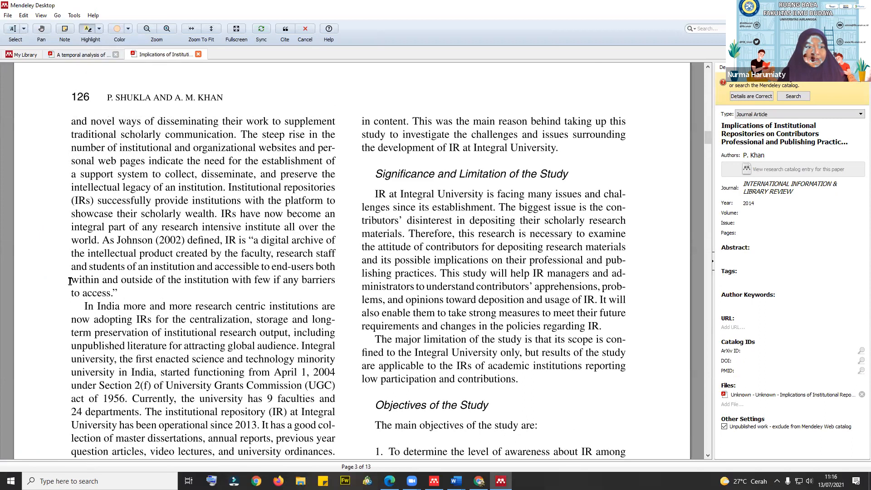
pyautogui.moveTo(84, 308); pyautogui.dragTo(337, 391)
# - Add a note reading "asd" in the margin beside the orange-highlighted paragraph, and move the note slightly further down the margin
pyautogui.click(65, 29)
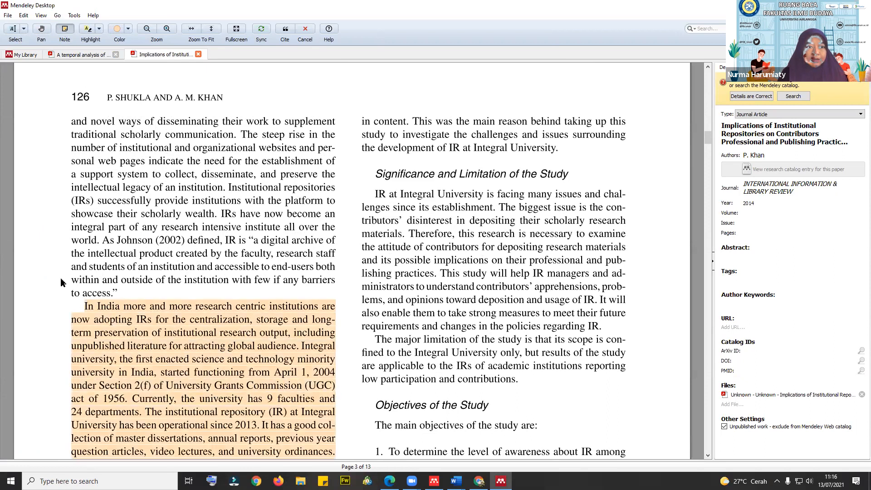
pyautogui.click(50, 336)
pyautogui.moveTo(106, 359); pyautogui.dragTo(89, 264)
pyautogui.write('asd')
pyautogui.click(264, 227)
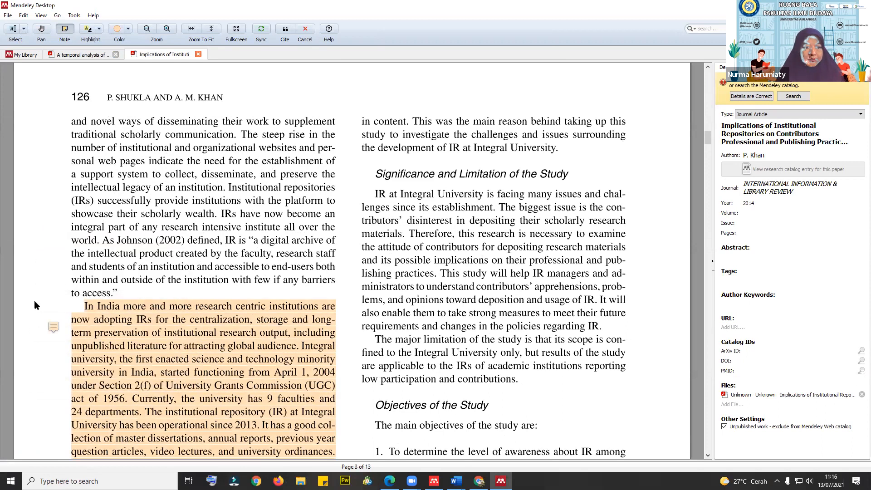
pyautogui.moveTo(51, 329); pyautogui.dragTo(51, 356)
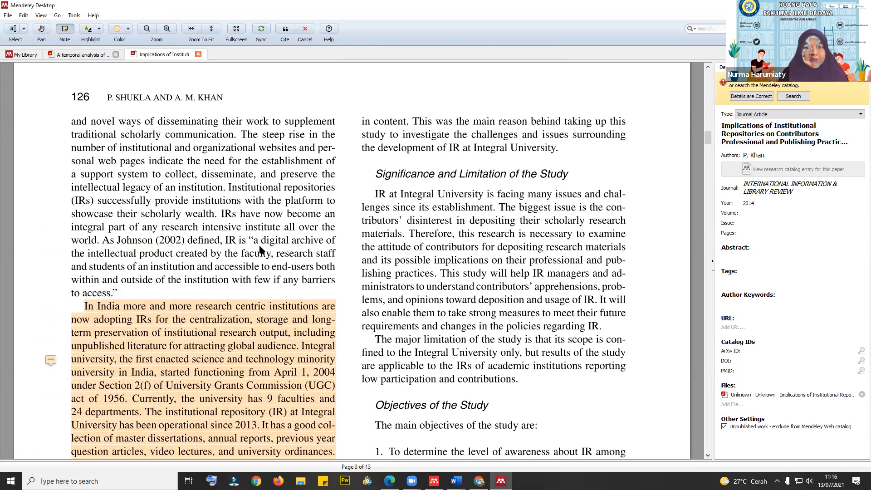
# - Cite the open 2014 paper in the Word document after the 2015 citation, and try to place the cursor between the two citations
pyautogui.scroll(-3, 175, 219)
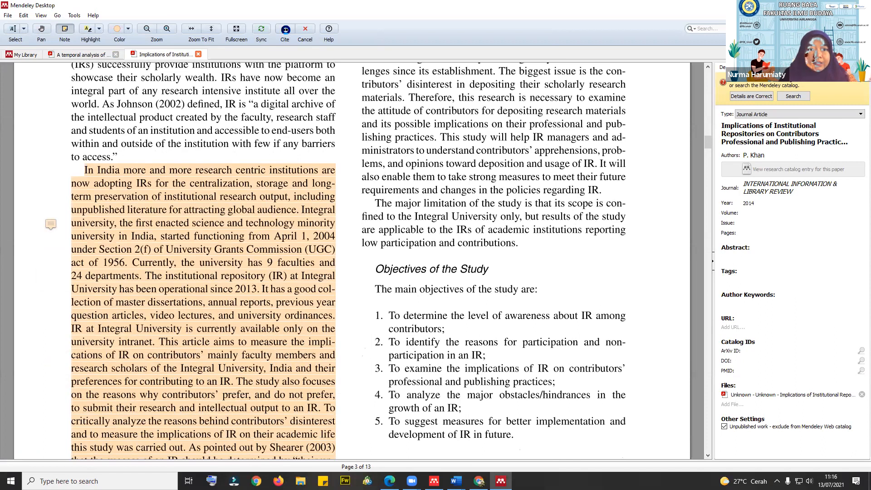
pyautogui.click(285, 31)
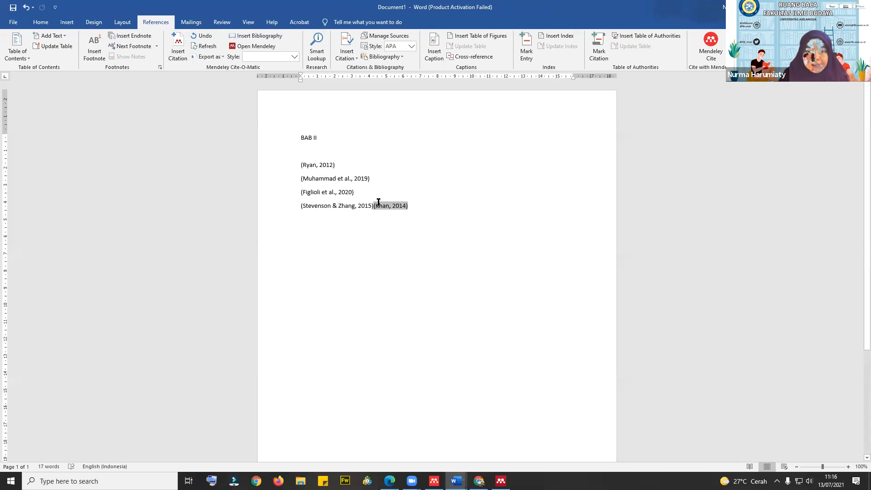
pyautogui.click(379, 203)
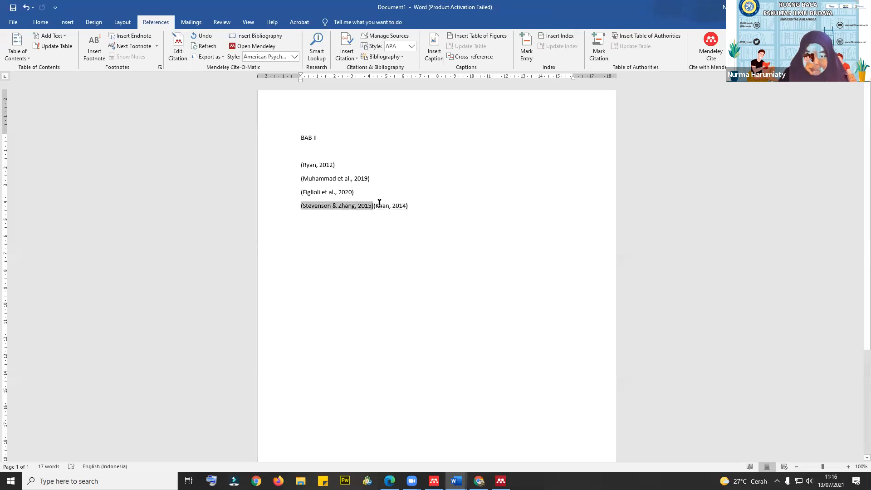
pyautogui.click(379, 203)
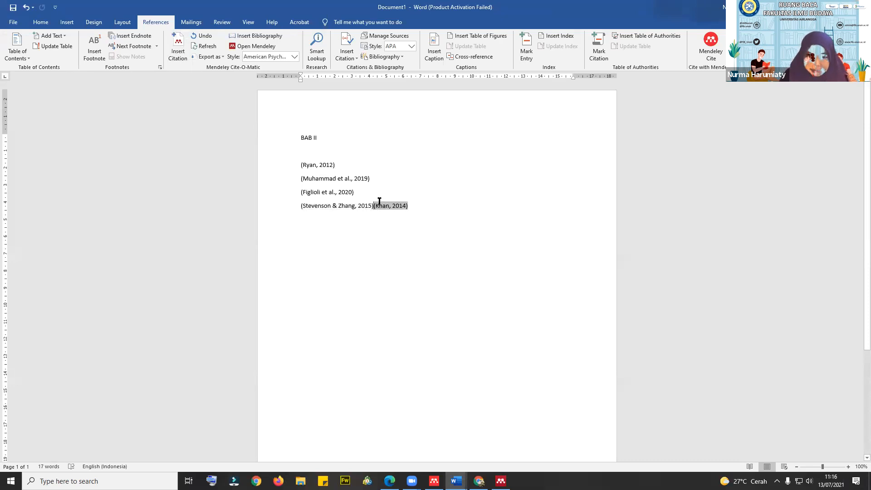
pyautogui.click(379, 203)
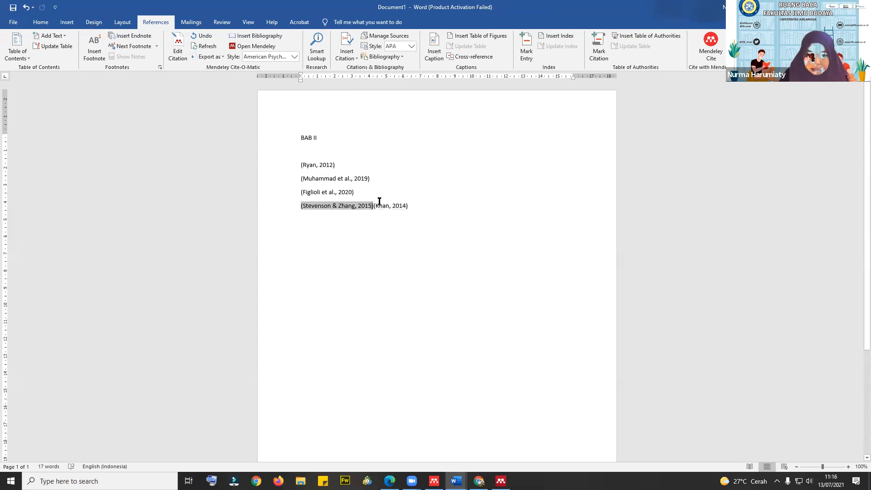
# - Put the 2014 citation on its own line, with three blank lines above it and one above the 2015 citation
pyautogui.click(387, 198)
pyautogui.press('Return')
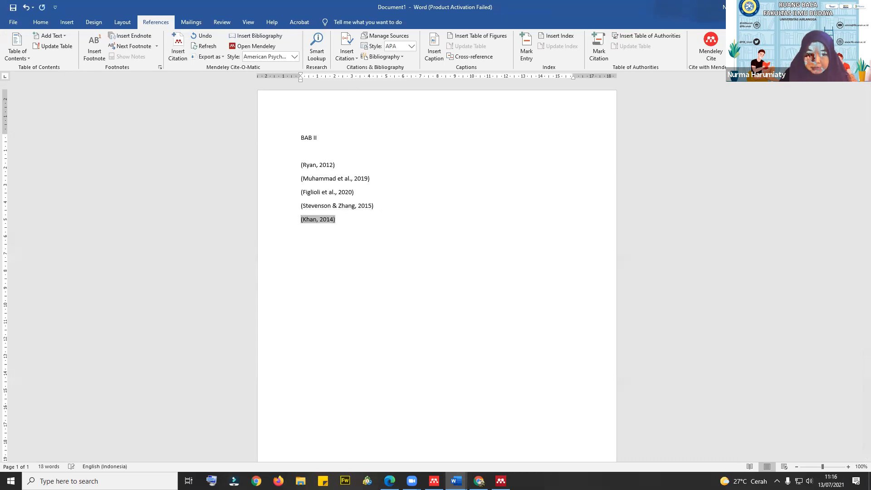
pyautogui.click(375, 233)
pyautogui.press('Return')
pyautogui.press('Return')
pyautogui.press('Return')
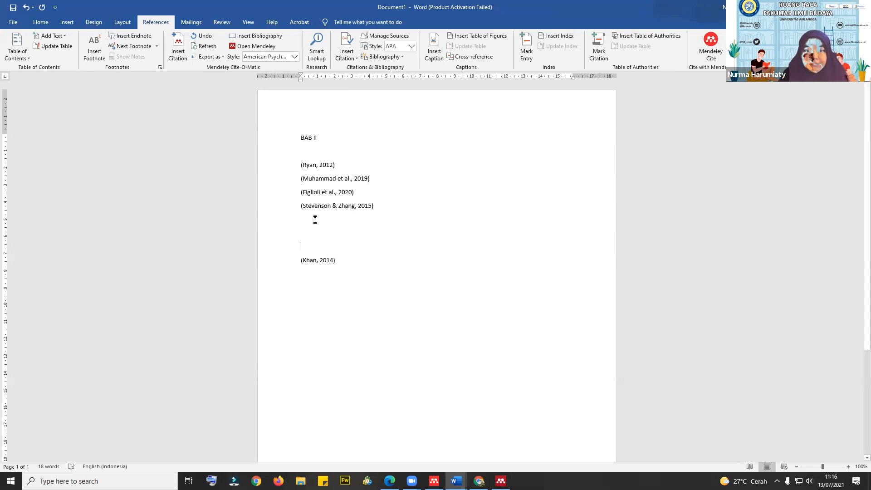
pyautogui.click(363, 191)
pyautogui.press('Return')
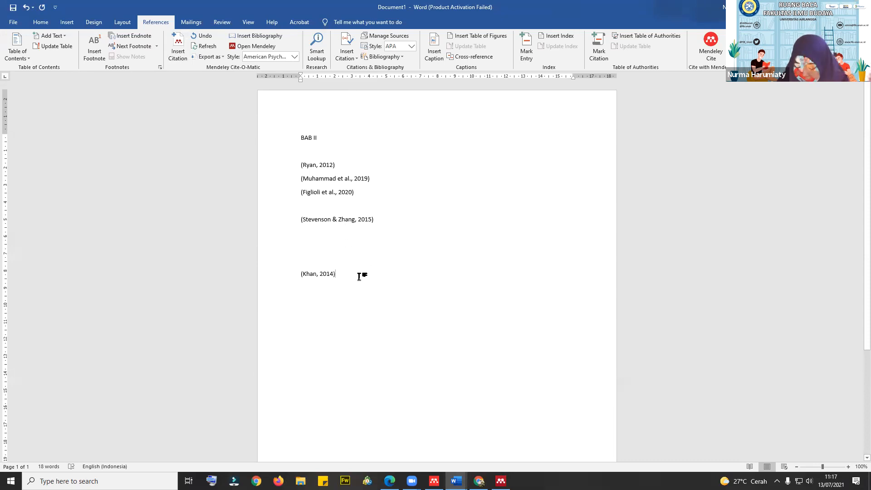
# - Add the heading DAFTAR PUSTAKA a few lines below the last citation and insert the Mendeley bibliography beneath it
pyautogui.press('Return')
pyautogui.press('Return')
pyautogui.press('Return')
pyautogui.press('Return')
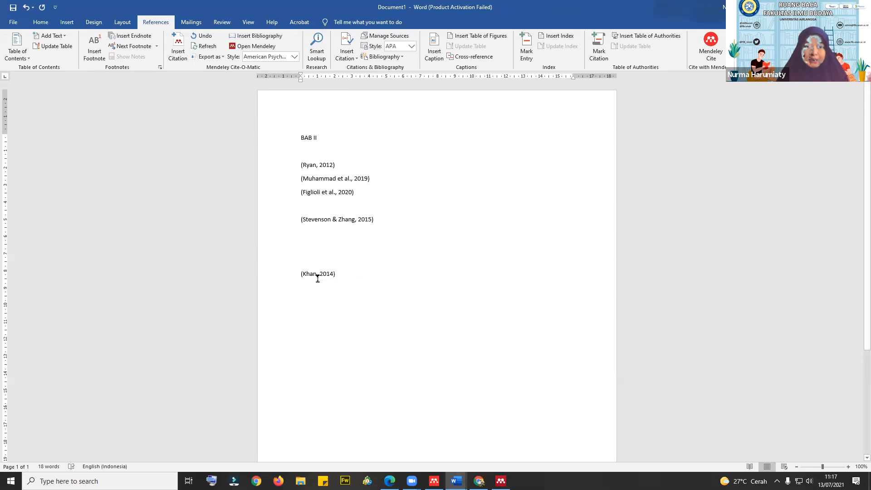
pyautogui.write('DAFTAR PUSTAKA')
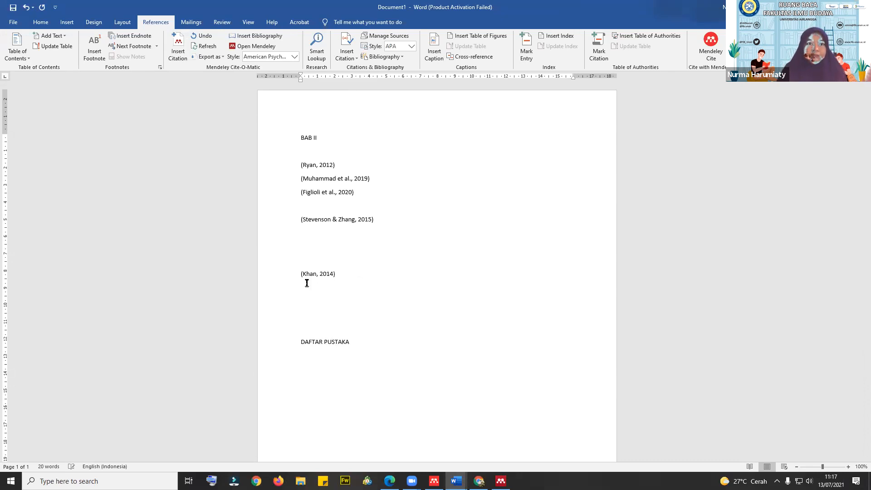
pyautogui.click(266, 39)
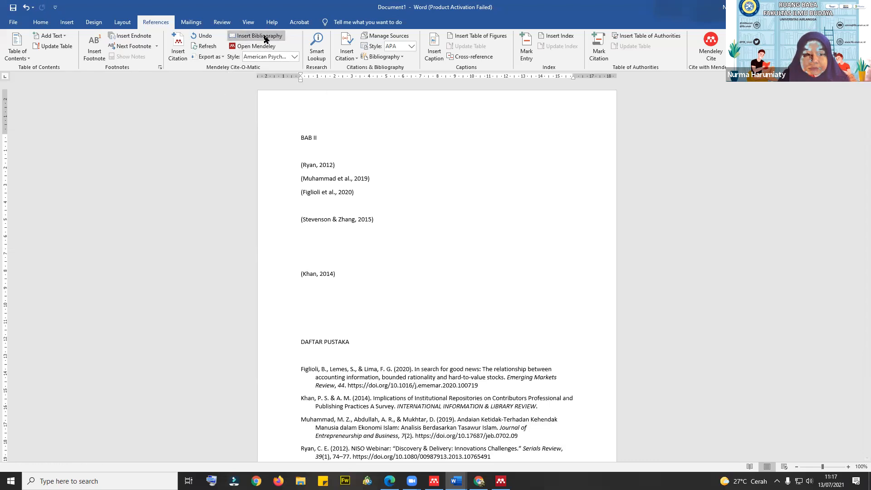
pyautogui.scroll(-5, 444, 157)
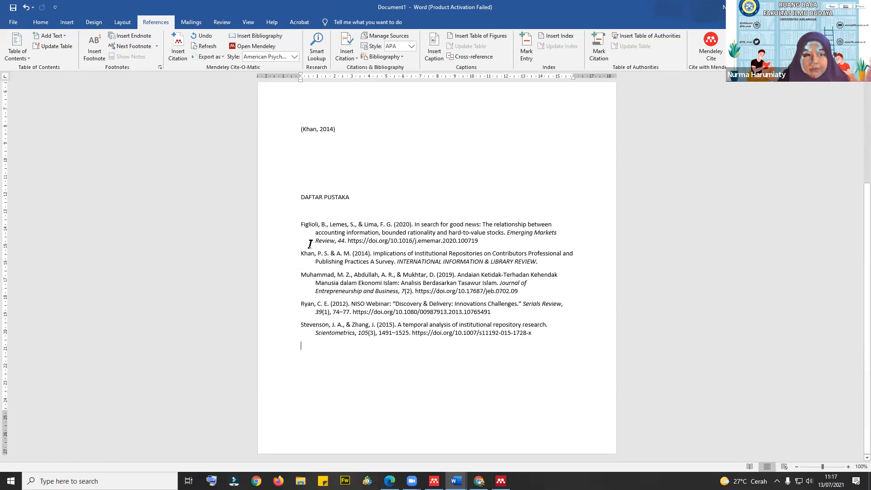
# - Delete the 2014 citation from the BAB II text above the bibliography
pyautogui.scroll(5, 317, 224)
pyautogui.moveTo(359, 275); pyautogui.dragTo(267, 279)
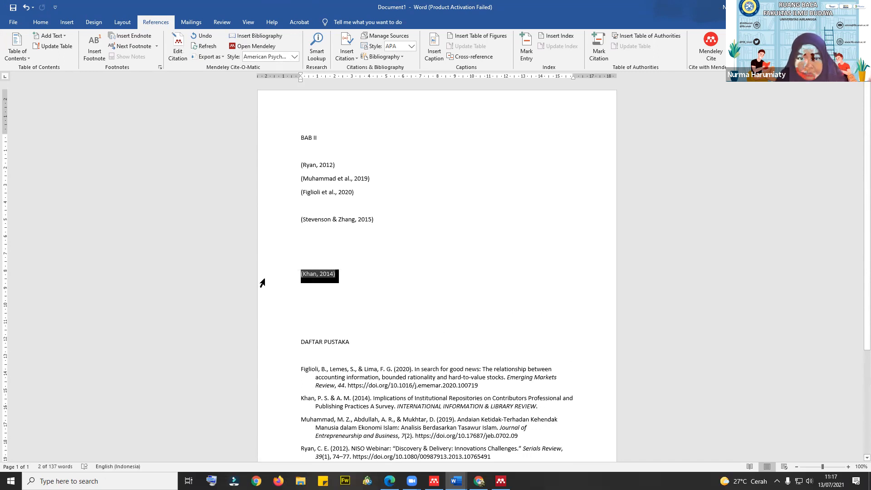
pyautogui.press('Delete')
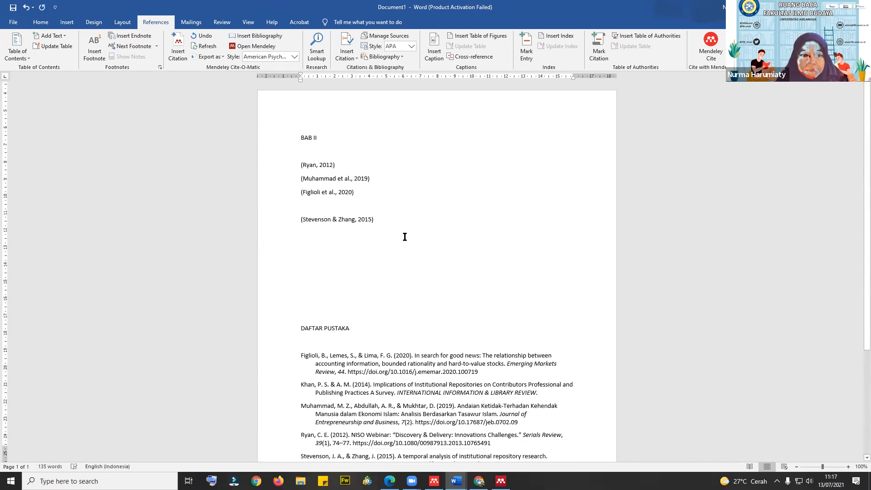
pyautogui.scroll(-4, 405, 236)
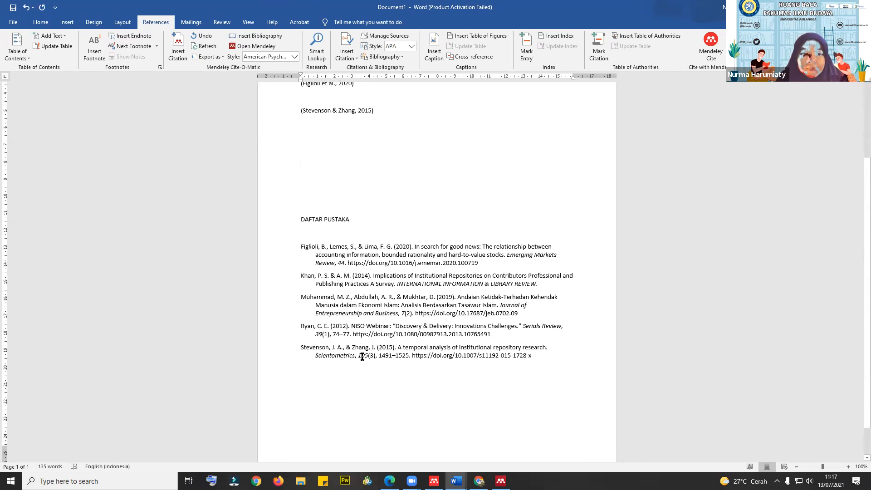
# - Refresh the Mendeley citations so that the bibliography matches the citations left in the text
pyautogui.scroll(4, 362, 355)
pyautogui.click(205, 46)
pyautogui.scroll(-4, 393, 241)
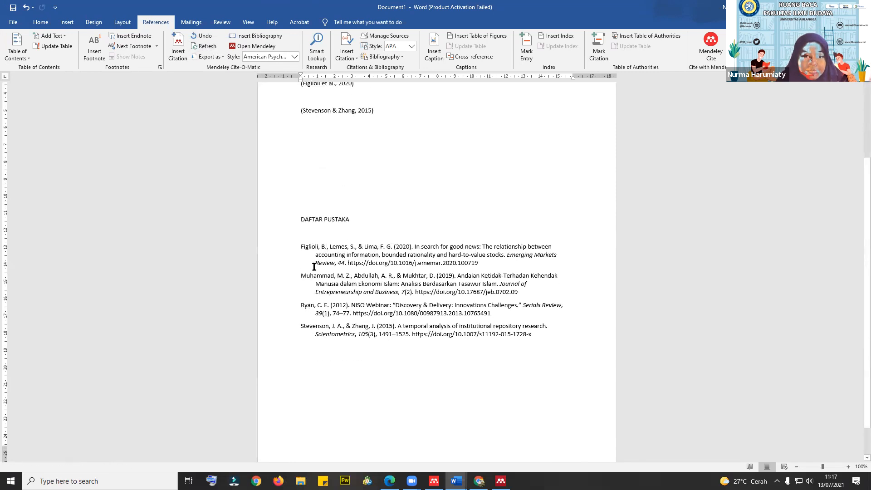
pyautogui.scroll(4, 316, 291)
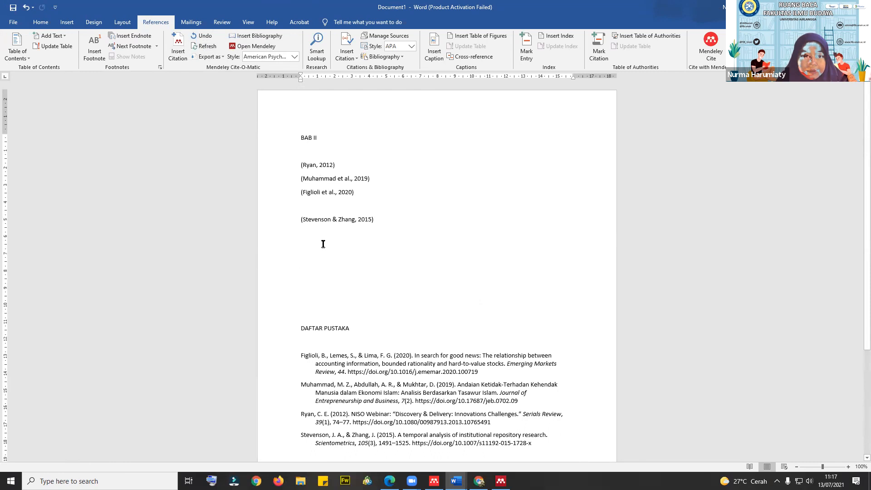
pyautogui.scroll(-4, 324, 321)
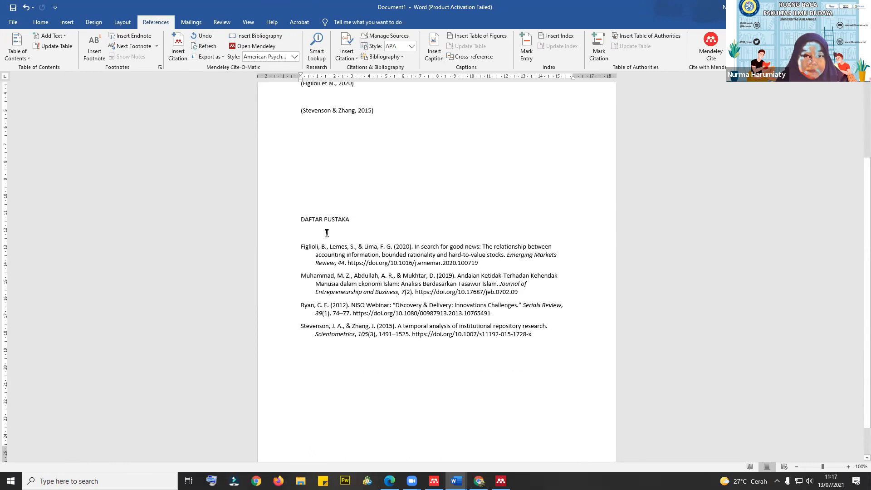
# - Insert a second Mendeley bibliography below the existing one and delete the duplicate again
pyautogui.click(347, 364)
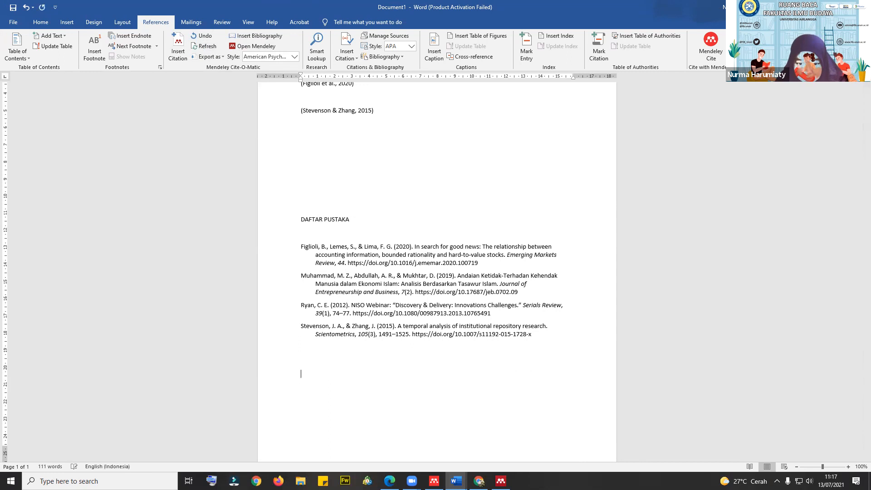
pyautogui.click(262, 36)
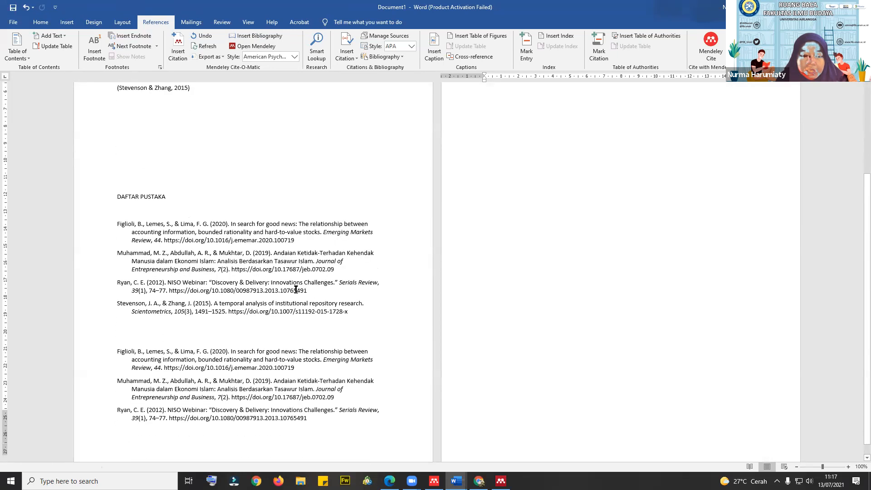
pyautogui.click(142, 320)
pyautogui.moveTo(145, 325); pyautogui.dragTo(169, 391)
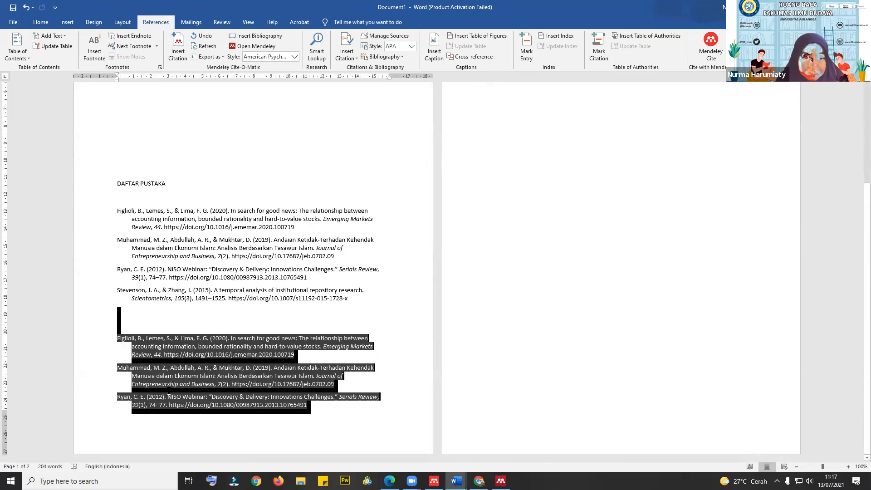
pyautogui.keyDown('shift'); pyautogui.click(513, 206); pyautogui.keyUp('shift')
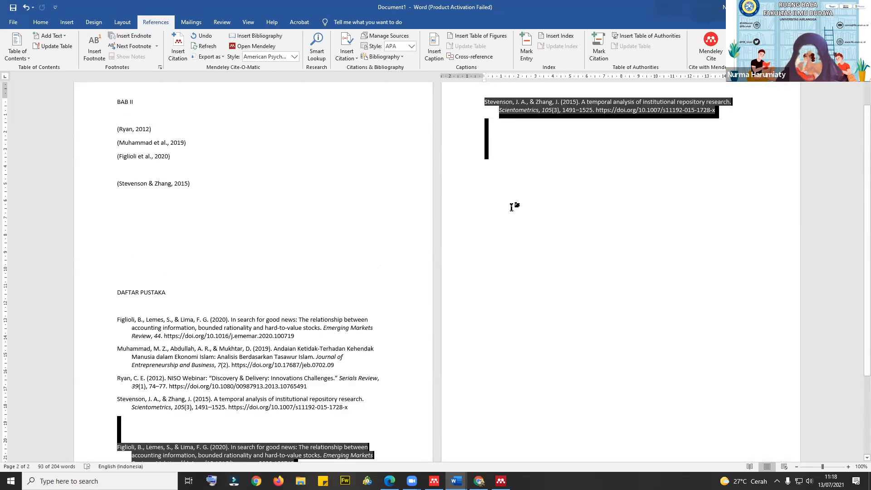
pyautogui.press('Delete')
pyautogui.click(472, 235)
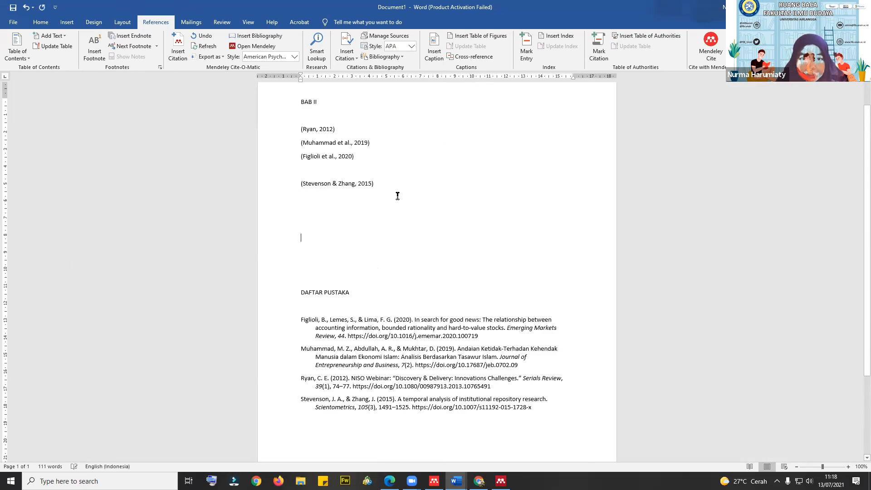
# - Try the IEEE, American Medical Association 11th edition, American Political Science Association and American Psychological Association 7th edition styles on the citations and bibliography
pyautogui.click(294, 56)
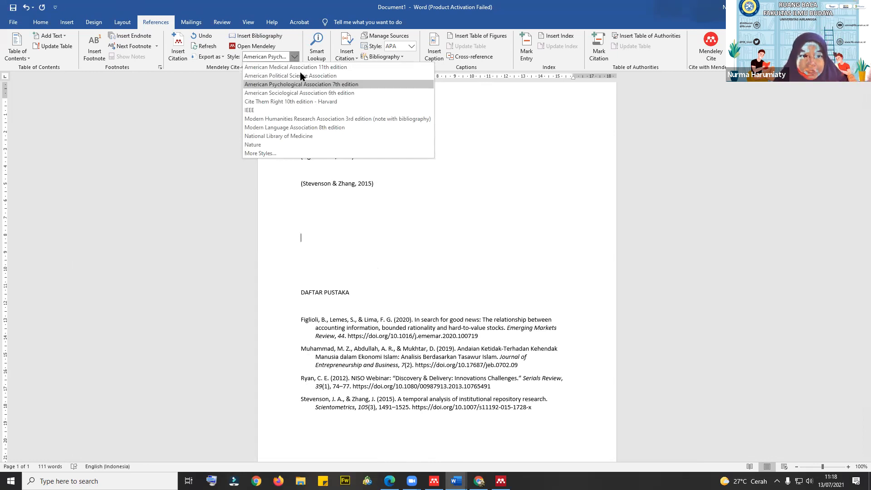
pyautogui.click(250, 111)
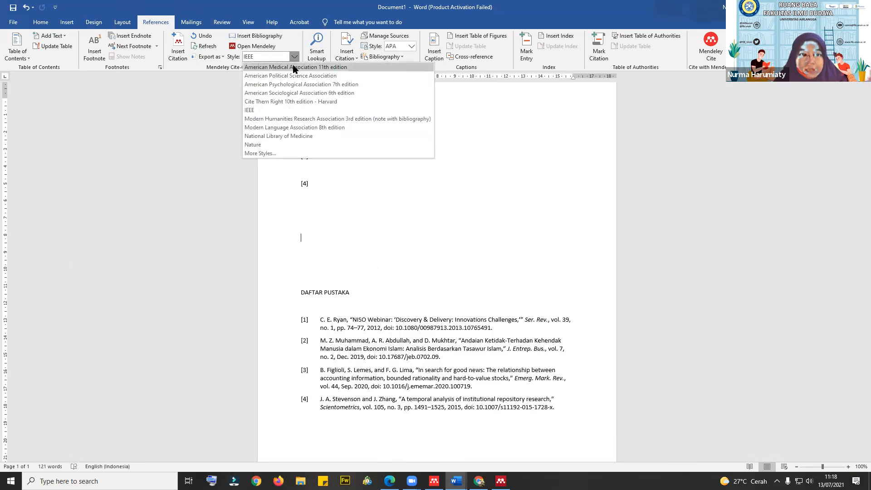
pyautogui.click(292, 66)
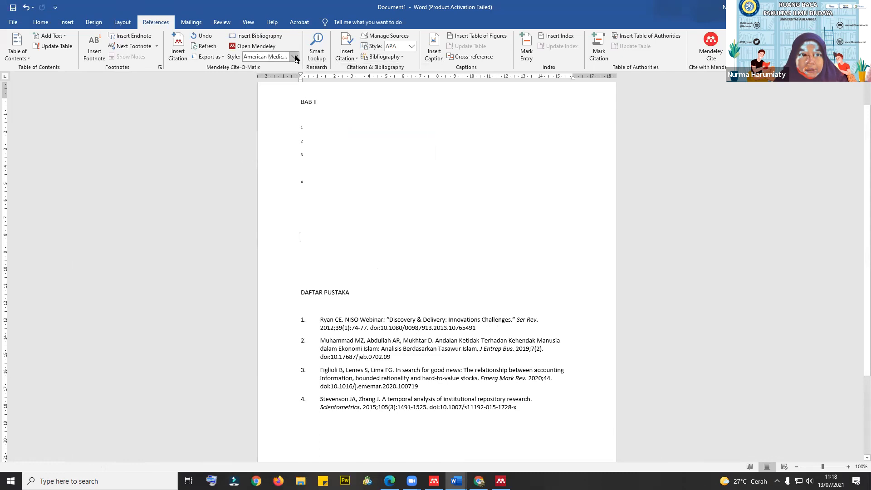
pyautogui.click(295, 56)
pyautogui.click(293, 79)
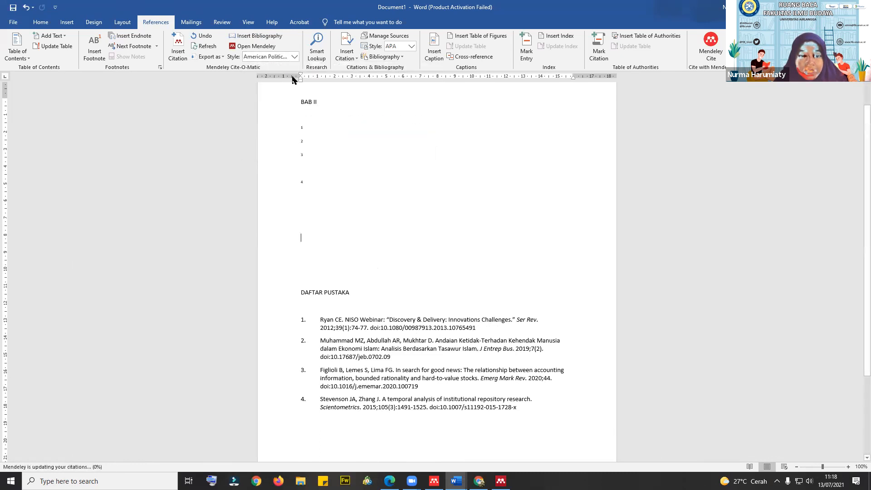
pyautogui.click(295, 56)
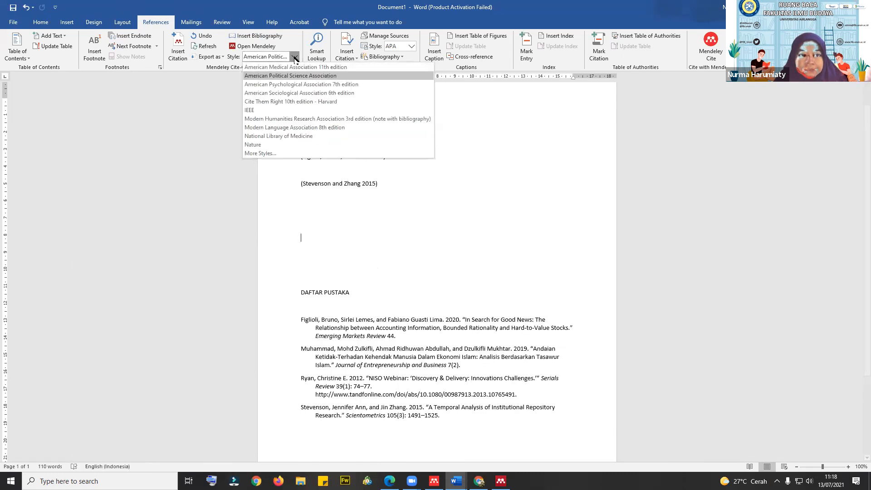
pyautogui.click(297, 85)
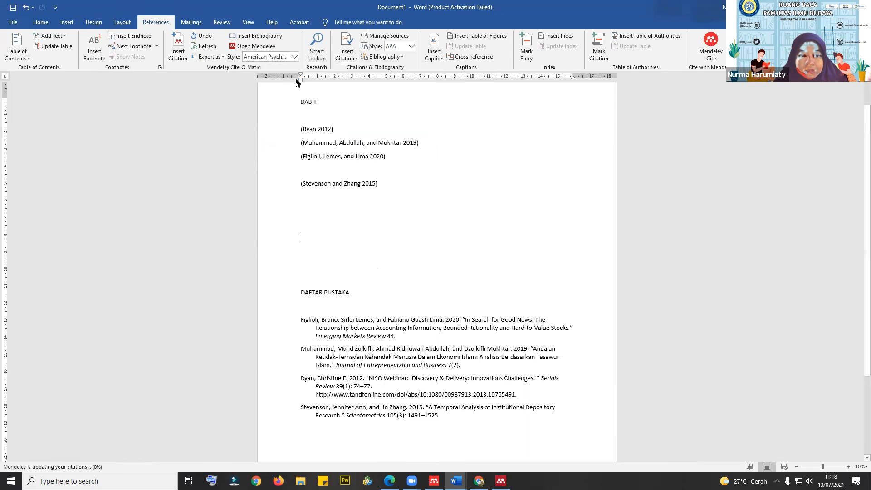
# - Set the Mendeley citation style to Modern Language Association 8th edition
pyautogui.click(294, 57)
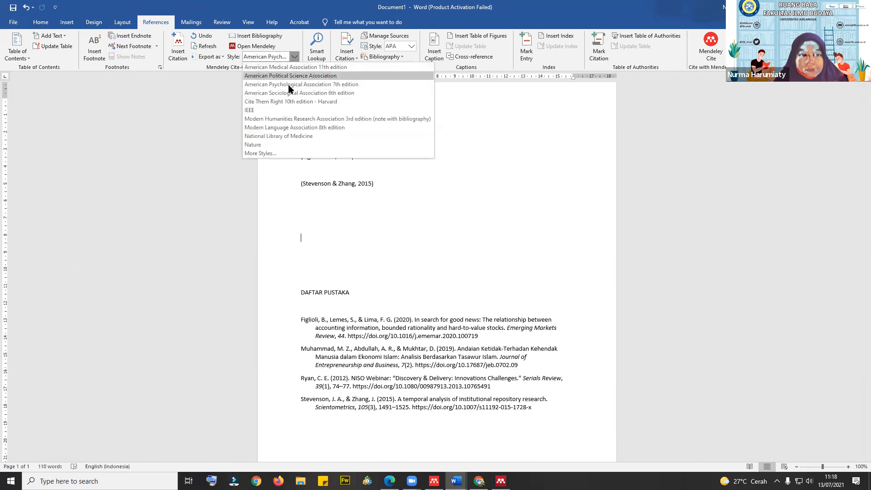
pyautogui.click(290, 128)
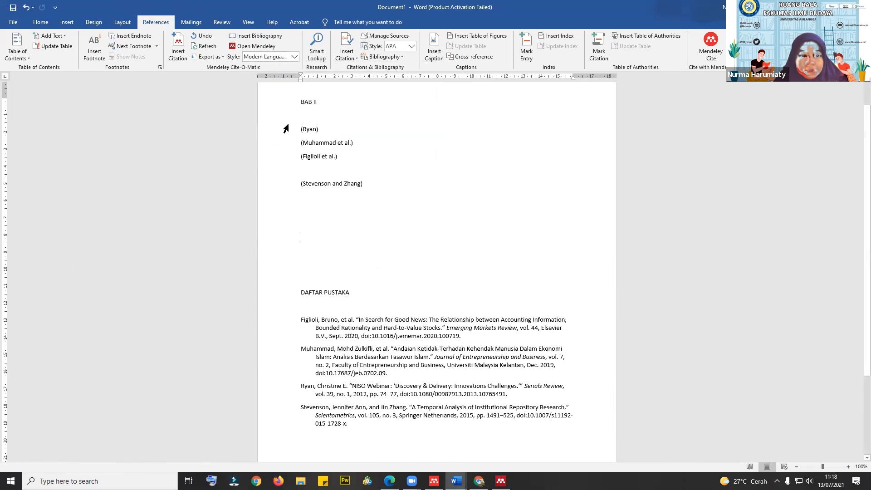
# - Open Mendeley's citation style manager and search the additional downloadable styles for "his"
pyautogui.click(295, 56)
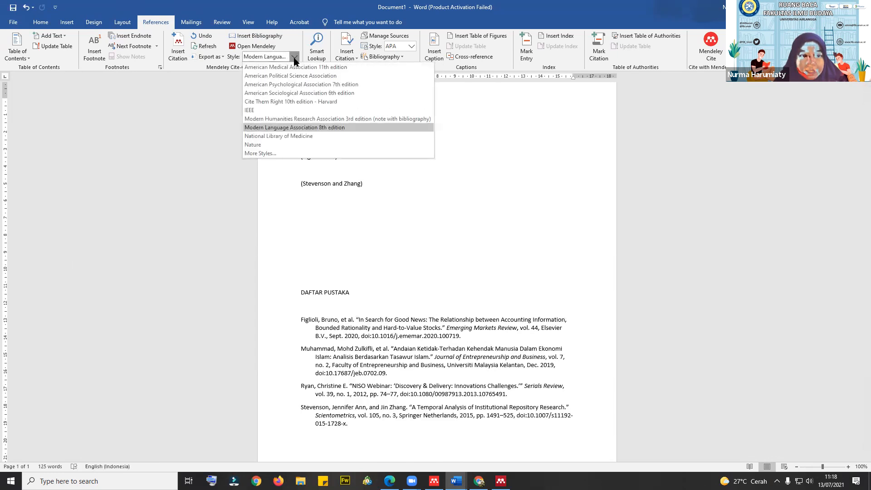
pyautogui.click(260, 153)
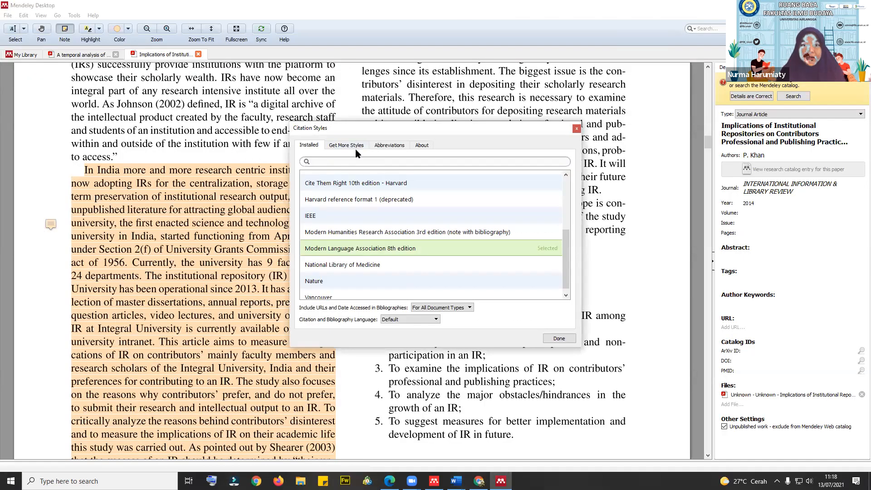
pyautogui.click(354, 147)
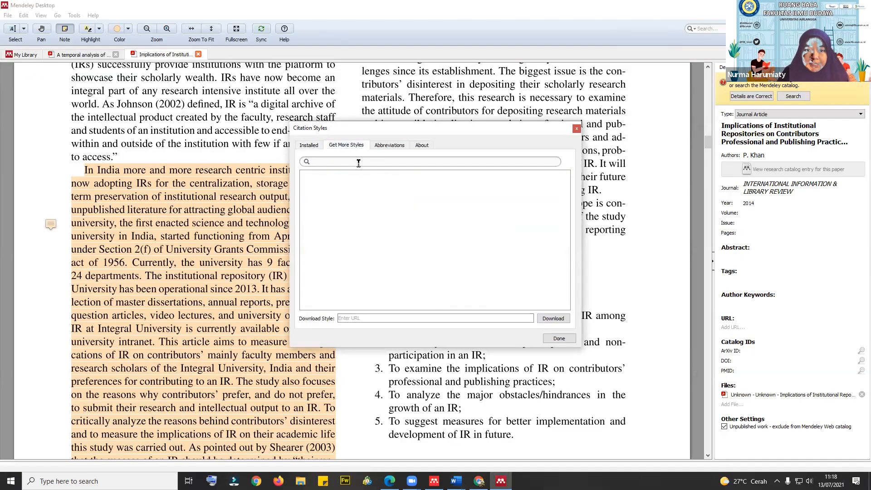
pyautogui.write('his')
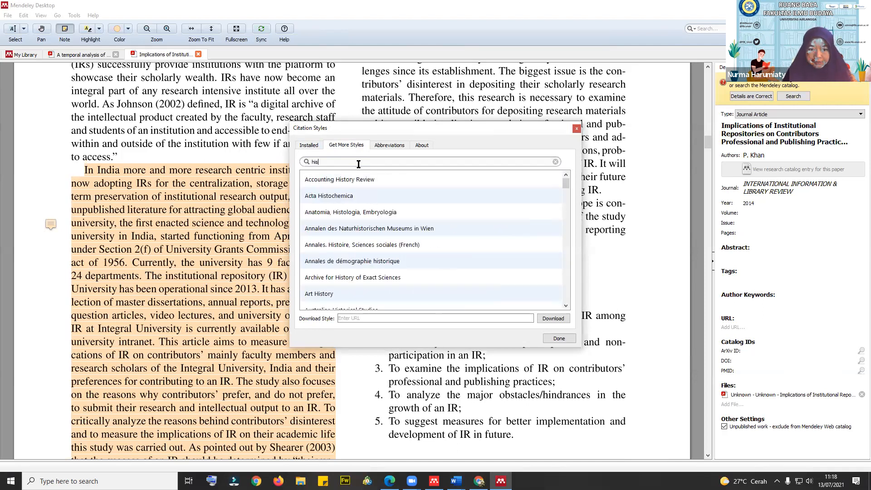
# - Install the Art History citation style from the search results and close the citation styles dialog
pyautogui.click(365, 278)
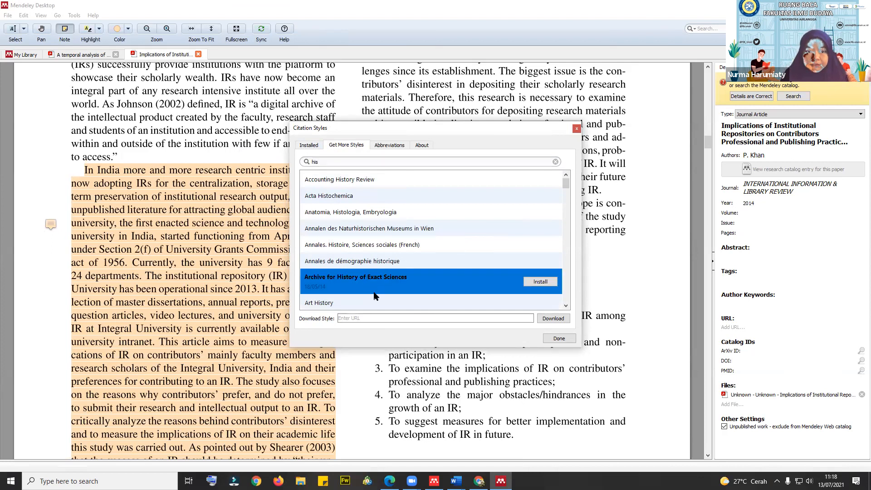
pyautogui.click(375, 297)
pyautogui.scroll(-3, 386, 281)
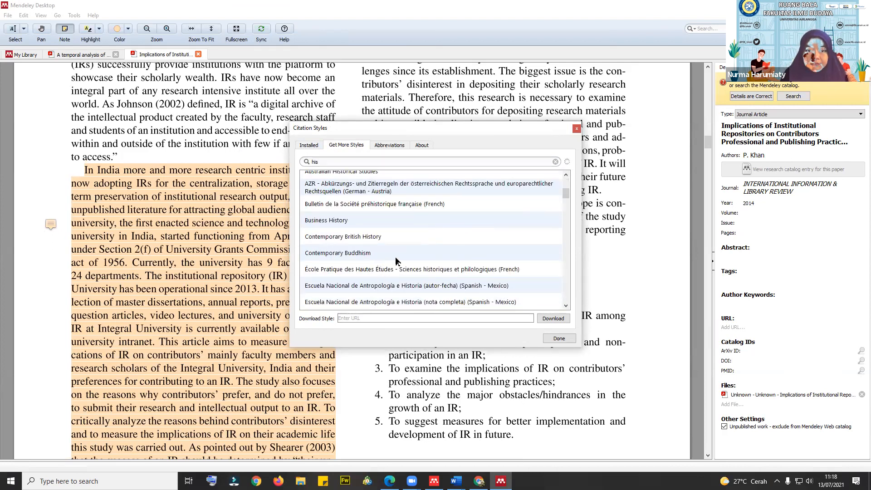
pyautogui.scroll(3, 396, 261)
pyautogui.click(387, 293)
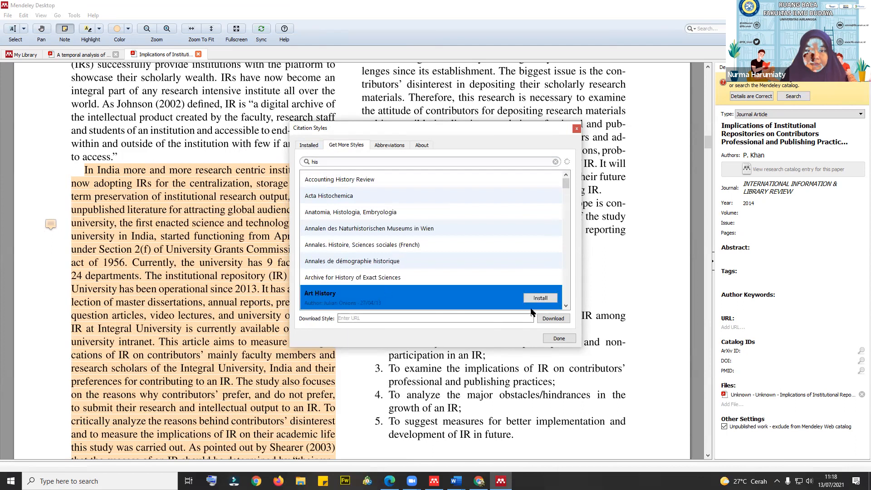
pyautogui.click(540, 297)
pyautogui.scroll(-3, 533, 256)
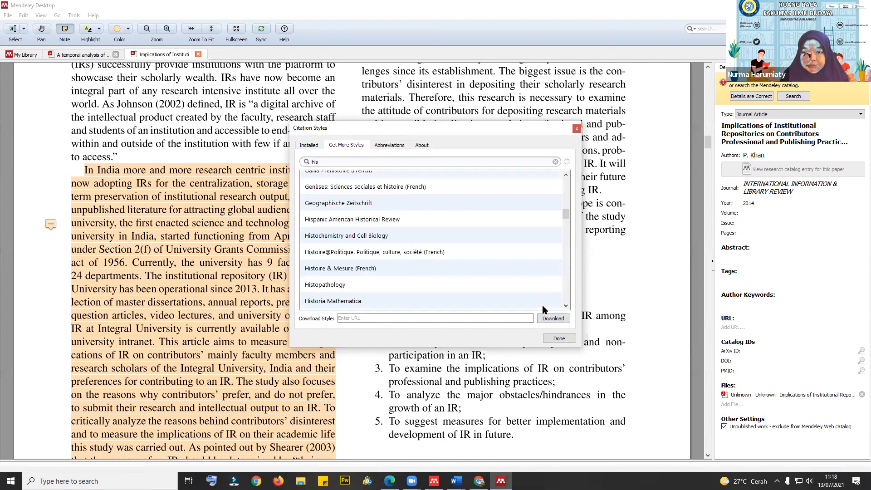
pyautogui.click(559, 338)
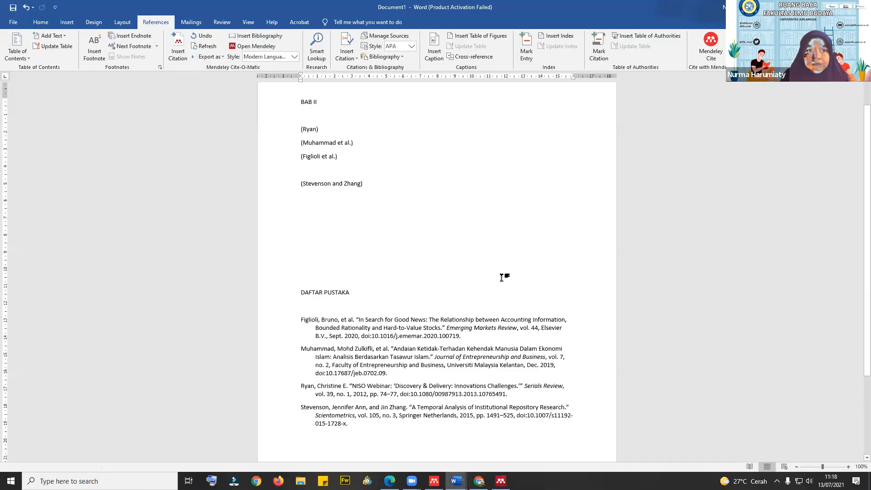
pyautogui.click(364, 202)
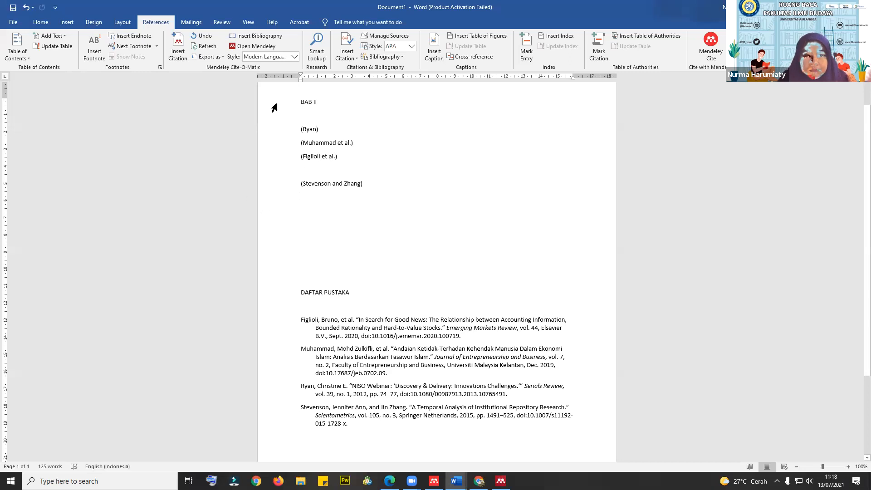
pyautogui.click(294, 56)
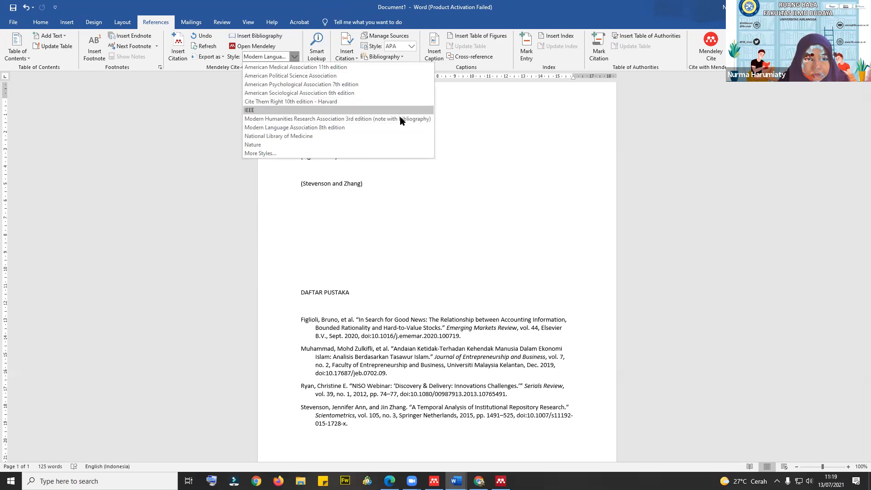
pyautogui.scroll(-3, 446, 130)
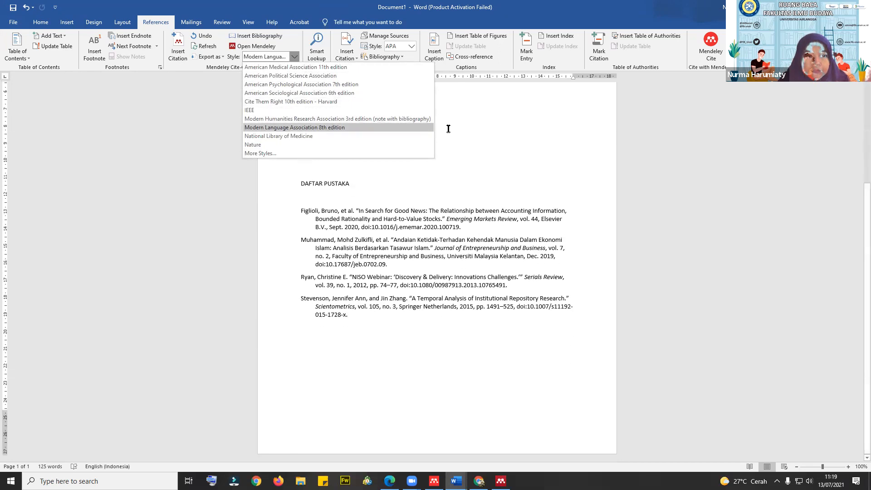
pyautogui.scroll(5, 447, 129)
pyautogui.click(509, 126)
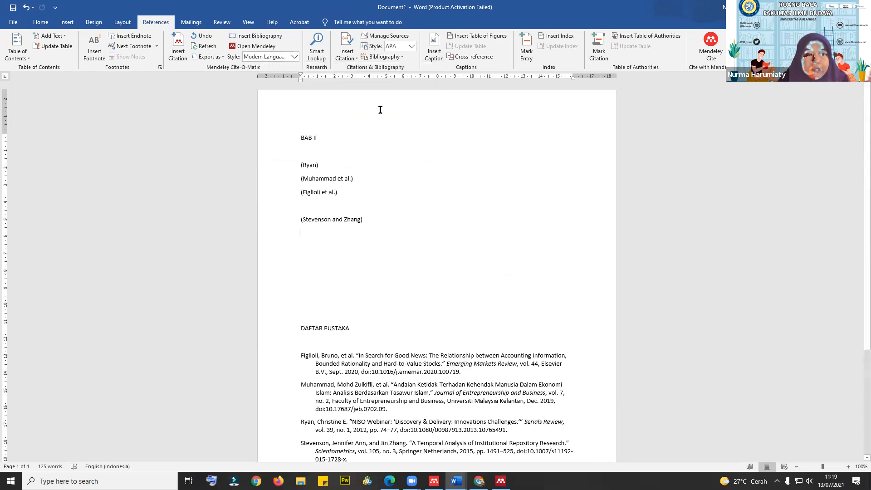
# - Set the Mendeley citation style to National Library of Medicine and check the citations and bibliography
pyautogui.click(295, 57)
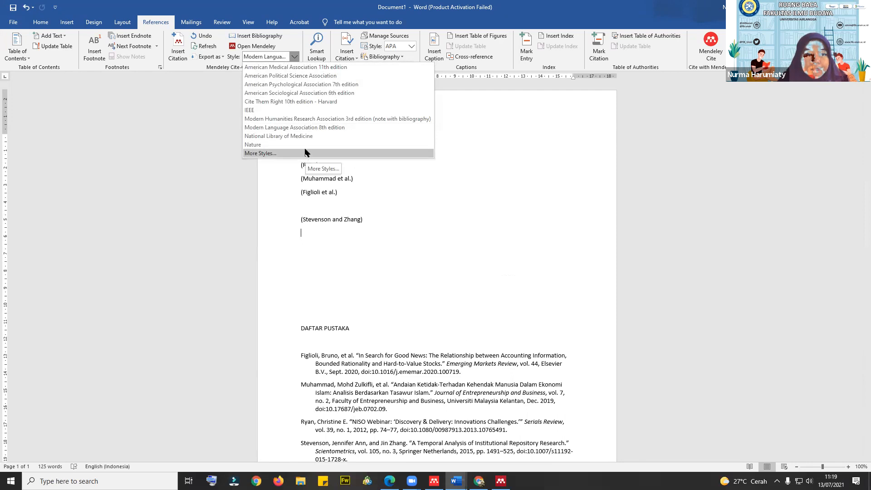
pyautogui.click(312, 136)
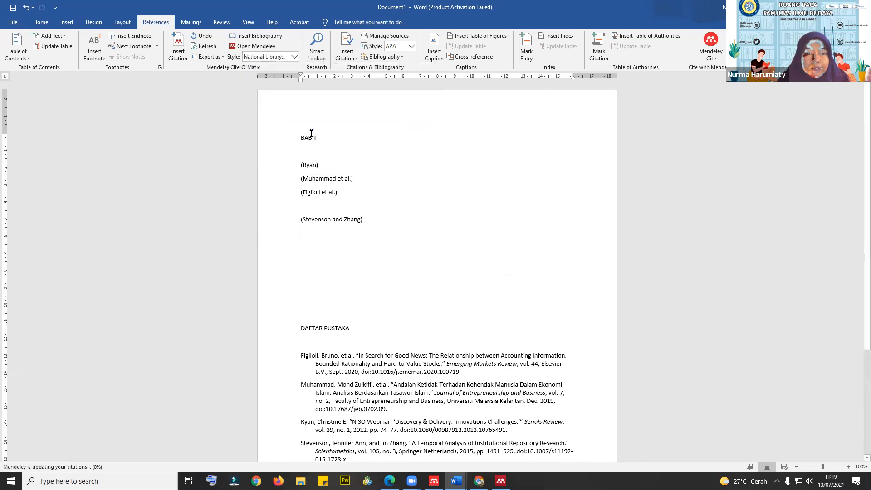
pyautogui.scroll(-5, 406, 161)
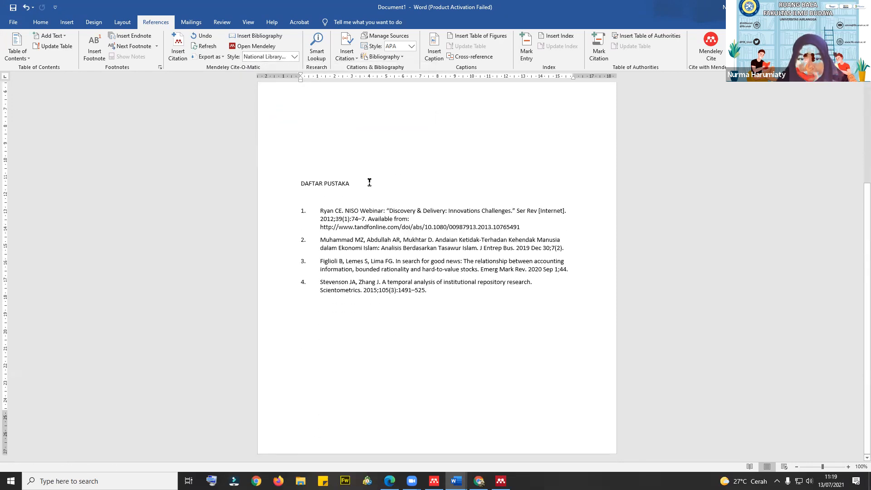
pyautogui.scroll(5, 369, 182)
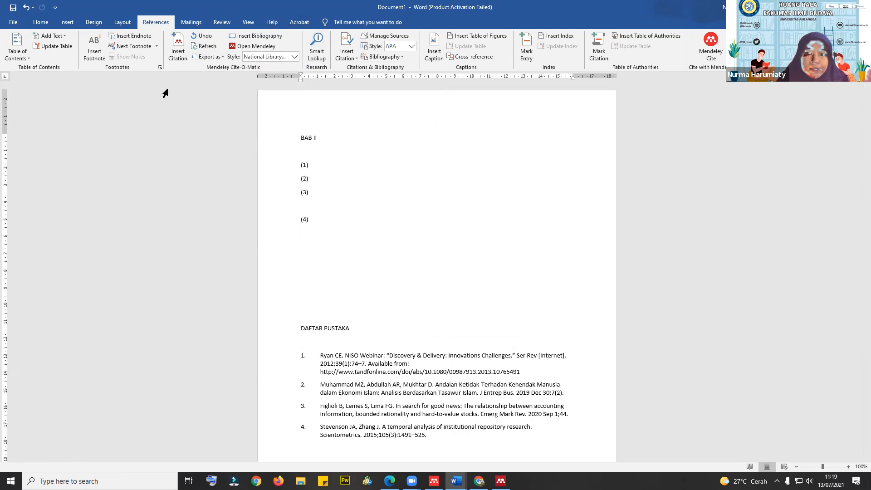
# - Open Mendeley Cite, start its document update process, and close the add-in without converting the citations
pyautogui.click(723, 43)
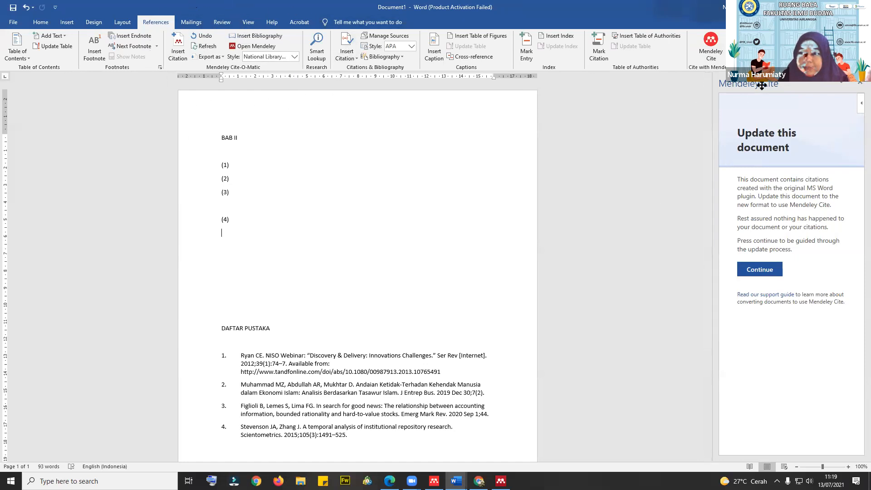
pyautogui.click(760, 272)
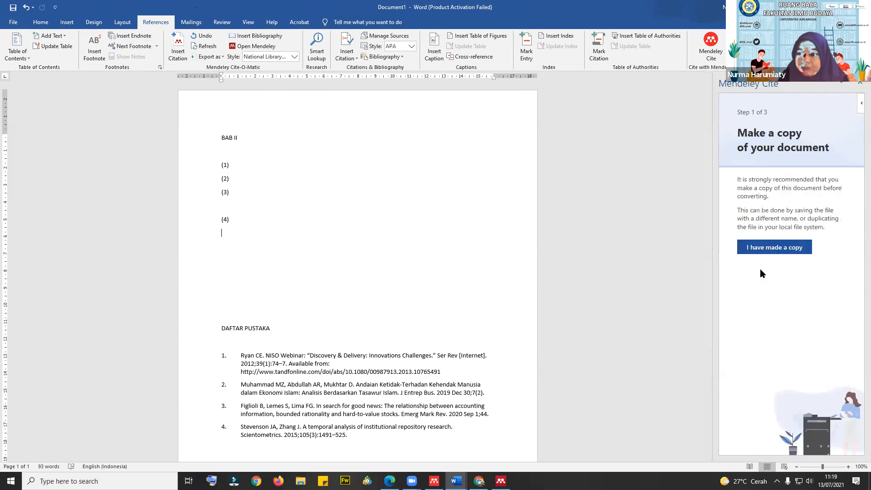
pyautogui.click(858, 84)
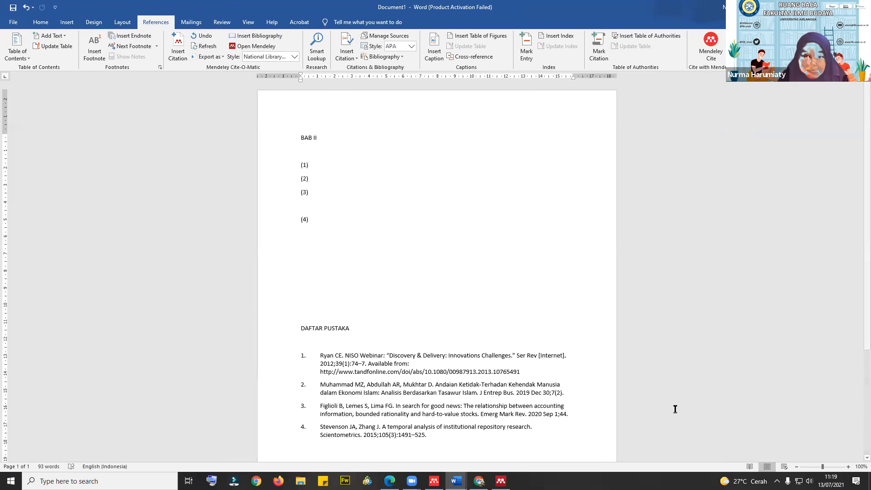
# - Switch to Mendeley-Cite.docx and insert a citation for the "Remote Work in Library Technical Services" reference with Mendeley Cite
pyautogui.moveTo(456, 481)
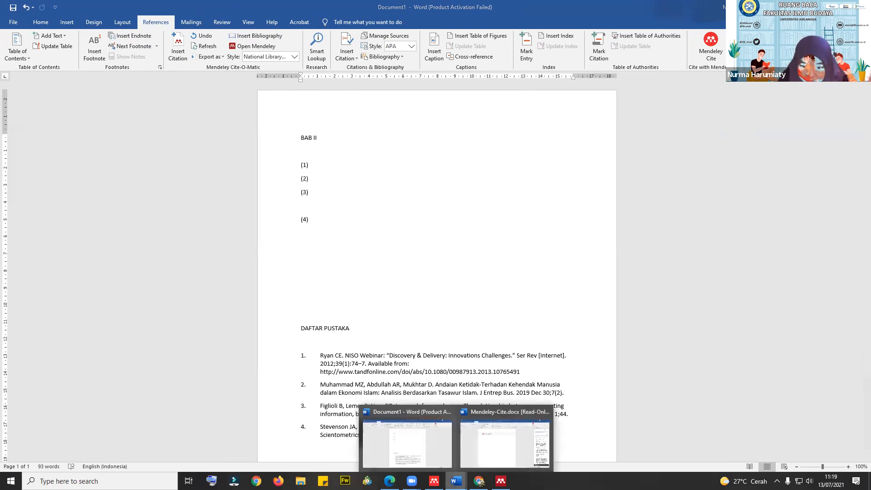
pyautogui.click(492, 445)
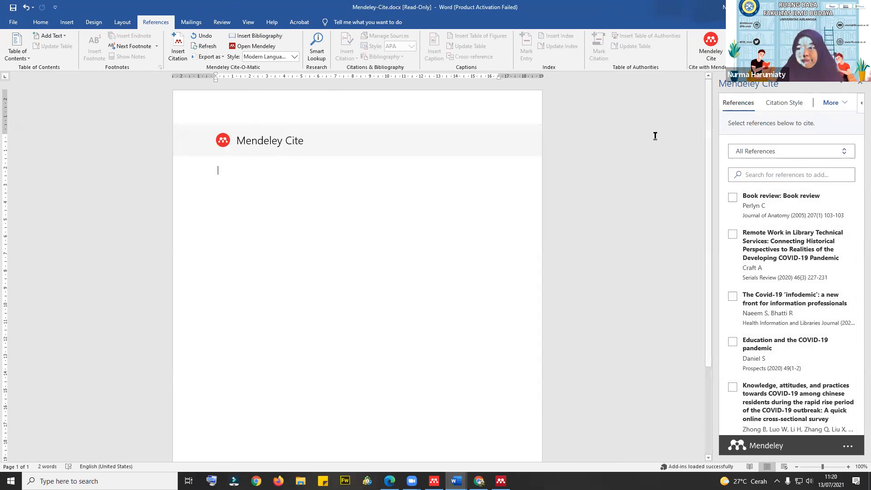
pyautogui.click(733, 236)
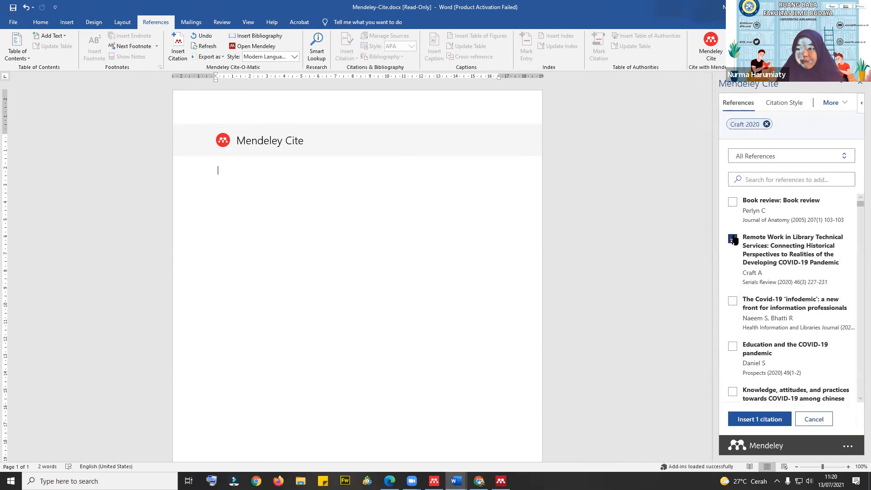
pyautogui.click(761, 419)
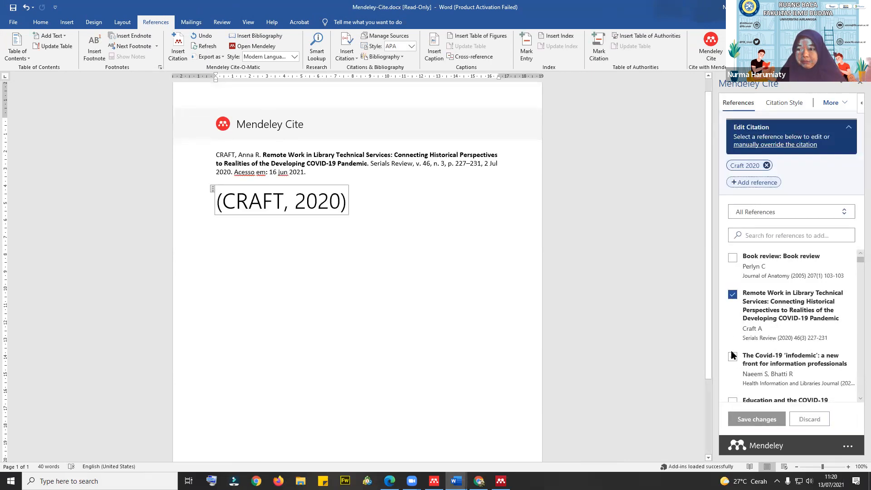
pyautogui.click(401, 201)
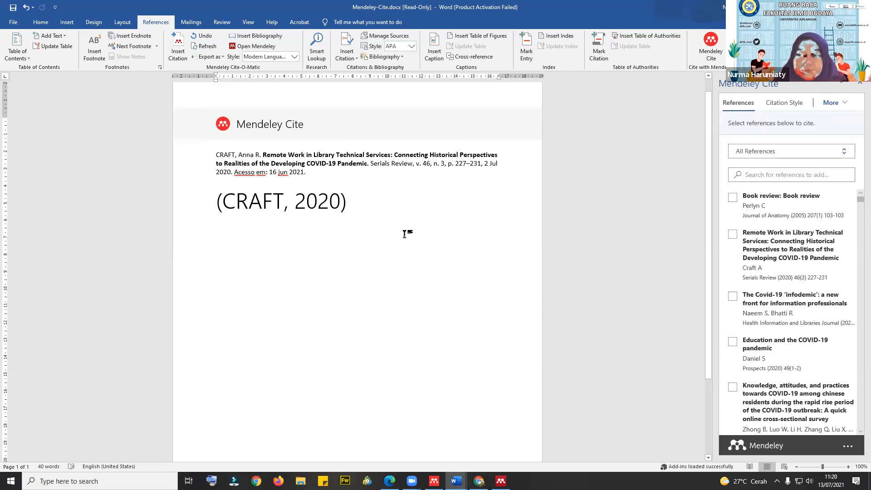
pyautogui.click(777, 104)
pyautogui.click(746, 107)
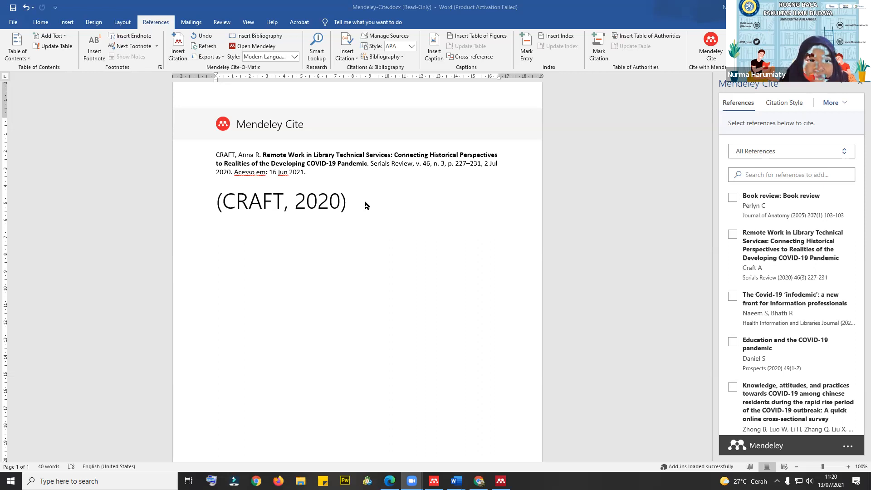
# - Delete the inserted citation together with its bibliography entry below the Mendeley Cite heading
pyautogui.moveTo(368, 200); pyautogui.dragTo(209, 209)
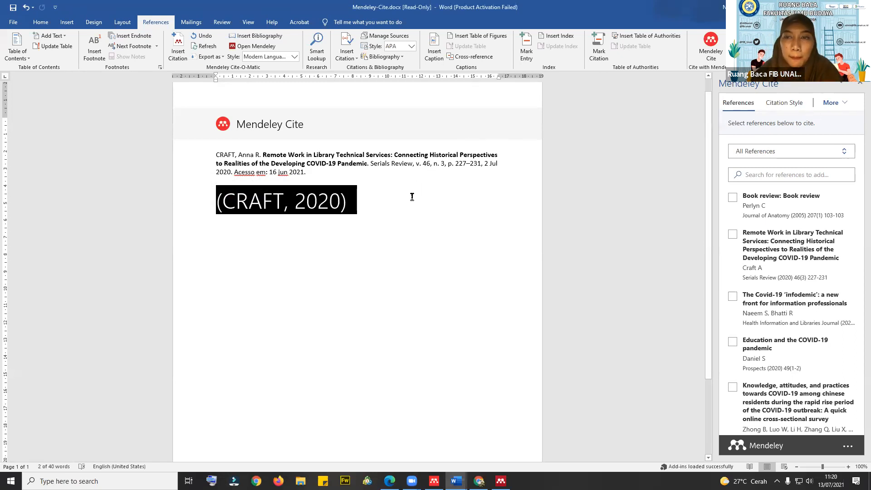
pyautogui.click(401, 217)
pyautogui.moveTo(339, 202); pyautogui.dragTo(185, 171)
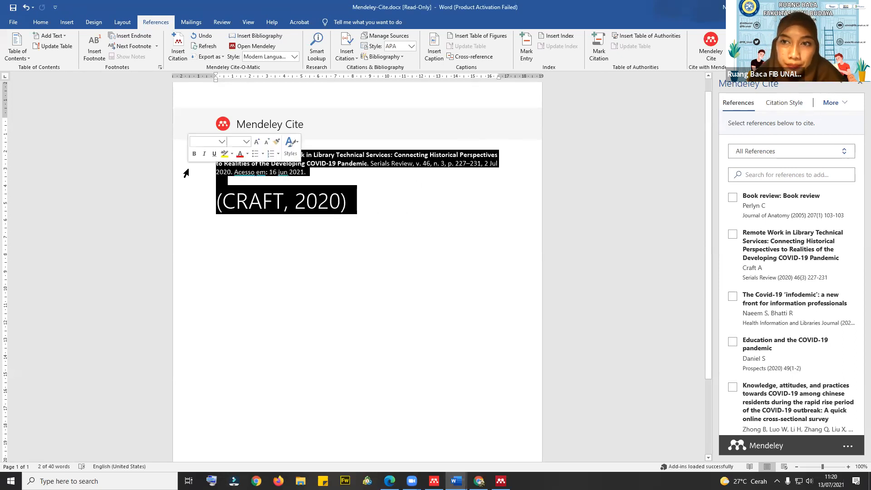
pyautogui.press('Delete')
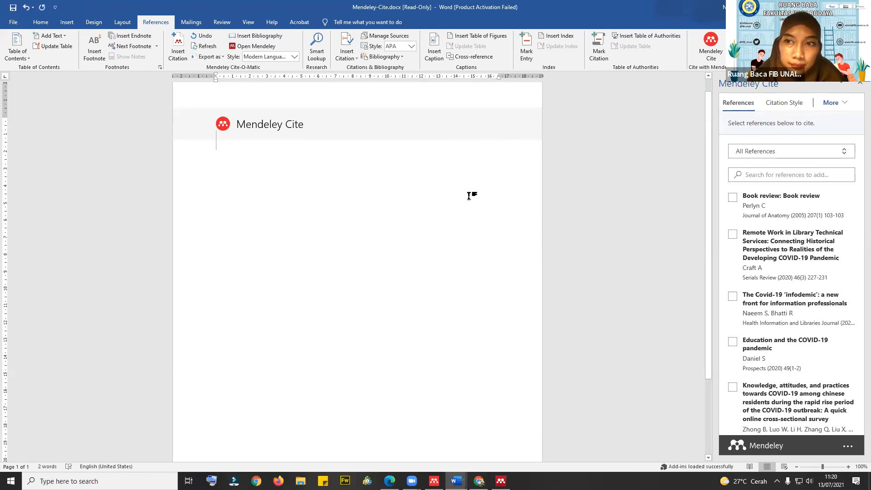
# - Look at the Mendeley Reference Manager library, switch to Mendeley Desktop and close its two open article PDFs
pyautogui.moveTo(501, 480)
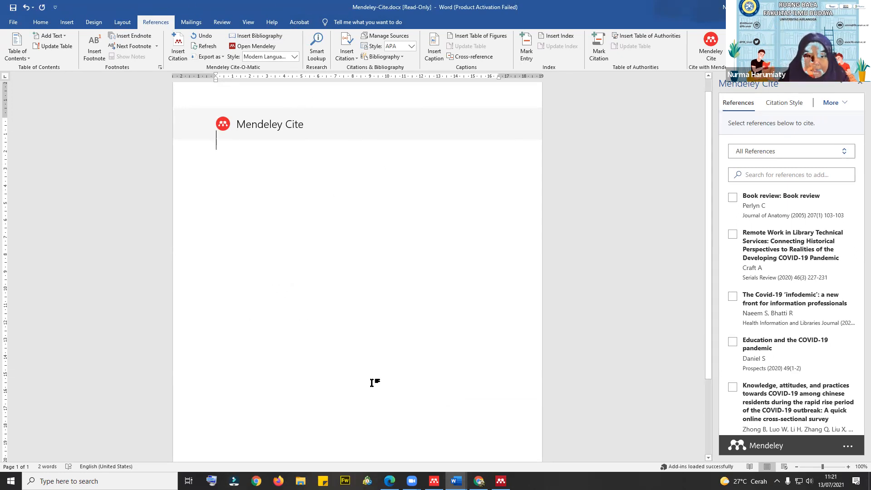
pyautogui.moveTo(434, 481)
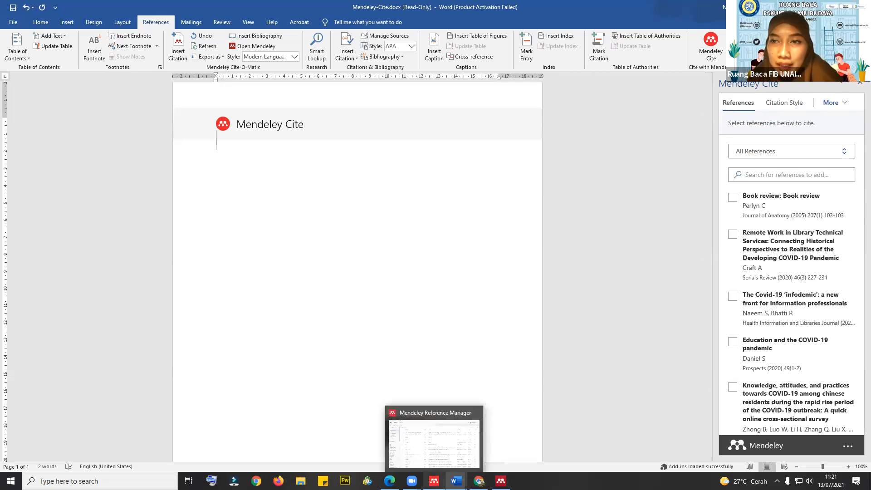
pyautogui.click(434, 481)
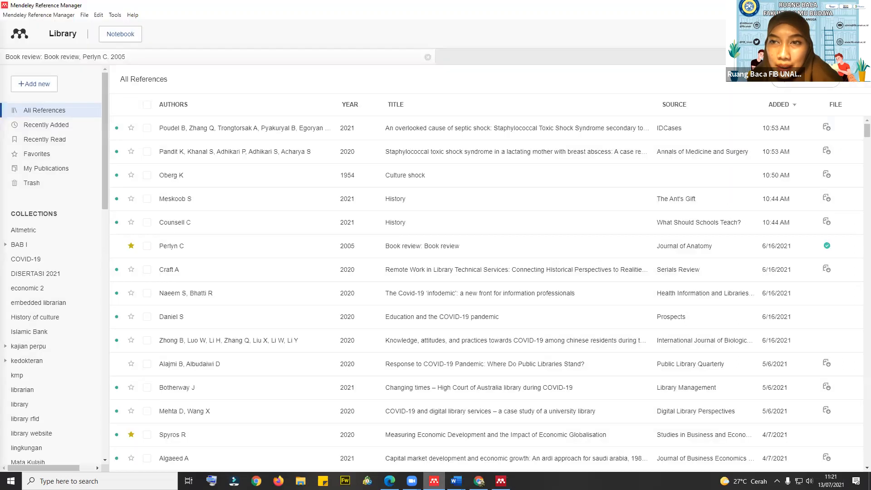
pyautogui.hotkey('alt', 'Tab')
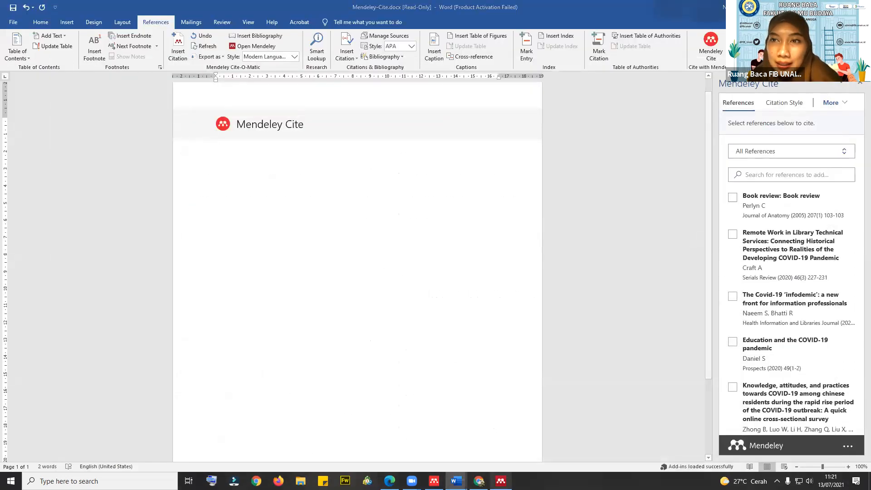
pyautogui.hotkey('alt', 'Tab')
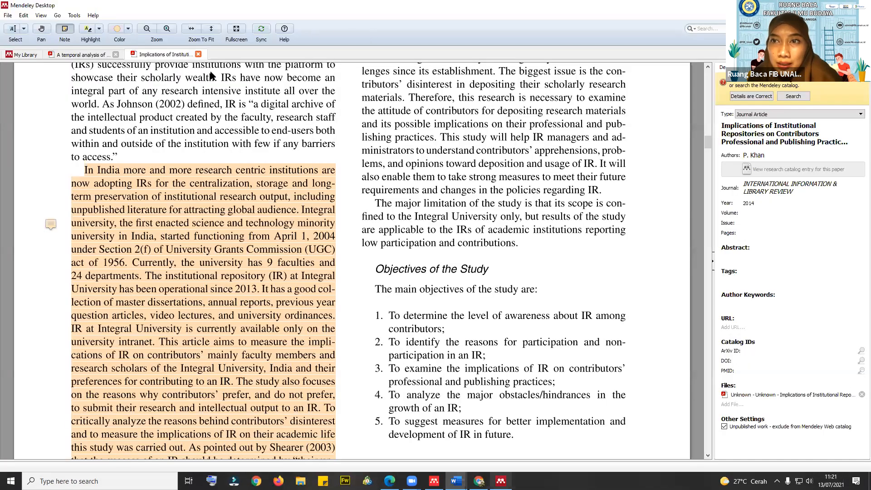
pyautogui.click(112, 55)
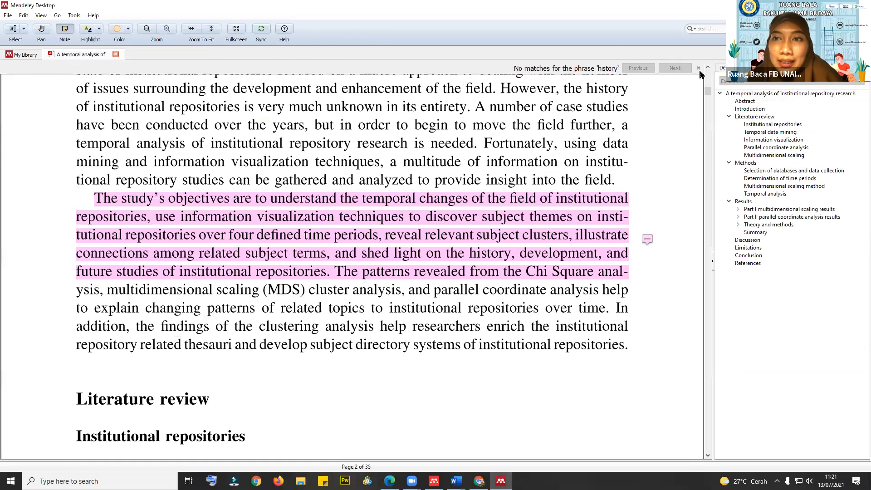
pyautogui.hotkey('ctrl', 'w')
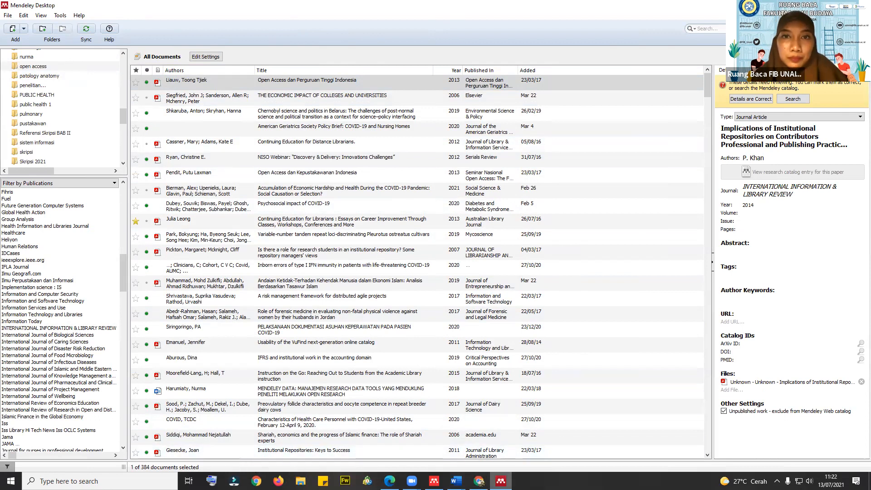
# - Return to Document1 in Word and set its Mendeley citation style to IEEE
pyautogui.hotkey('alt', 'Tab')
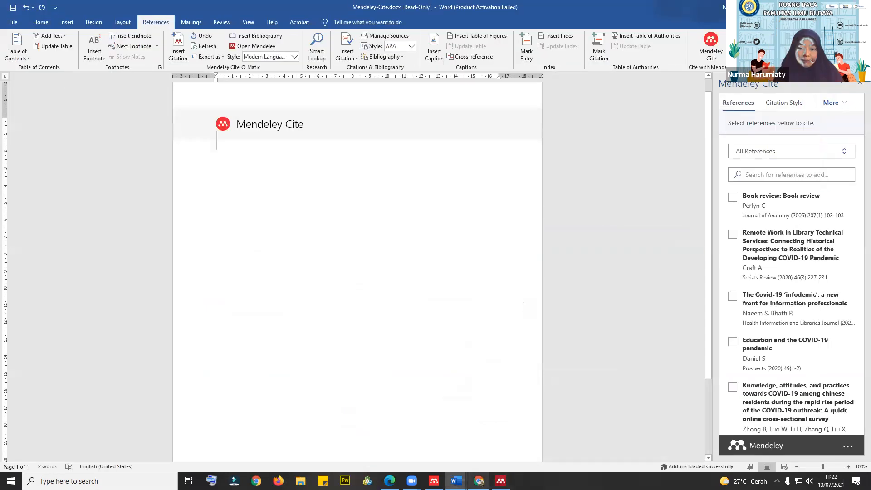
pyautogui.moveTo(456, 481)
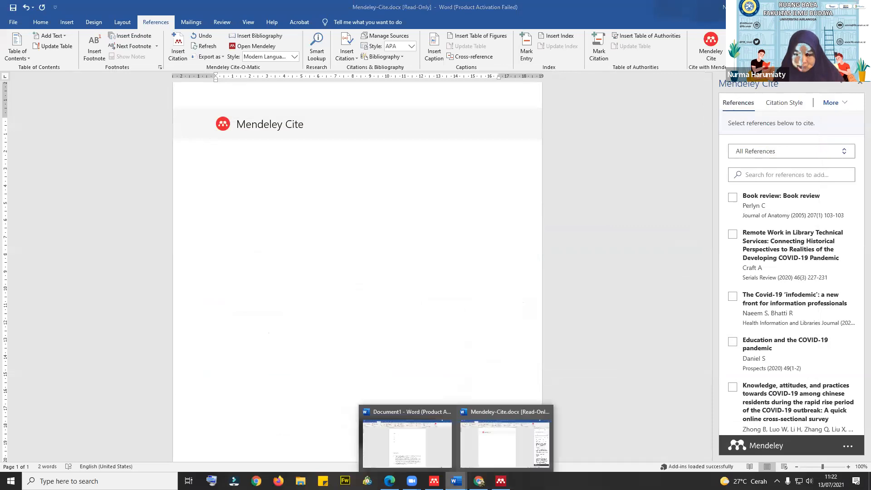
pyautogui.click(424, 453)
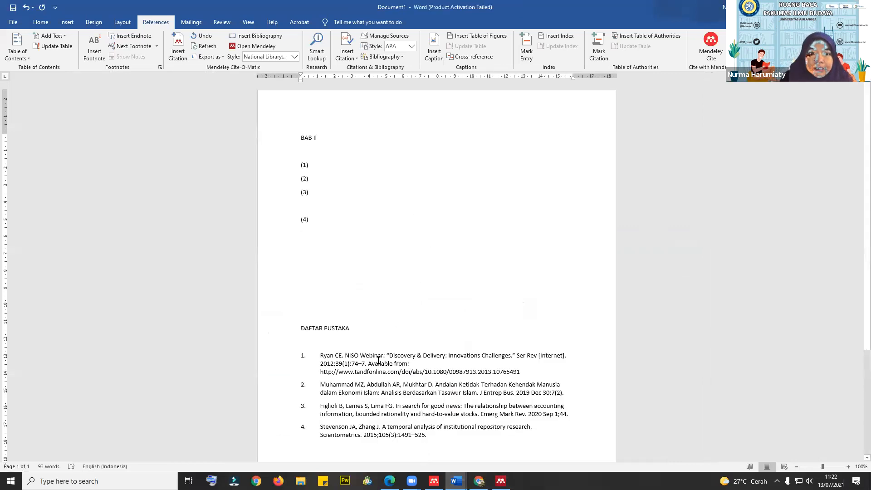
pyautogui.click(294, 58)
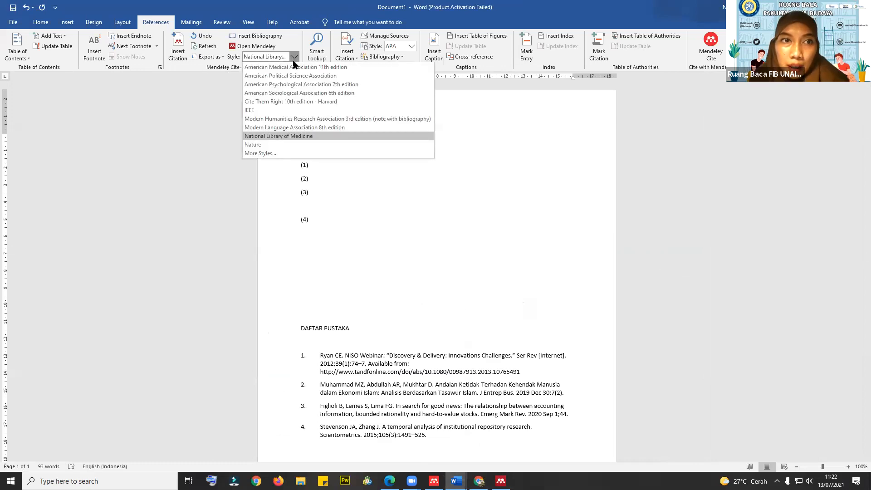
pyautogui.click(263, 110)
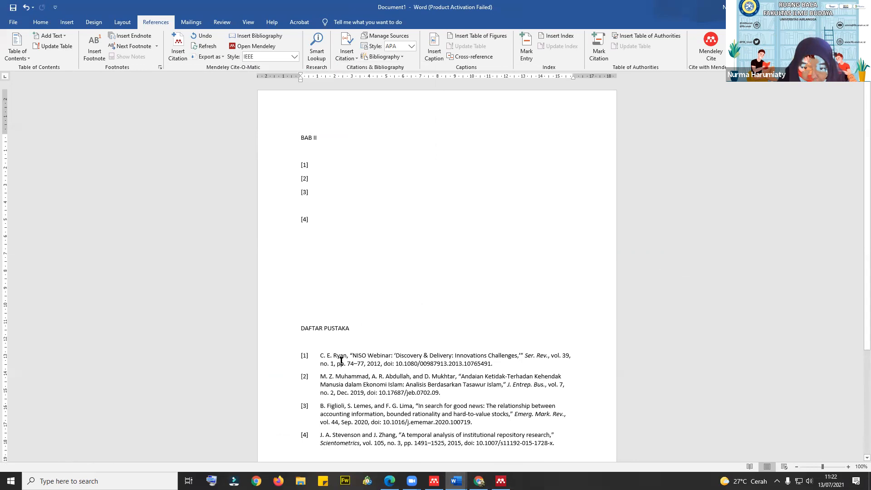
# - Review the bibliography under DAFTAR PUSTAKA, highlighting the page range and year in the fourth entry
pyautogui.scroll(-3, 344, 307)
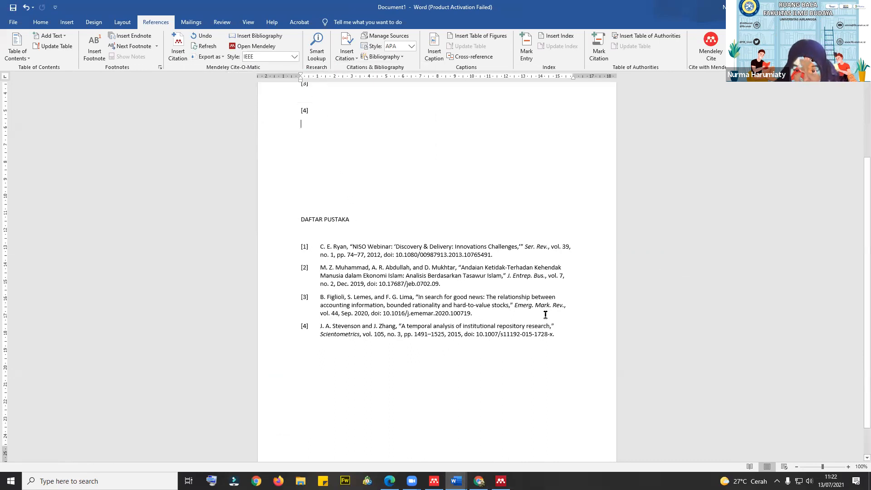
pyautogui.moveTo(404, 335); pyautogui.dragTo(458, 336)
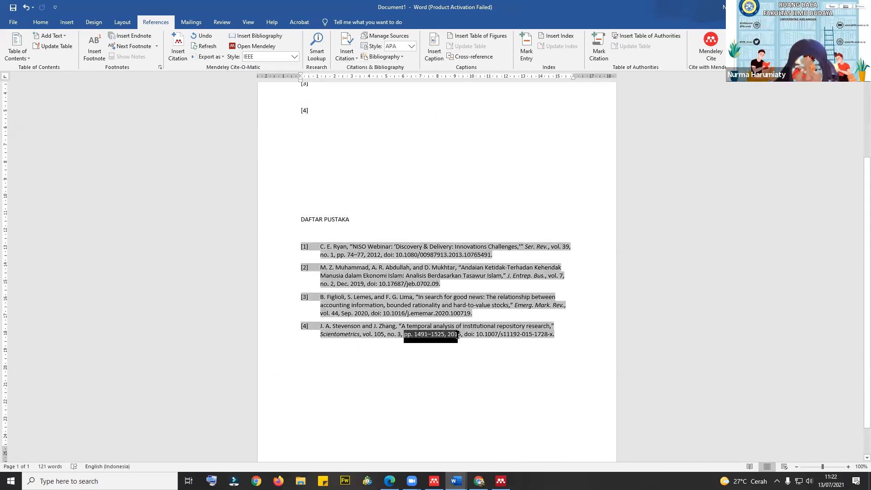
pyautogui.scroll(3, 395, 307)
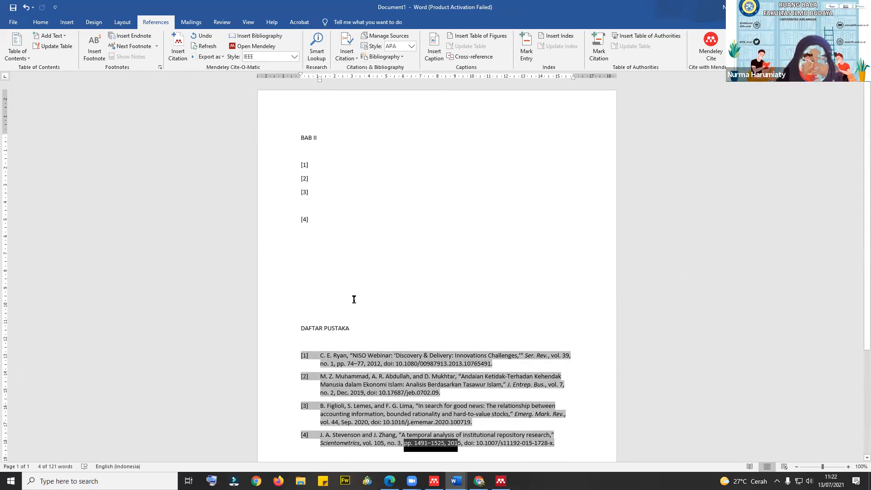
# - Examine the entries under DAFTAR PUSTAKA, highlighting the page range in the first entry
pyautogui.scroll(-3, 457, 297)
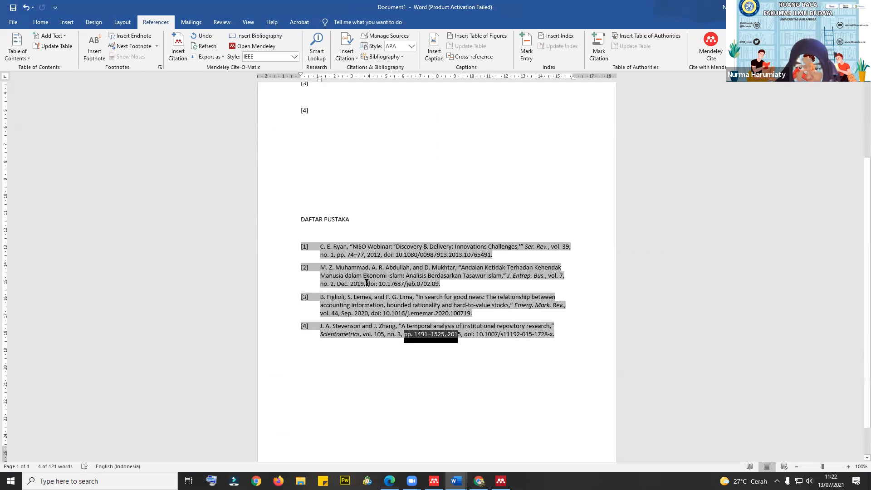
pyautogui.click(496, 288)
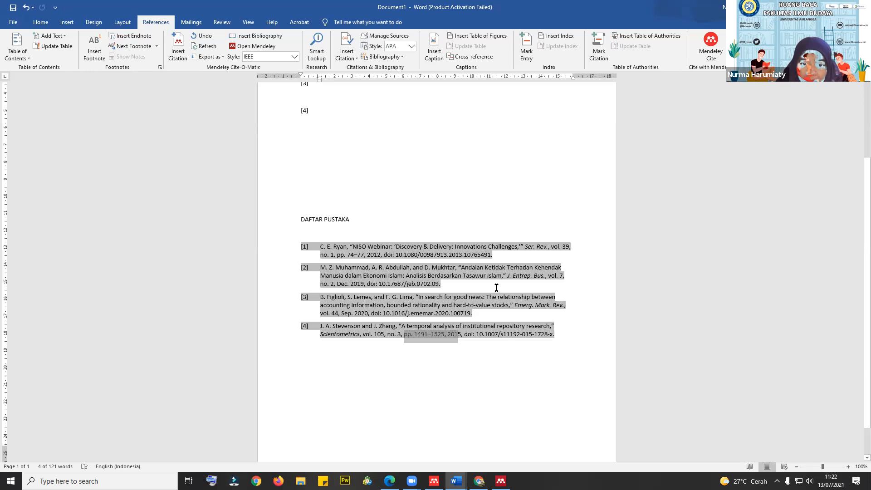
pyautogui.moveTo(338, 255); pyautogui.dragTo(367, 258)
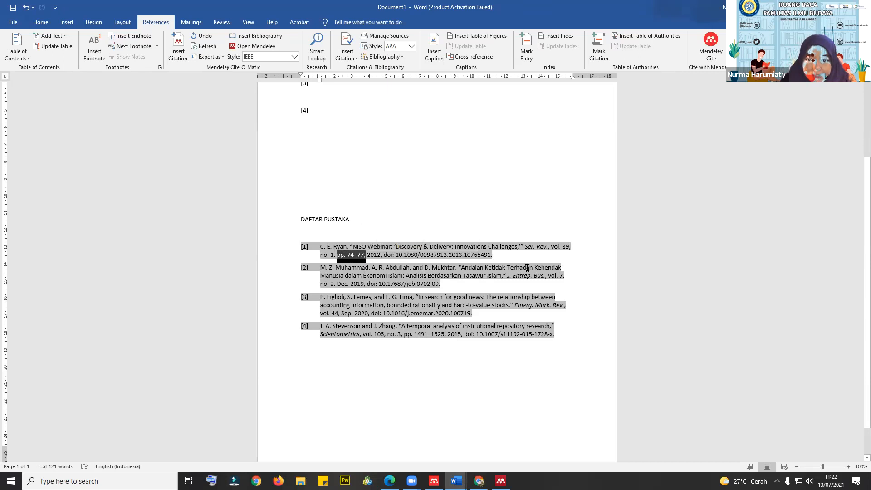
pyautogui.click(384, 248)
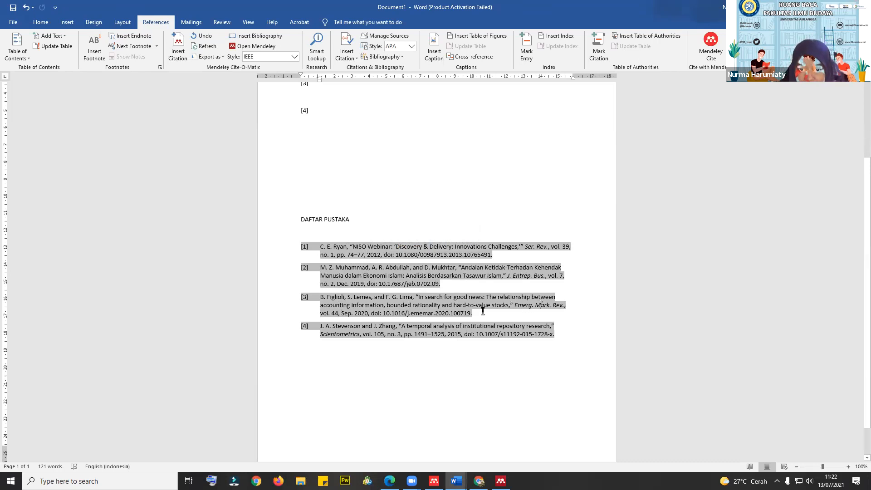
# - Search Mendeley's additional citation styles for "vancouver"
pyautogui.scroll(3, 395, 313)
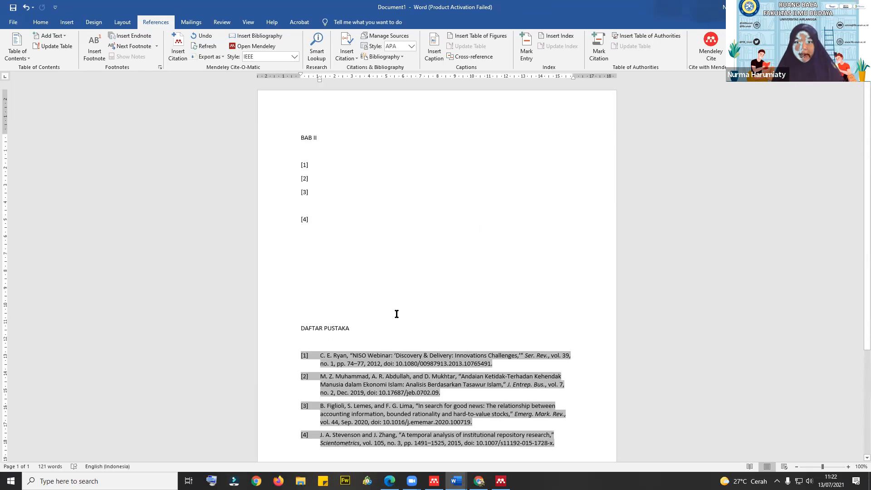
pyautogui.click(294, 57)
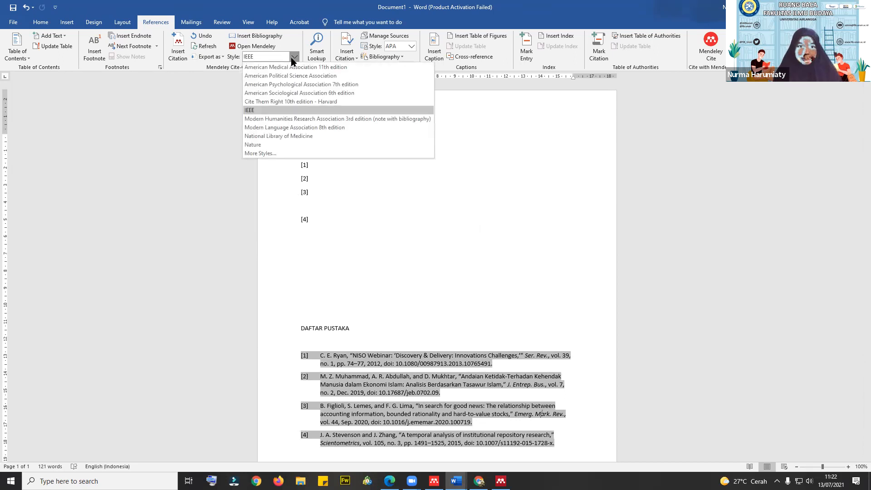
pyautogui.click(261, 154)
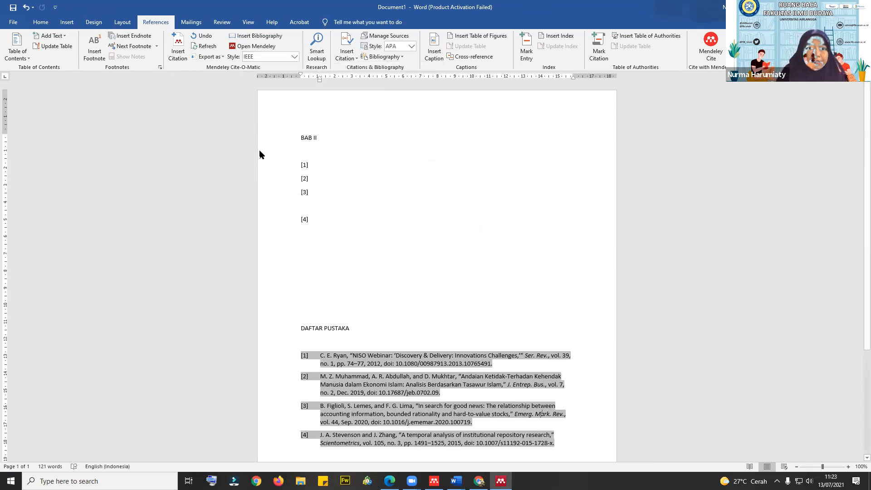
pyautogui.click(354, 145)
pyautogui.write('vanc')
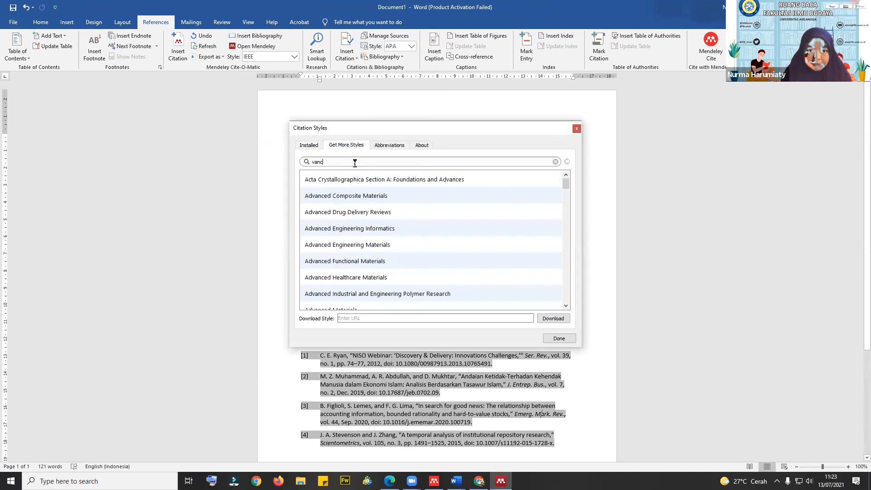
pyautogui.write('ouver')
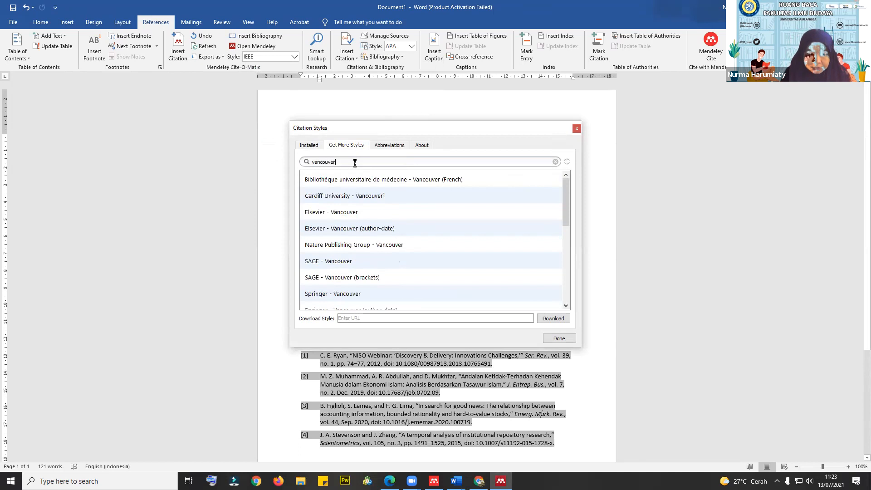
pyautogui.click(326, 165)
pyautogui.press('BackSpace')
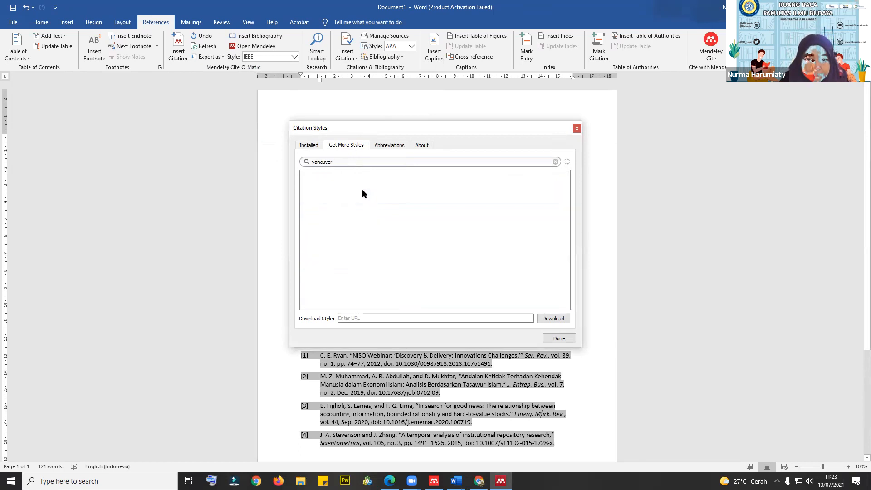
pyautogui.write('o')
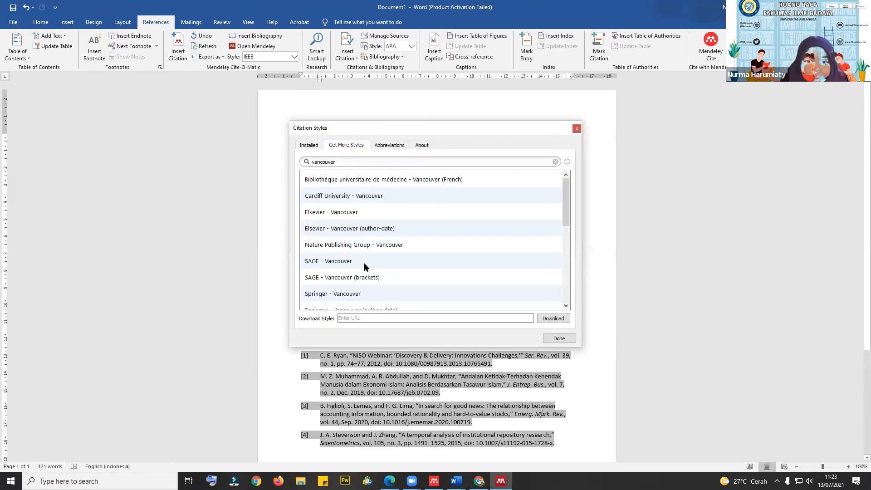
# - Install the plain Vancouver citation style from the search results and finish the Citation Styles dialog
pyautogui.moveTo(566, 210); pyautogui.dragTo(565, 242)
pyautogui.click(324, 283)
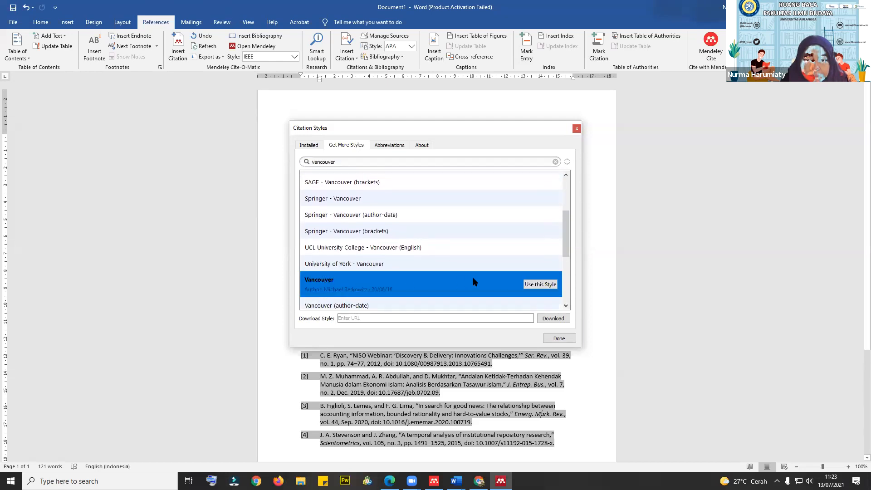
pyautogui.click(530, 284)
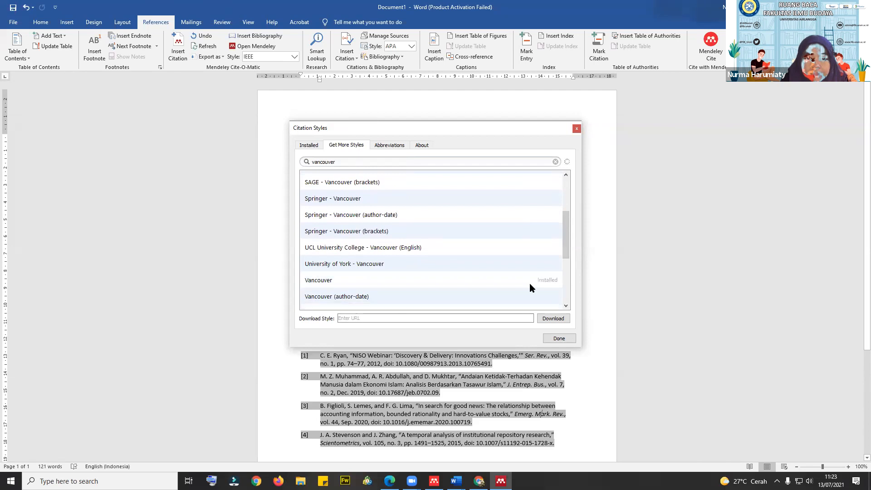
pyautogui.click(557, 340)
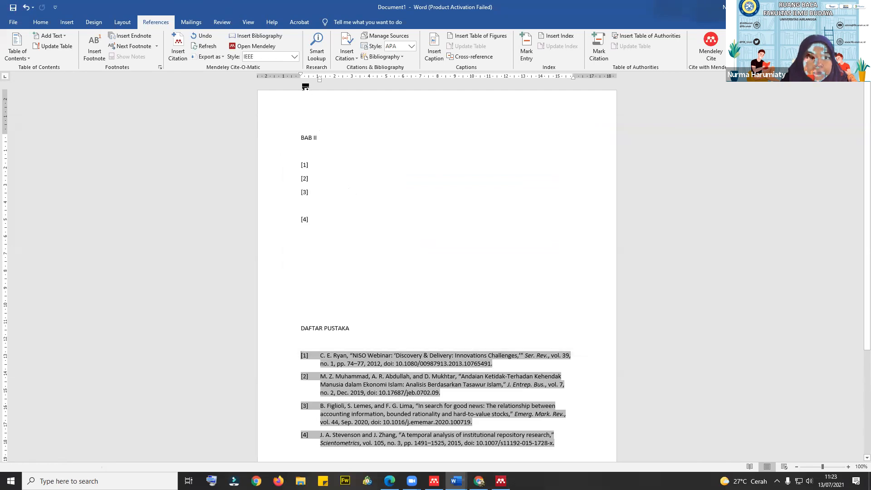
pyautogui.click(294, 56)
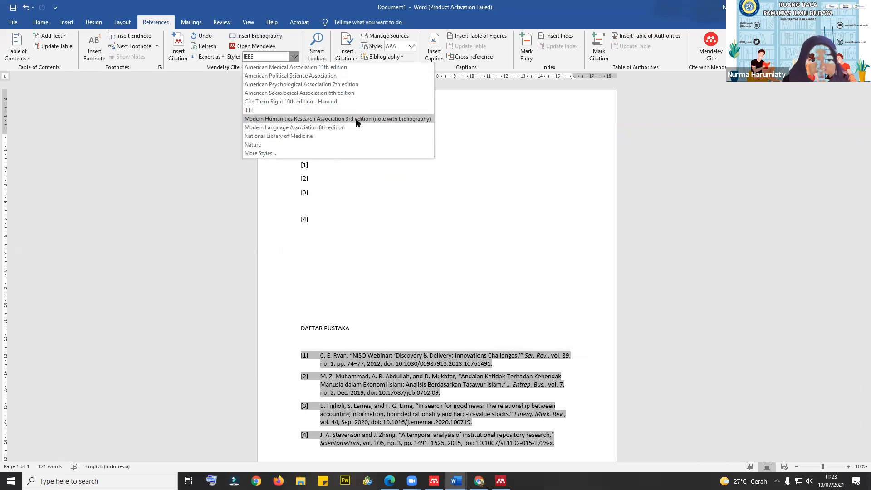
pyautogui.click(189, 74)
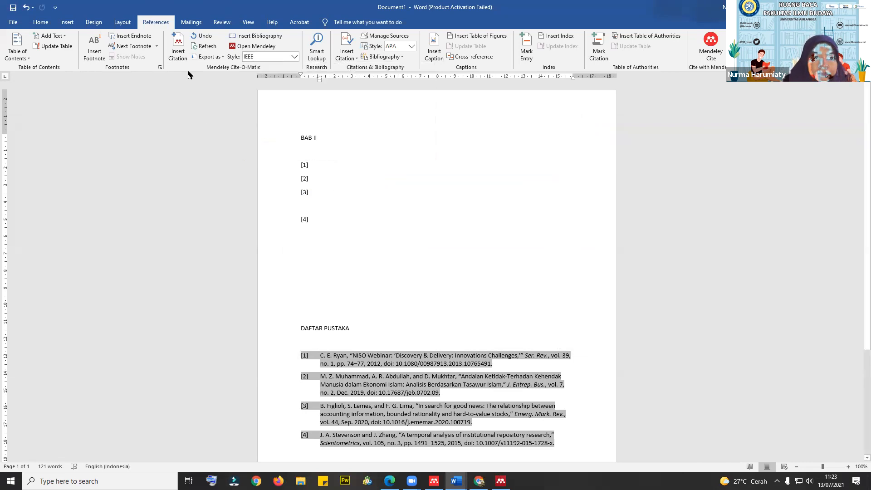
pyautogui.click(295, 59)
pyautogui.click(209, 113)
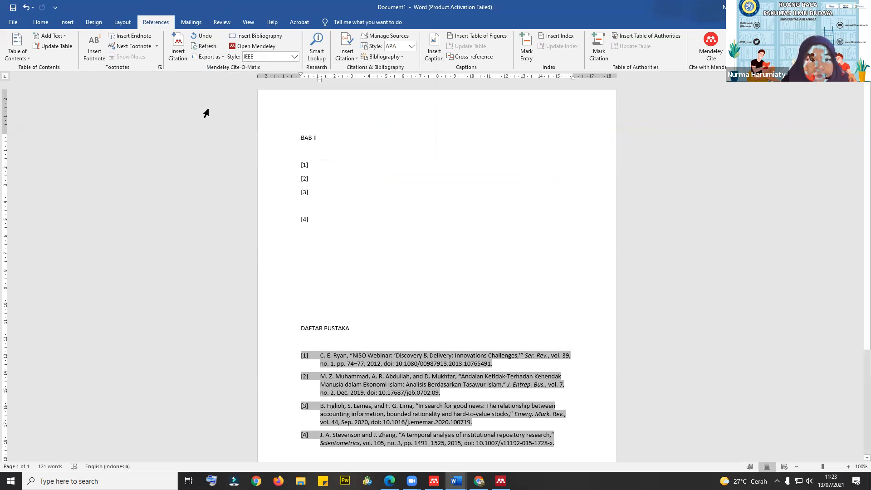
# - Apply Vancouver from Mendeley's installed citation styles to the document
pyautogui.click(294, 57)
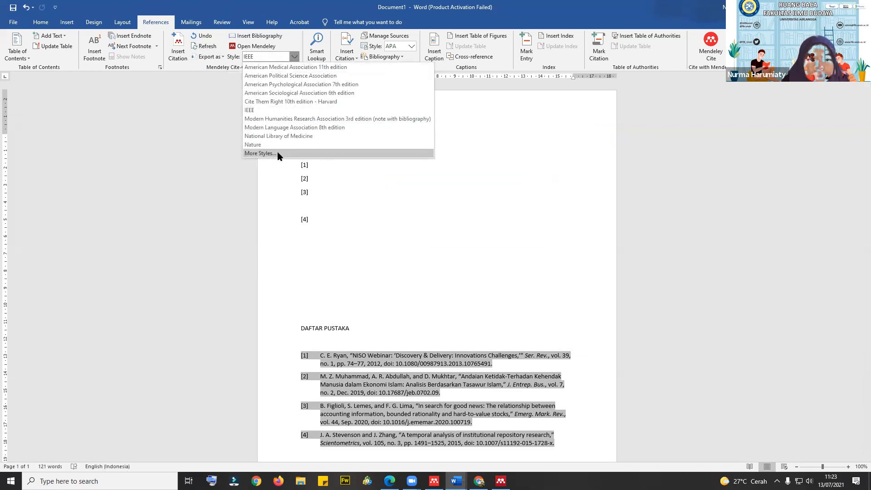
pyautogui.click(278, 154)
pyautogui.click(350, 146)
pyautogui.click(309, 145)
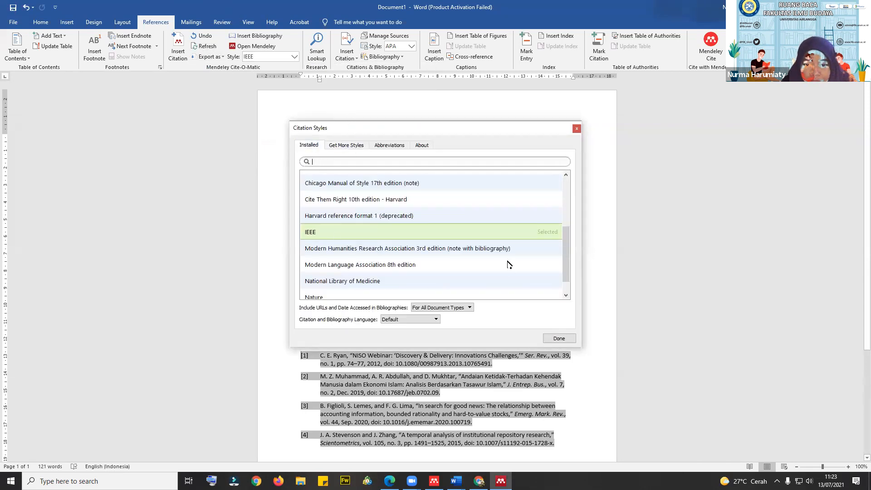
pyautogui.scroll(-2, 507, 264)
pyautogui.click(383, 292)
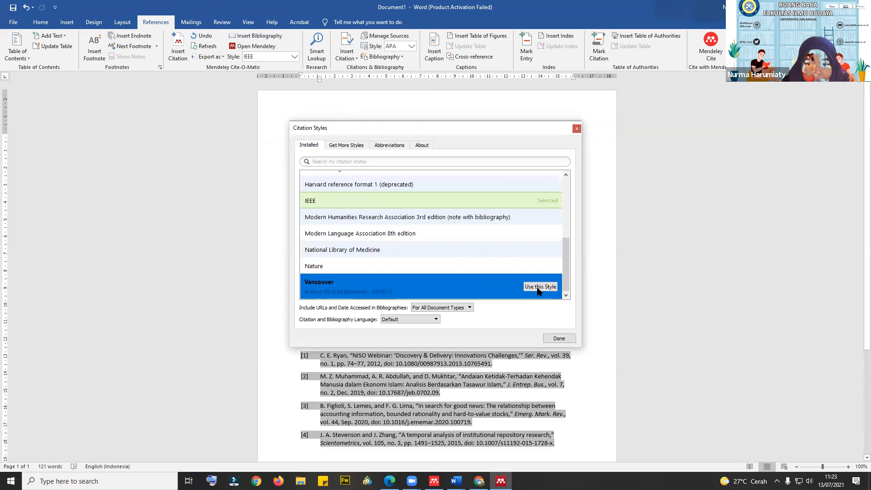
pyautogui.click(539, 287)
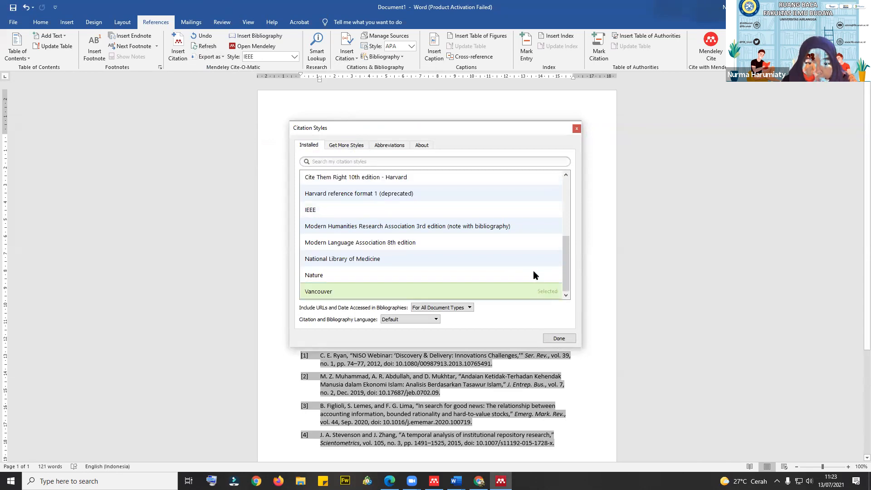
pyautogui.click(560, 338)
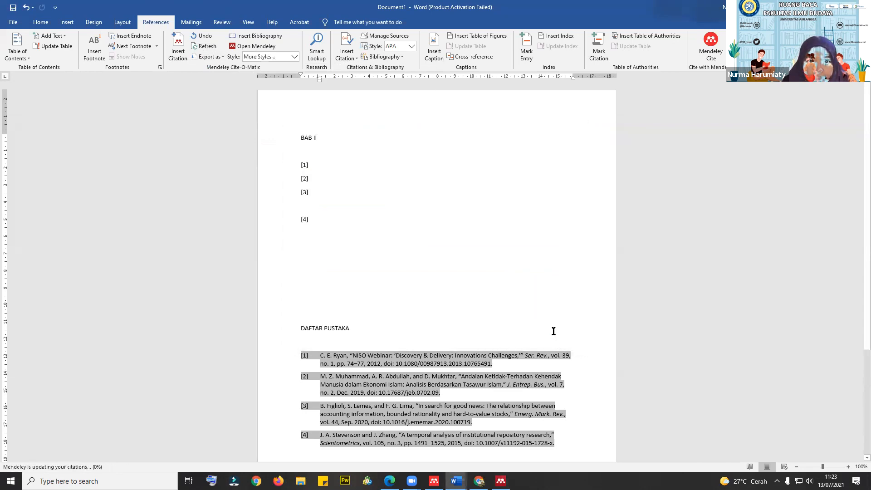
# - Check how page numbers are written in the first and fourth Vancouver entries under DAFTAR PUSTAKA
pyautogui.click(492, 248)
pyautogui.scroll(-4, 492, 248)
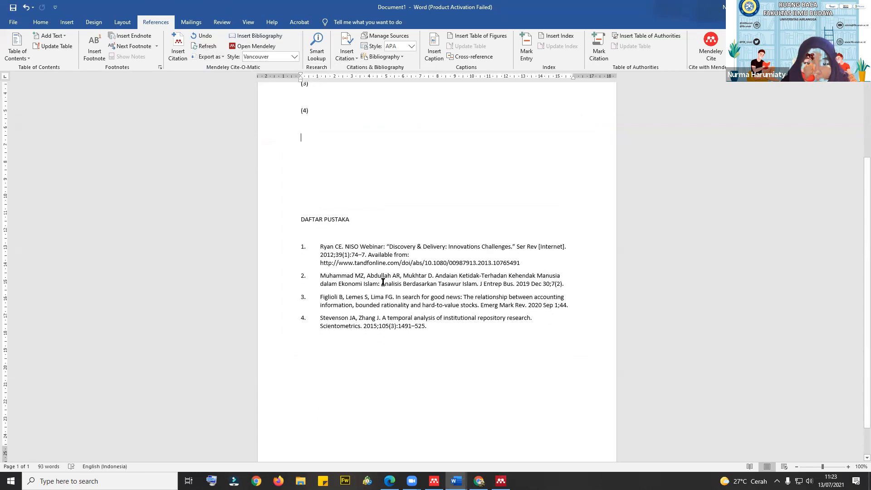
pyautogui.click(358, 255)
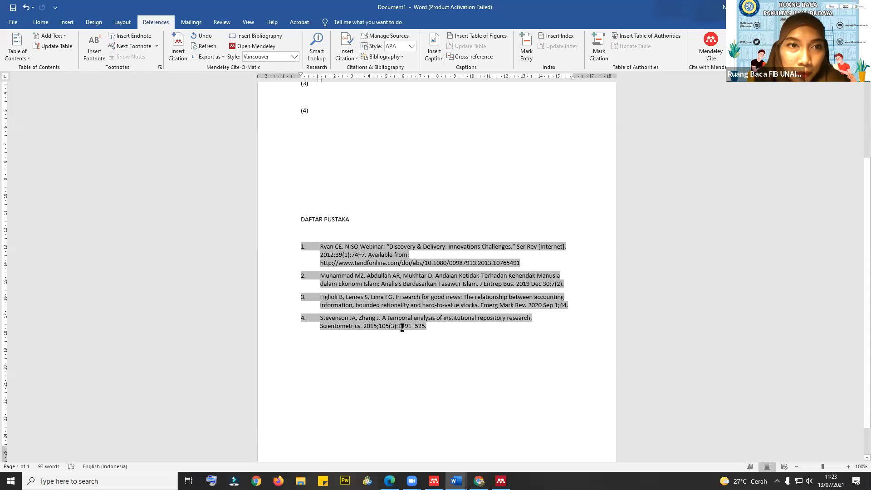
pyautogui.click(462, 337)
# - Set the document's Mendeley citation style to American Psychological Association 7th edition
pyautogui.scroll(4, 424, 228)
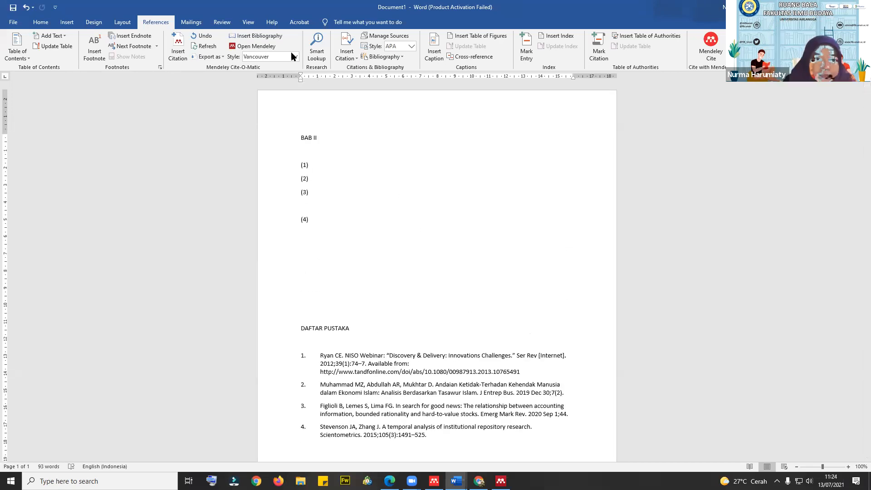
pyautogui.click(293, 55)
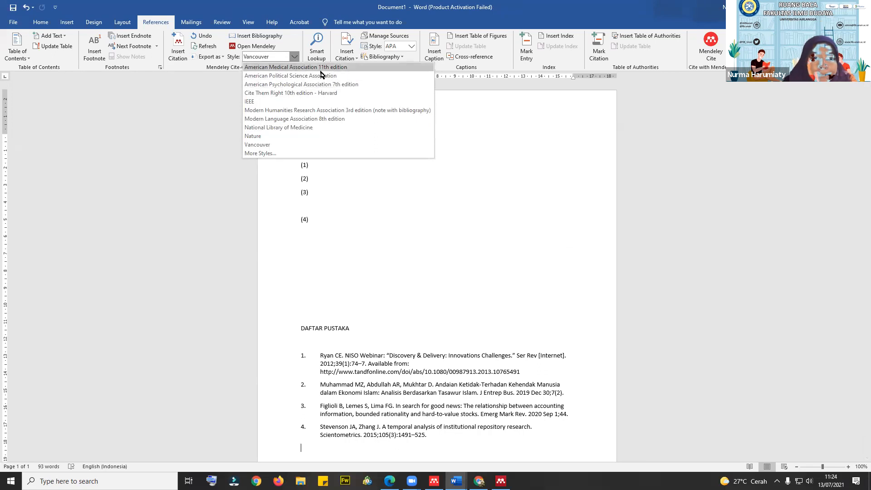
pyautogui.click(322, 87)
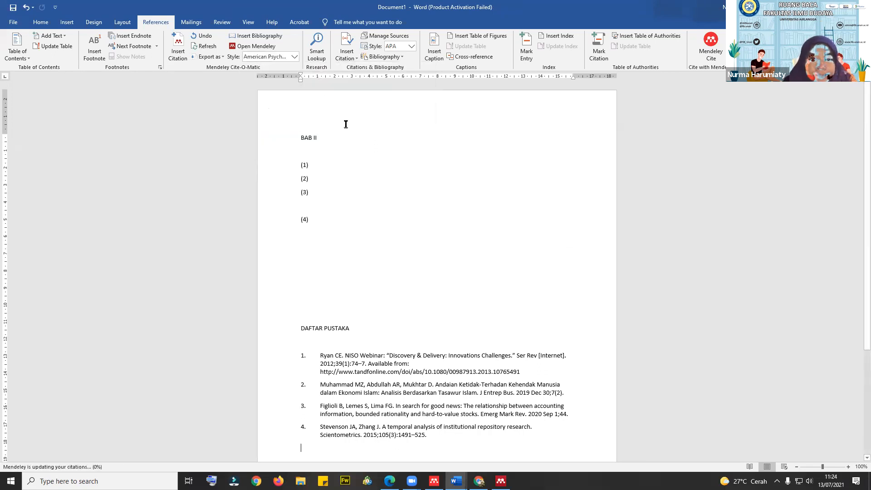
# - Add the page range 74-75 after the year in the first in-text citation under BAB II
pyautogui.scroll(-3, 405, 171)
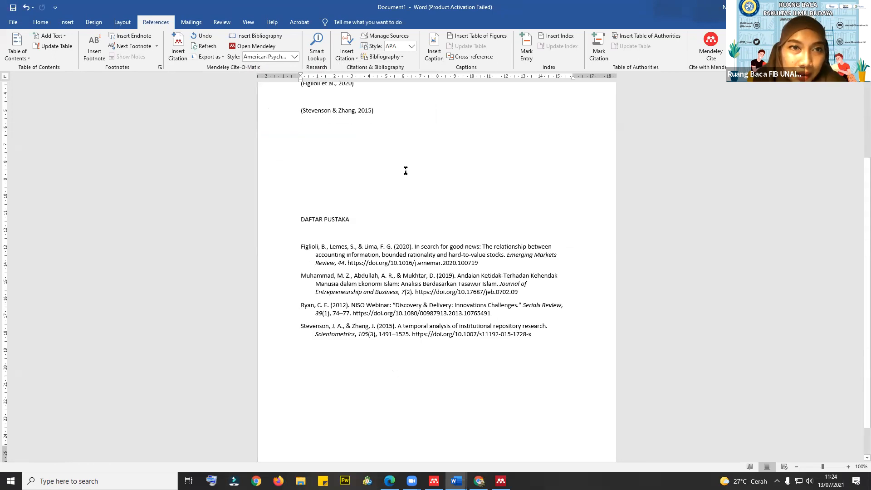
pyautogui.scroll(3, 405, 170)
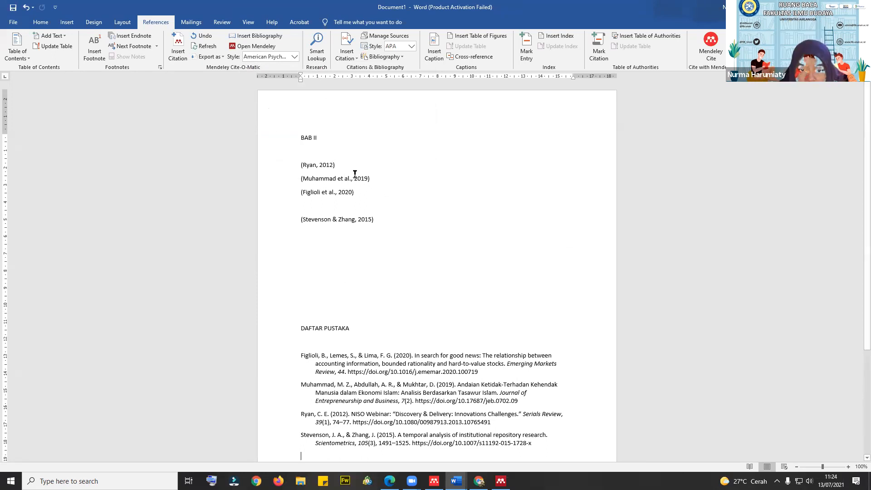
pyautogui.scroll(-4, 354, 177)
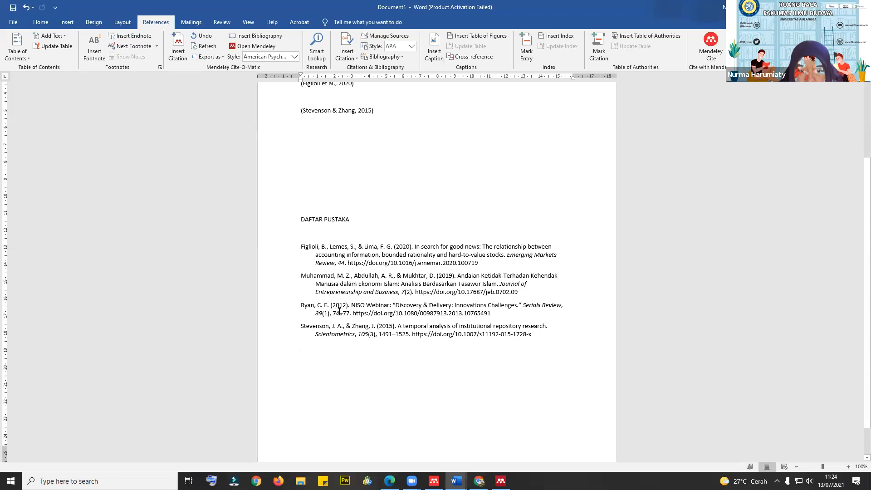
pyautogui.scroll(4, 341, 309)
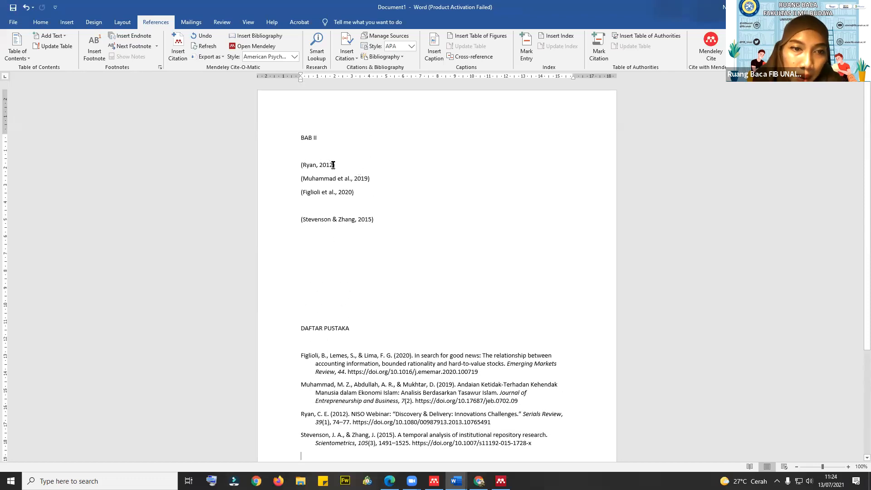
pyautogui.click(333, 164)
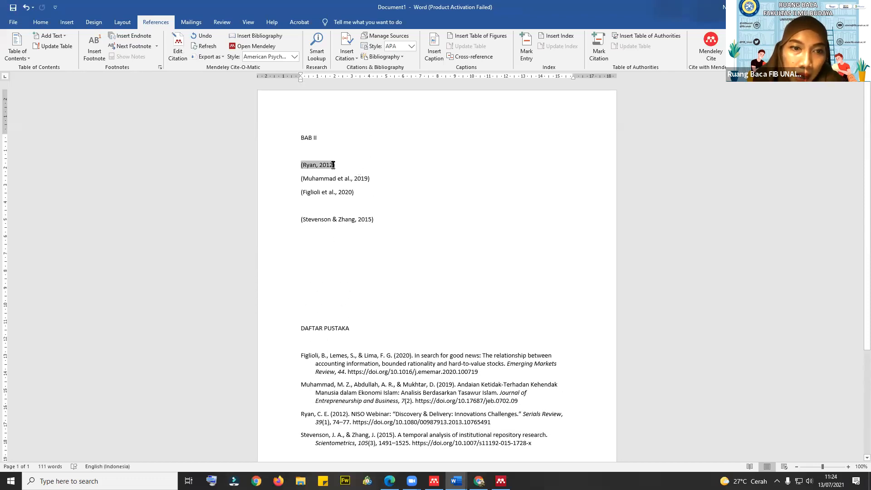
pyautogui.write(',75-')
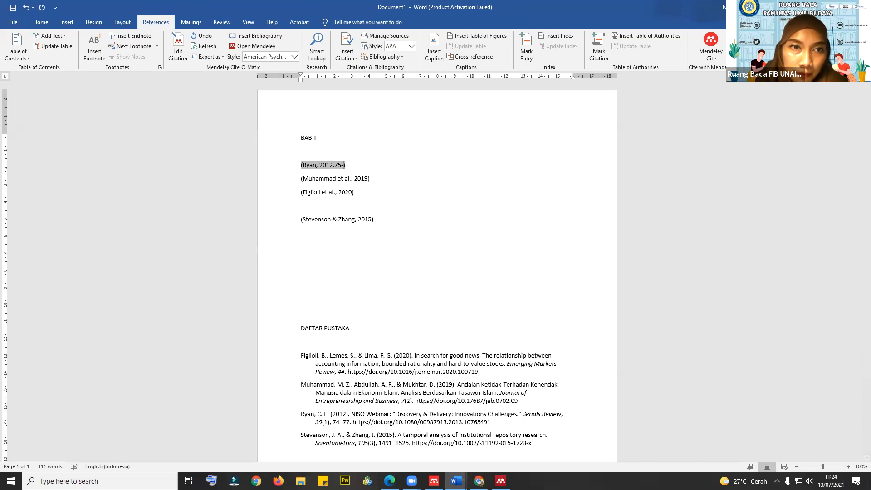
pyautogui.scroll(-4, 435, 273)
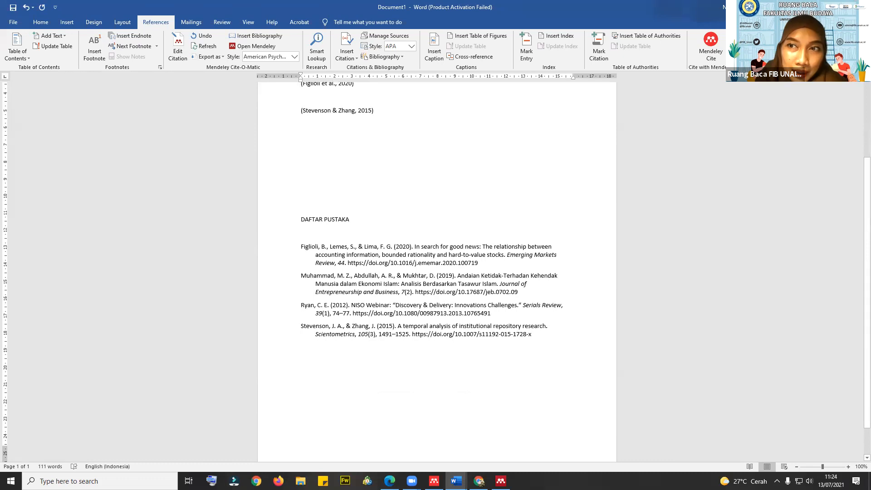
pyautogui.scroll(4, 435, 272)
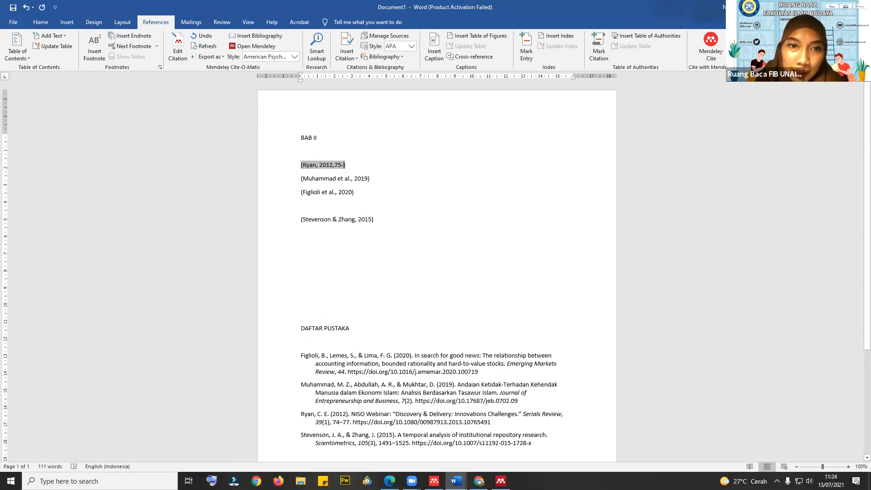
pyautogui.press('BackSpace')
pyautogui.write('4')
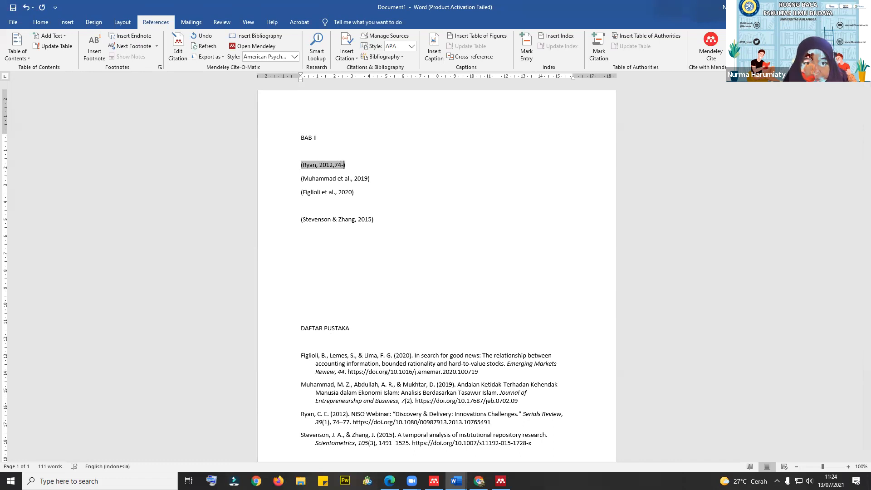
pyautogui.write('75')
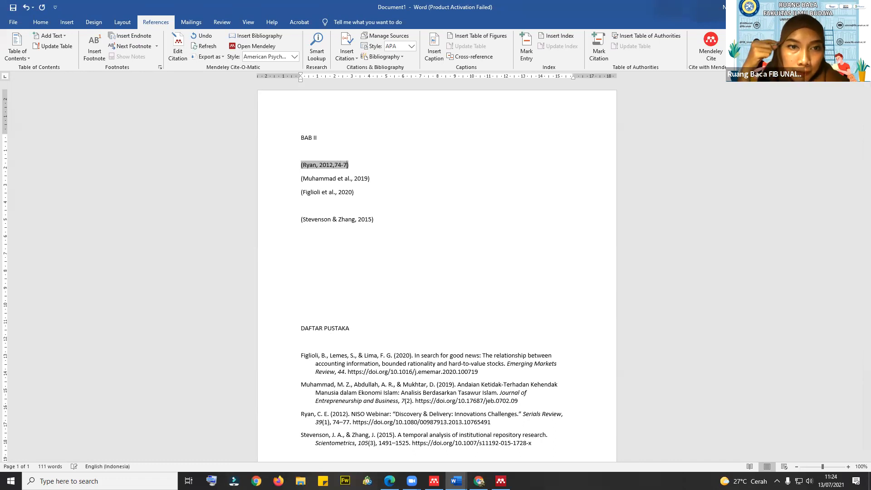
# - Keep the manual edit of the first in-text citation instead of reverting to Mendeley's automatic formatting
pyautogui.click(357, 257)
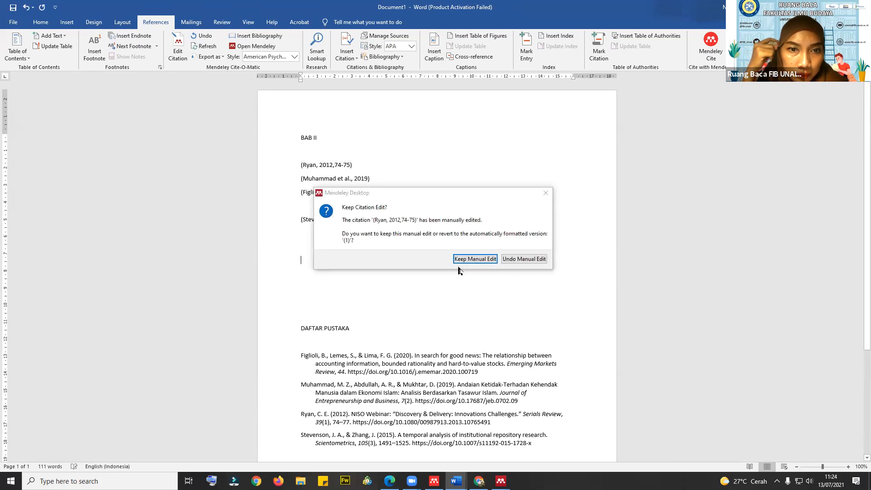
pyautogui.click(480, 259)
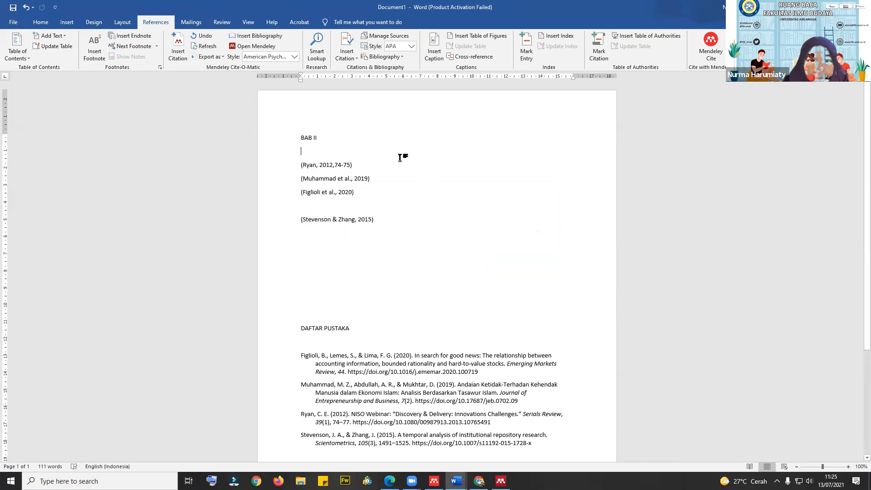
pyautogui.click(355, 165)
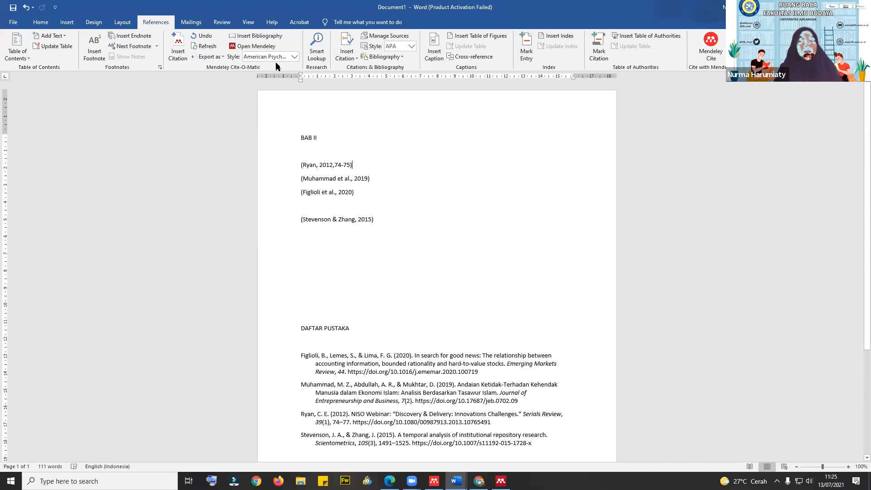
# - Open the web-based CSL Editor from Mendeley's Citation Styles information and search it for APA
pyautogui.click(295, 56)
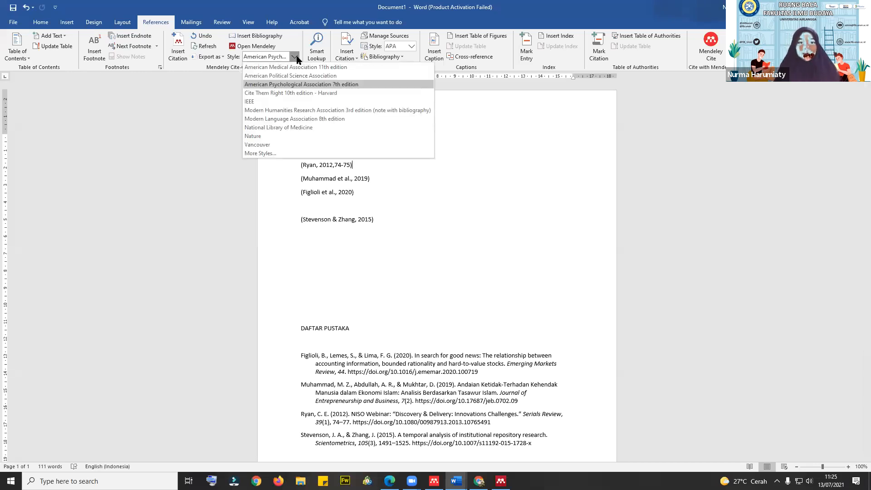
pyautogui.click(265, 154)
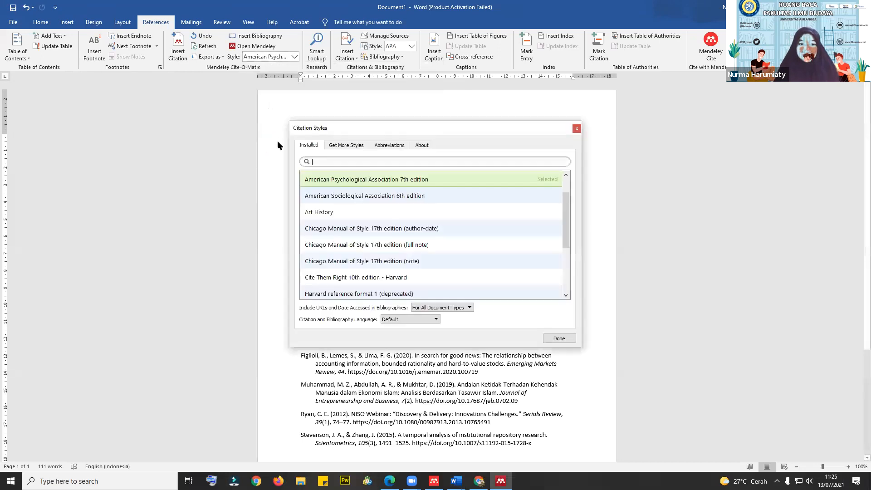
pyautogui.click(426, 147)
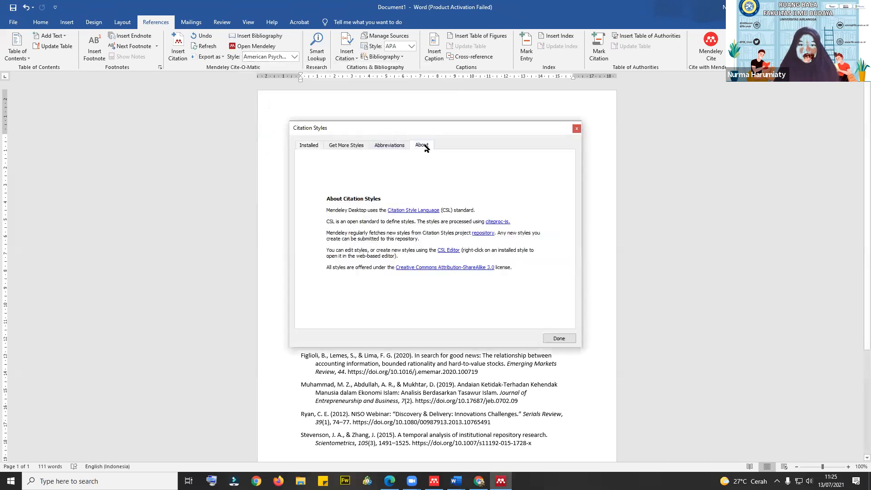
pyautogui.click(448, 250)
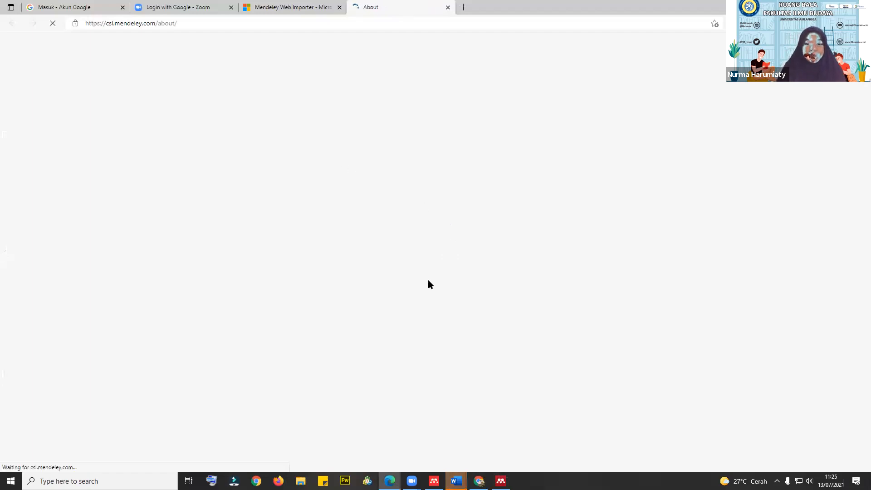
pyautogui.click(501, 481)
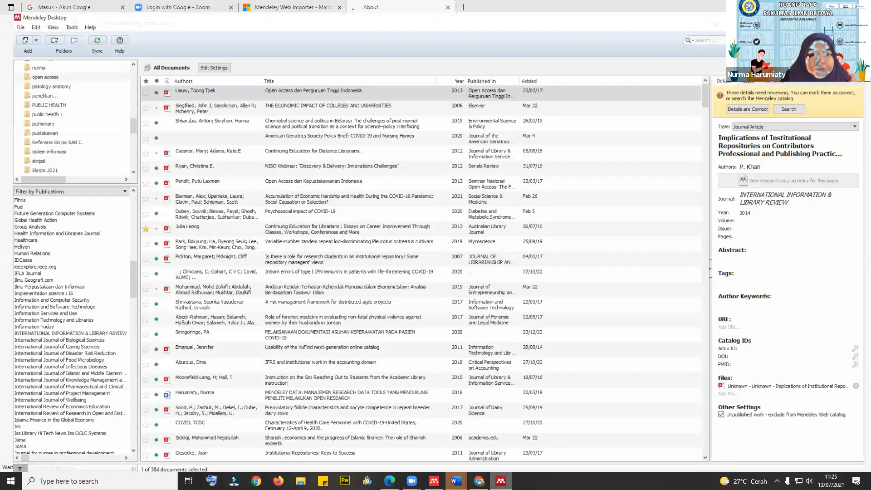
pyautogui.hotkey('alt', 'Tab')
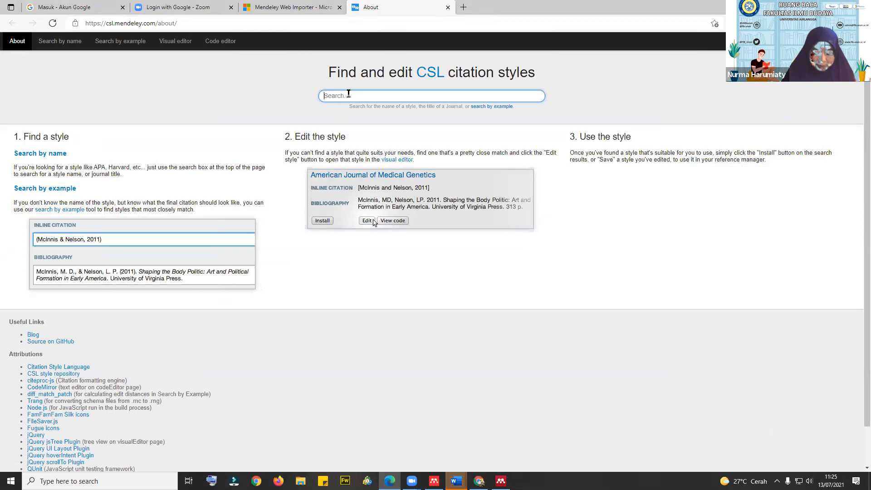
pyautogui.write('APA')
pyautogui.press('Return')
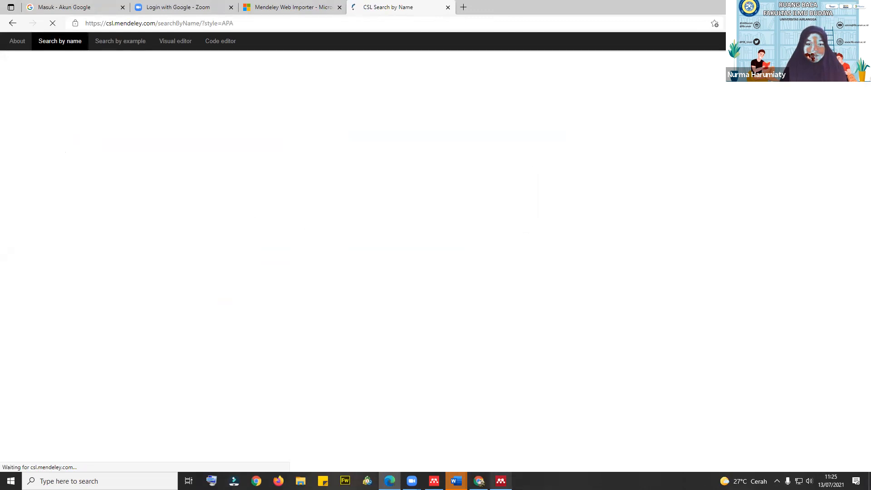
pyautogui.click(501, 481)
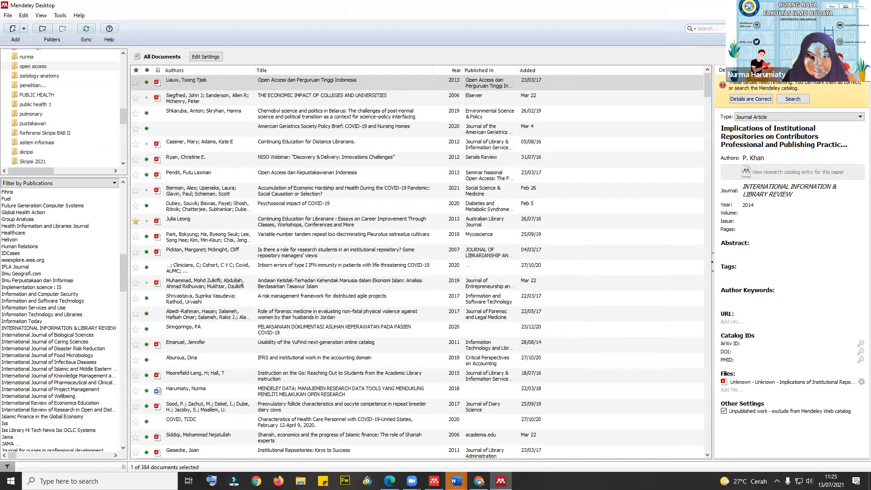
pyautogui.click(457, 481)
pyautogui.click(420, 451)
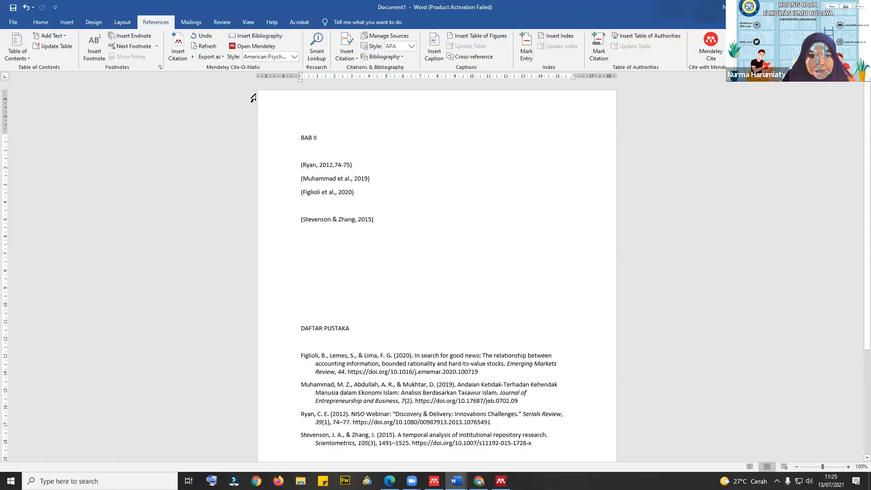
pyautogui.click(294, 57)
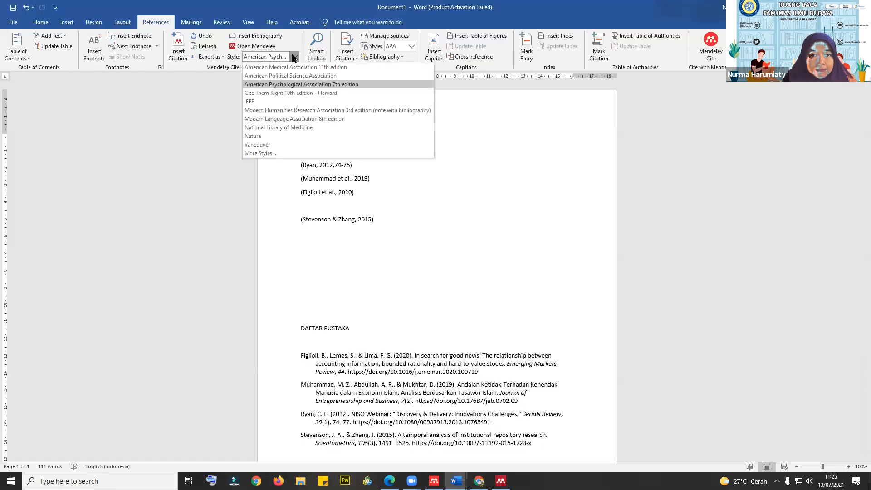
pyautogui.click(294, 57)
pyautogui.click(479, 480)
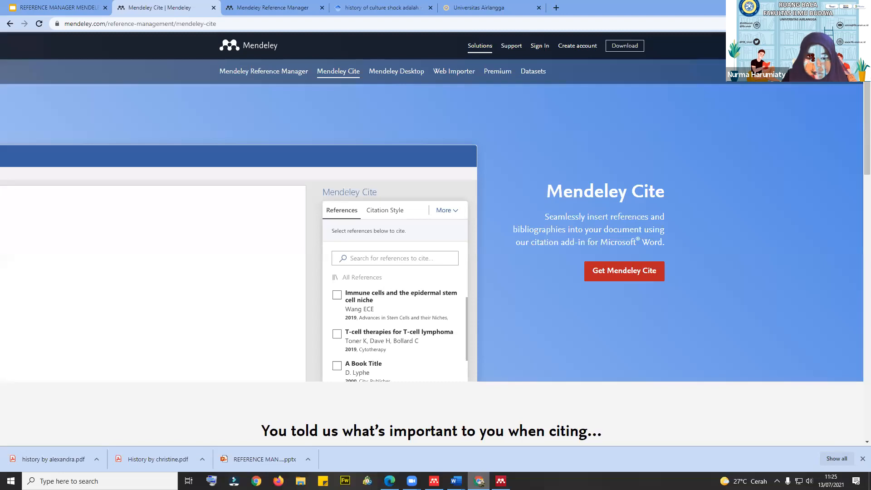
# - Switch back to Edge, open the American Psychological Association 6th edition style for editing, and submit the account e-mail for sign-in
pyautogui.click(390, 480)
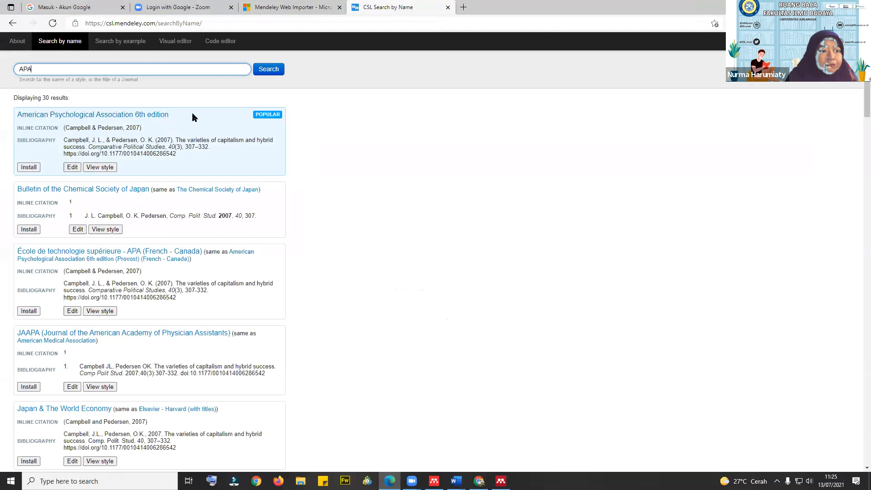
pyautogui.click(72, 168)
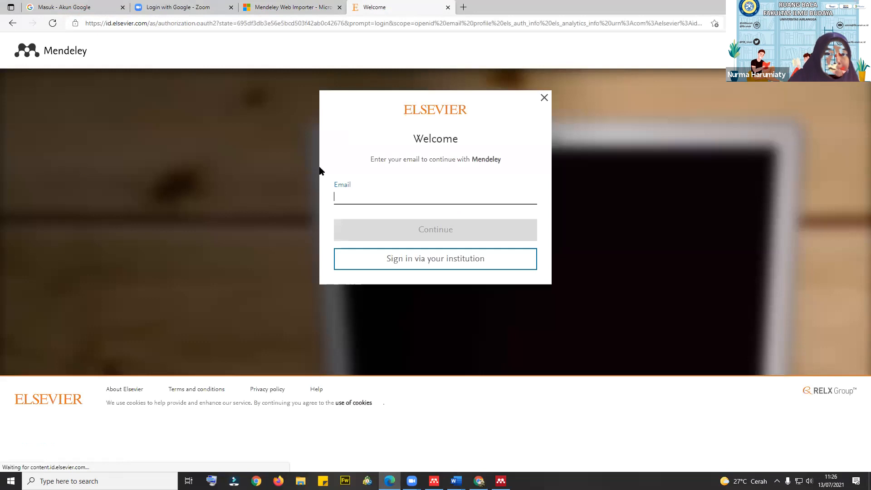
pyautogui.click(341, 191)
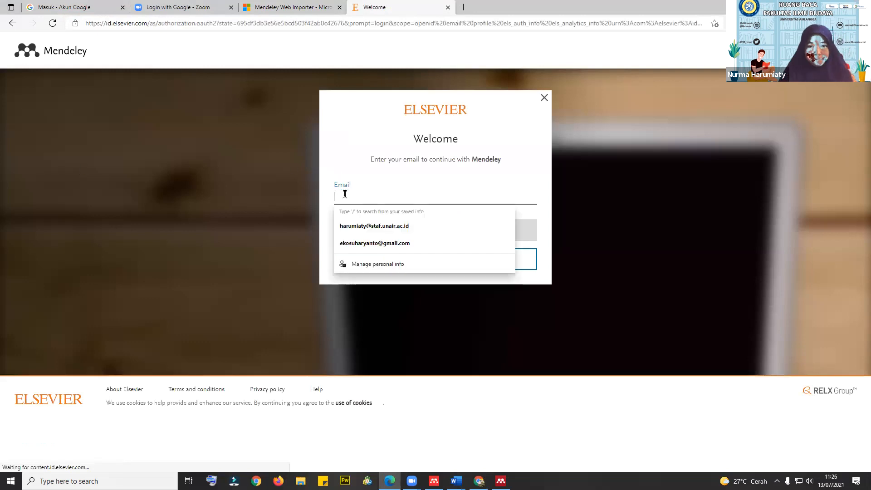
pyautogui.click(350, 227)
pyautogui.click(366, 232)
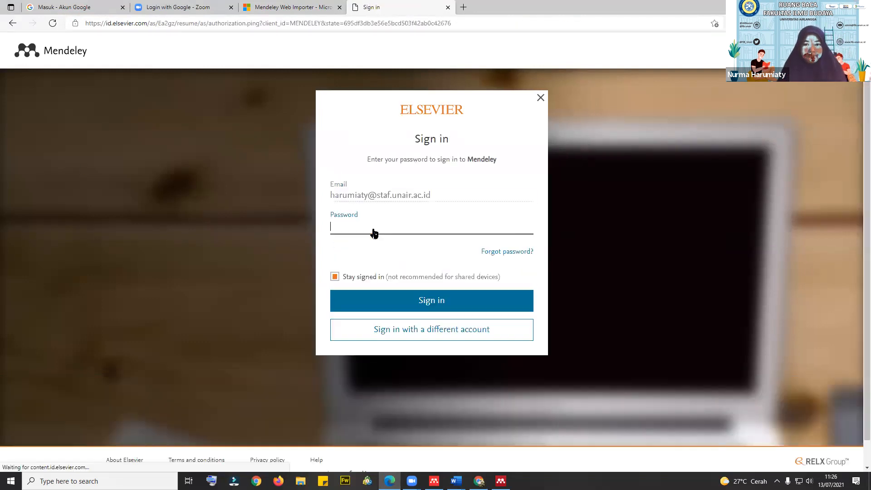
# - Sign in with the account password, saving it in the browser, and open the existing customized APA style in the visual editor
pyautogui.write('••')
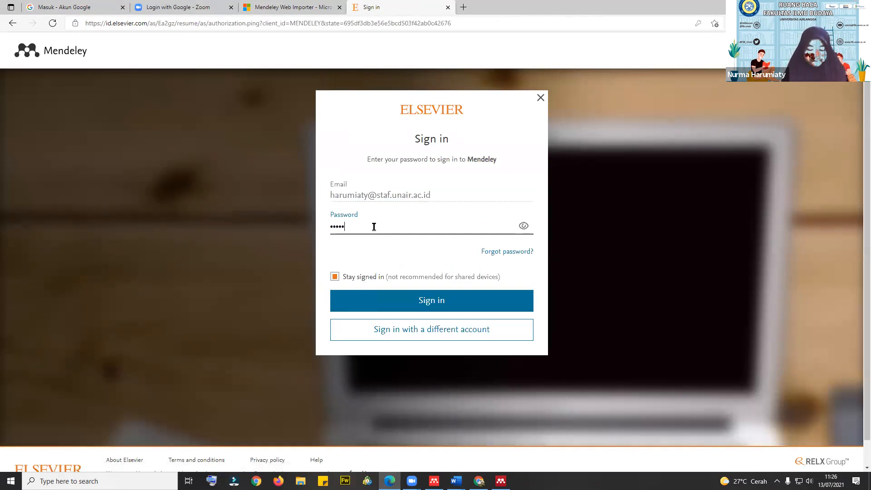
pyautogui.write('••••••')
pyautogui.press('Return')
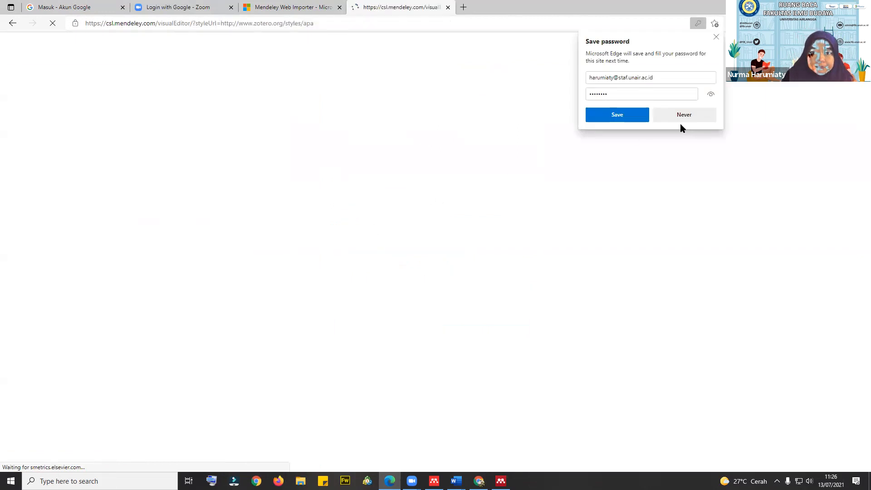
pyautogui.click(635, 119)
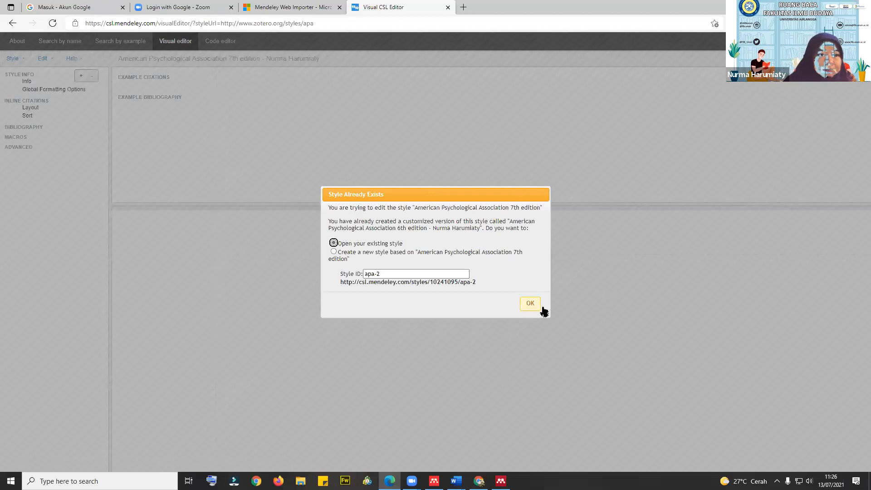
pyautogui.click(534, 304)
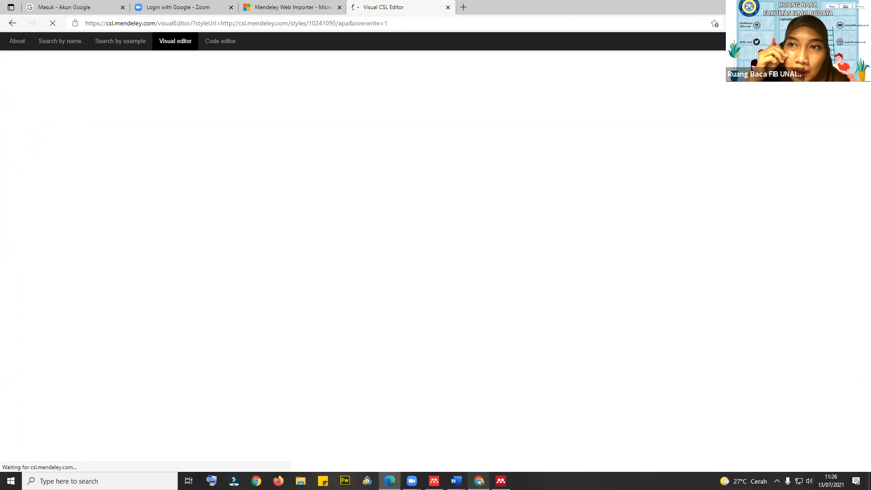
pyautogui.moveTo(457, 482)
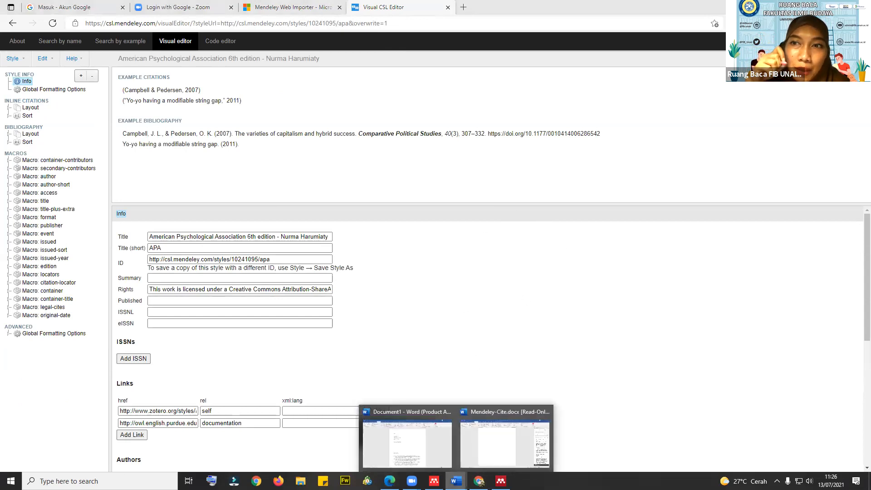
pyautogui.click(411, 446)
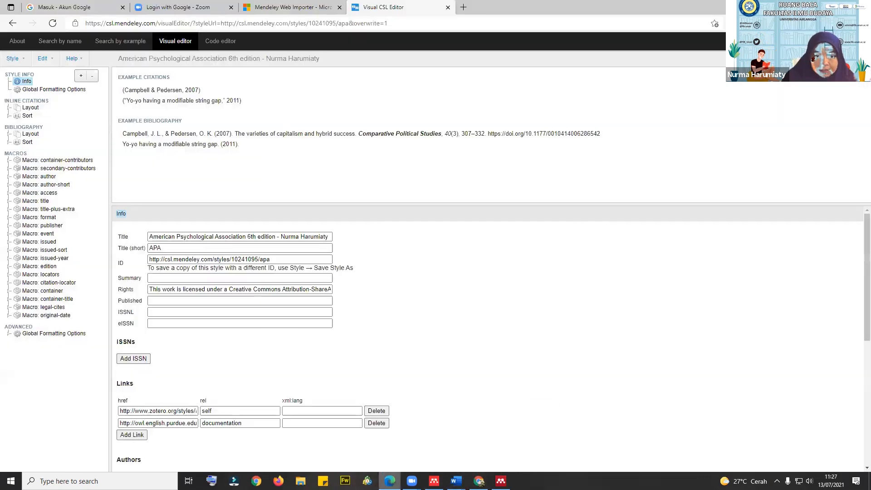
pyautogui.click(390, 481)
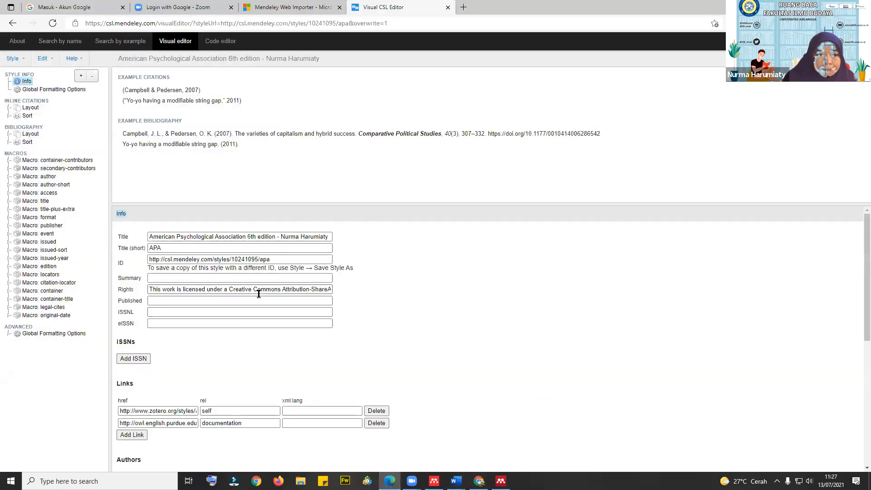
# - Inspect the style elements behind the year in the example citation and the page range in the example bibliography
pyautogui.click(196, 91)
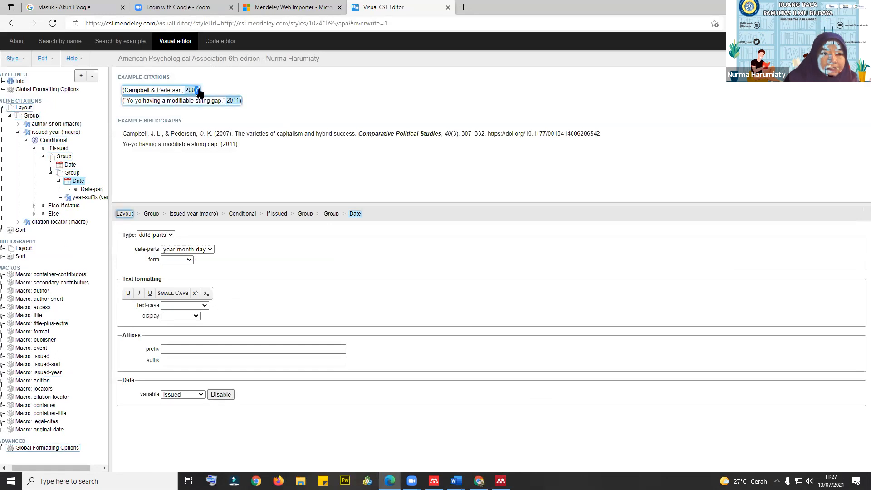
pyautogui.click(196, 91)
pyautogui.click(196, 91)
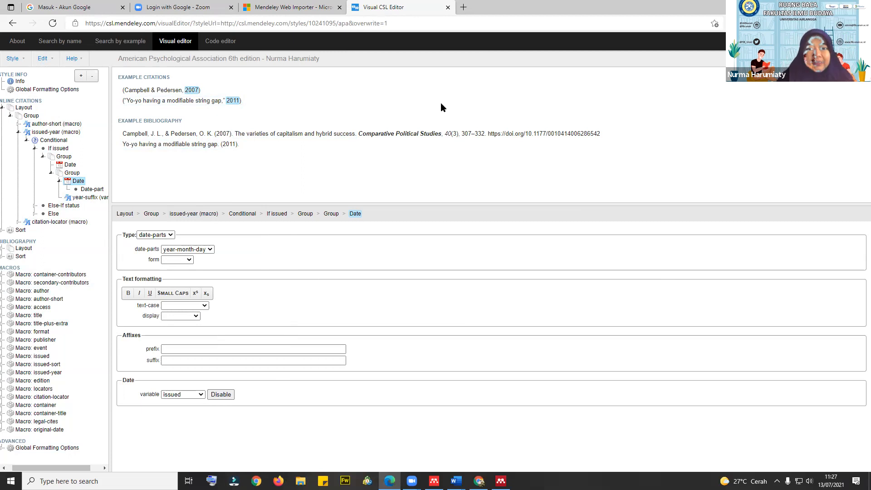
pyautogui.click(479, 136)
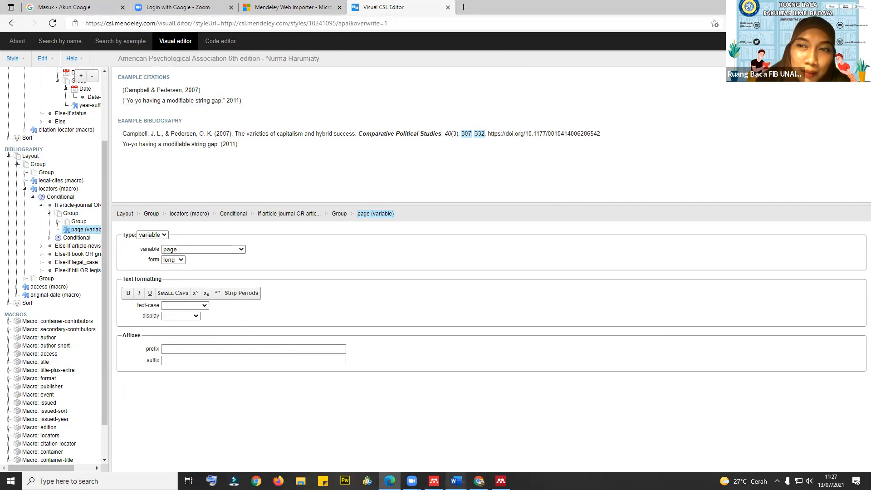
# - Switch to Document1 in Word and review its in-text citations and the DAFTAR PUSTAKA reference list
pyautogui.click(456, 480)
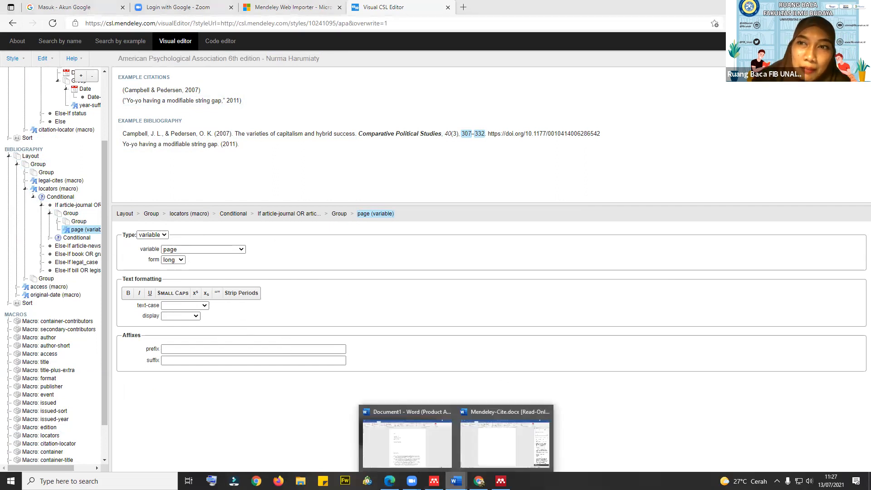
pyautogui.click(426, 432)
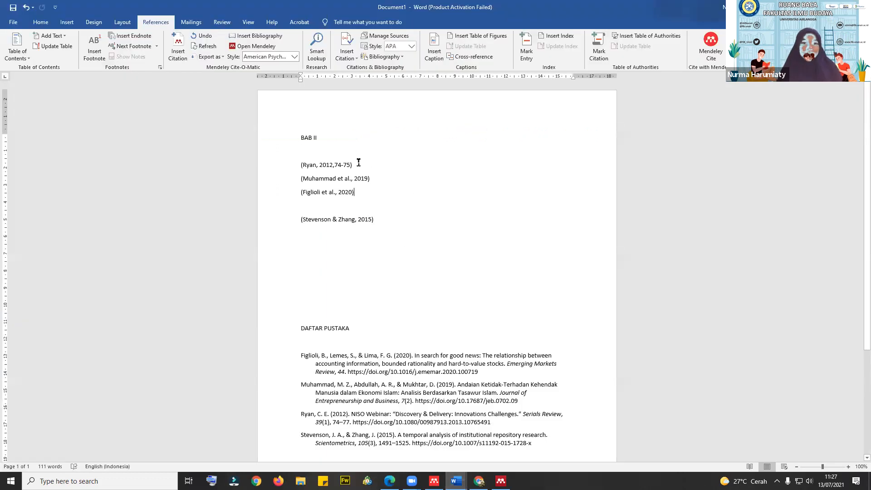
pyautogui.scroll(-5, 404, 284)
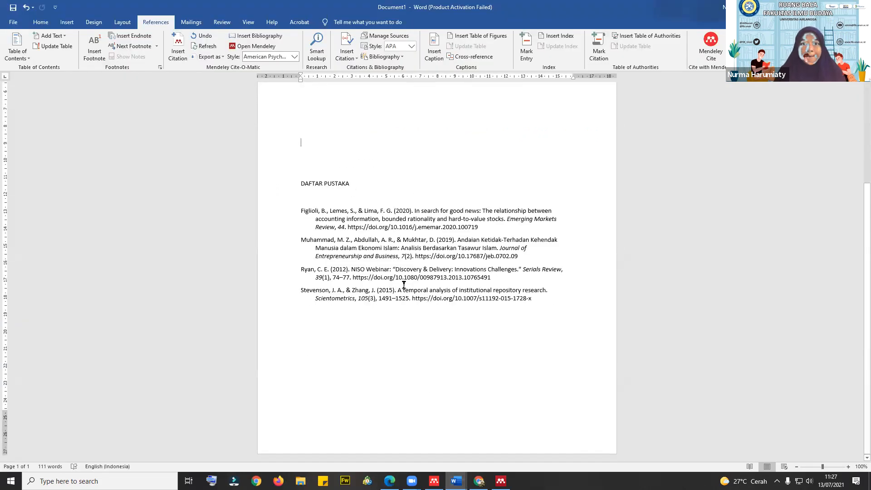
pyautogui.scroll(5, 326, 165)
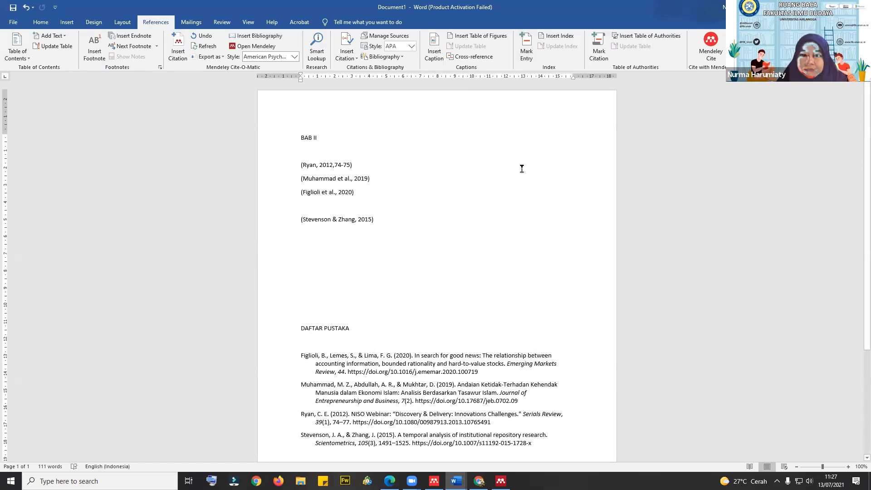
pyautogui.scroll(-5, 522, 168)
pyautogui.scroll(4, 460, 325)
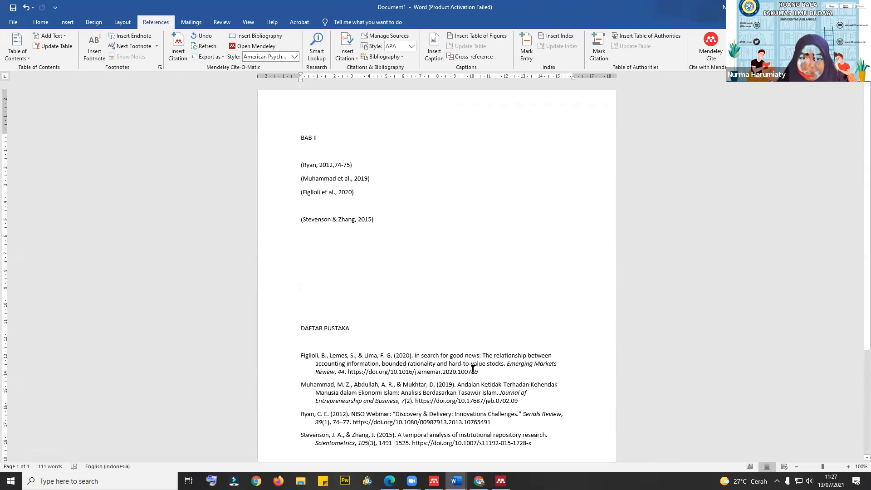
# - Switch to Chrome and open Mendeley's online article search page from the Mendeley Cite site
pyautogui.click(479, 481)
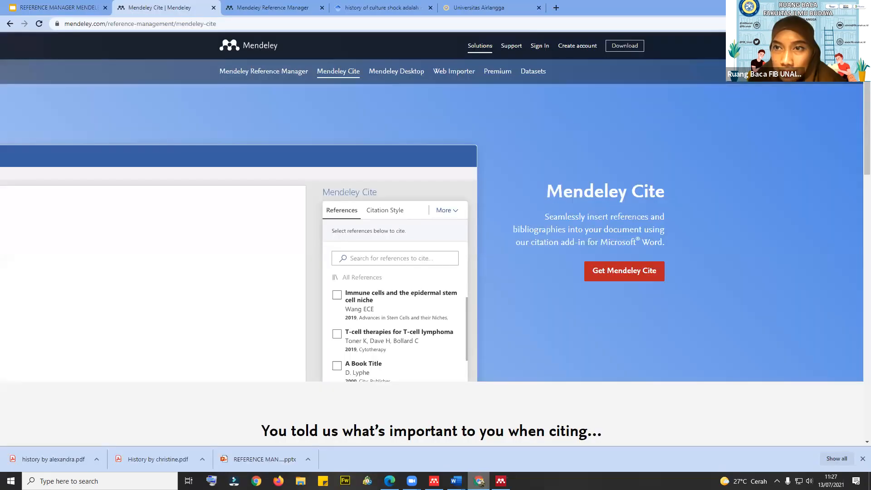
pyautogui.click(259, 50)
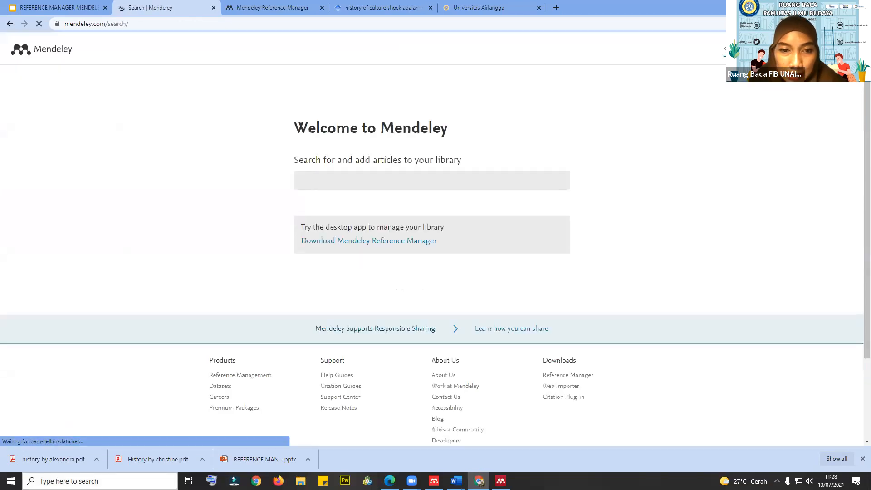
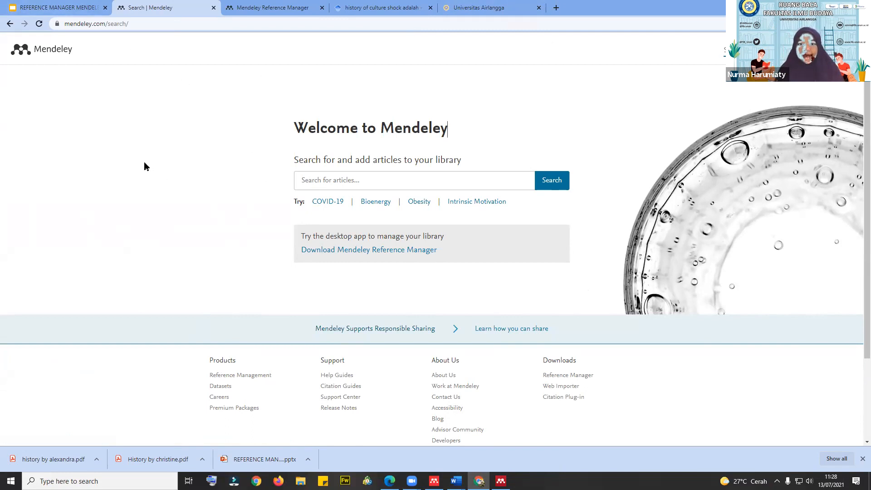
pyautogui.click(322, 178)
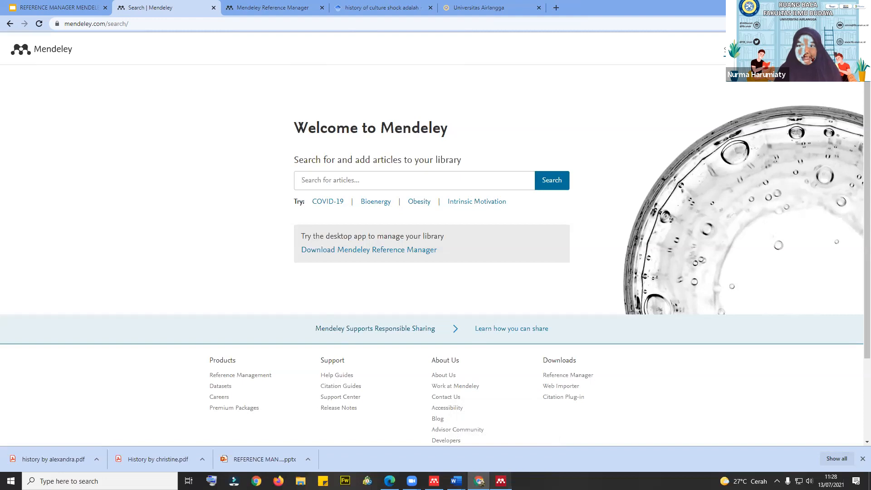
# - Show the details of the article on economic hardship and health during COVID-19 in Mendeley Desktop, and return to Chrome's search page
pyautogui.hotkey('alt', 'Tab')
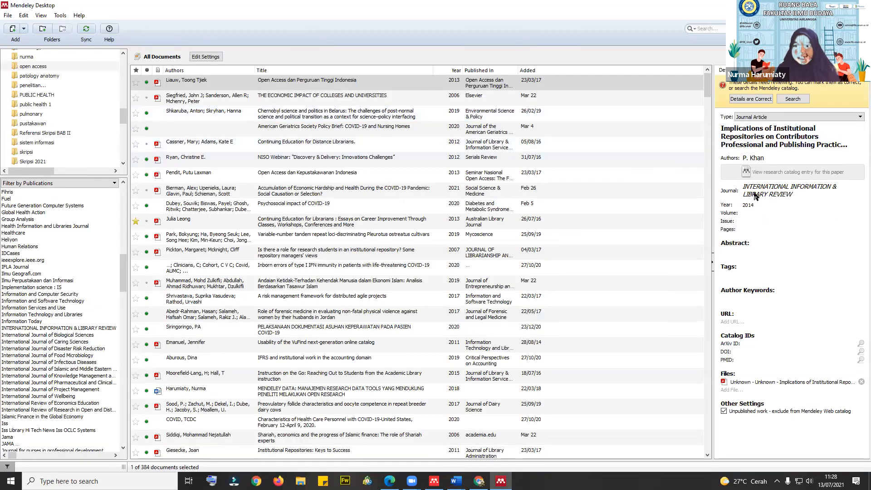
pyautogui.click(387, 196)
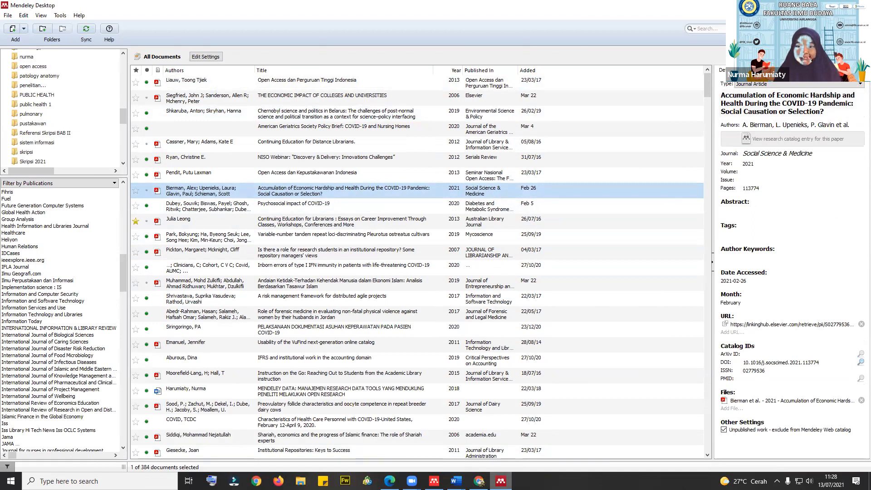
pyautogui.click(480, 483)
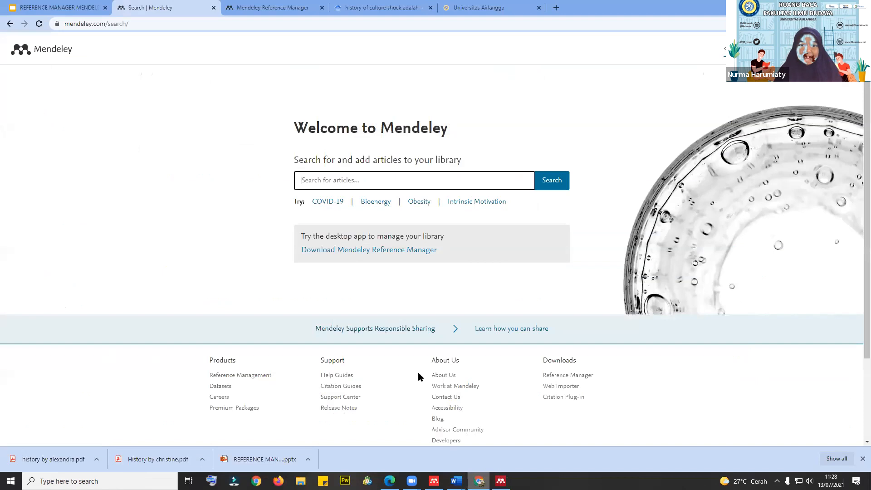
pyautogui.click(389, 178)
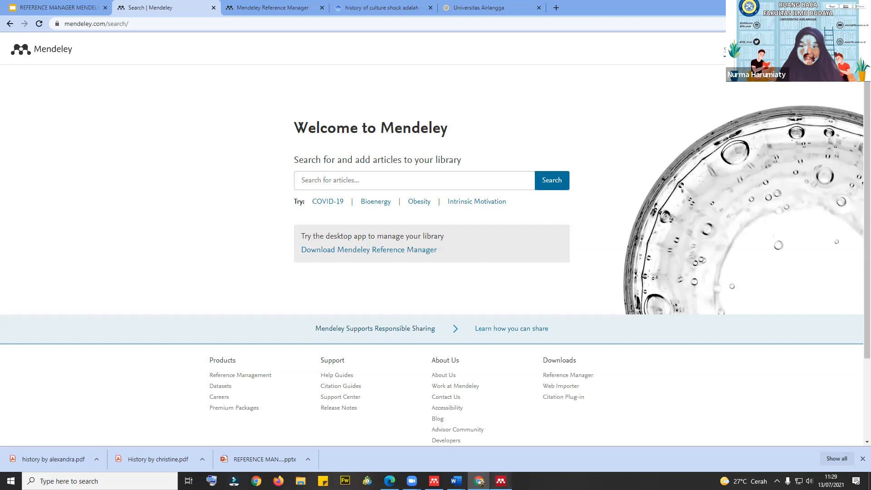
pyautogui.click(504, 480)
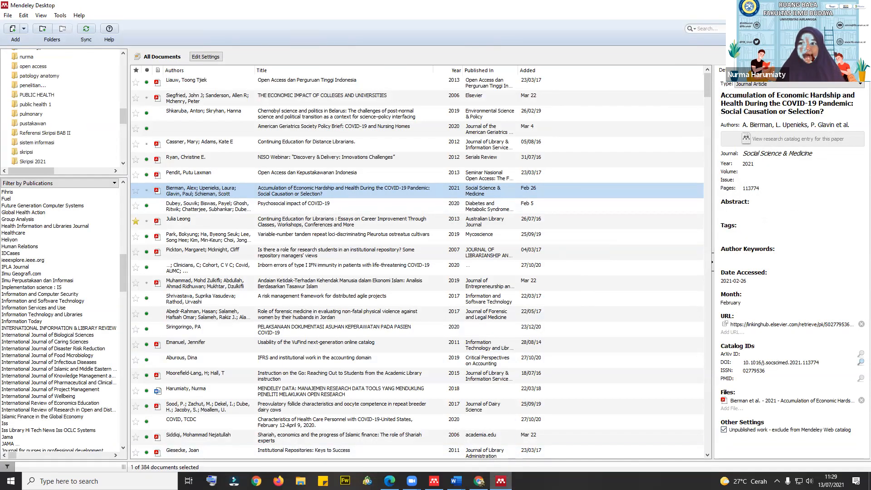
pyautogui.hotkey('alt', 'Tab')
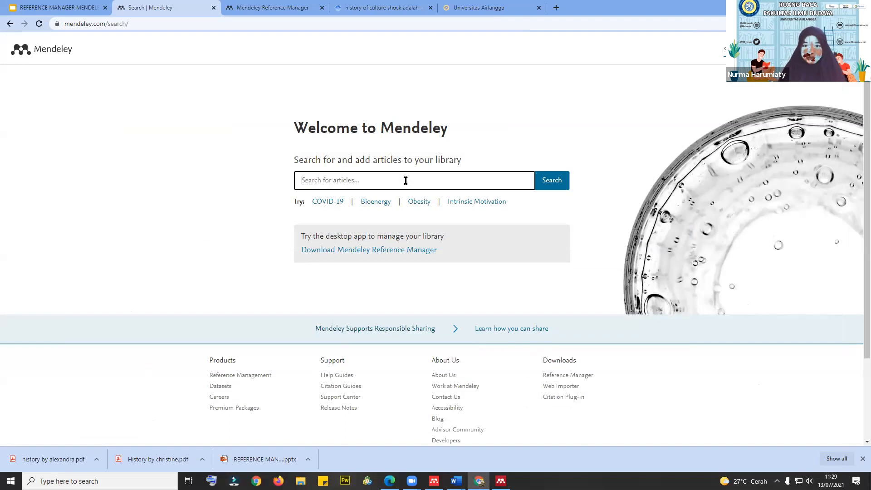
# - Search Mendeley's catalogue for the suggested topic COVID-19 and browse the first page of results
pyautogui.click(406, 180)
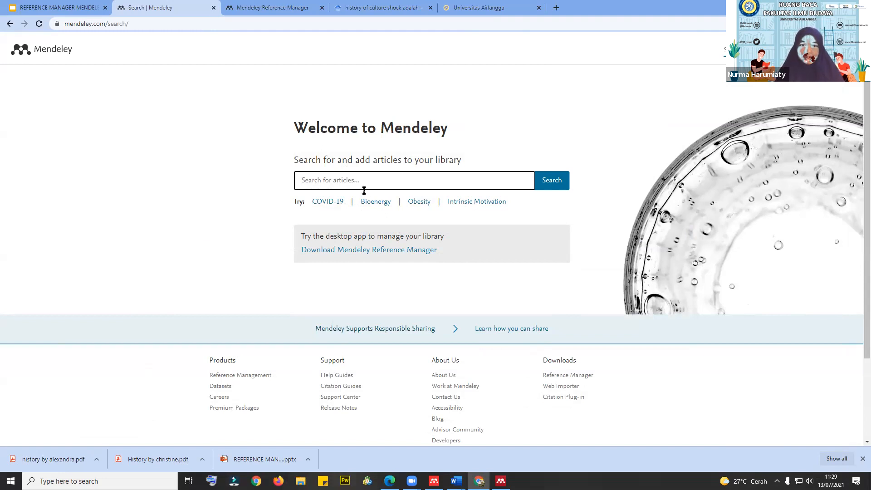
pyautogui.click(328, 205)
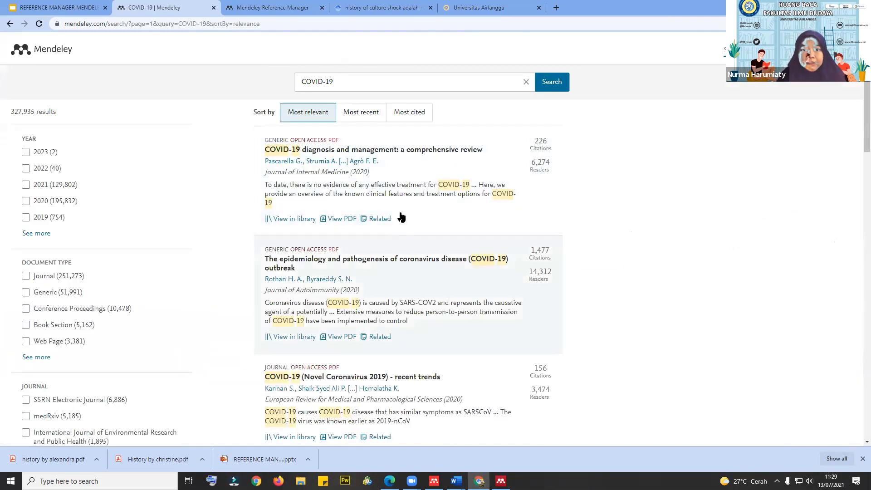
pyautogui.scroll(-9, 451, 136)
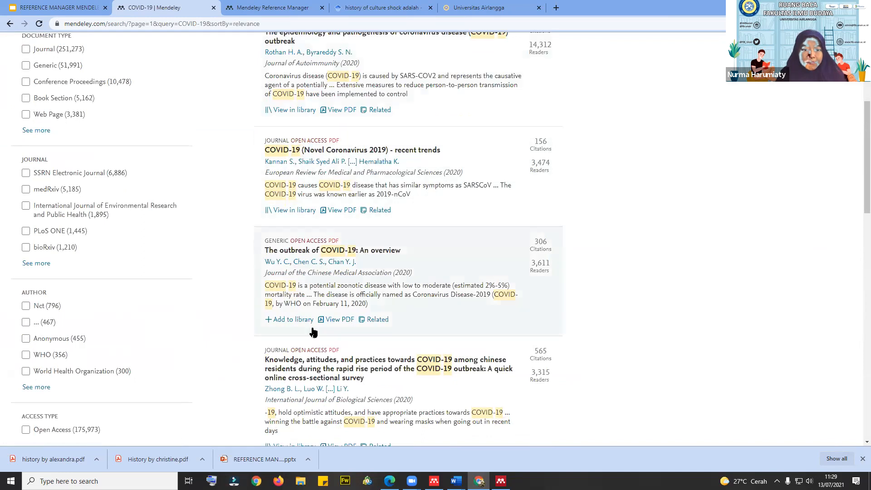
pyautogui.scroll(-11, 313, 333)
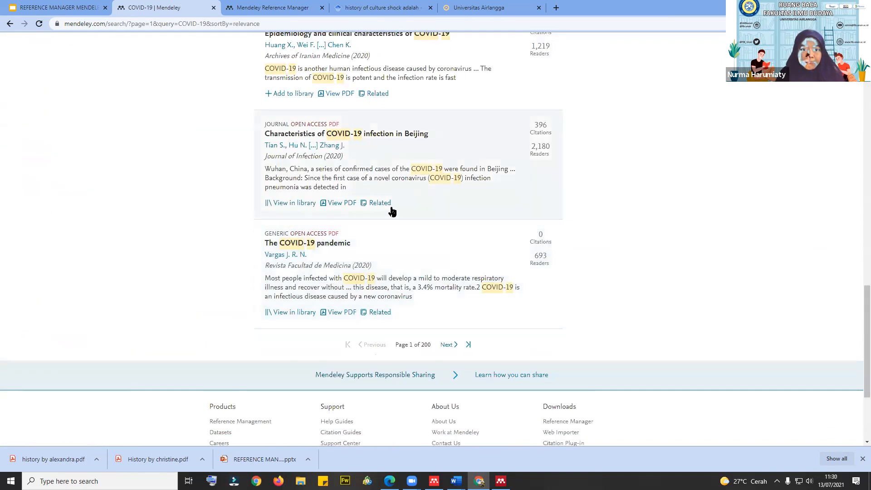
pyautogui.scroll(1, 395, 226)
pyautogui.scroll(19, 363, 234)
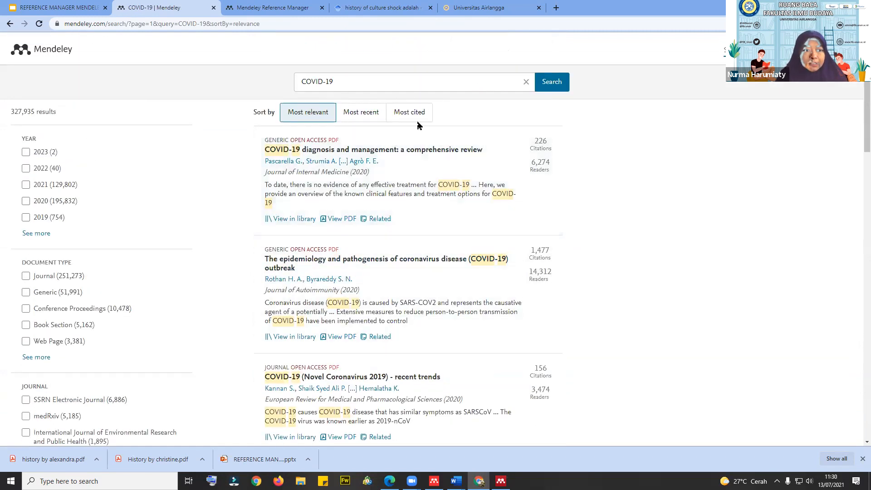
pyautogui.scroll(-1, 291, 250)
pyautogui.scroll(-11, 291, 250)
pyautogui.scroll(6, 369, 88)
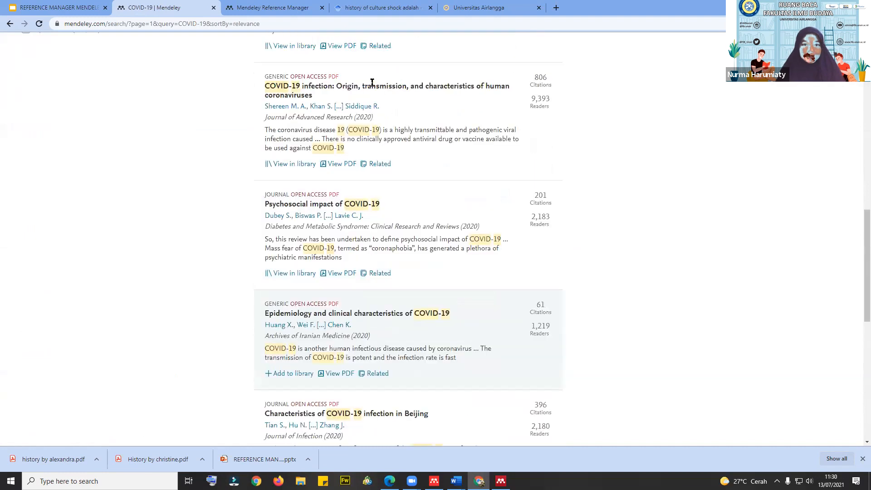
pyautogui.scroll(7, 603, 75)
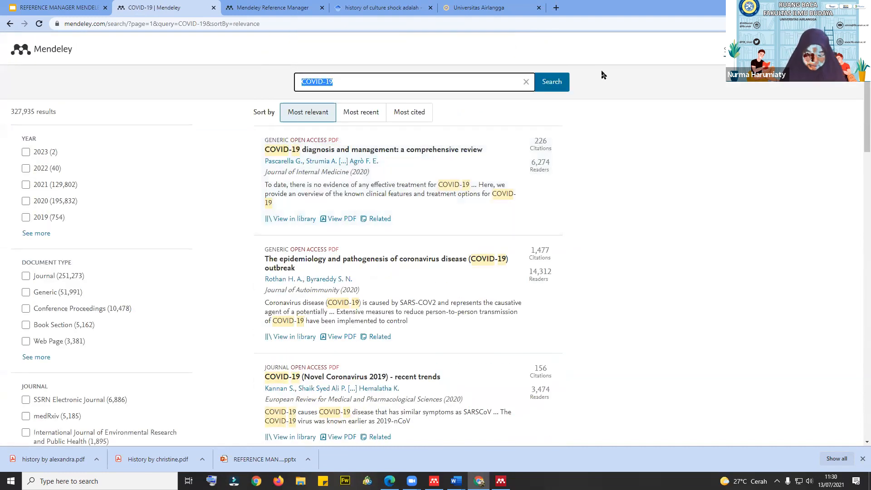
# - Search for "history of culture" and add the article on knowledge graph construction of Chinese ancient history and culture to the library
pyautogui.write('history of')
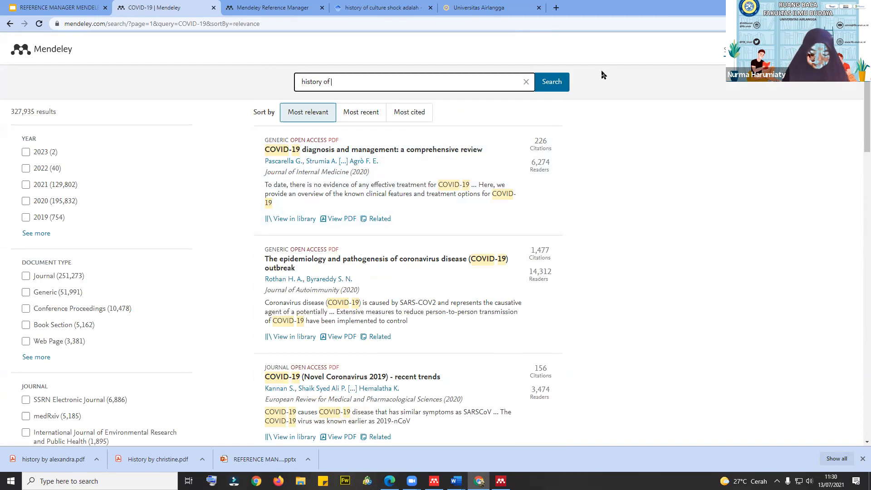
pyautogui.write(' culture')
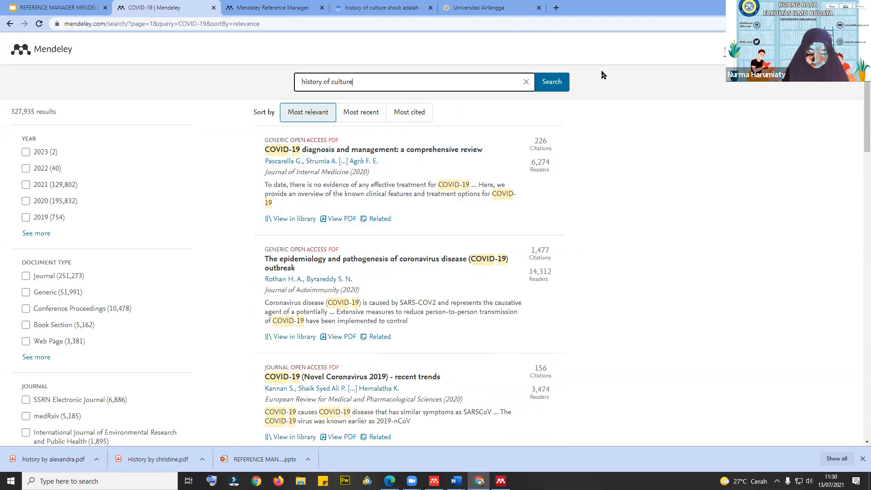
pyautogui.press('Return')
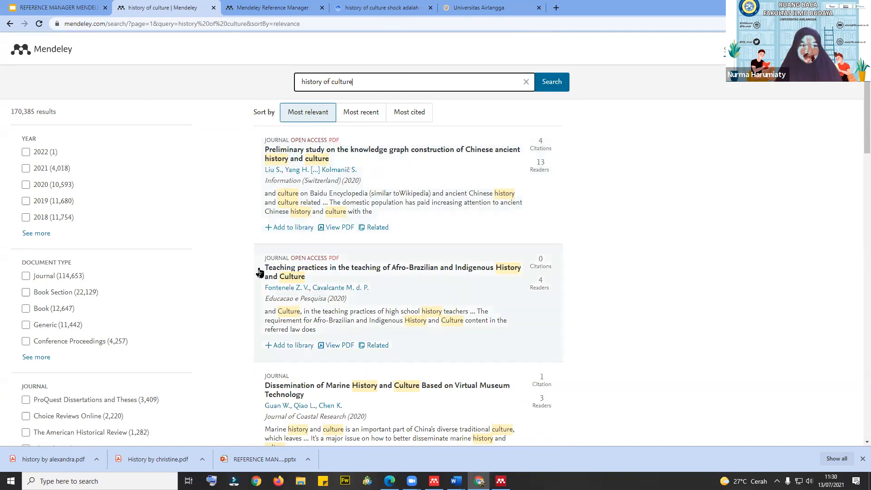
pyautogui.click(287, 228)
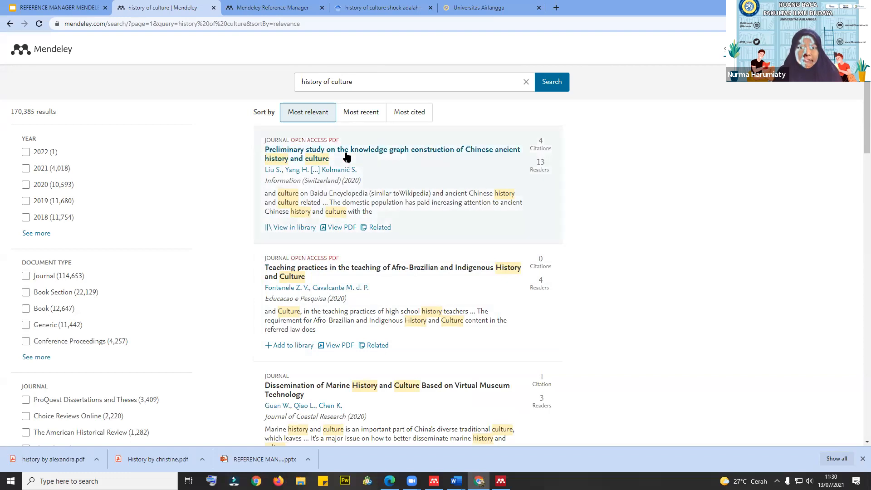
# - View the details of the Chinese ancient history article, open its PDF in a new tab, and return to the results
pyautogui.click(294, 155)
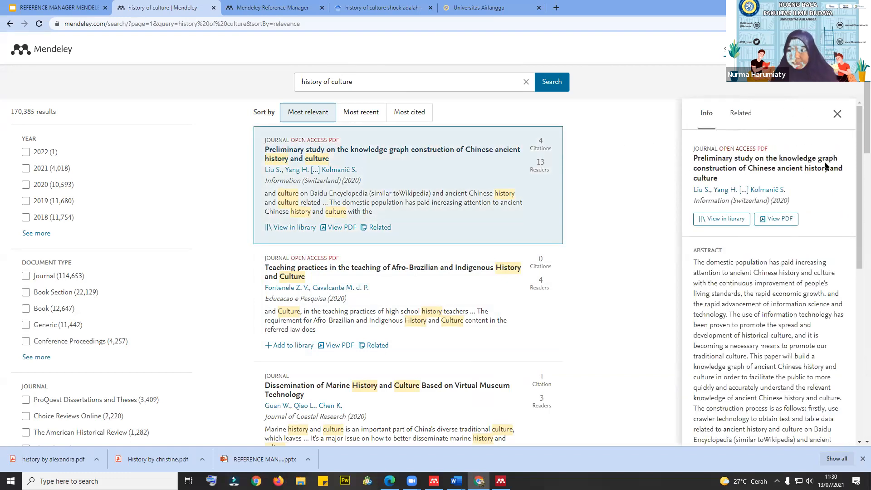
pyautogui.click(788, 221)
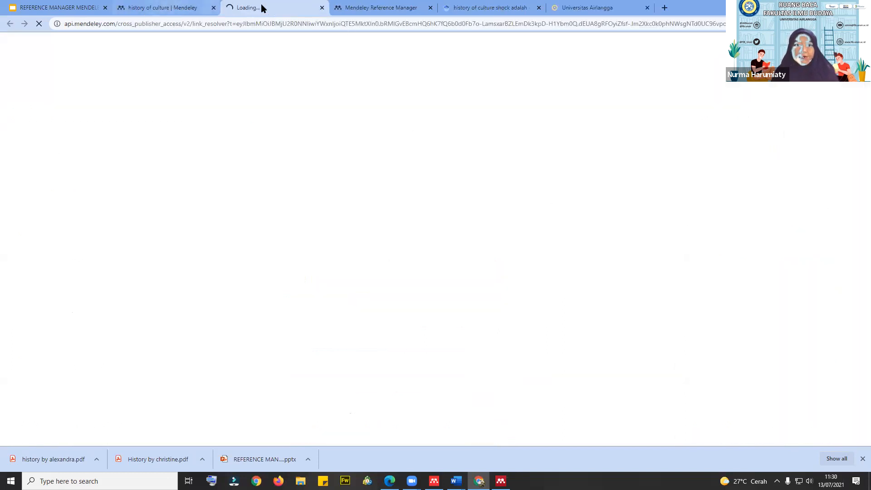
pyautogui.click(165, 8)
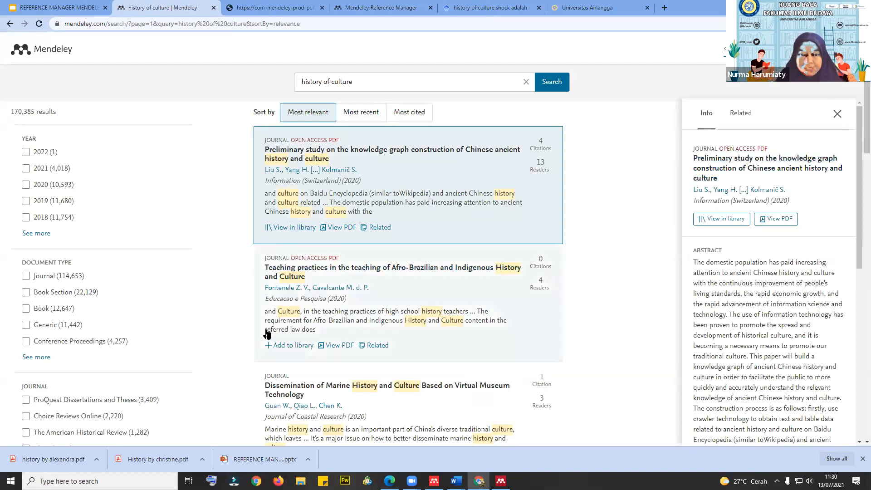
# - Add "Dissemination of Marine History and Culture Based on Virtual Museum Technology" to the library and browse further results
pyautogui.scroll(-3, 290, 345)
pyautogui.scroll(-2, 277, 242)
pyautogui.click(277, 237)
pyautogui.scroll(-1, 185, 169)
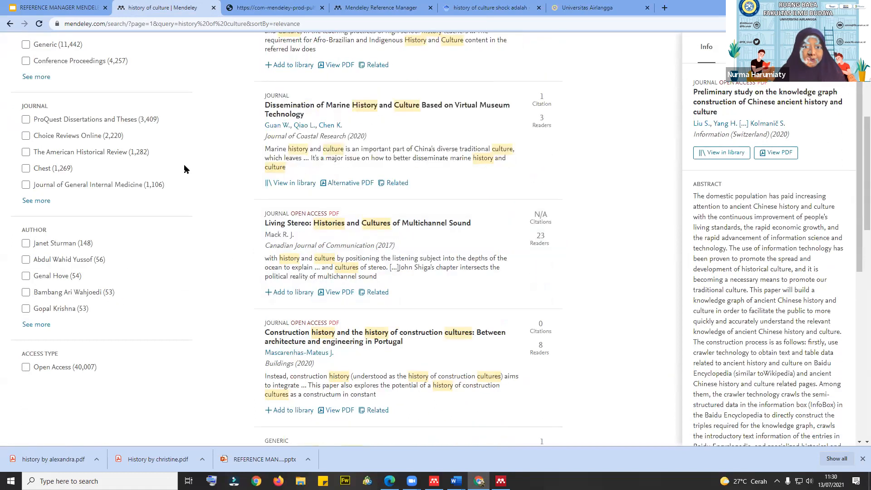
pyautogui.scroll(-3, 222, 248)
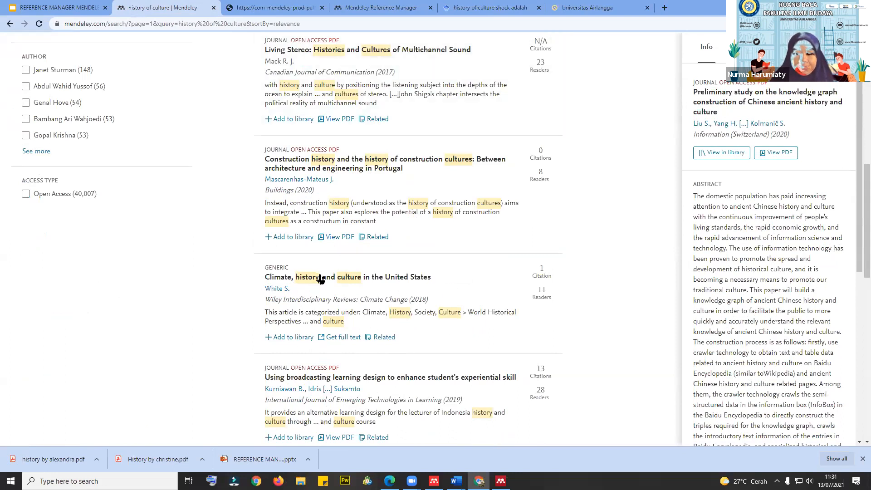
pyautogui.scroll(-5, 343, 277)
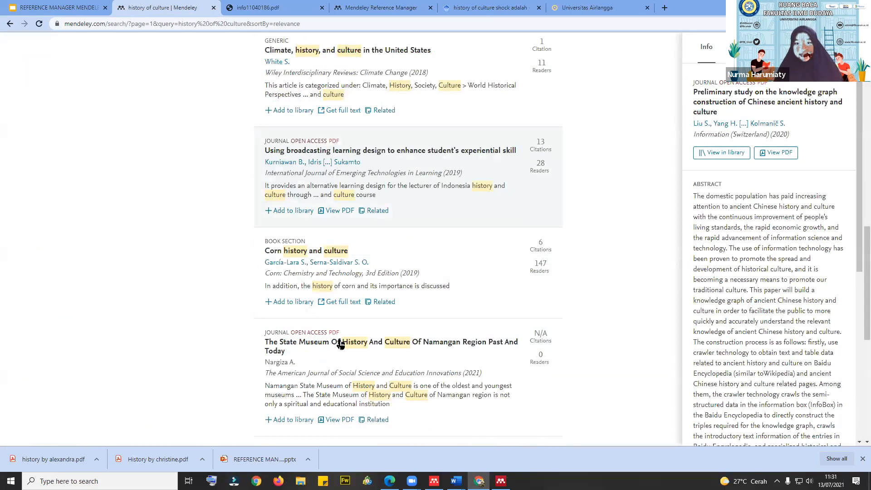
# - Open the full-text page of "Climate, history, and culture in the United States" from the search results and look through it
pyautogui.scroll(1, 336, 344)
pyautogui.scroll(3, 313, 332)
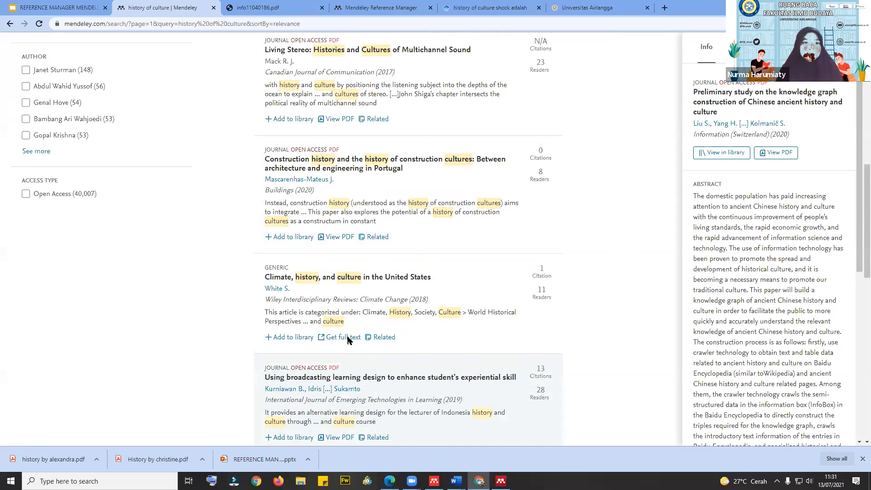
pyautogui.click(343, 337)
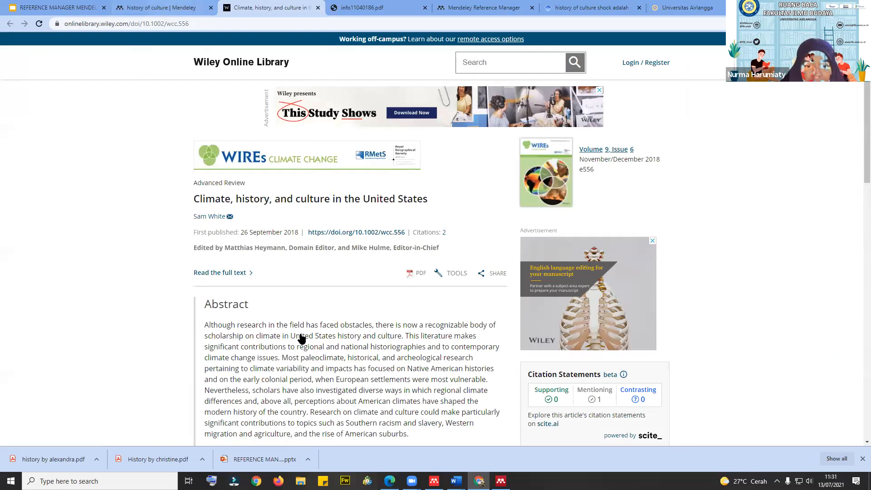
pyautogui.hotkey('ctrl', 'shift', 'Tab')
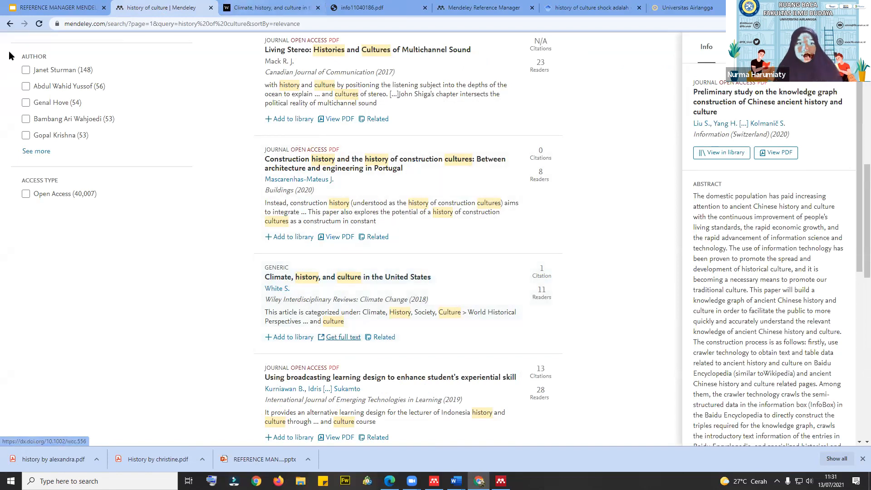
pyautogui.hotkey('ctrl', 'Tab')
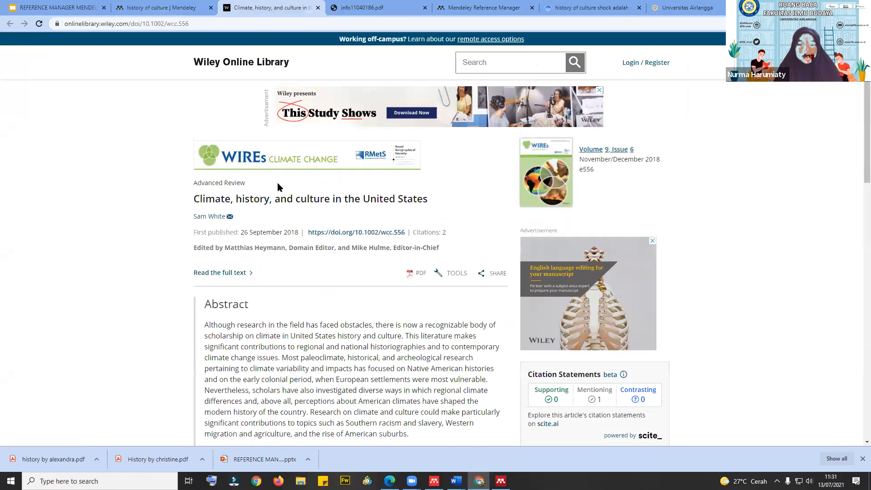
pyautogui.scroll(-10, 418, 290)
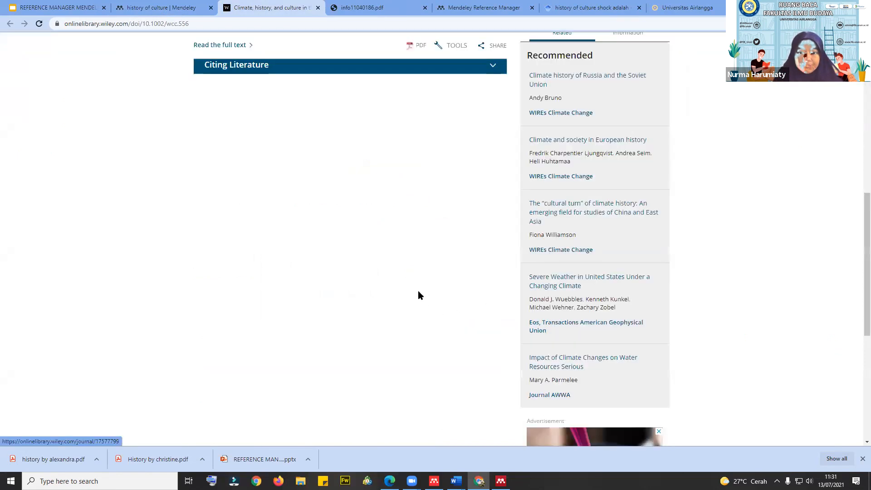
# - Request the article's PDF on Wiley Online Library and examine the login and purchase access options
pyautogui.click(420, 273)
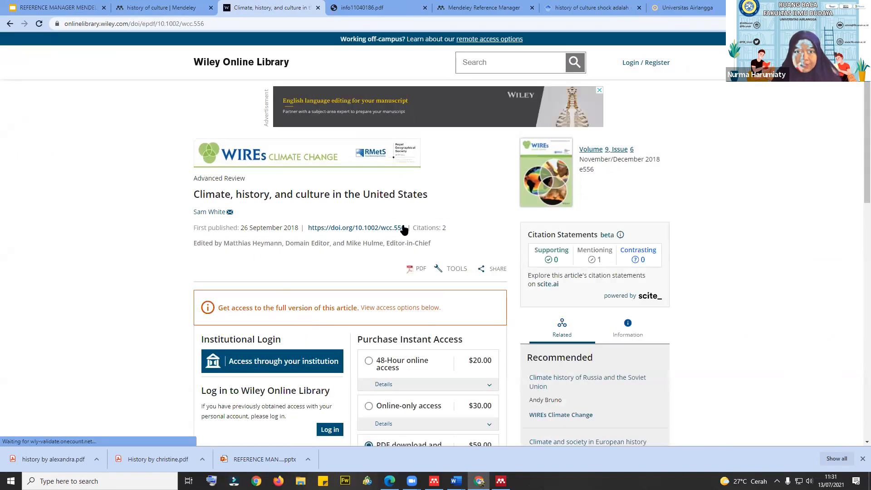
pyautogui.scroll(-5, 377, 222)
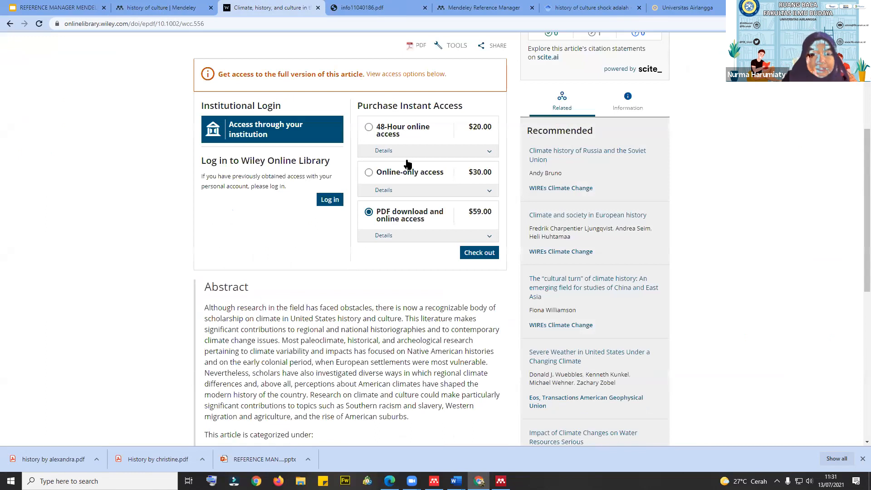
pyautogui.scroll(1, 290, 270)
pyautogui.scroll(4, 314, 281)
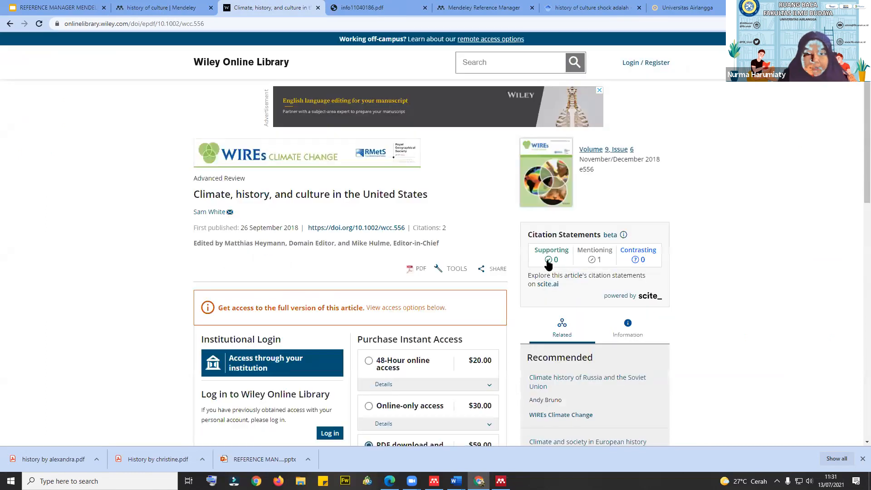
# - Return to the Mendeley search results and add "Climate, history, and culture in the United States" to the library
pyautogui.hotkey('ctrl', 'shift', 'Tab')
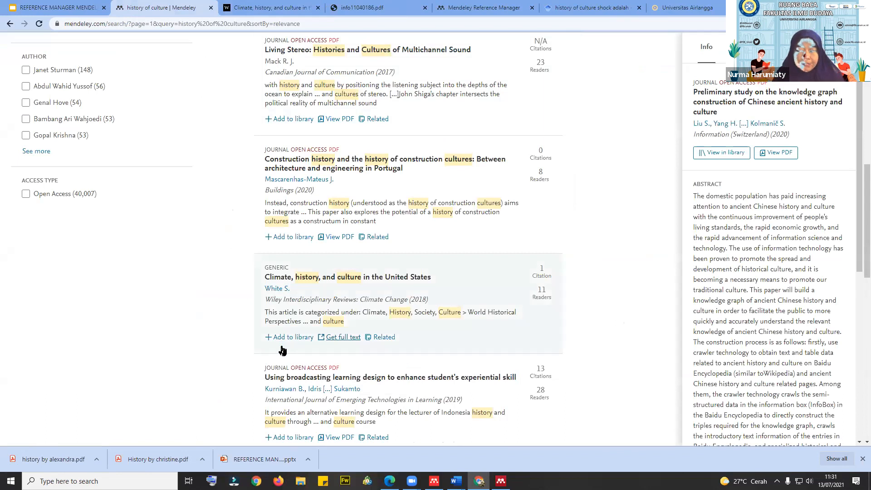
pyautogui.click(283, 338)
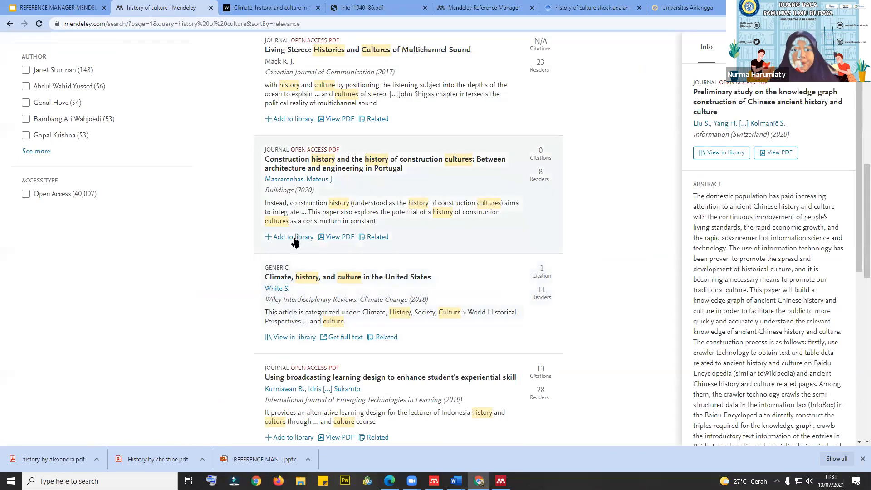
pyautogui.scroll(7, 358, 297)
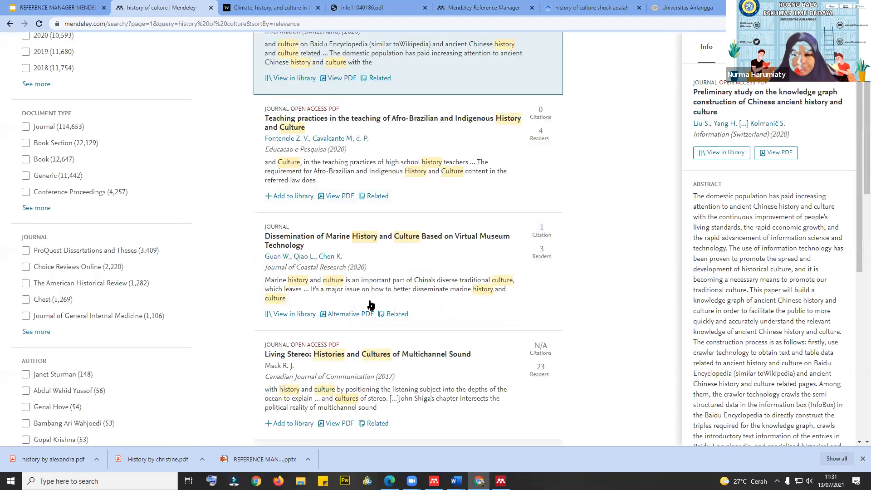
pyautogui.scroll(3, 298, 352)
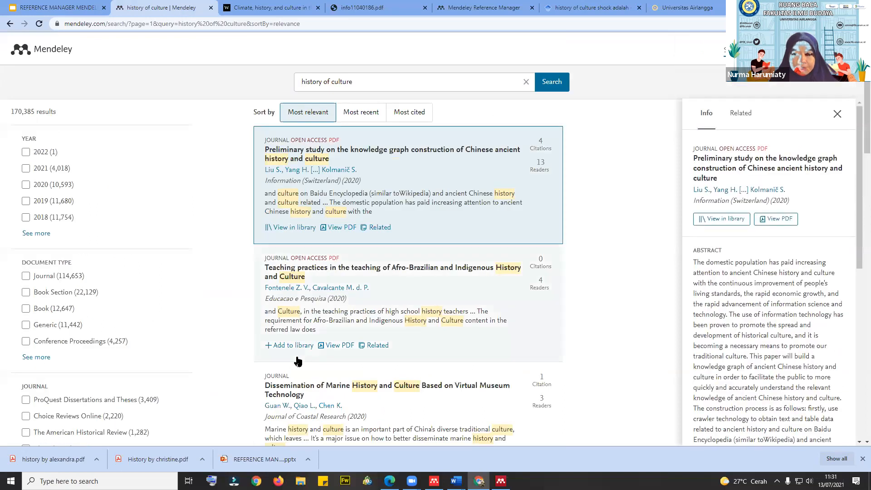
pyautogui.scroll(-5, 245, 29)
# - Browse the "history of culture" results again and close the Wiley article page, returning to the search results
pyautogui.click(245, 6)
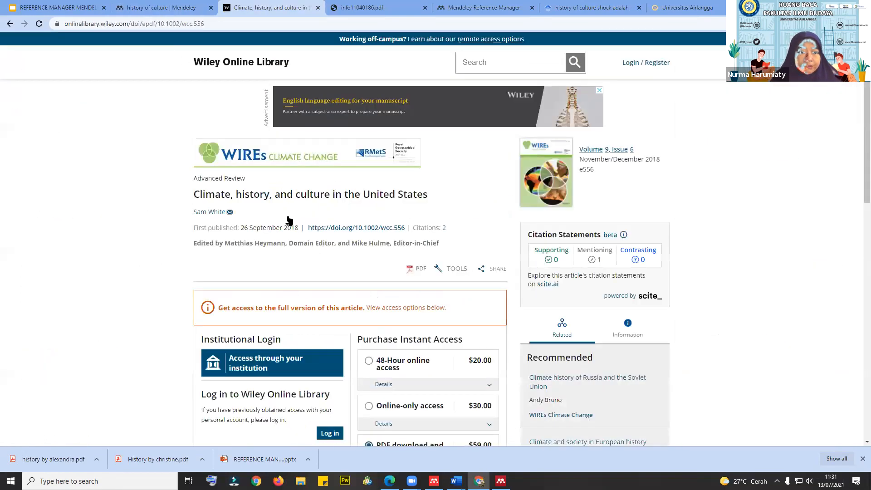
pyautogui.hotkey('ctrl', 'shift', 'Tab')
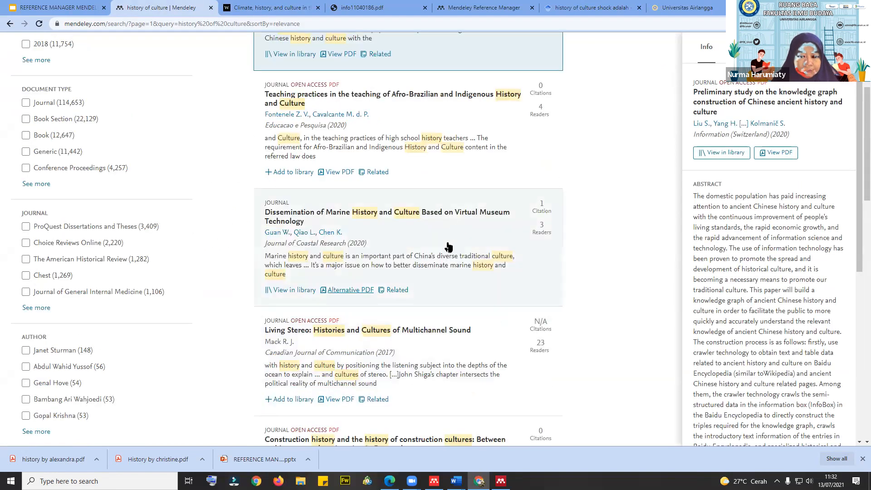
pyautogui.scroll(5, 447, 245)
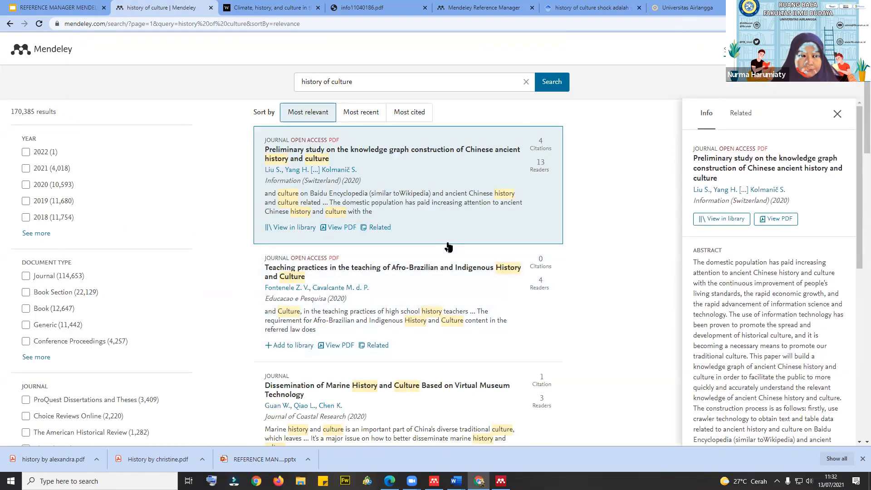
pyautogui.scroll(-6, 295, 347)
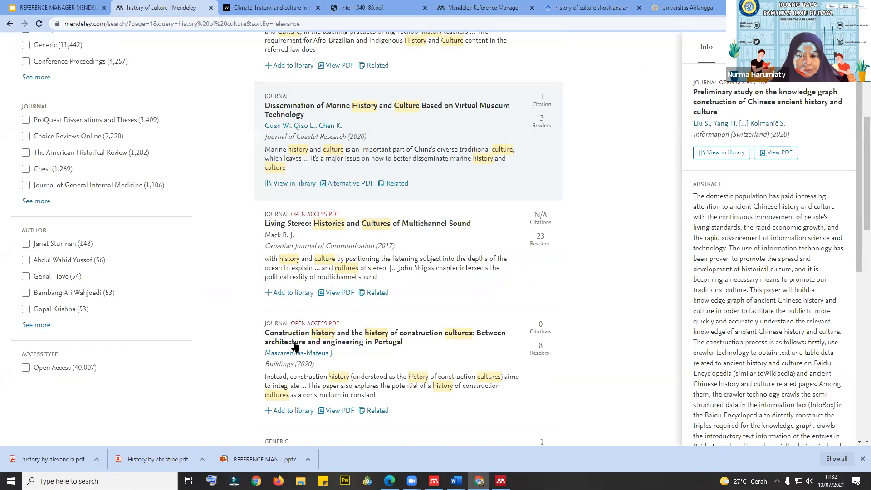
pyautogui.scroll(-4, 294, 347)
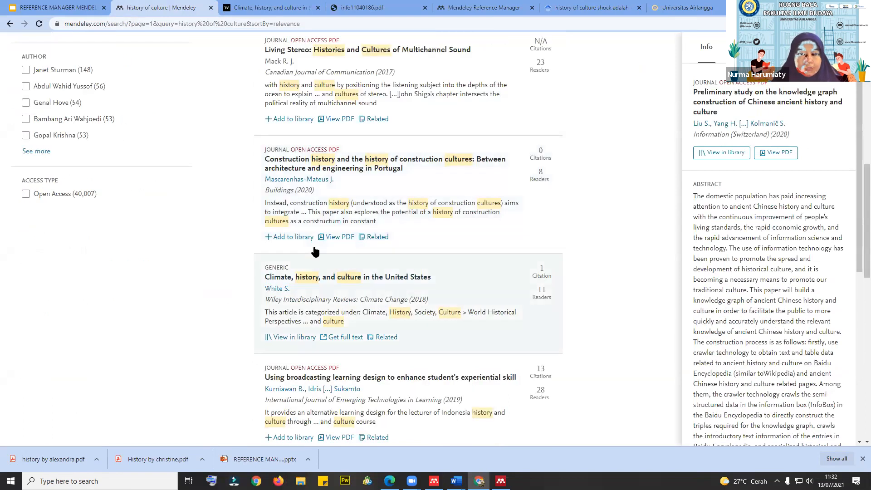
pyautogui.scroll(5, 272, 36)
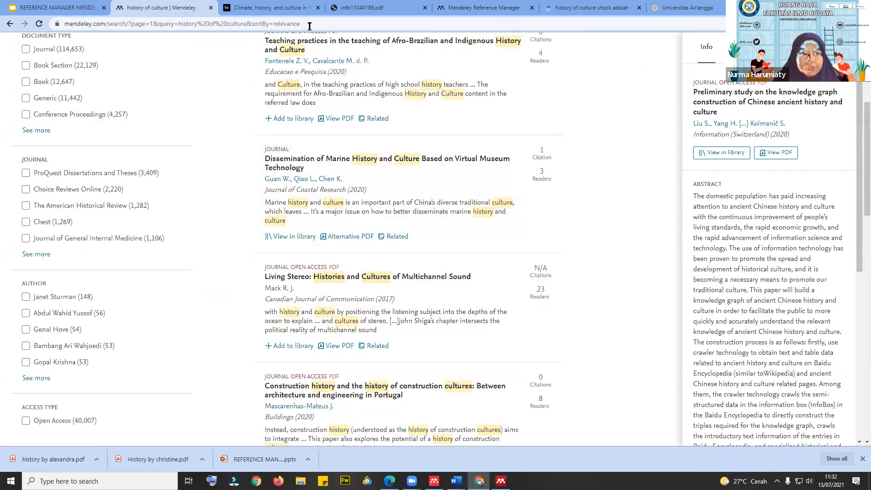
pyautogui.click(272, 8)
pyautogui.hotkey('ctrl', 'w')
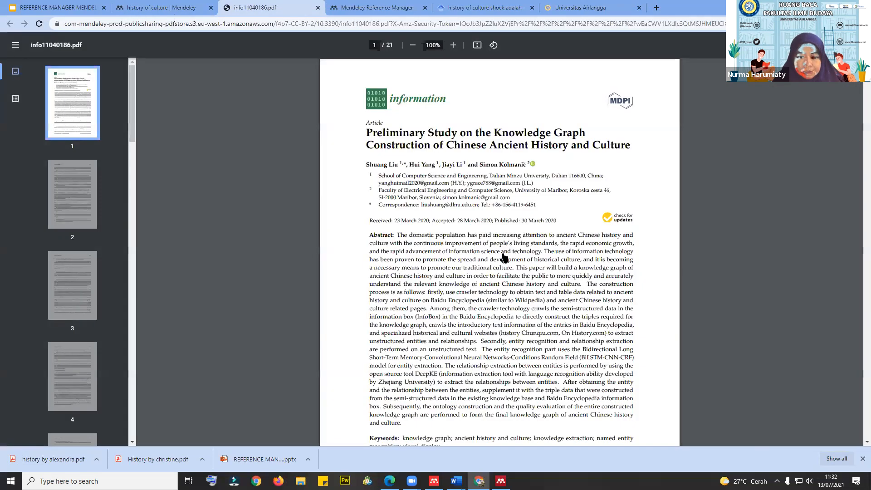
pyautogui.hotkey('ctrl', 'shift', 'Tab')
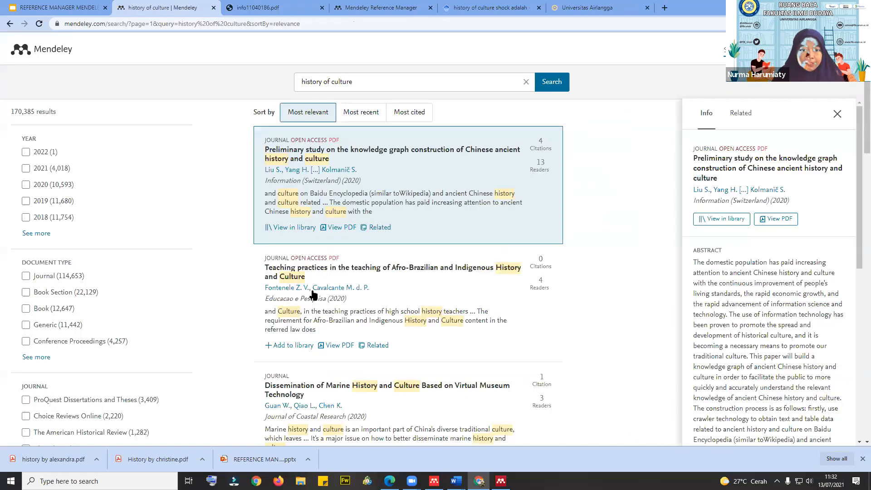
# - Open the details of "Teaching practices in the teaching of Afro-Brazilian and Indigenous History and Culture", download its PDF, and add it to the library
pyautogui.scroll(-10, 331, 271)
pyautogui.scroll(10, 330, 271)
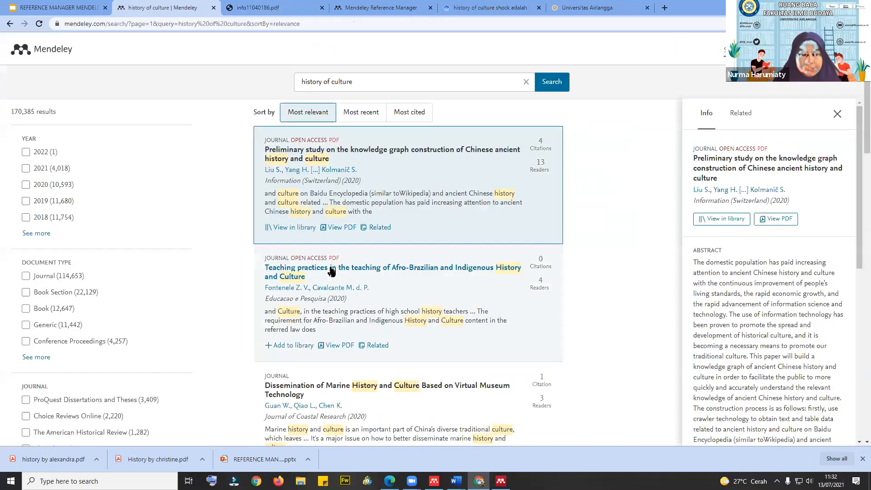
pyautogui.click(330, 271)
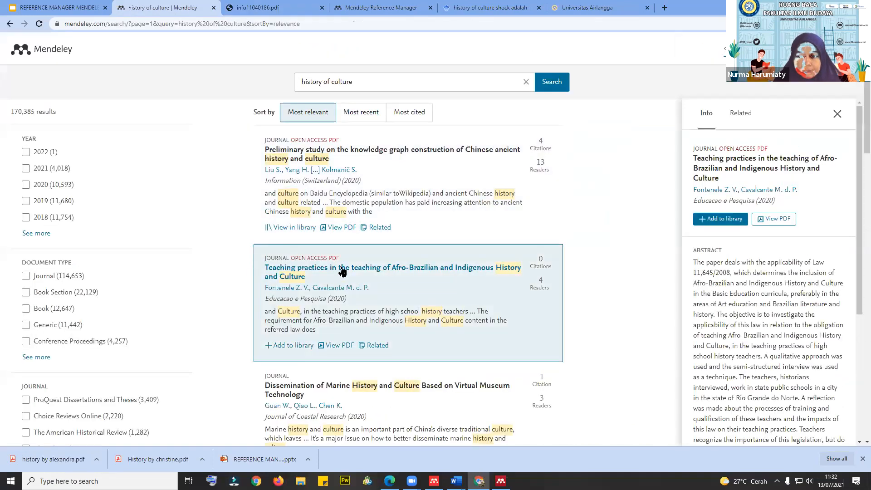
pyautogui.click(787, 220)
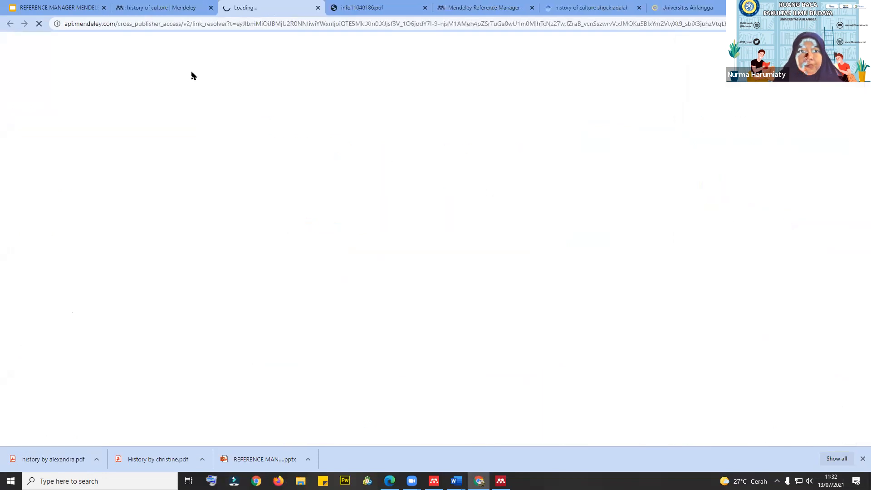
pyautogui.click(141, 6)
pyautogui.click(709, 220)
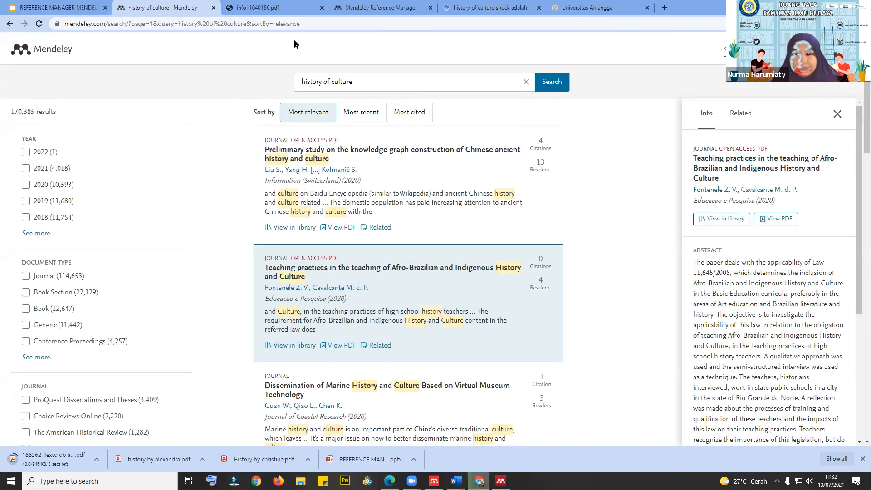
# - Check the newly added references in the Mendeley web library and download the Afro-Brazilian teaching article's PDF again from the search results
pyautogui.click(272, 8)
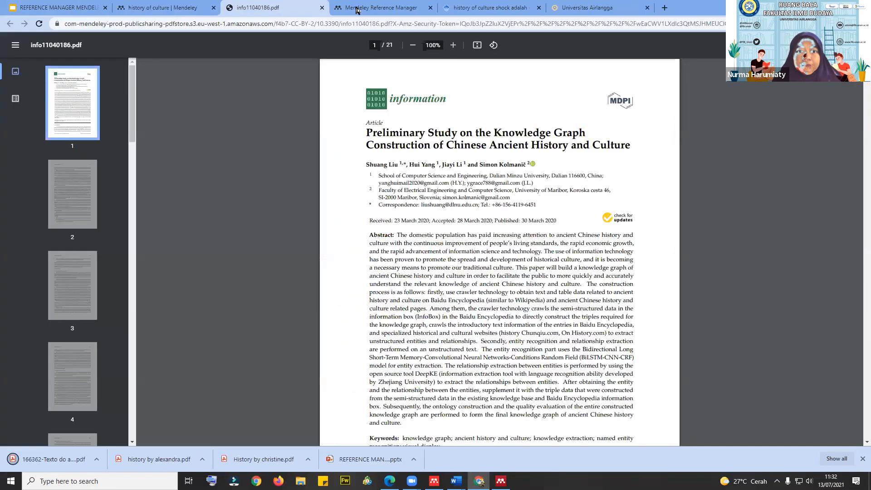
pyautogui.click(358, 8)
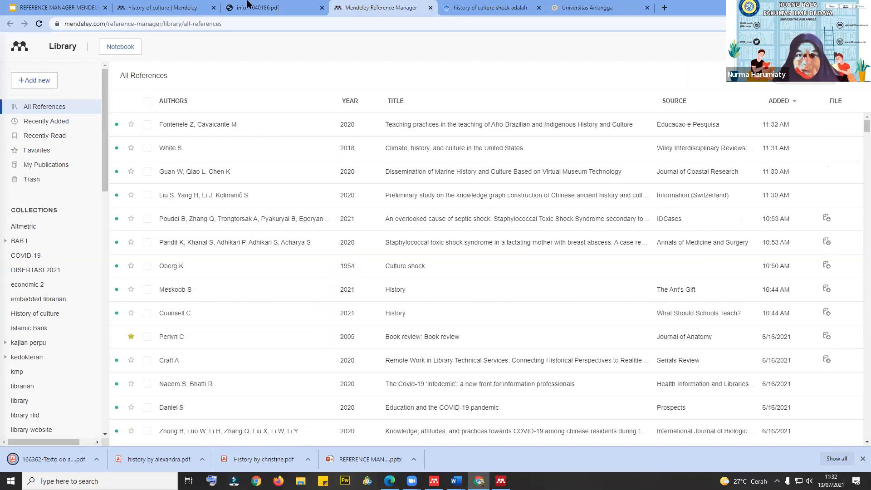
pyautogui.click(233, 8)
pyautogui.click(179, 8)
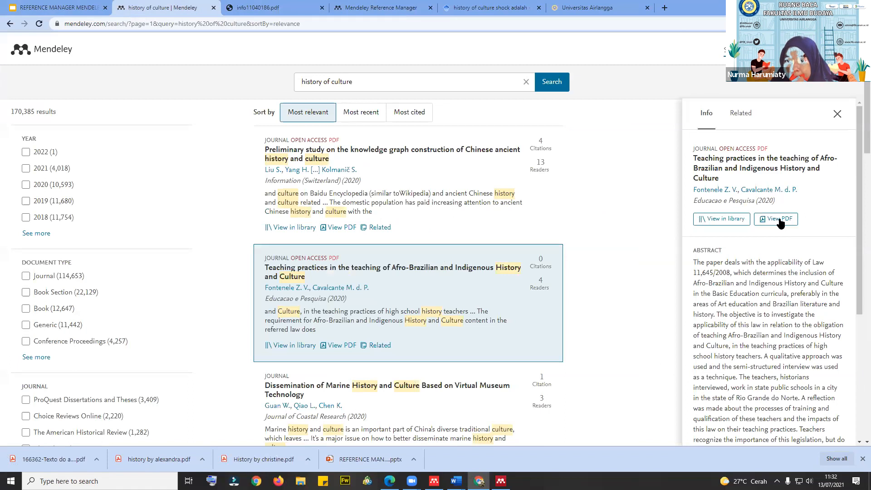
pyautogui.click(780, 219)
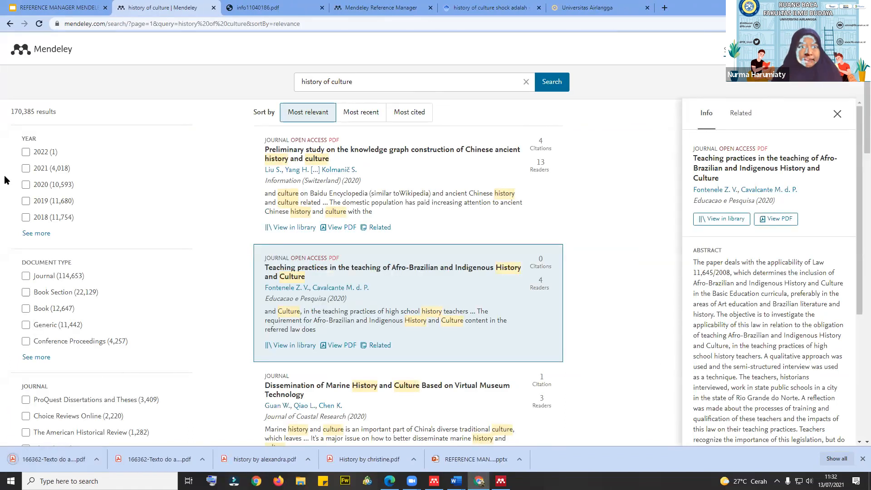
# - Switch to Mendeley Desktop, sync the library, and show the recently added documents
pyautogui.click(501, 481)
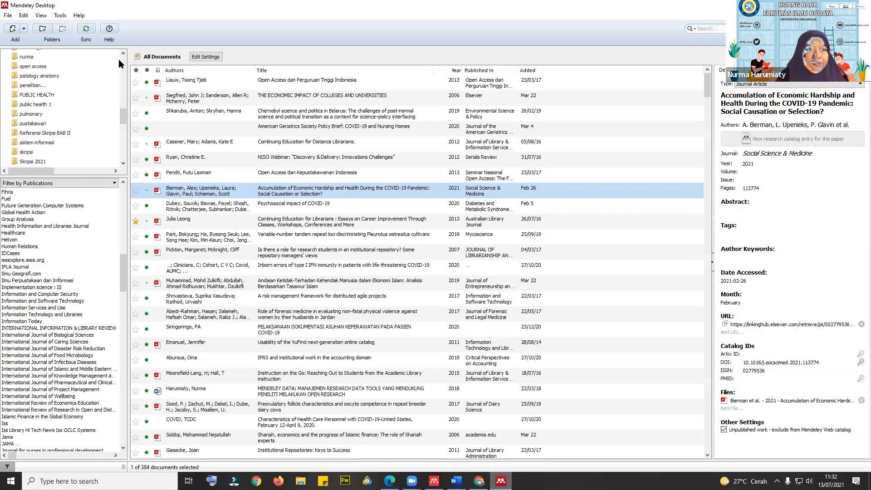
pyautogui.scroll(10, 63, 109)
pyautogui.click(36, 72)
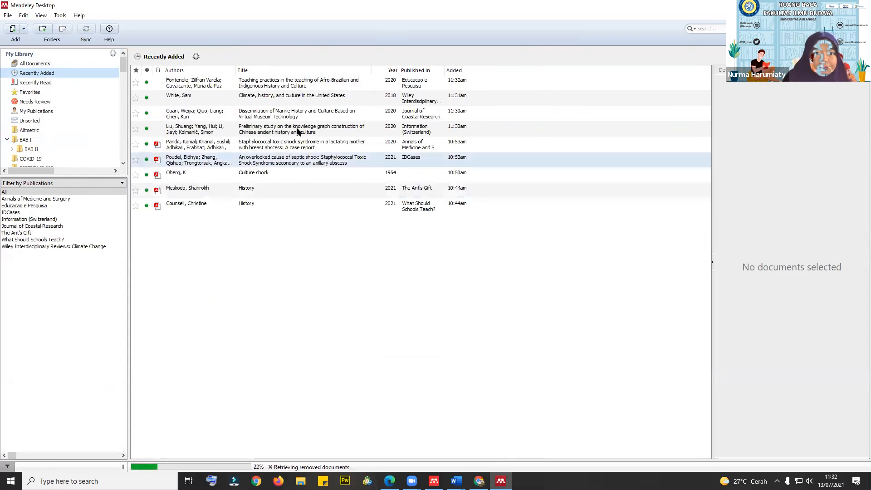
pyautogui.click(289, 86)
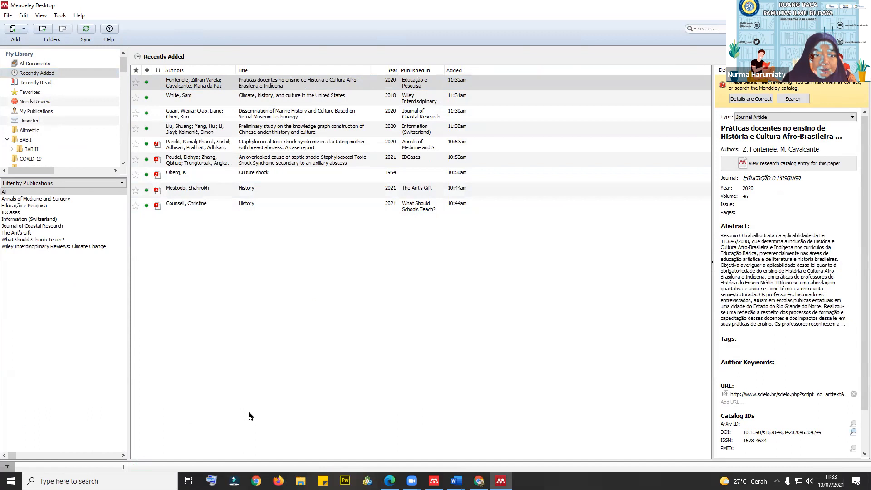
pyautogui.click(180, 86)
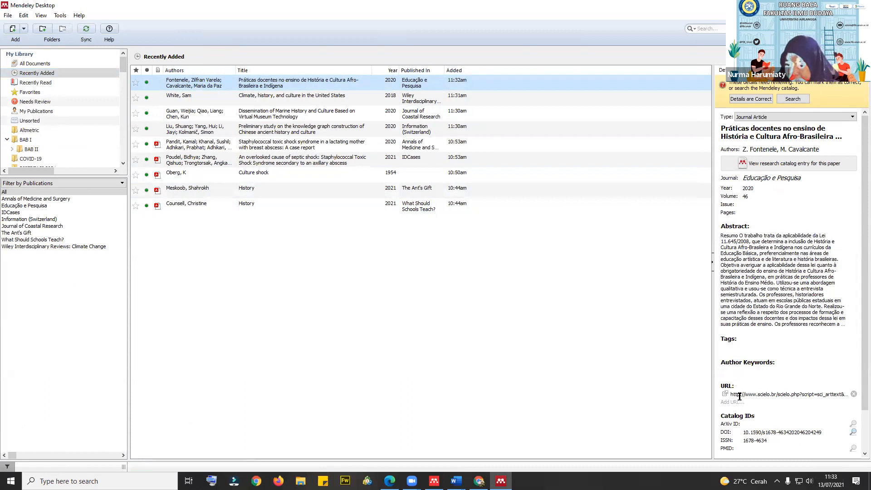
pyautogui.scroll(-1, 756, 366)
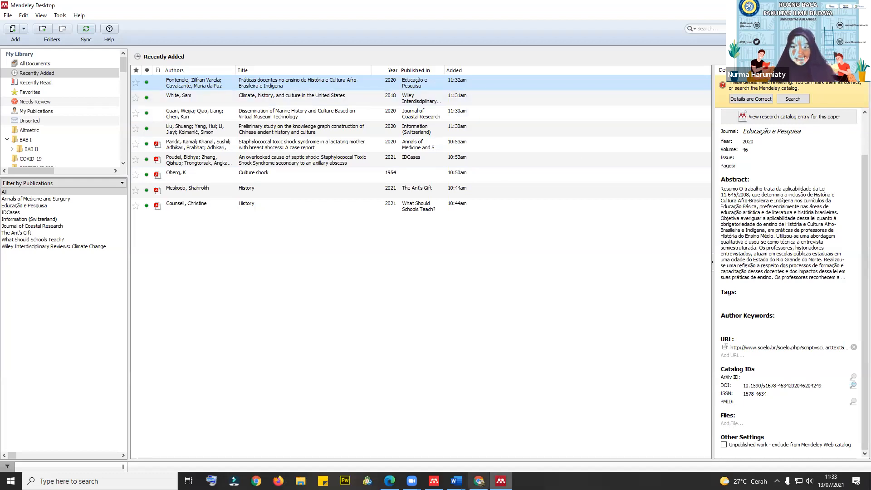
pyautogui.click(729, 422)
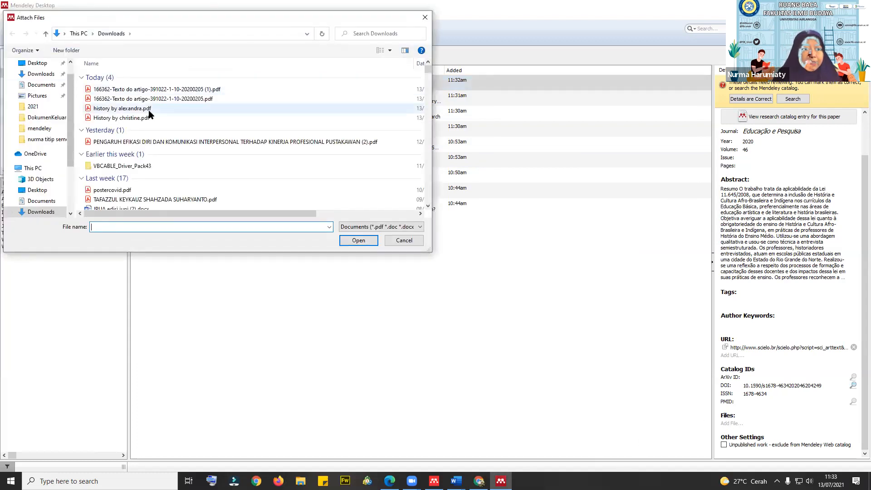
pyautogui.click(154, 90)
pyautogui.click(344, 241)
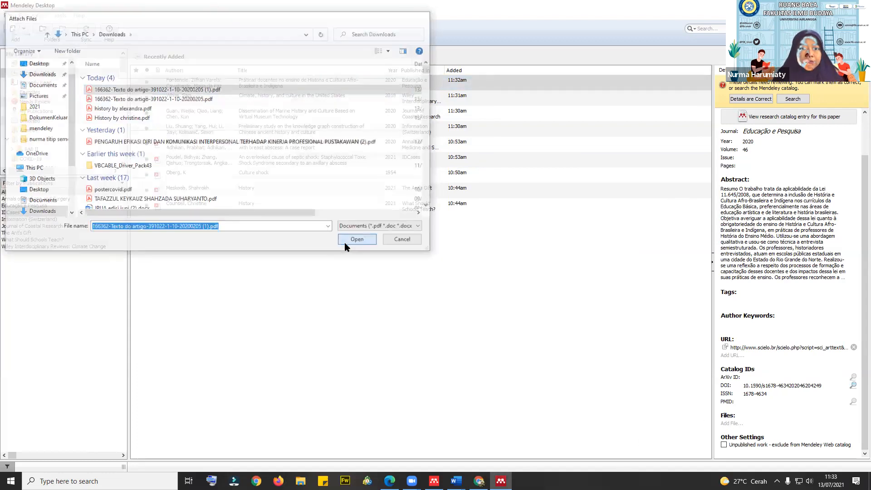
# - Open the PDF attached to the 2020 Afro-Brazilian history teaching article, look over its title and abstract, and return to the library
pyautogui.doubleClick(275, 83)
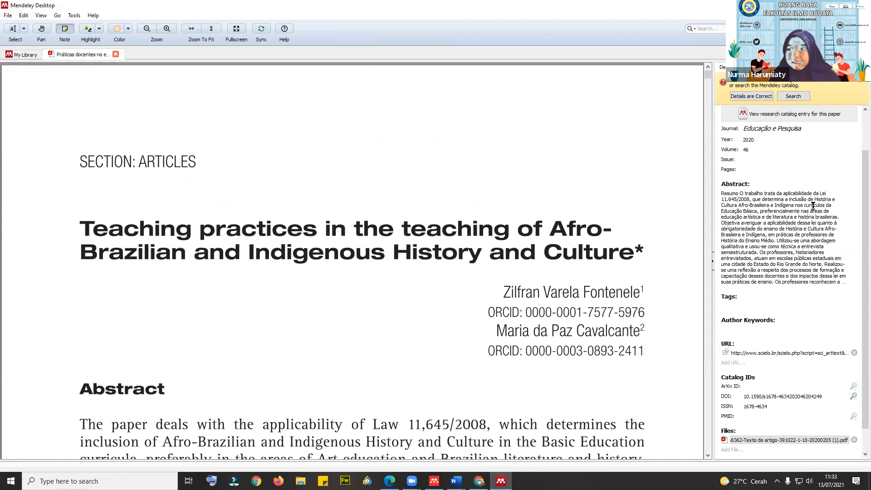
pyautogui.scroll(2, 814, 206)
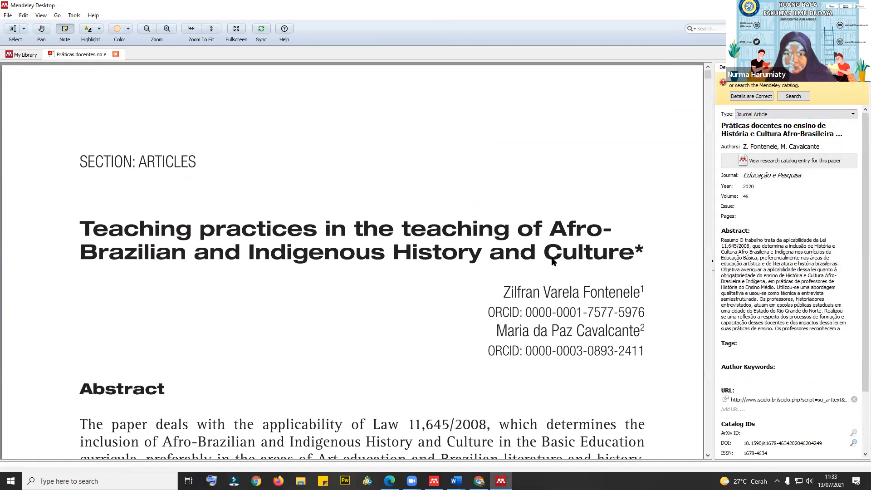
pyautogui.scroll(-3, 552, 262)
pyautogui.scroll(-6, 553, 262)
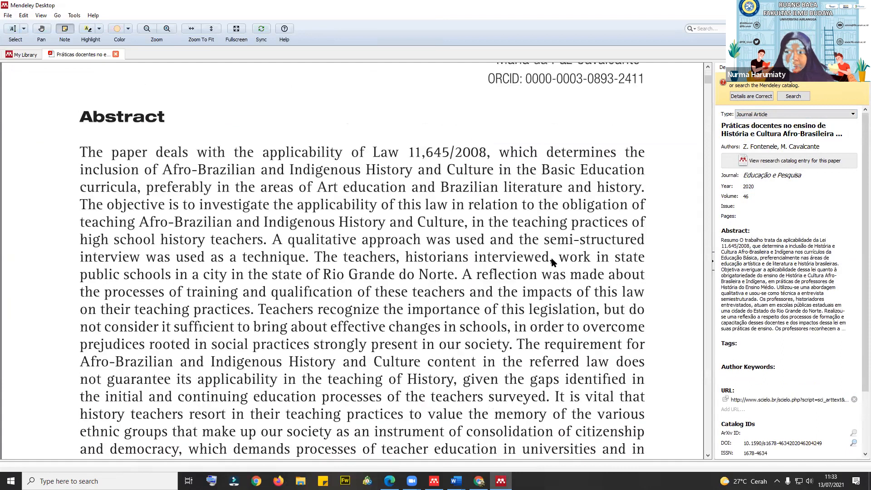
pyautogui.scroll(10, 590, 304)
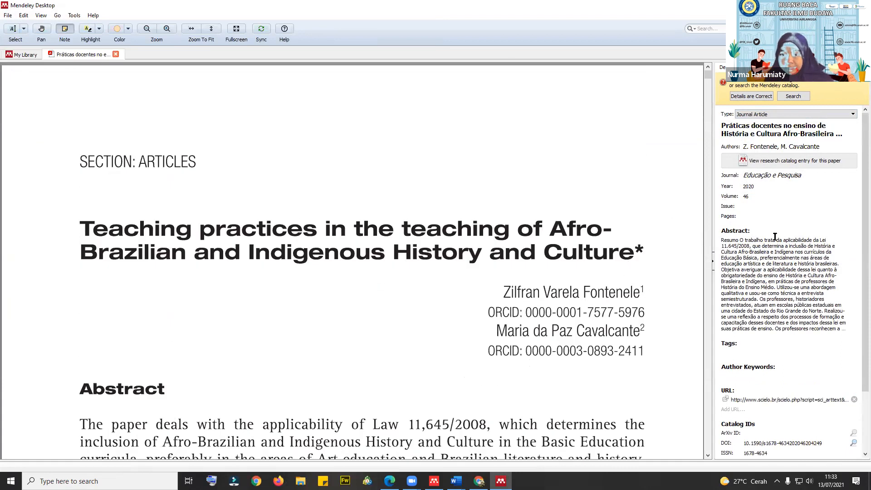
pyautogui.click(20, 54)
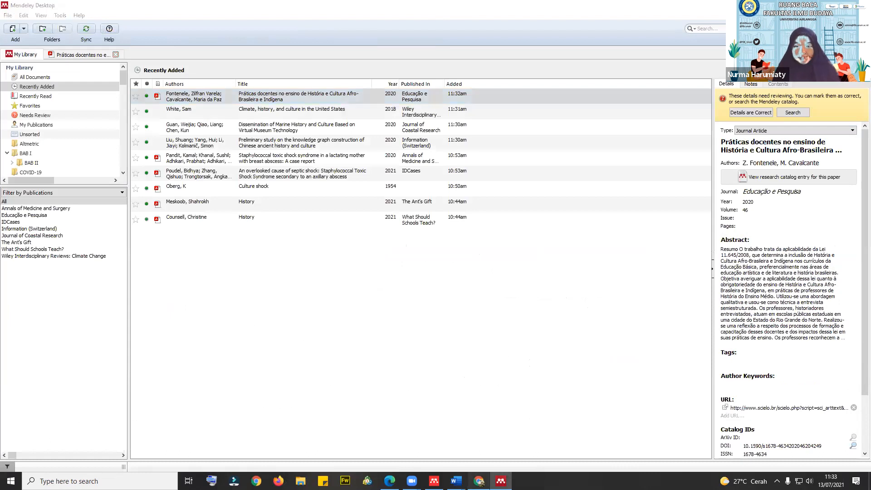
# - Switch to the Mendeley web search in the browser and limit the "history of culture" results to the year 2022
pyautogui.hotkey('alt', 'Tab')
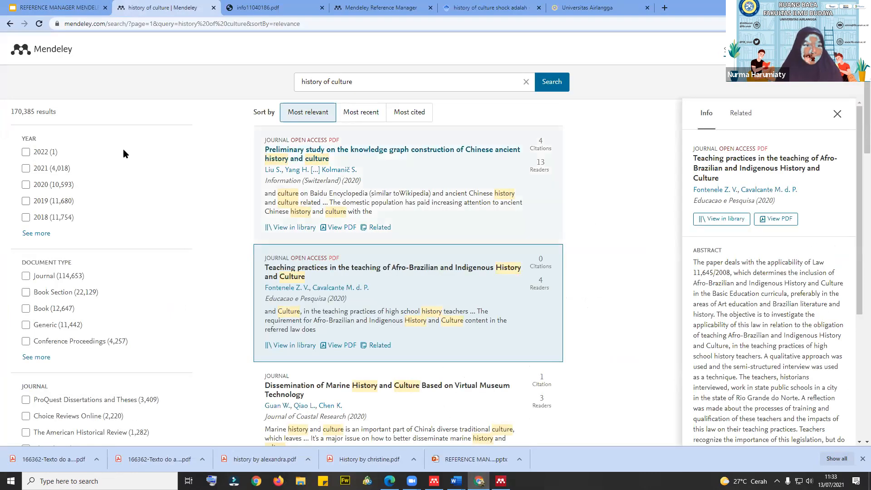
pyautogui.scroll(-5, 124, 150)
pyautogui.scroll(5, 50, 306)
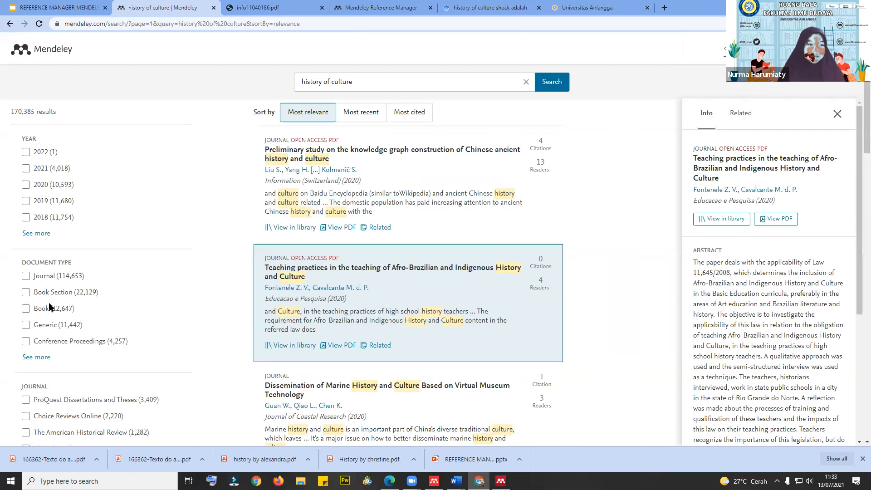
pyautogui.click(25, 153)
pyautogui.scroll(-3, 24, 263)
pyautogui.scroll(-3, 24, 263)
pyautogui.scroll(5, 23, 243)
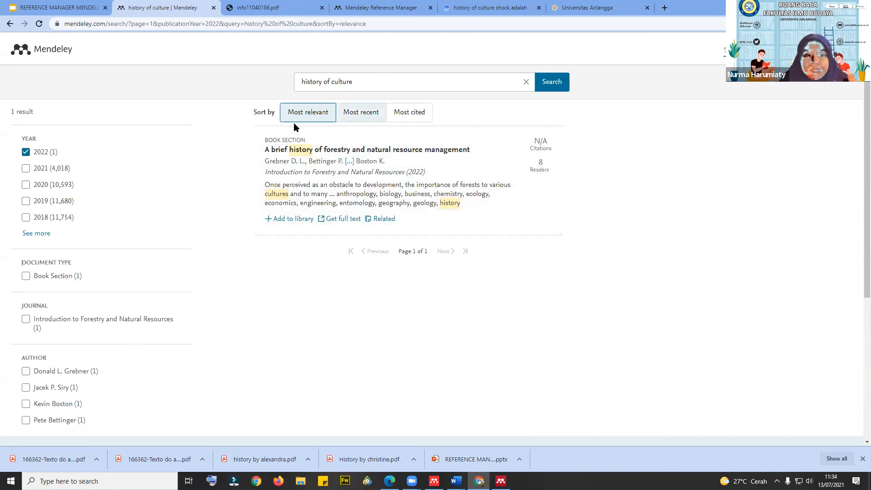
# - Clear the 2022 year filter and browse the full list of "history of culture" results
pyautogui.click(25, 152)
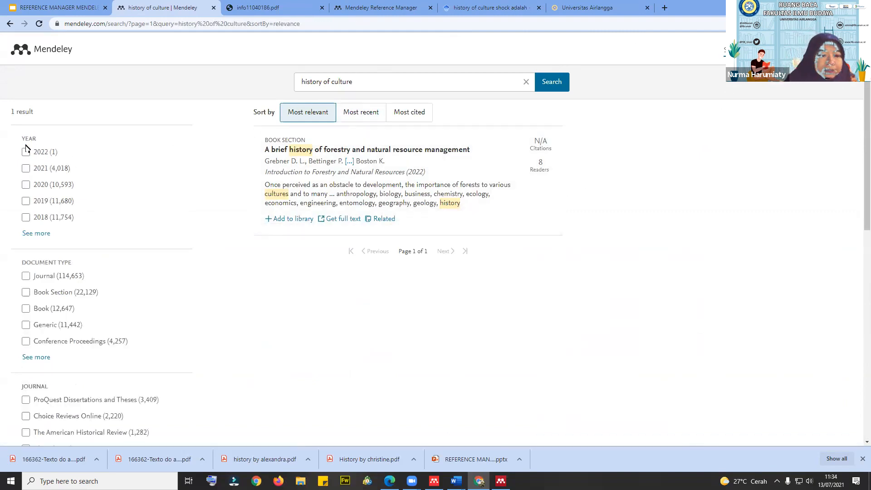
pyautogui.scroll(-5, 51, 240)
pyautogui.scroll(-12, 53, 243)
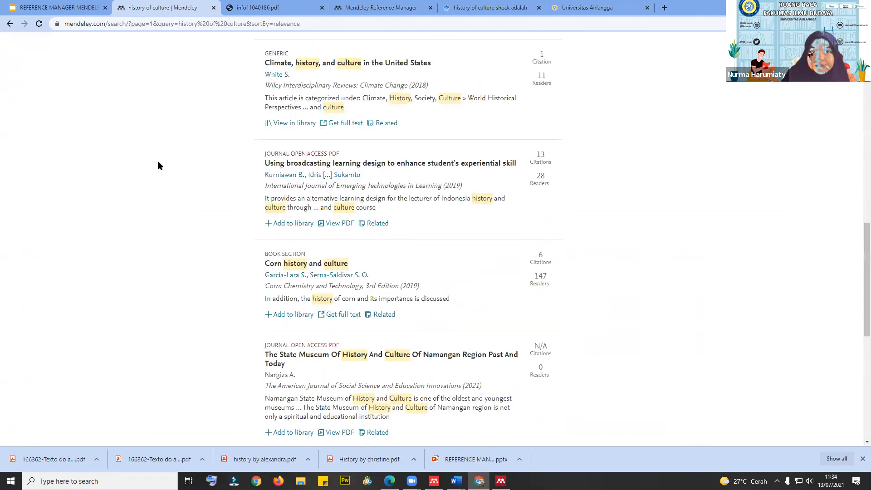
pyautogui.scroll(17, 261, 76)
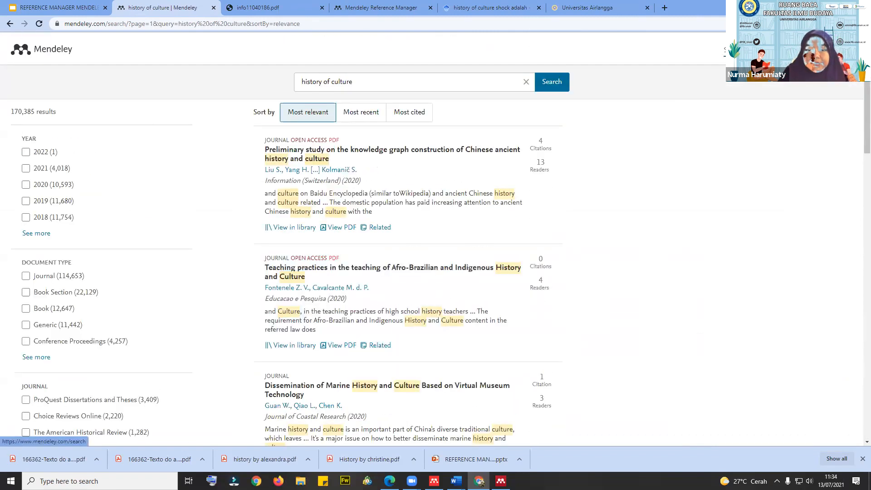
# - Go to the Mendeley search start page and close the open info11040186.pdf article
pyautogui.click(733, 50)
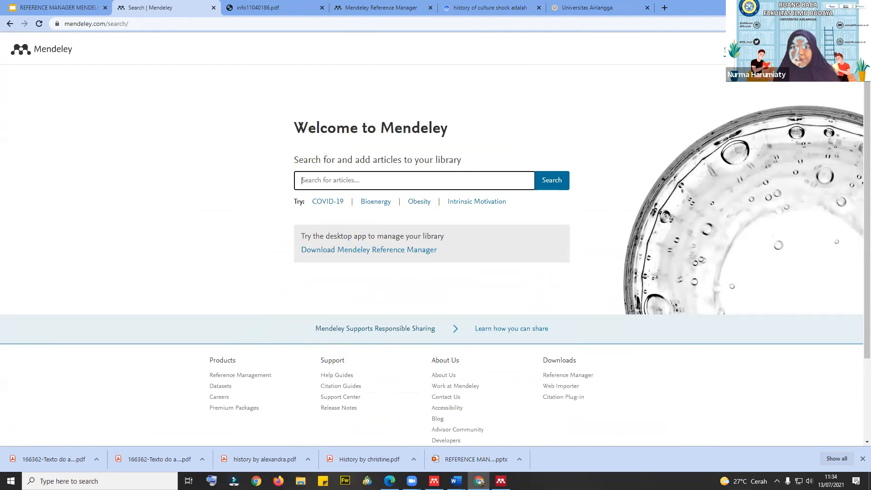
pyautogui.click(831, 23)
pyautogui.click(520, 74)
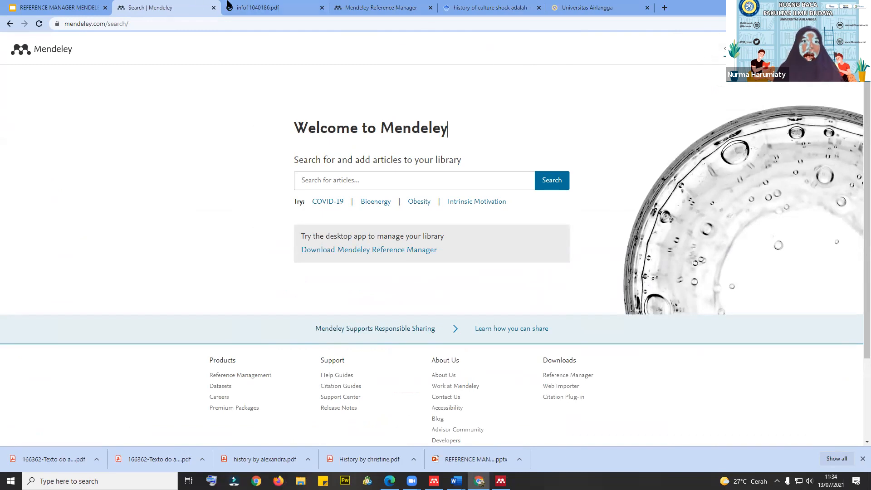
pyautogui.click(255, 4)
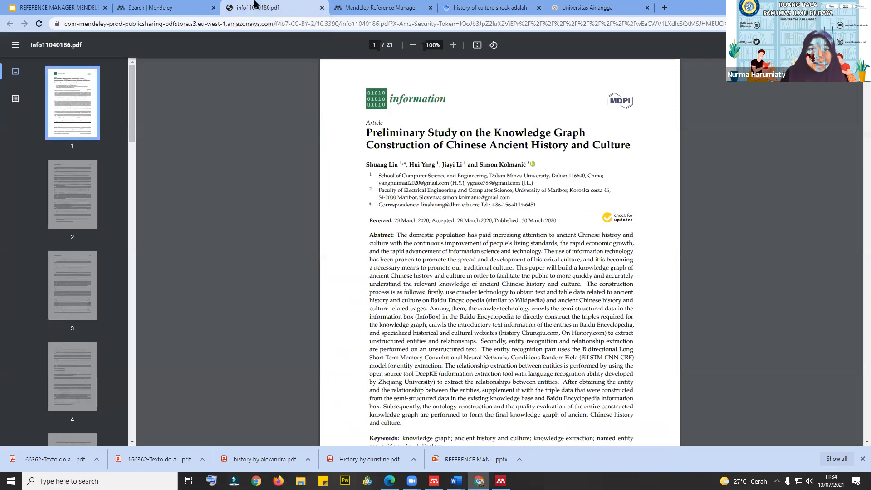
pyautogui.click(322, 8)
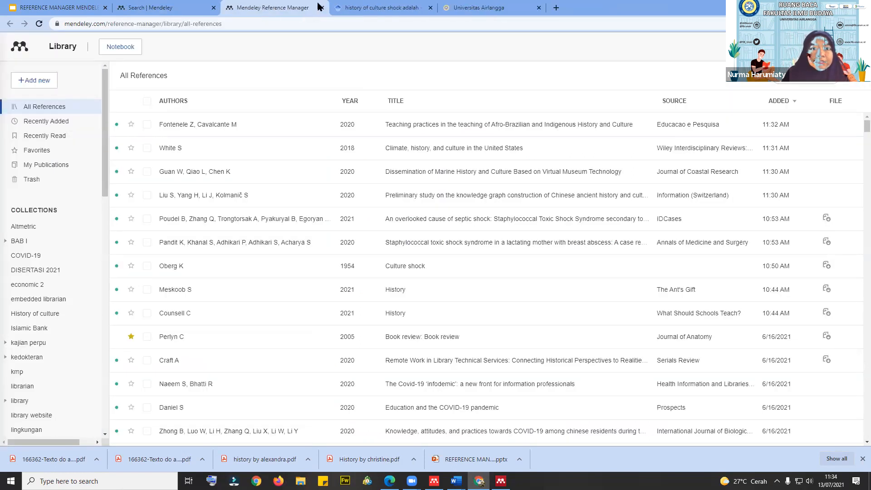
pyautogui.click(158, 4)
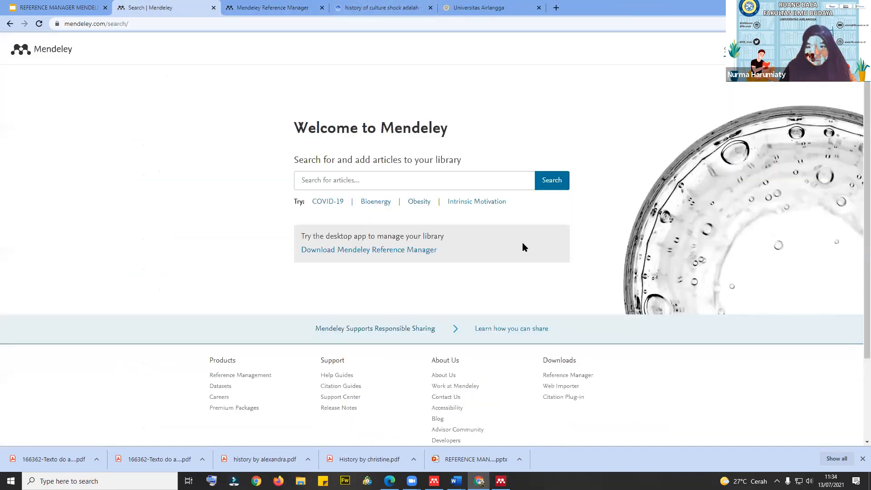
# - Open the Mendeley Data site from the Datasets link at the foot of the search page and look over its home page
pyautogui.scroll(-3, 685, 348)
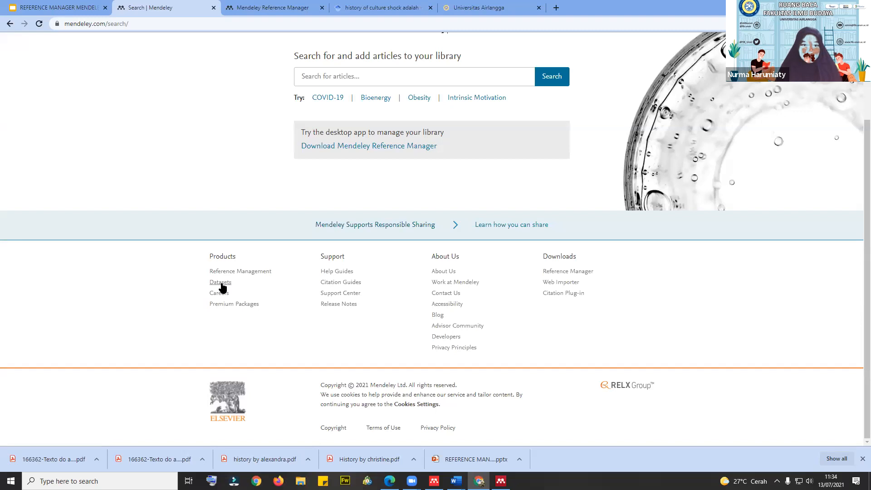
pyautogui.click(225, 283)
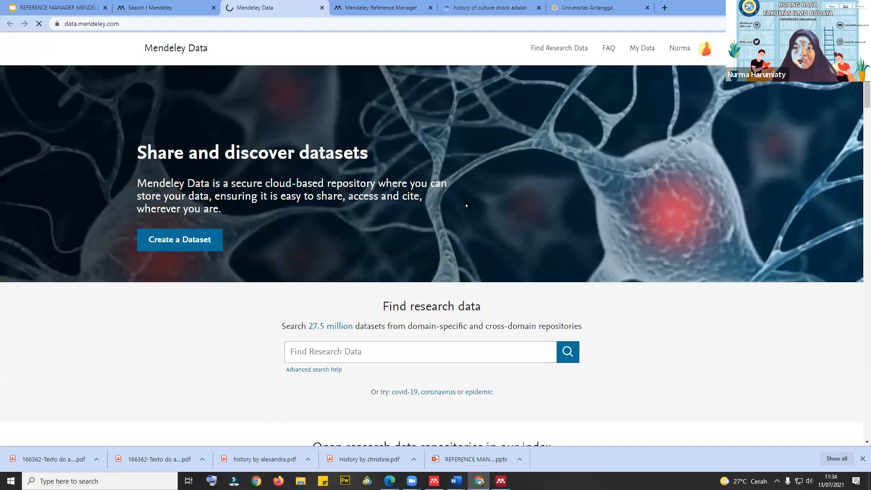
pyautogui.scroll(-5, 466, 203)
pyautogui.scroll(5, 466, 200)
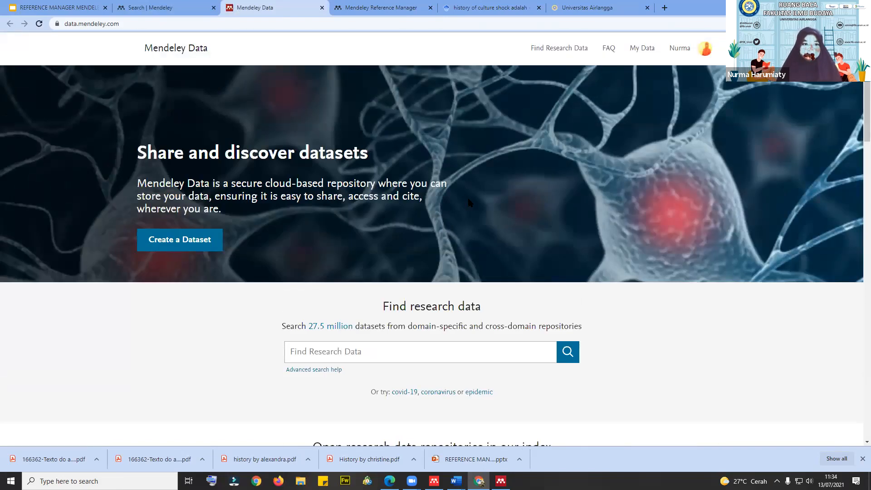
pyautogui.click(130, 5)
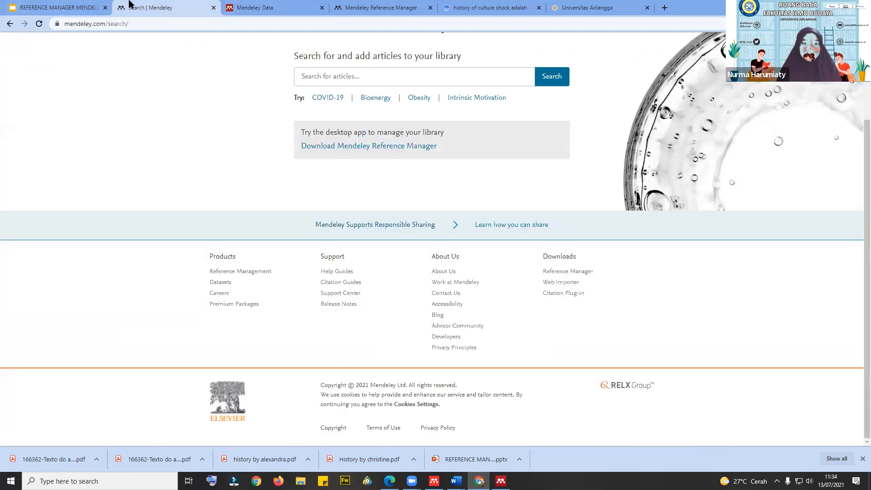
pyautogui.scroll(3, 177, 202)
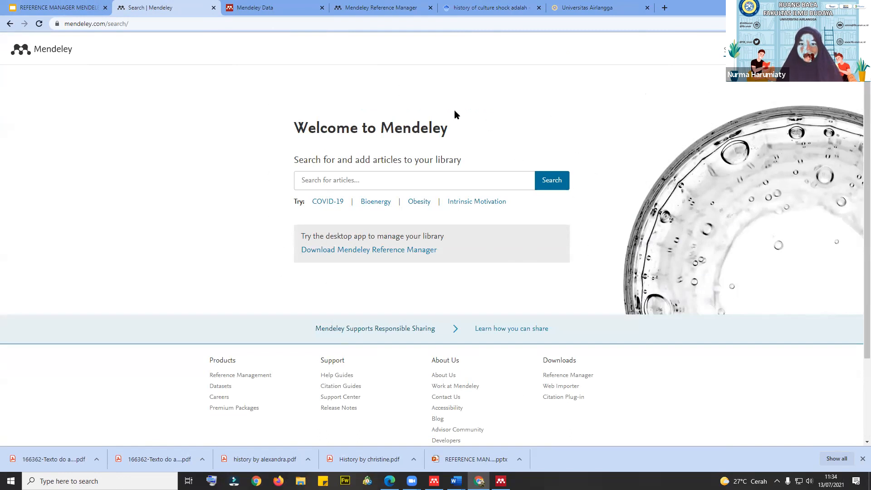
pyautogui.click(275, 9)
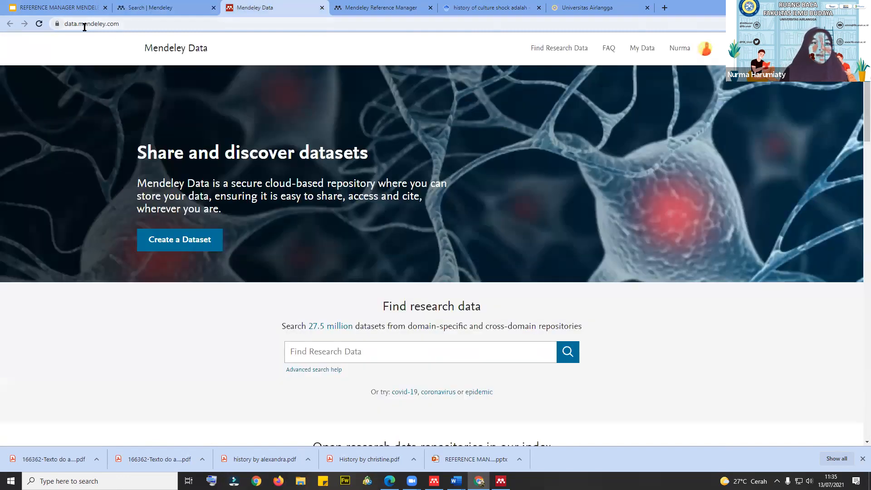
# - Search Mendeley Data for "history of culture", limit the results to Tabular Data, and dismiss the advanced search tip
pyautogui.click(382, 353)
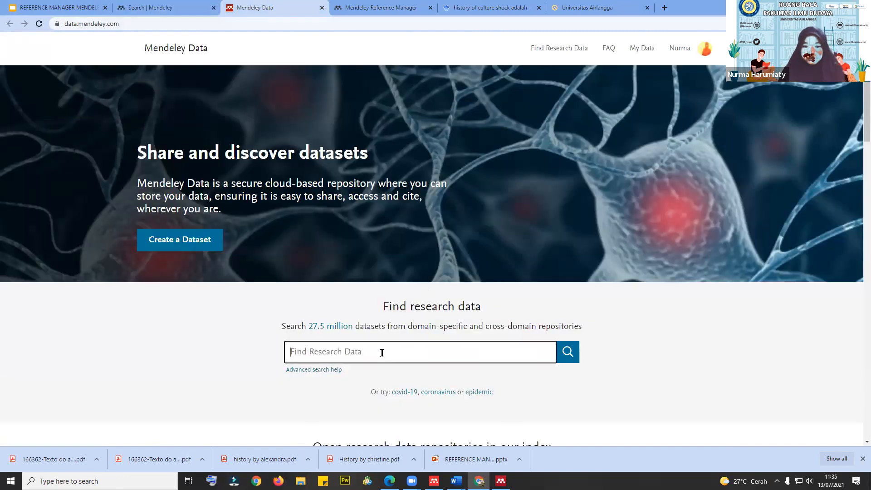
pyautogui.write('history of culture')
pyautogui.press('Return')
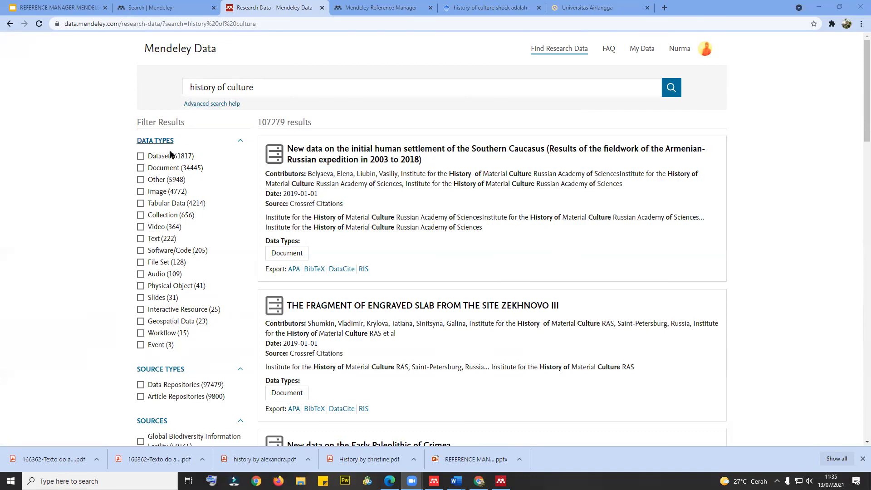
pyautogui.click(141, 203)
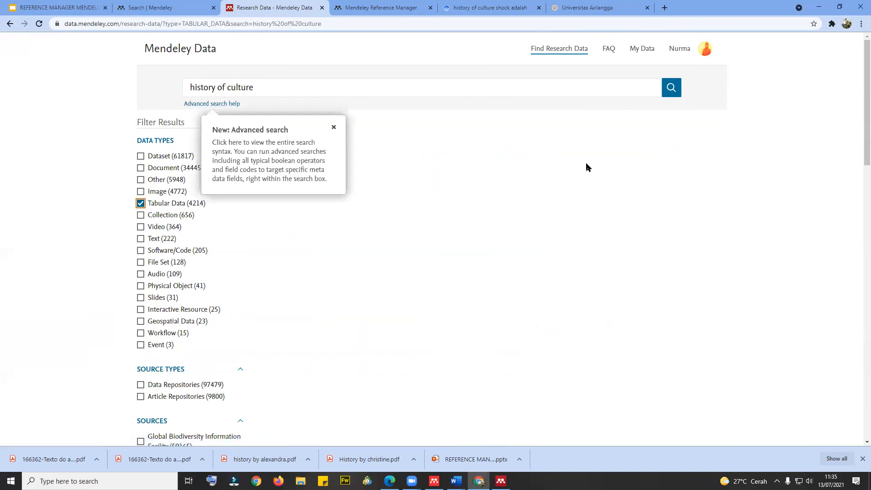
pyautogui.click(334, 128)
# - Browse the tabular data results, checking each entry's source, data types and export formats
pyautogui.scroll(-5, 337, 180)
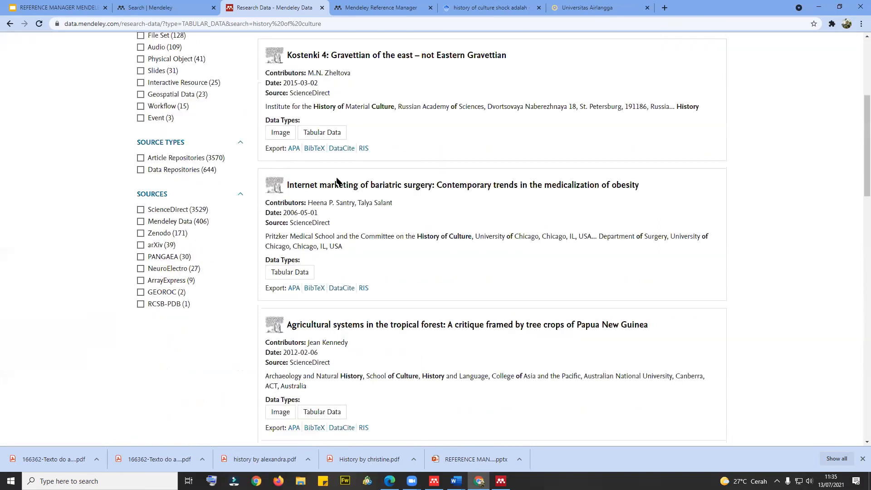
pyautogui.scroll(-10, 337, 180)
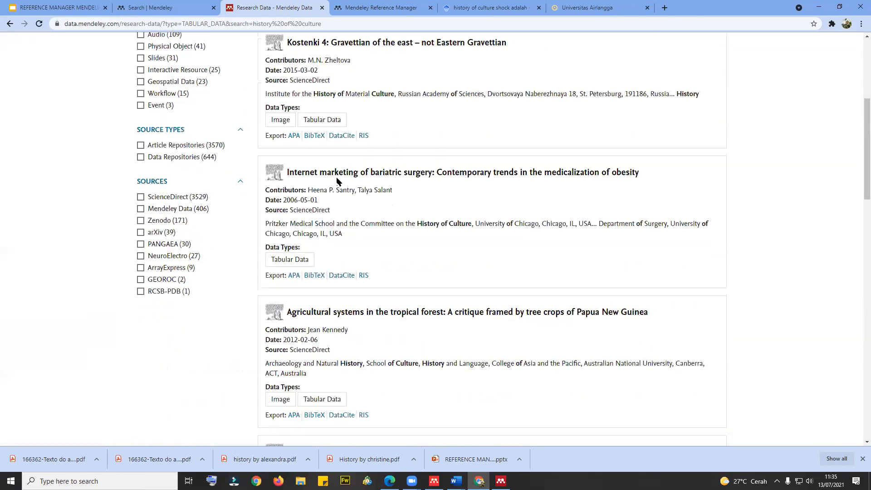
pyautogui.scroll(6, 338, 182)
pyautogui.scroll(9, 338, 182)
pyautogui.scroll(-14, 338, 181)
pyautogui.scroll(4, 359, 203)
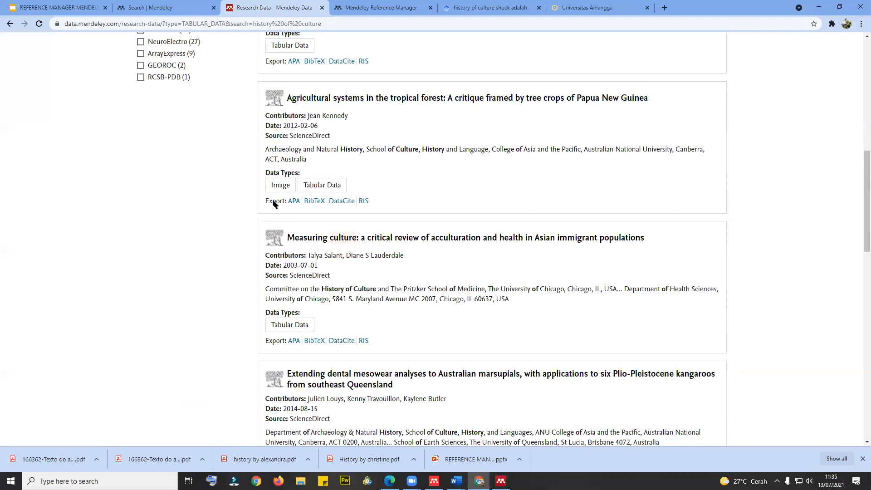
pyautogui.scroll(10, 290, 202)
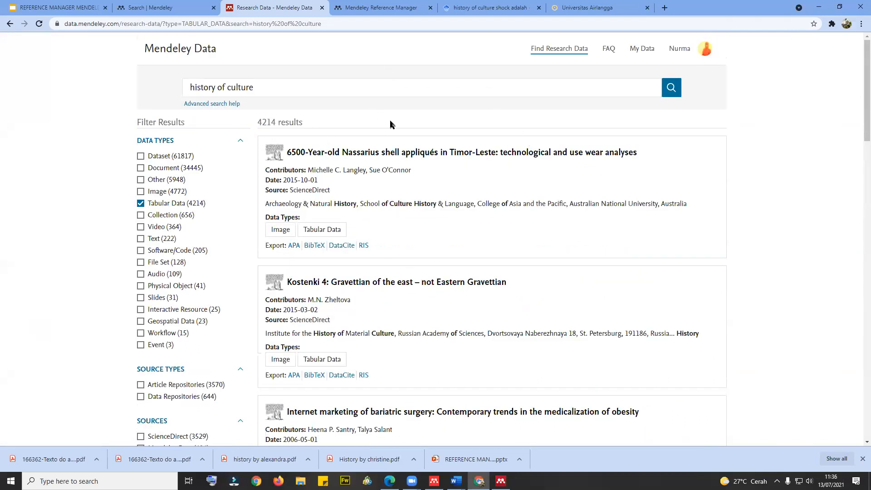
# - Expand "Internet marketing of bariatric surgery: Contemporary trends in the medicalization of obesity" and preview its Tables 1 through 4
pyautogui.scroll(-5, 398, 261)
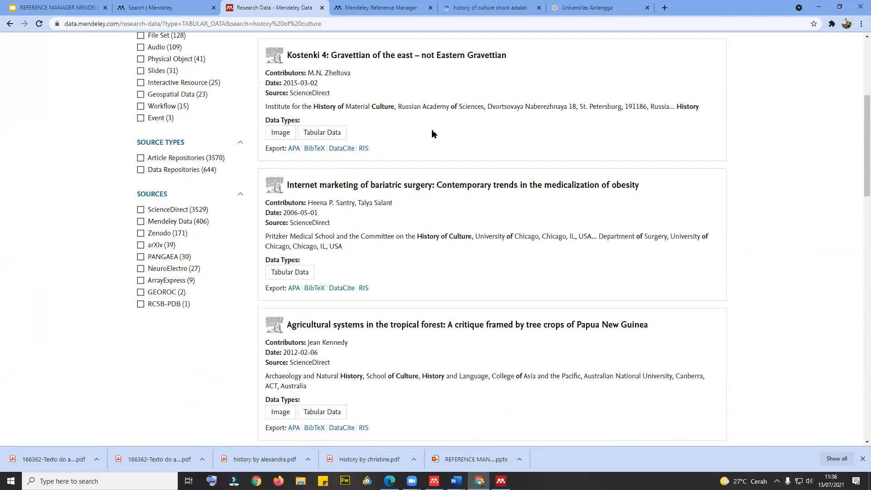
pyautogui.click(421, 186)
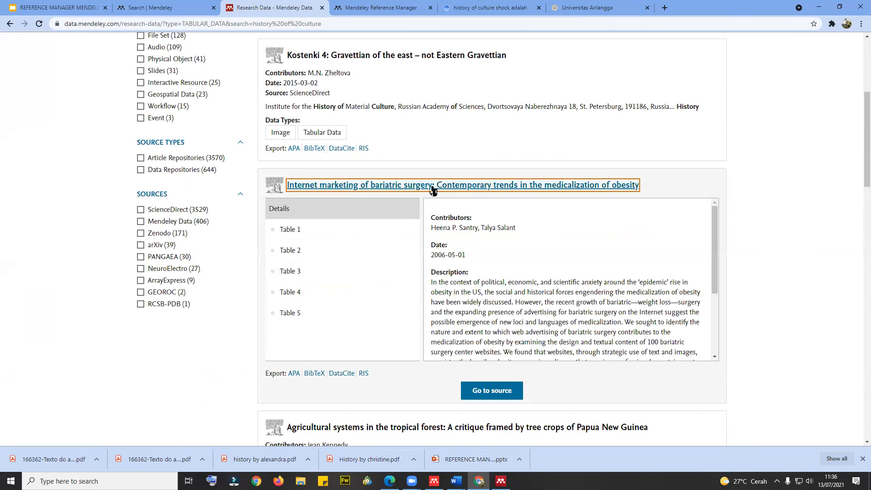
pyautogui.click(291, 232)
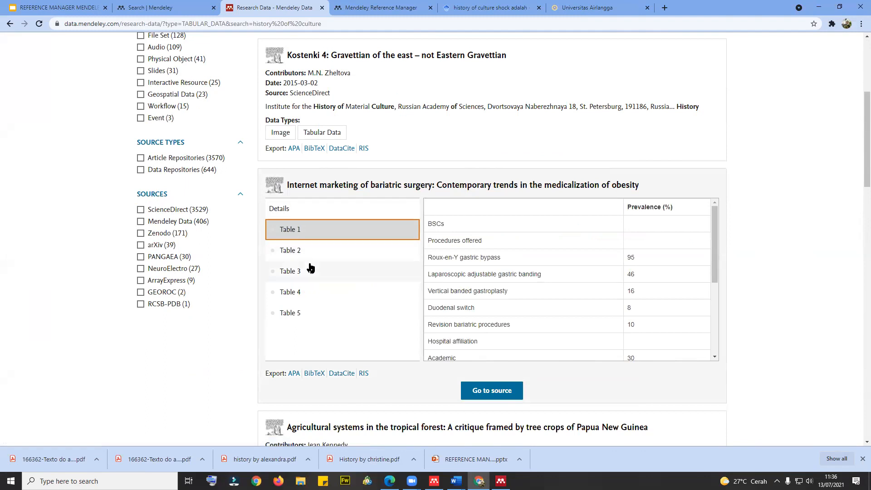
pyautogui.click(305, 252)
pyautogui.click(301, 272)
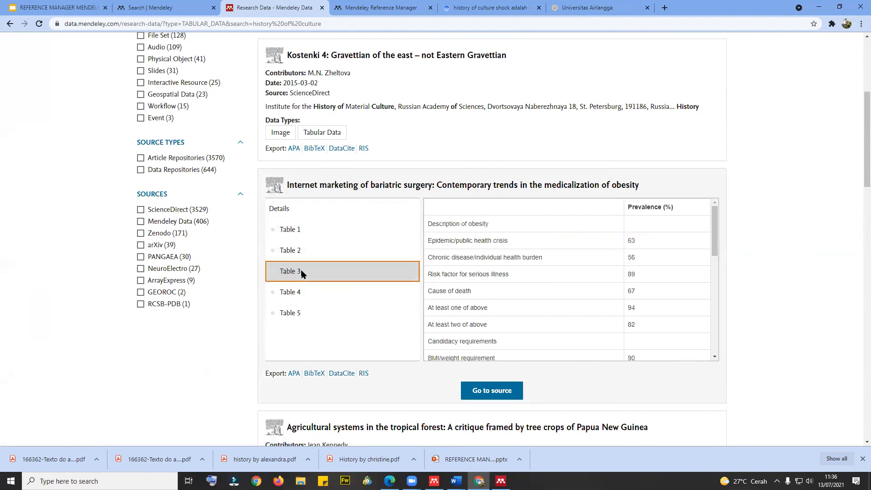
pyautogui.click(298, 292)
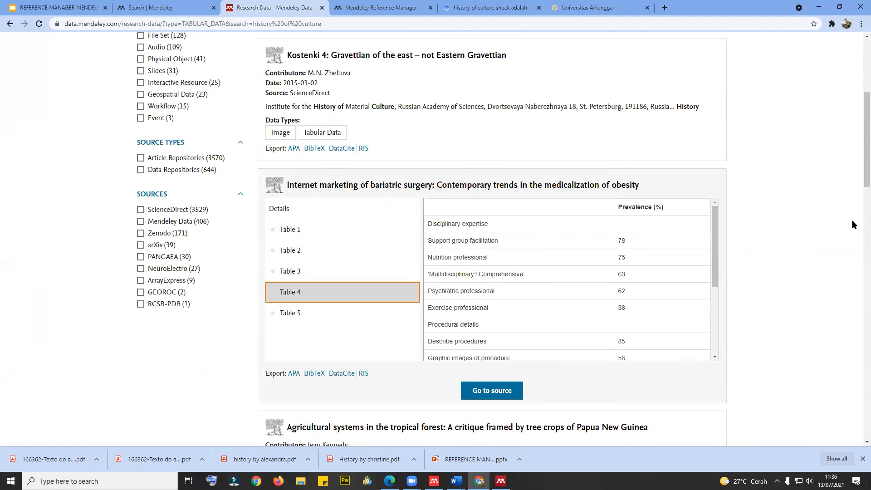
pyautogui.scroll(-5, 835, 241)
pyautogui.scroll(5, 835, 241)
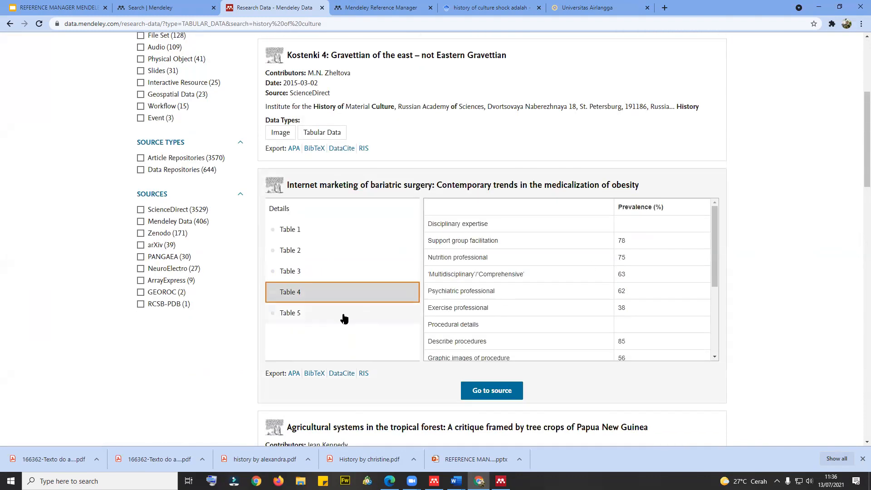
# - Preview Table 5 of the bariatric surgery dataset and check its ScienceDirect source article, returning to the dataset results
pyautogui.click(343, 314)
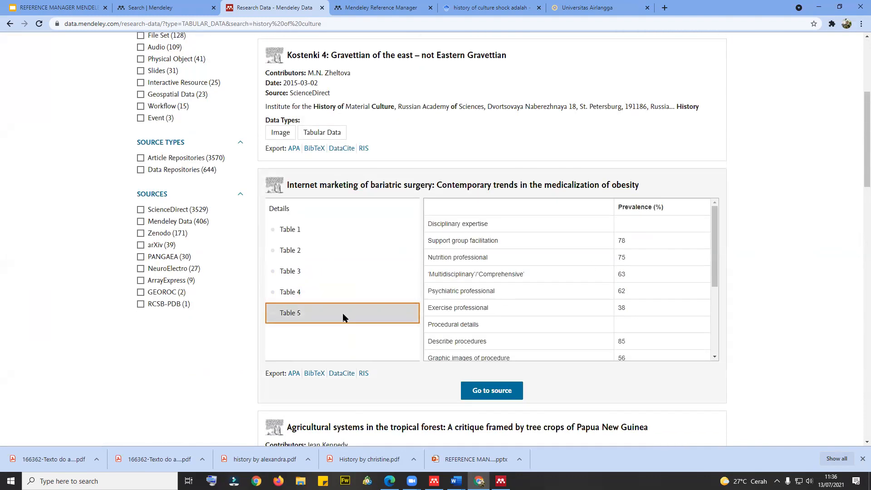
pyautogui.click(504, 396)
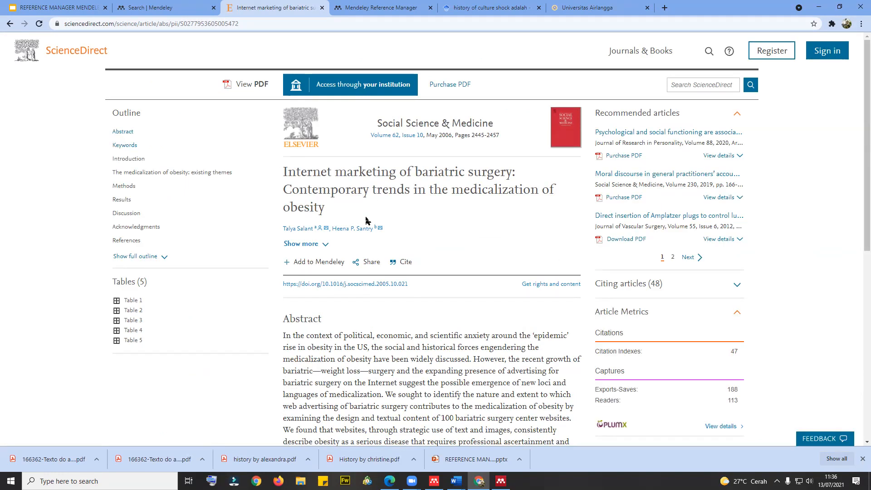
pyautogui.click(180, 10)
pyautogui.click(293, 4)
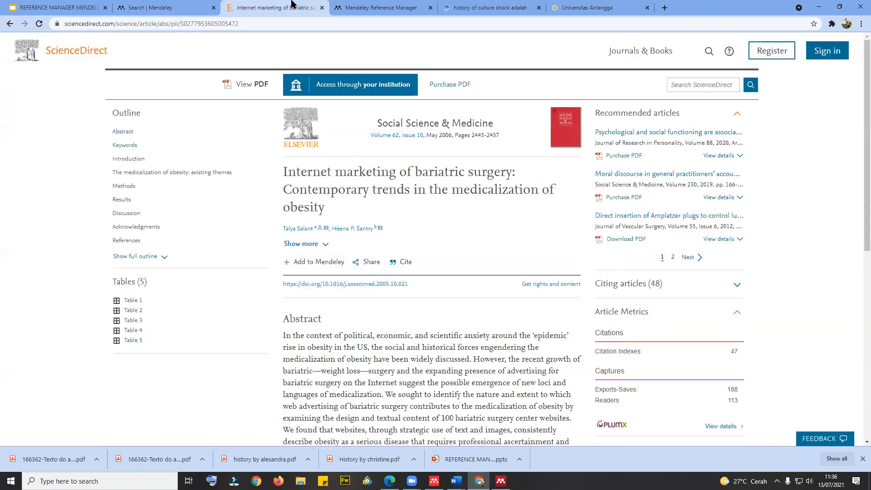
pyautogui.click(9, 25)
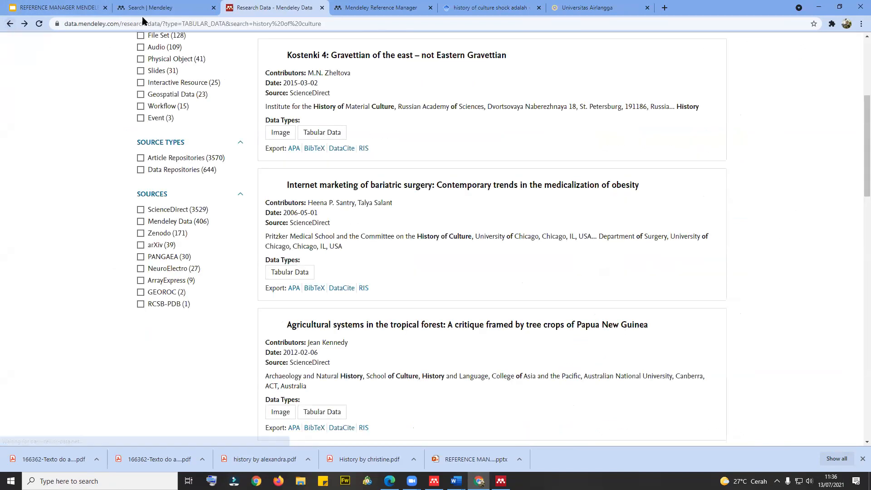
# - Expand the bariatric surgery entry again and look over the tabular data results around it
pyautogui.click(333, 190)
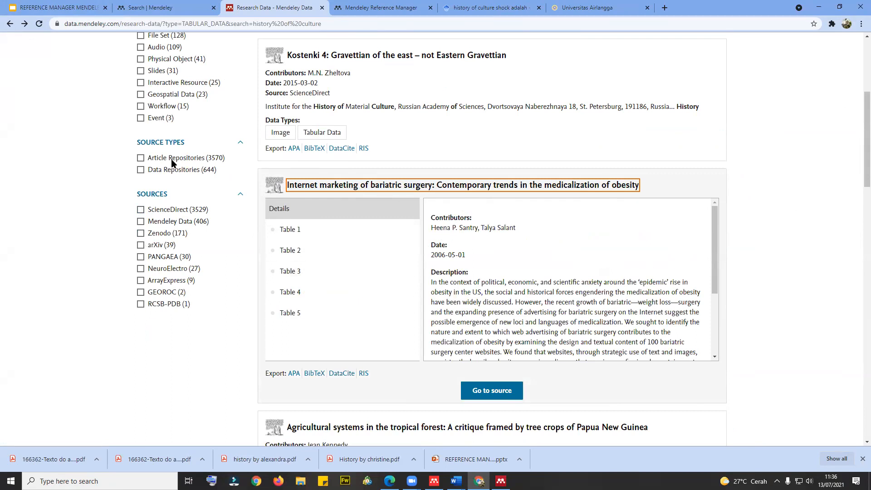
pyautogui.scroll(5, 163, 219)
pyautogui.scroll(-11, 227, 191)
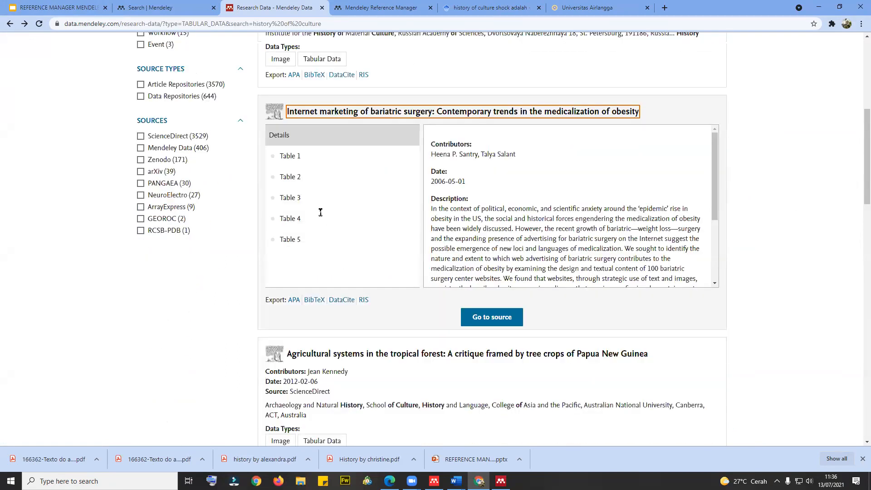
pyautogui.scroll(6, 325, 212)
pyautogui.scroll(5, 325, 212)
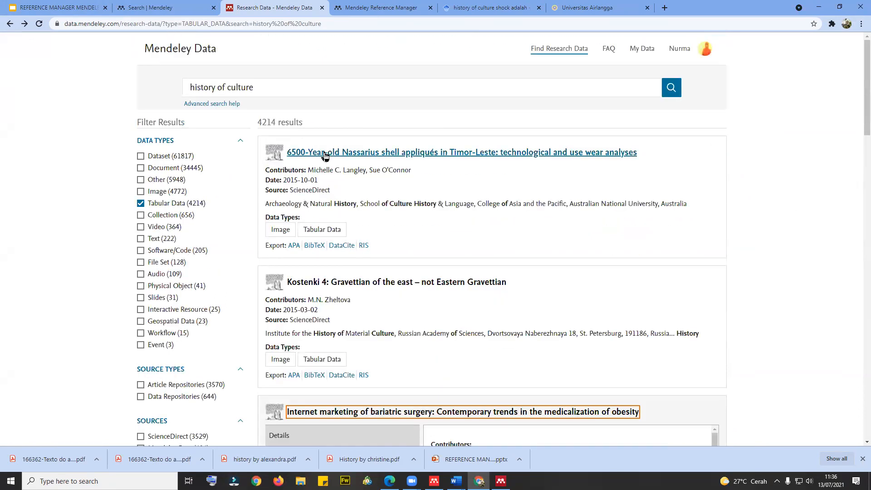
# - Read the description of "6500-Year-old Nassarius shell appliqués in Timor-Leste" and check its source article, returning to the results
pyautogui.click(325, 155)
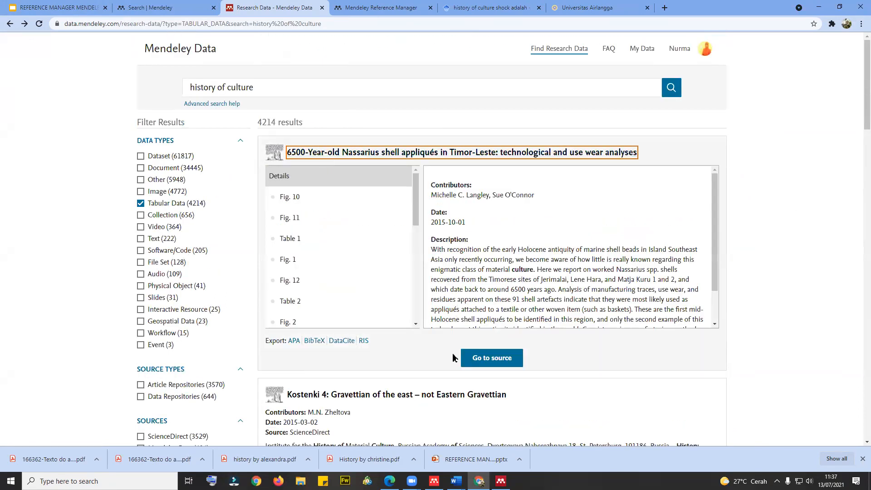
pyautogui.scroll(-2, 443, 289)
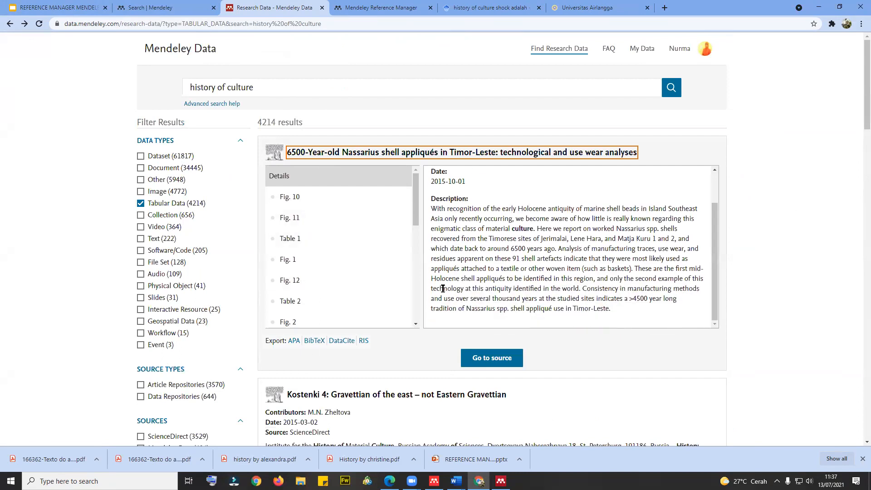
pyautogui.scroll(-5, 443, 289)
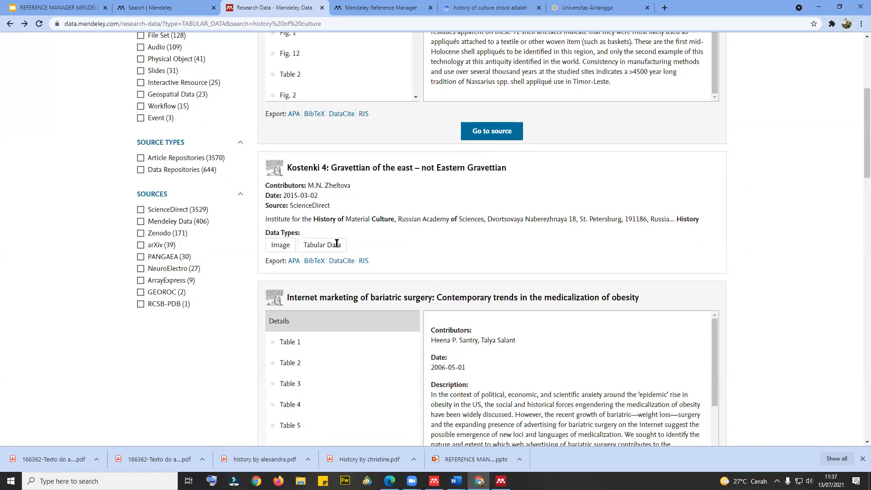
pyautogui.click(471, 133)
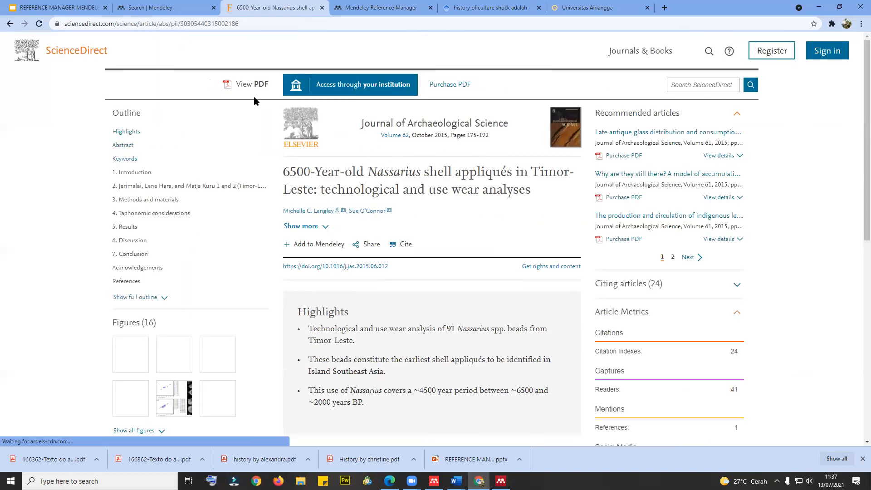
pyautogui.click(10, 23)
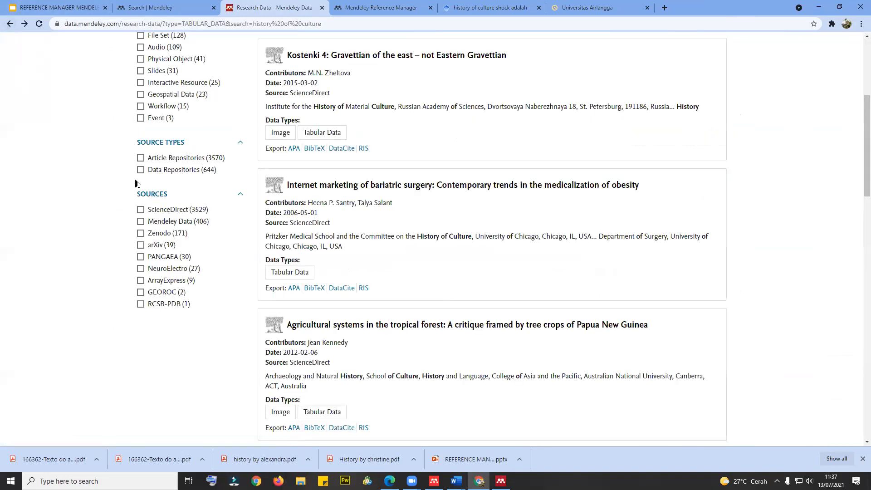
# - Limit the tabular data results to Article Repositories and the arXiv source
pyautogui.click(141, 157)
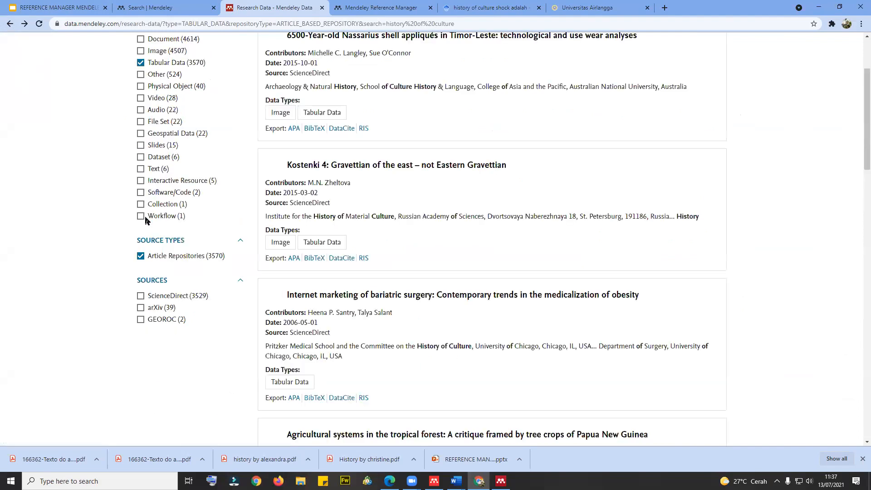
pyautogui.click(140, 309)
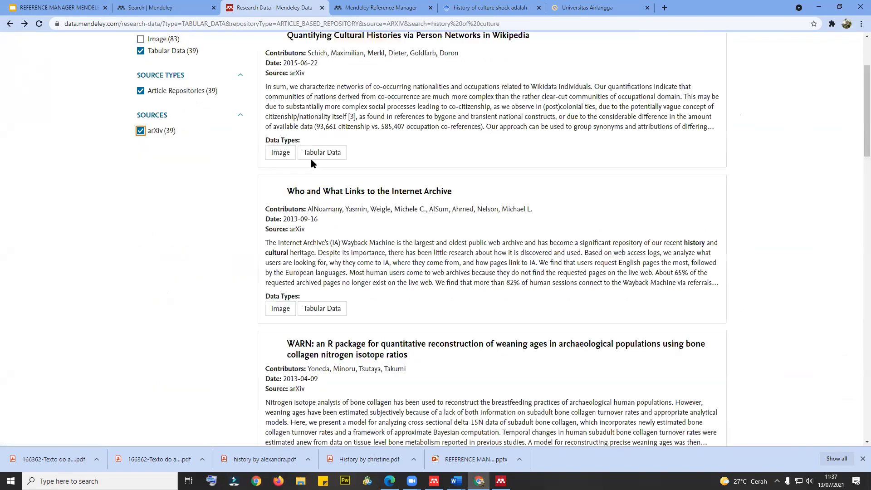
pyautogui.scroll(3, 330, 154)
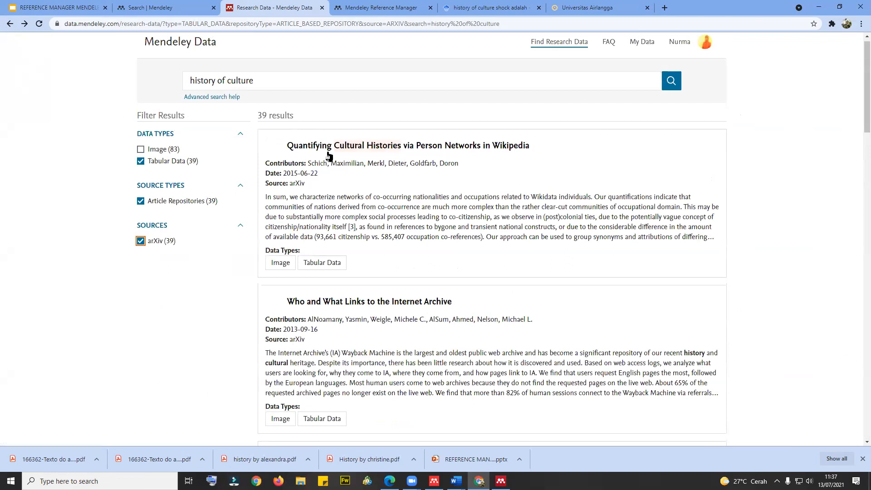
# - Expand "Quantifying Cultural Histories via Person Networks in Wikipedia" and look over its arXiv source page
pyautogui.click(328, 153)
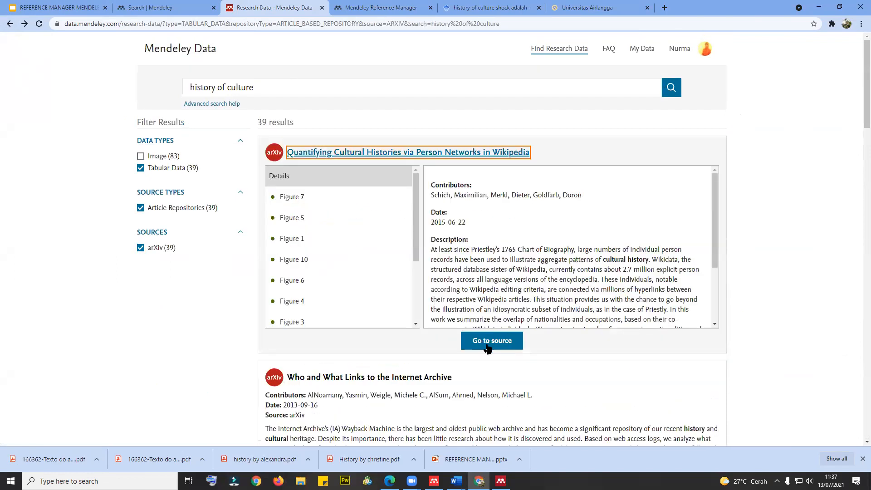
pyautogui.click(487, 344)
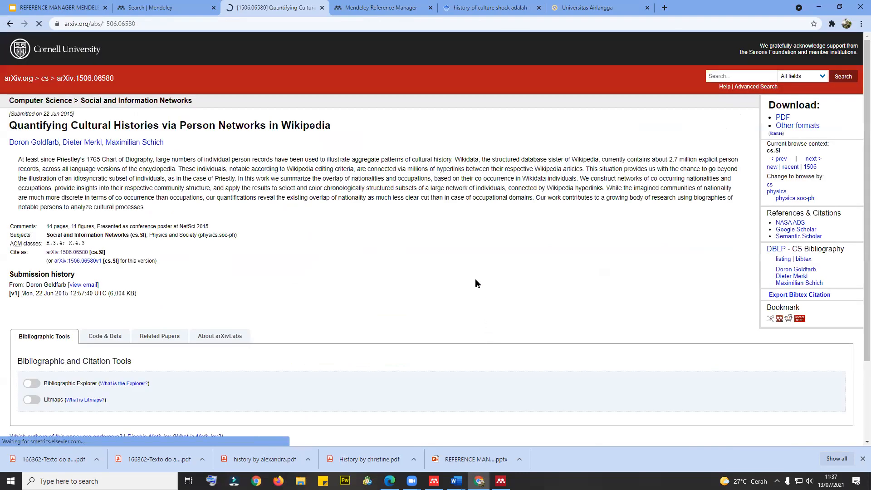
pyautogui.scroll(-1, 435, 268)
pyautogui.scroll(-2, 447, 273)
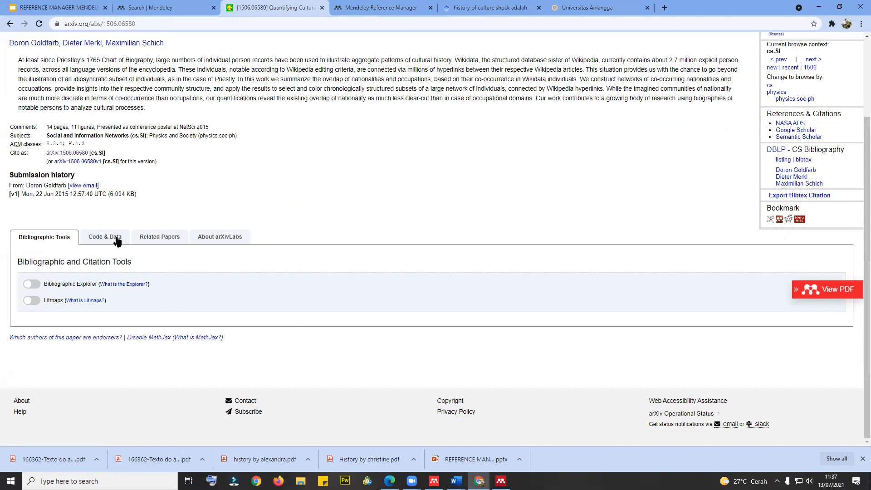
# - Show the Code & Data section of the arXiv paper and go back to the Mendeley Data results
pyautogui.press('Right')
pyautogui.scroll(3, 290, 256)
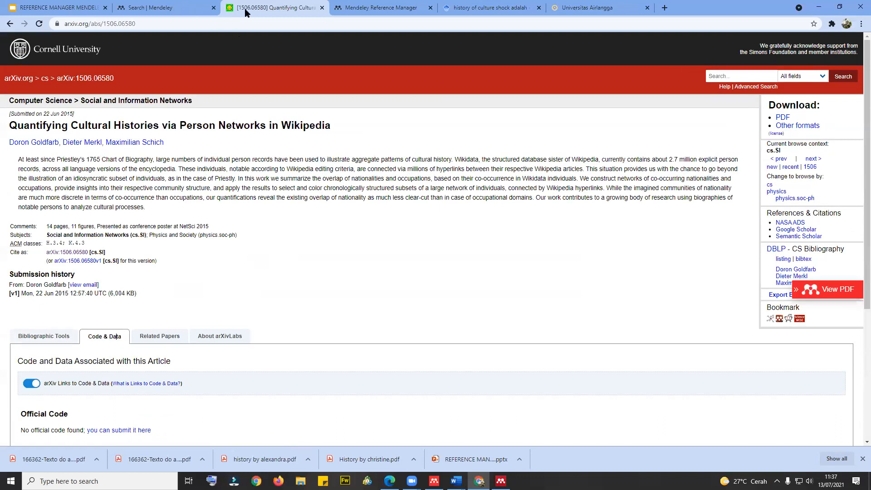
pyautogui.hotkey('ctrl', 'shift', 'Tab')
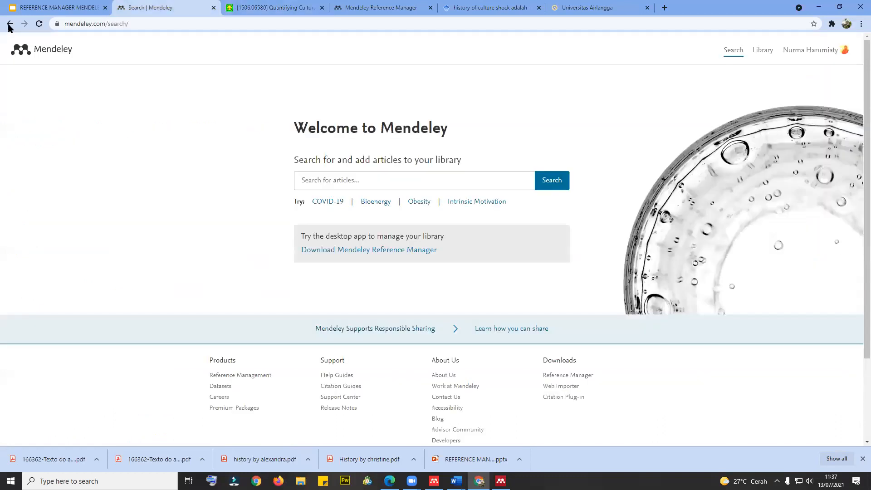
pyautogui.hotkey('ctrl', 'Tab')
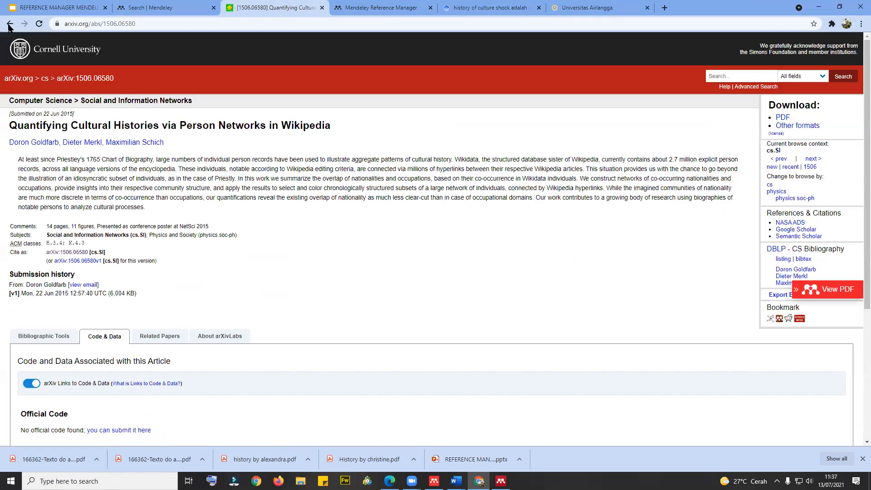
pyautogui.click(9, 25)
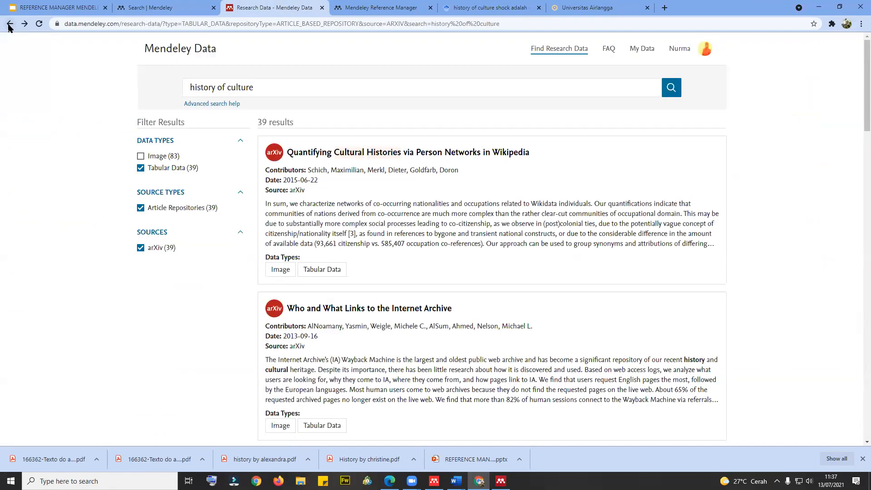
# - Clear the arXiv, Article Repositories and Tabular Data filters and limit the results to the Image data type
pyautogui.click(141, 248)
pyautogui.click(143, 209)
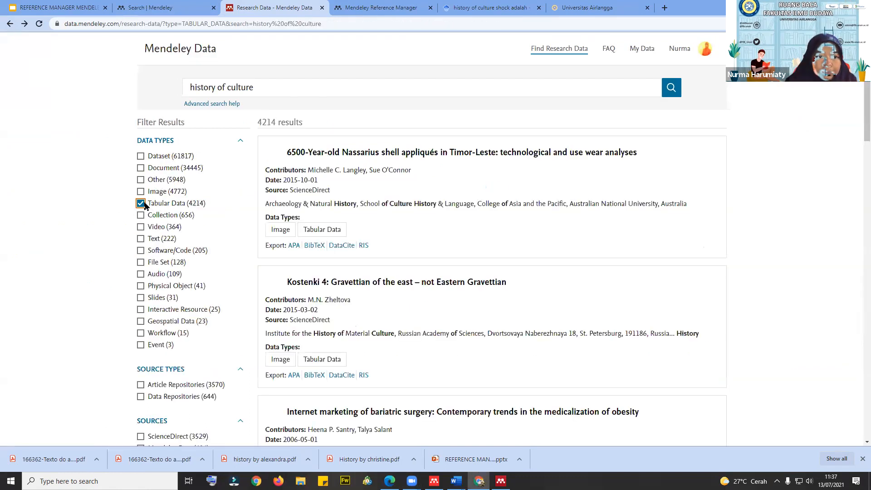
pyautogui.click(140, 204)
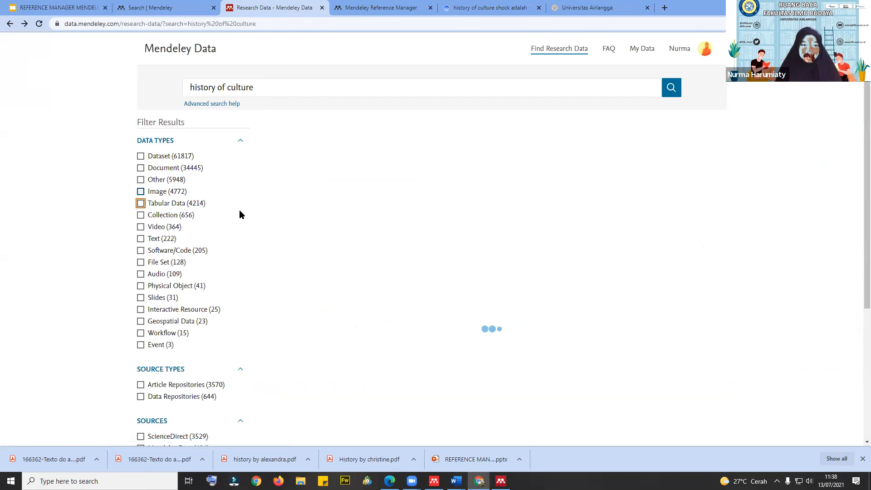
pyautogui.press('space')
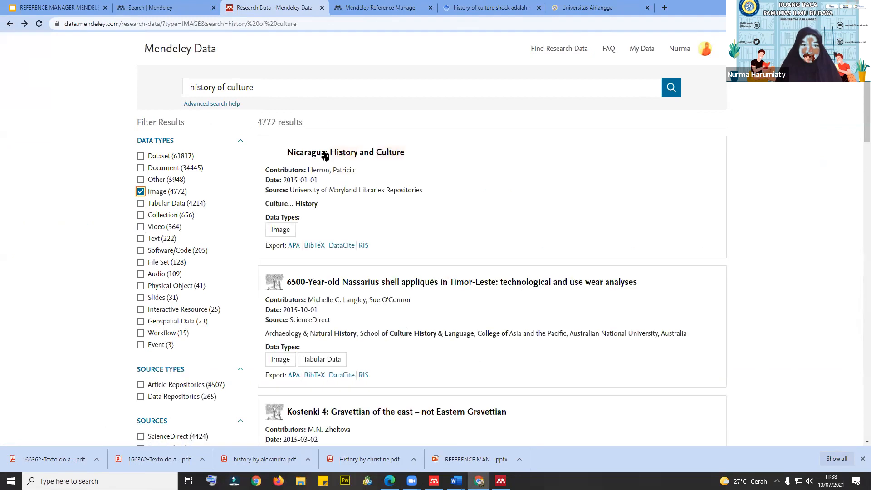
# - Expand the "Nicaragua: History and Culture" entry and open its source page in the University of Maryland repository
pyautogui.click(325, 155)
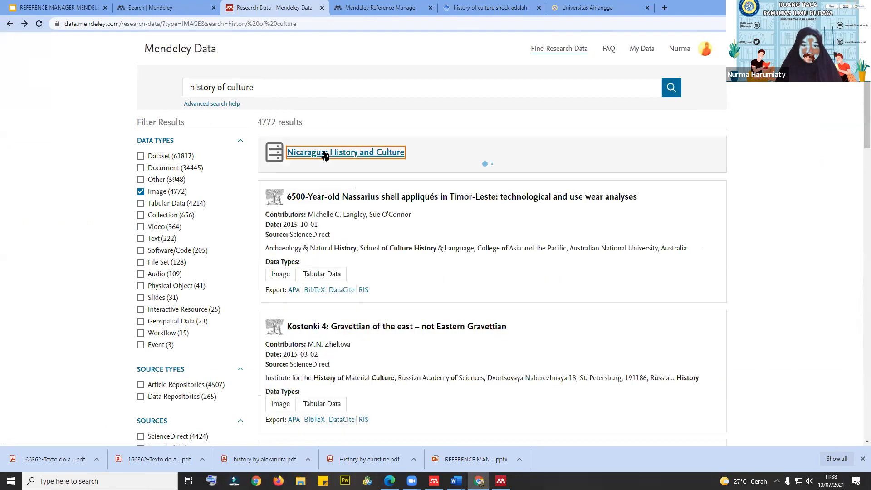
pyautogui.click(312, 180)
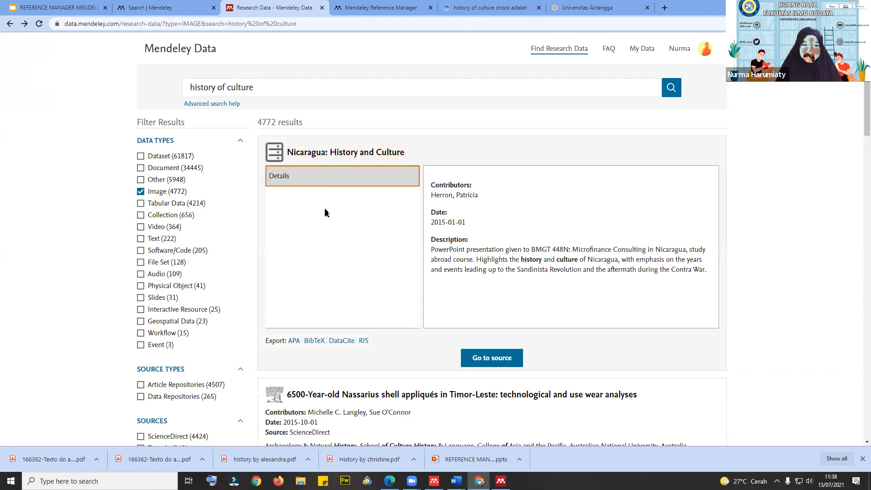
pyautogui.click(494, 361)
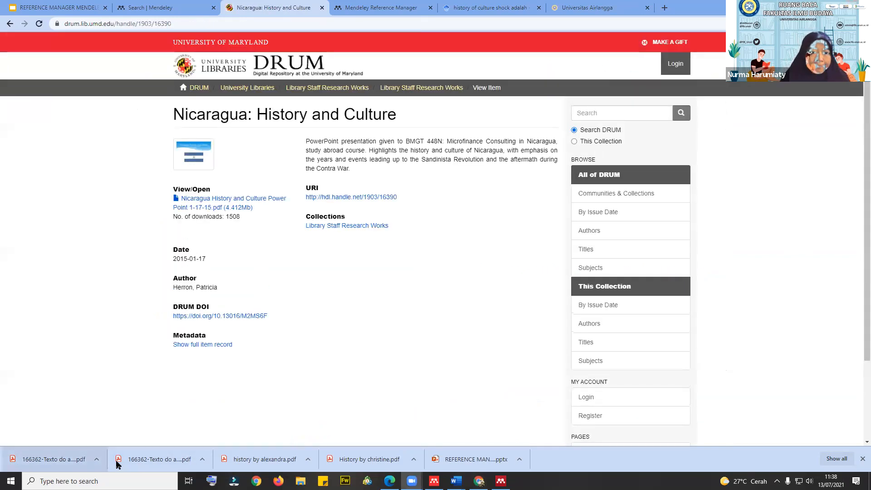
# - Open the Nicaragua History and Culture PowerPoint PDF from the repository and view its first three slides
pyautogui.click(196, 200)
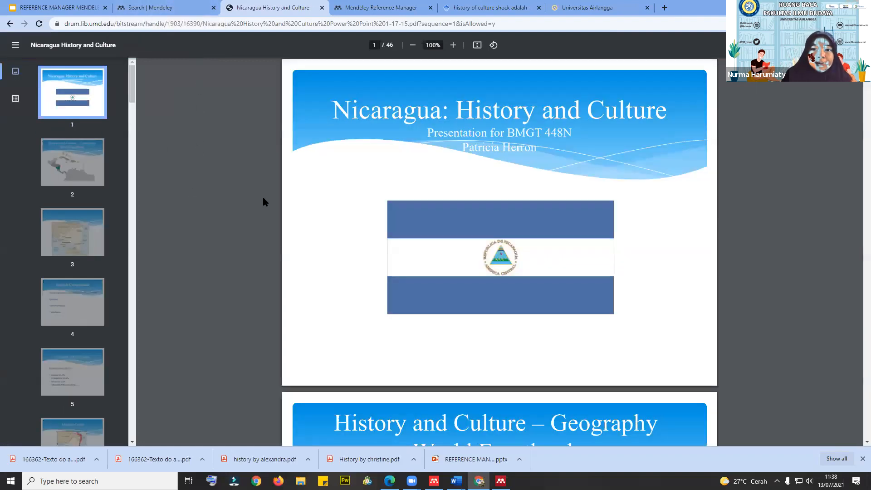
pyautogui.click(70, 163)
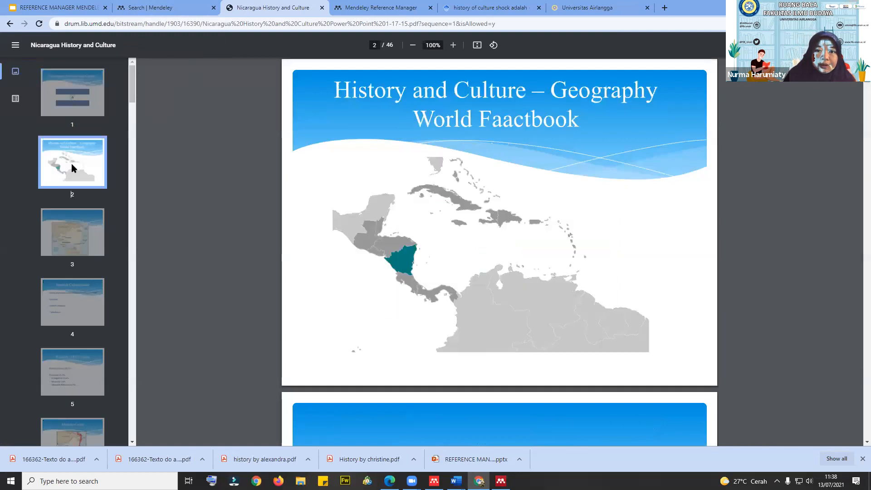
pyautogui.click(56, 225)
pyautogui.scroll(-6, 58, 204)
pyautogui.scroll(6, 61, 170)
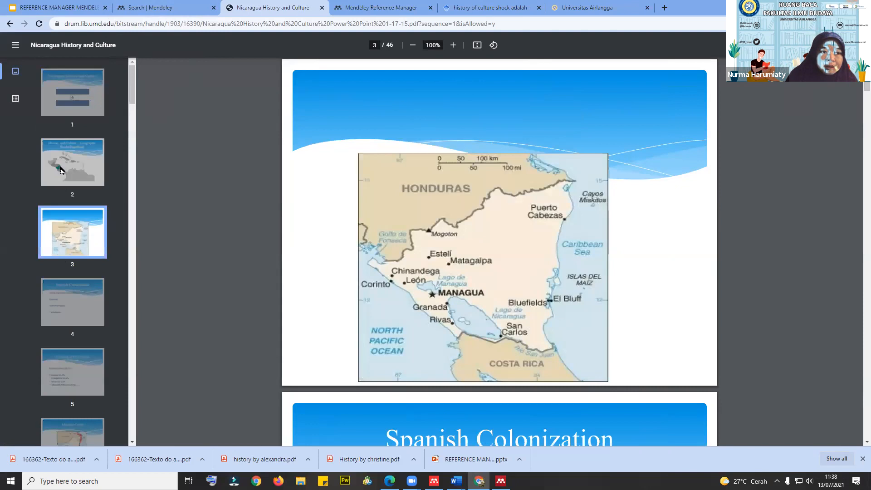
pyautogui.click(72, 92)
pyautogui.click(72, 162)
# - Return to the Mendeley Data image results for "history of culture" and browse the entries and source filters
pyautogui.click(177, 8)
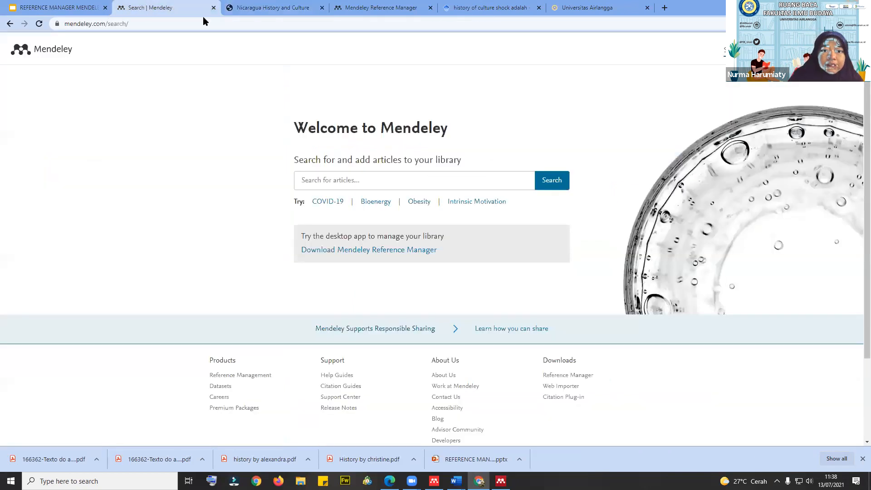
pyautogui.click(268, 8)
pyautogui.click(10, 25)
pyautogui.click(10, 24)
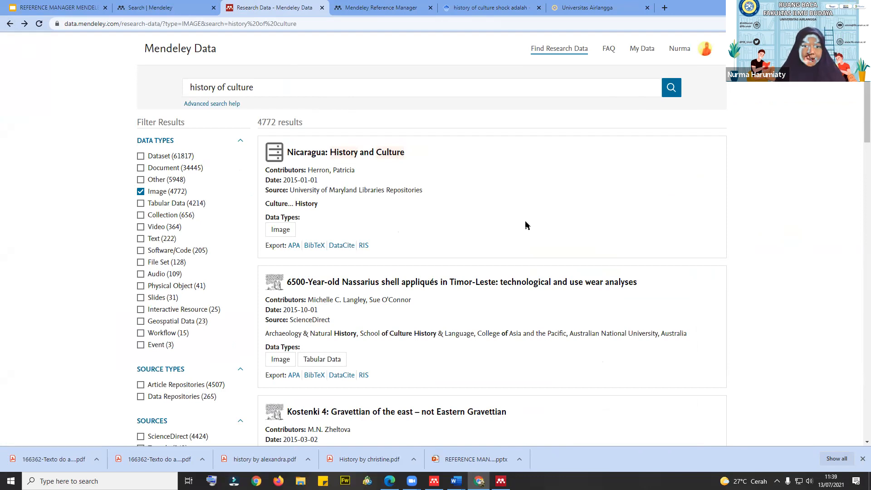
pyautogui.scroll(-2, 517, 241)
pyautogui.scroll(-2, 502, 257)
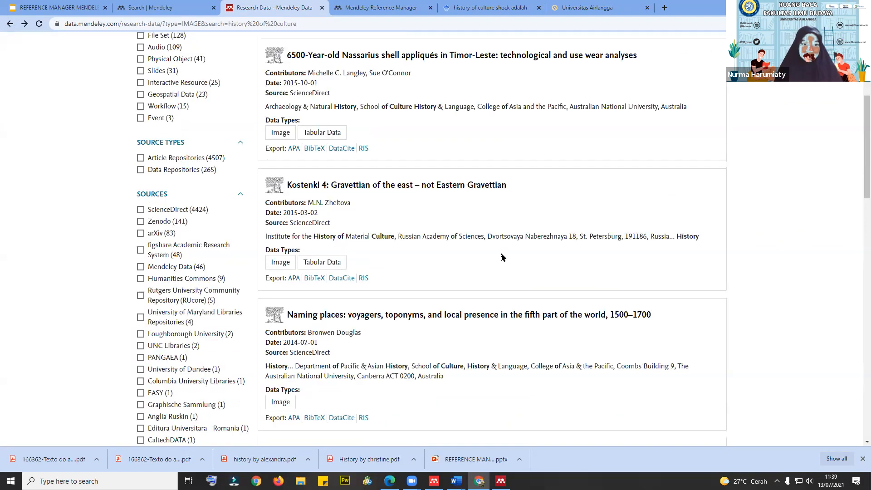
pyautogui.scroll(4, 502, 257)
pyautogui.scroll(-1, 506, 248)
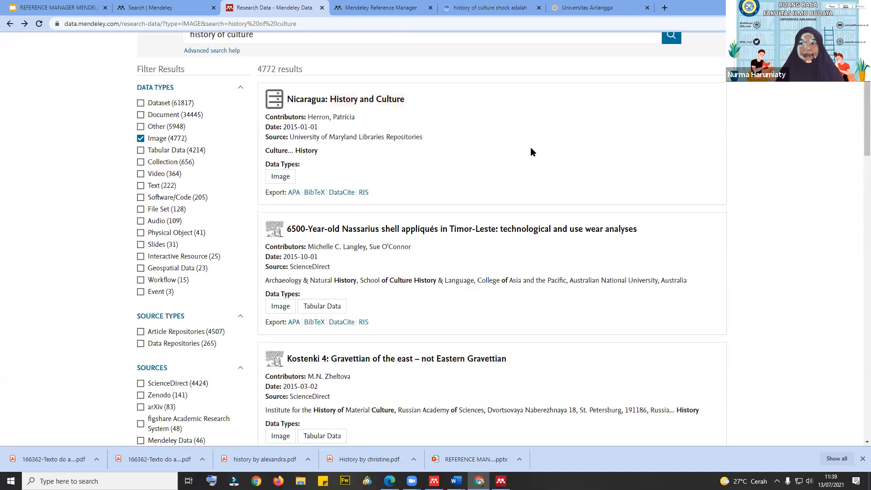
# - Browse the remaining image results for "history of culture" and open the account's My Data page
pyautogui.scroll(-8, 555, 56)
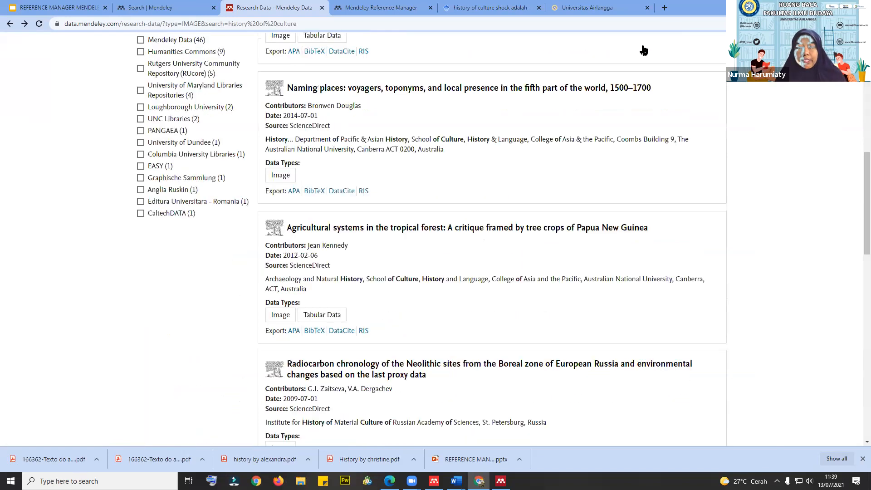
pyautogui.scroll(-8, 644, 50)
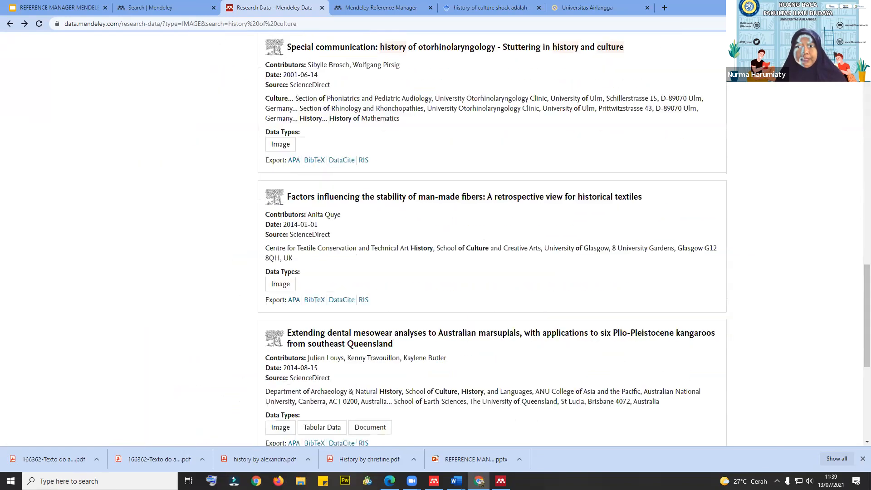
pyautogui.scroll(18, 644, 50)
pyautogui.click(642, 48)
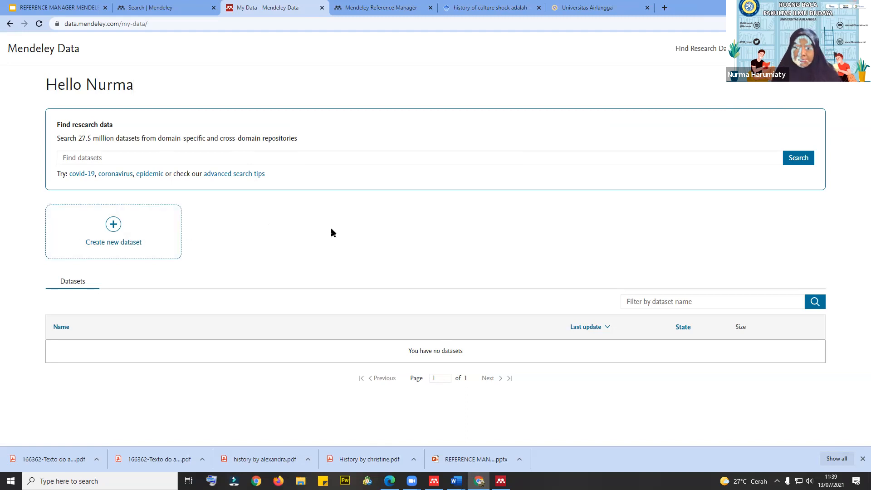
# - Create a new dataset named "Sejarah budaya Indonesia"
pyautogui.click(124, 231)
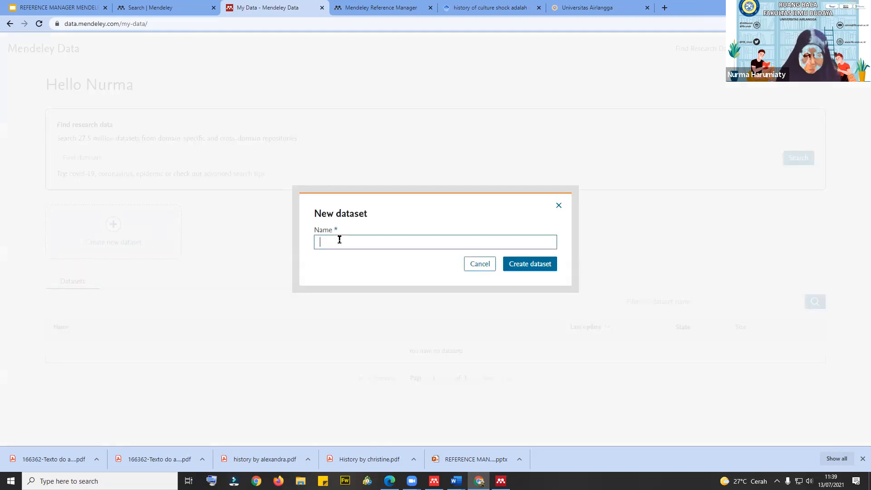
pyautogui.write('Gaba')
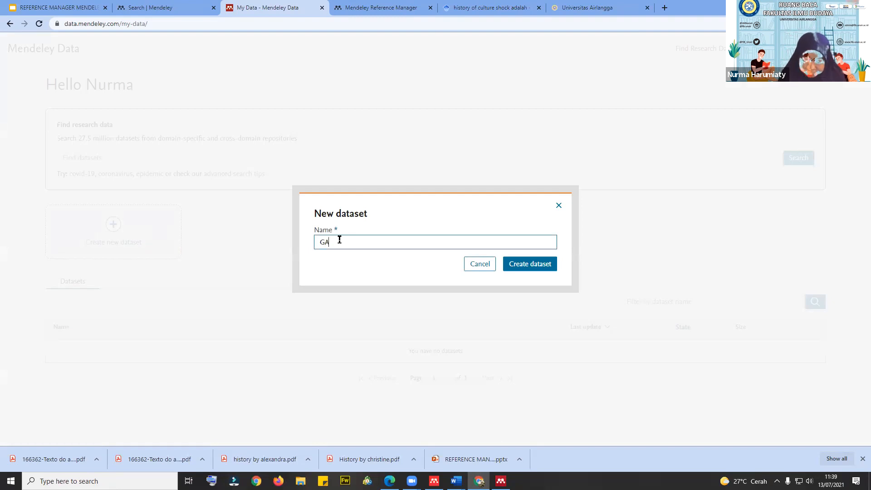
pyautogui.press('BackSpace')
pyautogui.press('BackSpace')
pyautogui.press('BackSpace')
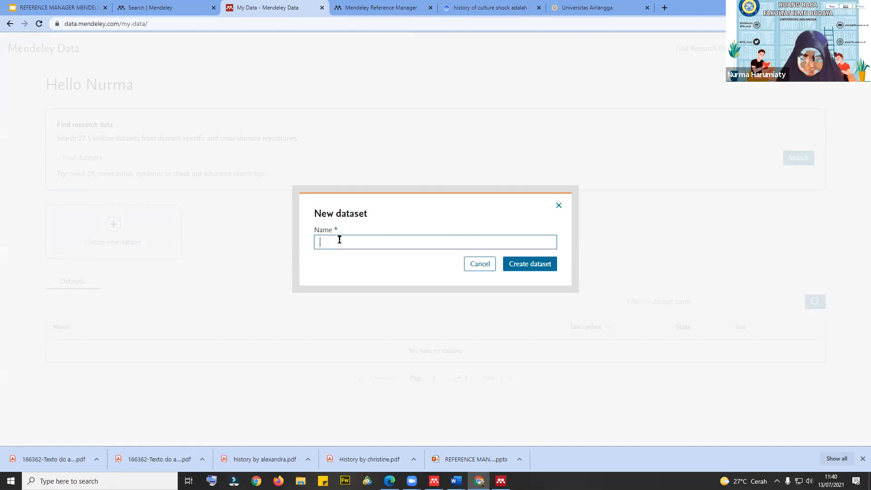
pyautogui.write('Sejara')
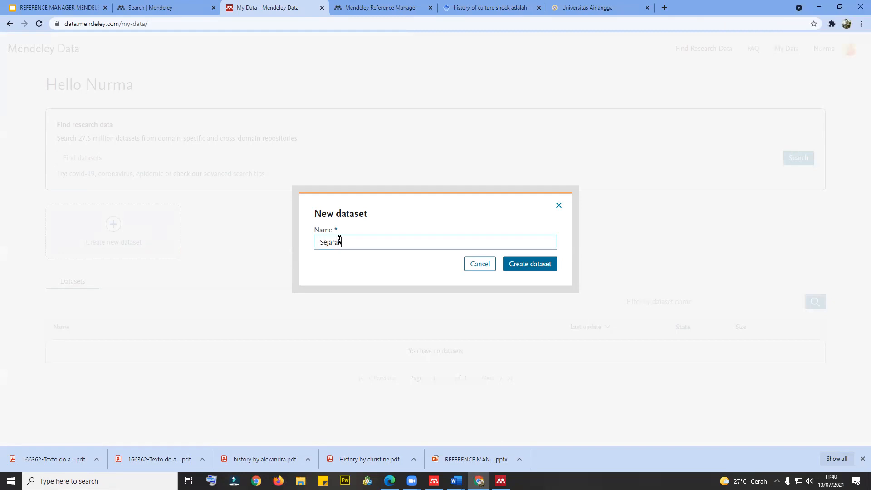
pyautogui.write('h budaya Indonesia')
pyautogui.click(532, 265)
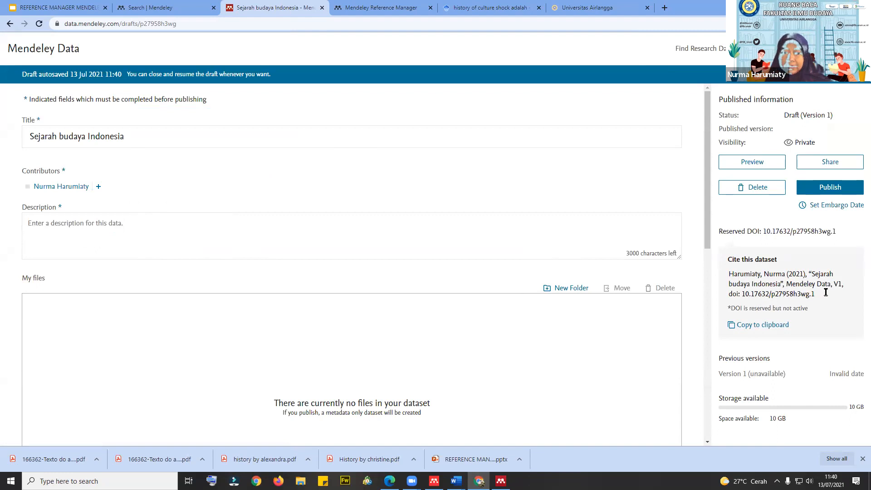
# - Examine the draft dataset's citation DOI, available storage and form sections from the title through to the licence and related links
pyautogui.moveTo(823, 292); pyautogui.dragTo(743, 305)
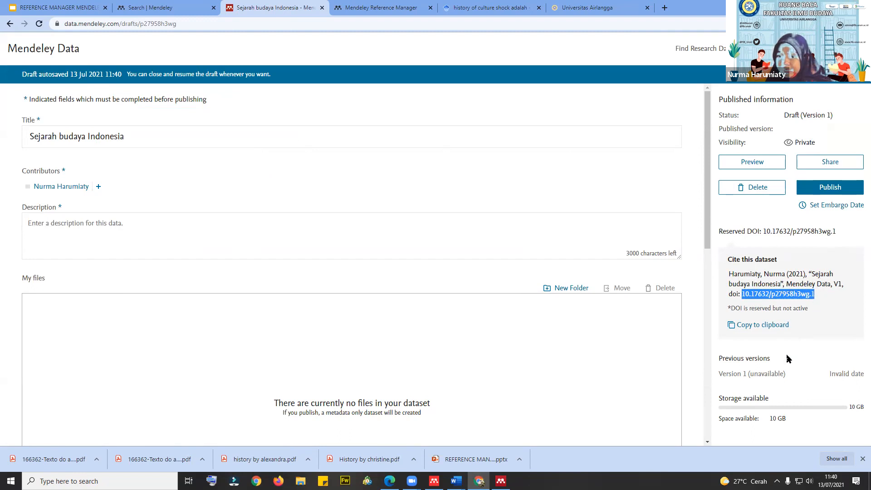
pyautogui.scroll(-5, 436, 241)
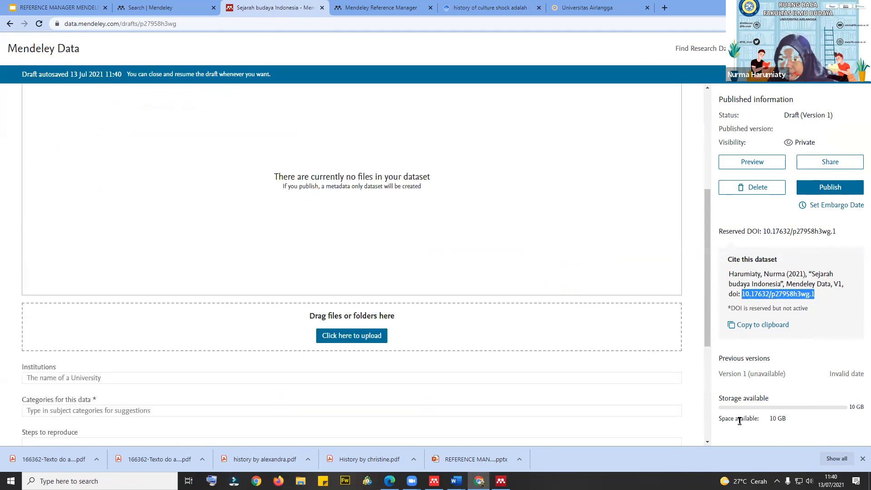
pyautogui.click(724, 409)
pyautogui.scroll(5, 456, 264)
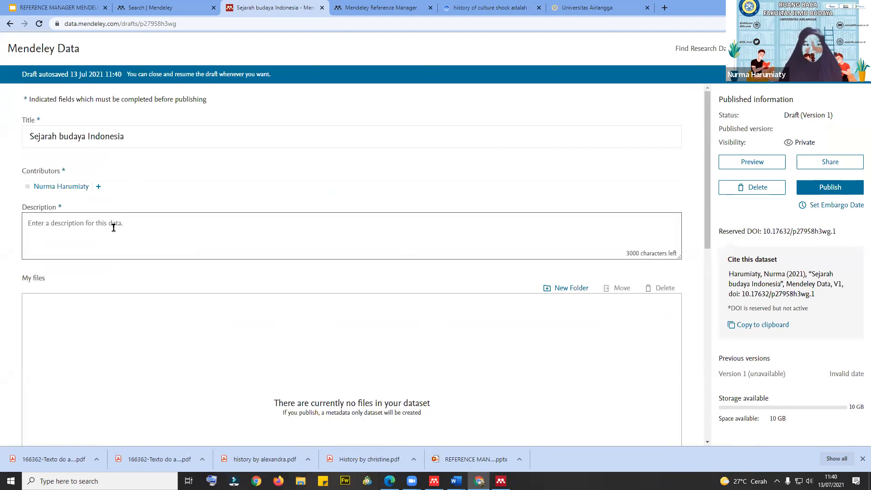
pyautogui.scroll(-5, 113, 227)
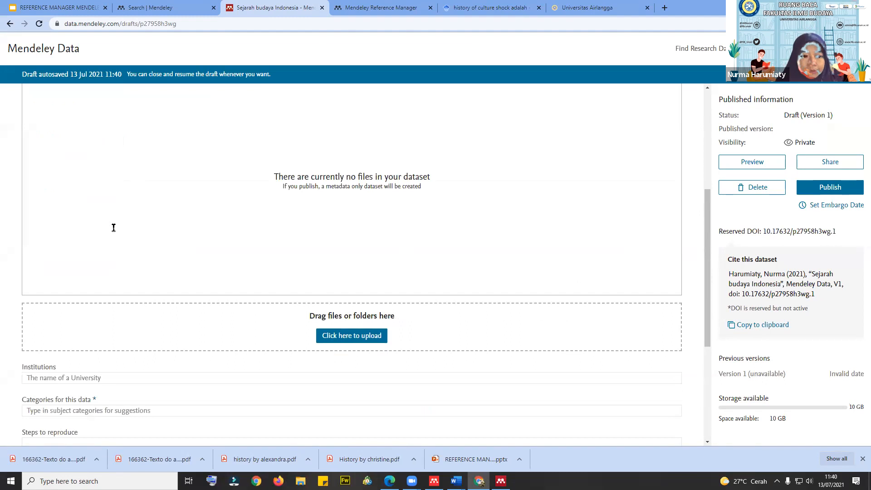
pyautogui.scroll(-5, 114, 227)
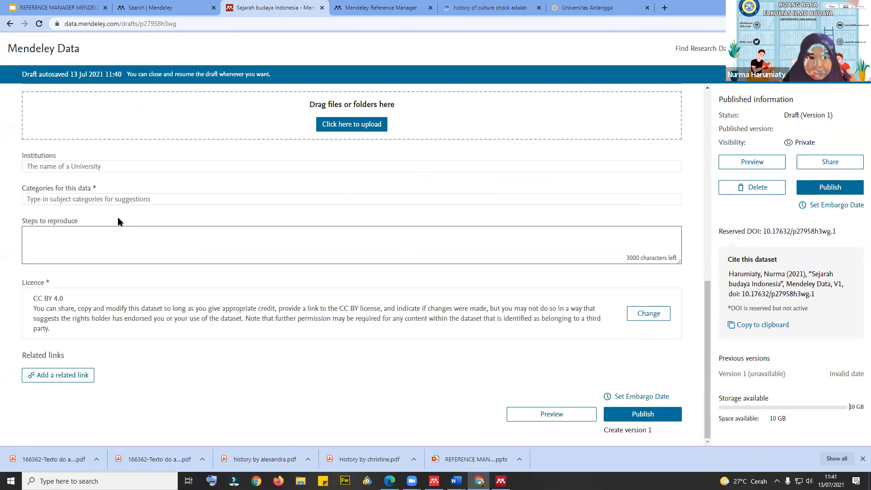
pyautogui.scroll(5, 120, 239)
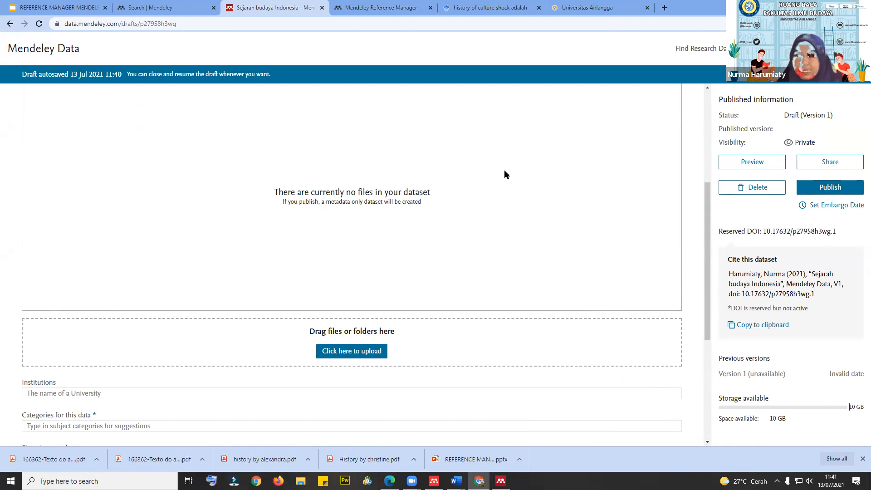
pyautogui.scroll(-2, 472, 204)
pyautogui.scroll(-3, 472, 204)
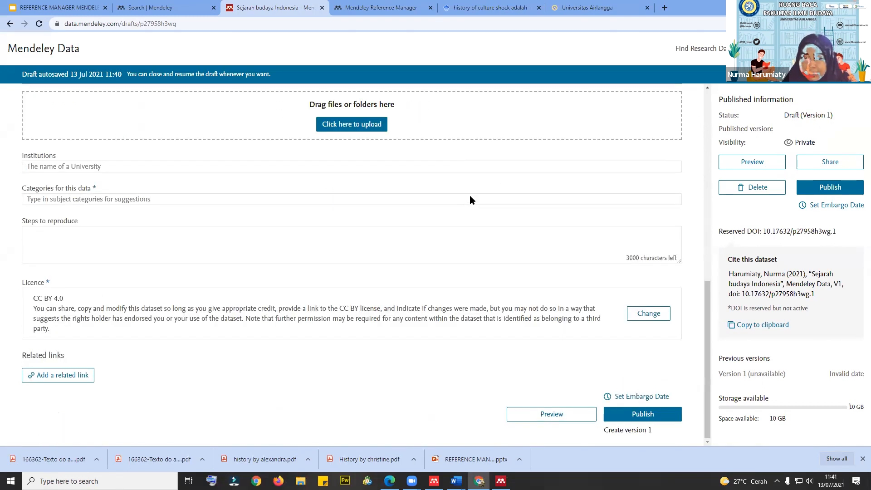
pyautogui.scroll(5, 416, 211)
pyautogui.scroll(-5, 415, 211)
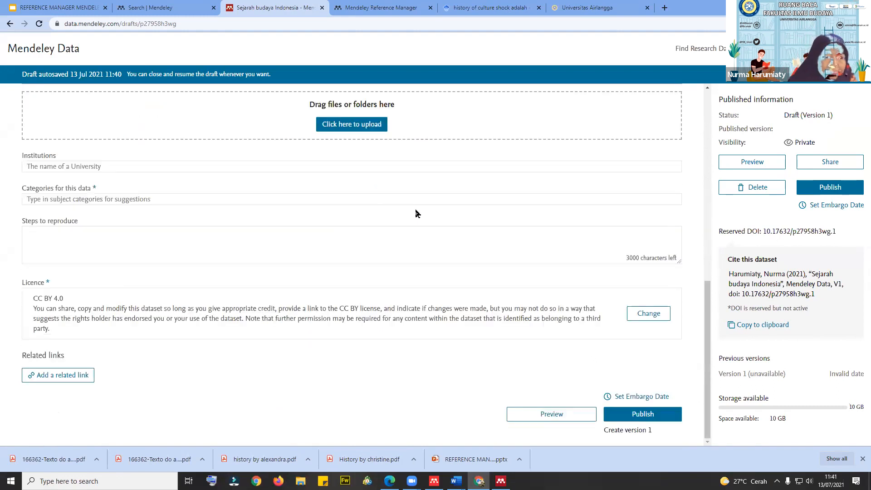
# - Check the guidance for the draft's institutions, categories and steps-to-reproduce fields, and read the licence text
pyautogui.click(75, 169)
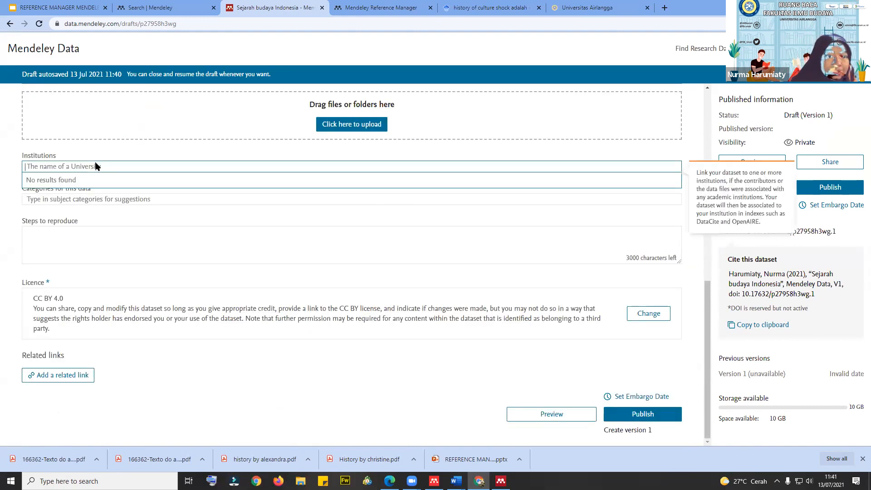
pyautogui.click(164, 155)
pyautogui.click(157, 198)
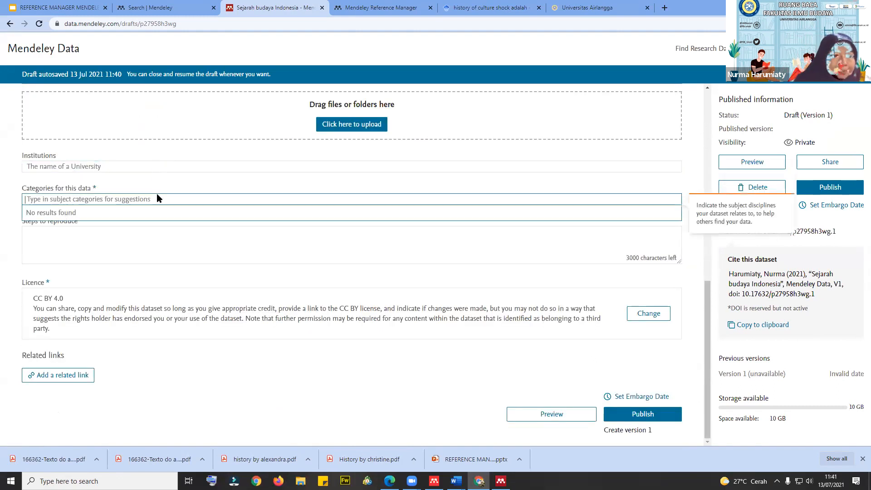
pyautogui.click(163, 241)
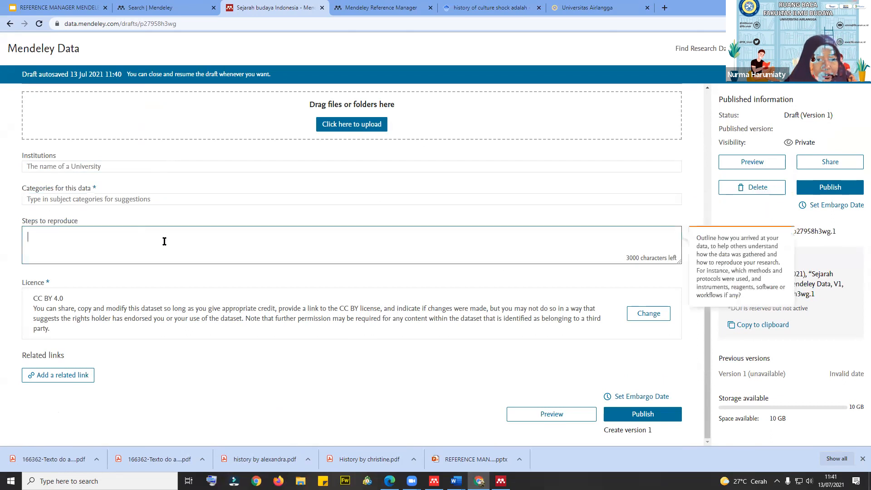
pyautogui.click(105, 309)
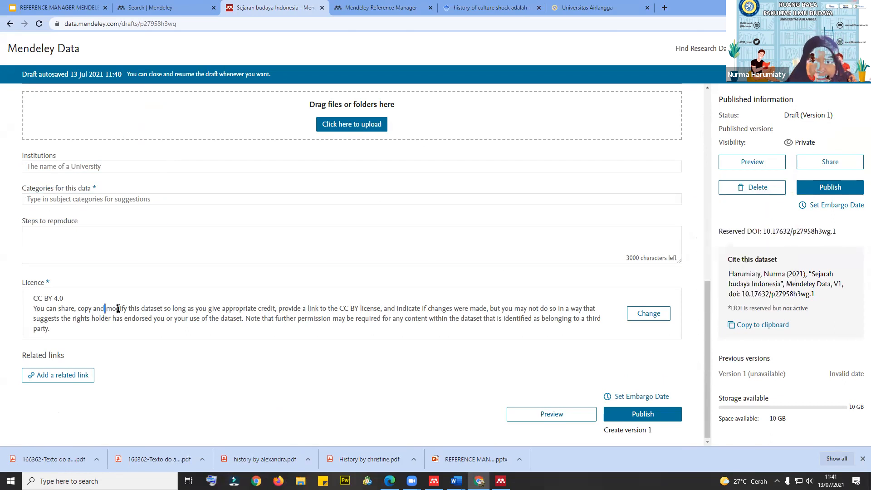
# - View the available licences for all types and for data only, and close the selection without changing the licence
pyautogui.click(648, 314)
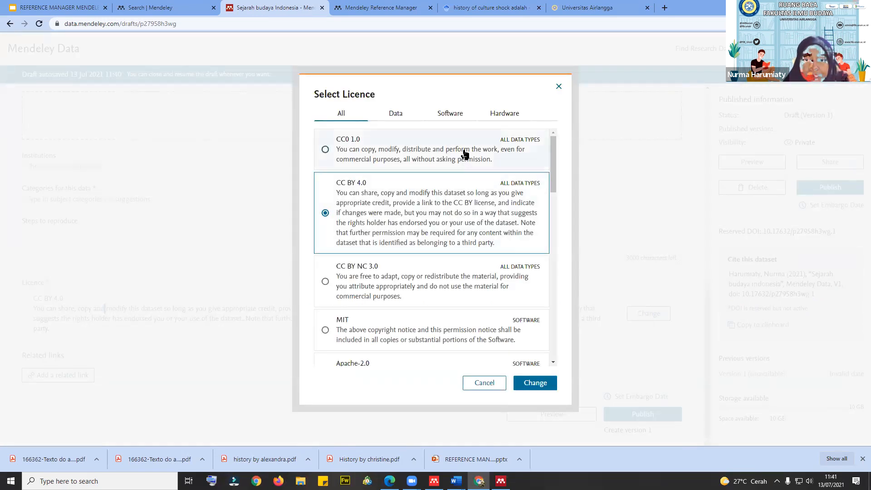
pyautogui.moveTo(554, 182); pyautogui.dragTo(554, 314)
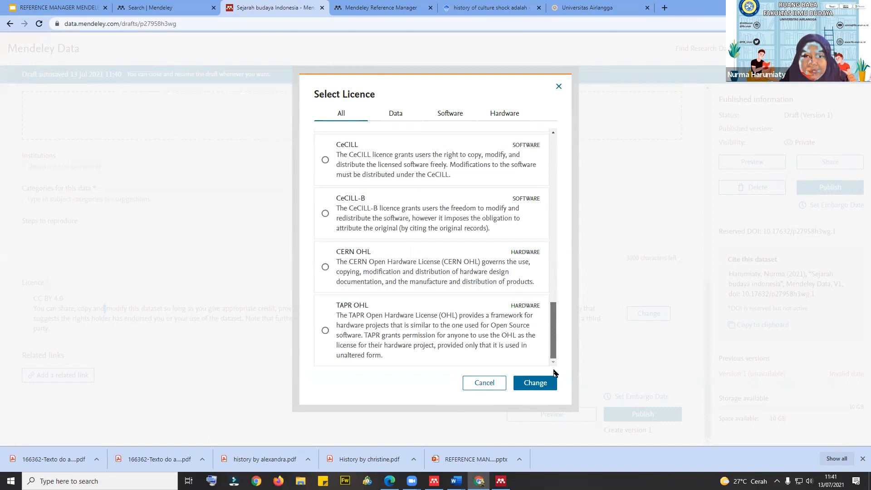
pyautogui.scroll(12, 526, 254)
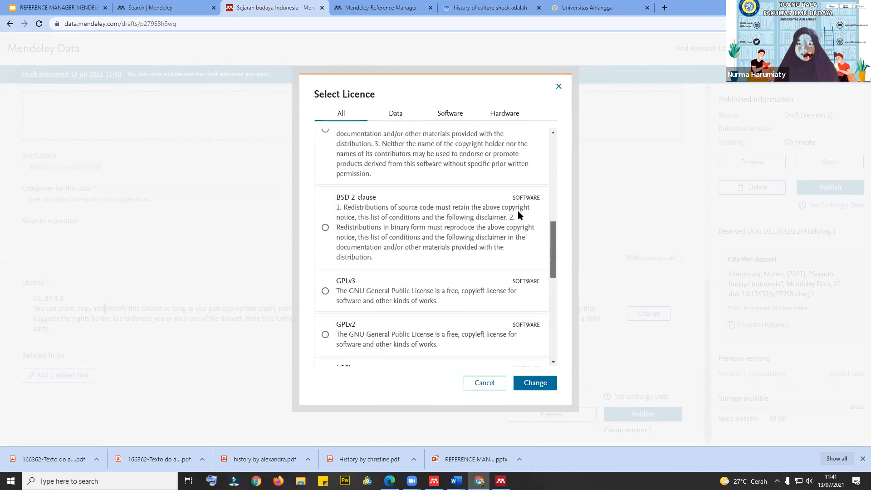
pyautogui.click(391, 114)
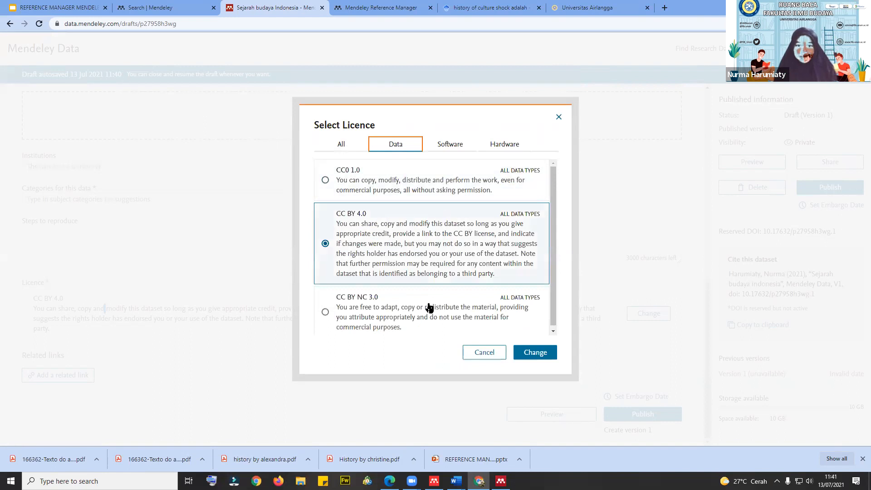
pyautogui.scroll(-1, 437, 282)
pyautogui.scroll(1, 458, 213)
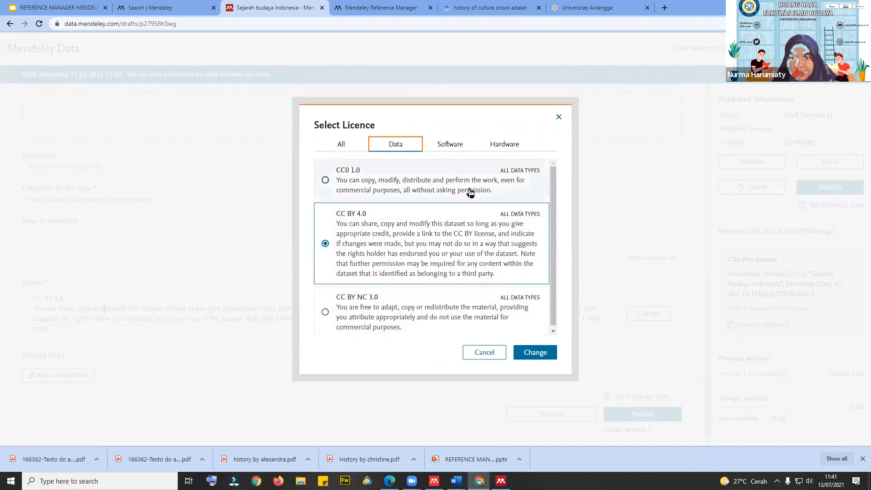
pyautogui.click(488, 356)
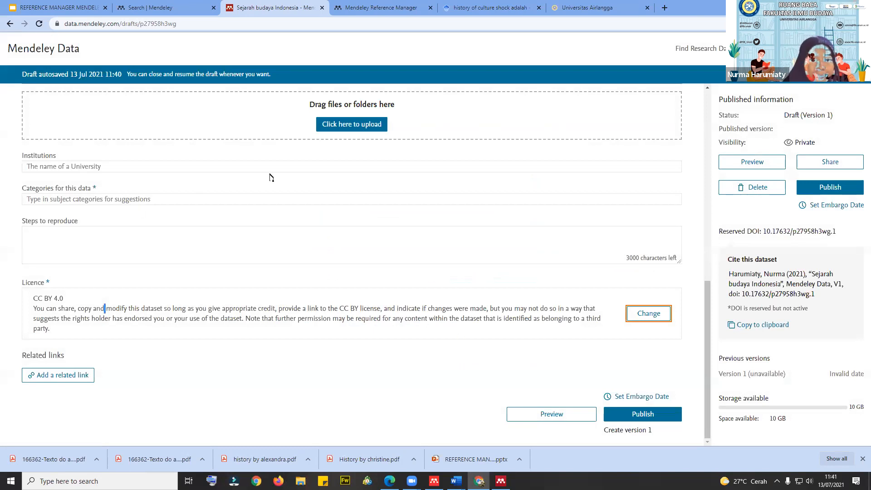
# - Open the form for adding another contributor to the dataset and examine its fields
pyautogui.scroll(10, 271, 177)
pyautogui.click(98, 187)
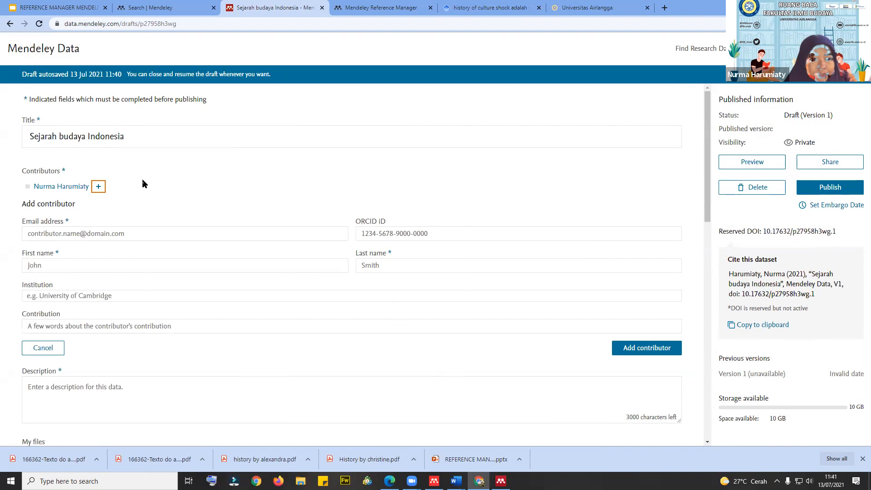
pyautogui.scroll(-5, 142, 183)
pyautogui.scroll(5, 143, 180)
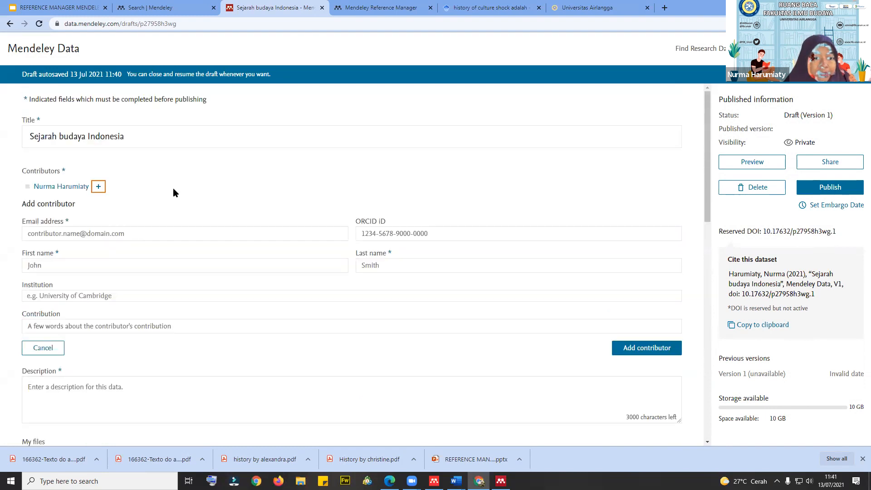
# - Check the description field's guidance and the embargo date options, and leave the embargo unset
pyautogui.click(113, 390)
pyautogui.scroll(-5, 209, 336)
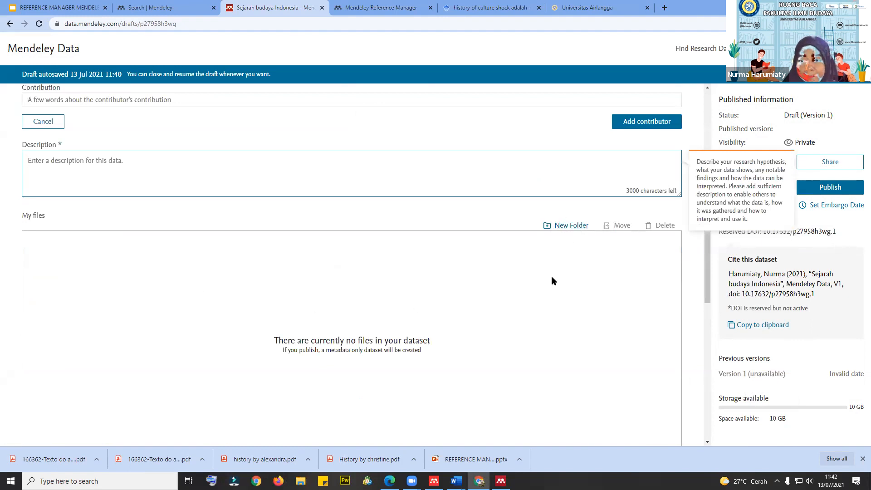
pyautogui.scroll(-5, 426, 364)
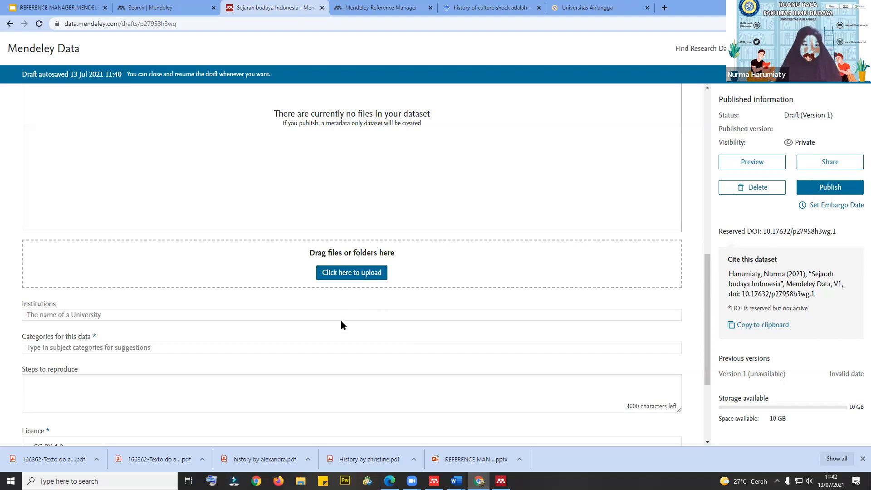
pyautogui.scroll(-3, 342, 321)
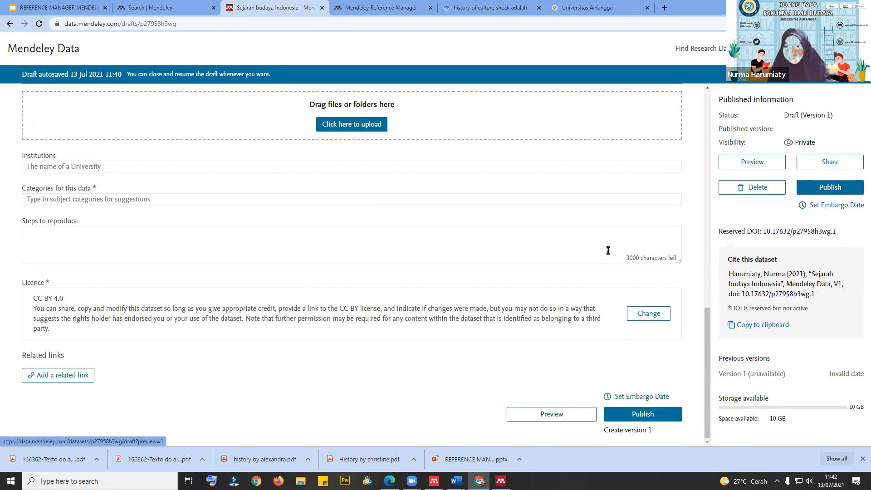
pyautogui.click(654, 398)
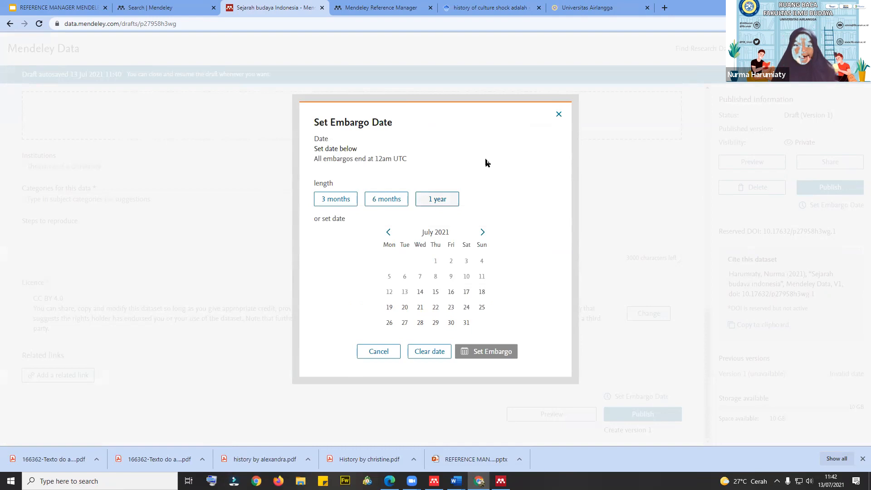
pyautogui.click(381, 358)
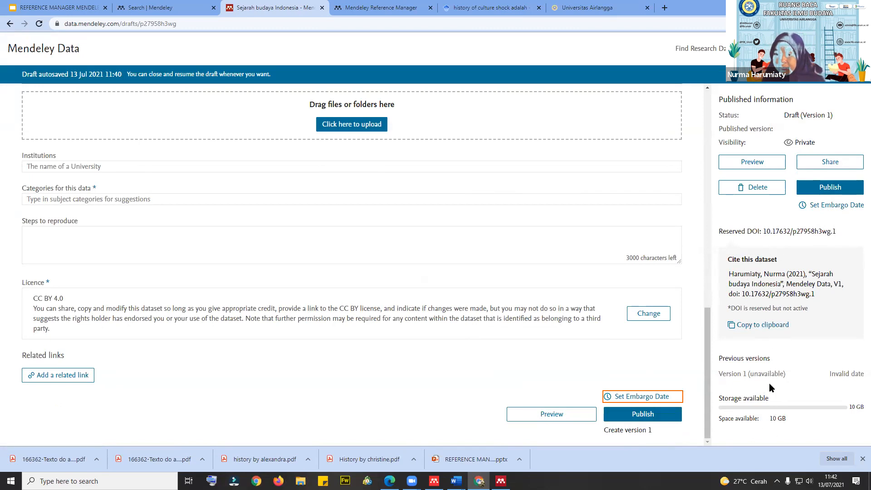
# - Return to Find Research Data, and switch to the "REFERENCE MANAGER MENDELEY 2021" Google Slides presentation at its title slide
pyautogui.scroll(10, 630, 282)
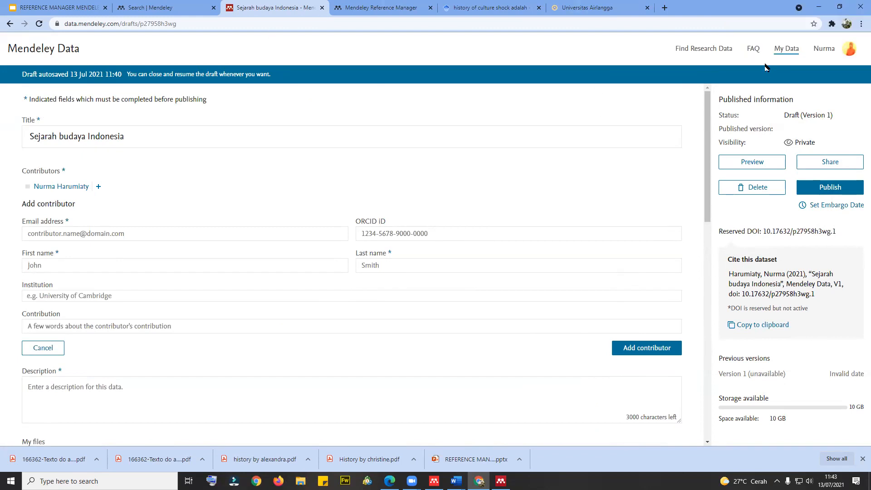
pyautogui.click(705, 53)
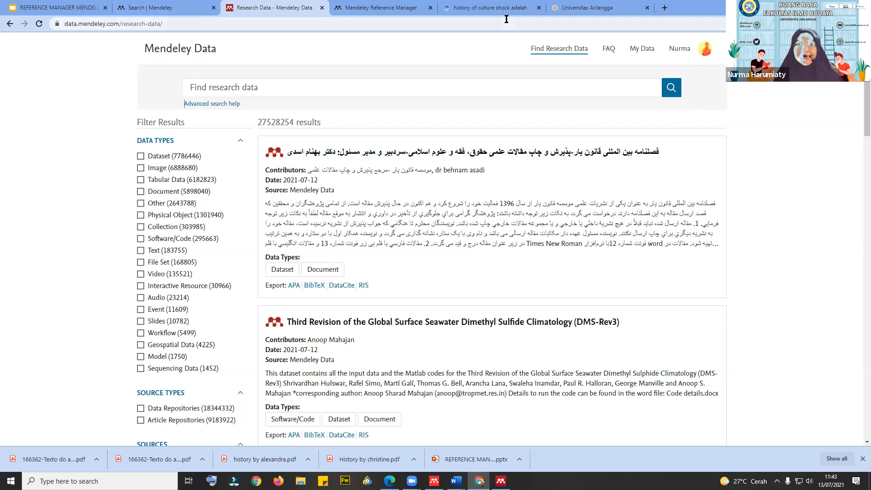
pyautogui.click(90, 11)
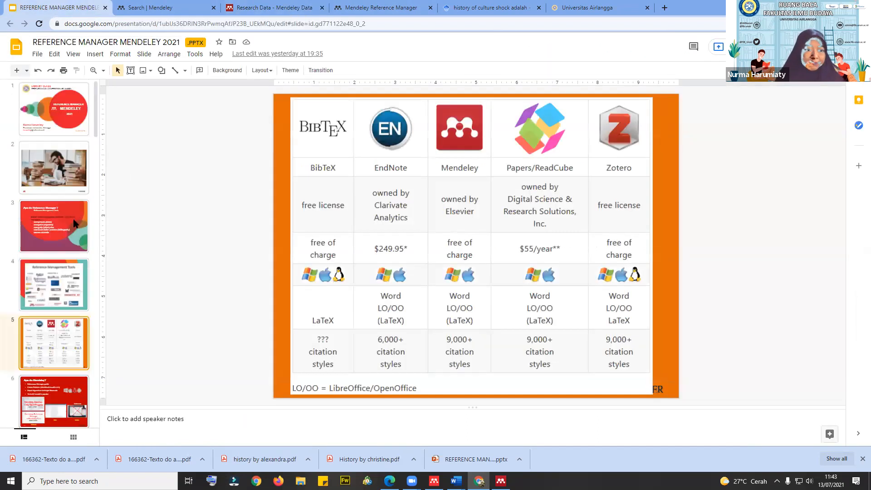
pyautogui.click(40, 128)
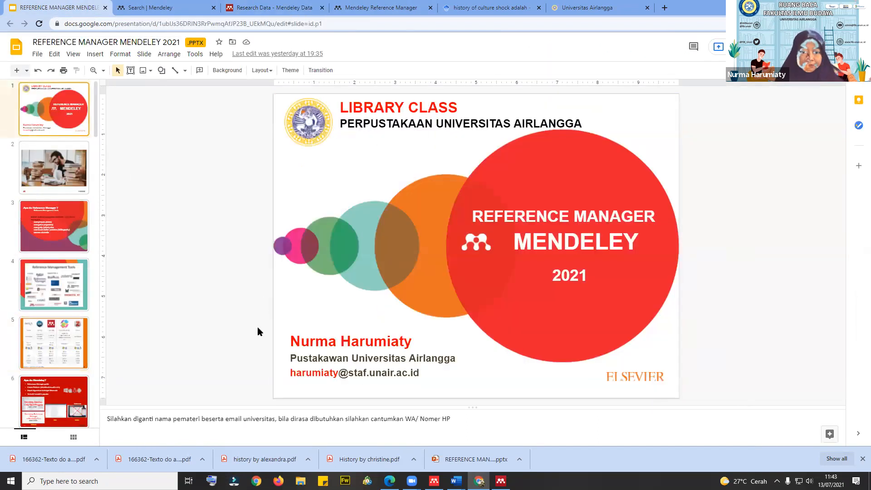